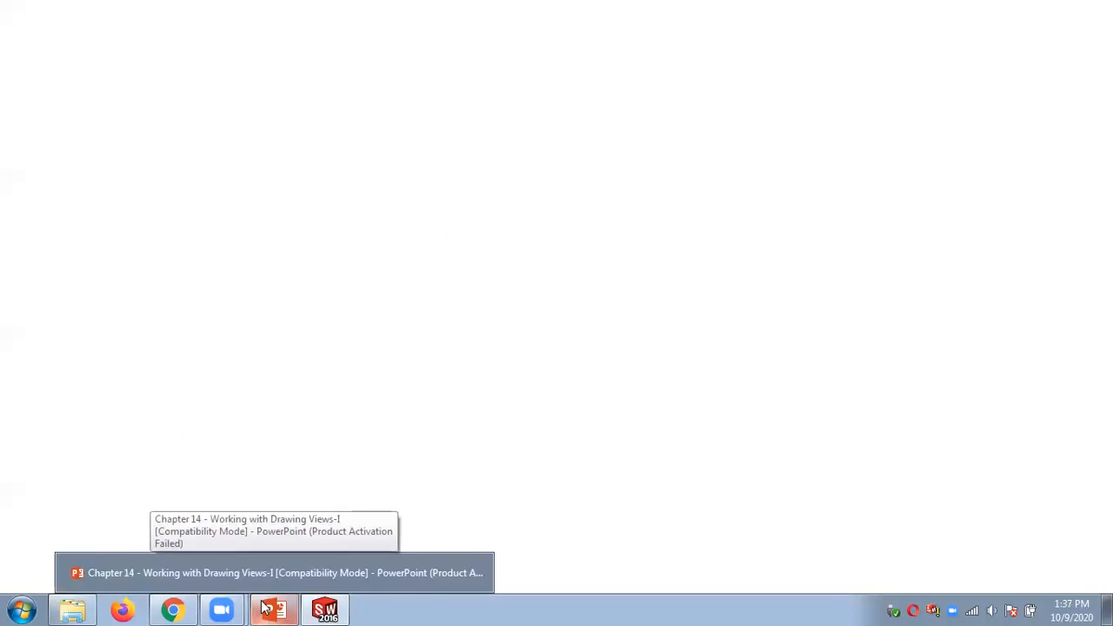
Set the new drawing's sheet to the standard A2 (ISO) format and dismiss the Model View command.
mouse_move(183, 609)
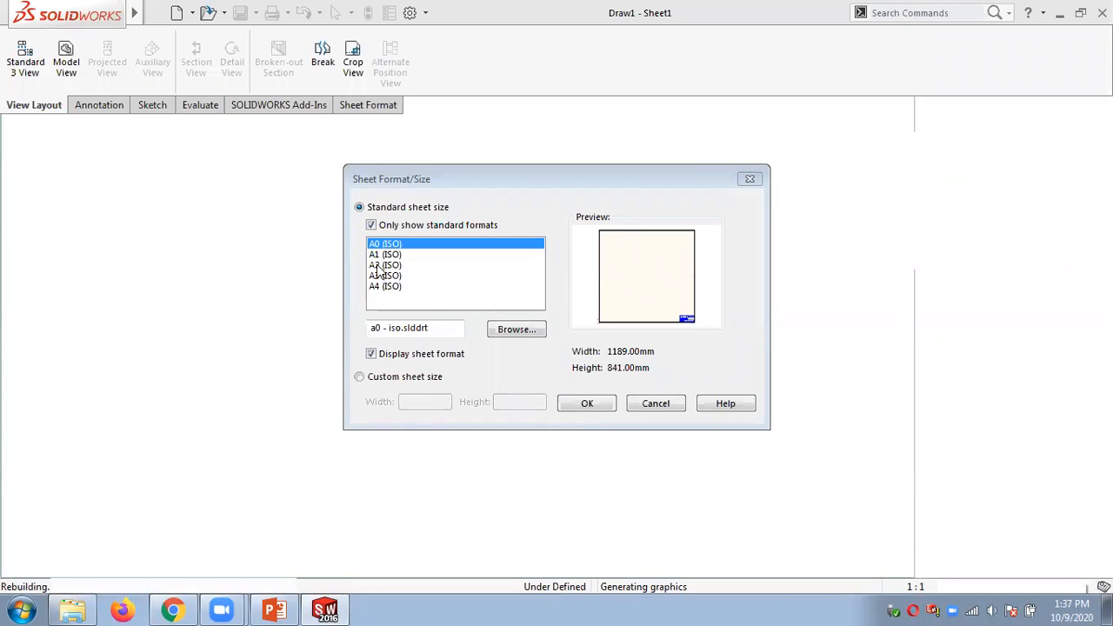
click(587, 403)
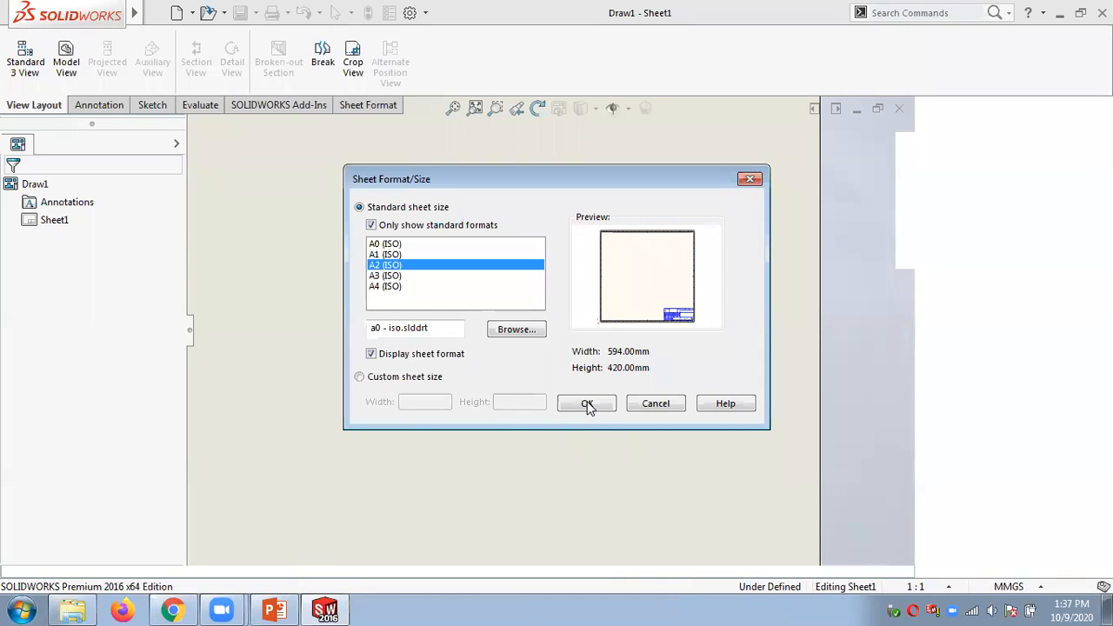
click(587, 404)
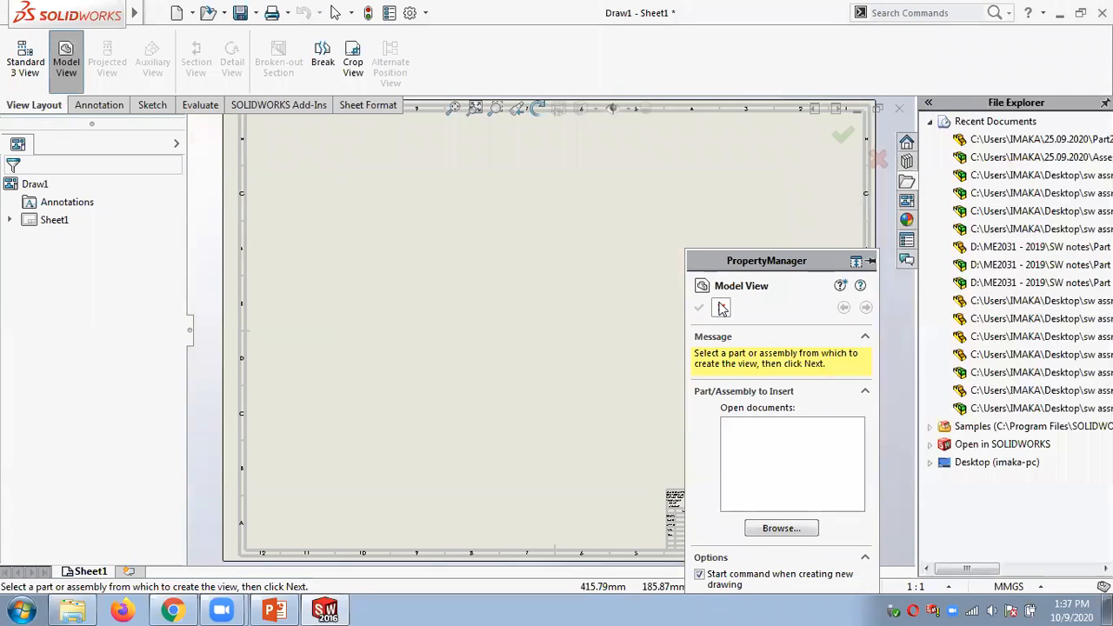
click(721, 309)
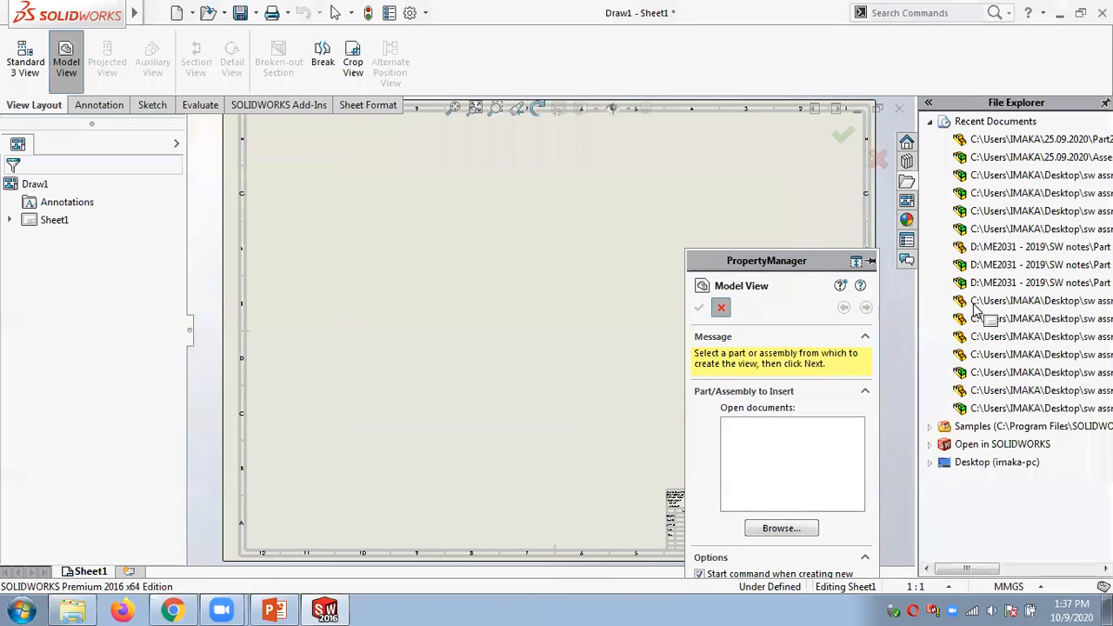
Browse drive D to ME2031 - 2019, SW notes, Part files, Chap 14, c14_tut, c14_tut01 and preview the c08_tut02 part.
double_click(950, 467)
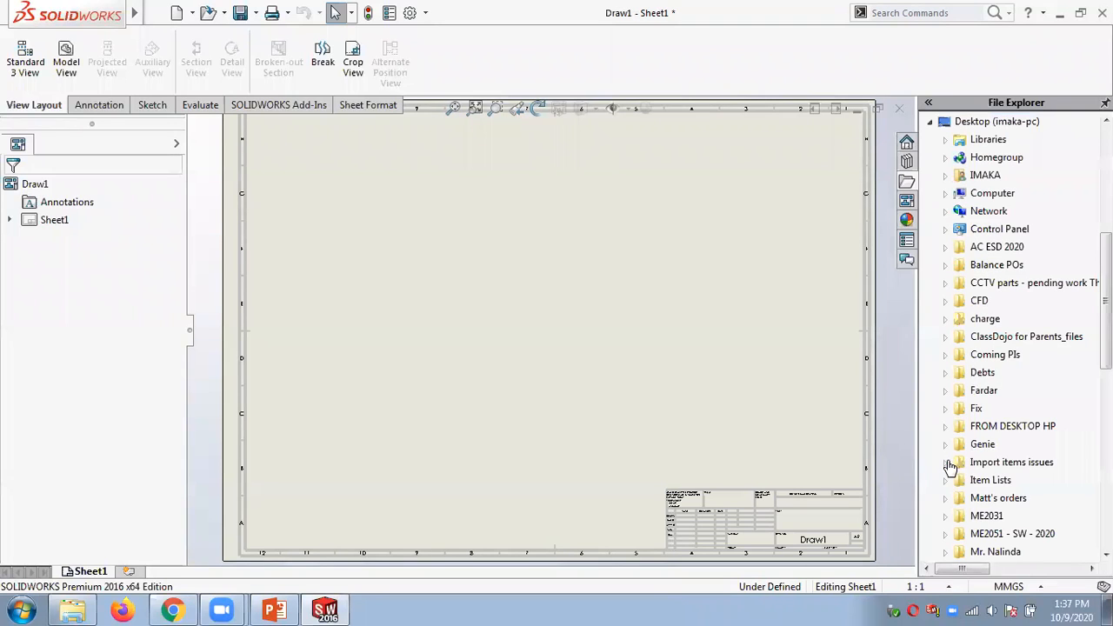
click(946, 193)
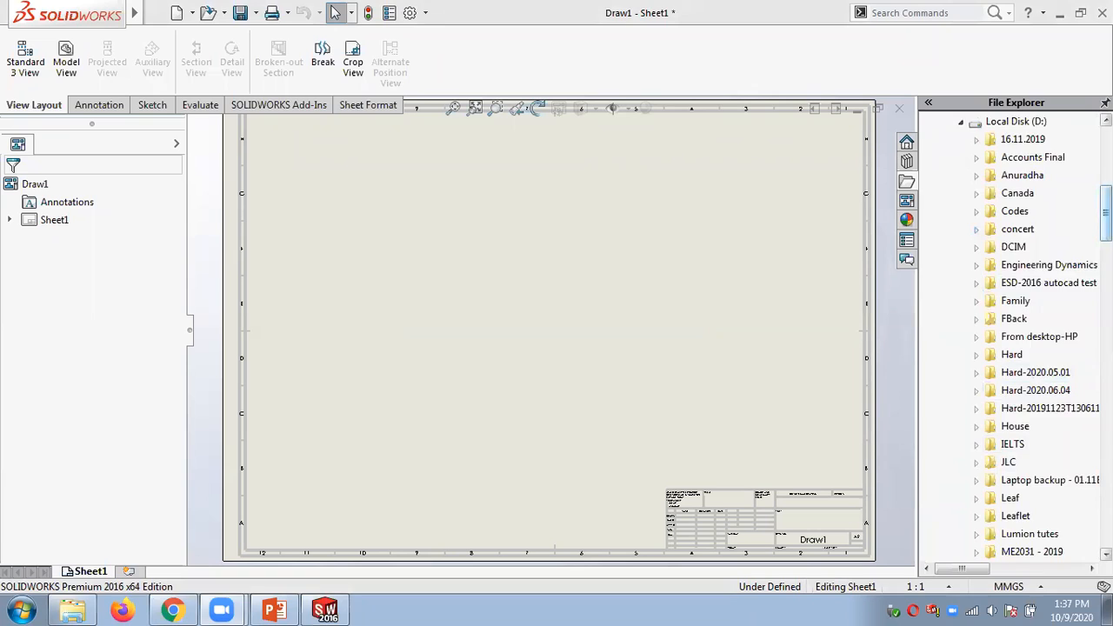
scroll(1032, 374, down, 4)
drag(1106, 238, 1106, 243)
click(976, 319)
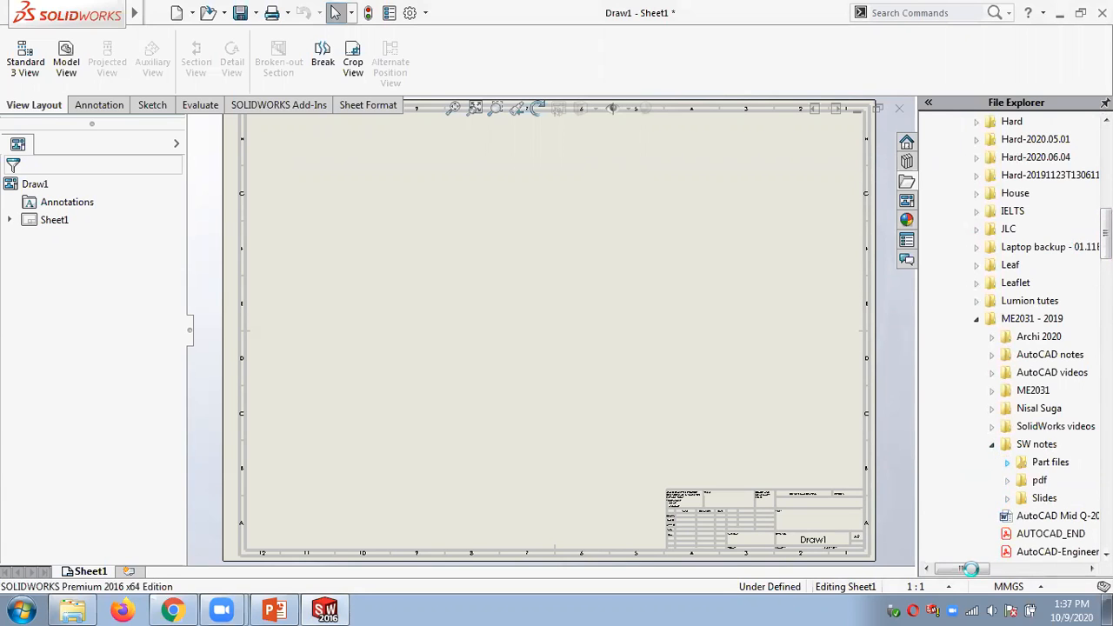
drag(971, 570, 985, 569)
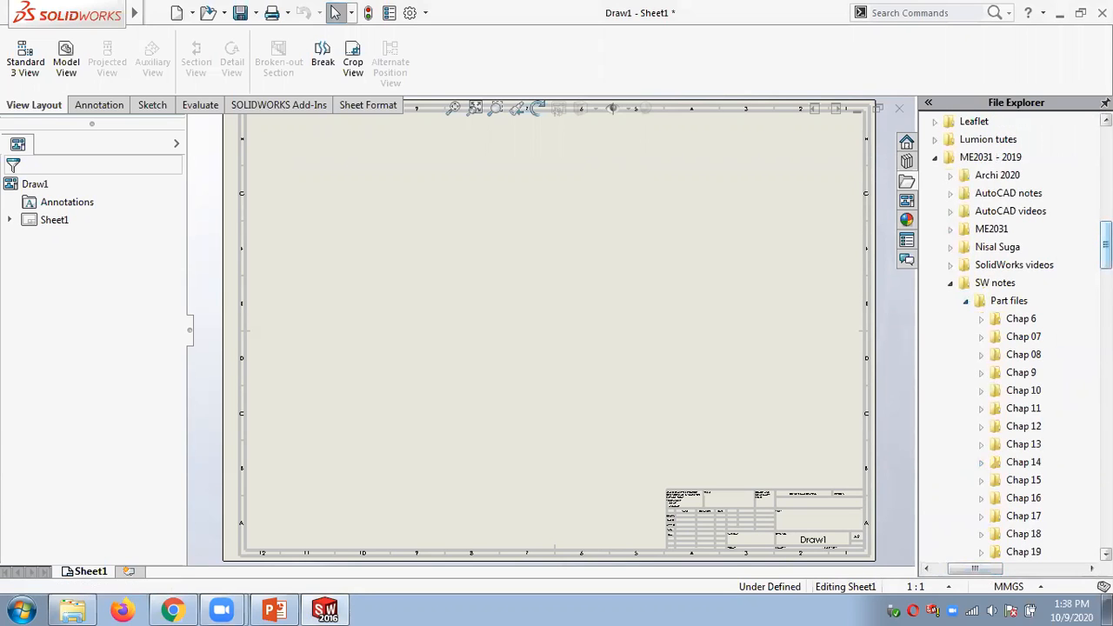
scroll(983, 300, down, 3)
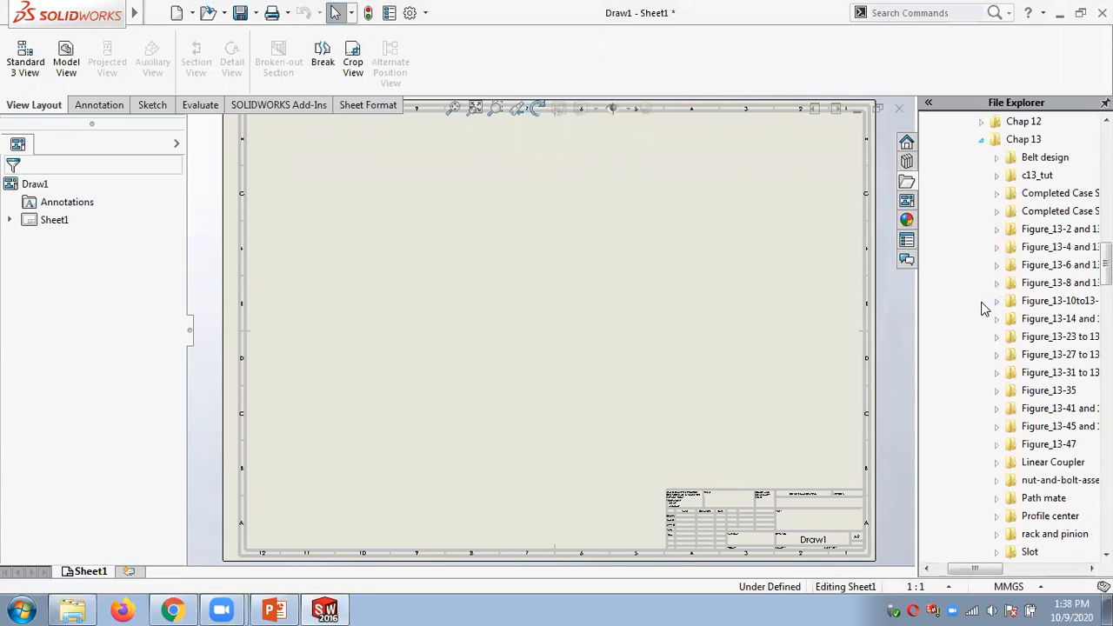
click(981, 141)
click(982, 159)
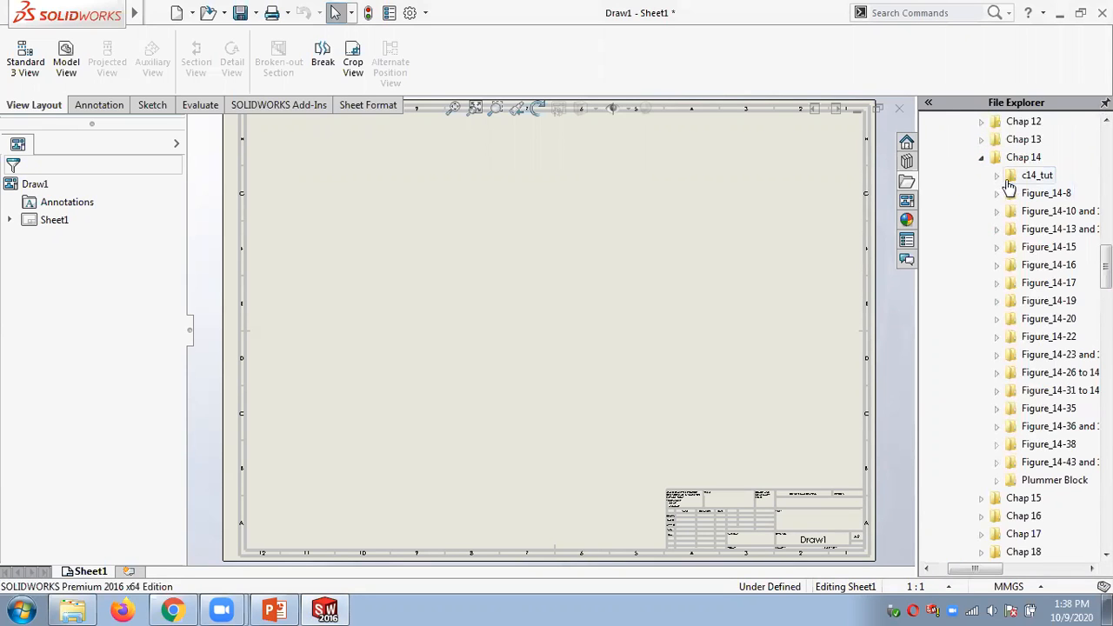
click(998, 176)
click(1012, 193)
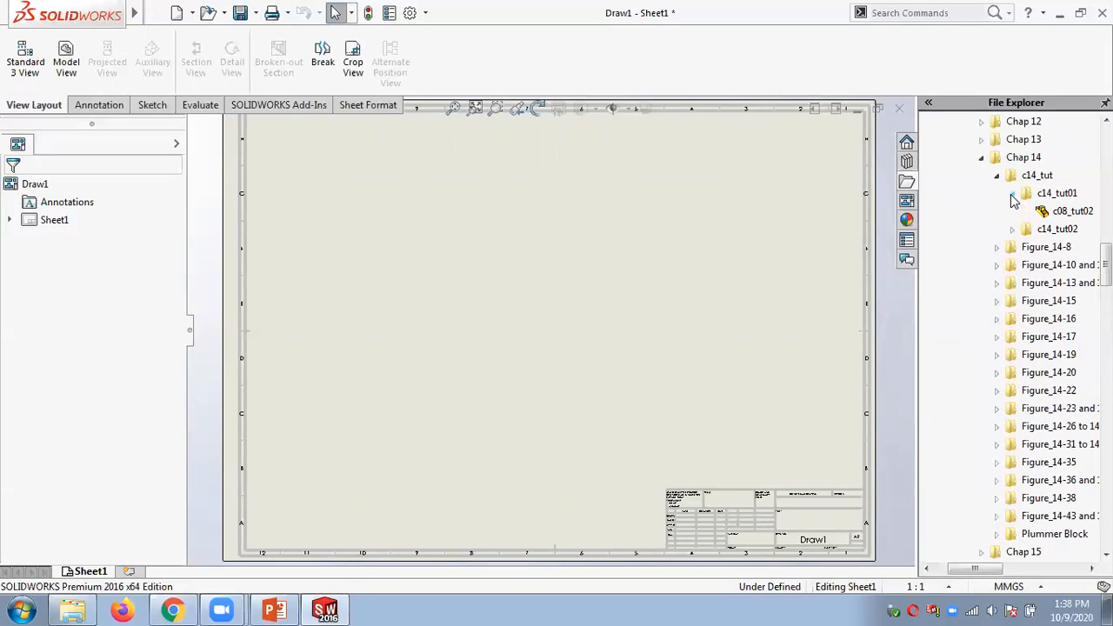
mouse_move(1056, 213)
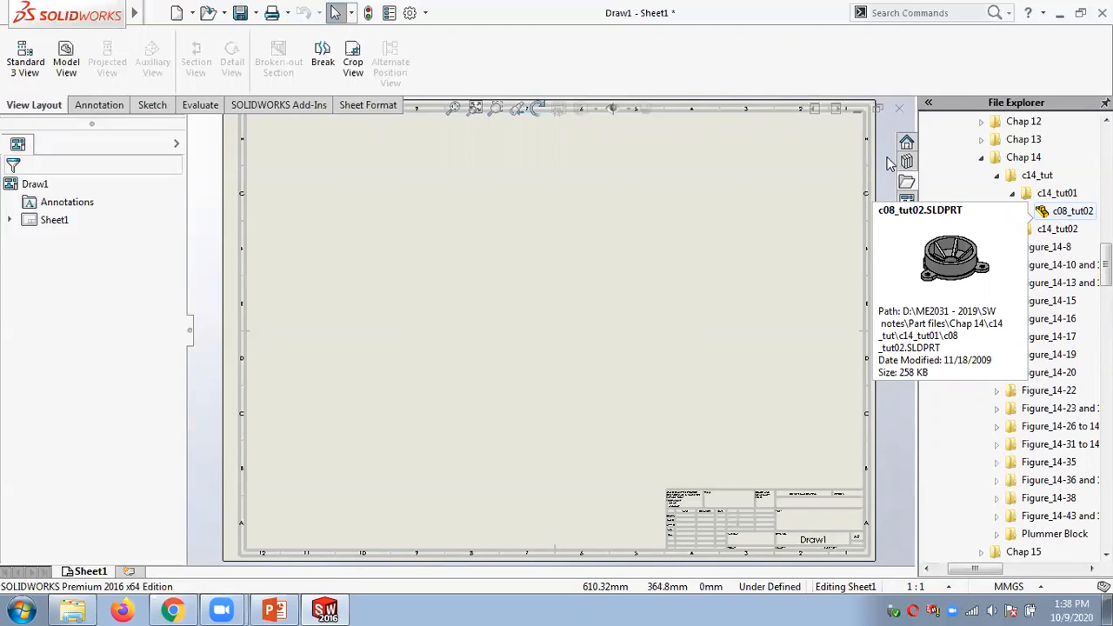
Load the c08_tut02 part from Chap 14, c14_tut, c14_tut01 into the View Palette.
click(907, 201)
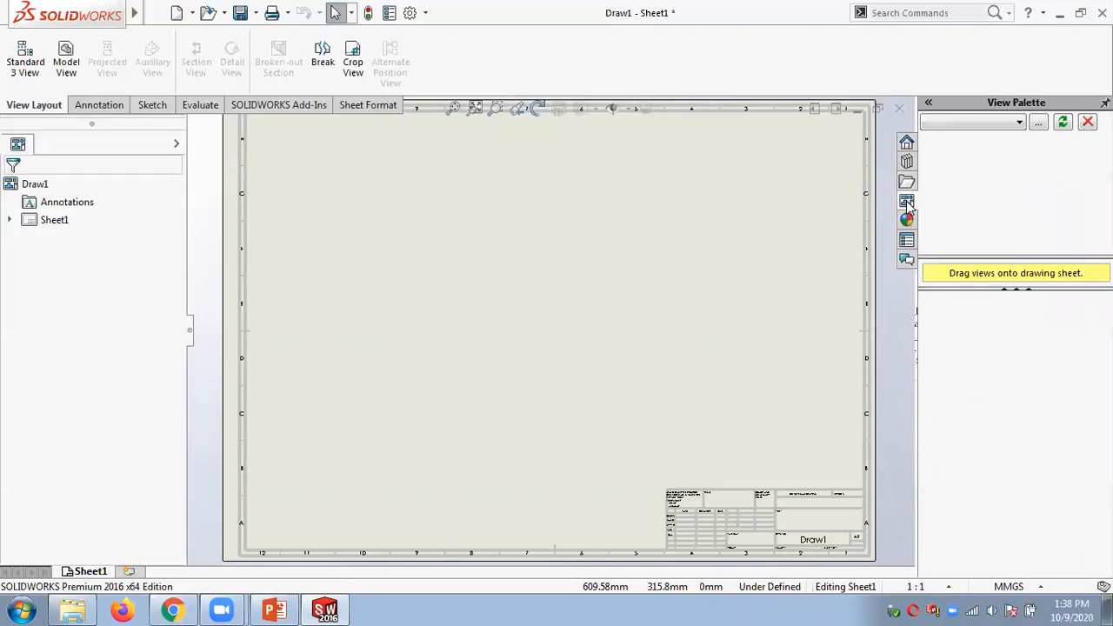
click(1040, 124)
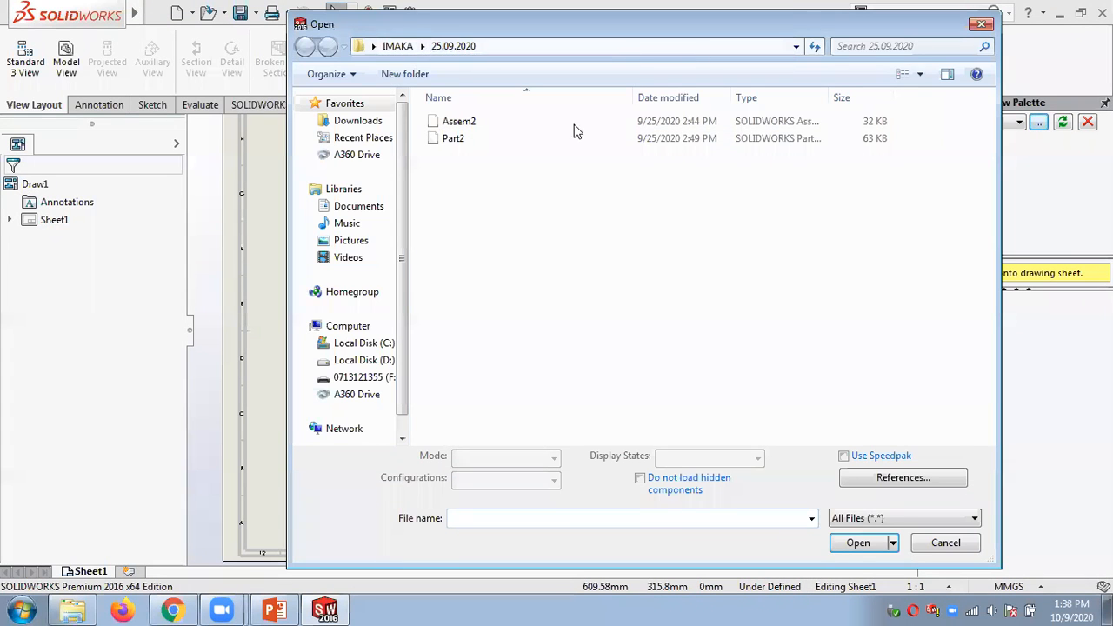
click(365, 369)
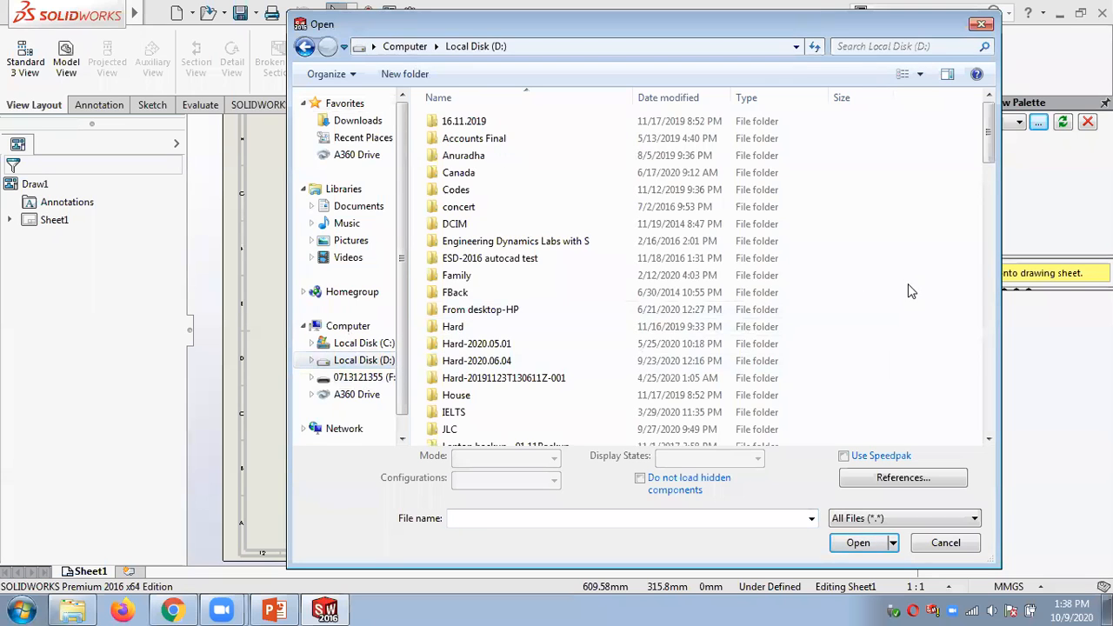
scroll(914, 288, down, 4)
double_click(459, 317)
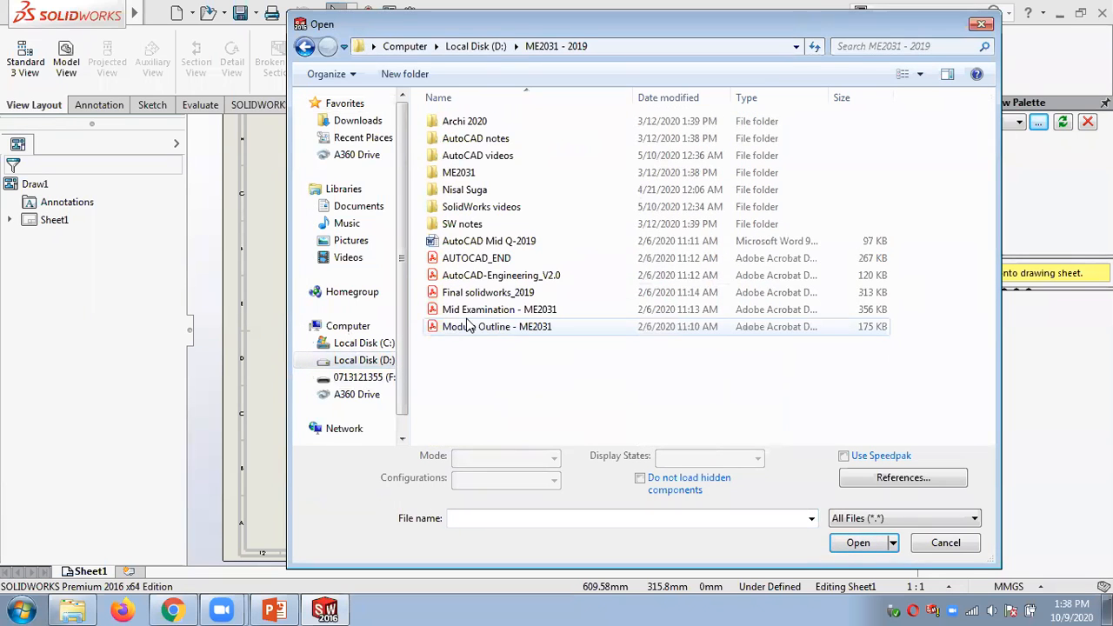
double_click(464, 225)
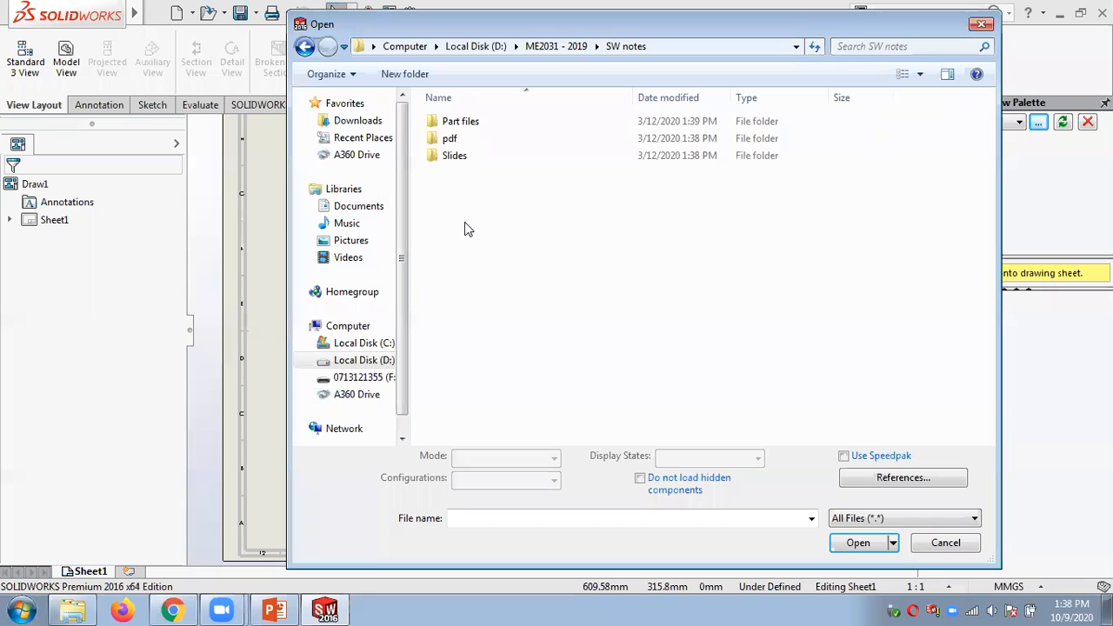
double_click(455, 124)
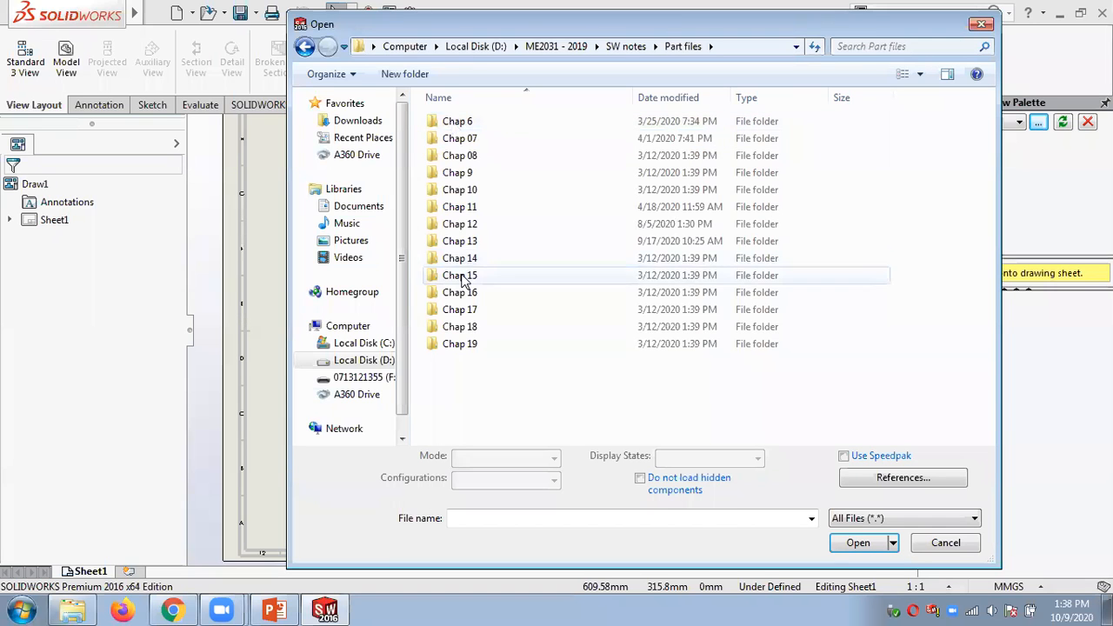
double_click(469, 258)
double_click(459, 122)
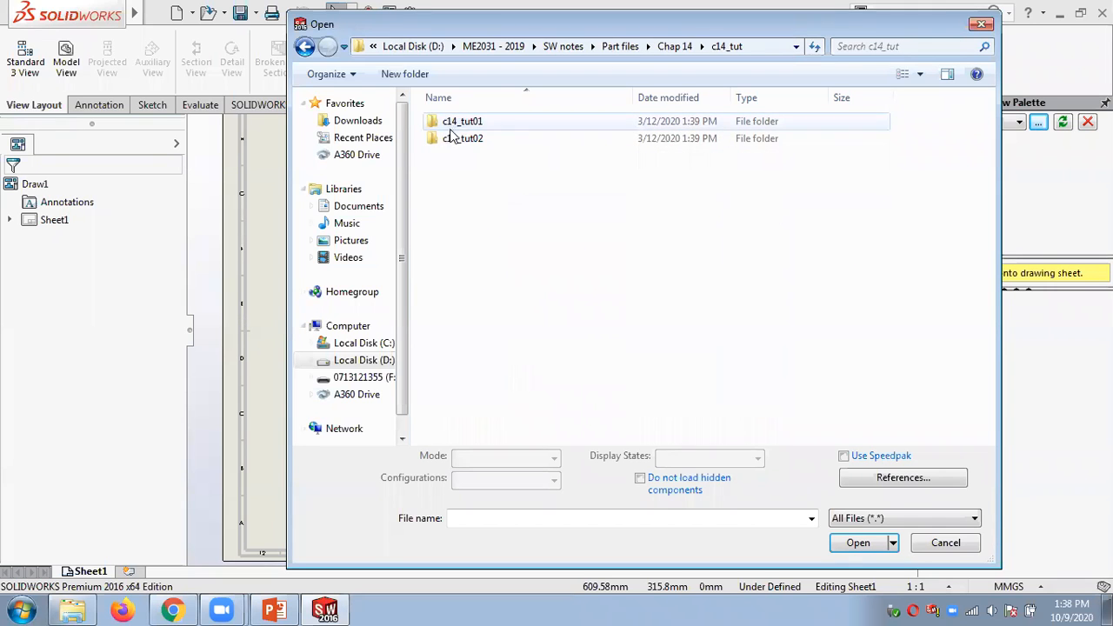
double_click(462, 122)
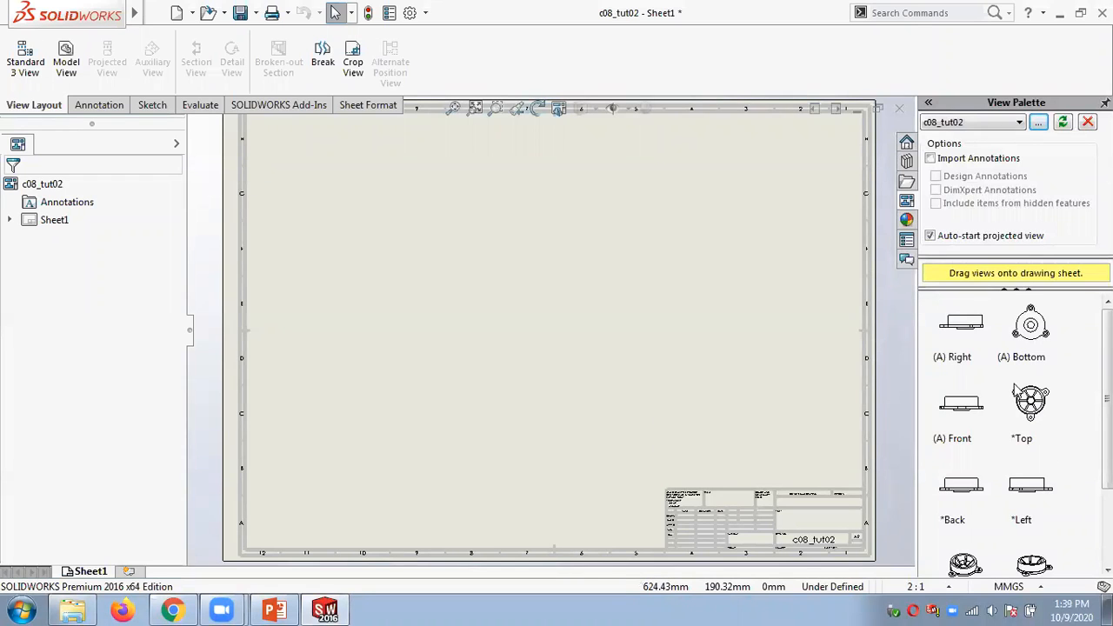
Place the Top view of c08_tut02 in the upper-left area of the sheet without adding projected views.
mouse_move(1031, 401)
mouse_down()
mouse_move(611, 298)
mouse_move(388, 221)
mouse_move(406, 247)
mouse_up()
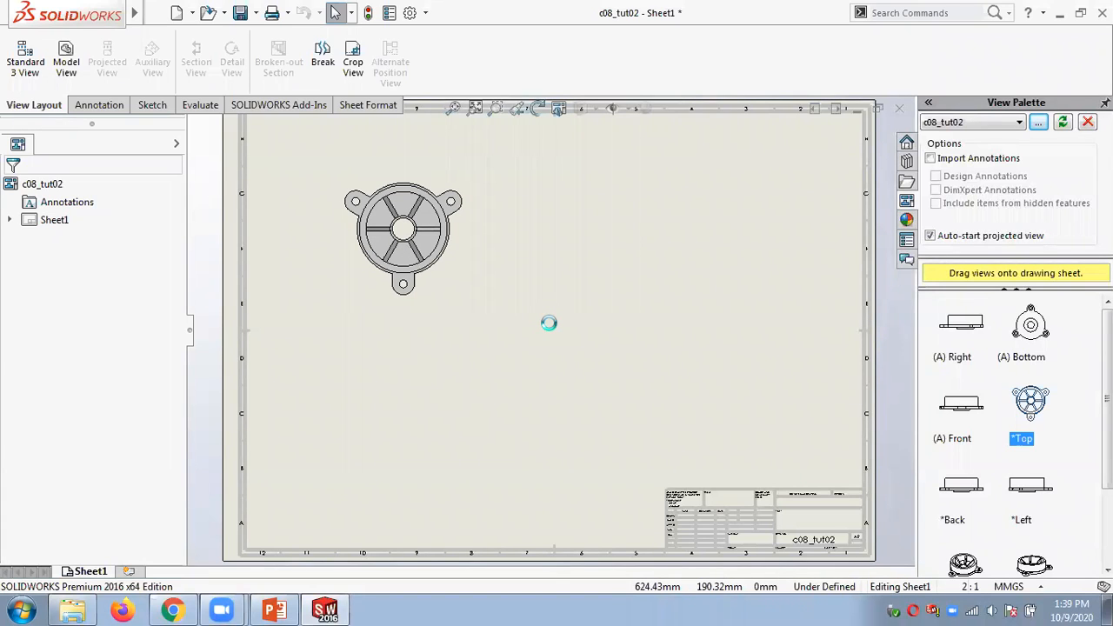
click(277, 610)
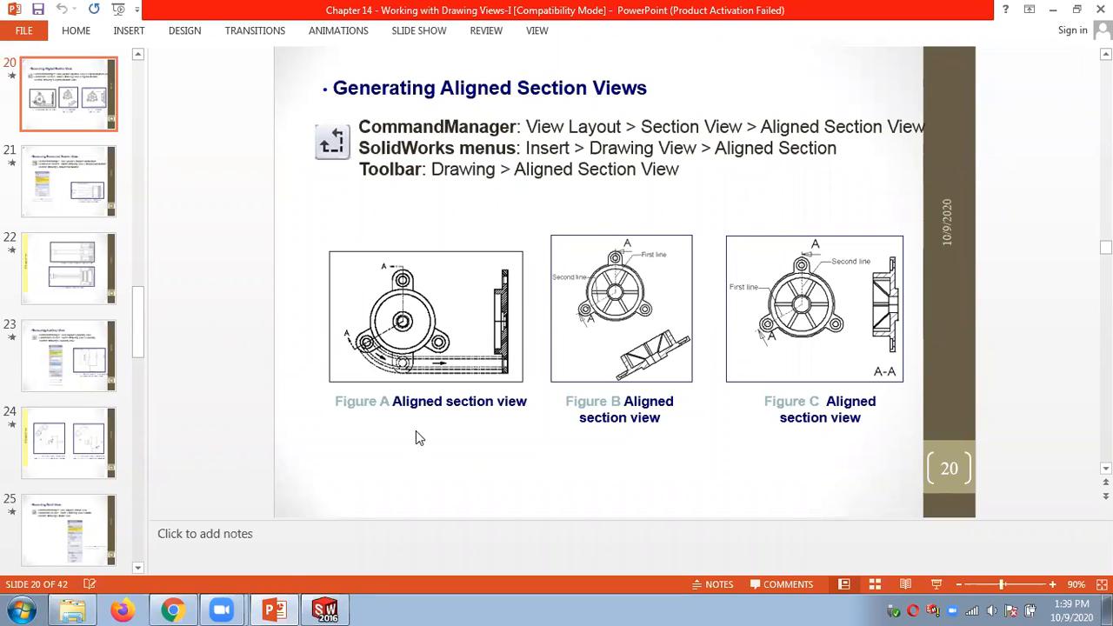
click(173, 610)
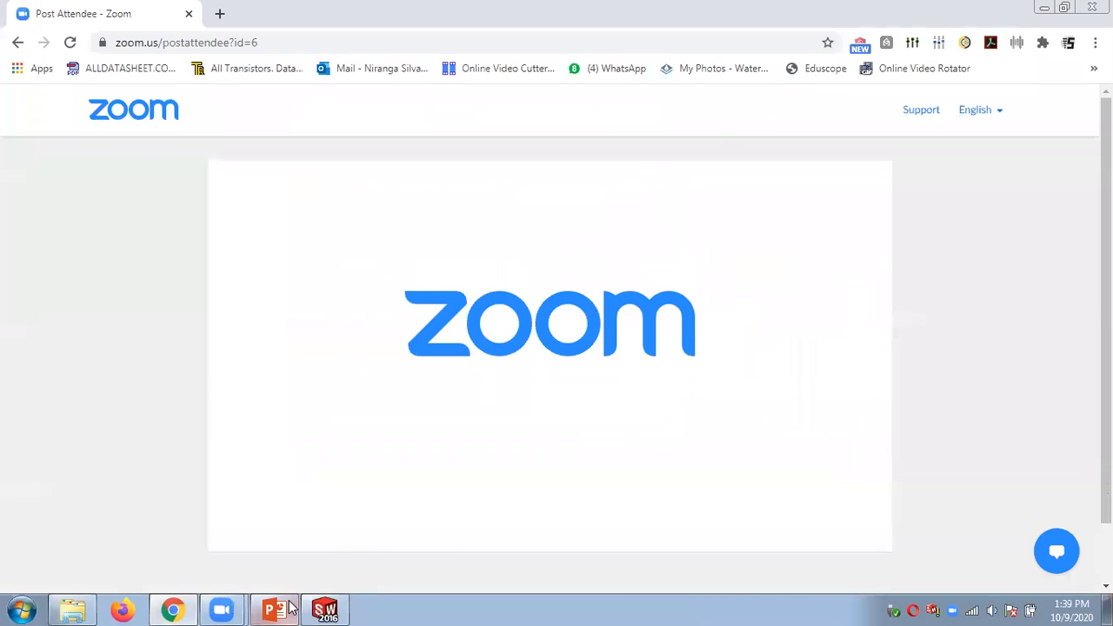
click(325, 610)
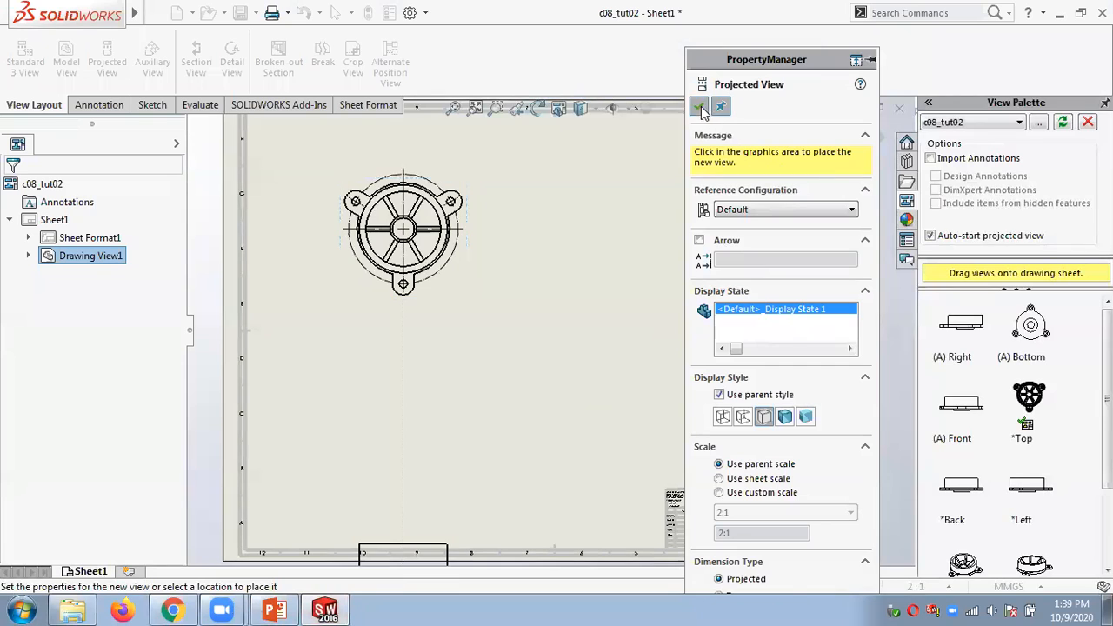
click(699, 106)
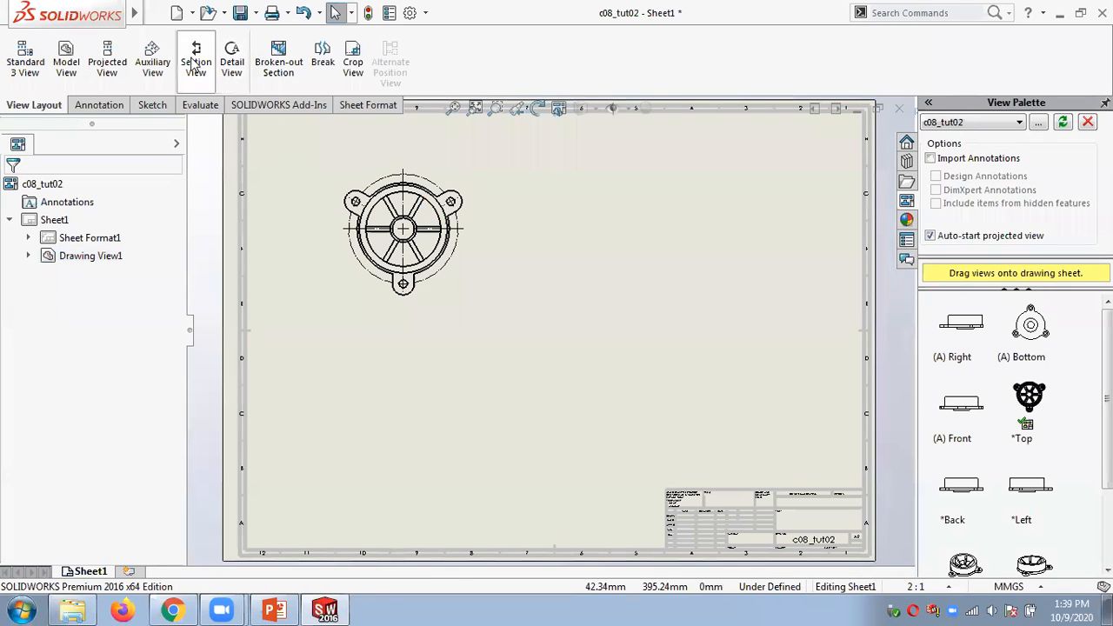
Create a section view with a vertical cutting line through the top view's centre, placed to its right, with no rib features excluded.
click(196, 63)
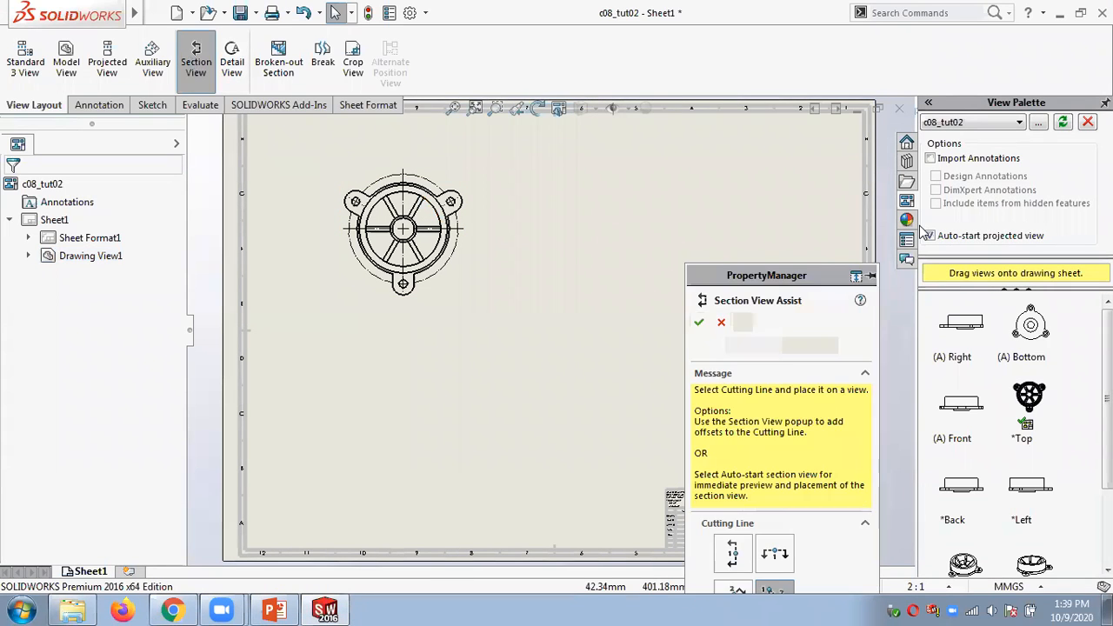
drag(797, 265, 816, 111)
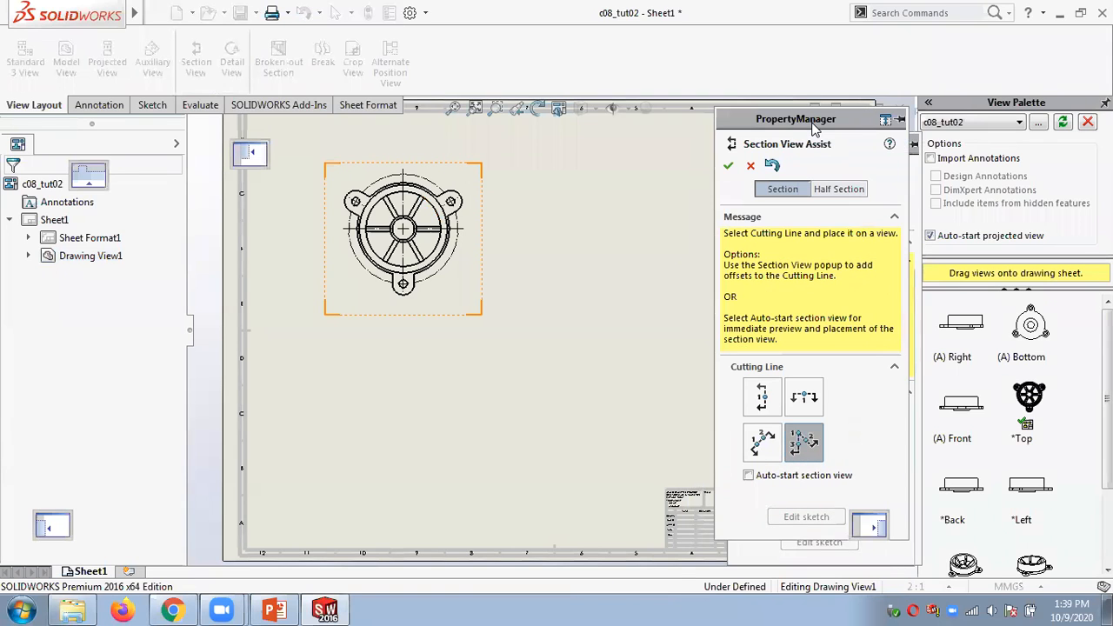
click(762, 399)
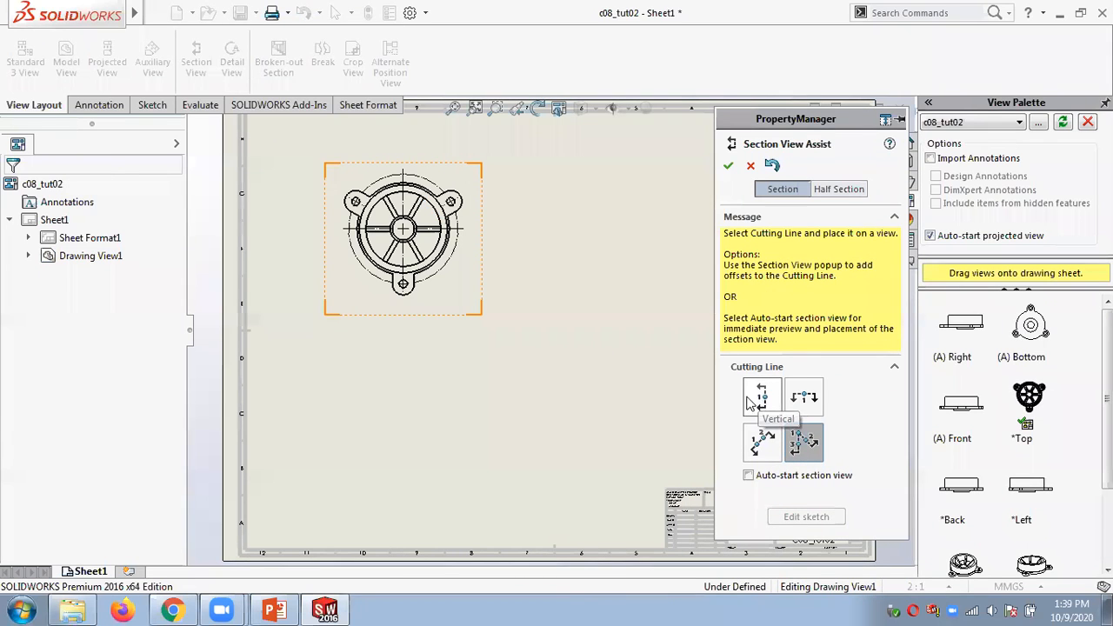
click(426, 250)
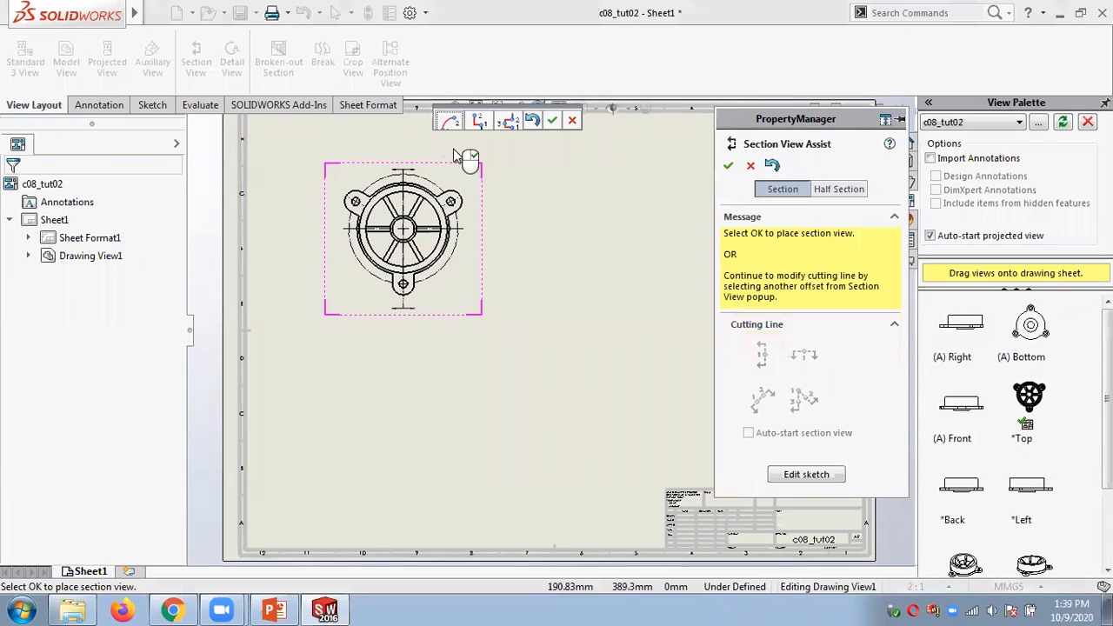
click(553, 123)
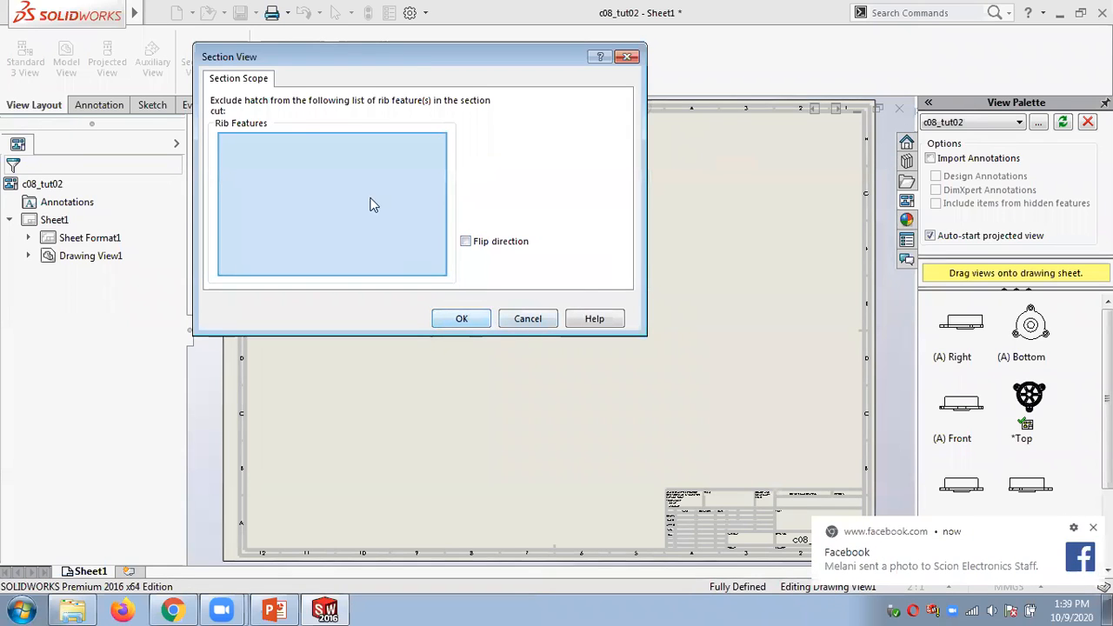
click(470, 320)
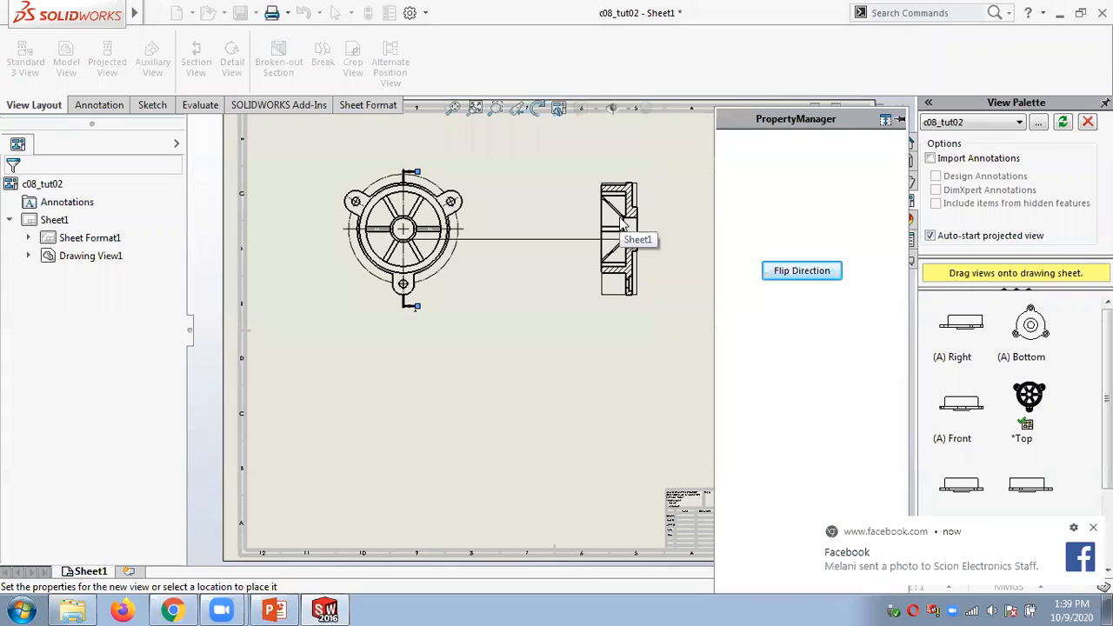
click(647, 250)
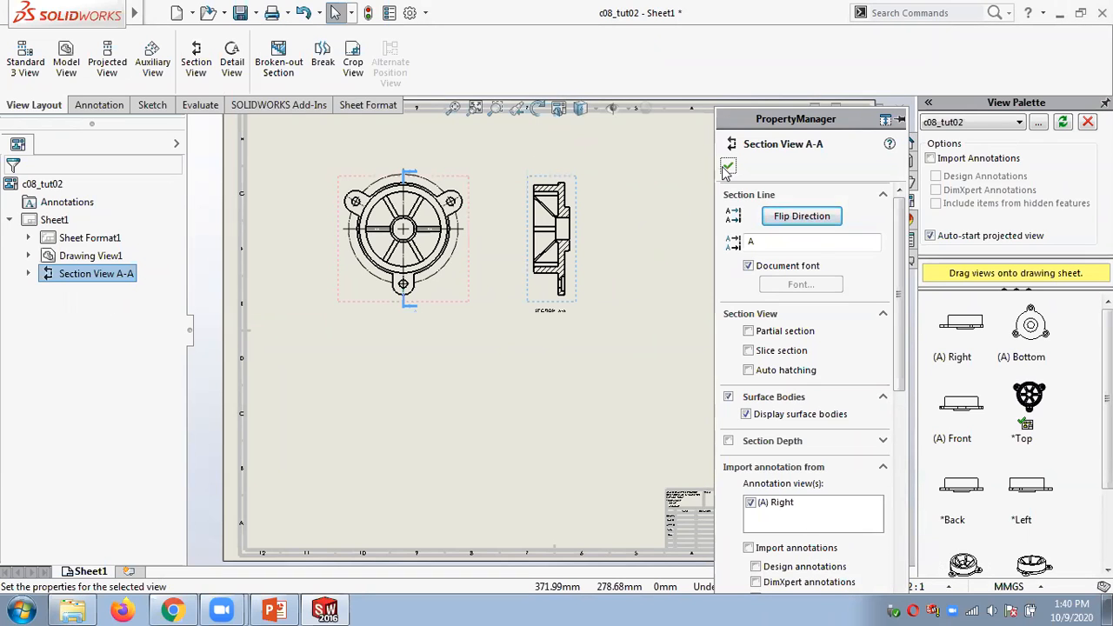
click(618, 216)
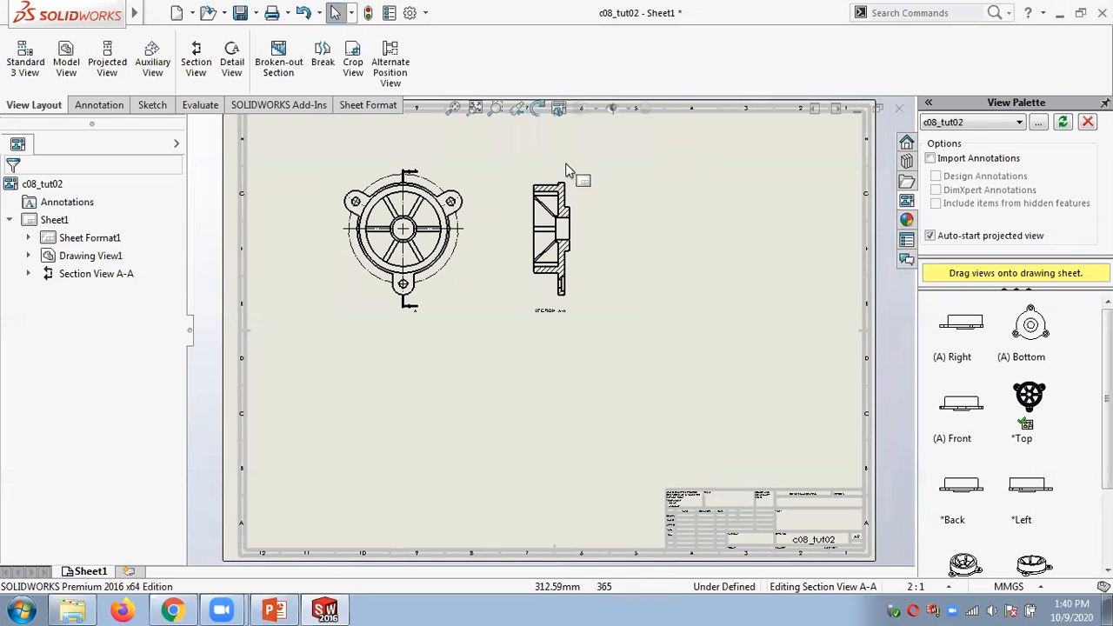
Switch to PowerPoint to examine the aligned section view figures on slide 20, and return to the SOLIDWORKS drawing.
click(278, 610)
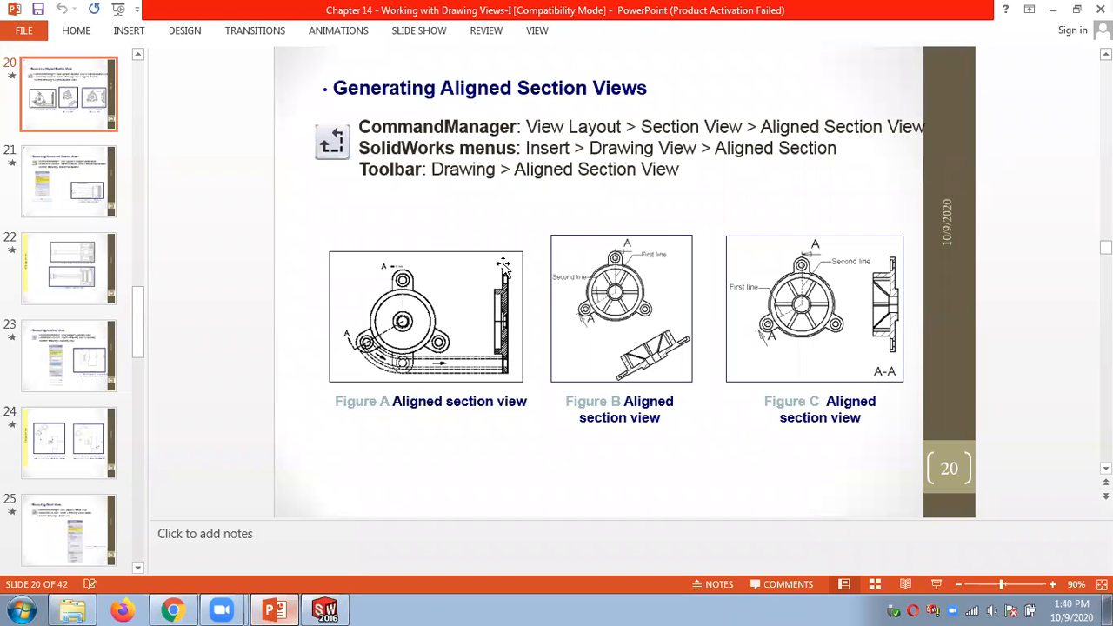
click(326, 609)
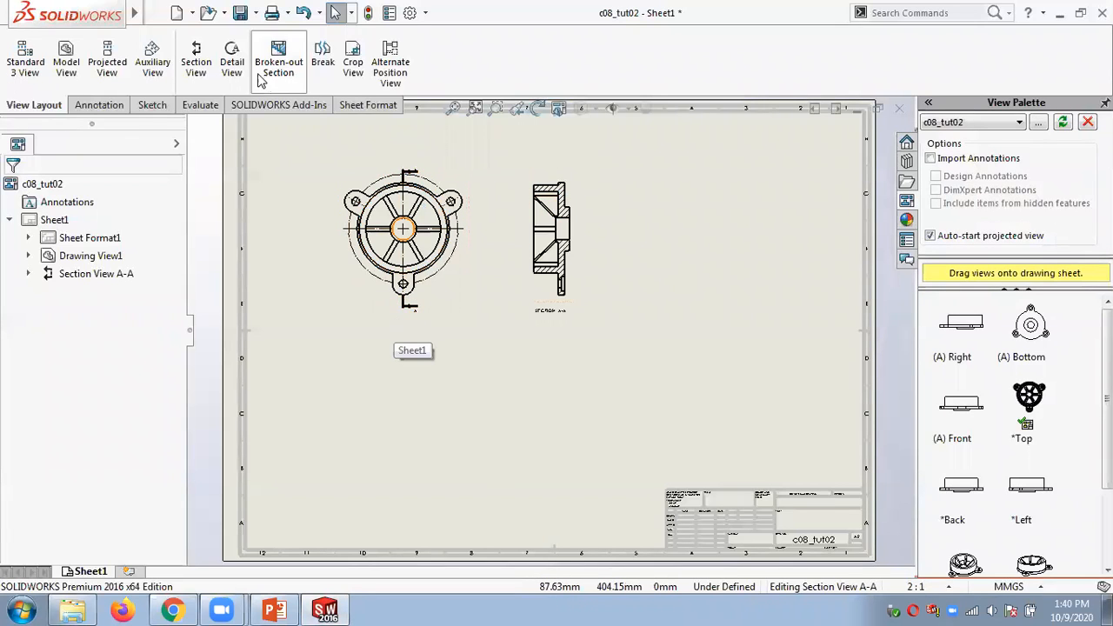
Create an aligned section view through the top view's upper-left lug hole, centre and bottom lug hole, placed beyond the first section view.
click(196, 57)
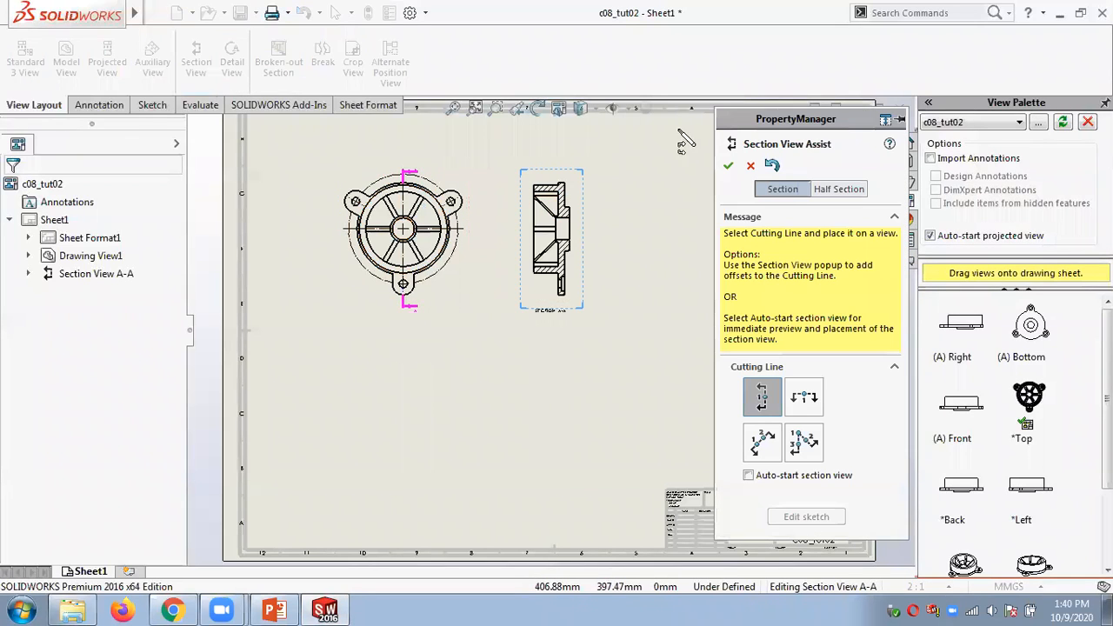
click(801, 444)
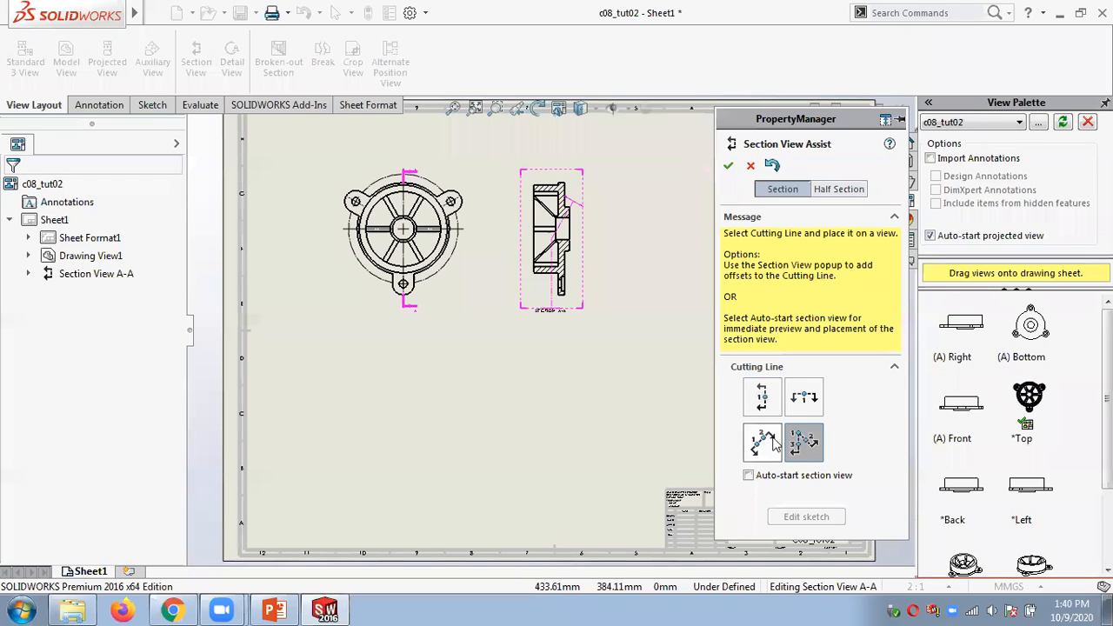
click(426, 249)
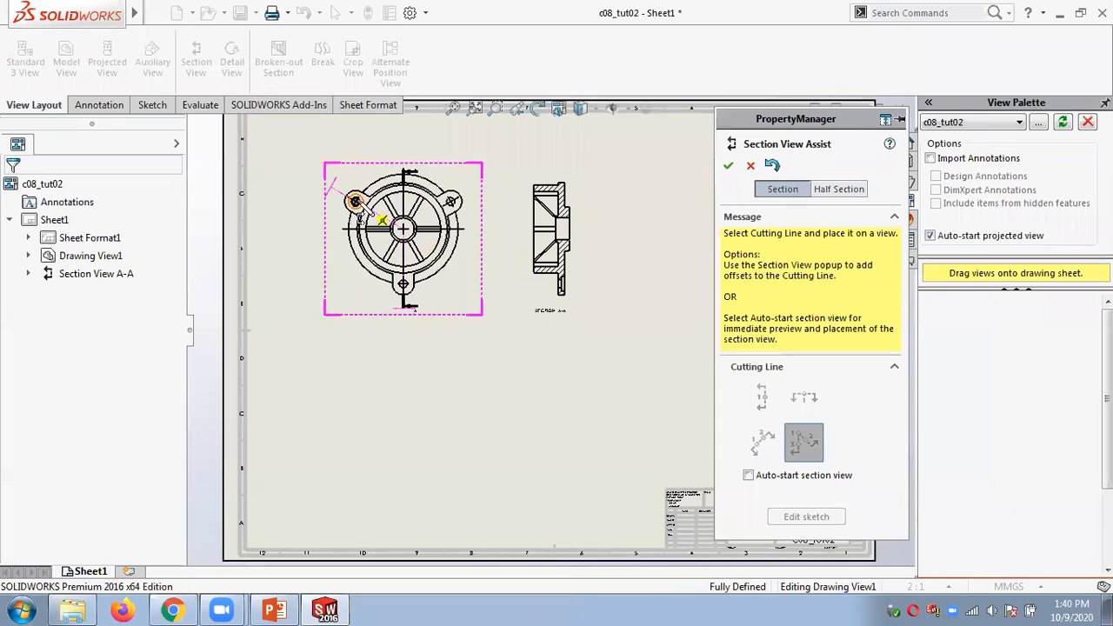
click(362, 208)
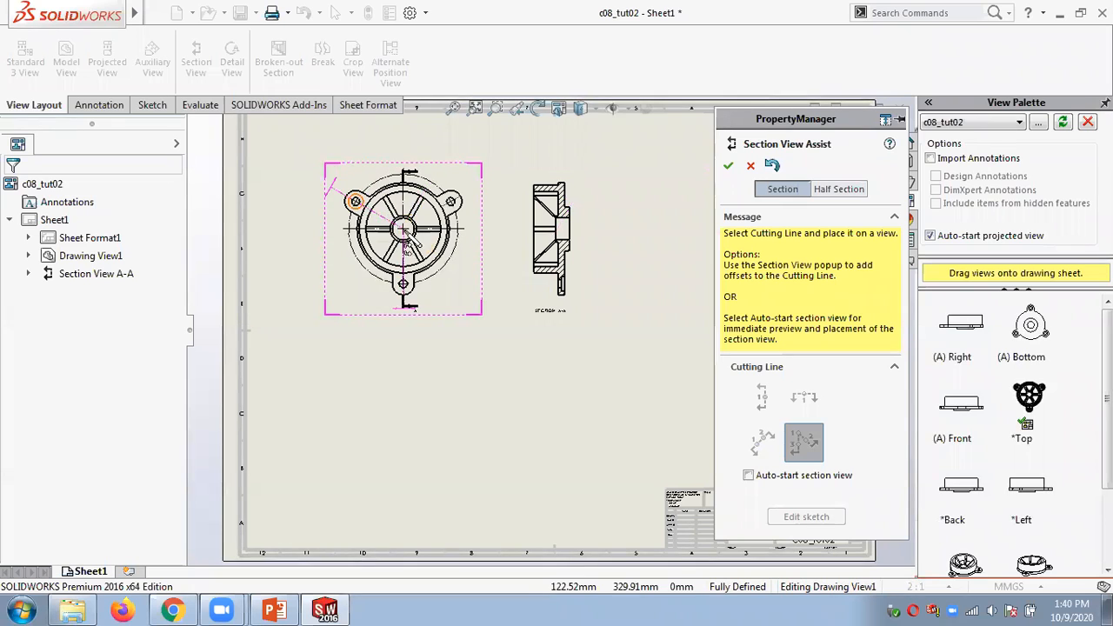
click(402, 285)
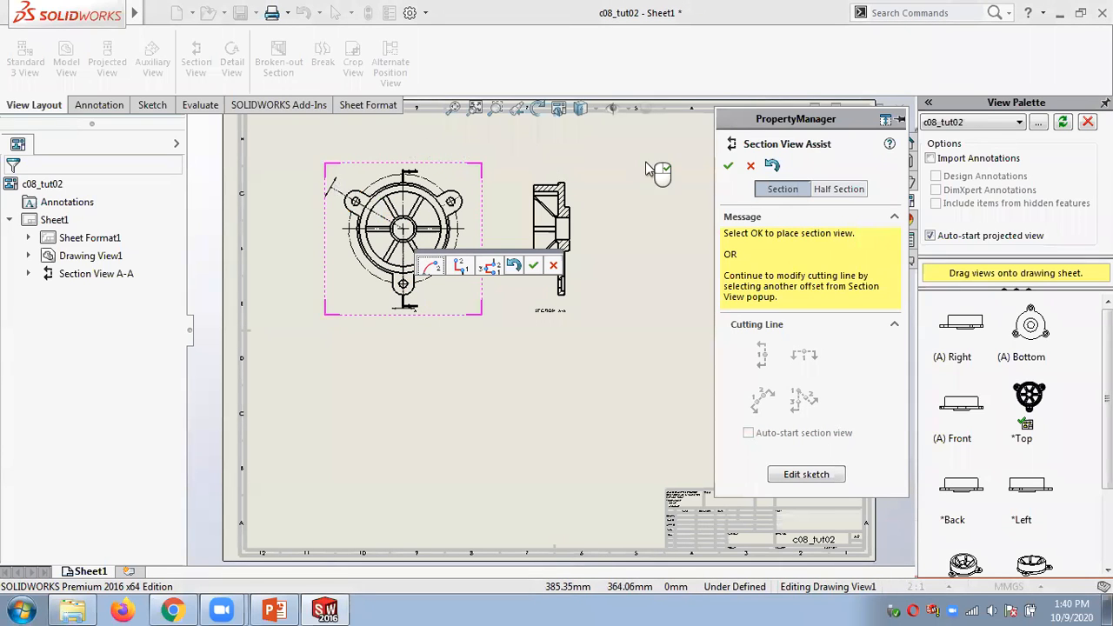
click(530, 267)
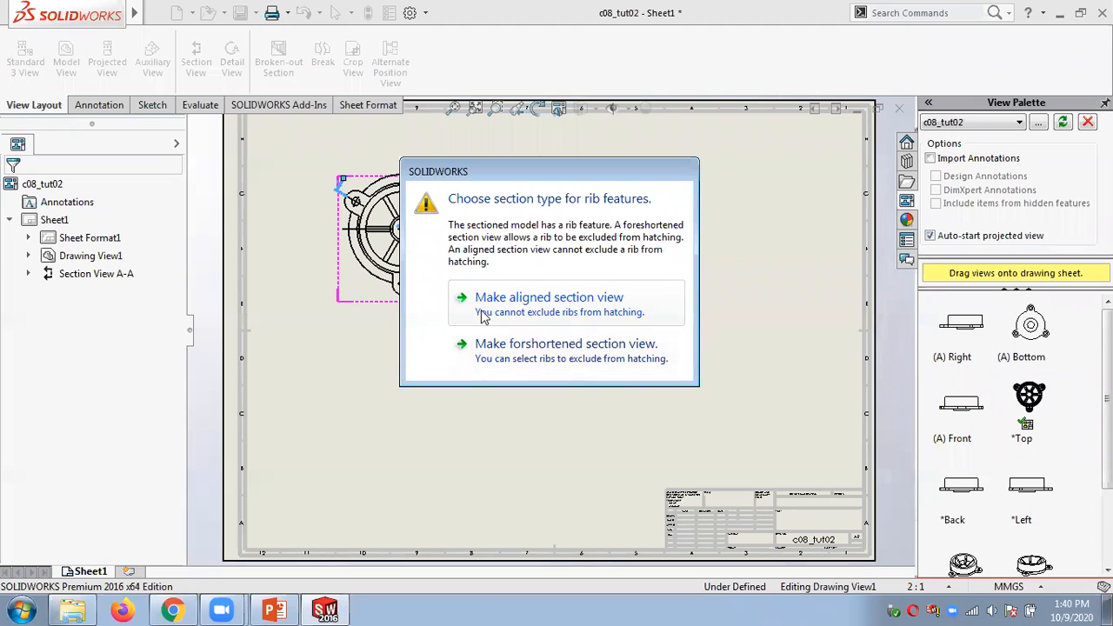
click(522, 298)
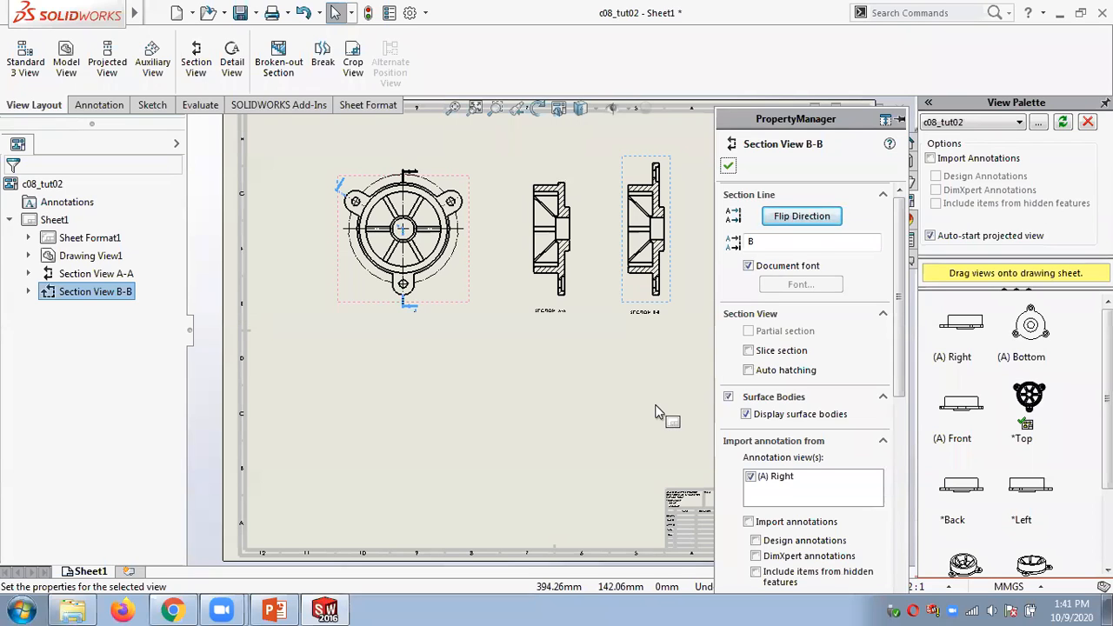
click(729, 167)
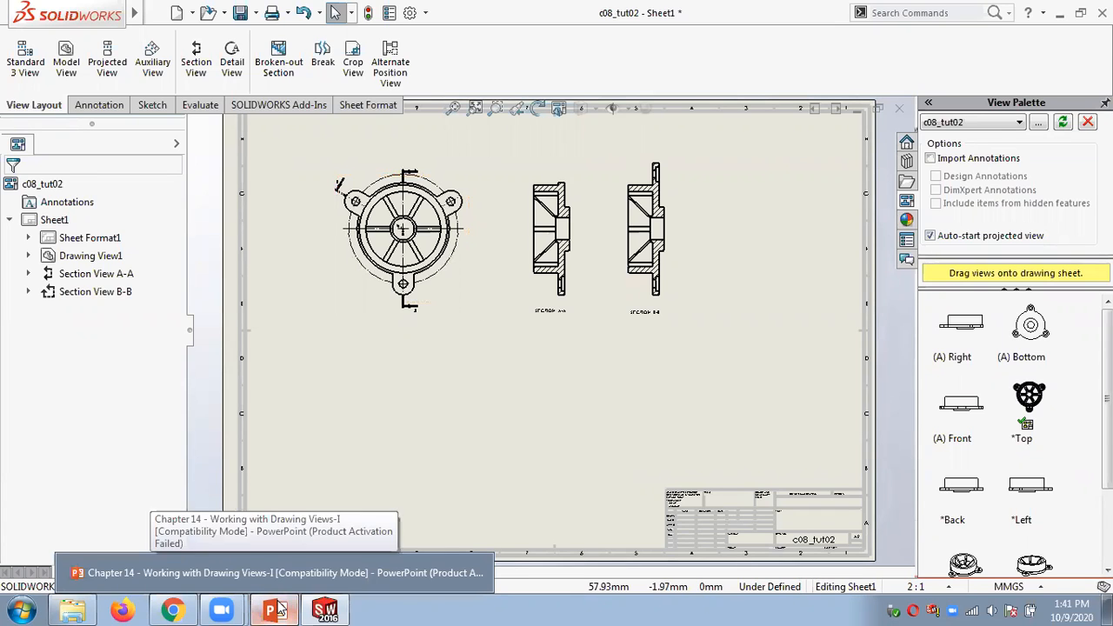
Switch to PowerPoint to examine the broken-out section view figures on slides 21 and 22, and return to the SOLIDWORKS drawing.
click(278, 609)
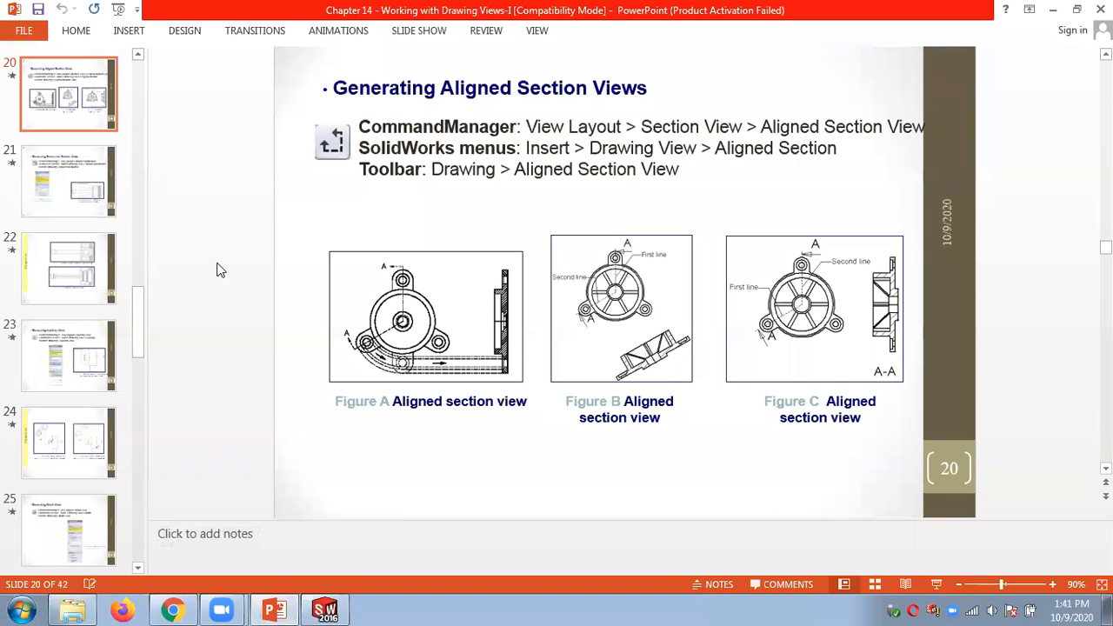
scroll(219, 269, down, 1)
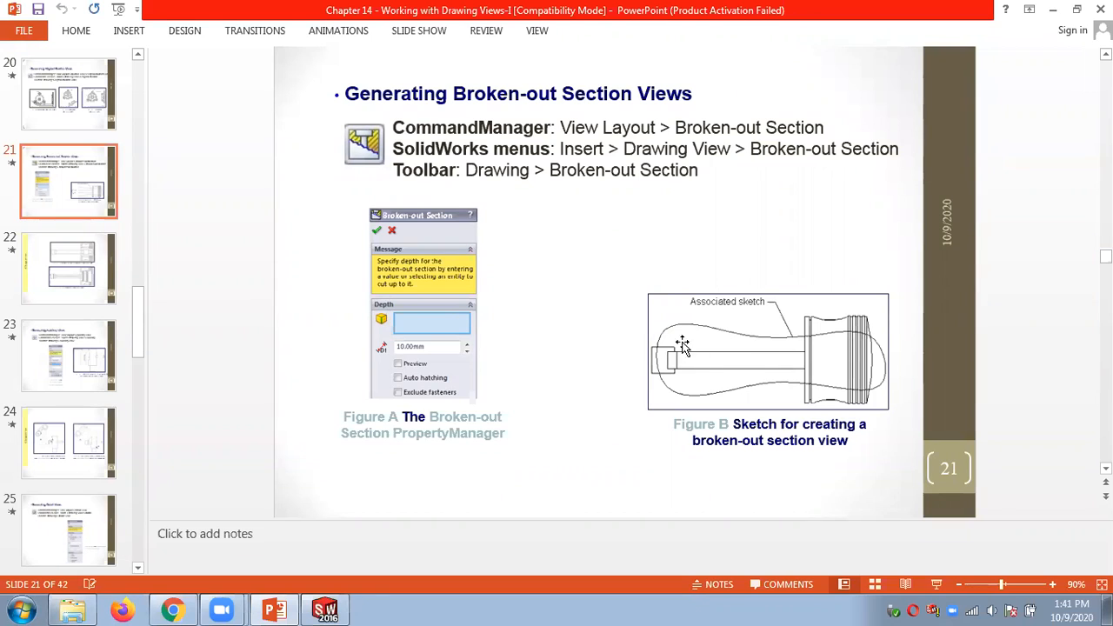
scroll(663, 376, down, 1)
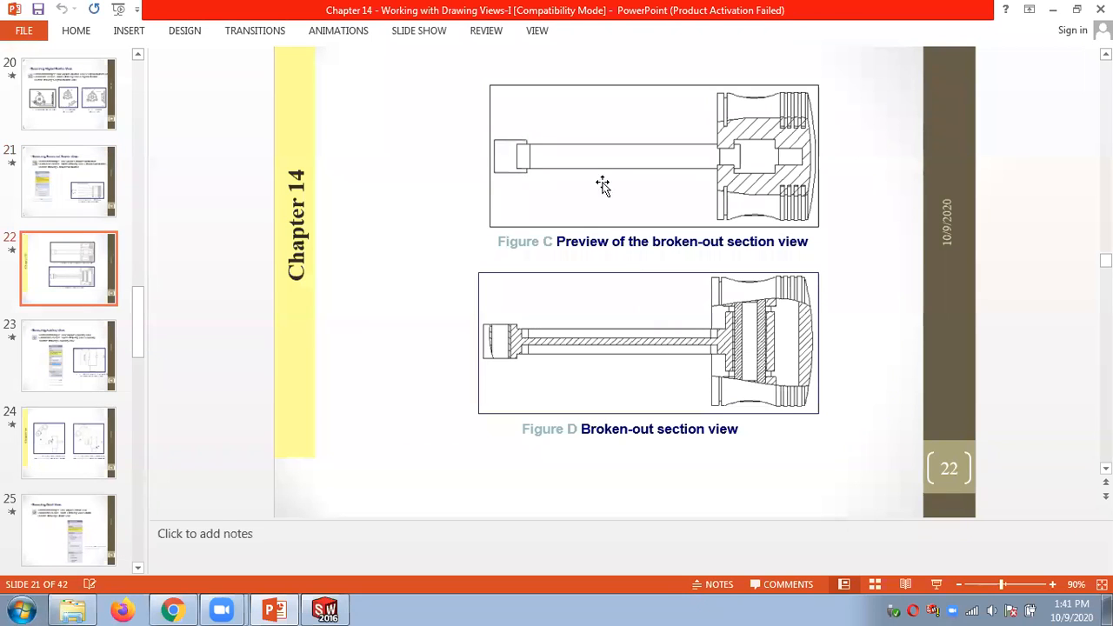
scroll(643, 214, up, 1)
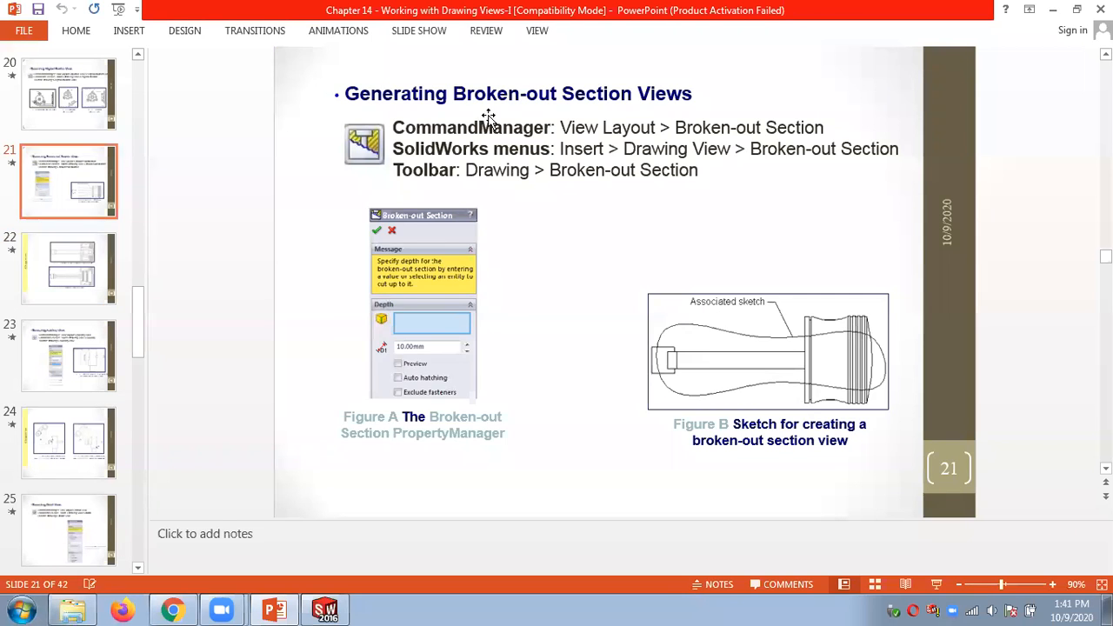
click(326, 608)
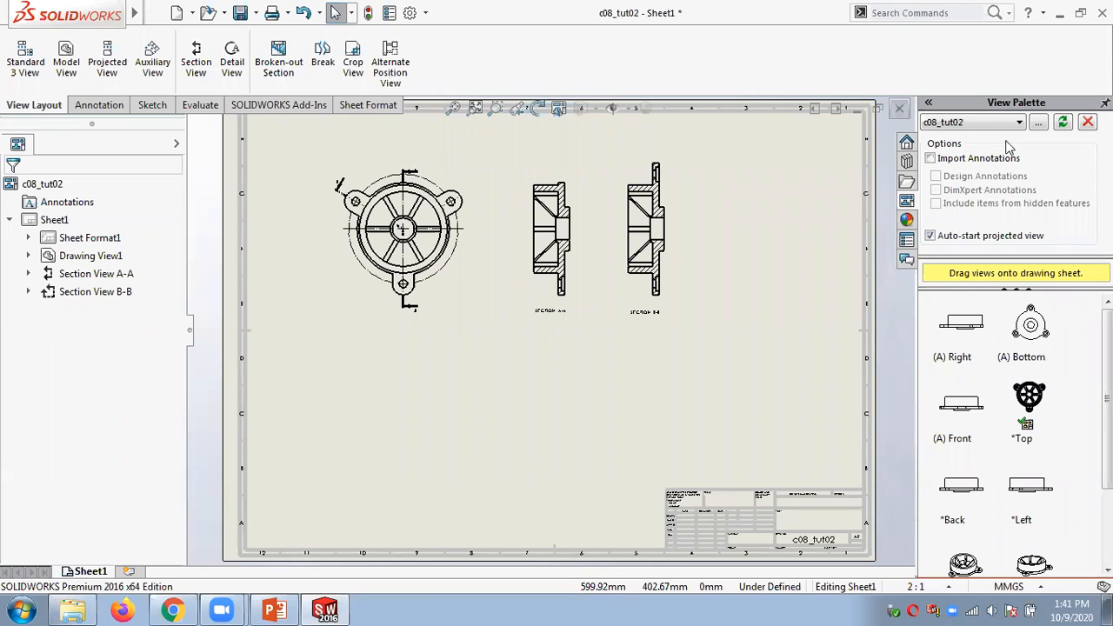
Browse the Chap 14 folders Figure_14-22 and Figure_14-23 and 14-25 for a suitable model, showing the files as large icons.
click(1040, 124)
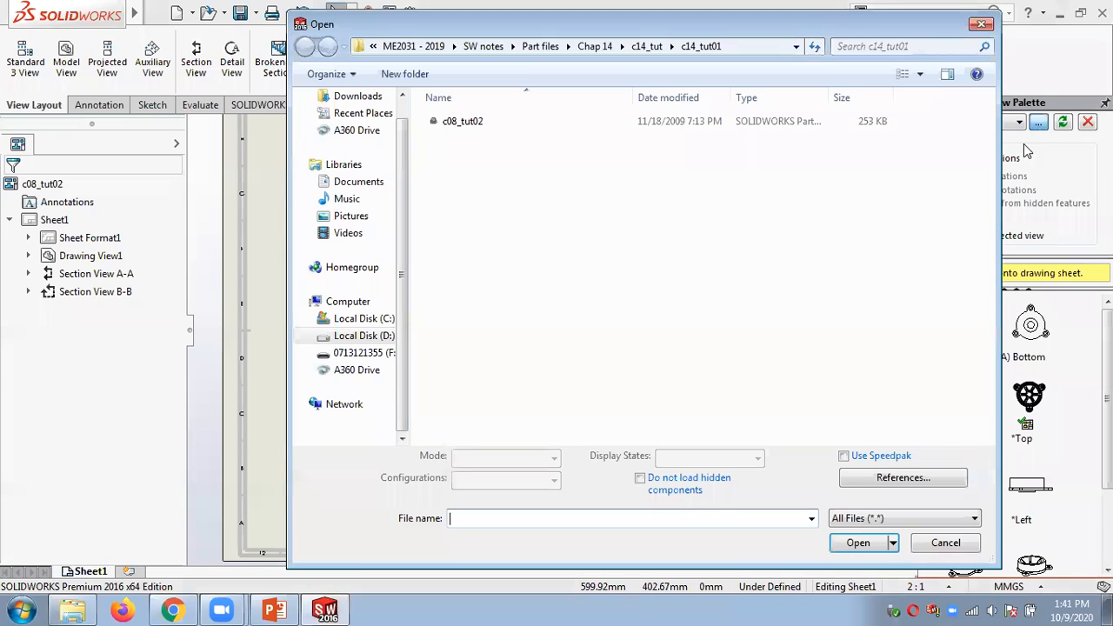
click(647, 48)
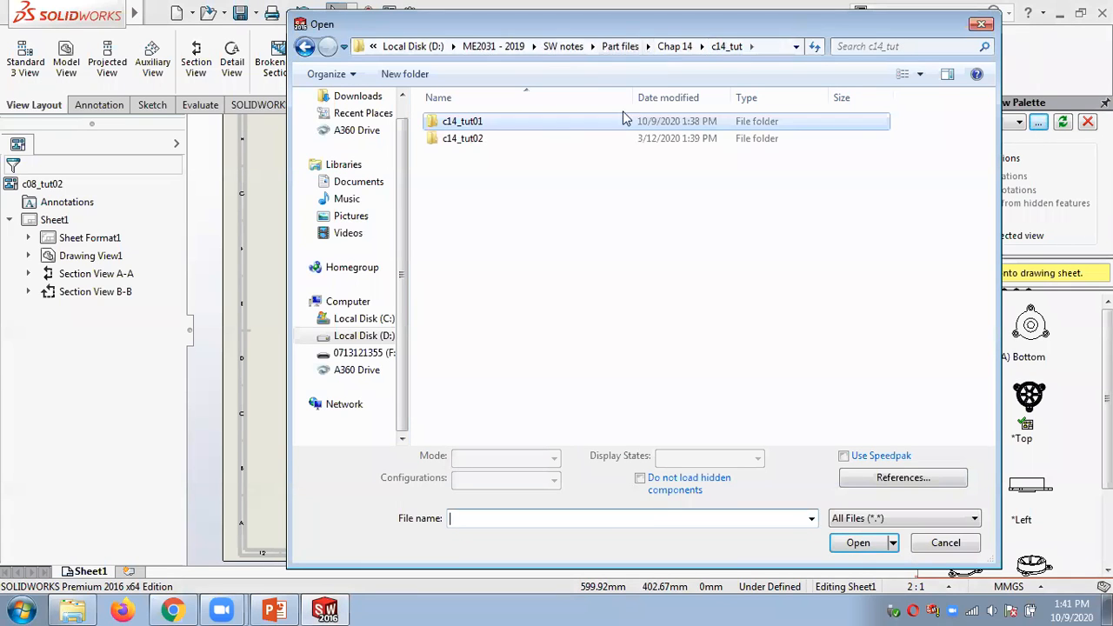
click(671, 47)
double_click(478, 276)
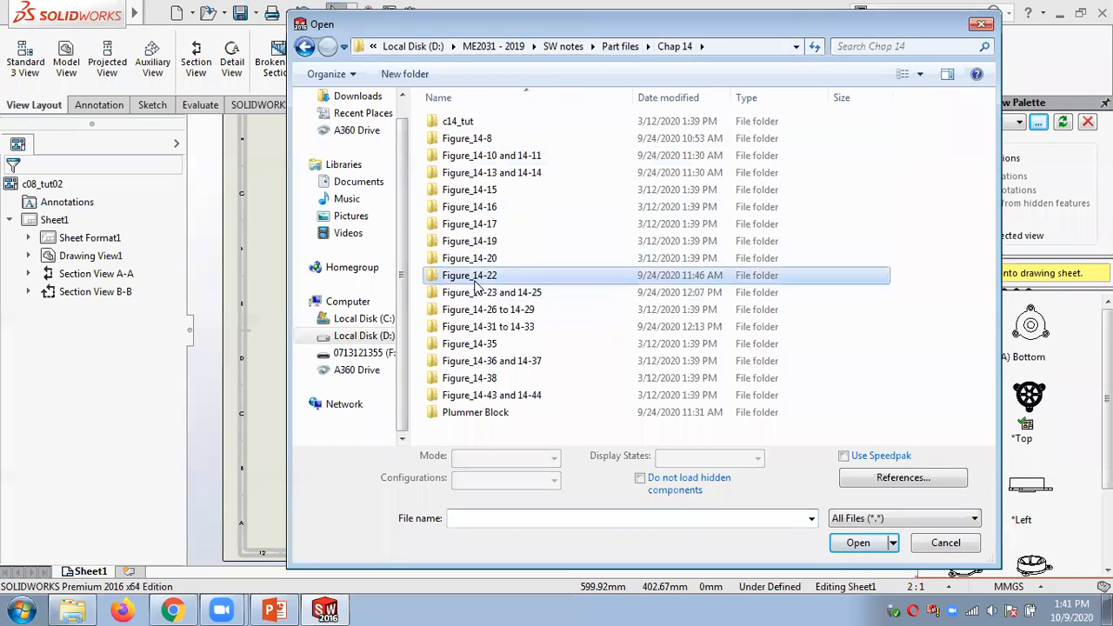
click(921, 73)
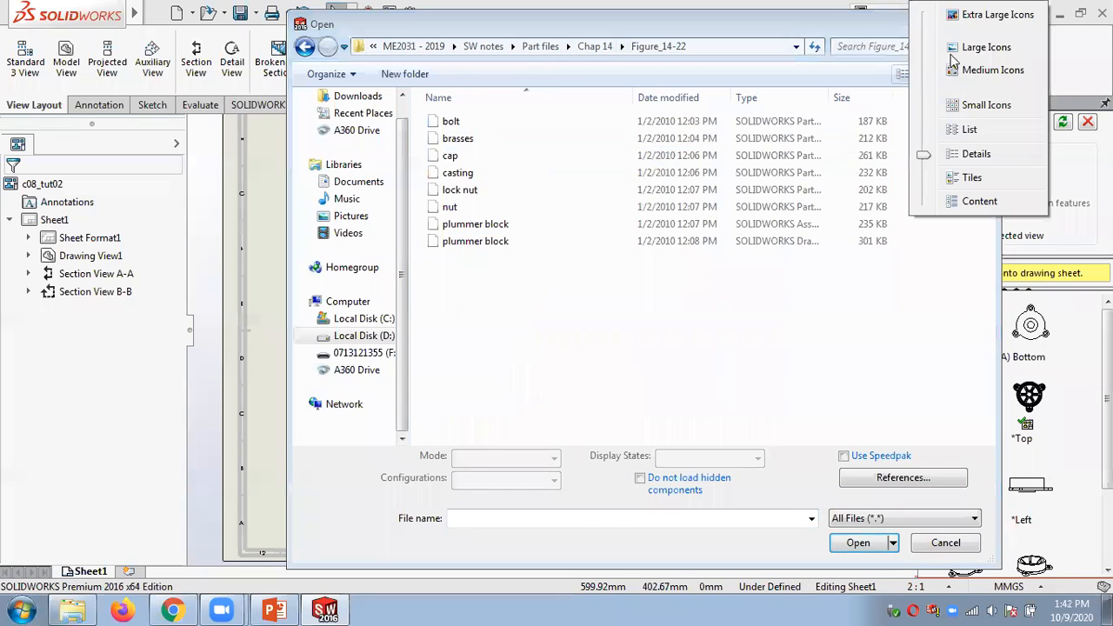
click(986, 49)
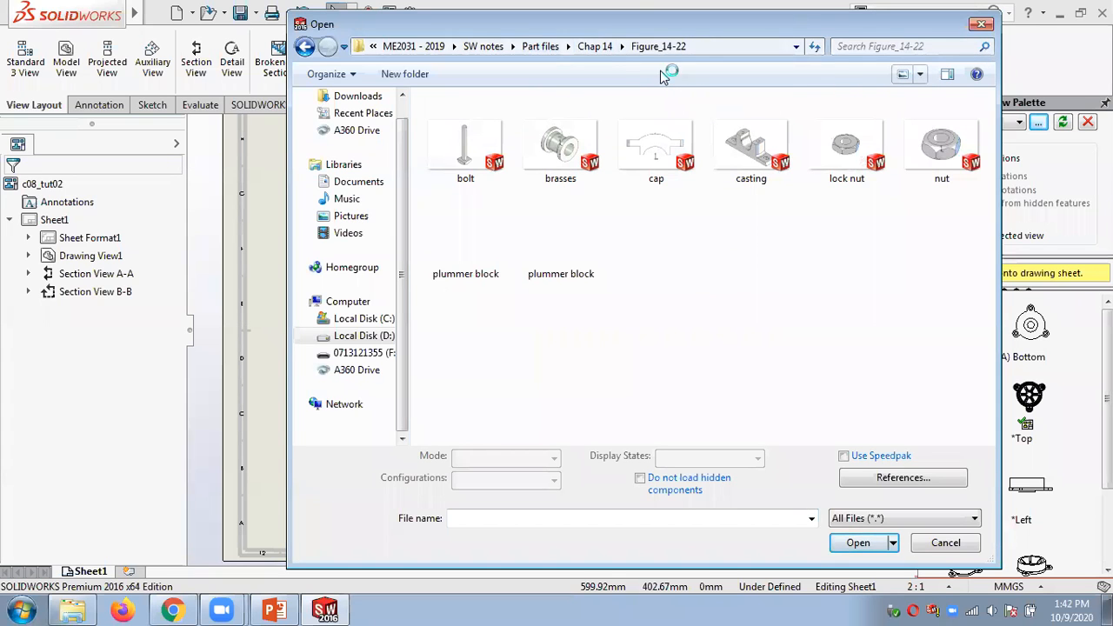
click(595, 46)
click(494, 297)
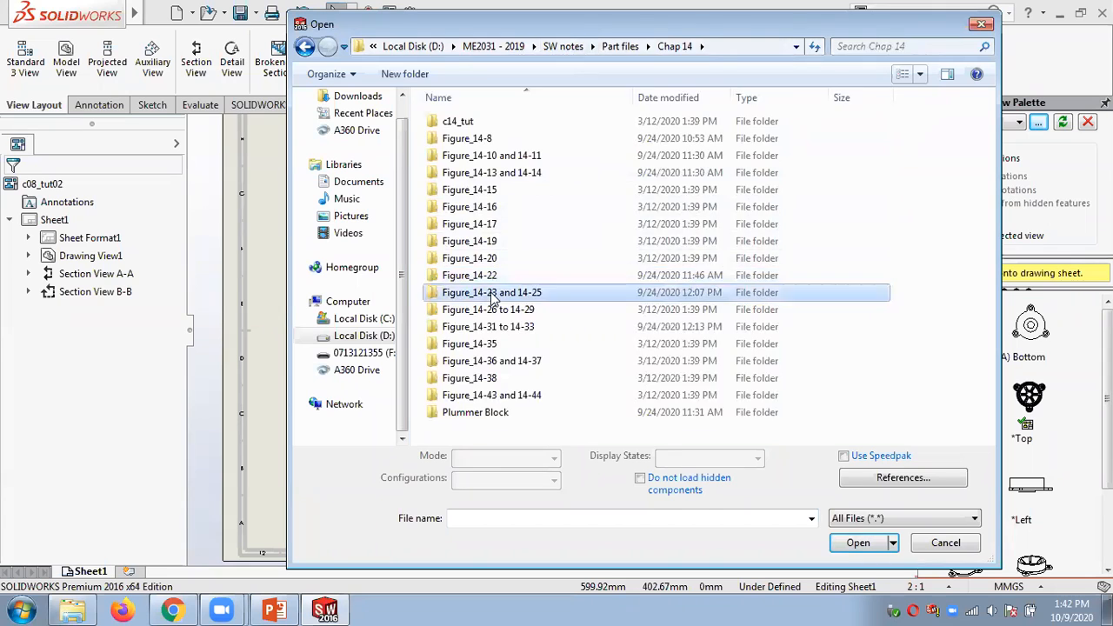
double_click(494, 297)
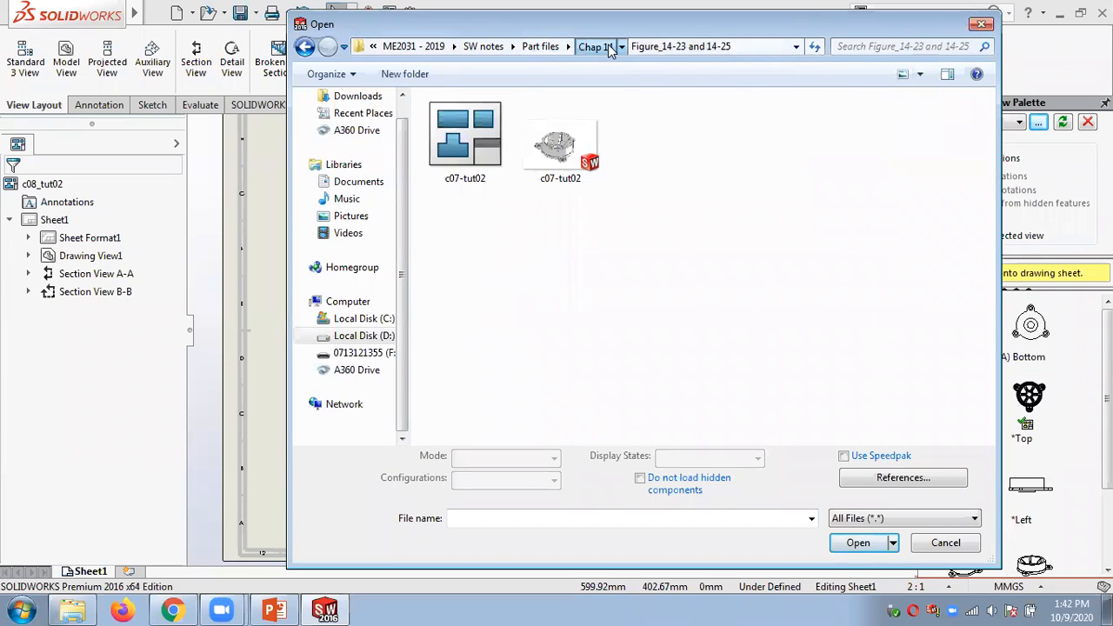
Load piston-articulated-rod-subassembly from the Chap 14 folder Figure_14-26 to 14-29 into the View Palette.
click(608, 45)
double_click(507, 311)
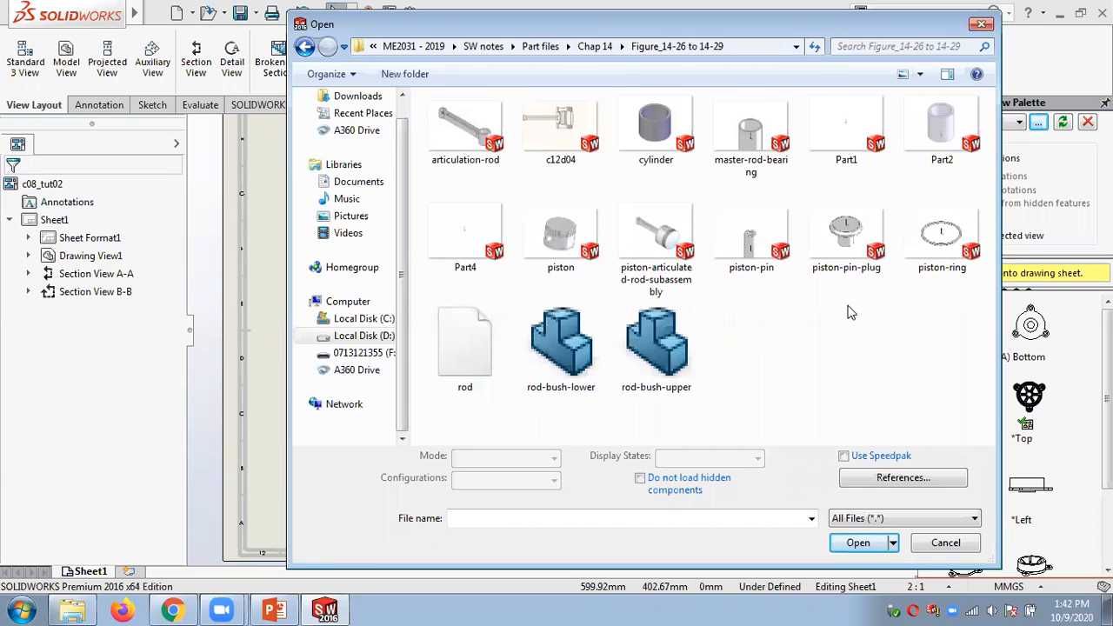
click(650, 227)
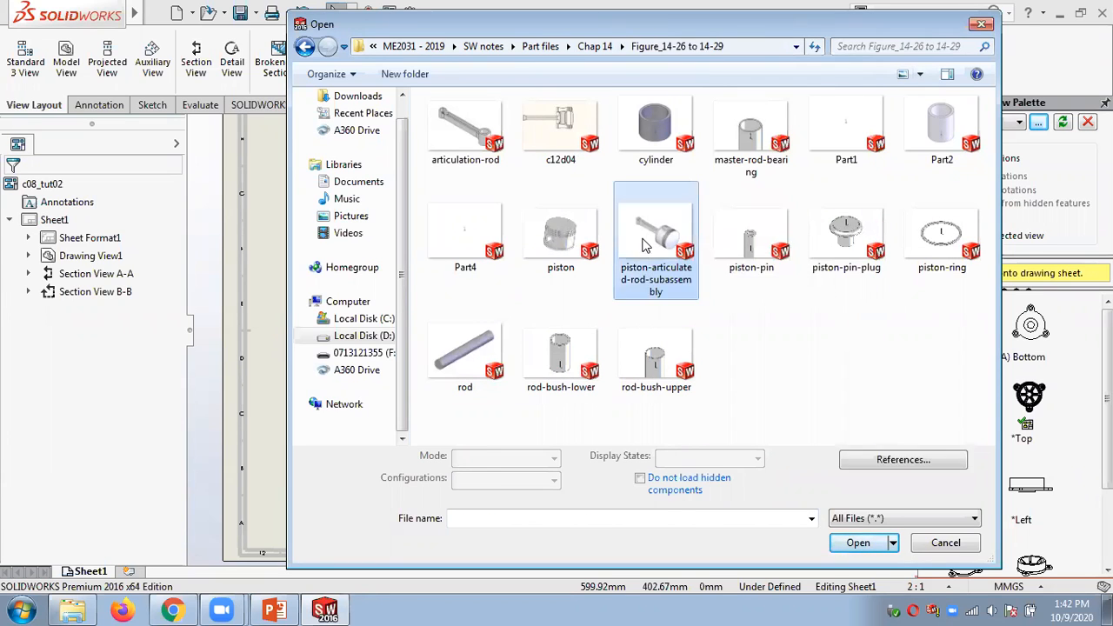
click(859, 543)
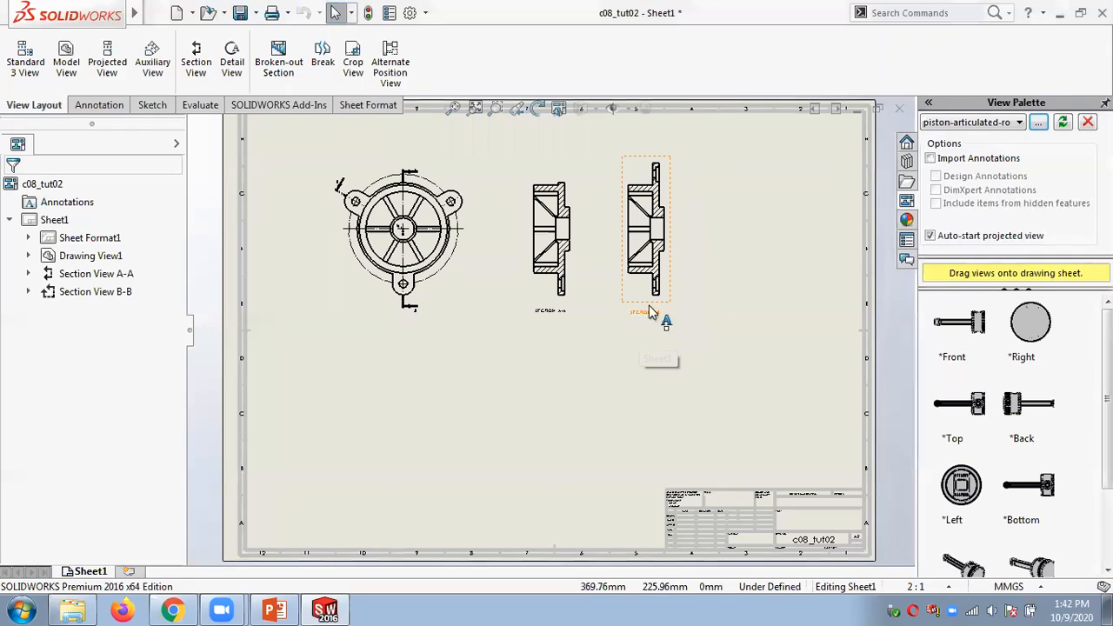
Delete the top view of c08_tut02 together with its two dependent section views.
click(472, 186)
key(Delete)
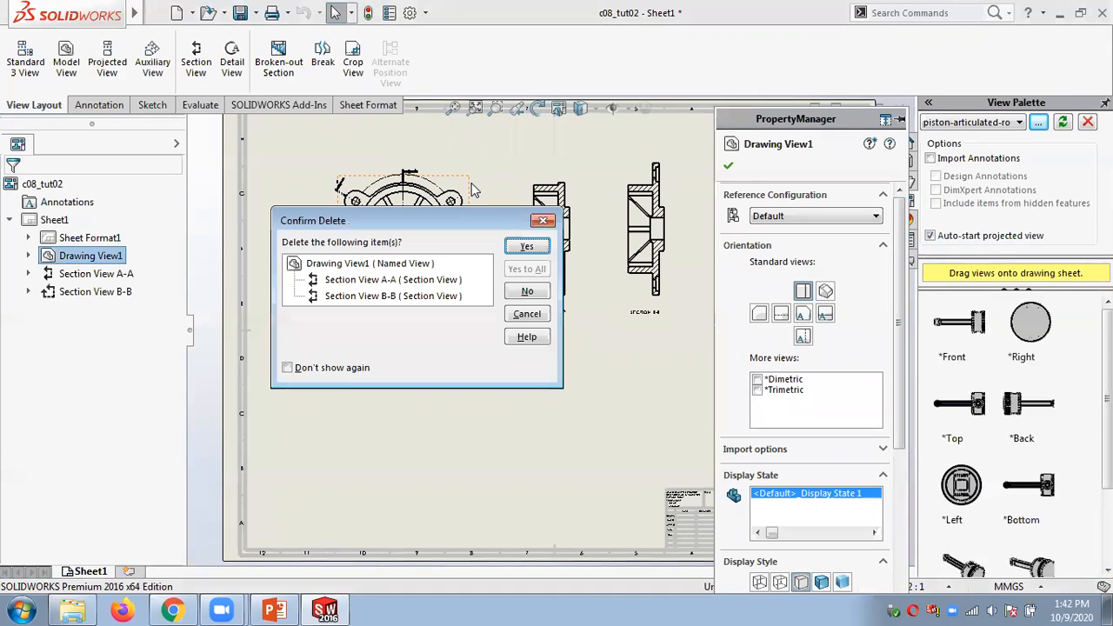
click(518, 249)
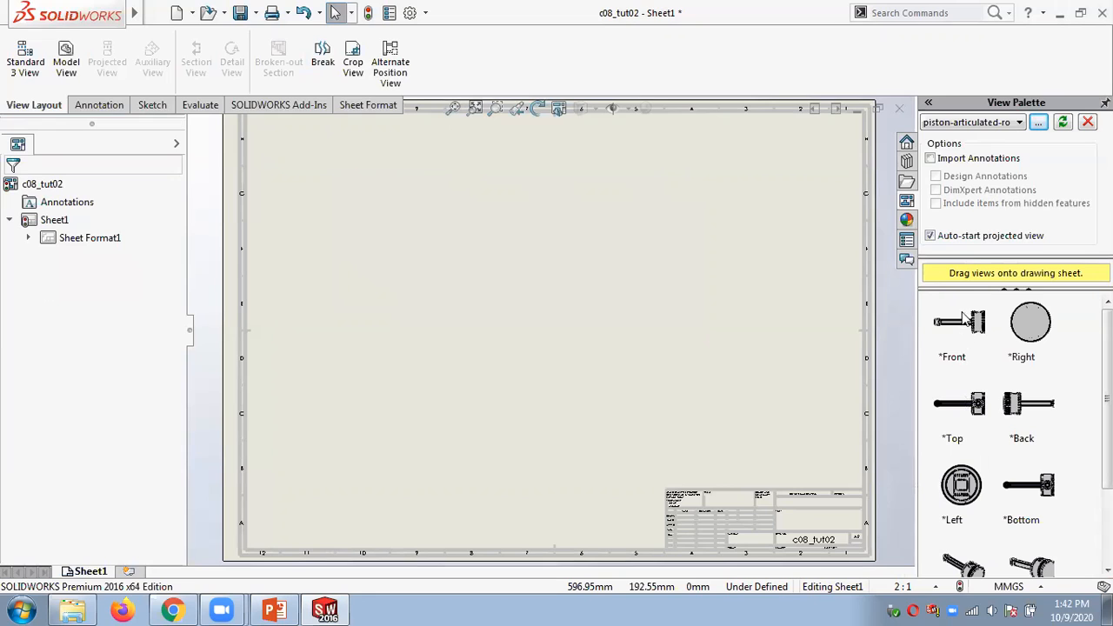
Place the Front view of piston-articulated-rod-subassembly across the upper part of the sheet.
mouse_move(1107, 412)
mouse_down()
mouse_move(1108, 487)
mouse_move(1108, 391)
mouse_up()
drag(959, 323, 482, 236)
drag(534, 251, 547, 251)
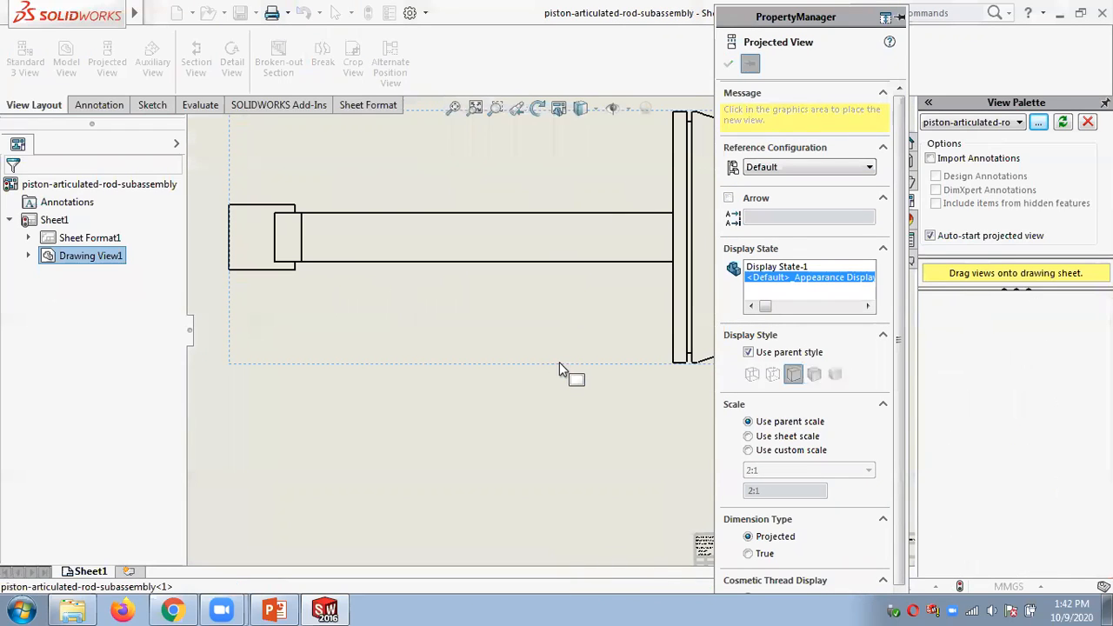
Set a custom scale of 5:1 for the projected view, and end the projection without placing any view.
scroll(900, 402, down, 1)
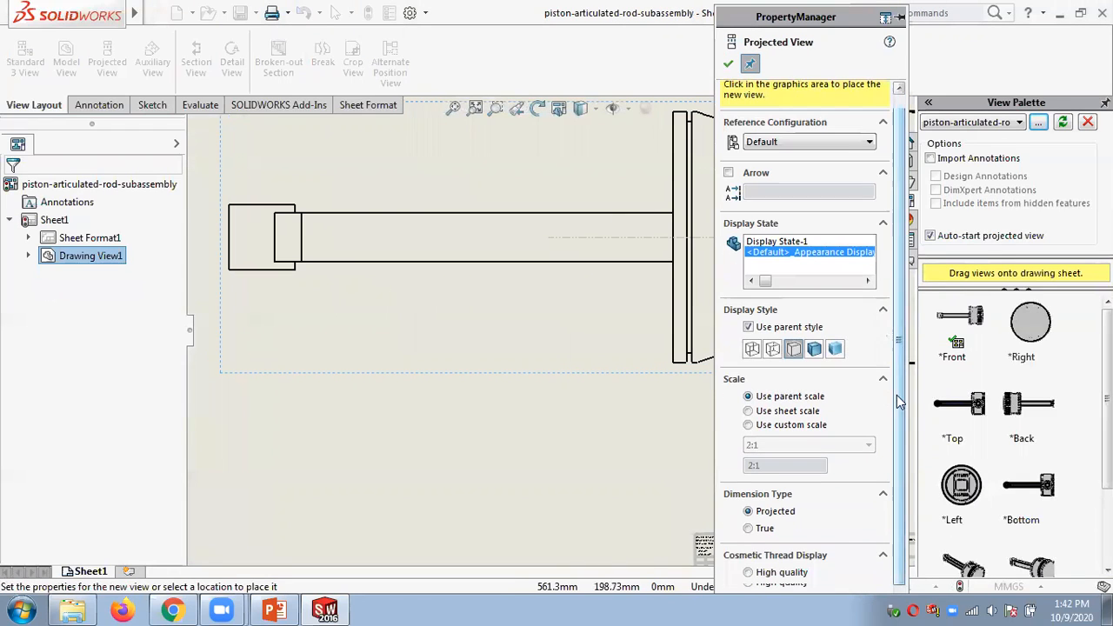
click(751, 427)
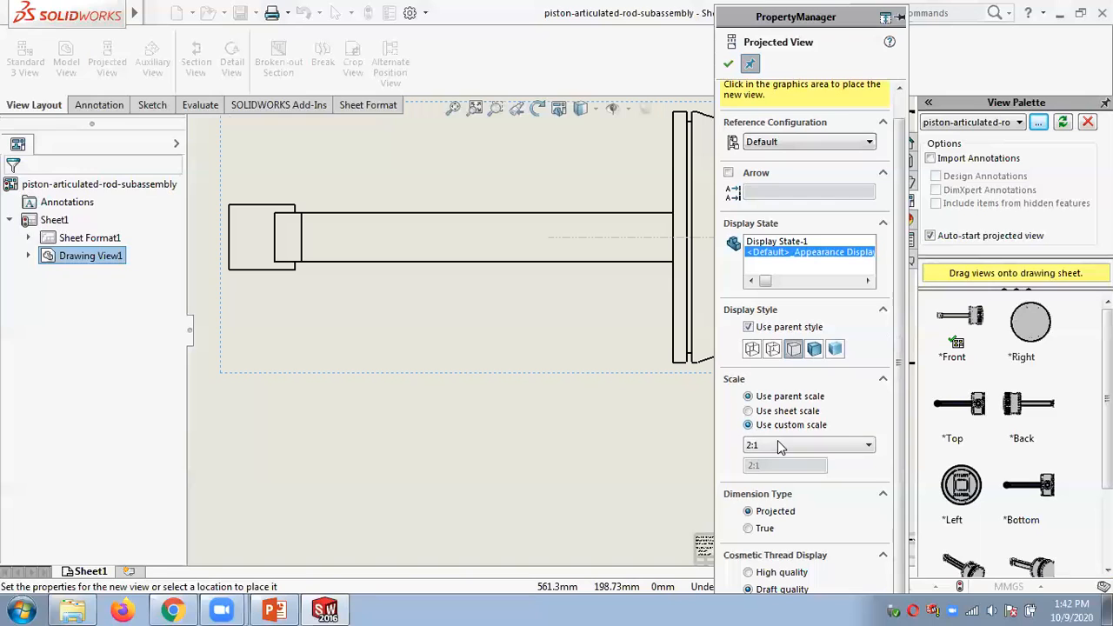
click(777, 443)
click(755, 557)
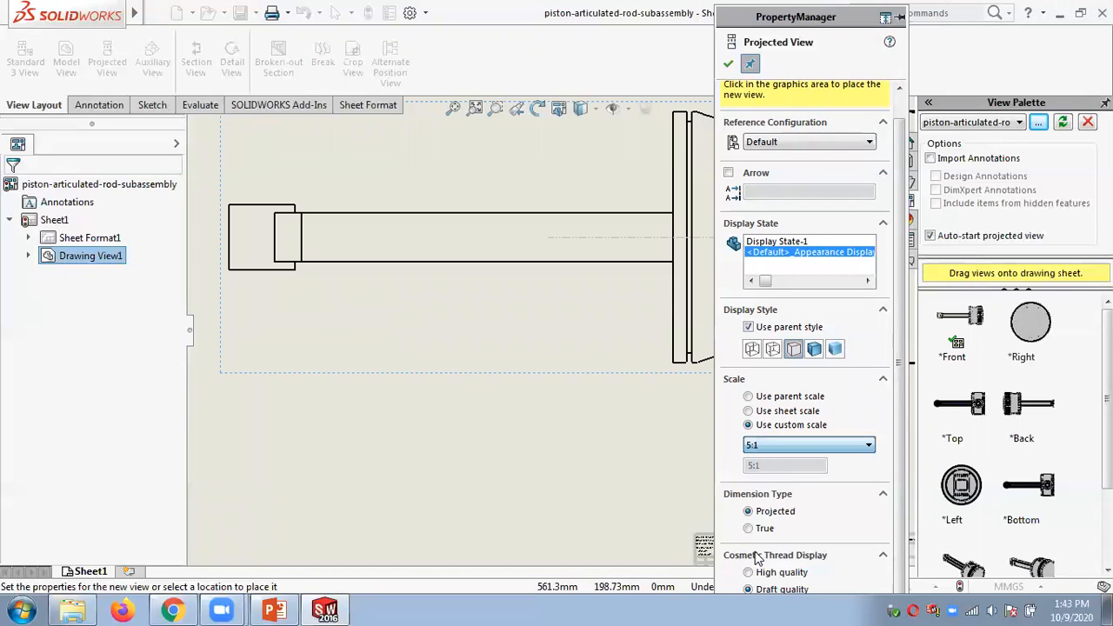
click(729, 64)
scroll(614, 238, down, 2)
key(f)
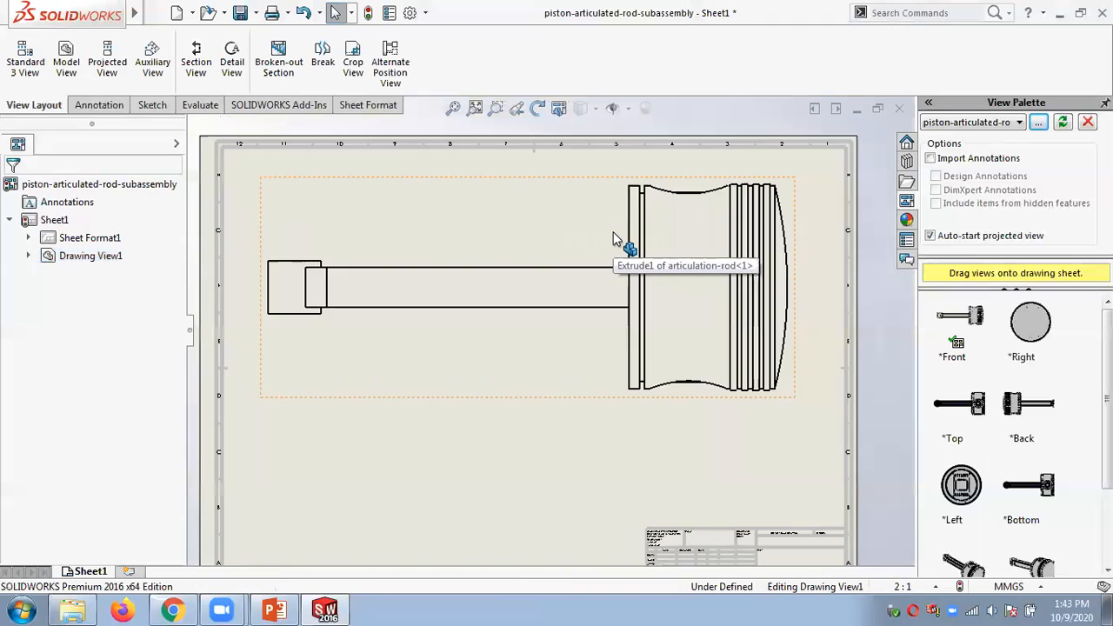
scroll(570, 456, down, 1)
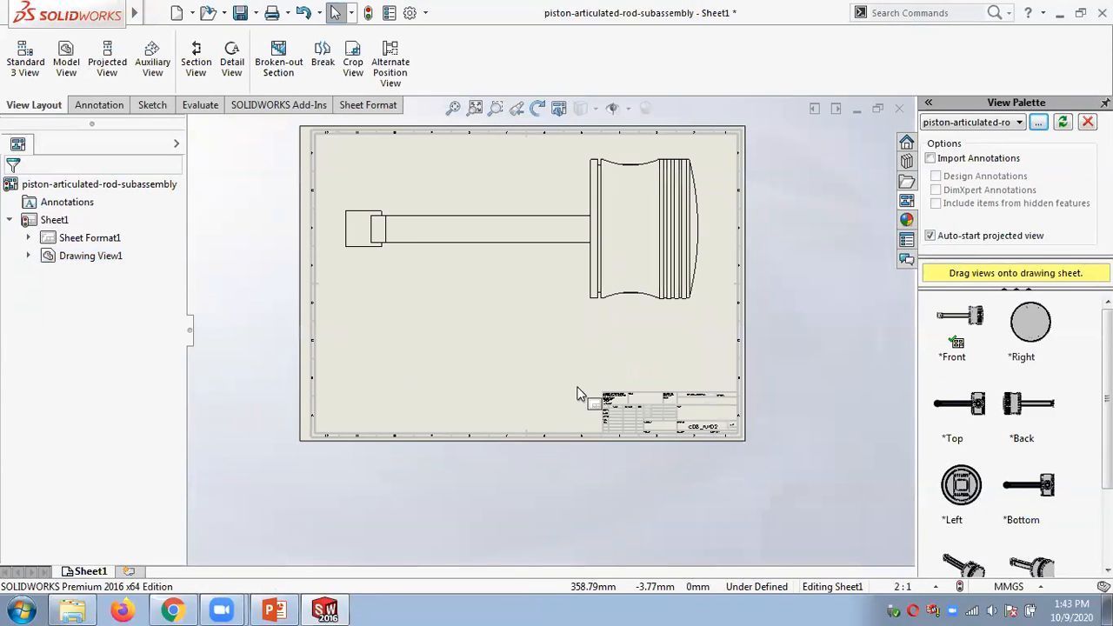
Sketch a closed spline around the rod and most of the piston in the front view for a broken-out section.
click(279, 69)
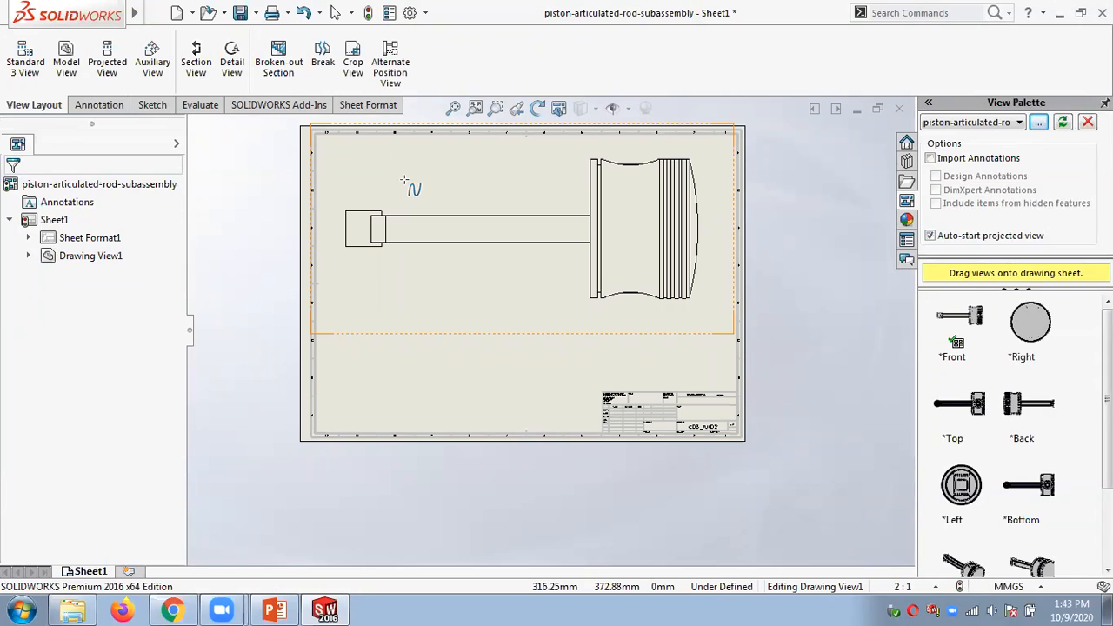
click(364, 227)
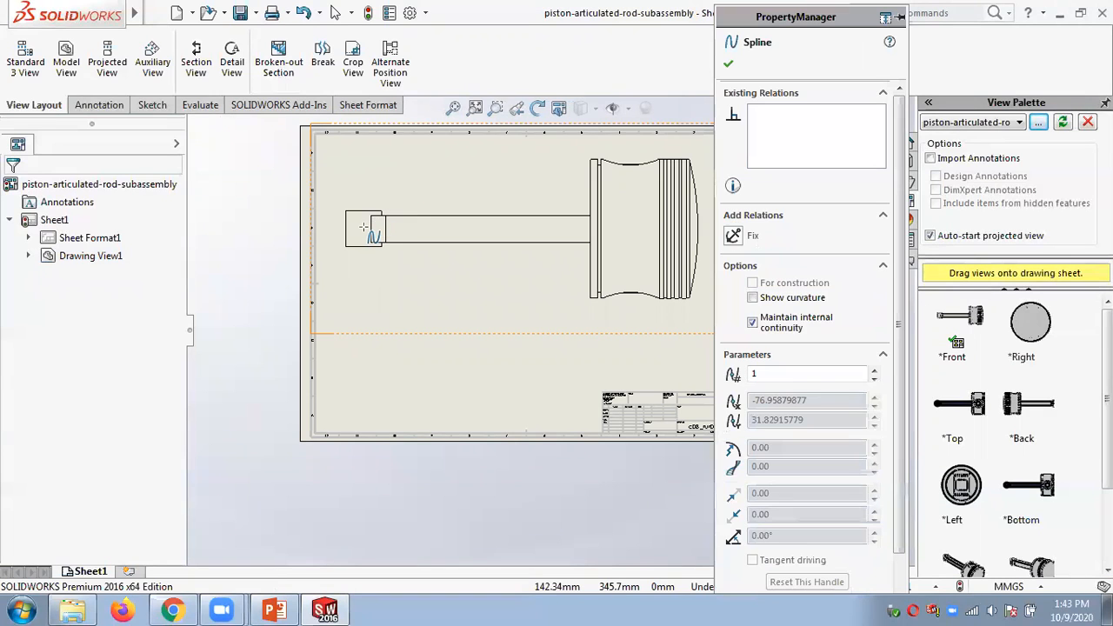
click(363, 227)
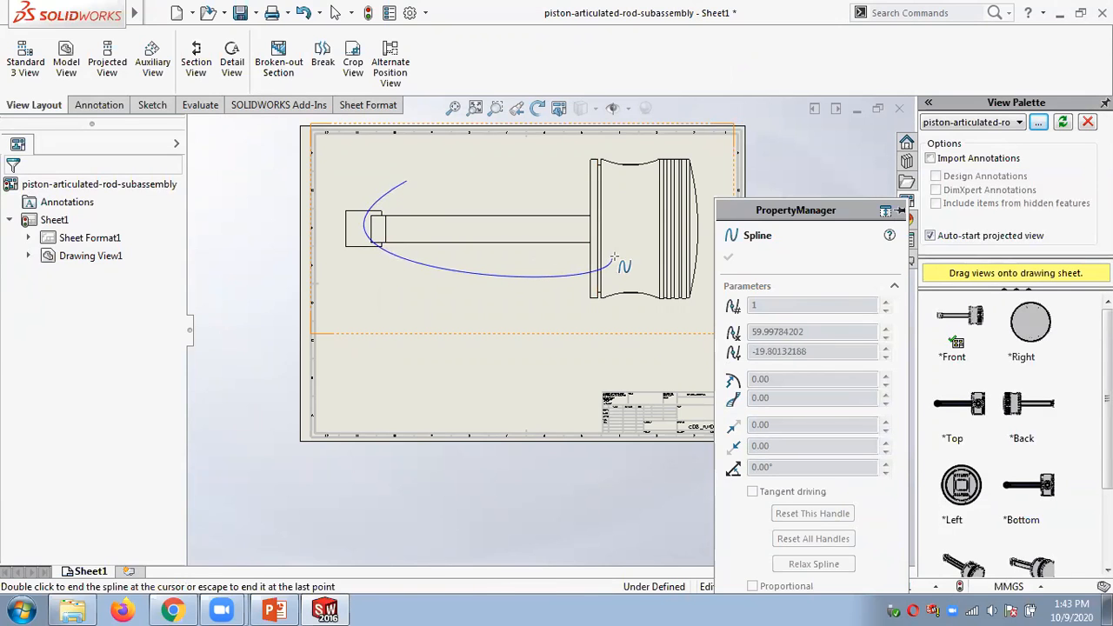
click(682, 229)
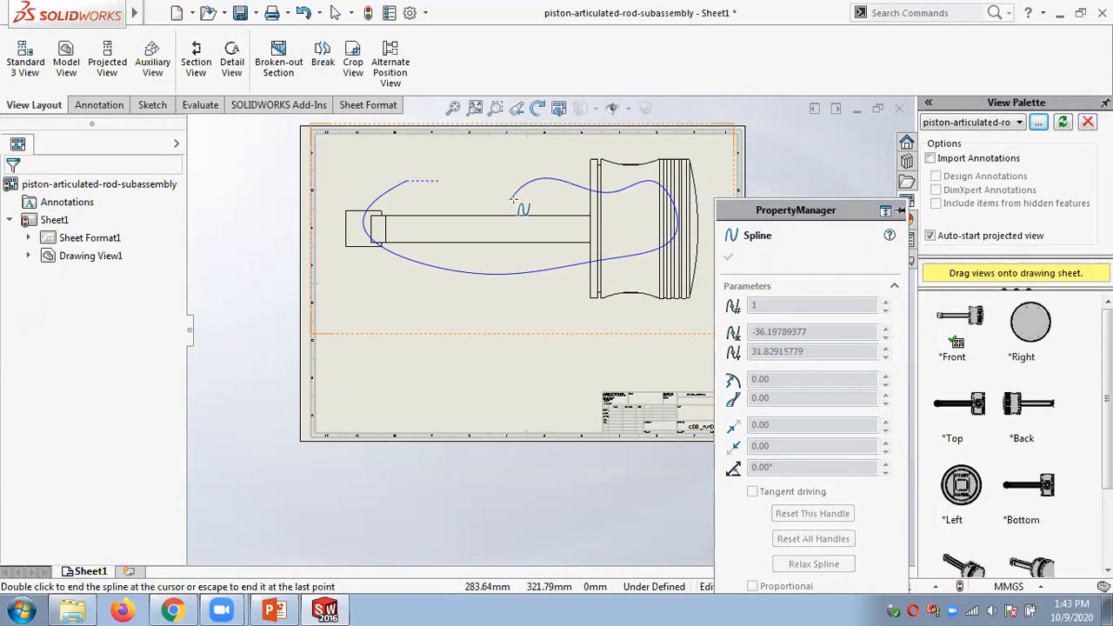
click(406, 181)
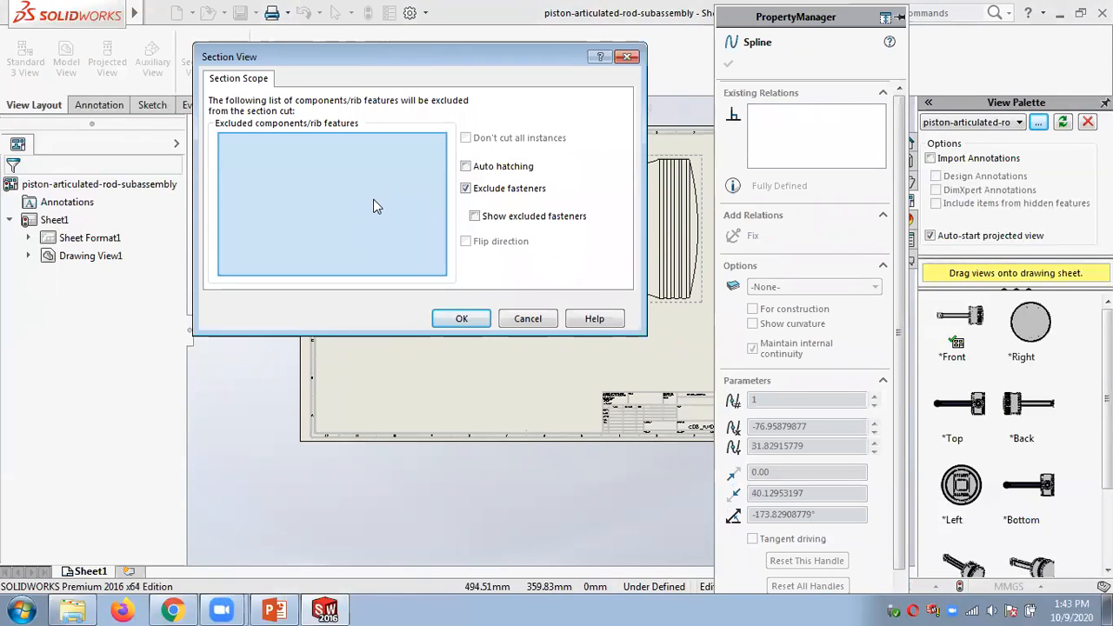
Accept the section scope without excluding any components, and turn on the preview of the broken-out section.
click(464, 319)
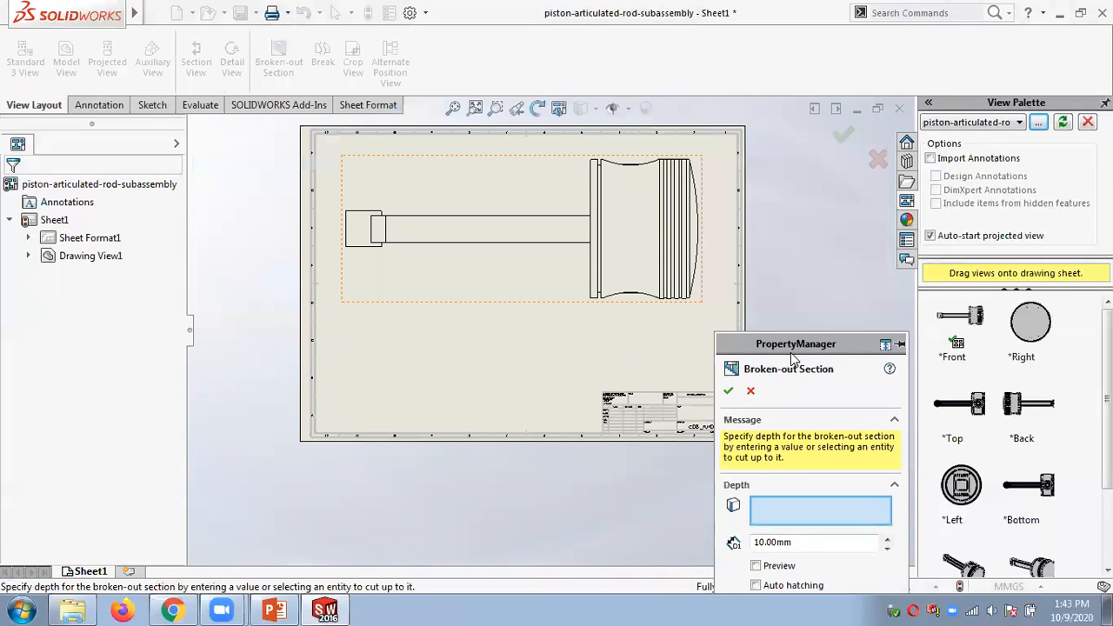
drag(791, 352, 818, 154)
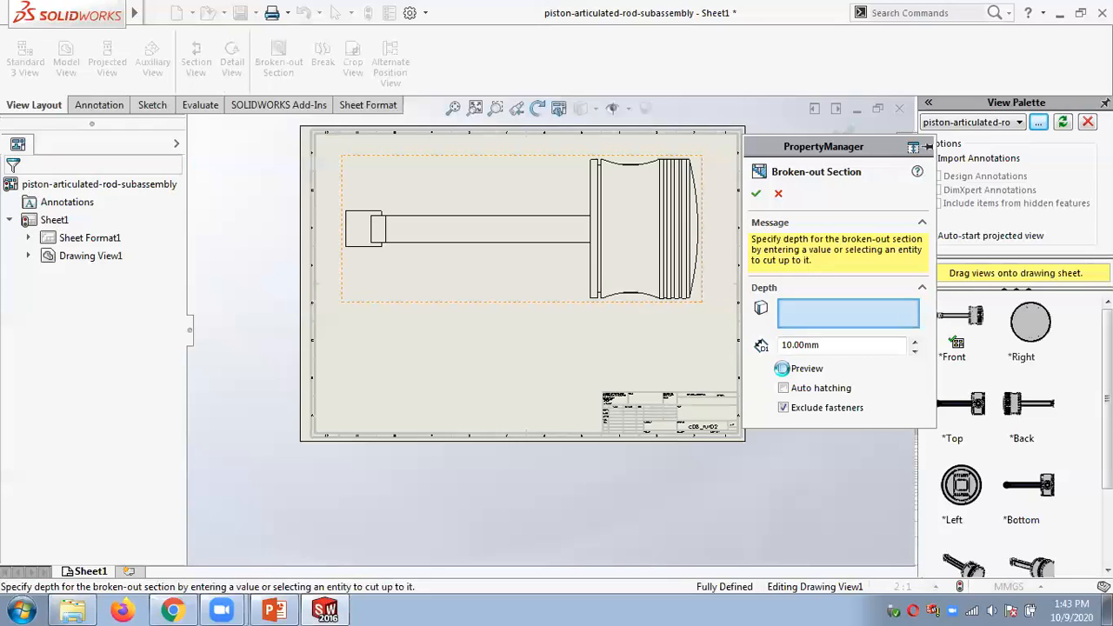
click(783, 369)
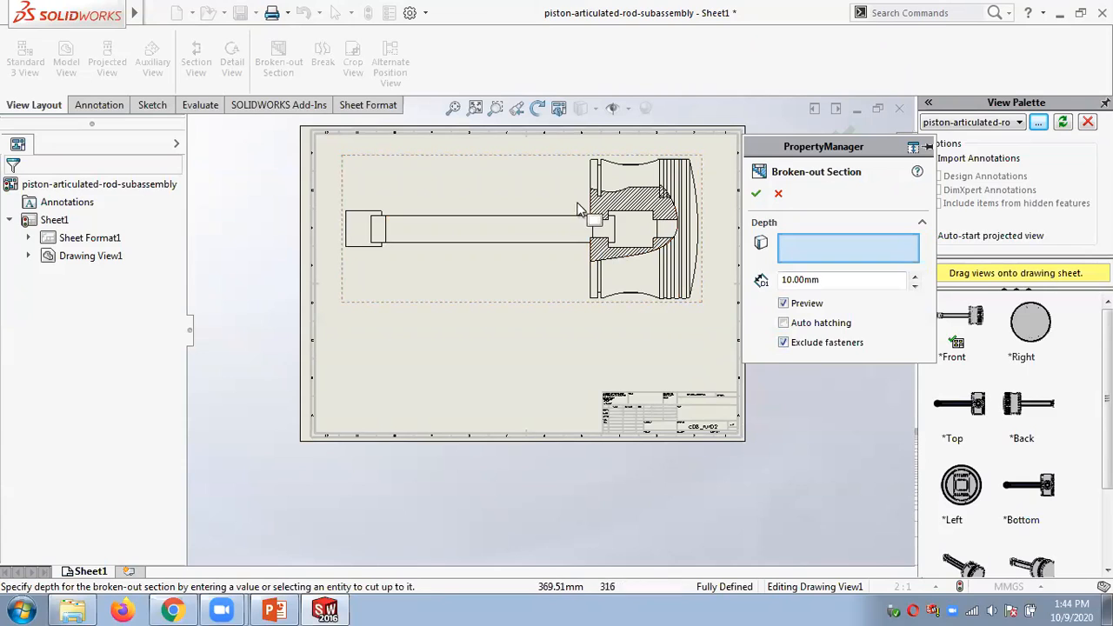
Try broken-out section depths of 40 mm and 20 mm in the preview.
drag(840, 279, 774, 279)
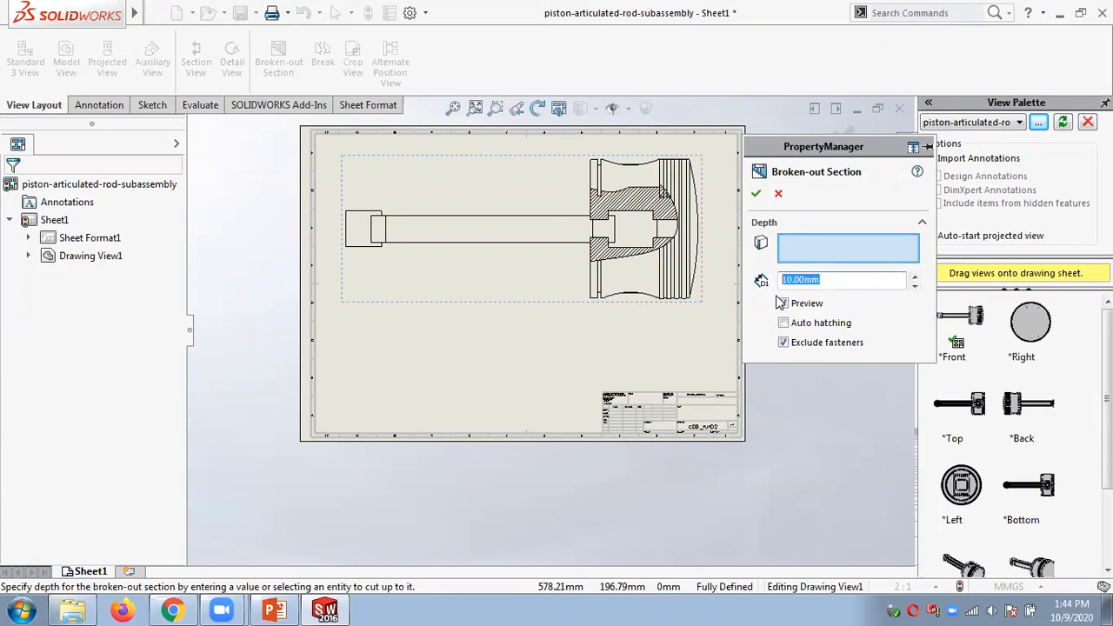
click(915, 276)
click(916, 276)
click(916, 277)
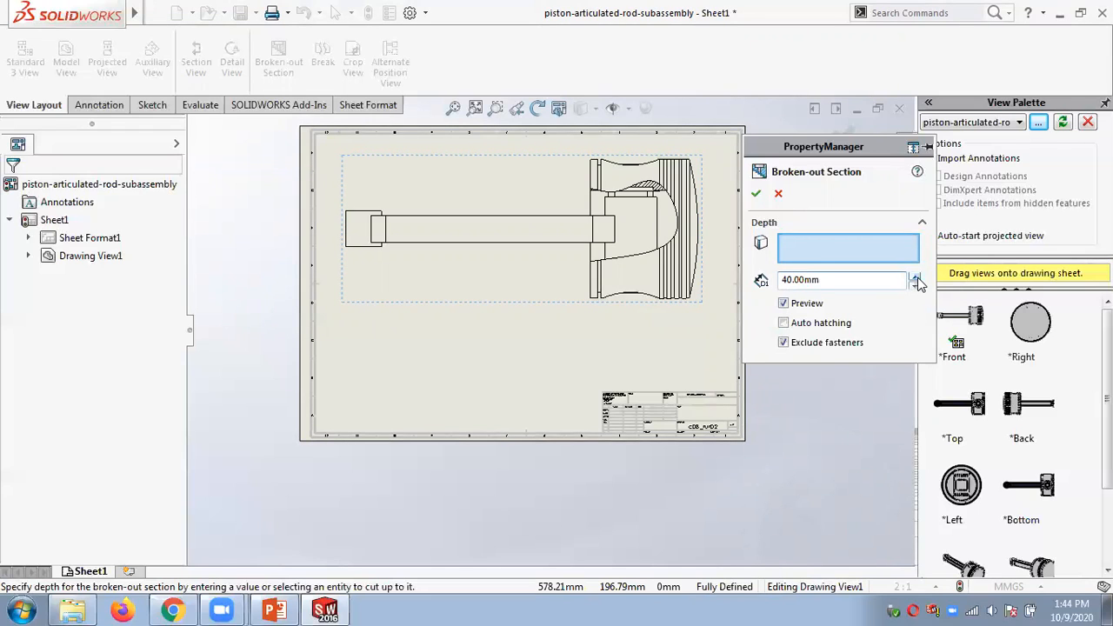
click(915, 277)
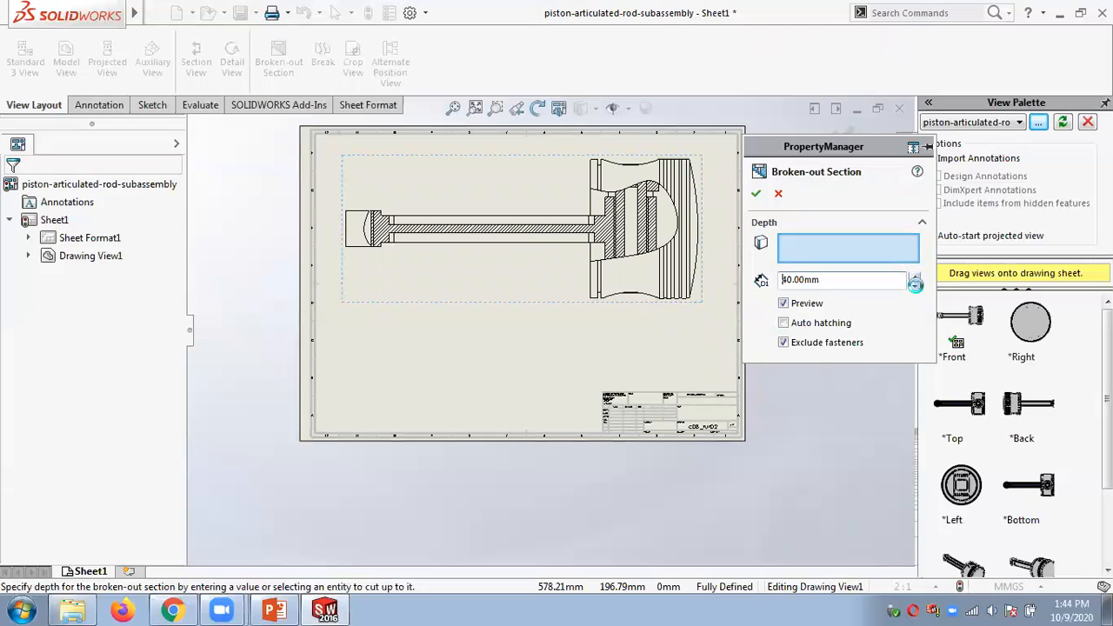
click(916, 285)
click(916, 285)
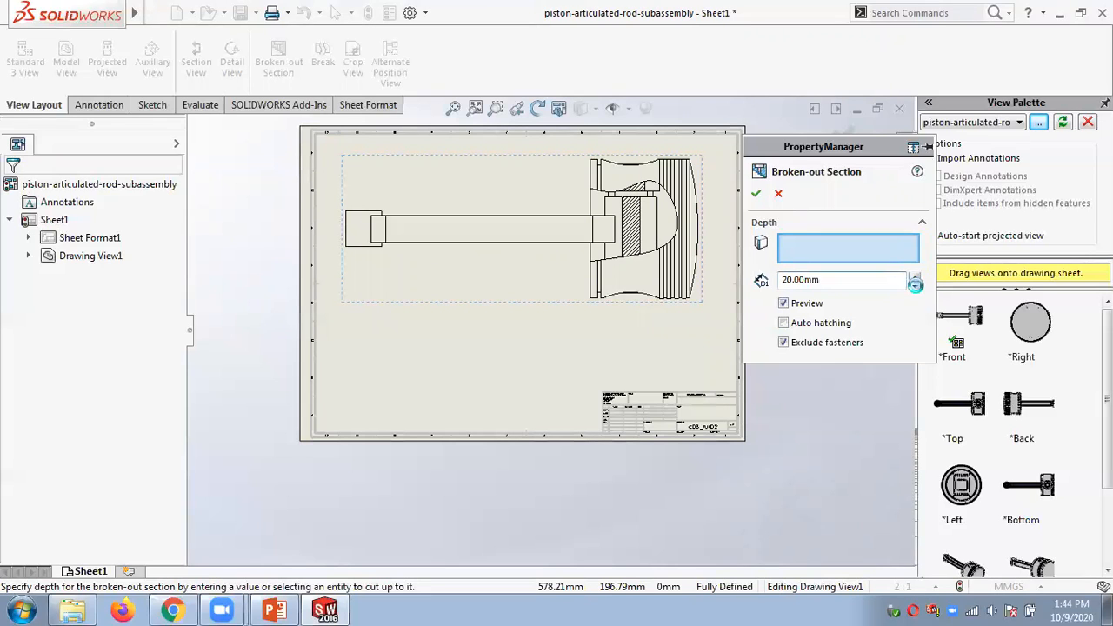
Set the broken-out section depth to 1 mm and raise it in 10 mm increments to 41 mm.
drag(821, 280, 738, 284)
text(2)
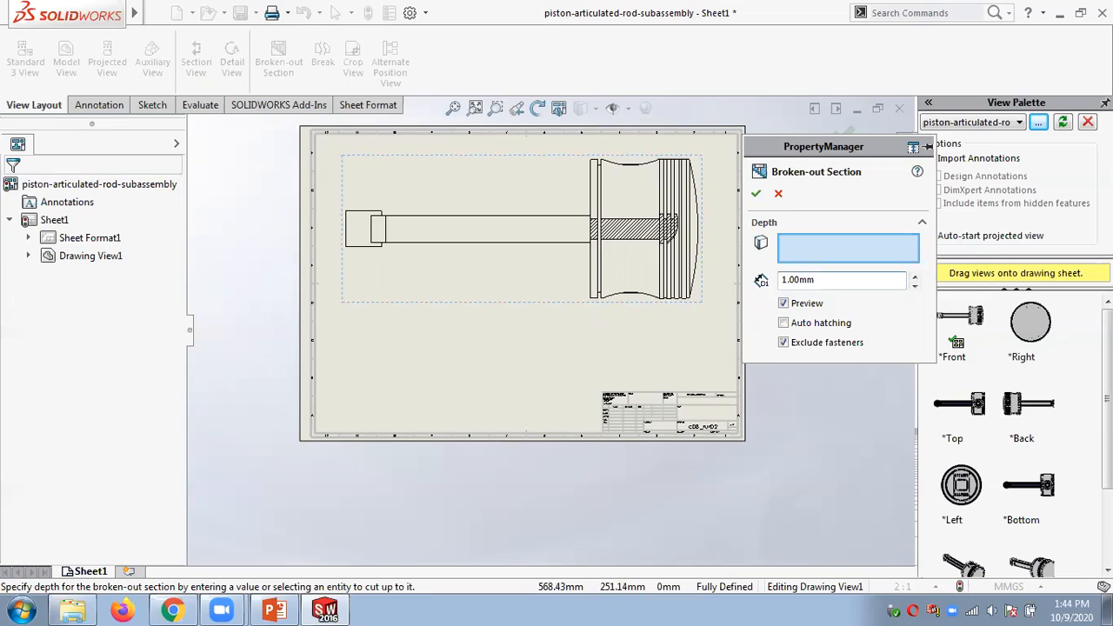
click(913, 276)
click(913, 277)
click(913, 277)
click(913, 276)
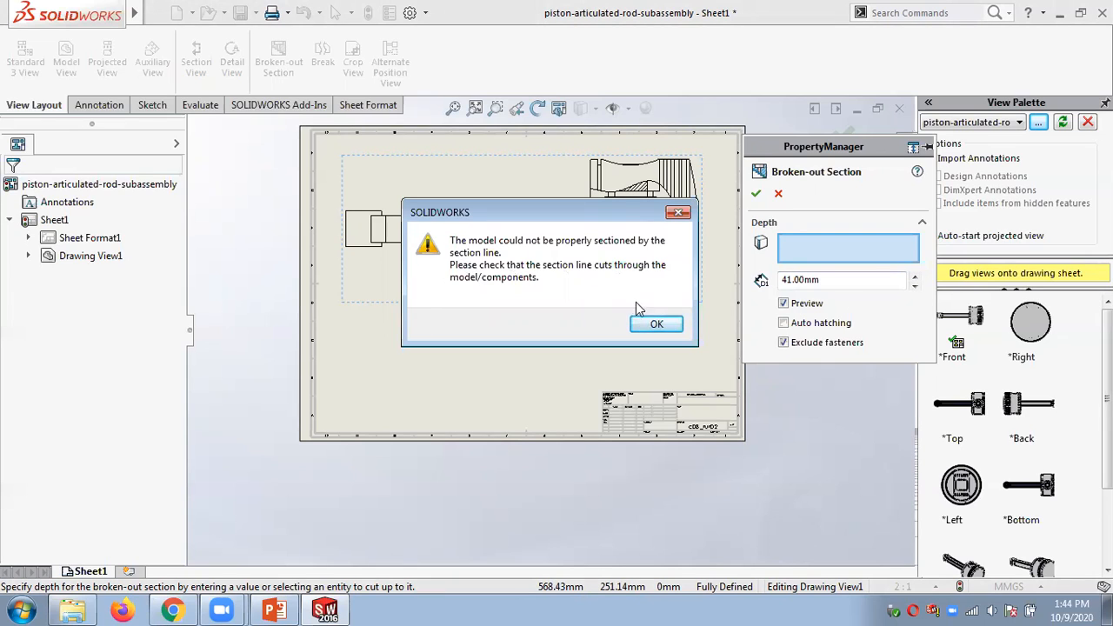
click(654, 324)
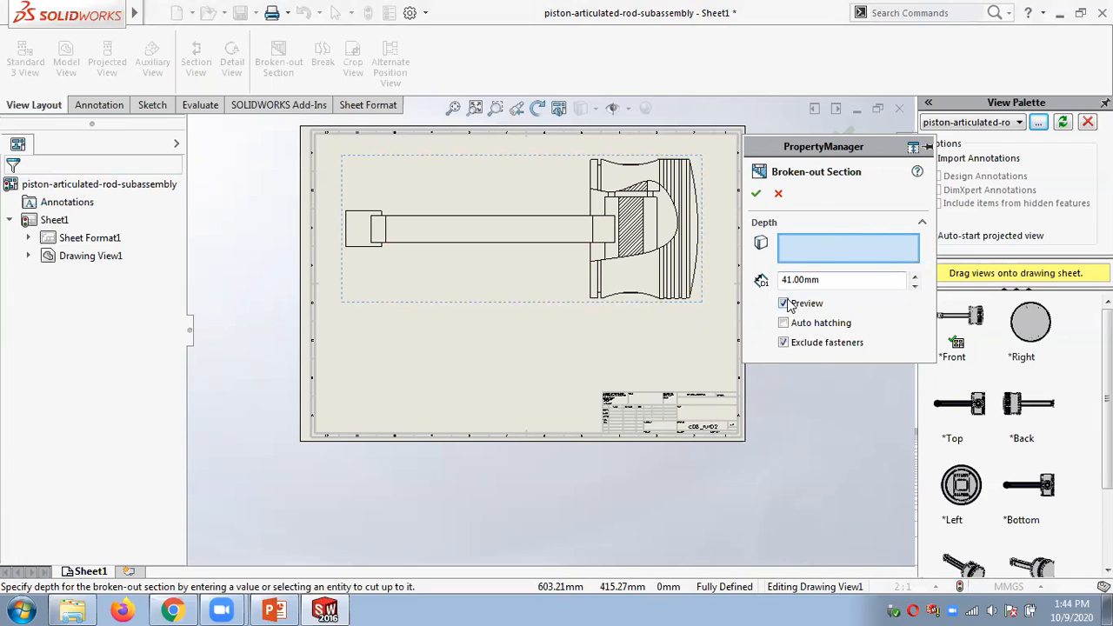
Try section depths of 31 mm and 41 mm once more, and cancel the broken-out section.
click(914, 277)
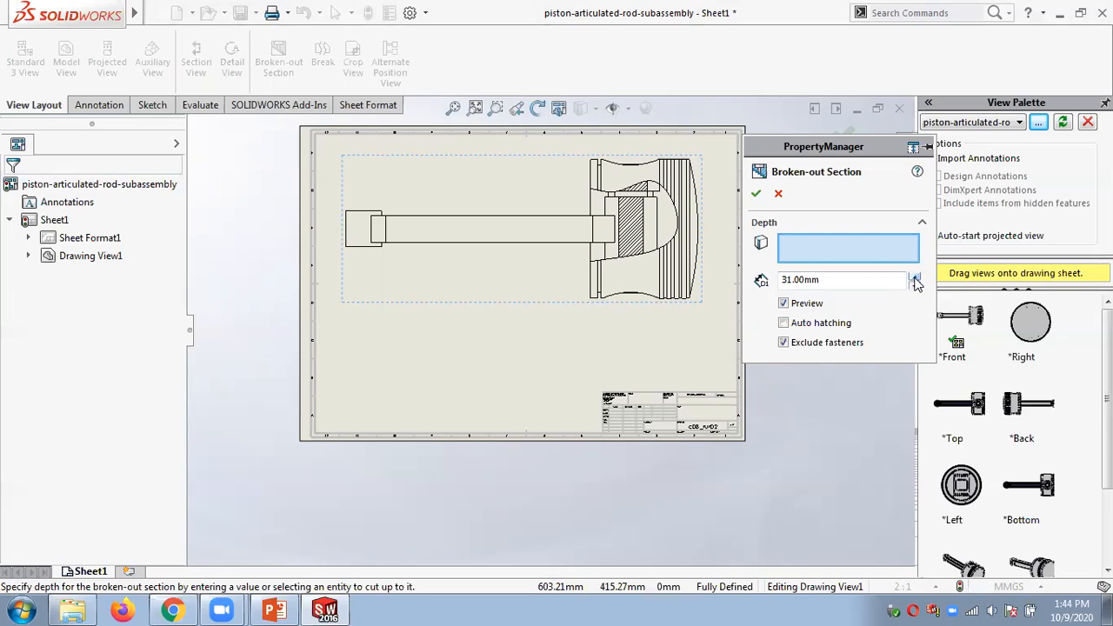
click(915, 278)
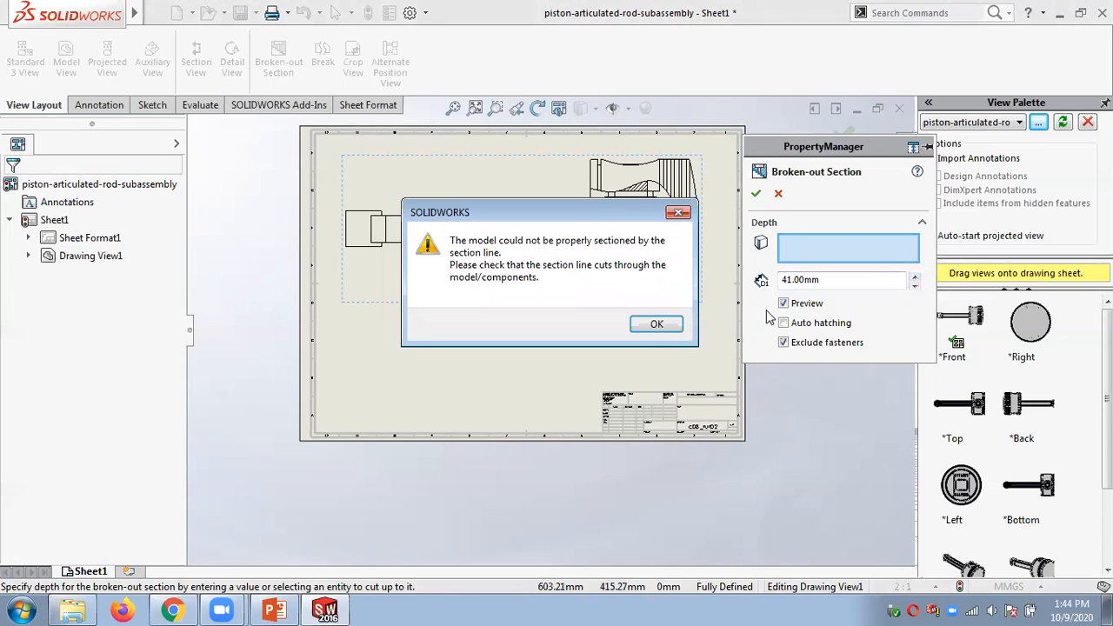
key(Return)
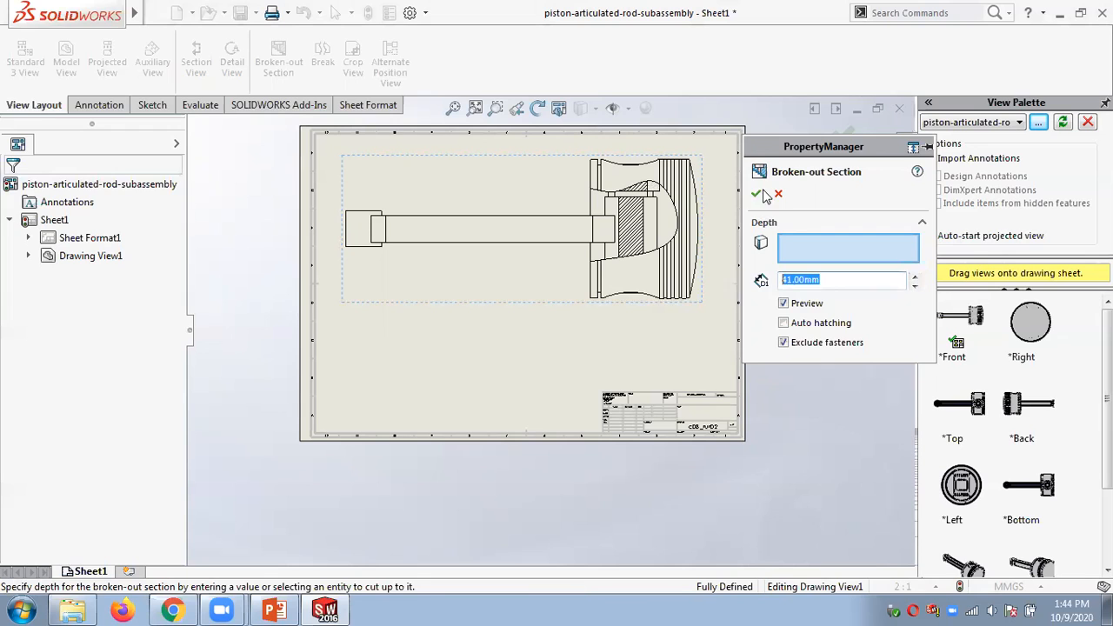
click(779, 194)
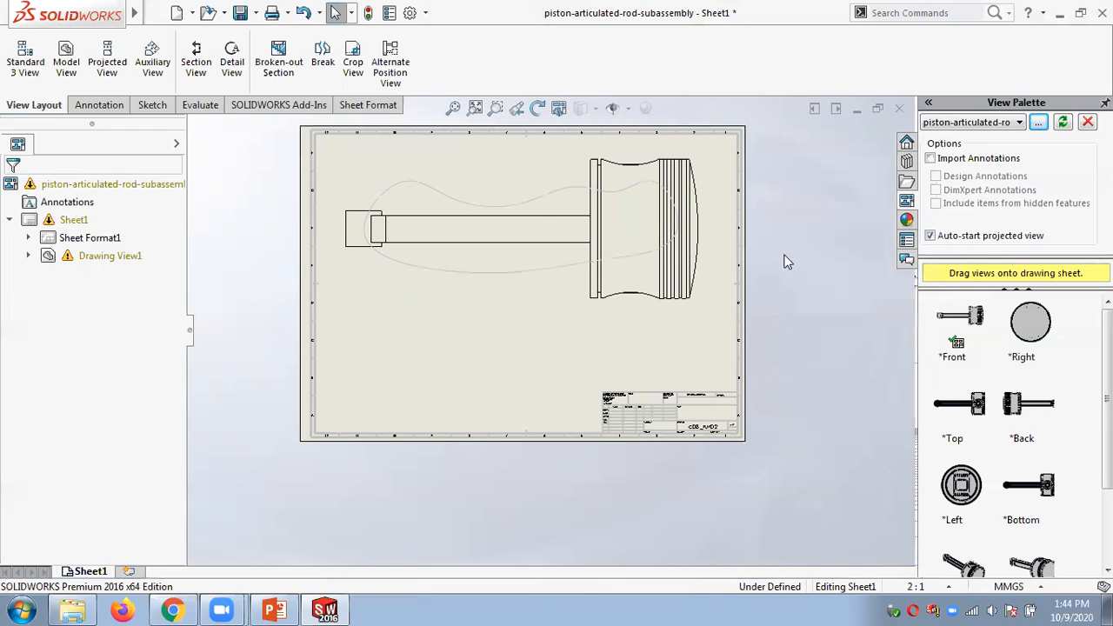
Delete the front view with its leftover spline, and place a new Front view of the piston-articulated-rod-subassembly on the sheet.
click(587, 315)
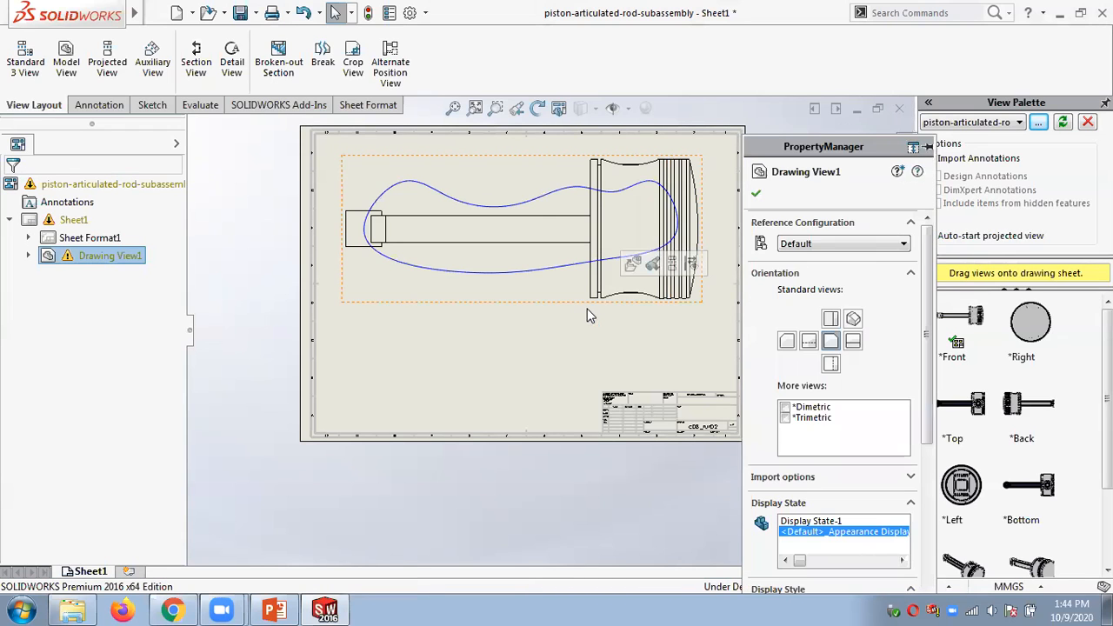
key(Delete)
click(539, 246)
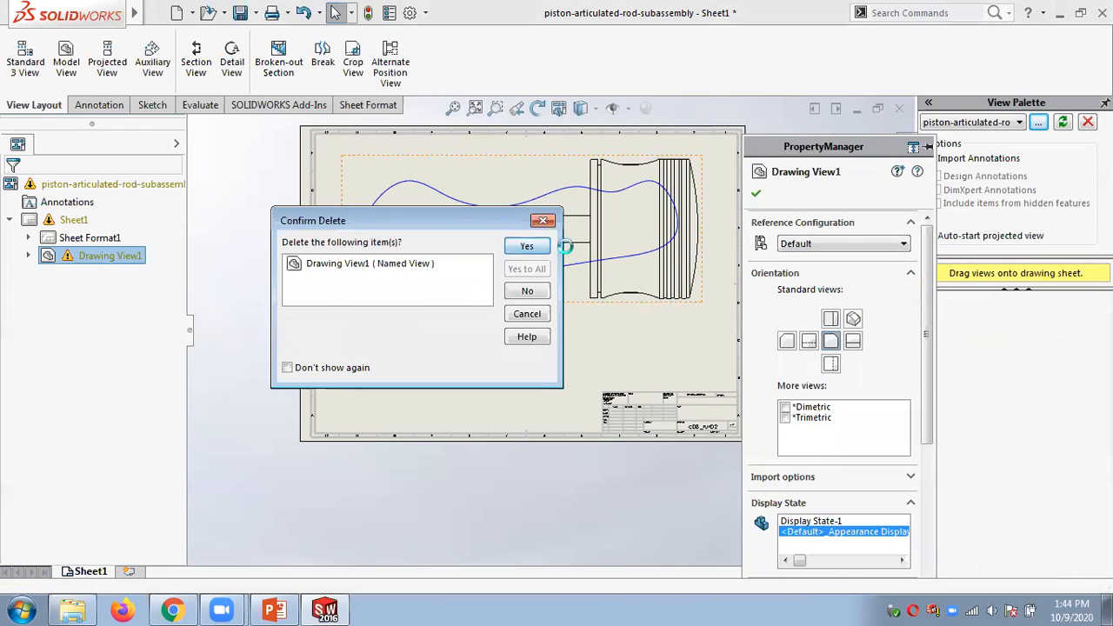
mouse_move(957, 320)
mouse_down()
mouse_move(725, 303)
mouse_move(487, 267)
mouse_move(533, 258)
mouse_up()
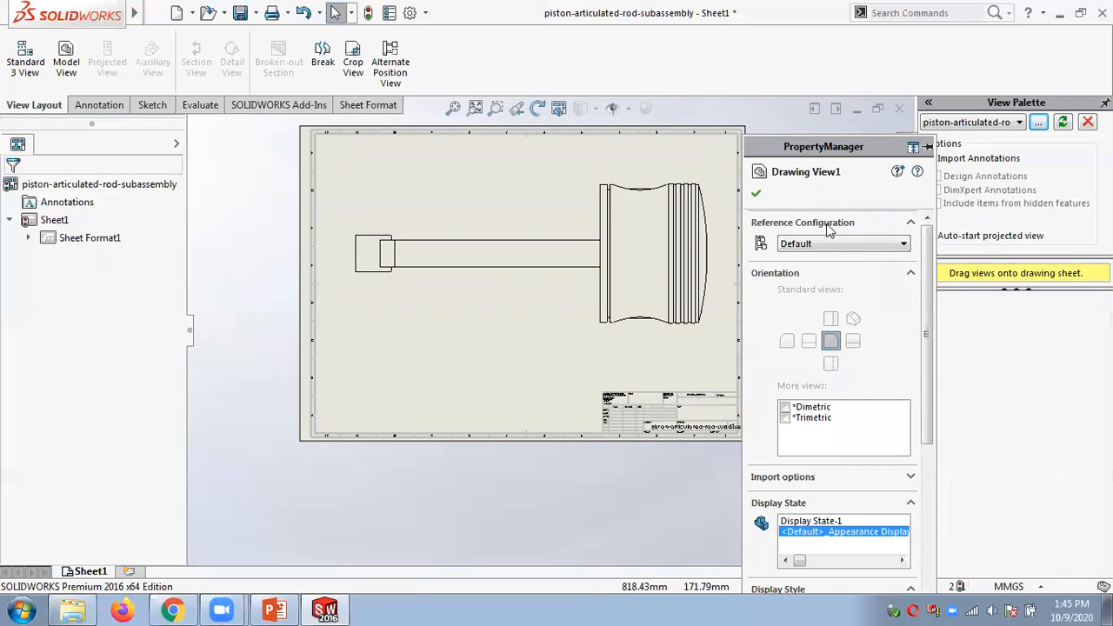
click(757, 194)
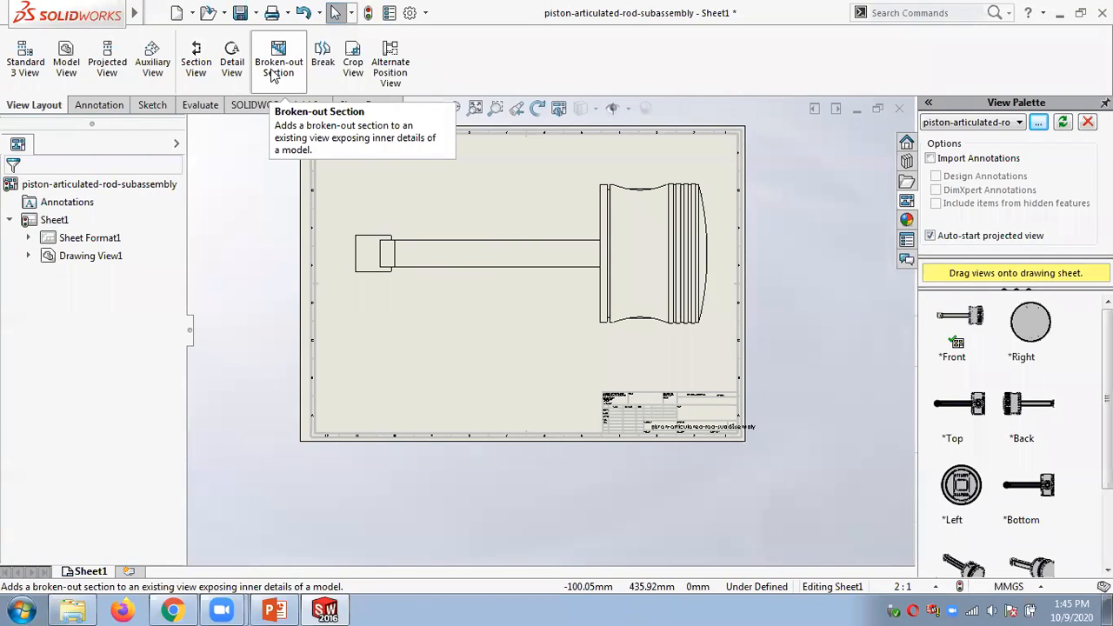
Start a broken-out section with a closed spline running from the rod's small end to the middle of the piston.
click(277, 69)
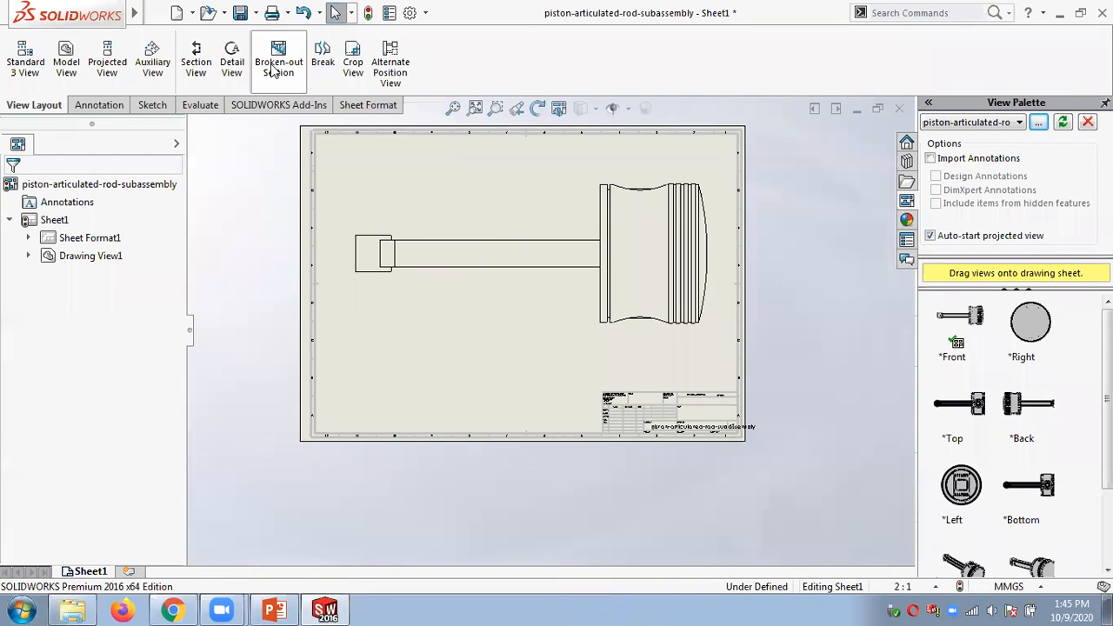
click(395, 213)
click(369, 247)
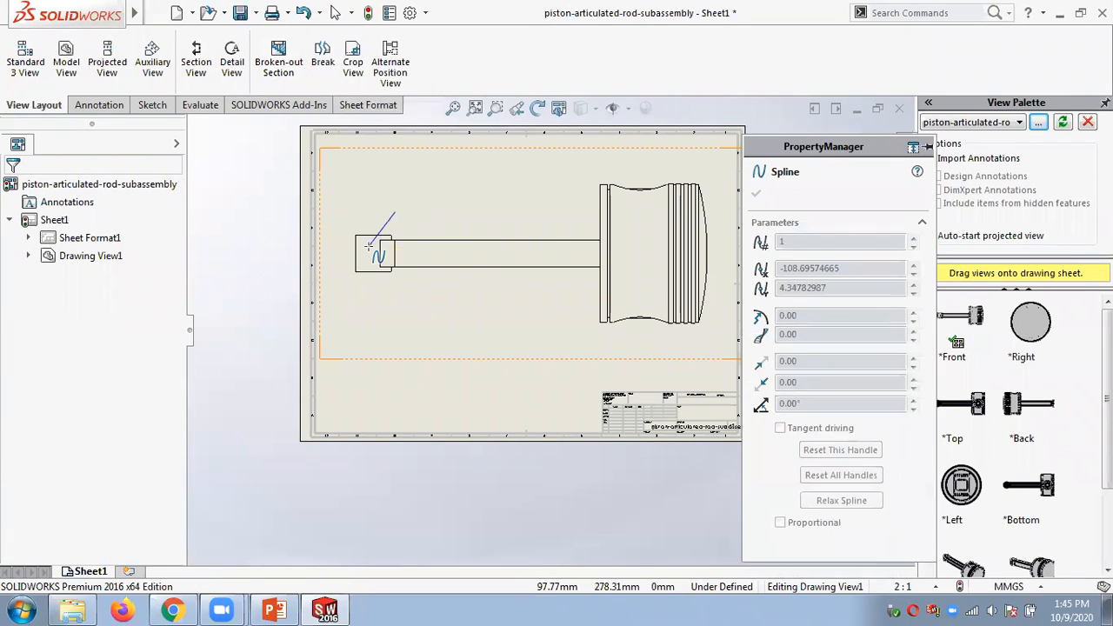
click(518, 286)
click(661, 242)
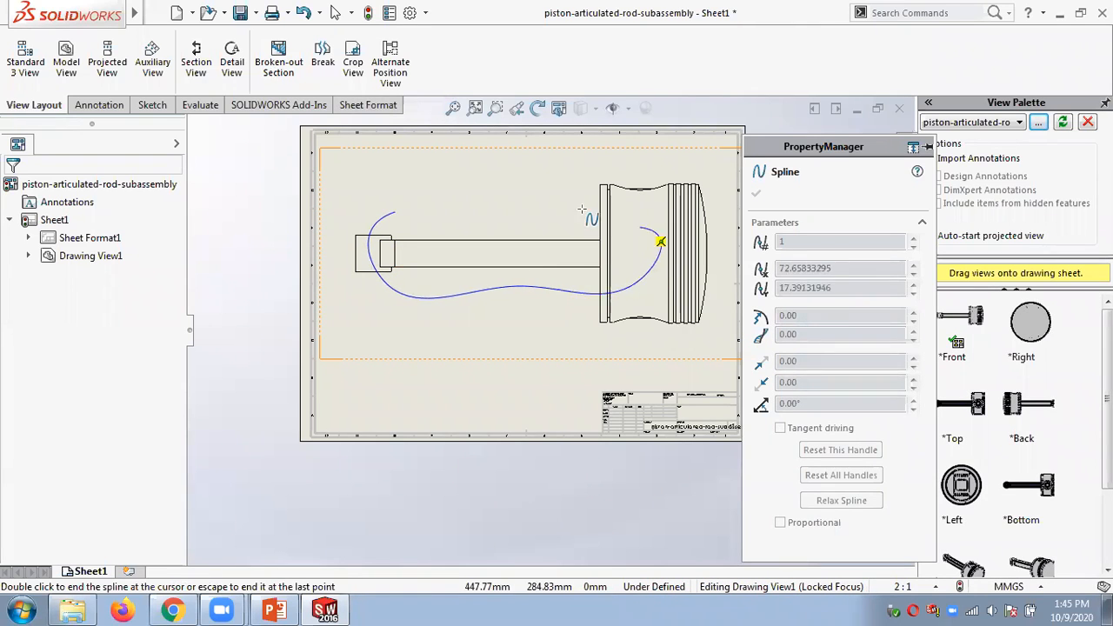
click(395, 213)
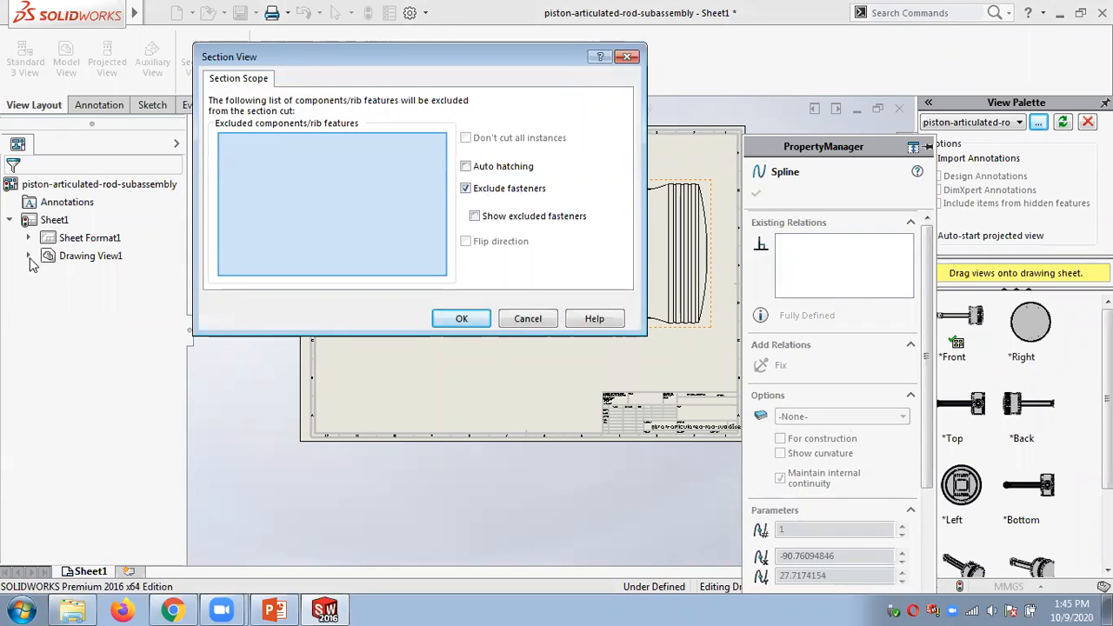
Expand the assembly's component list under Drawing View1, and accept the section scope without excluding any components.
click(11, 222)
click(11, 222)
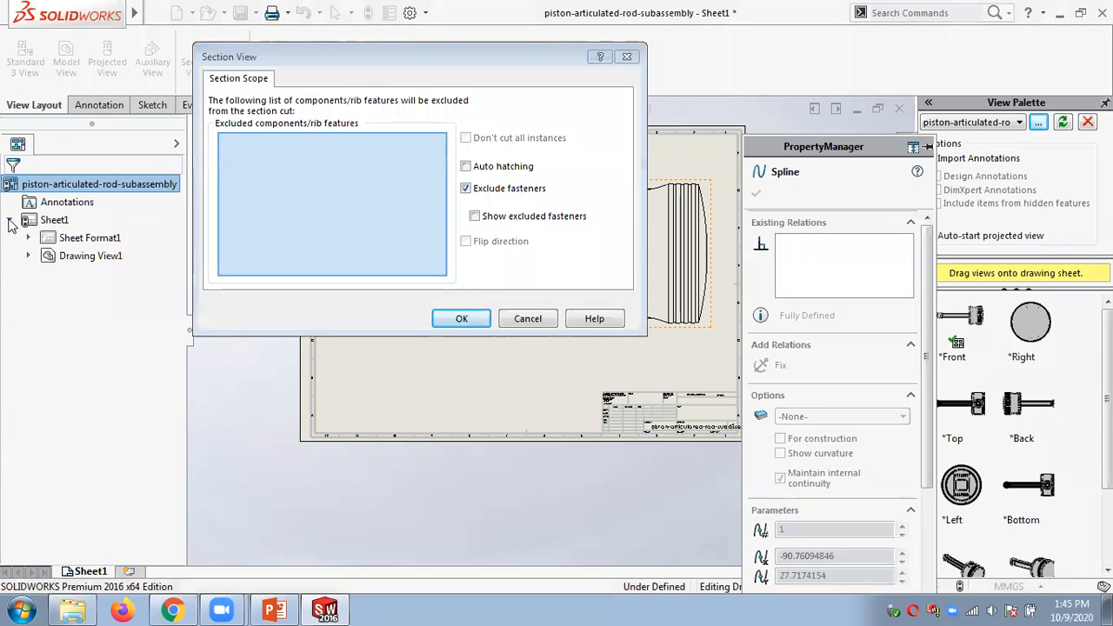
click(28, 238)
click(28, 238)
click(28, 256)
click(48, 274)
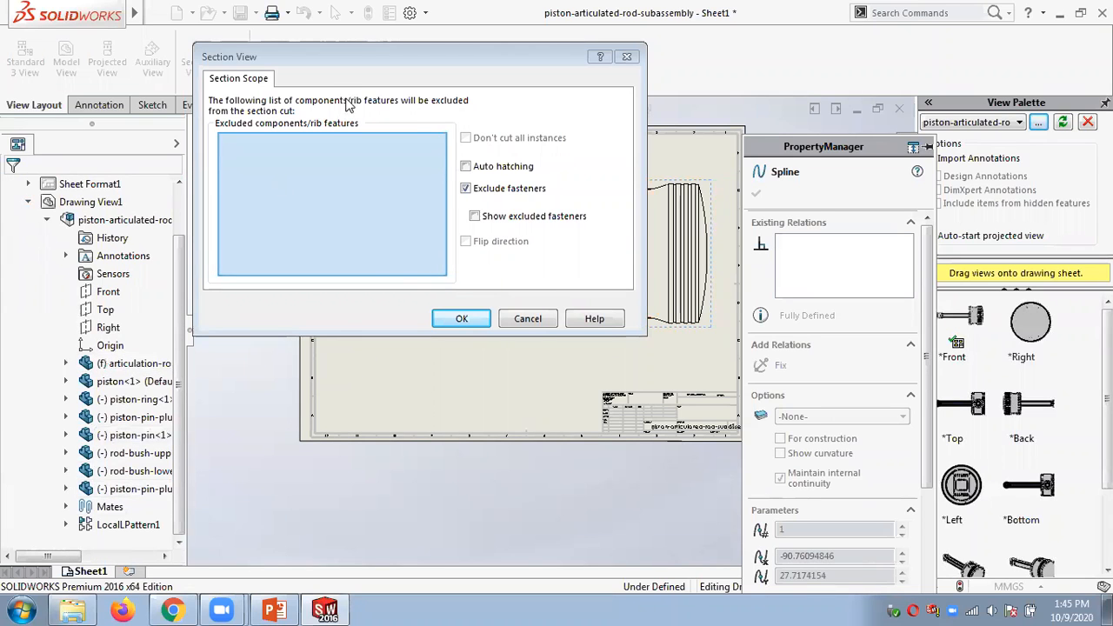
click(472, 318)
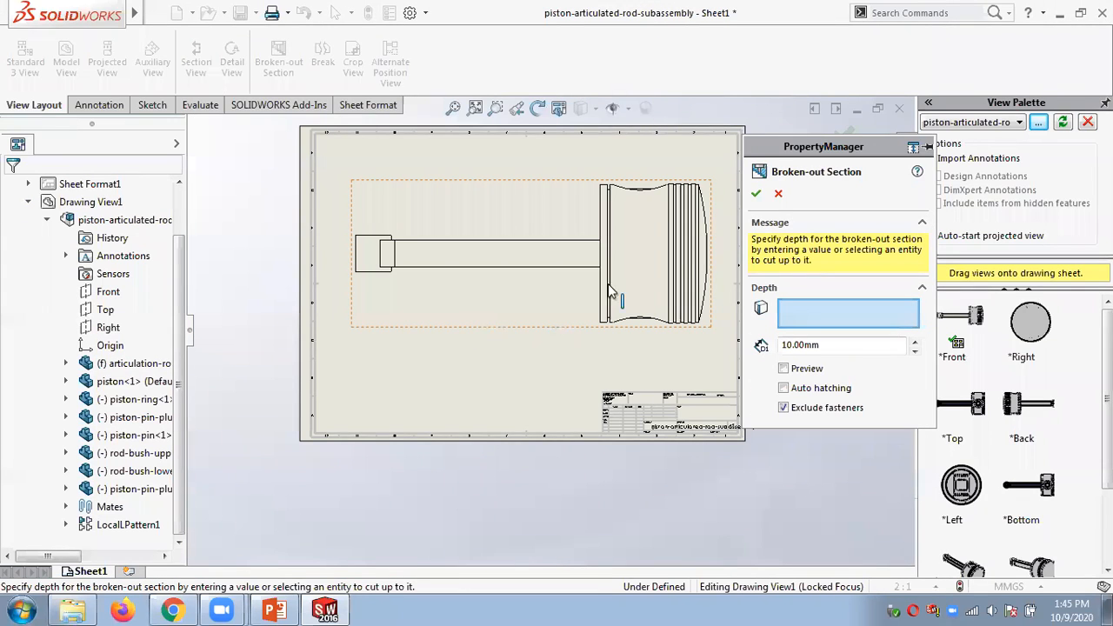
Turn on the broken-out section preview, try the rod's upper edge as the depth reference, and clear that selection.
click(784, 369)
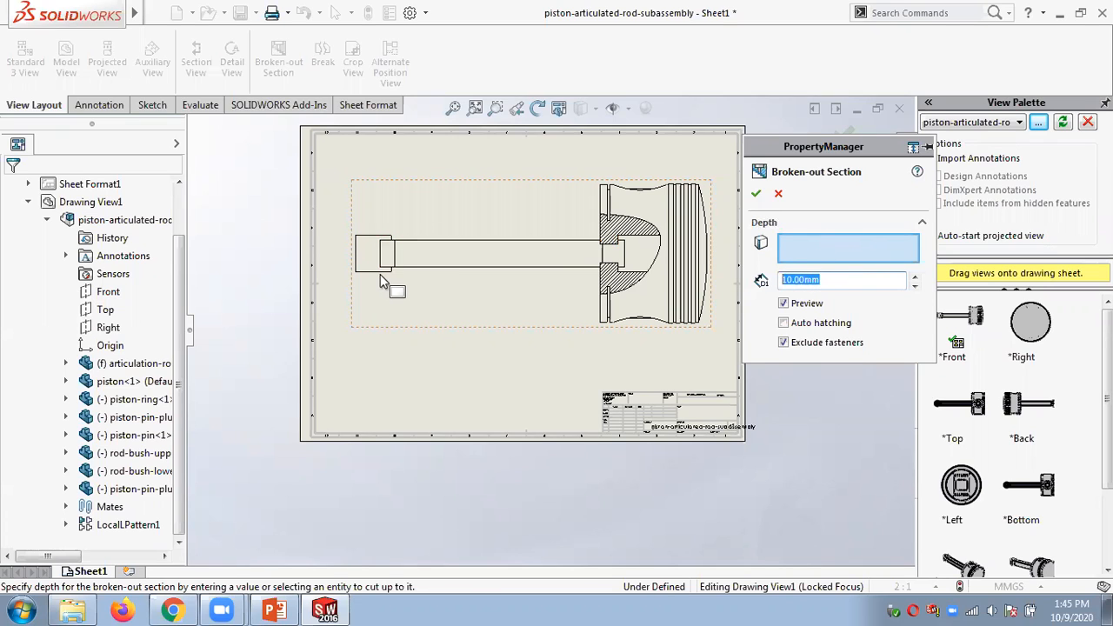
click(431, 239)
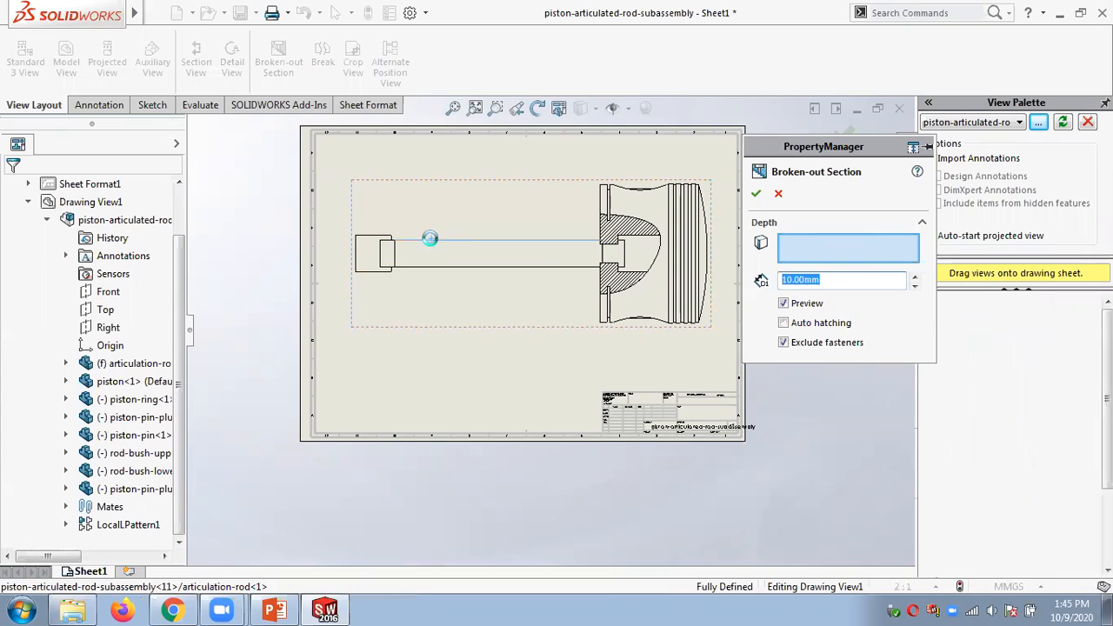
right_click(830, 248)
click(869, 252)
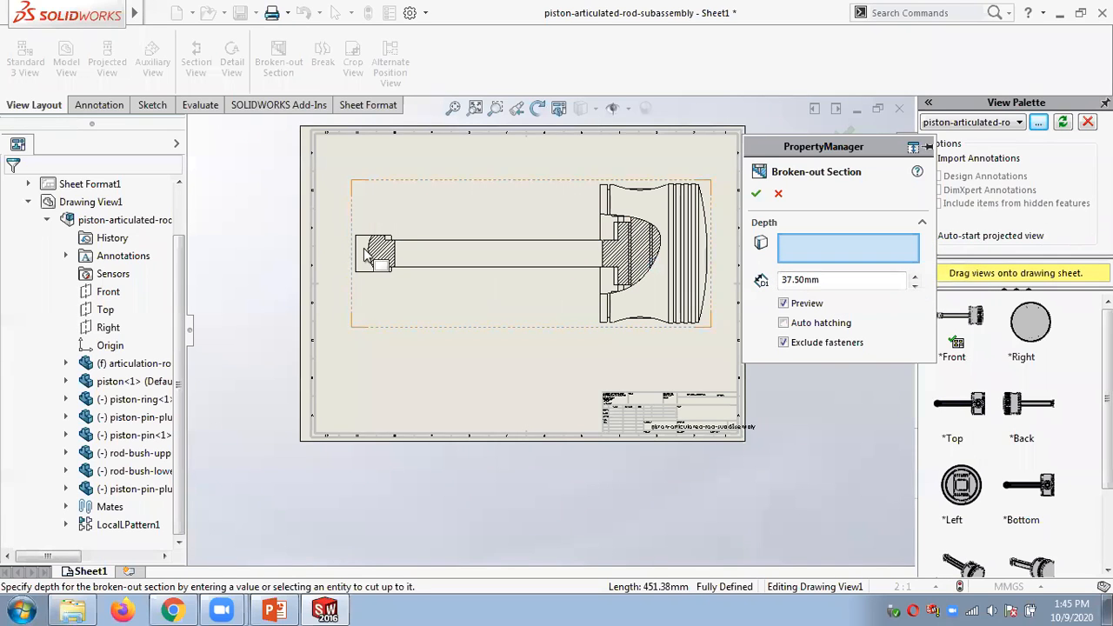
Try an edge of the front view as the broken-out section's depth reference, remove it, and set the depth to 10 mm.
click(669, 252)
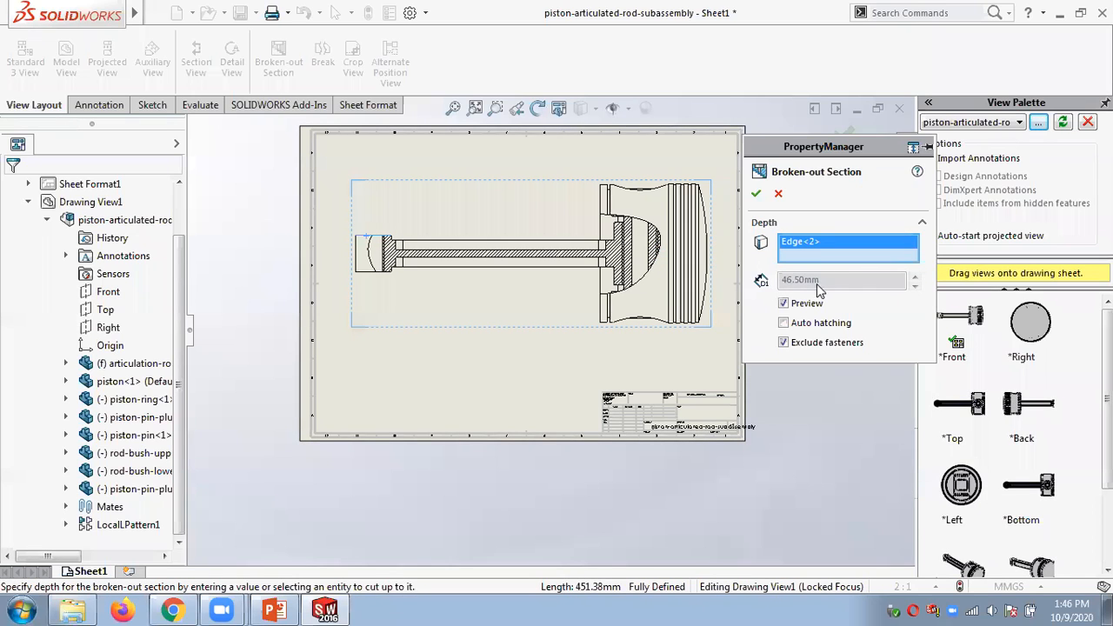
right_click(813, 247)
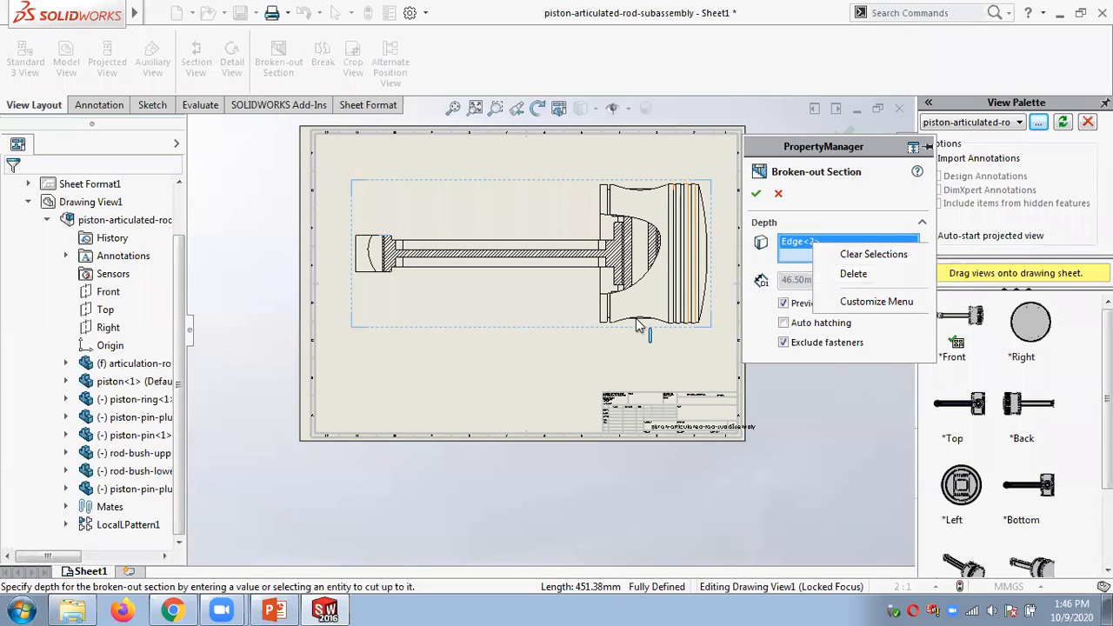
click(853, 273)
double_click(835, 279)
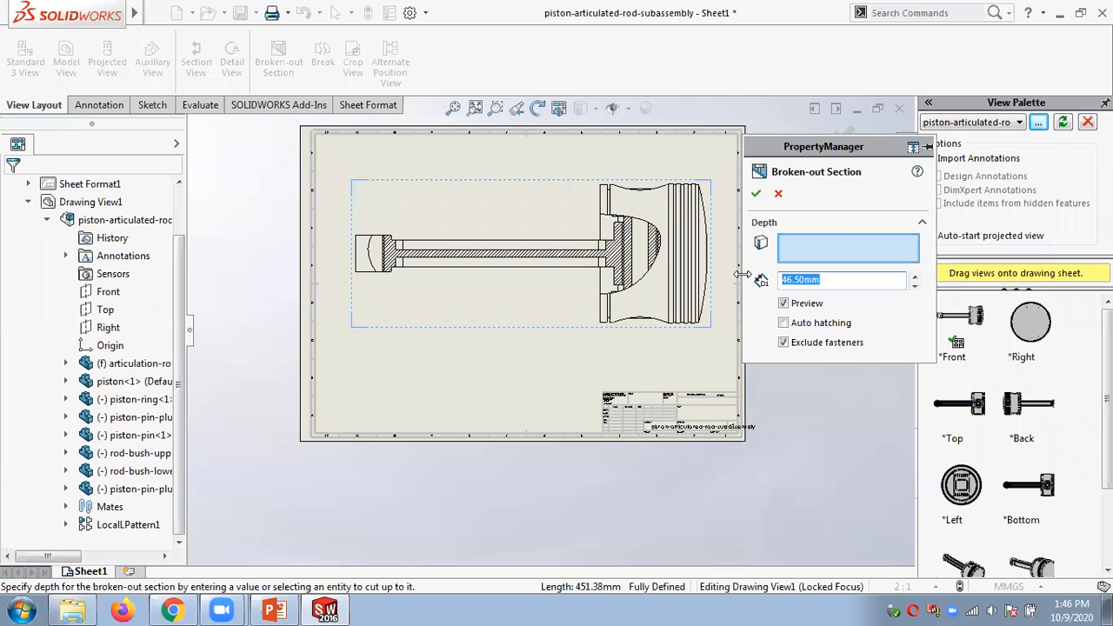
text(10)
key(Return)
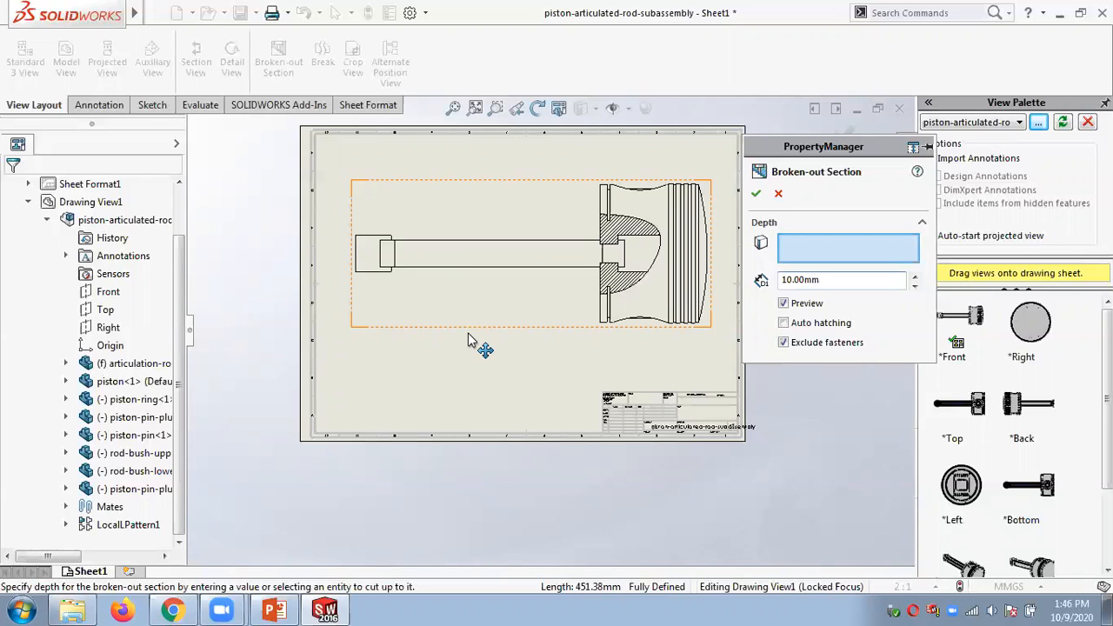
Switch to the PowerPoint presentation and review the slides from broken-out section views through auxiliary views to cropping drawing views.
click(273, 609)
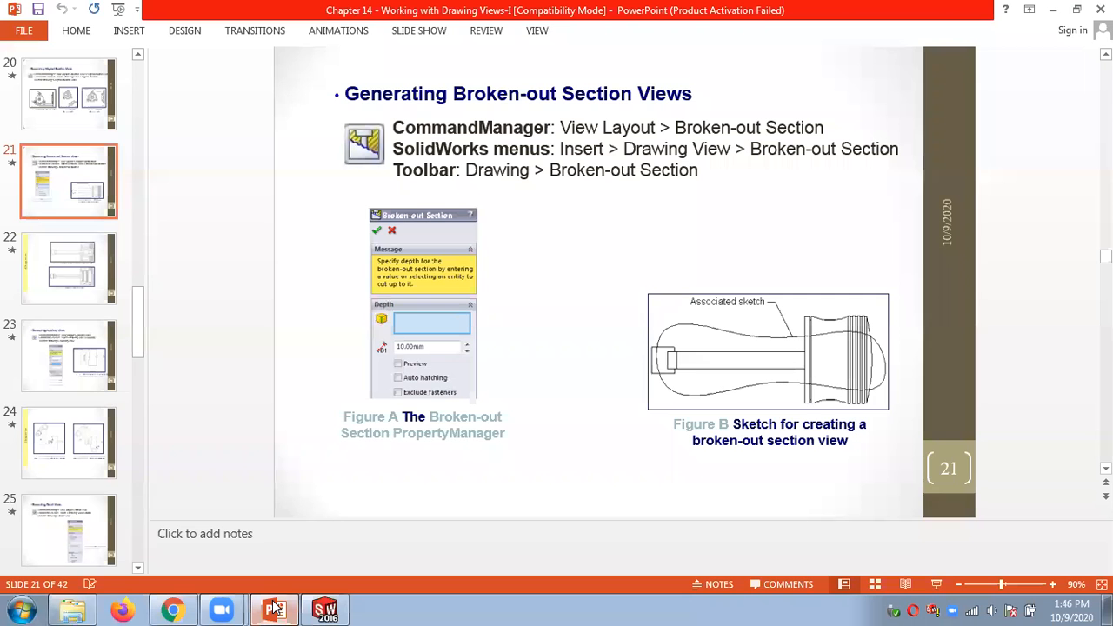
scroll(209, 461, down, 2)
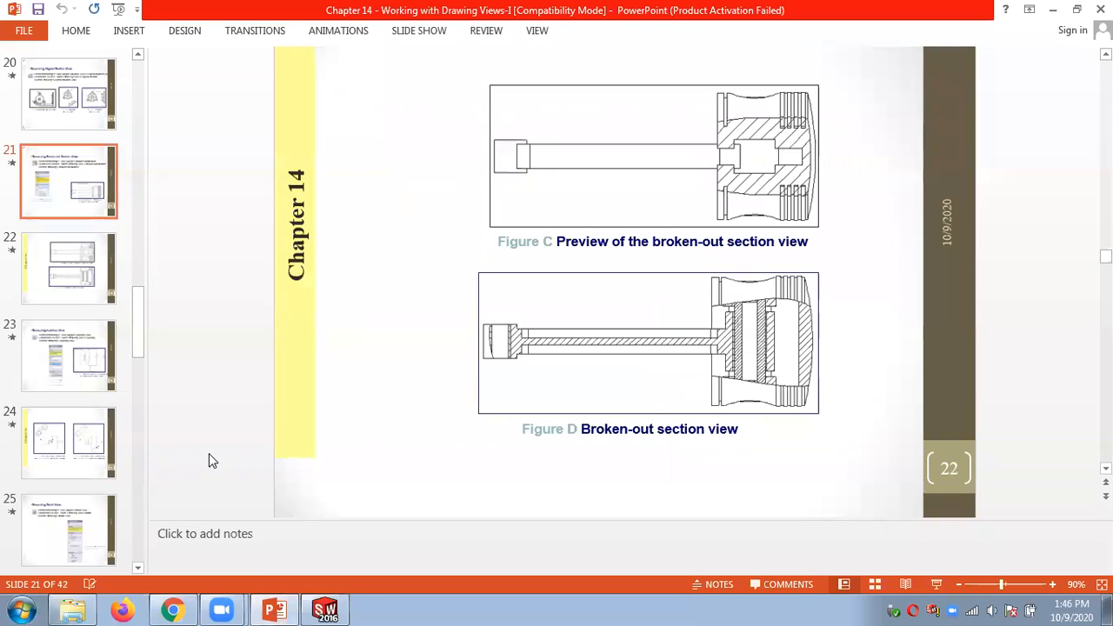
scroll(209, 461, down, 2)
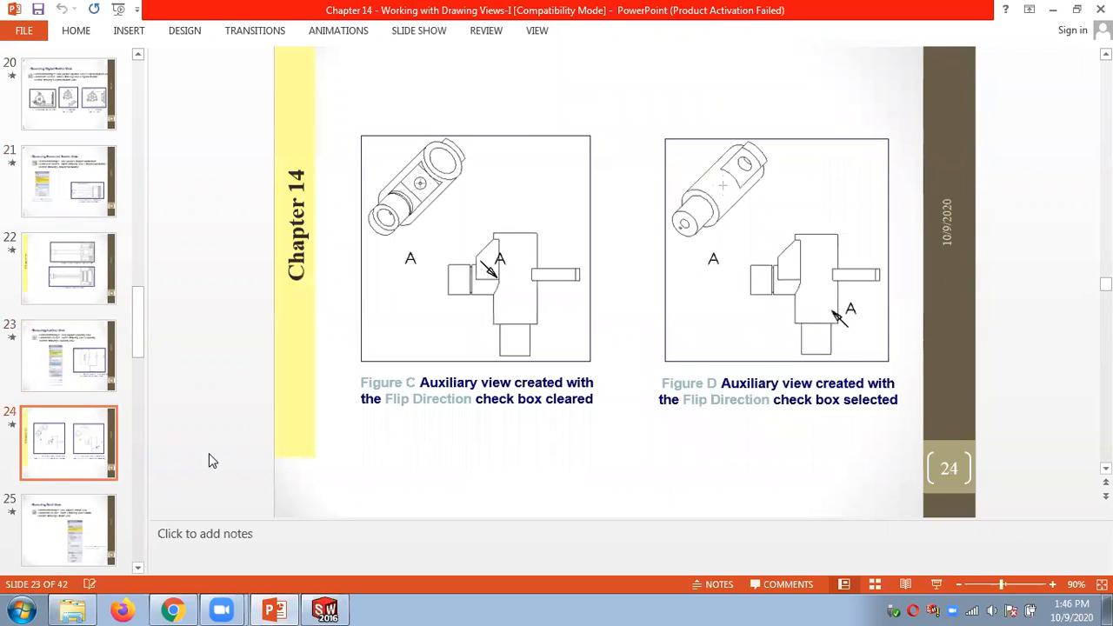
scroll(209, 461, down, 2)
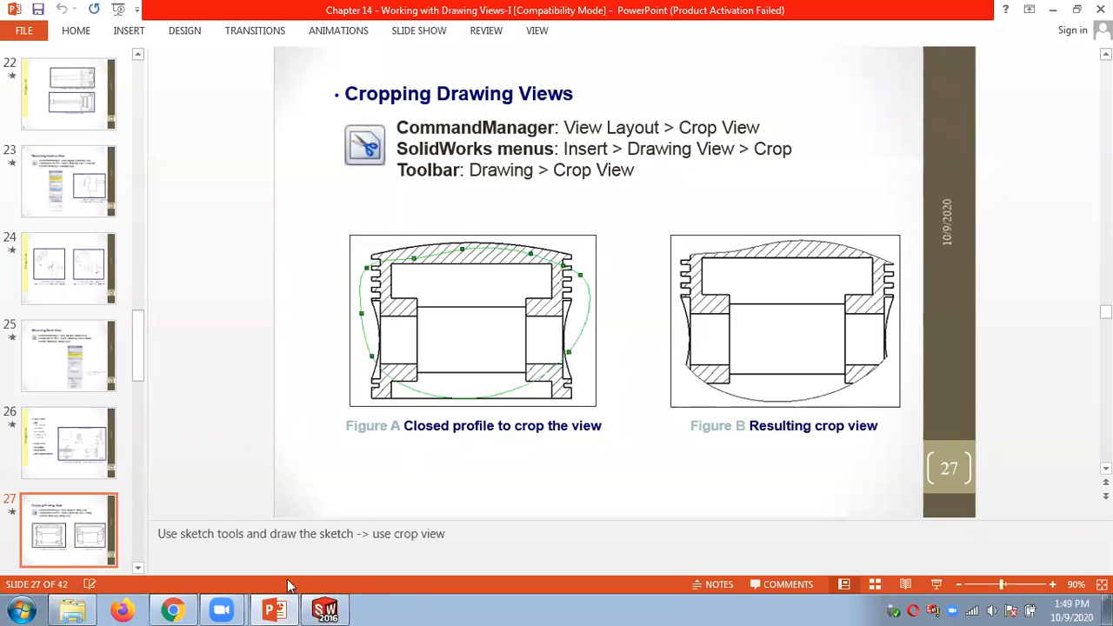
Return to SOLIDWORKS and accept the broken-out section on the front view.
click(343, 609)
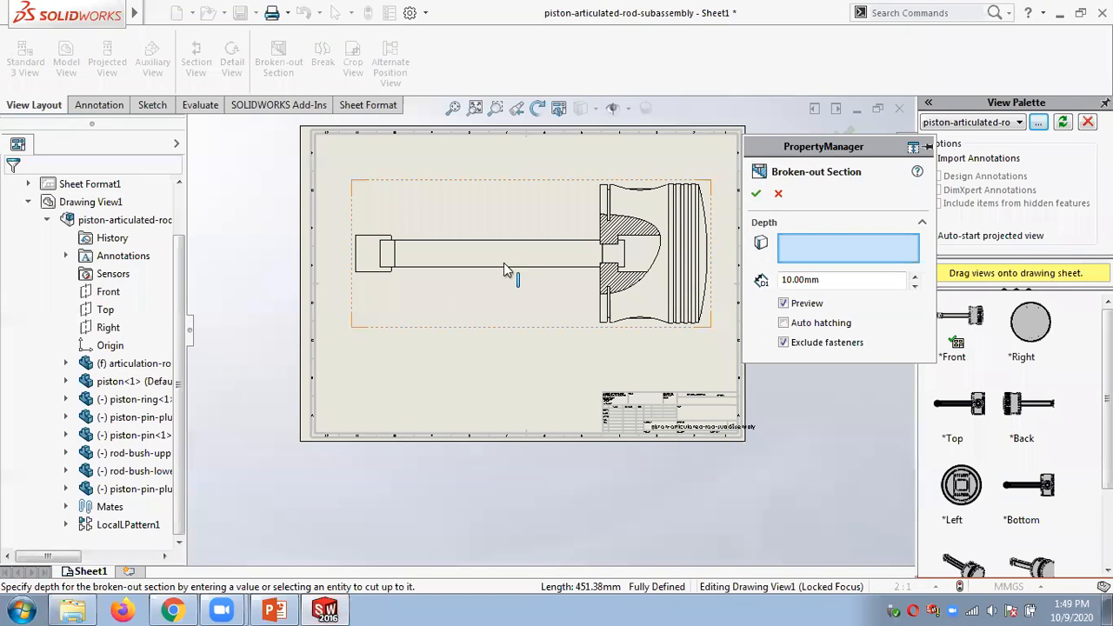
click(755, 193)
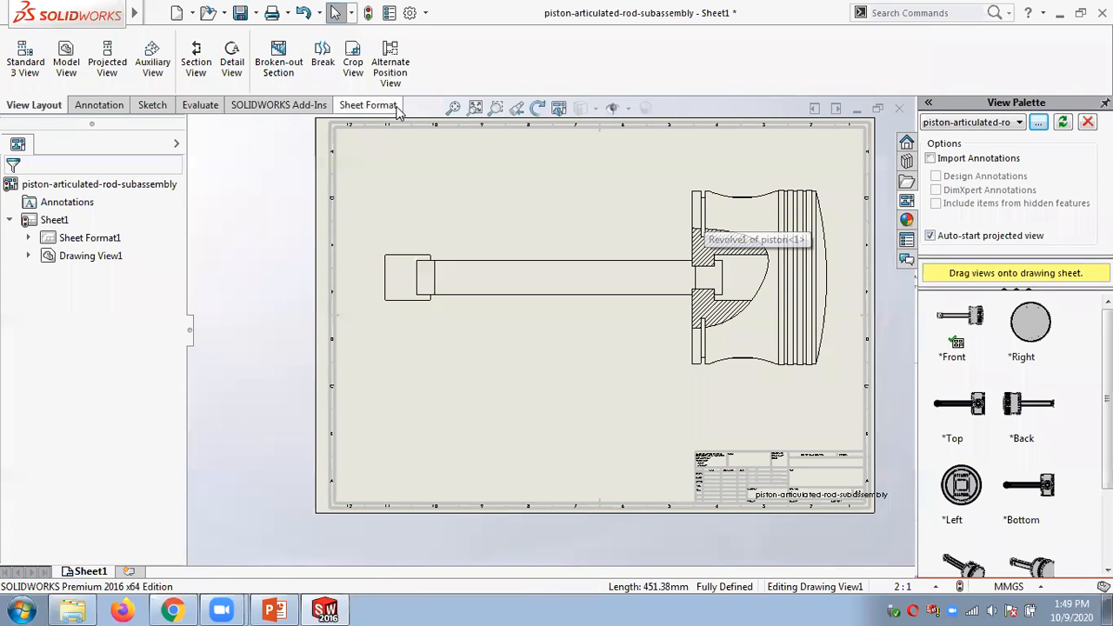
Start a crop view and sketch its closed spline profile around most of the rod's shaft and into the lower part of the piston.
click(352, 73)
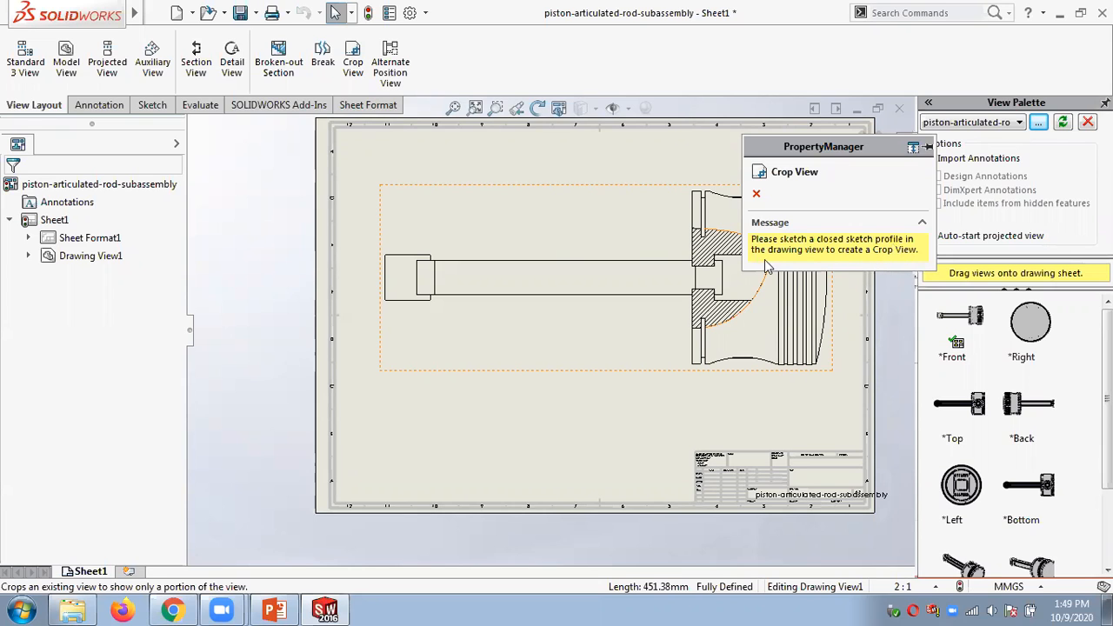
scroll(690, 257, up, 2)
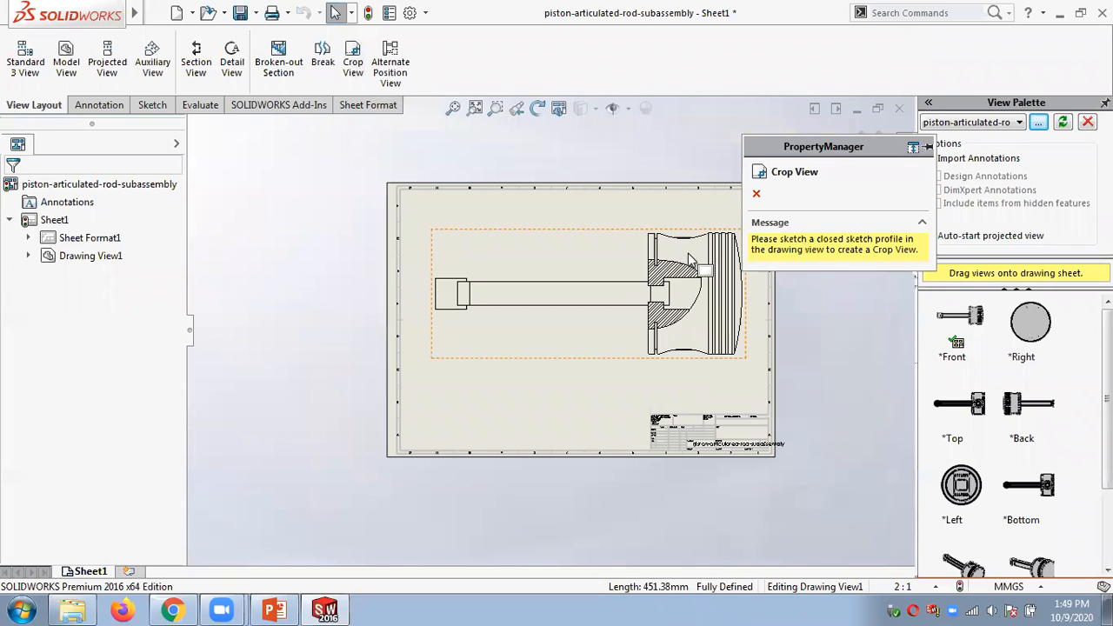
scroll(691, 261, down, 2)
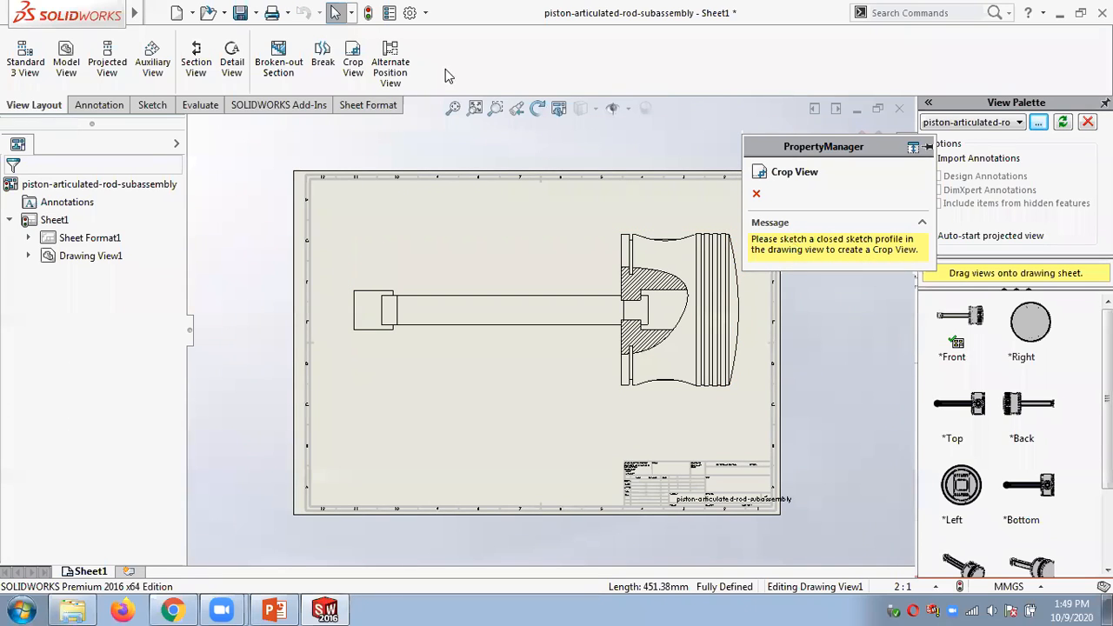
click(150, 108)
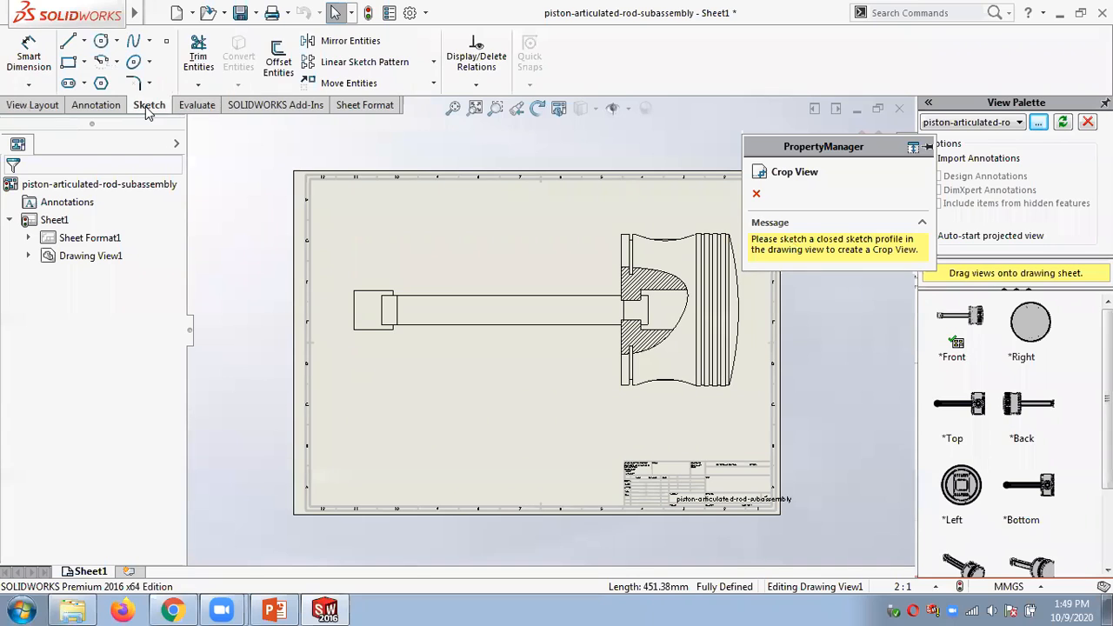
click(149, 41)
click(160, 63)
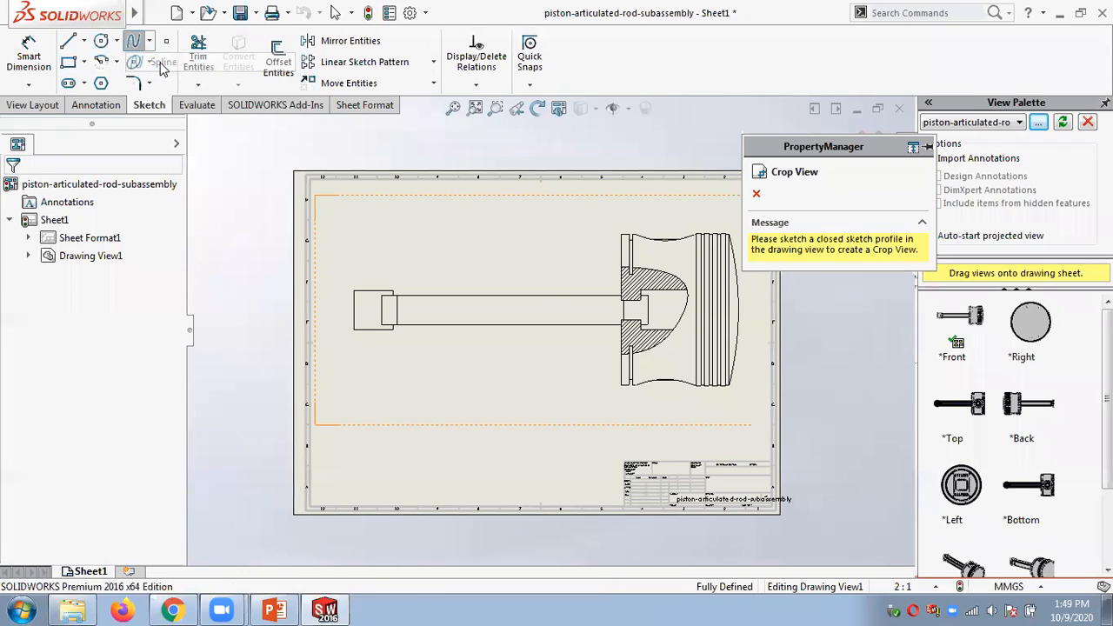
click(455, 262)
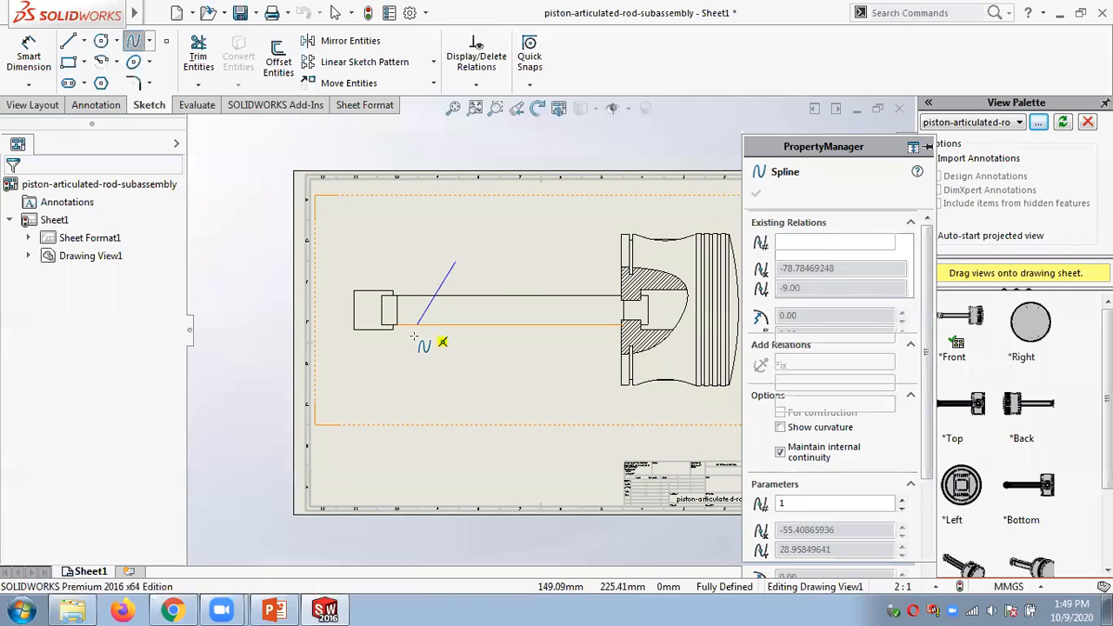
click(415, 336)
click(722, 372)
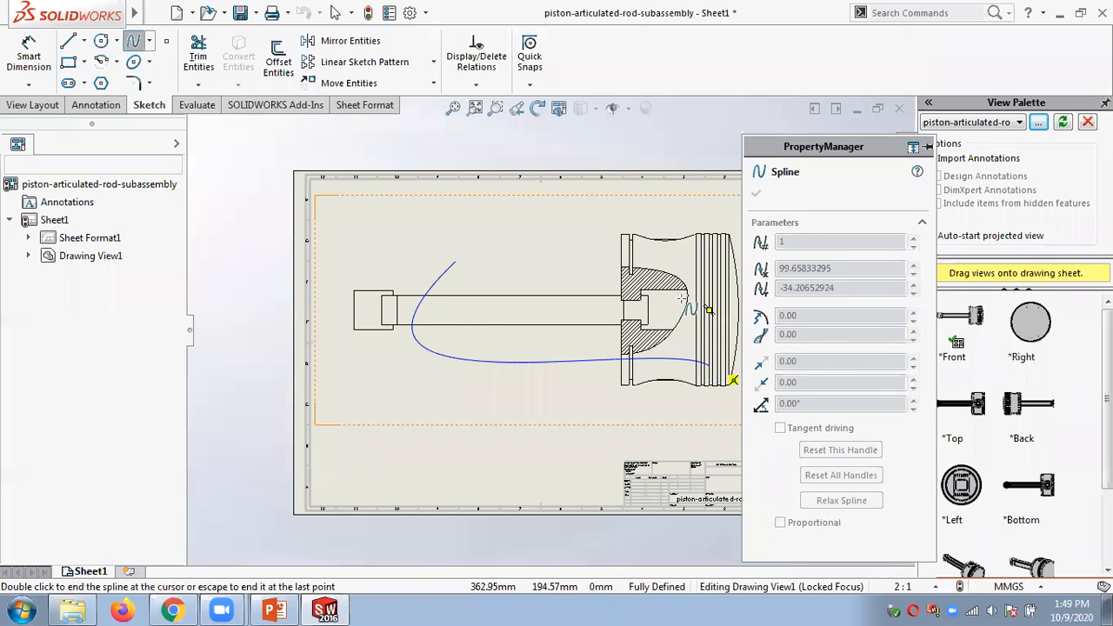
click(455, 262)
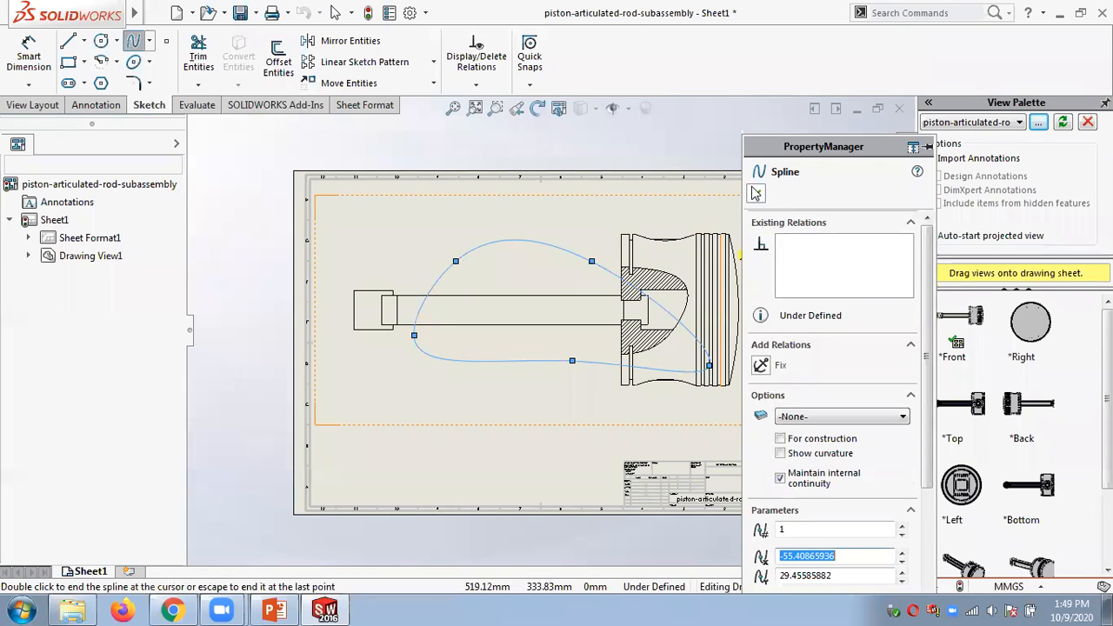
click(756, 194)
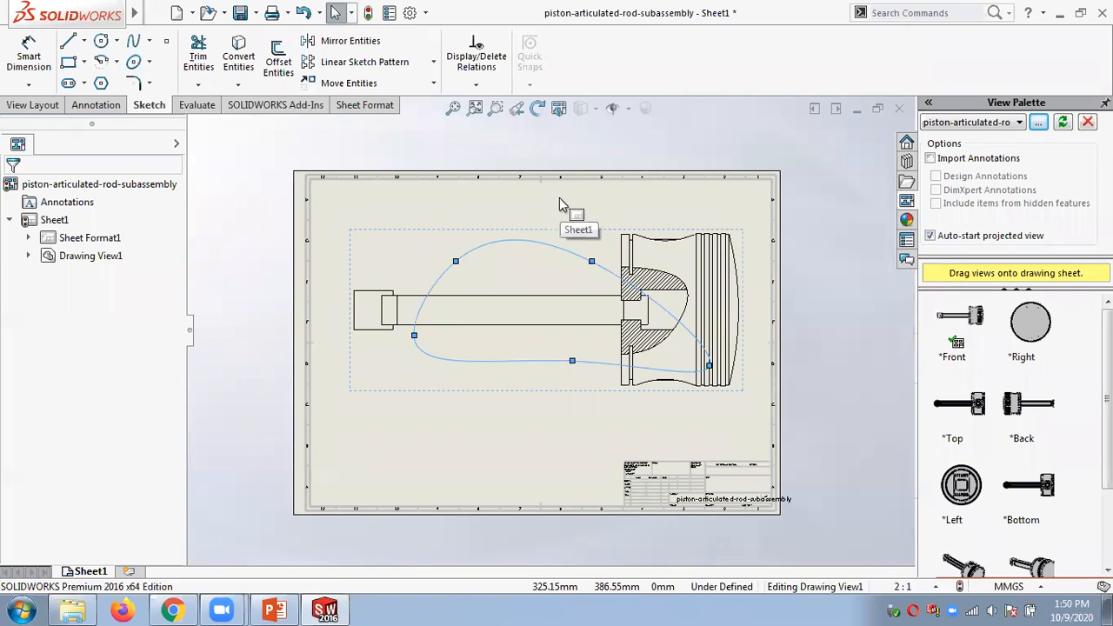
Crop the front view to the closed spline profile.
click(35, 107)
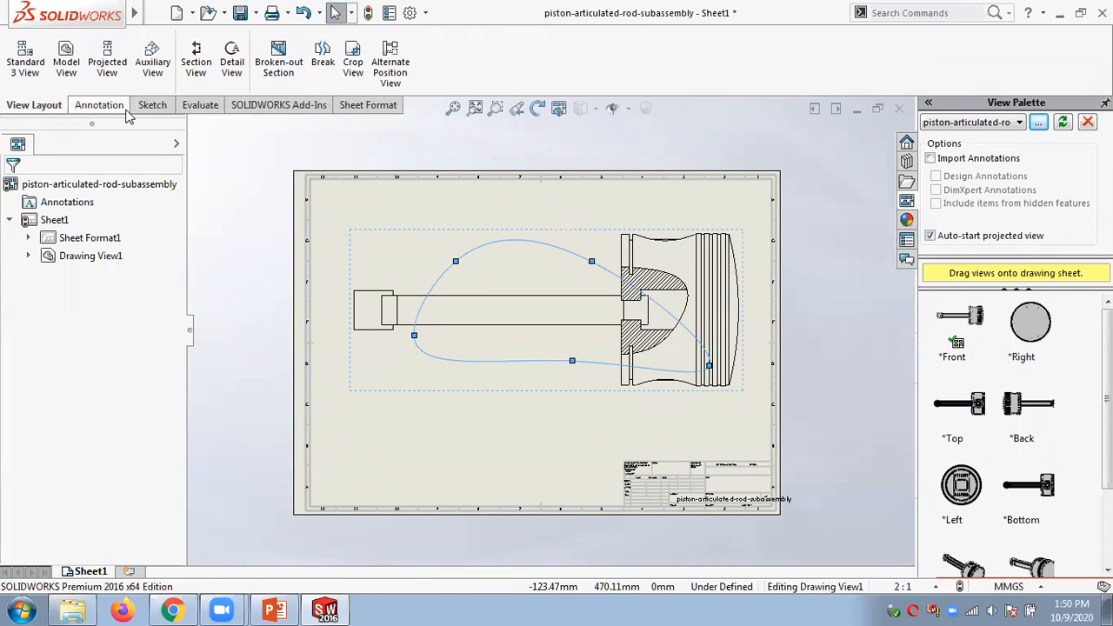
click(352, 66)
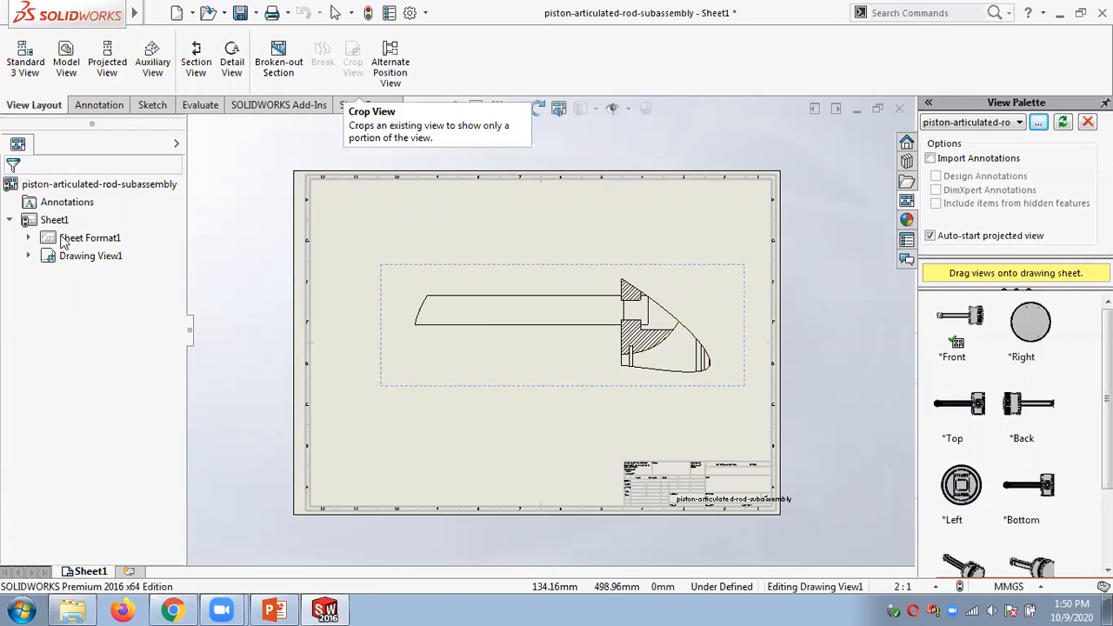
Expand Drawing View1 and examine its assembly components and the options available for the view and its broken-out section.
click(28, 256)
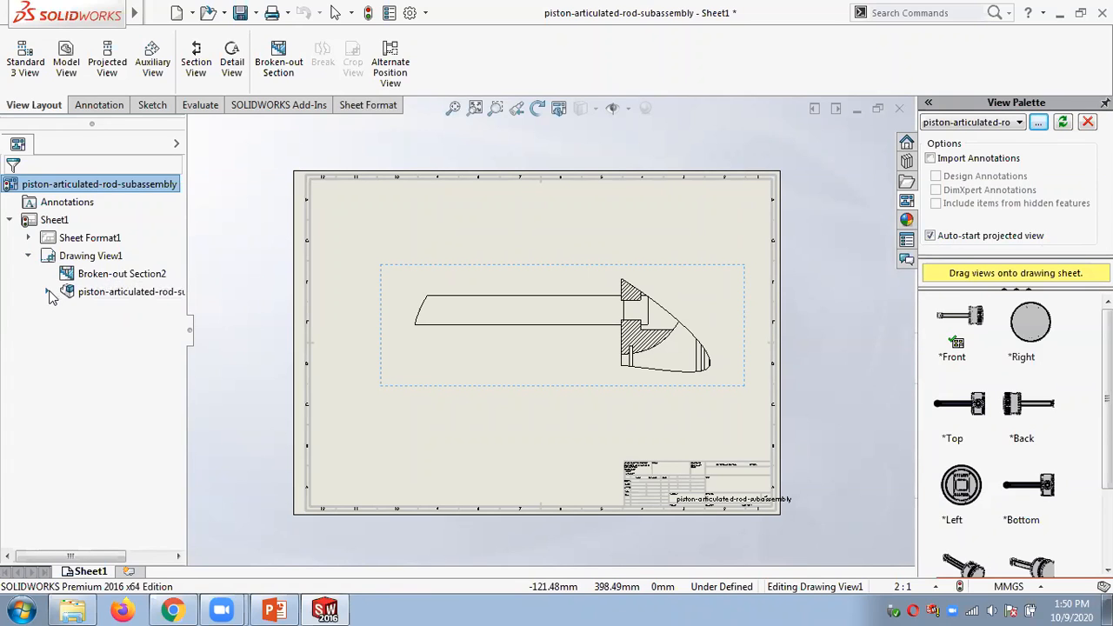
click(47, 292)
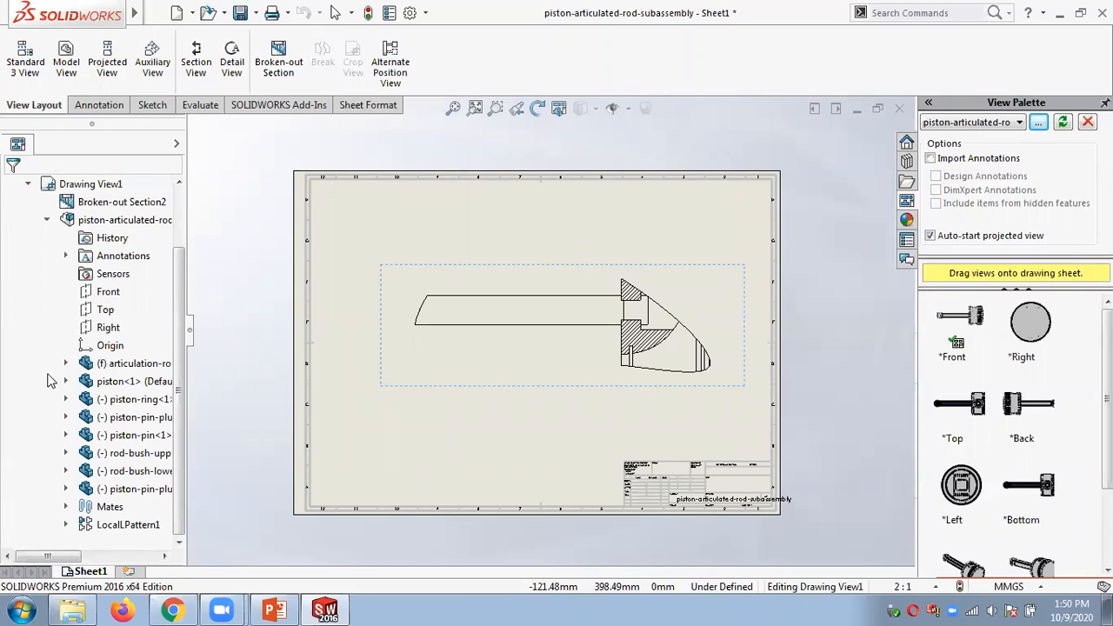
click(47, 220)
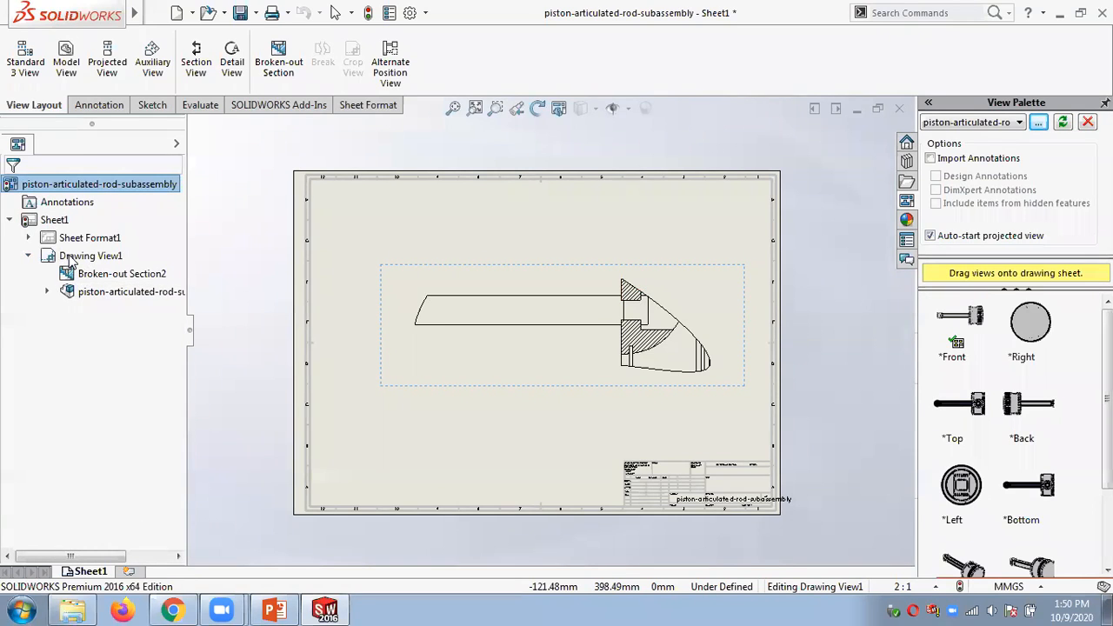
right_click(70, 258)
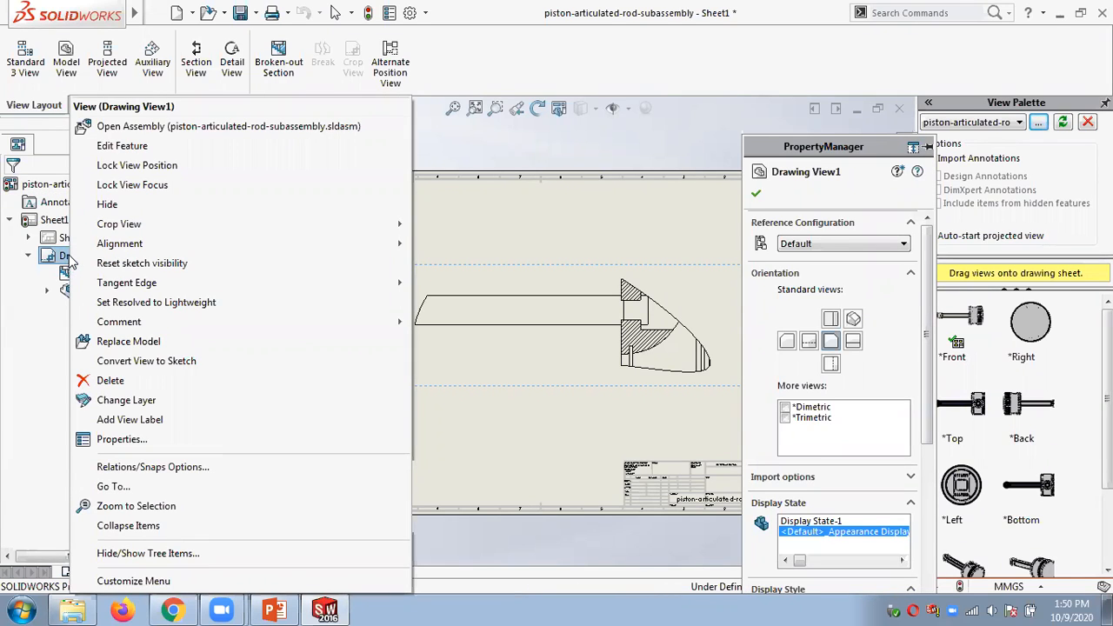
click(17, 304)
click(755, 193)
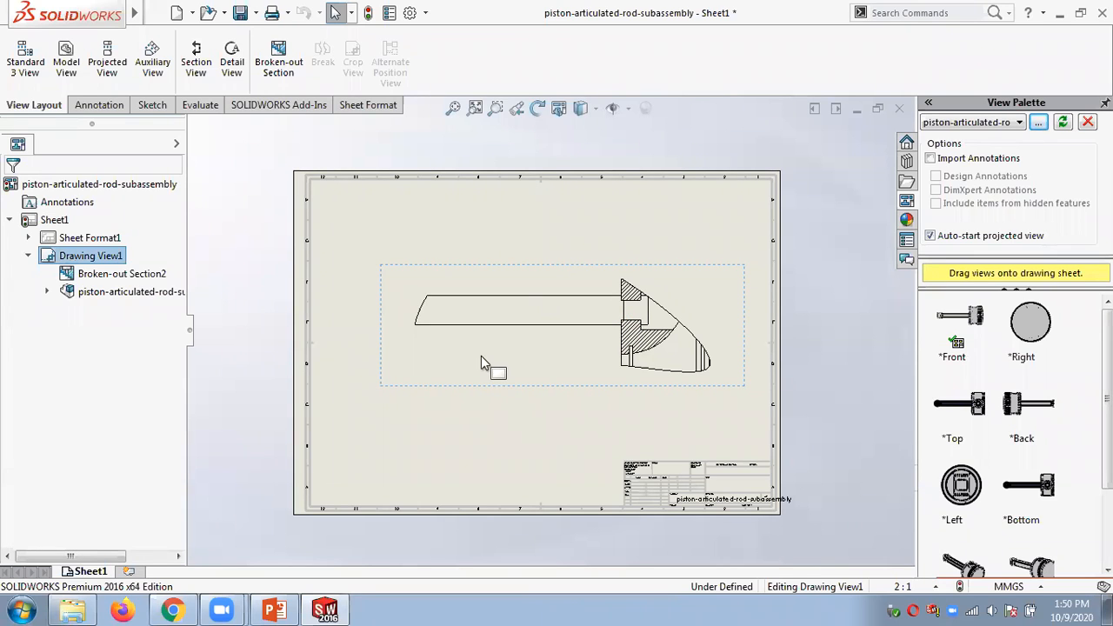
right_click(114, 276)
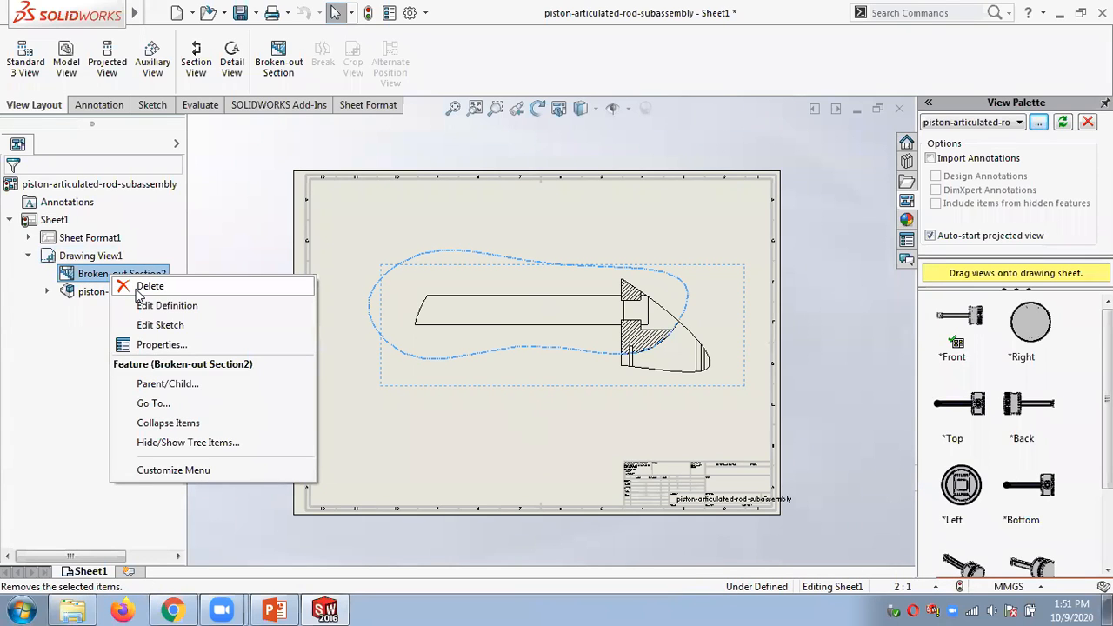
click(90, 330)
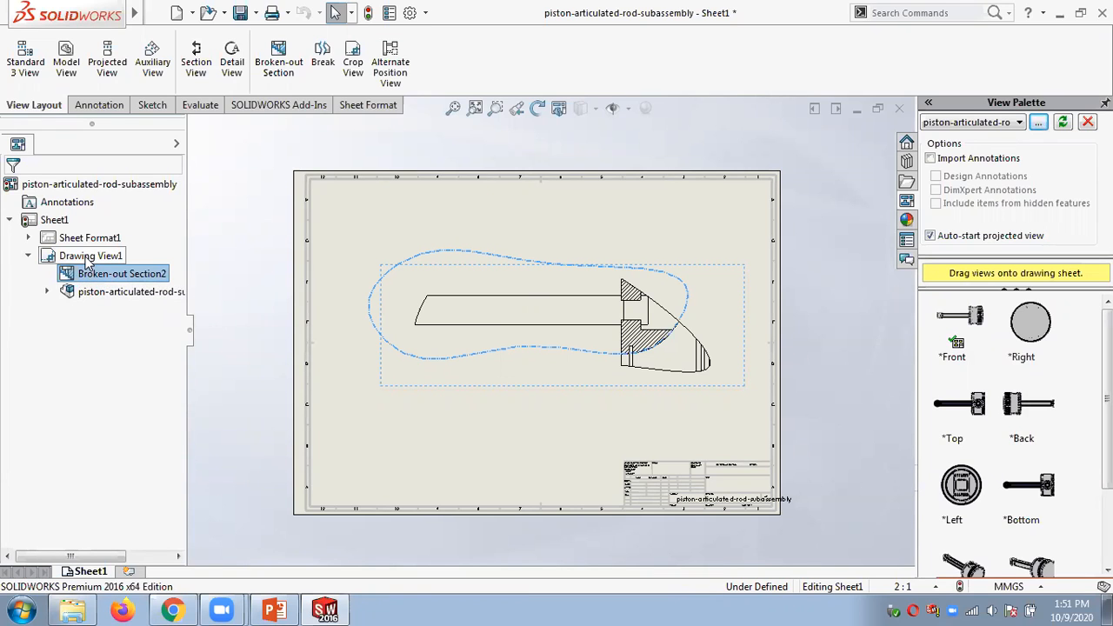
Remove the crop from Drawing View1 and close the view's properties.
click(87, 255)
right_click(87, 256)
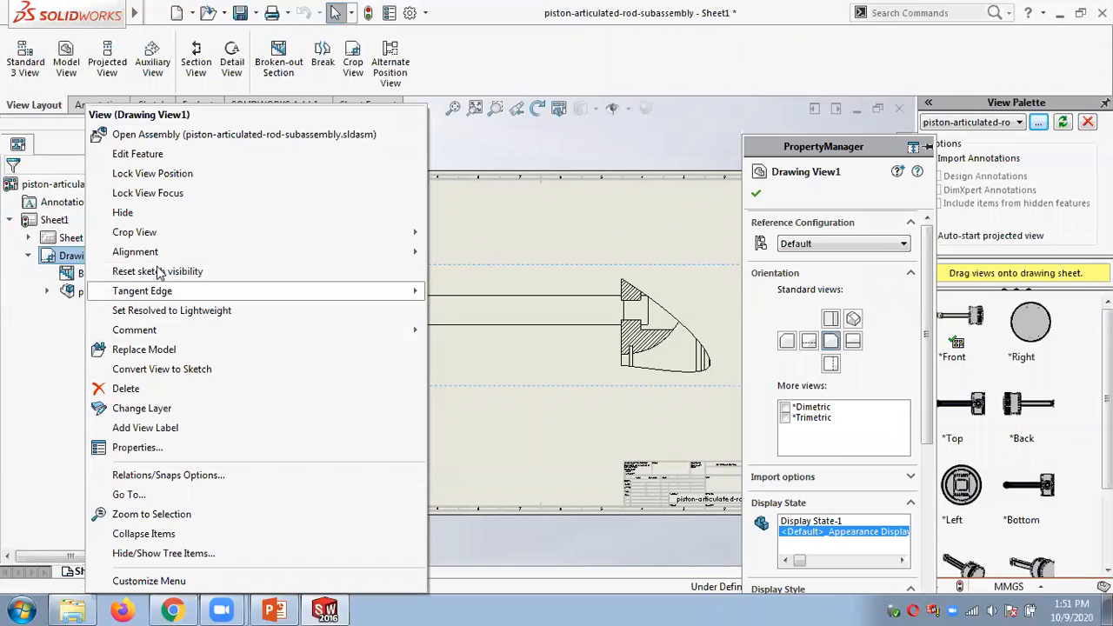
mouse_move(171, 236)
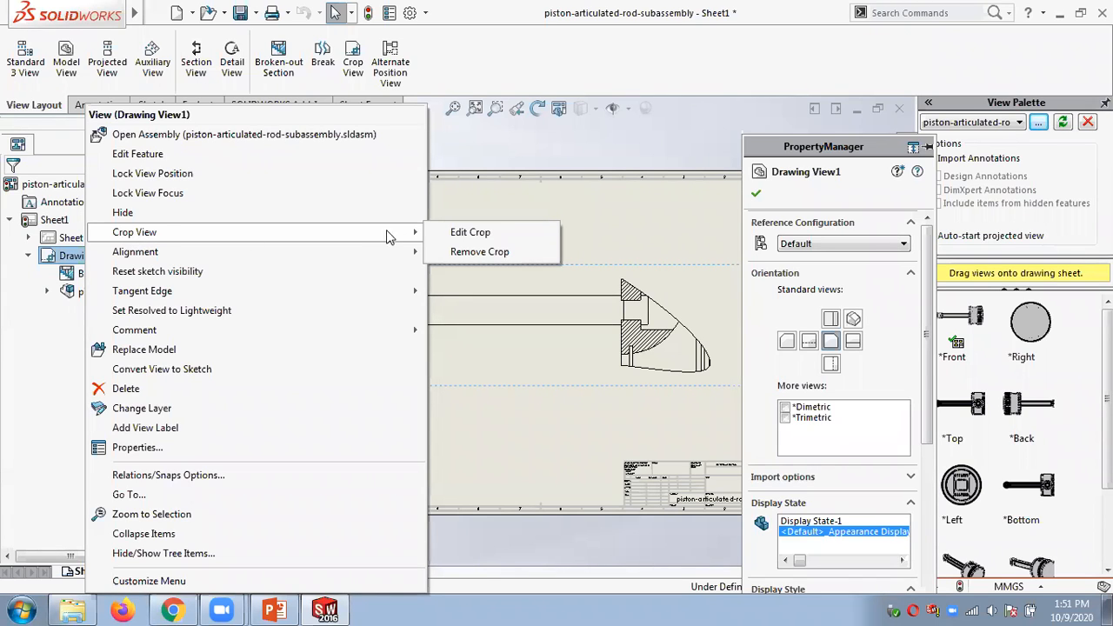
click(469, 252)
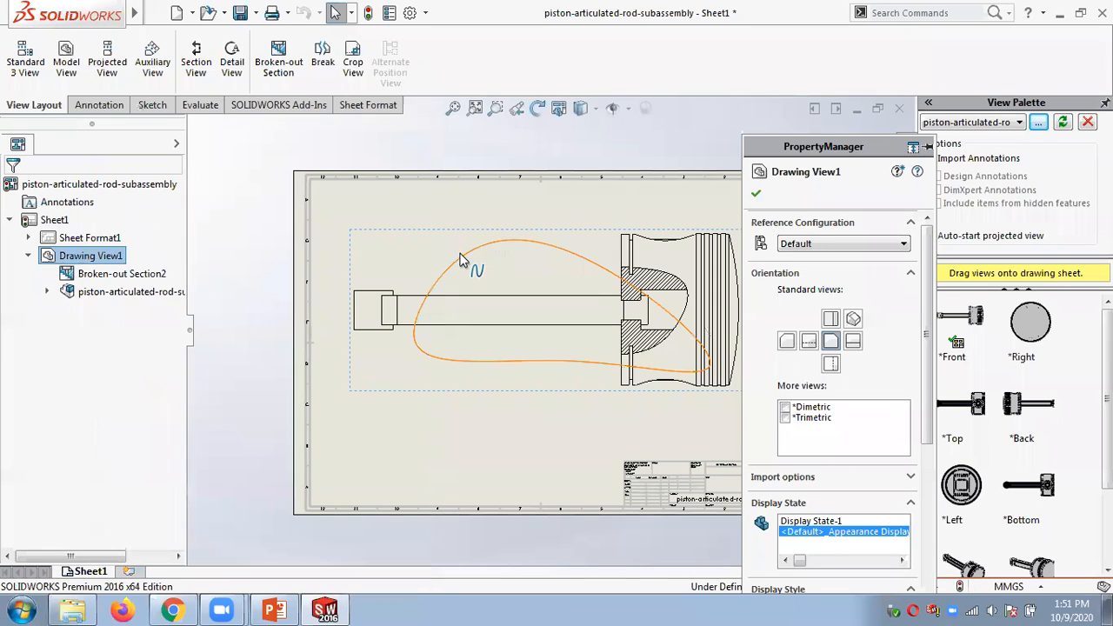
click(756, 195)
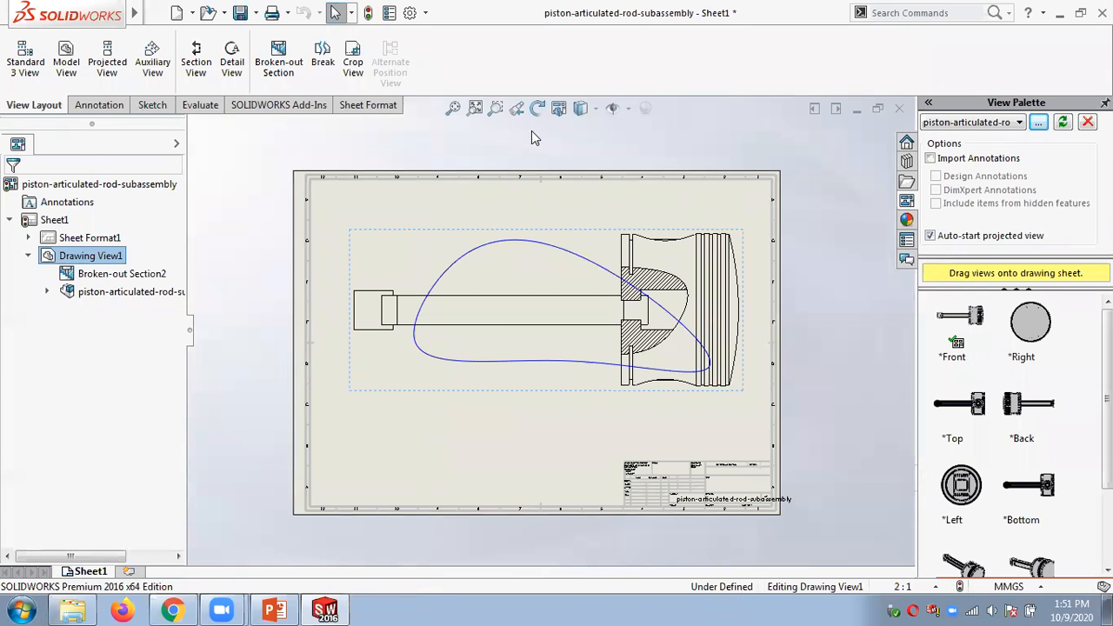
Delete the broken-out section from Drawing View1 and rebuild the drawing.
right_click(91, 279)
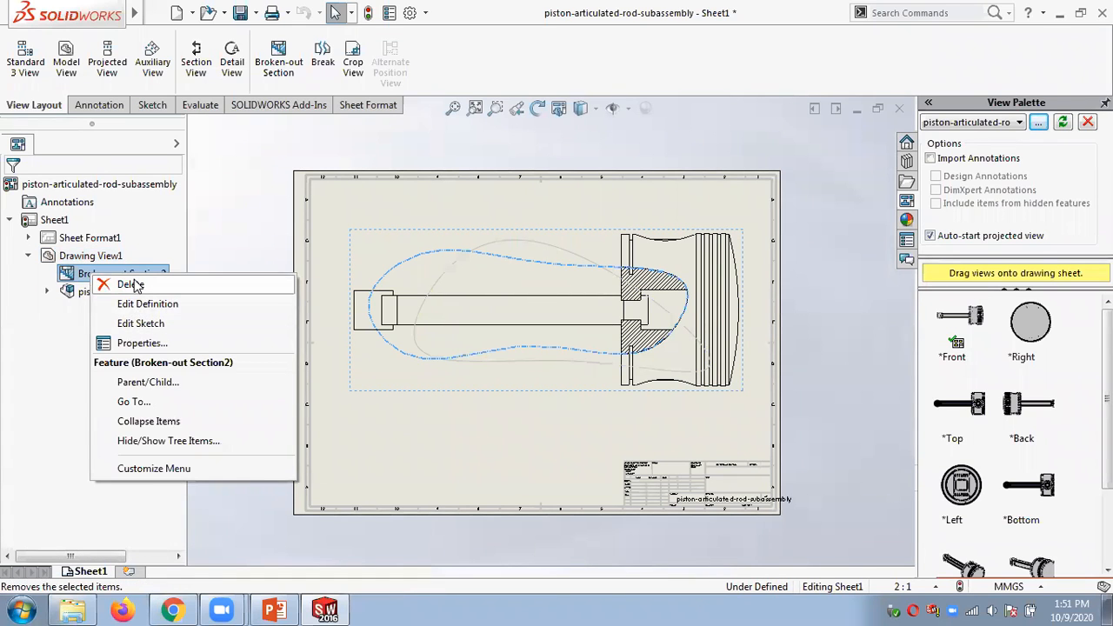
click(131, 285)
click(537, 245)
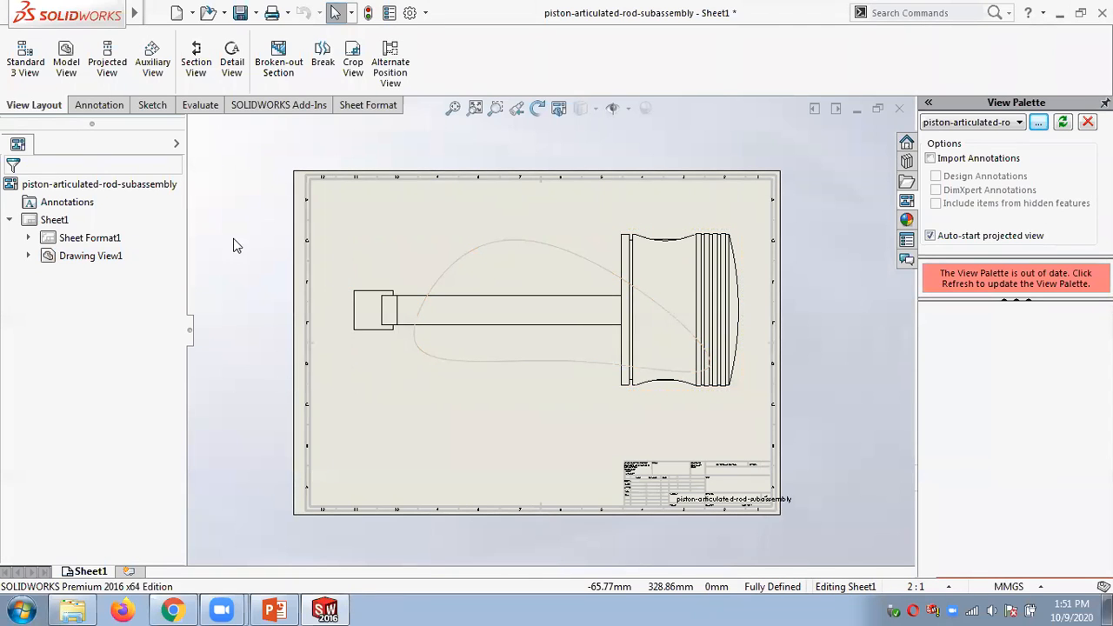
click(367, 13)
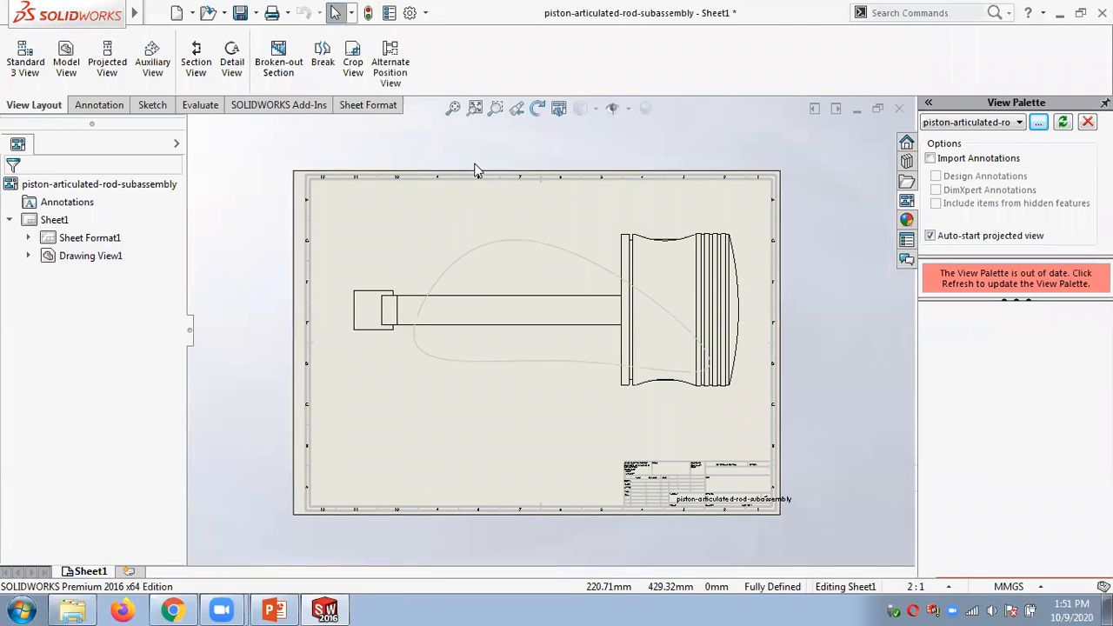
Delete the closed spline profile from Drawing View1.
click(463, 262)
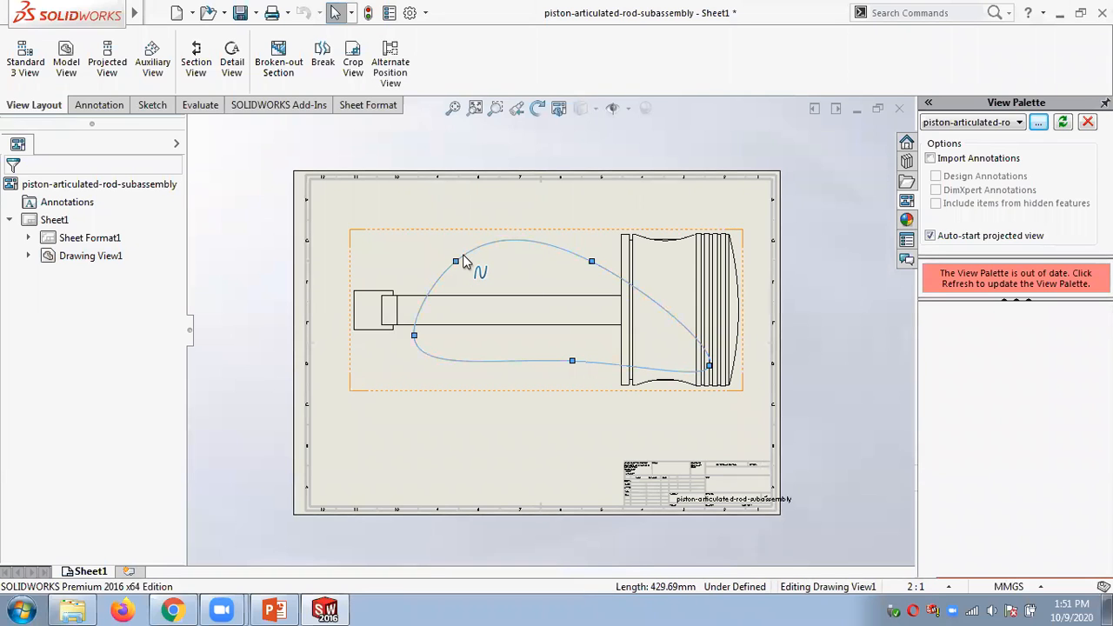
key(Delete)
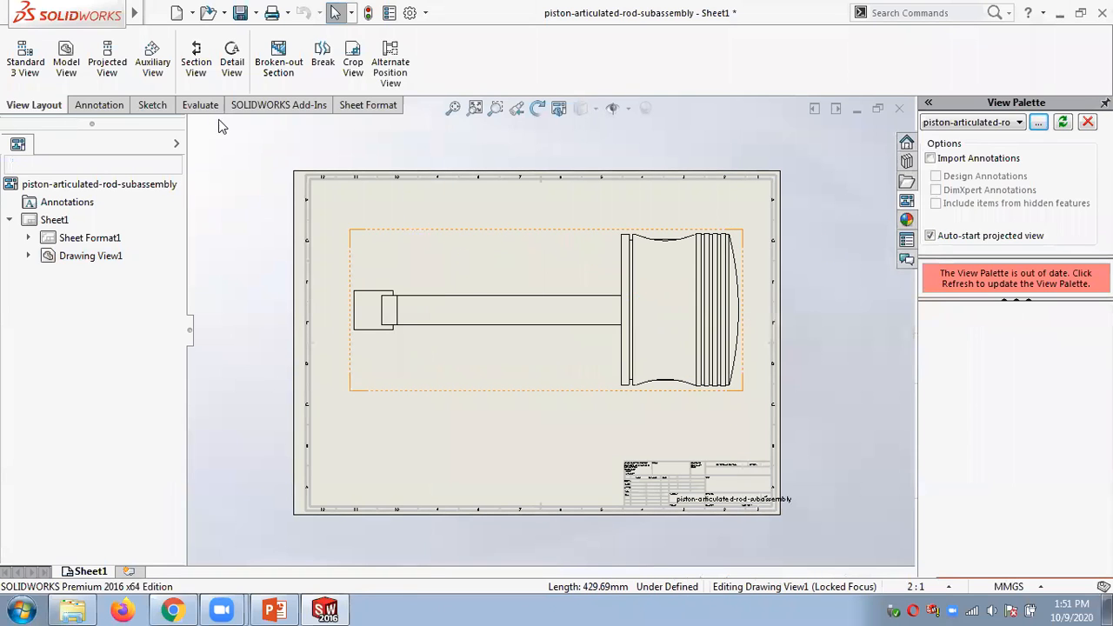
Sketch an ellipse with a major radius of about 40 mm around the middle of the rod as the crop profile.
click(351, 66)
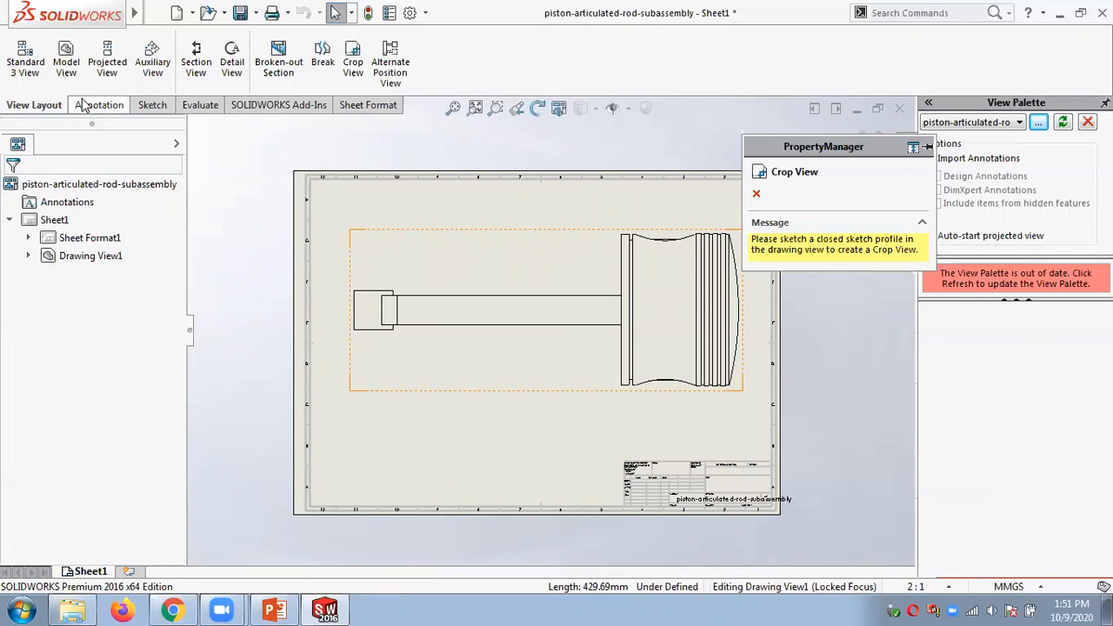
click(154, 104)
click(133, 61)
click(498, 311)
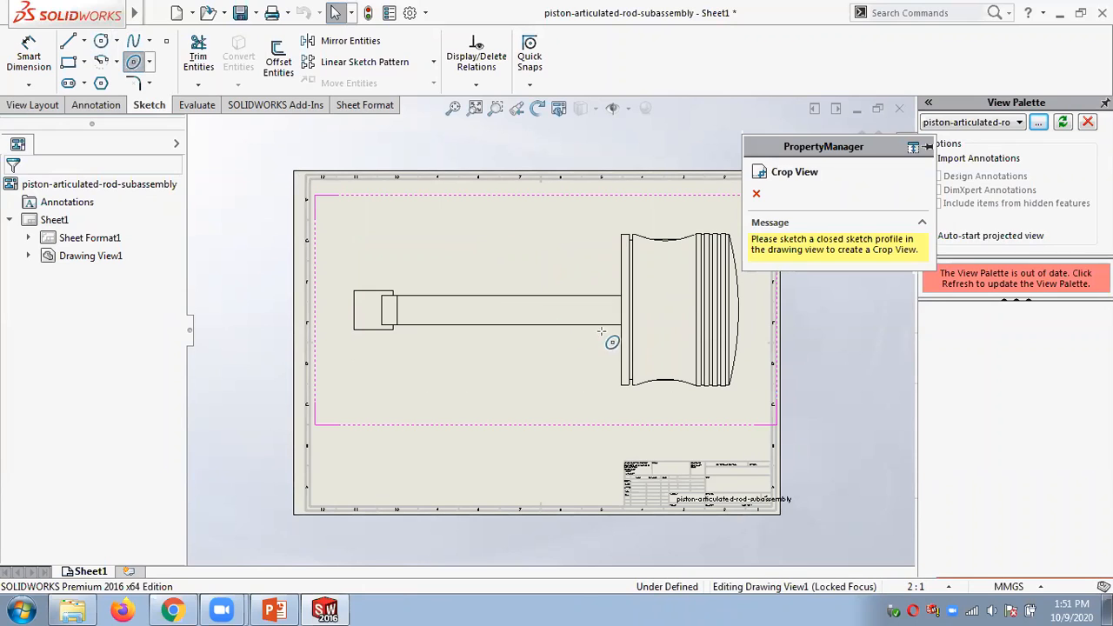
click(564, 260)
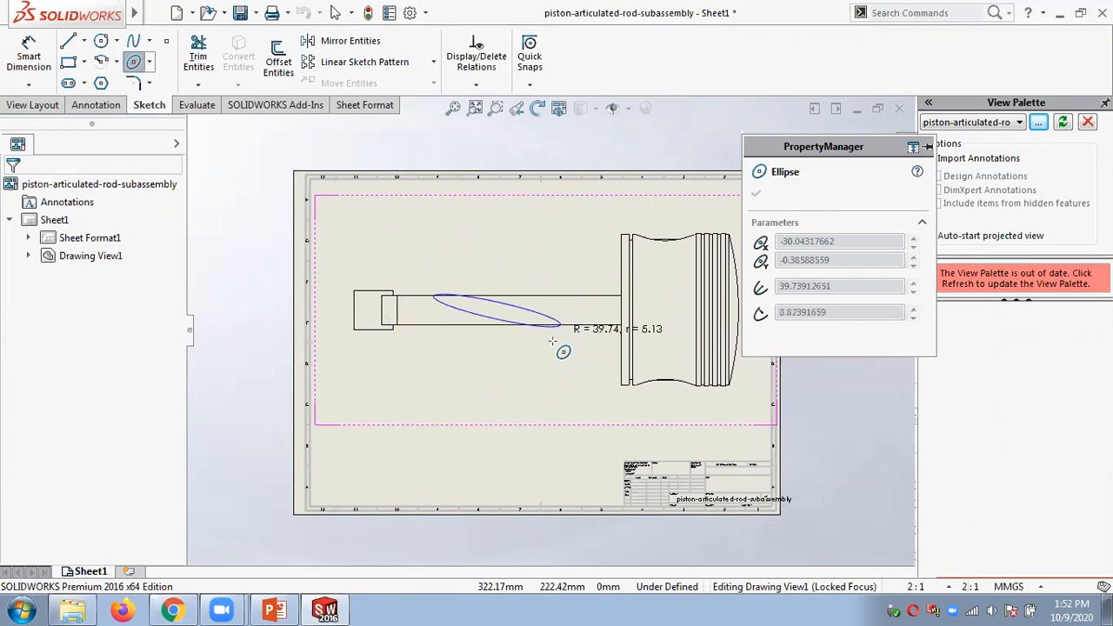
click(507, 364)
click(757, 194)
key(Escape)
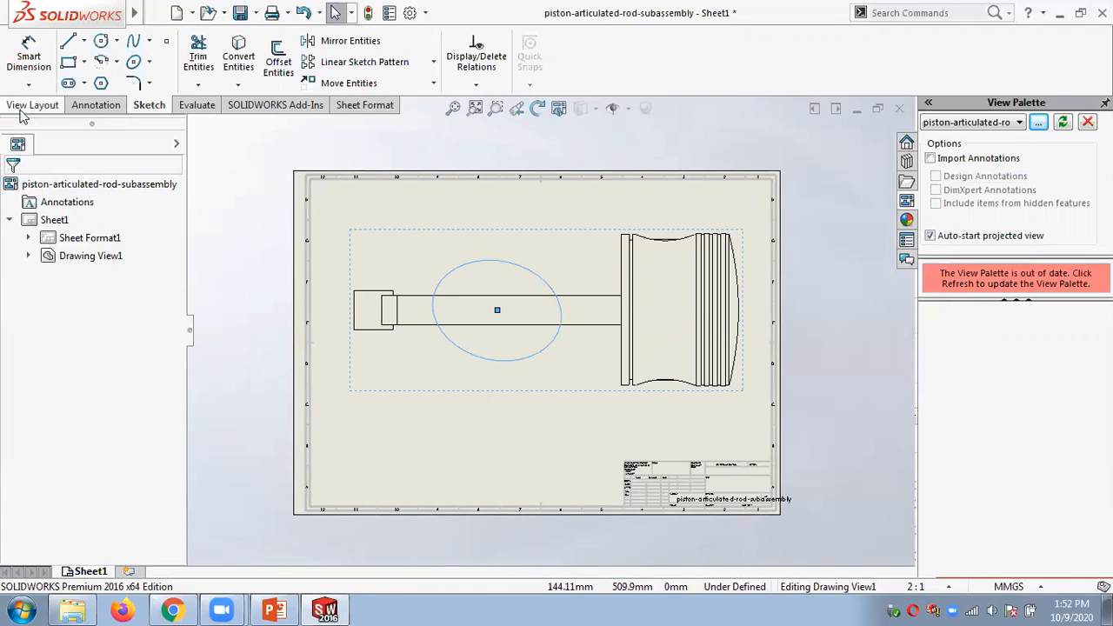
Crop Drawing View1 to the ellipse around the rod and deselect the view.
click(13, 105)
click(353, 59)
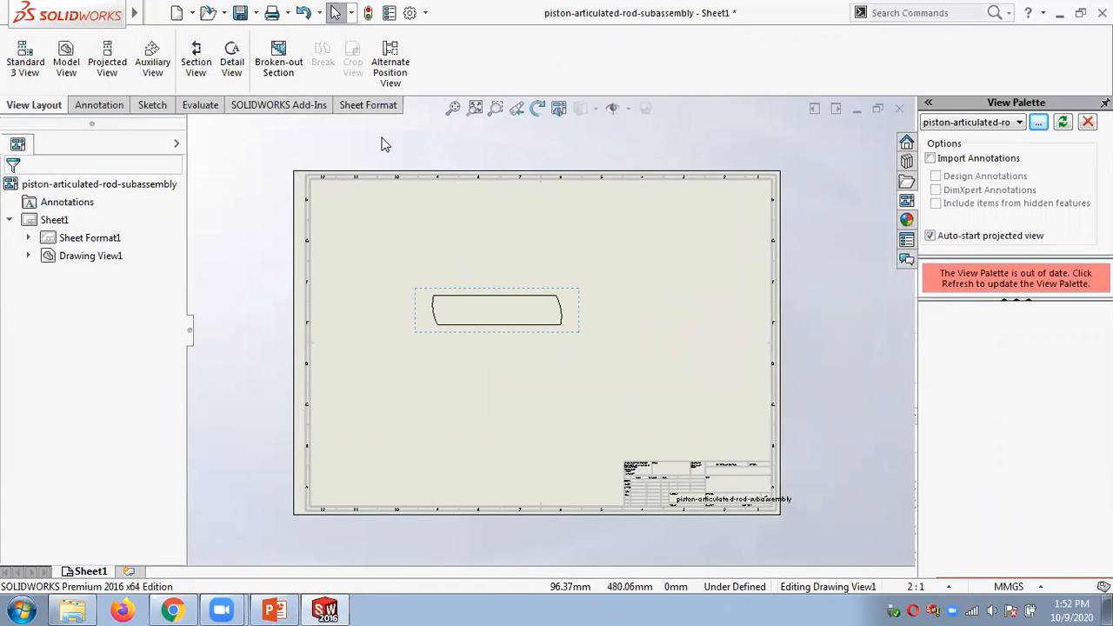
click(244, 197)
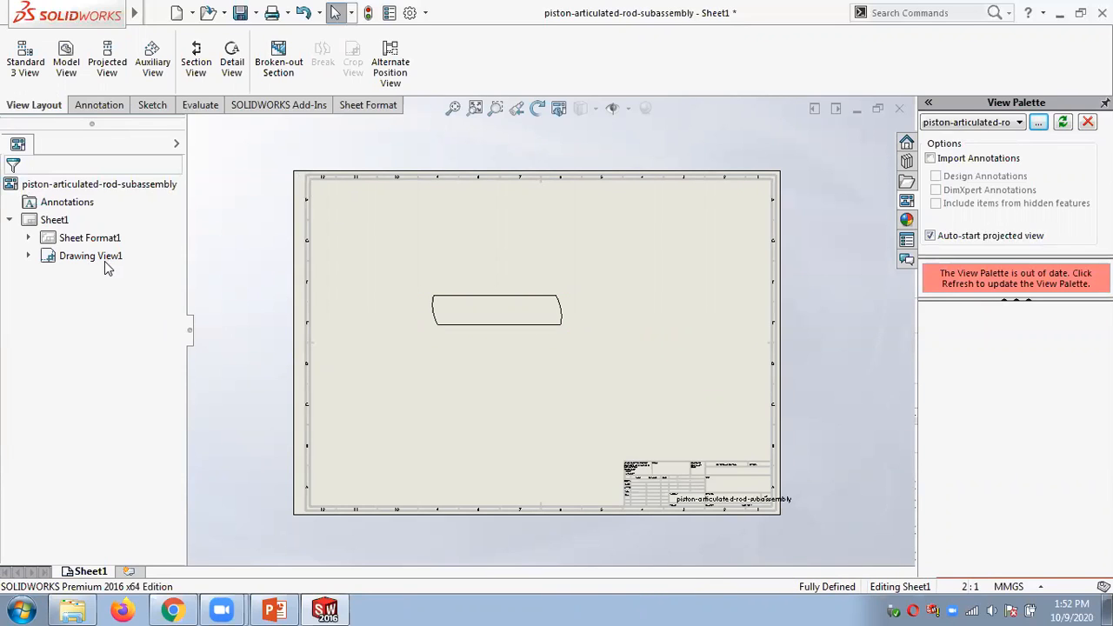
Remove the crop from Drawing View1 and close the view's properties.
click(29, 256)
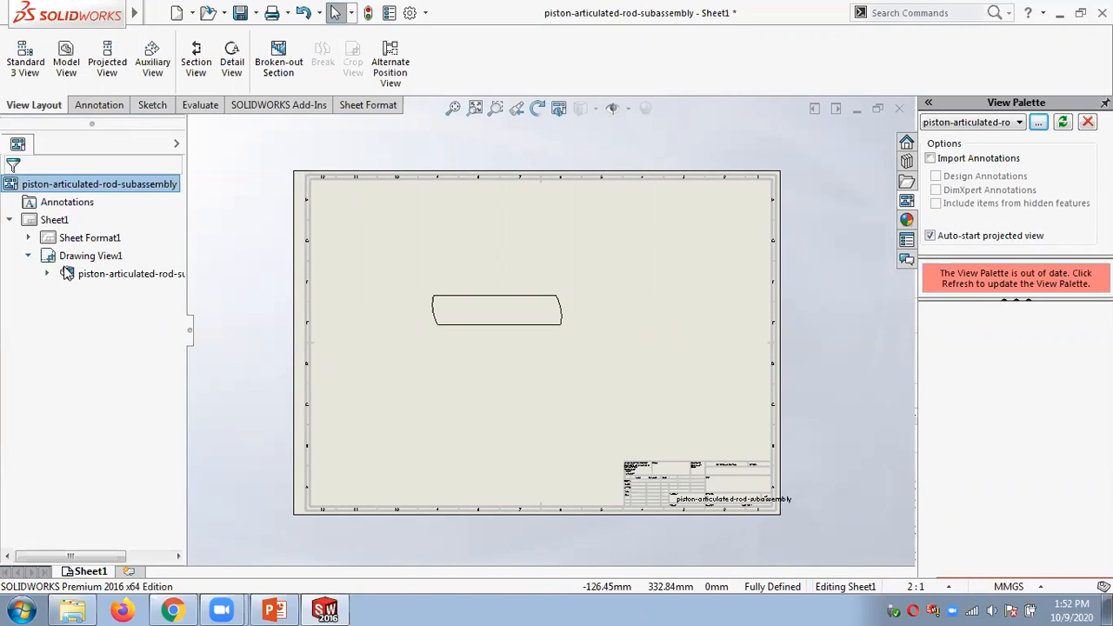
right_click(87, 257)
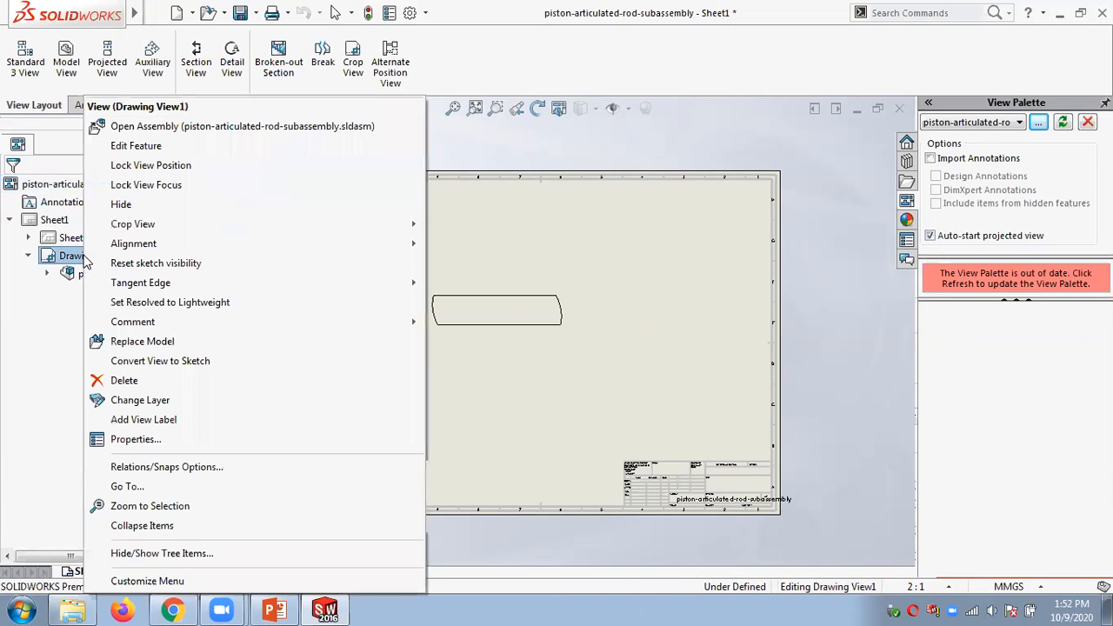
mouse_move(258, 230)
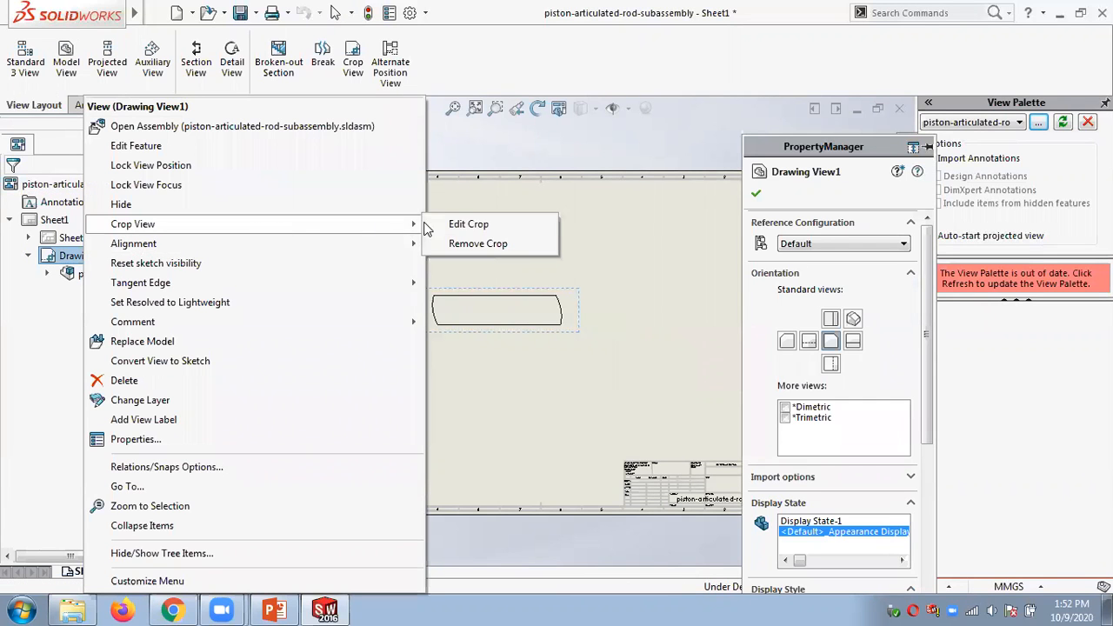
click(478, 244)
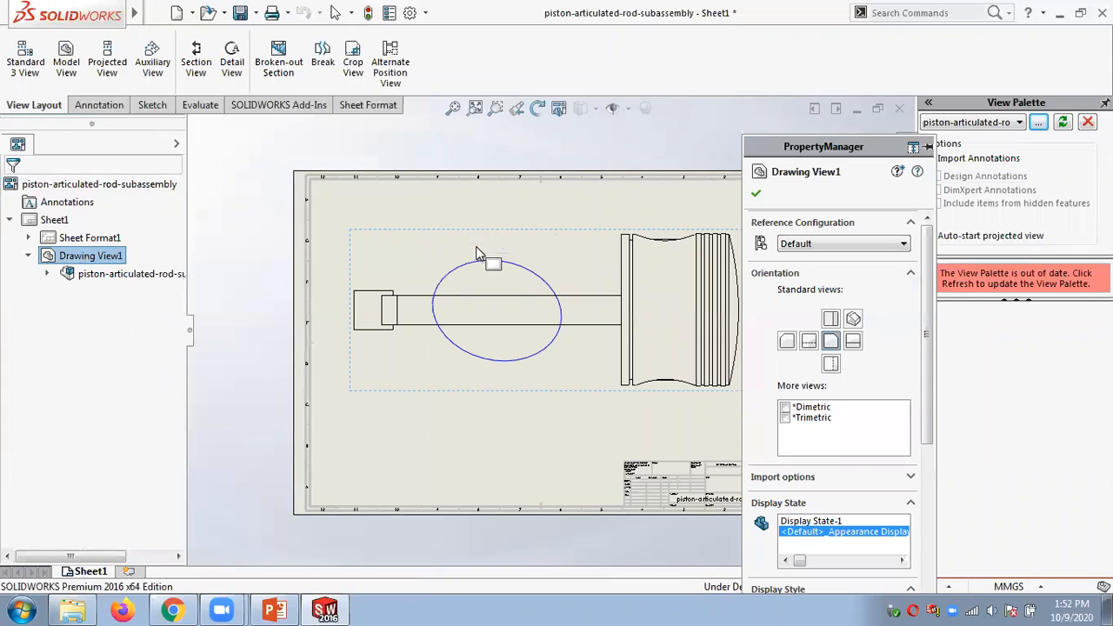
click(756, 194)
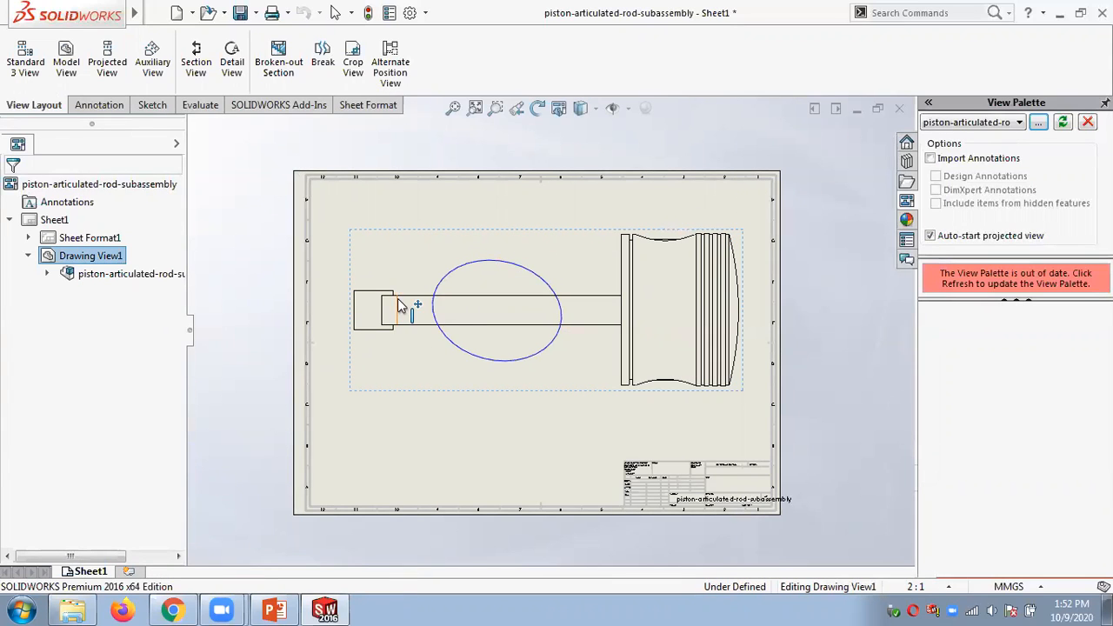
Switch to PowerPoint.
click(273, 611)
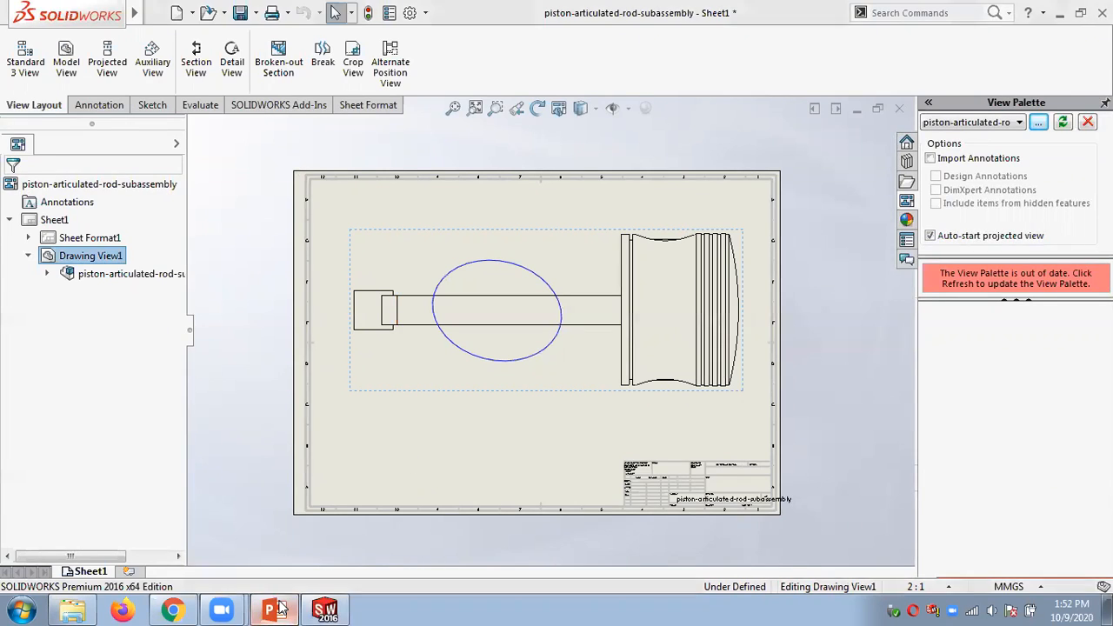
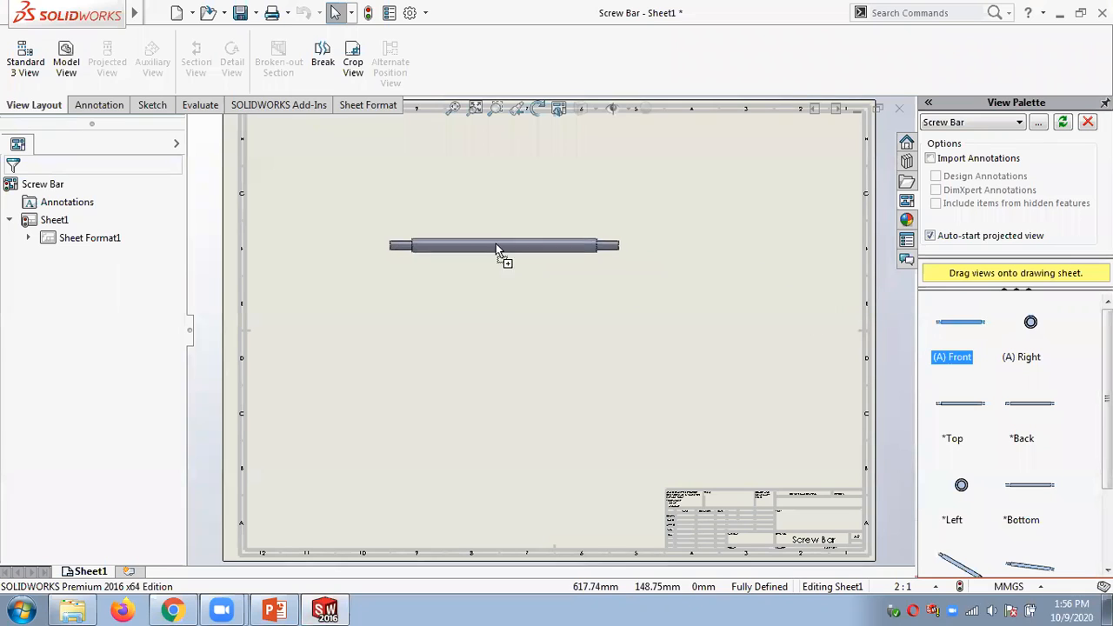
Place the front view of Screw Bar in the upper part of the sheet, without any projected views.
drag(514, 339, 517, 340)
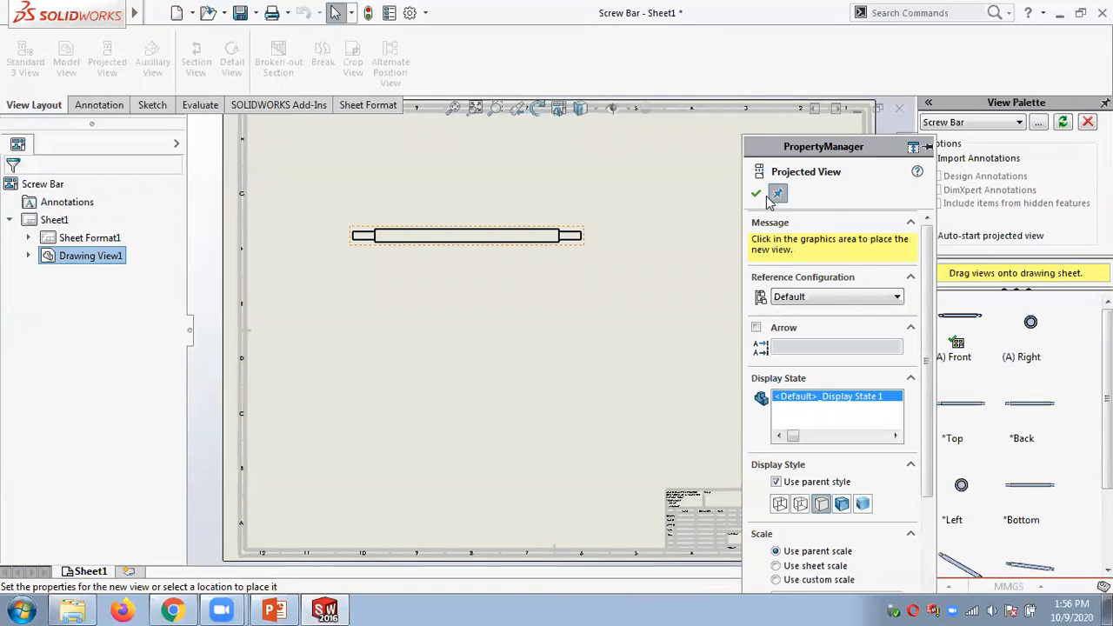
click(757, 193)
Examine the part files in the Figure_14-38 folder and leave the file browser without opening one.
click(1037, 121)
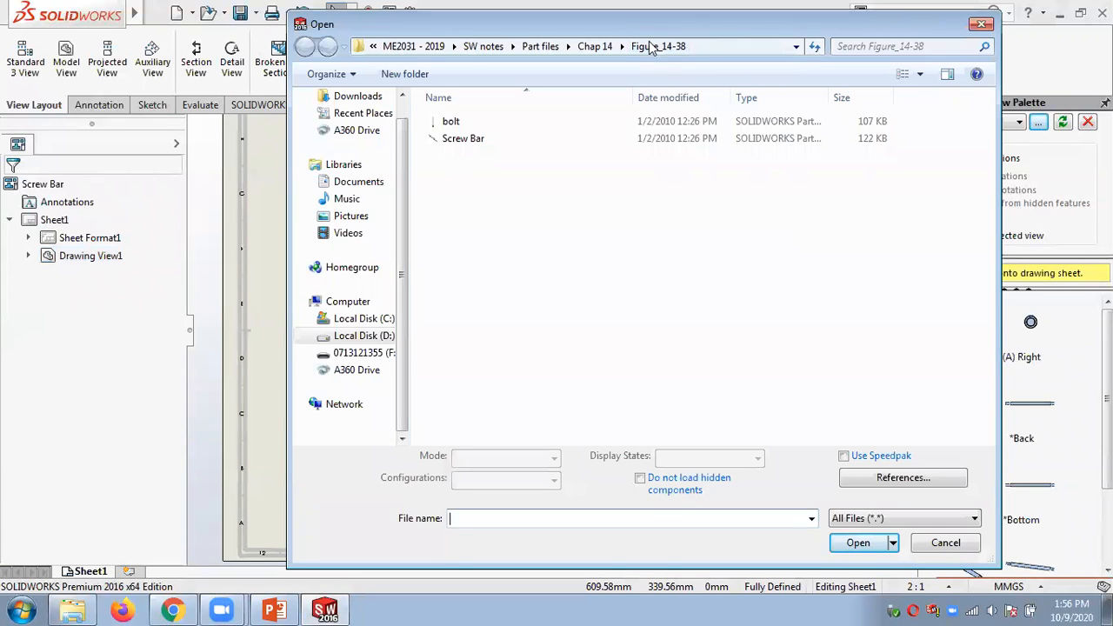
click(929, 546)
drag(957, 335, 469, 233)
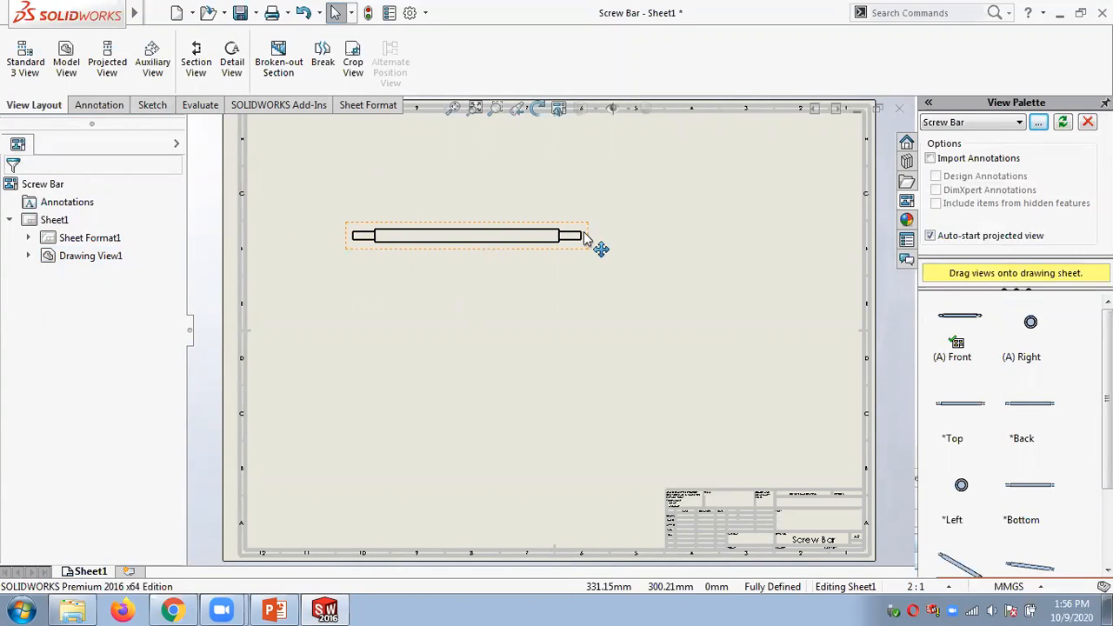
Dimension the screw bar's overall length between its two end edges, placing the dimension below the view.
click(110, 105)
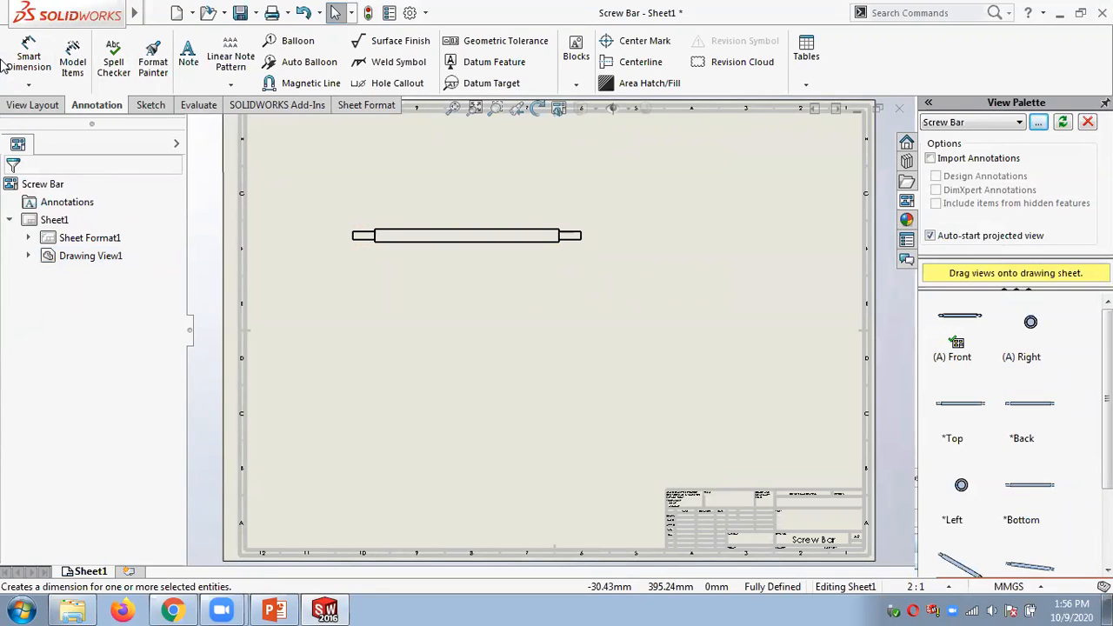
click(28, 86)
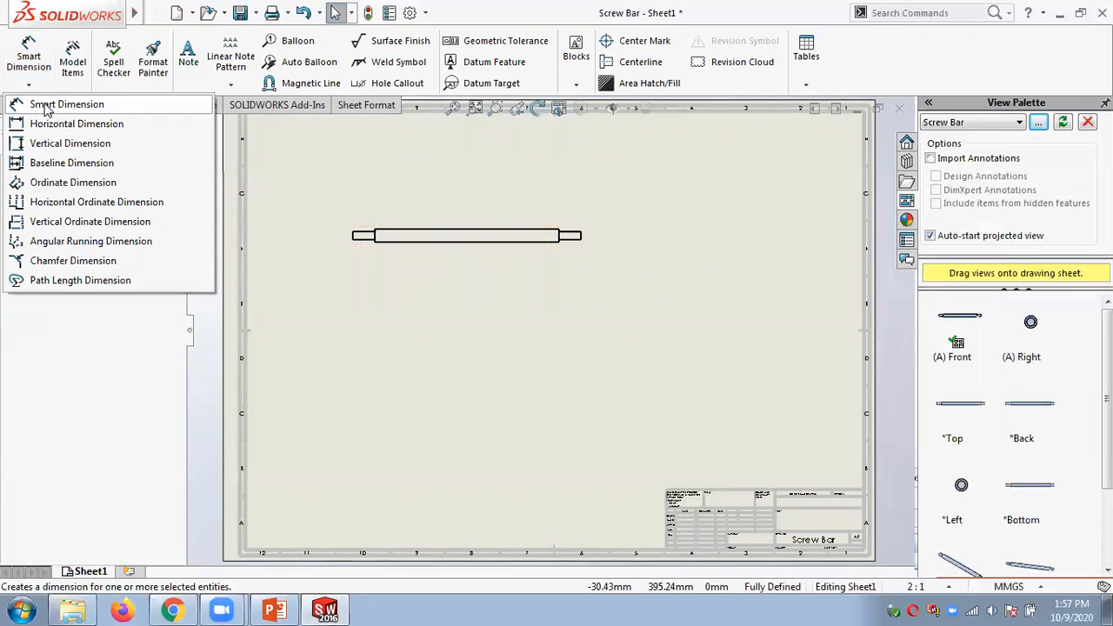
click(367, 275)
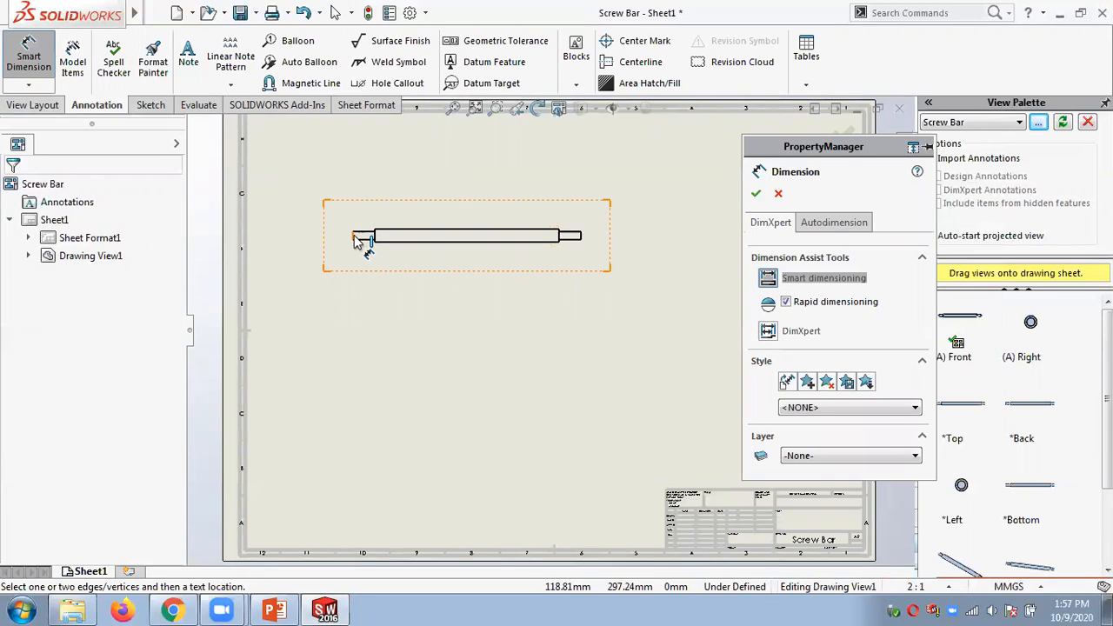
click(354, 236)
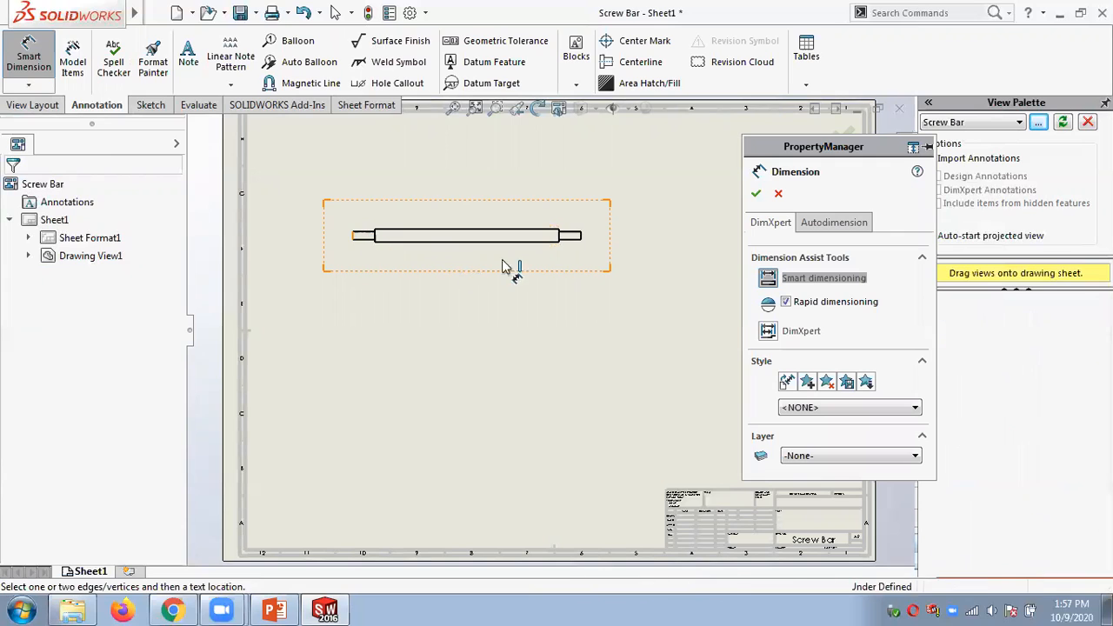
click(583, 240)
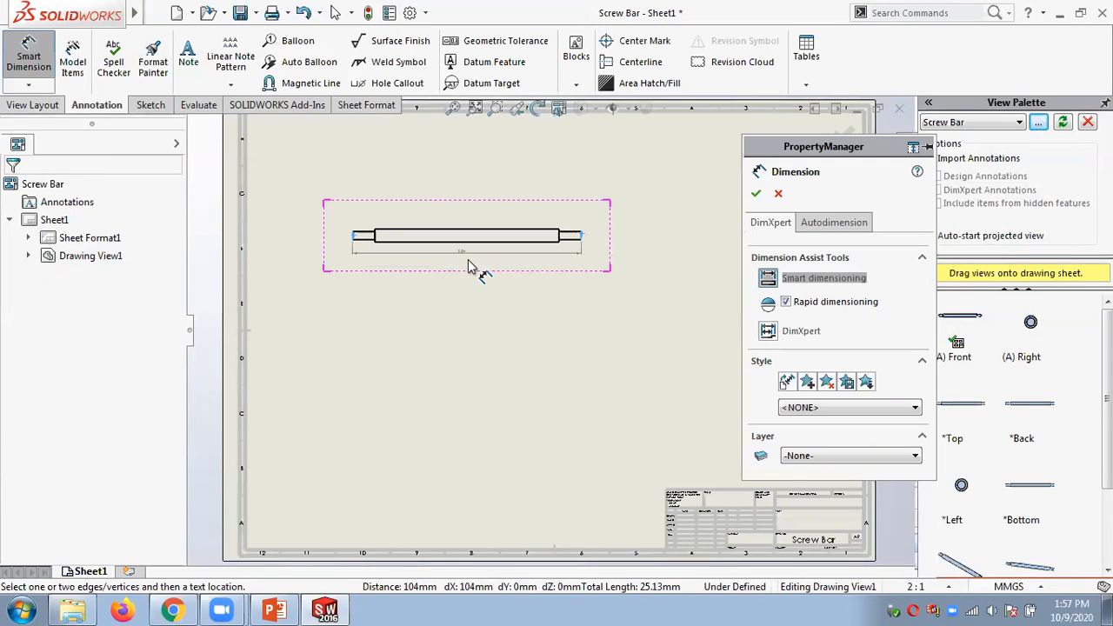
click(465, 264)
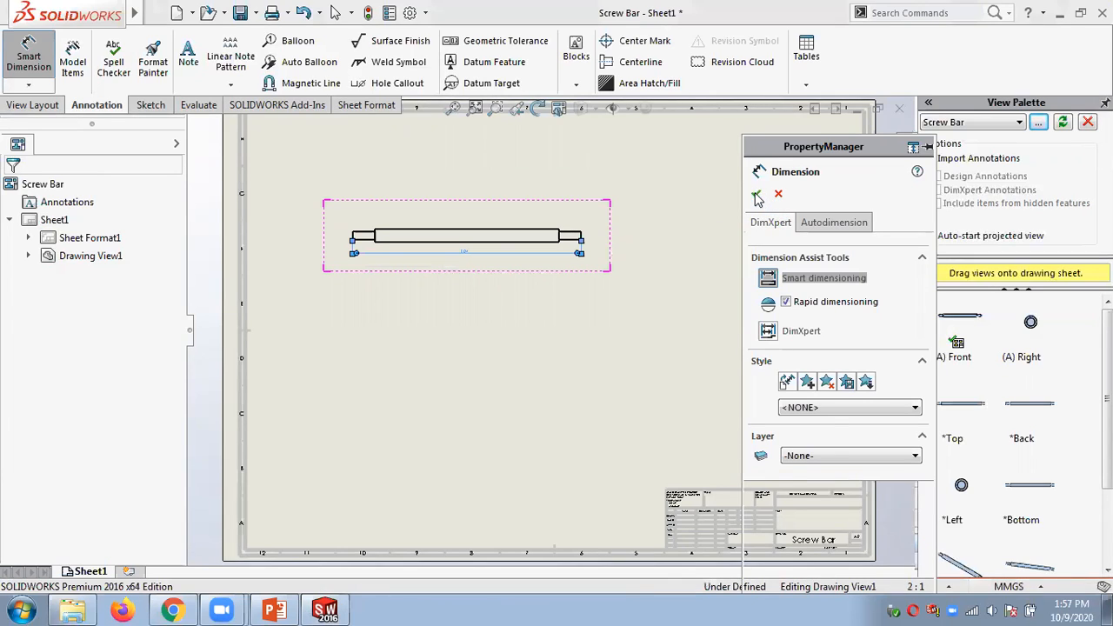
click(758, 197)
key(Escape)
Examine the screw bar's length dimension at close range and the available dimension types.
scroll(451, 260, up, 3)
scroll(522, 304, down, 5)
scroll(513, 291, down, 4)
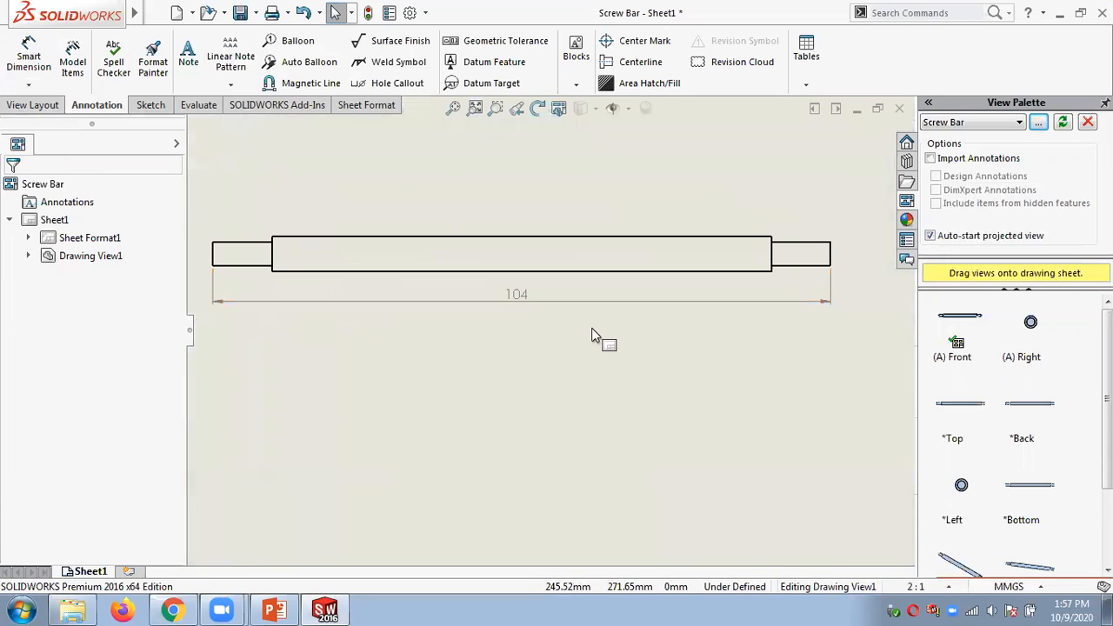
scroll(589, 336, up, 2)
scroll(589, 336, up, 2)
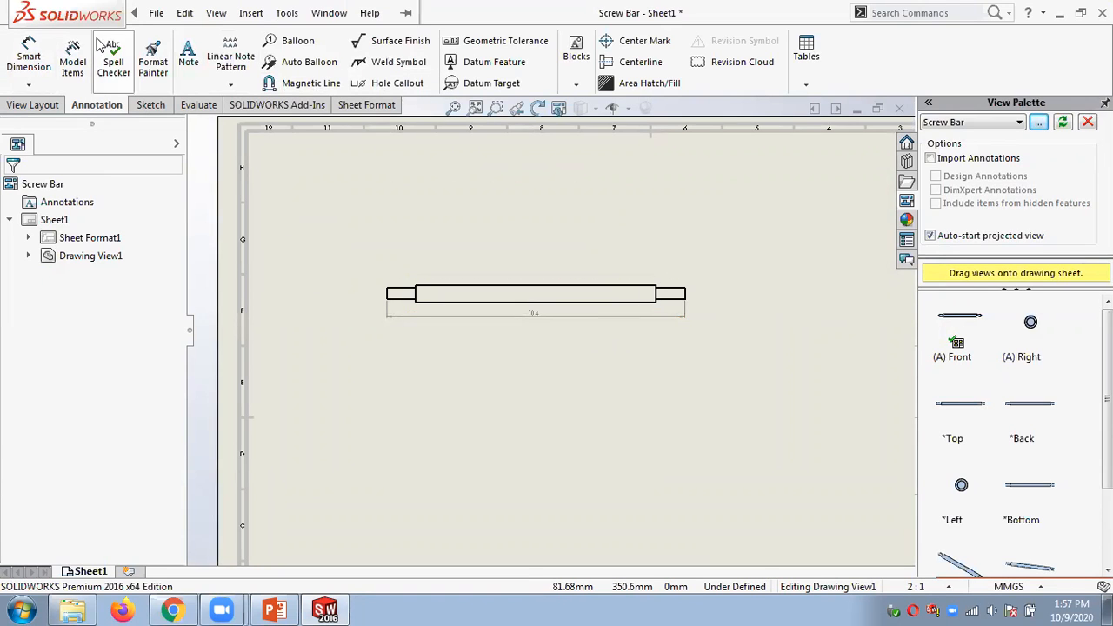
click(27, 86)
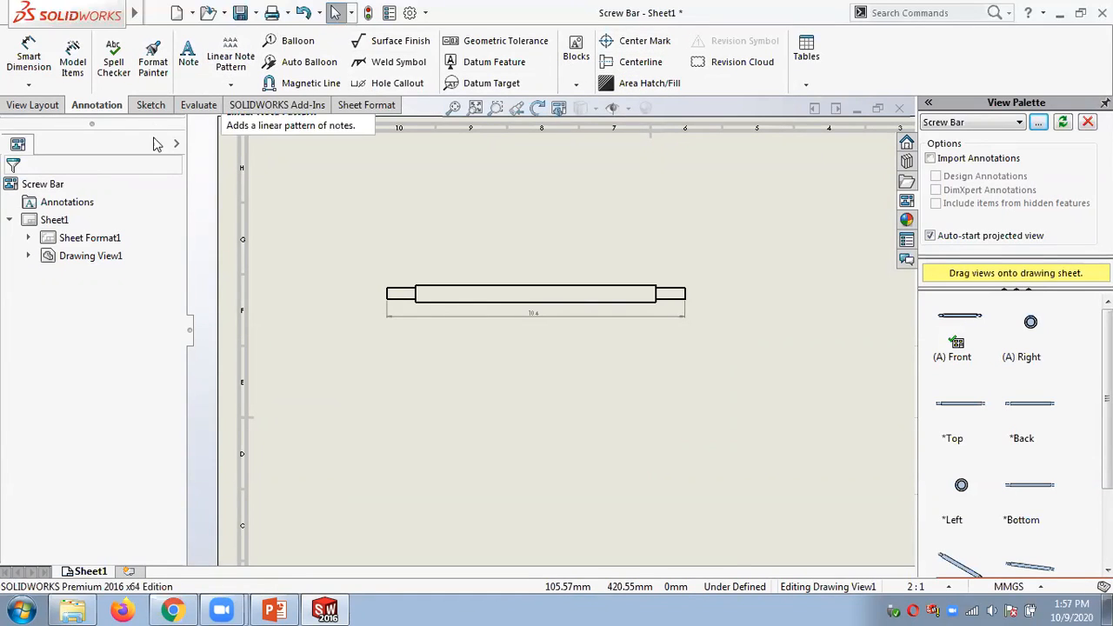
scroll(544, 324, down, 1)
scroll(514, 328, down, 4)
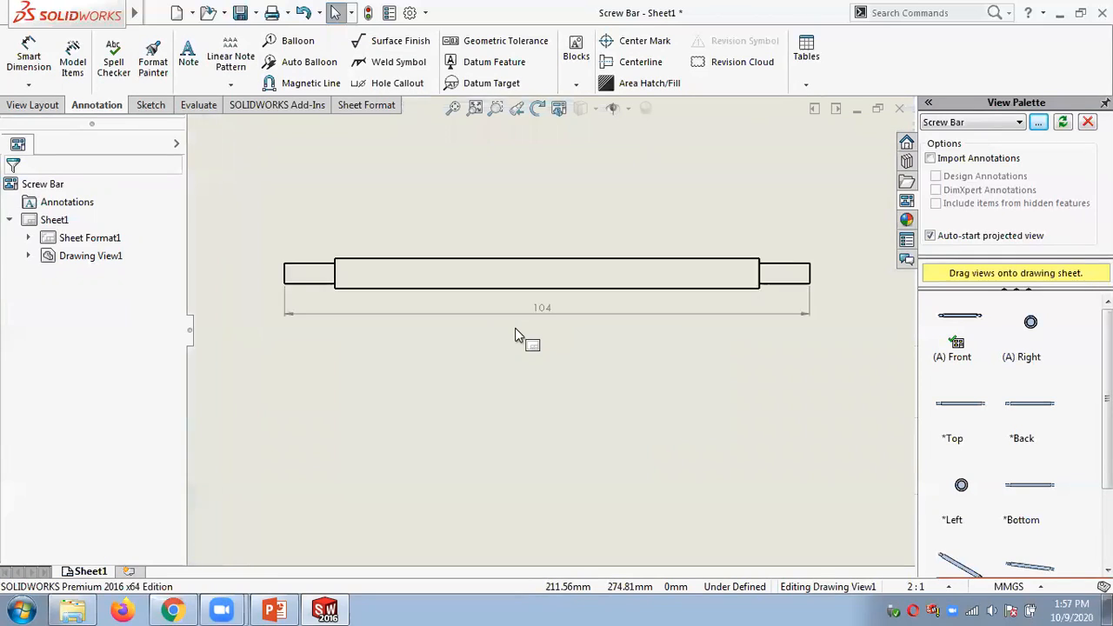
scroll(551, 342, up, 5)
scroll(551, 348, up, 1)
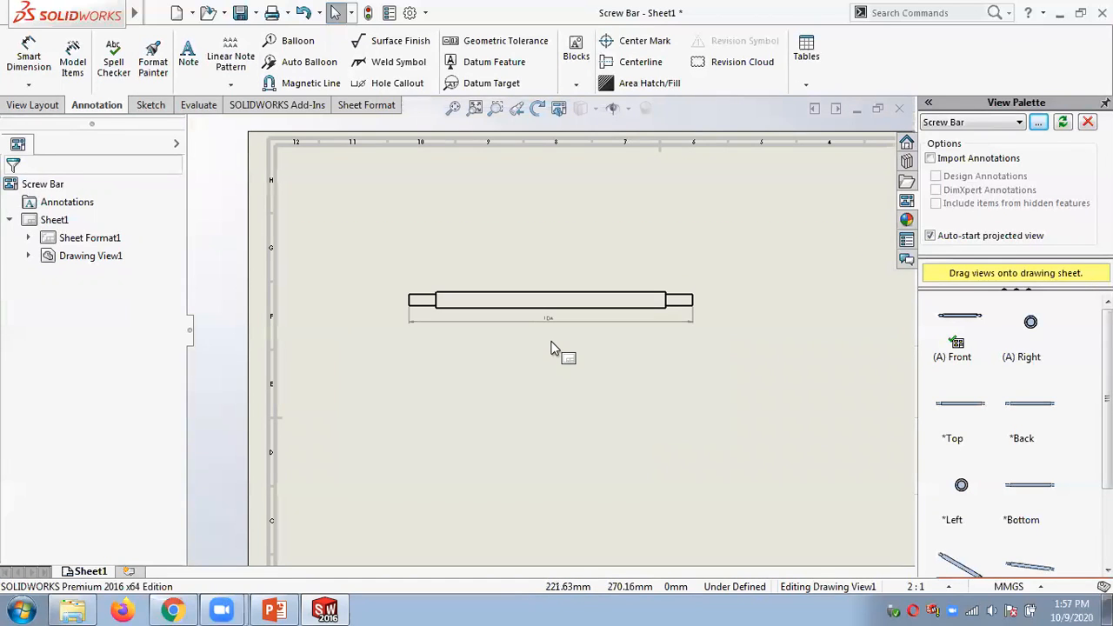
Start a broken view of the Screw Bar front view, try the curve and straight break lines, and select Zig Zag Cut.
click(32, 105)
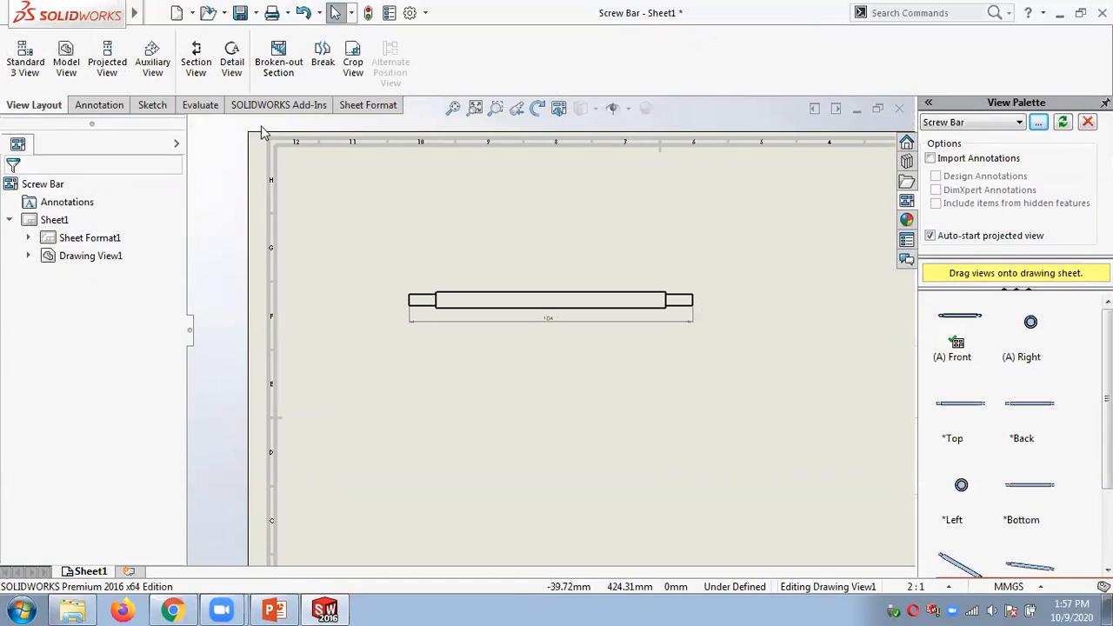
click(324, 63)
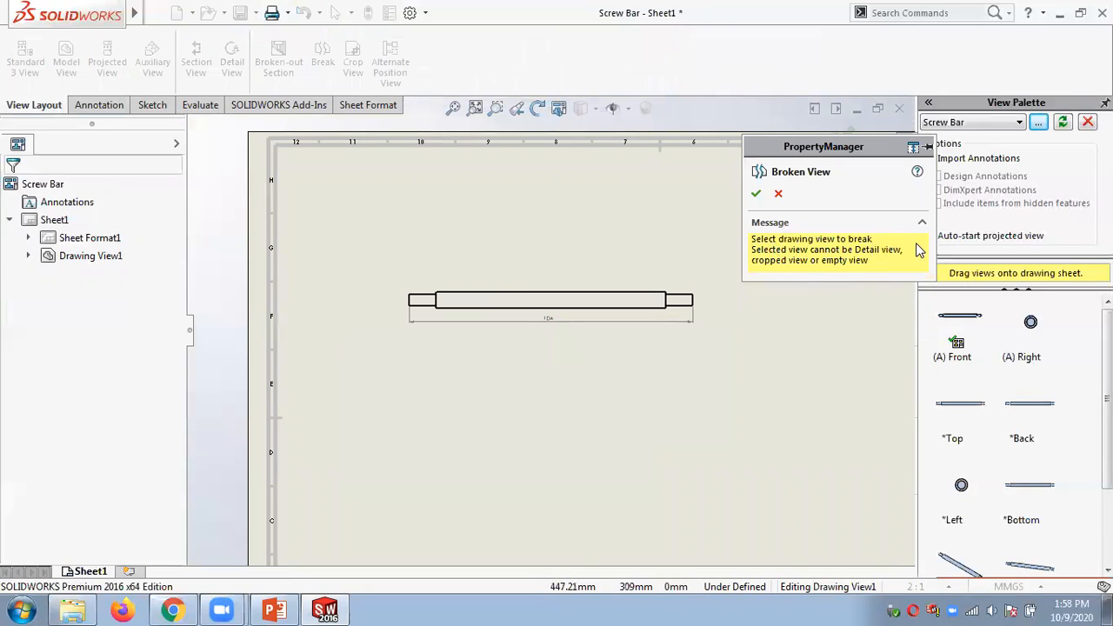
click(570, 299)
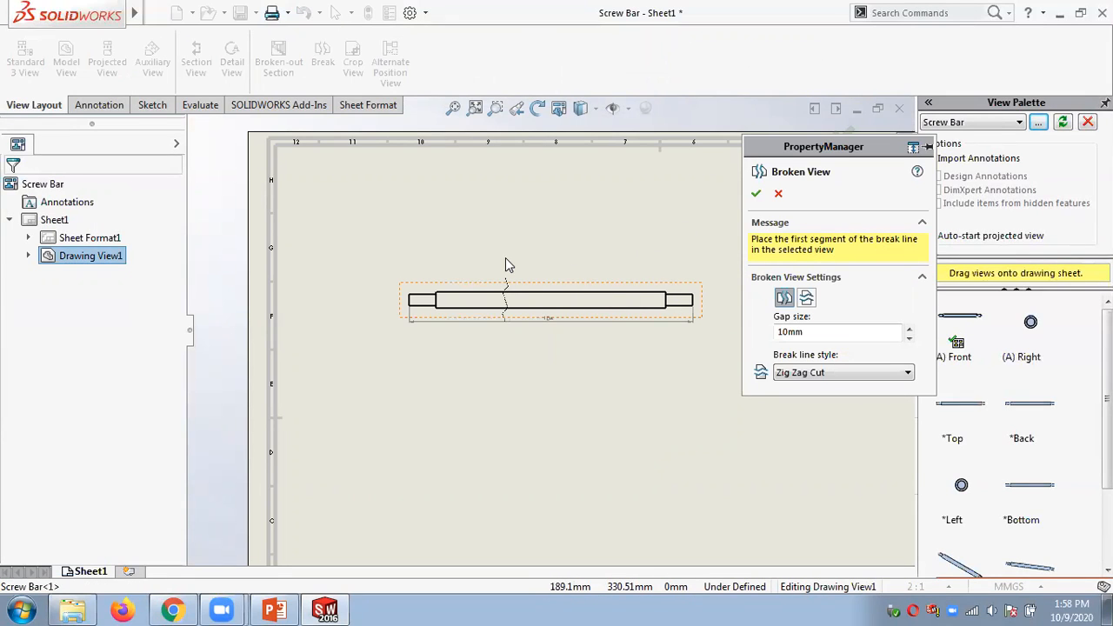
click(789, 372)
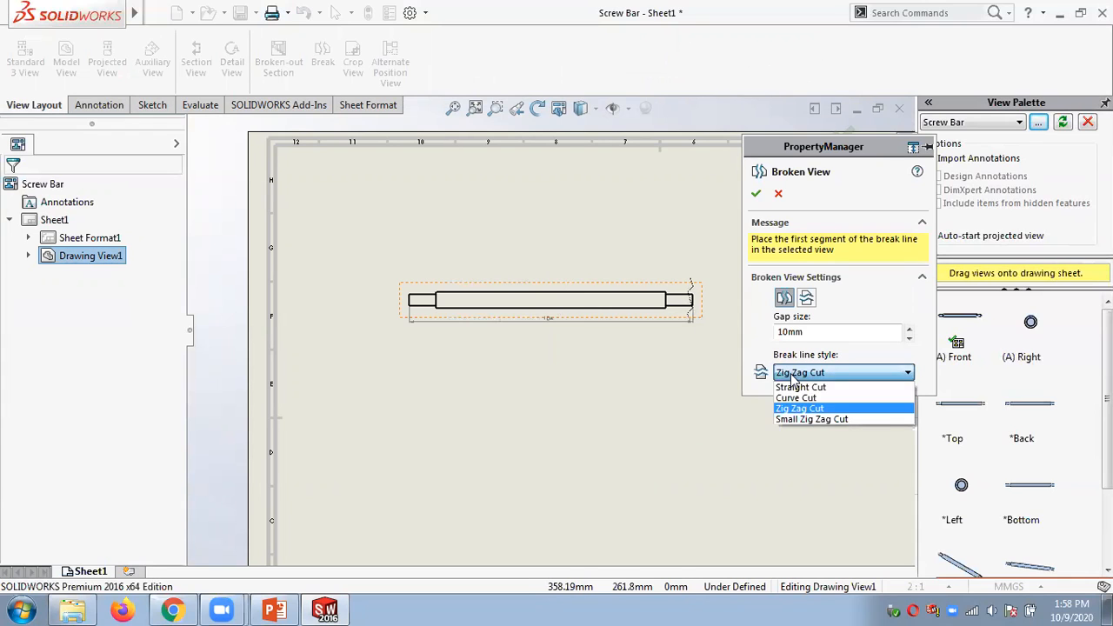
click(796, 397)
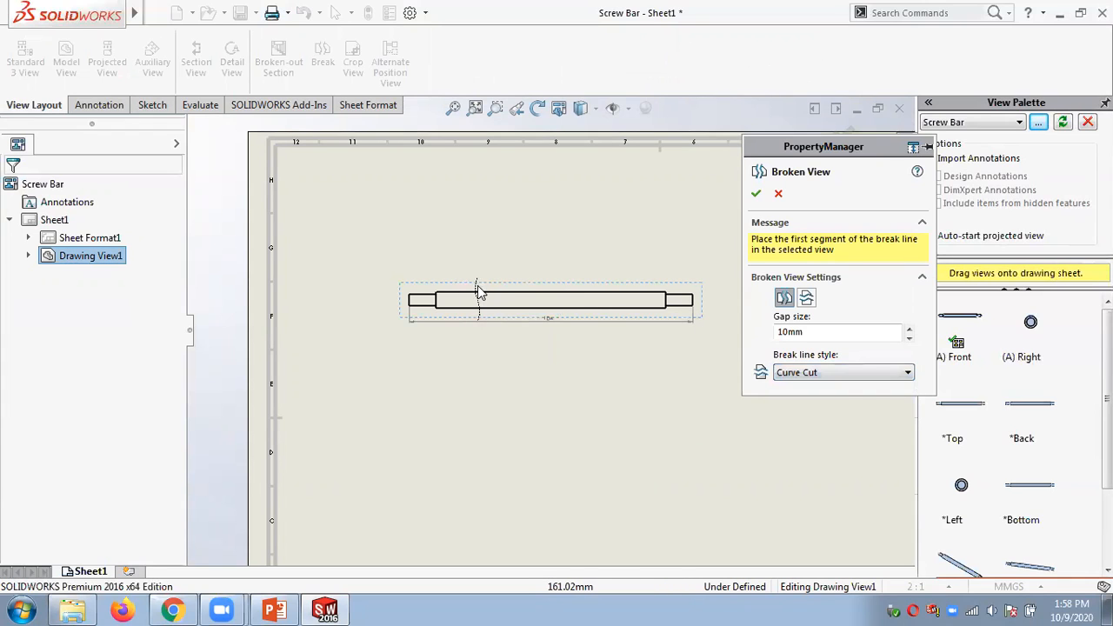
click(781, 374)
click(793, 386)
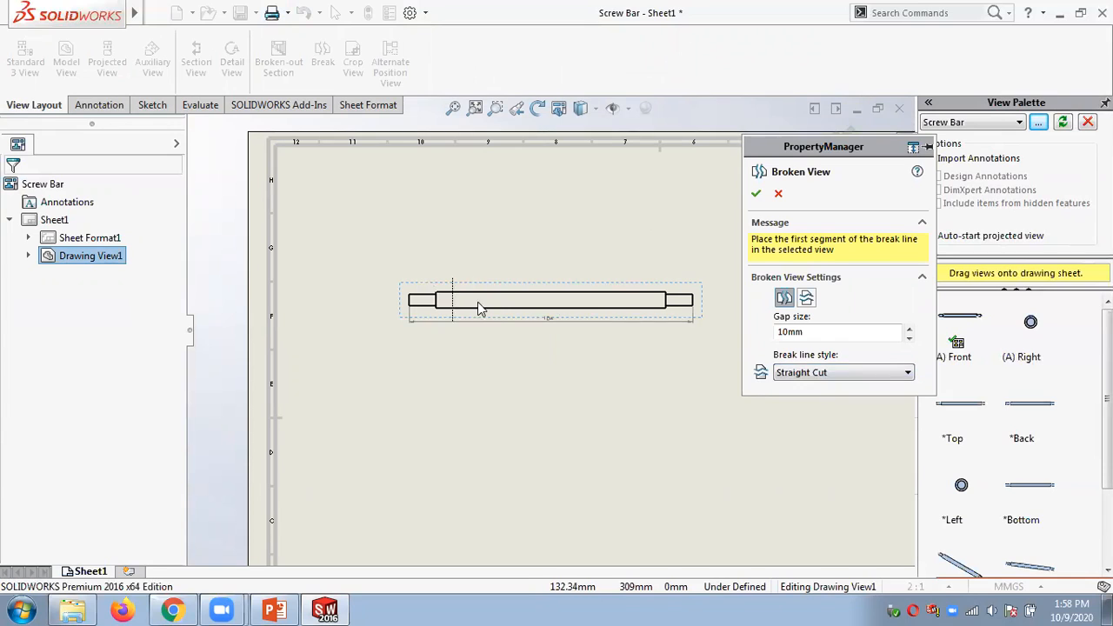
click(798, 375)
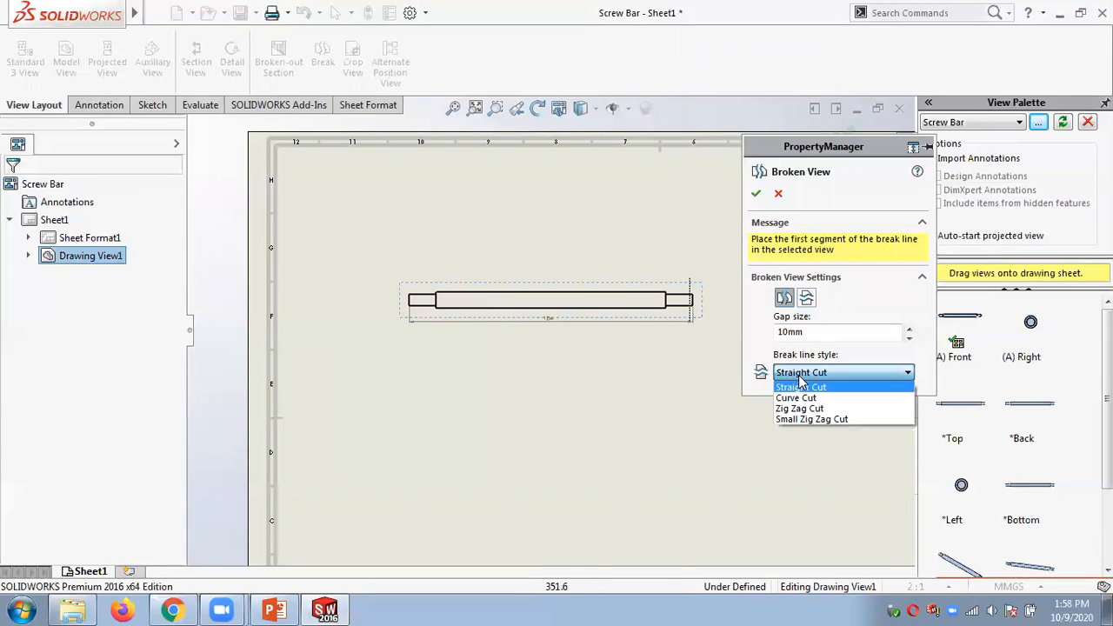
click(801, 413)
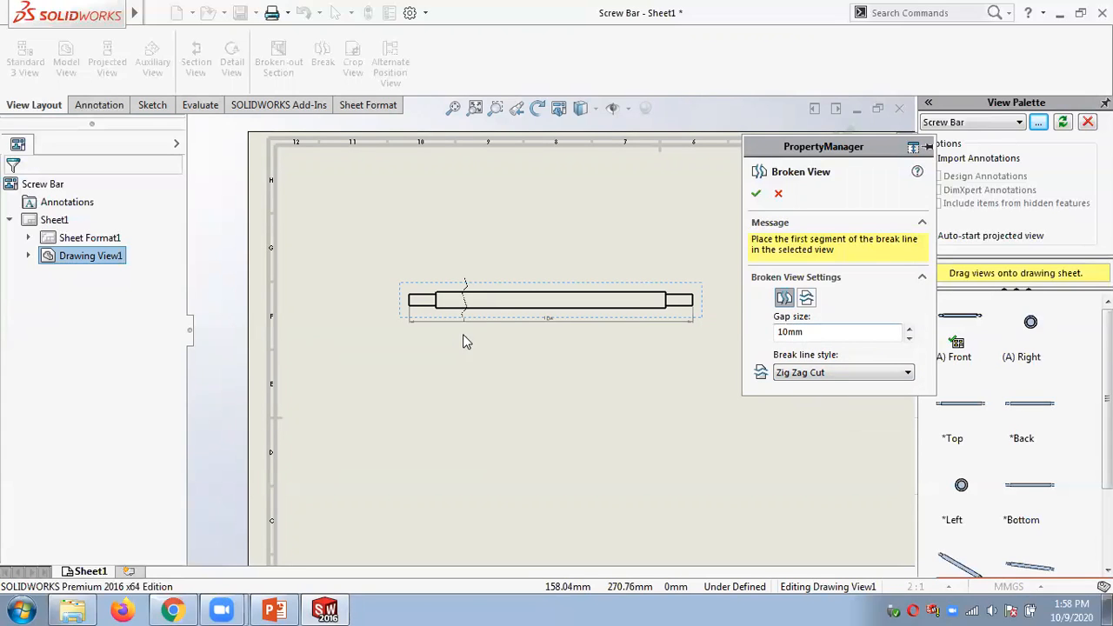
Break the front view at three places along the bar's thick body, using zig zag break lines with 10 mm gaps.
click(492, 308)
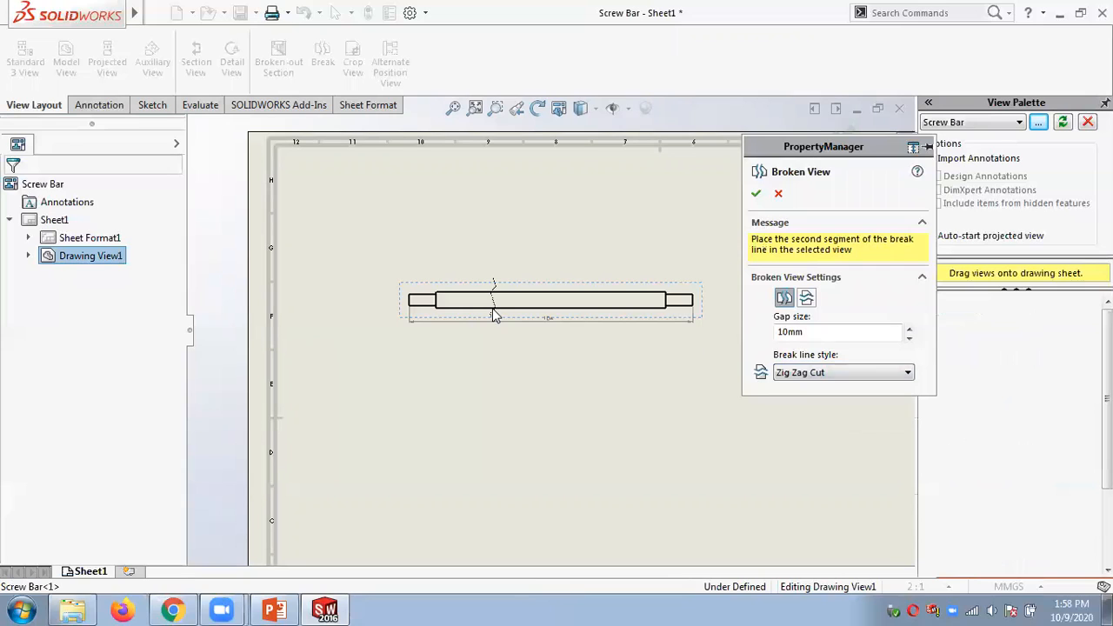
click(594, 308)
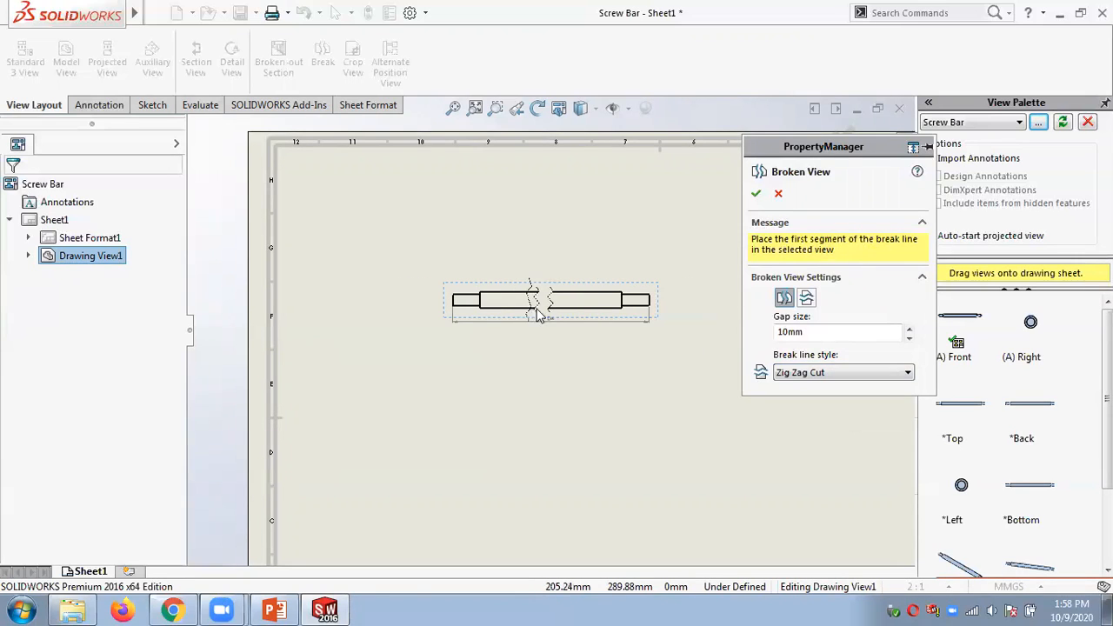
scroll(541, 316, down, 4)
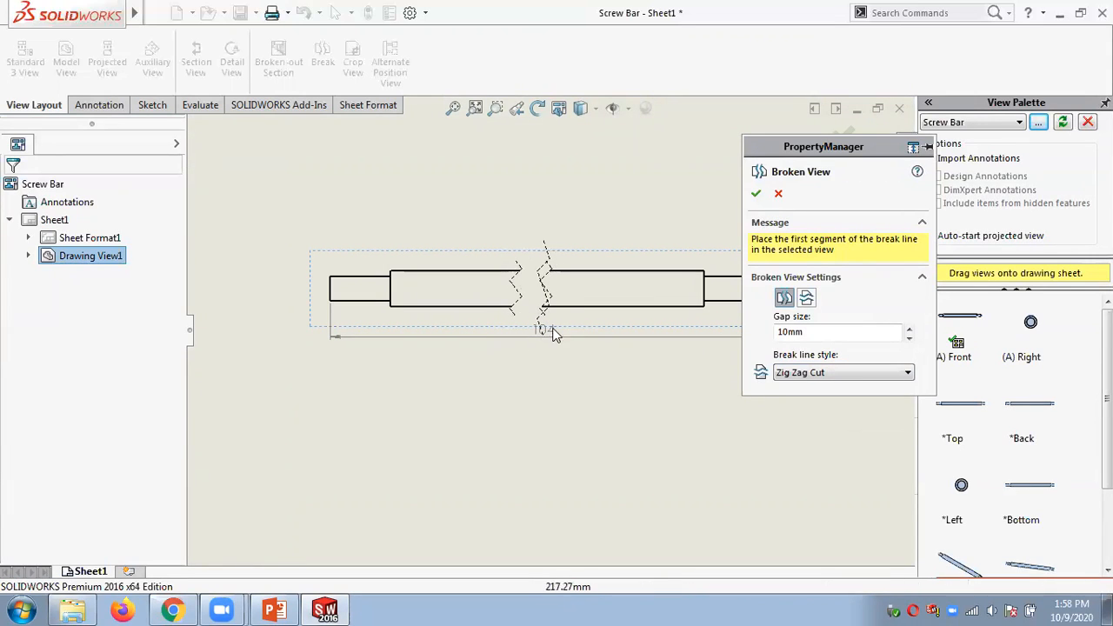
click(612, 314)
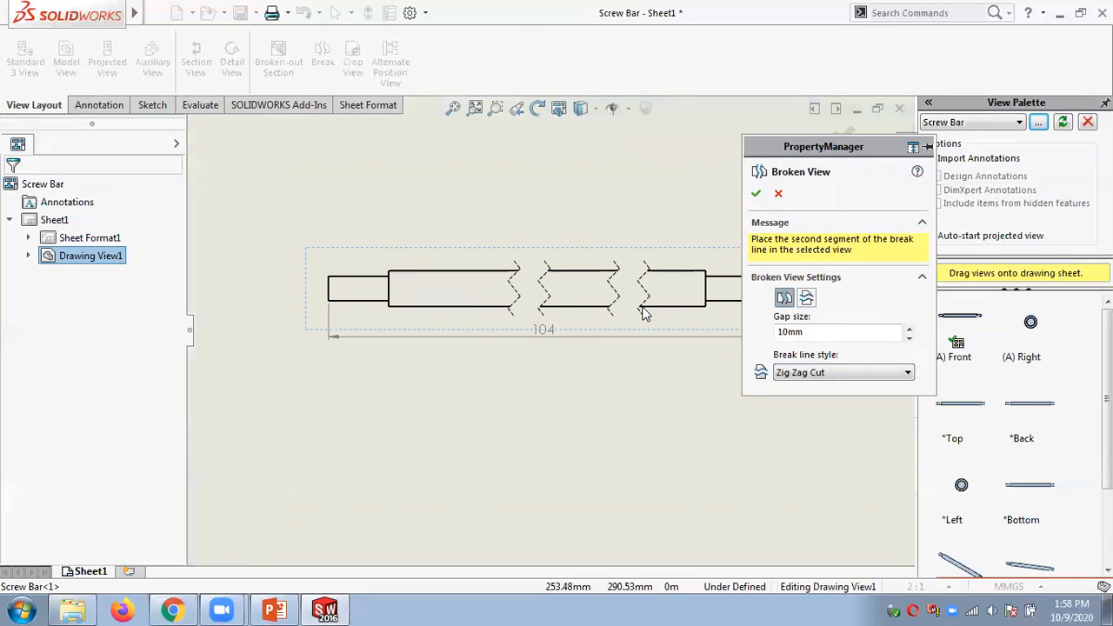
click(568, 401)
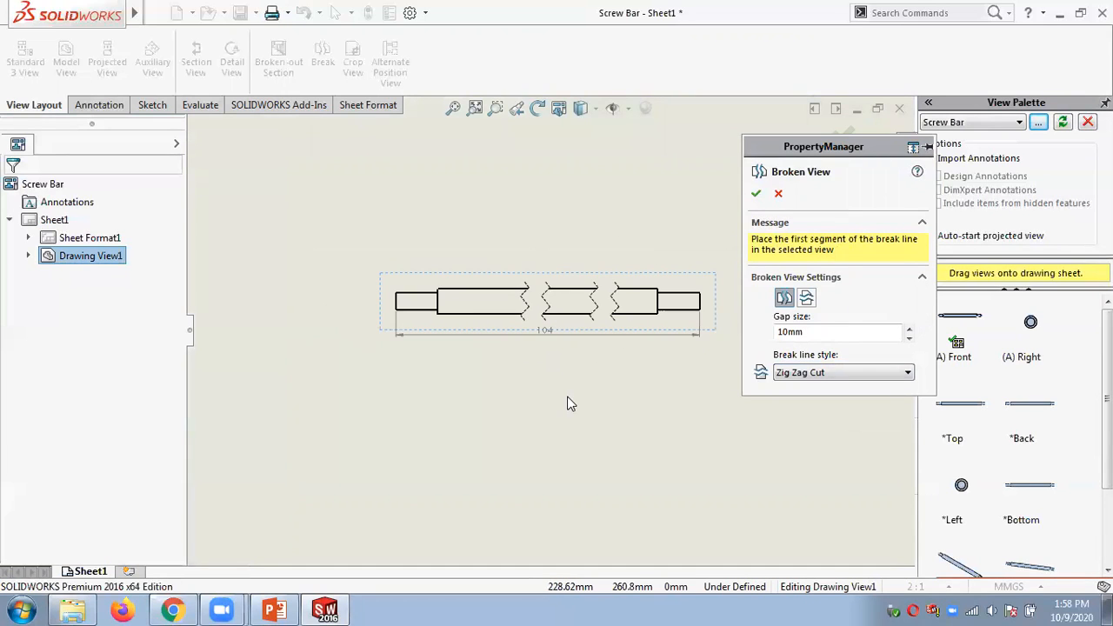
click(468, 315)
click(476, 315)
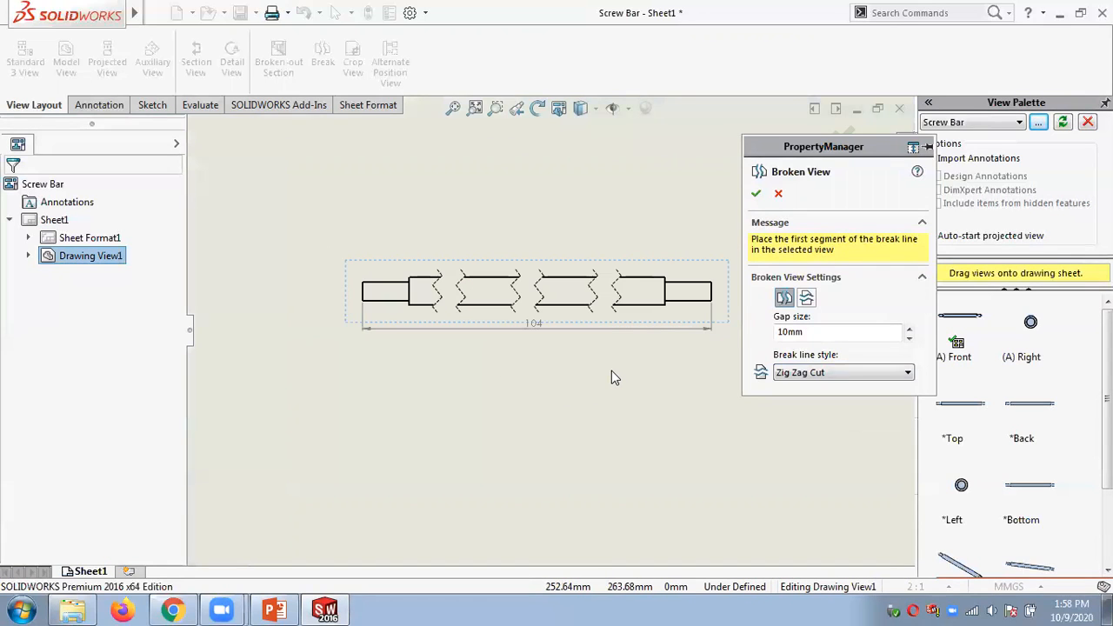
key(Return)
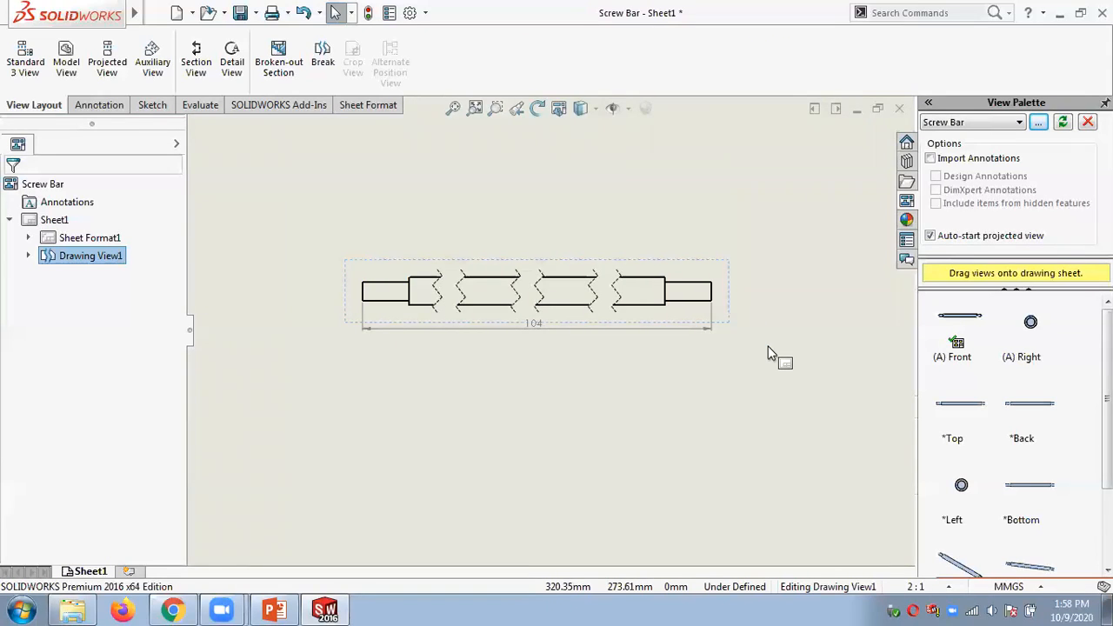
Place the Top view of Screw Bar on the sheet, just above the broken front view.
scroll(768, 346, up, 2)
scroll(768, 346, up, 2)
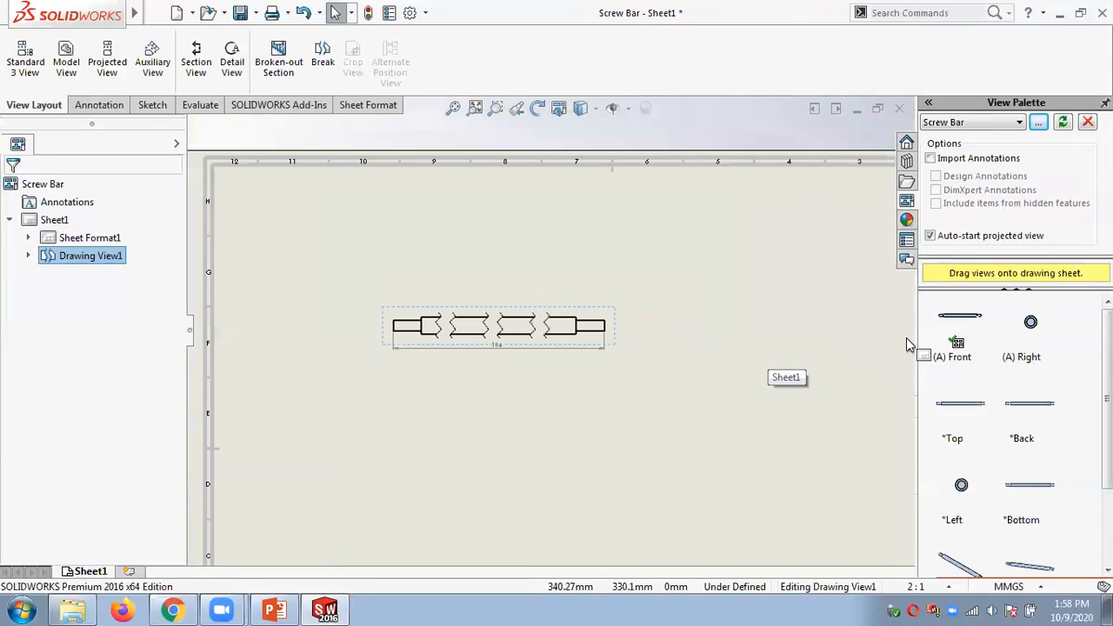
drag(947, 416, 515, 268)
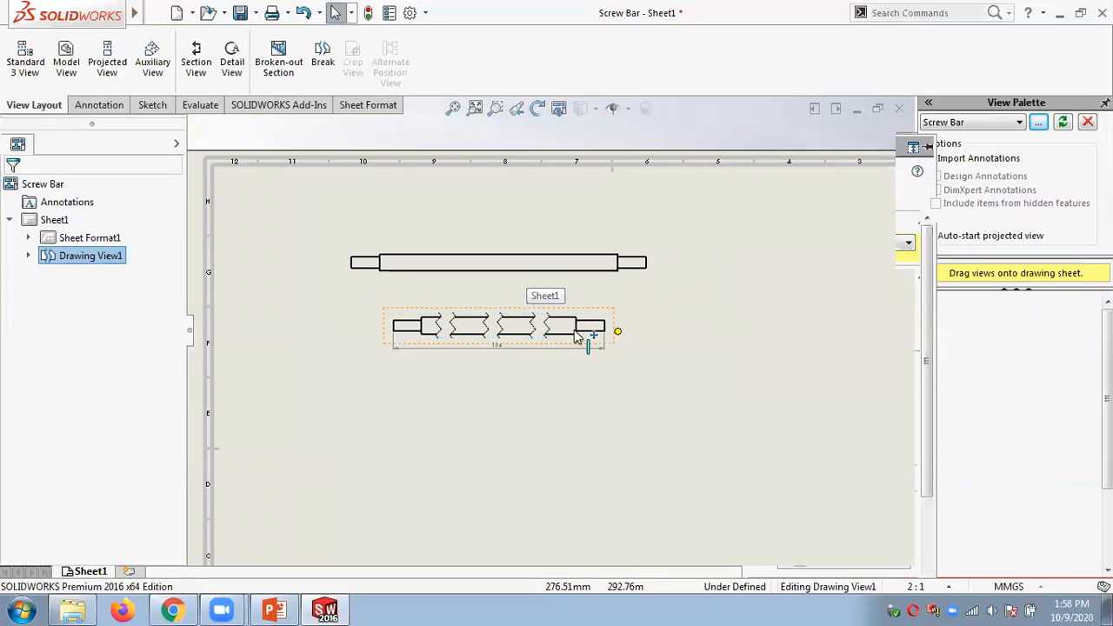
Dimension the overall length of the bar in the top view between its two end edges, placing the dimension above the view.
click(104, 106)
click(29, 86)
click(43, 102)
click(350, 264)
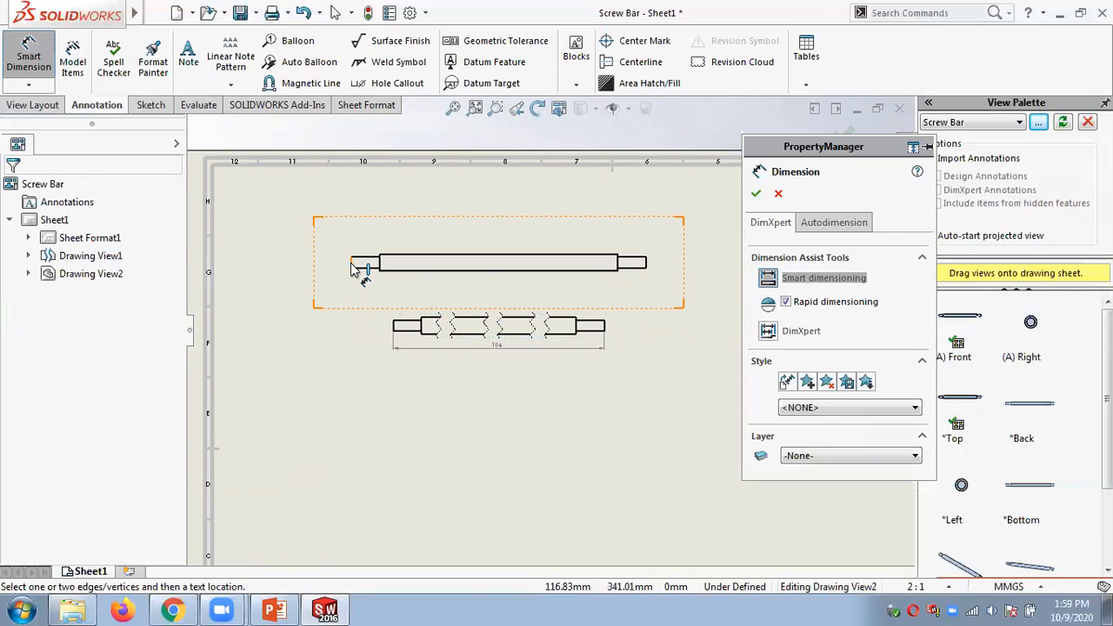
click(647, 264)
click(511, 236)
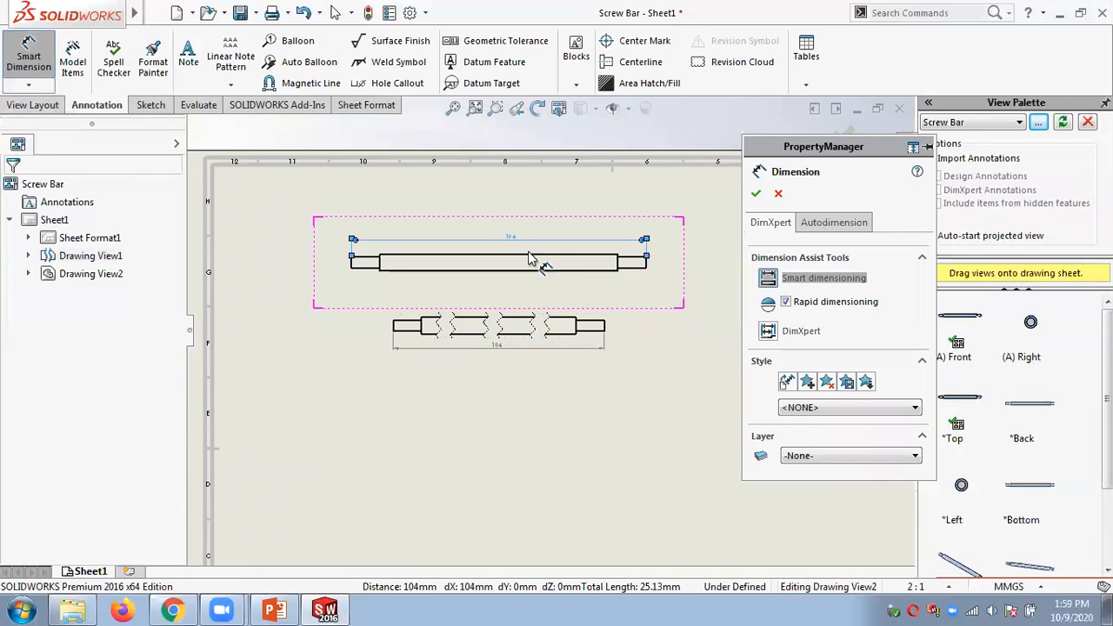
click(754, 197)
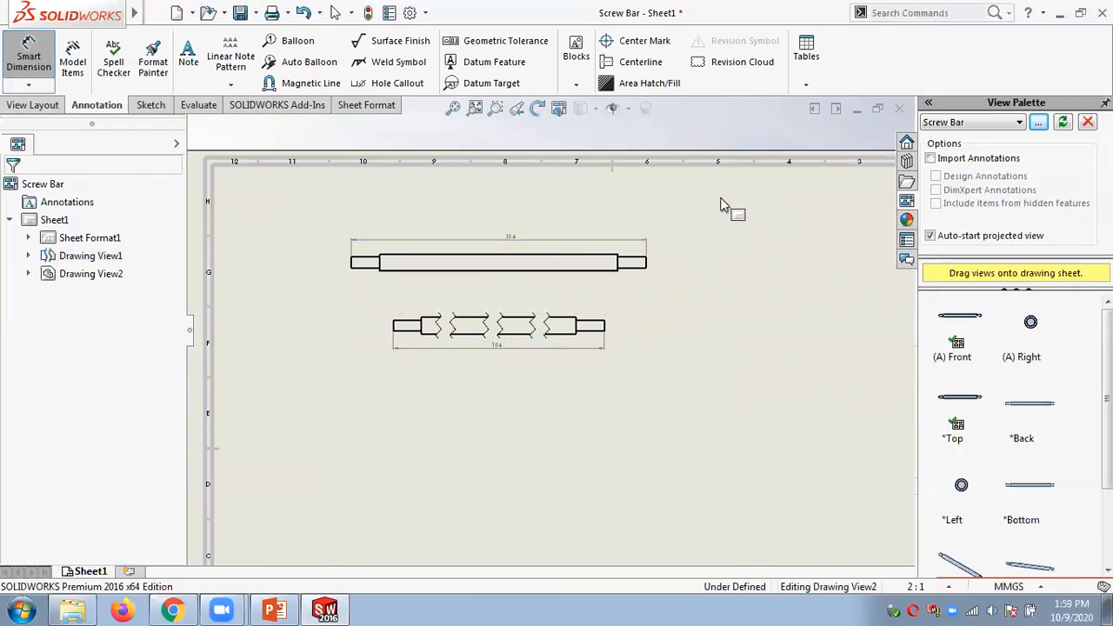
Break the top view at two places along the bar's body, using Curve Cut break lines with a 20 mm gap.
scroll(545, 253, down, 4)
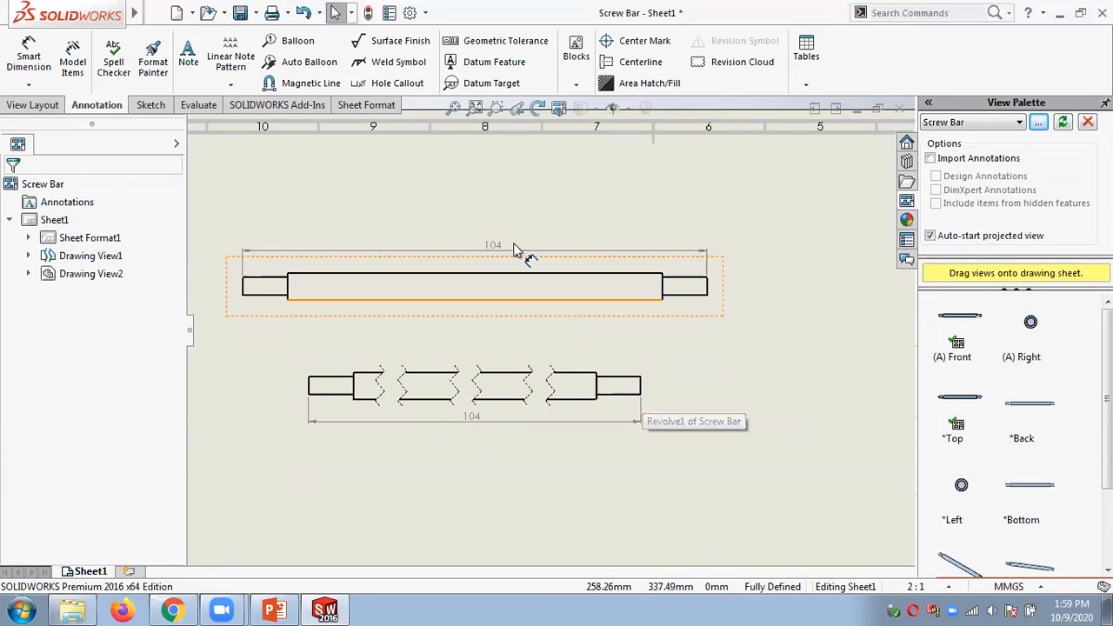
click(34, 105)
click(330, 69)
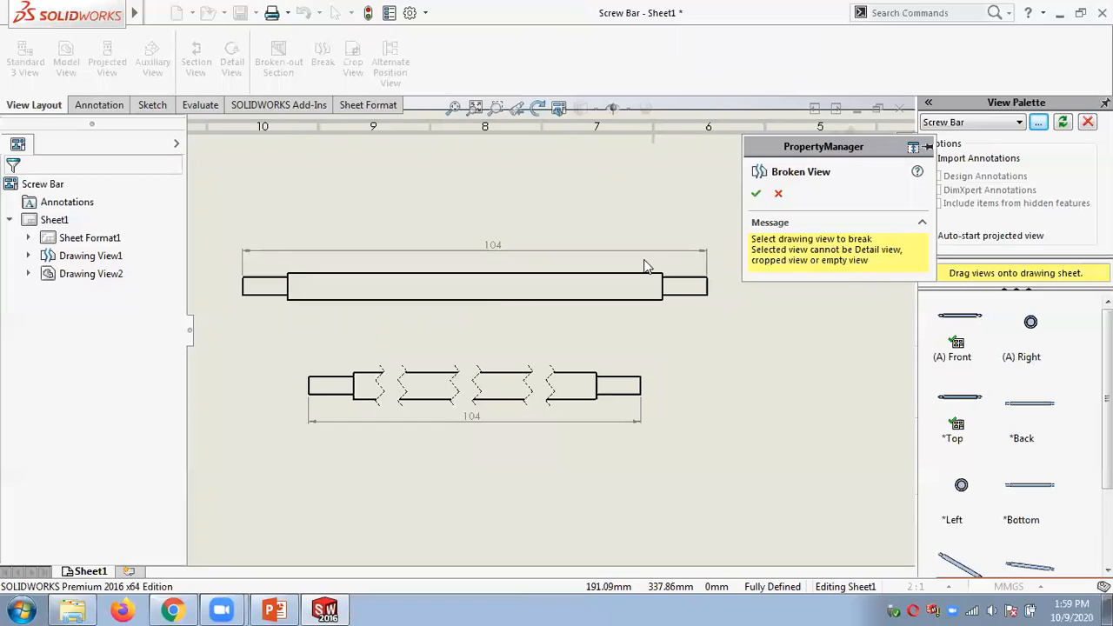
click(524, 281)
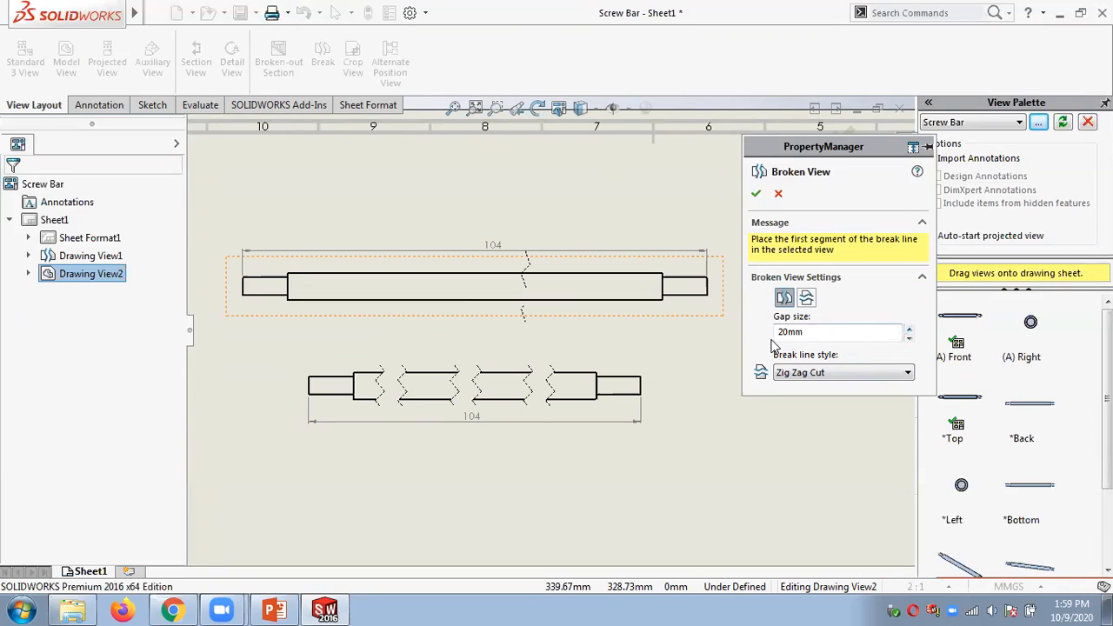
click(792, 372)
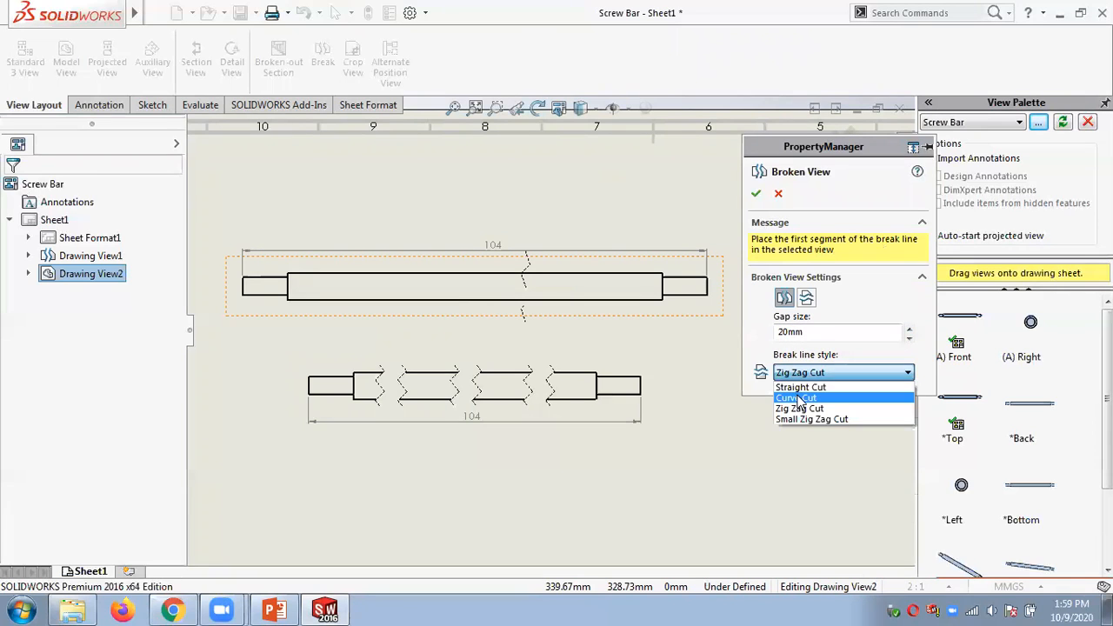
click(782, 398)
click(339, 294)
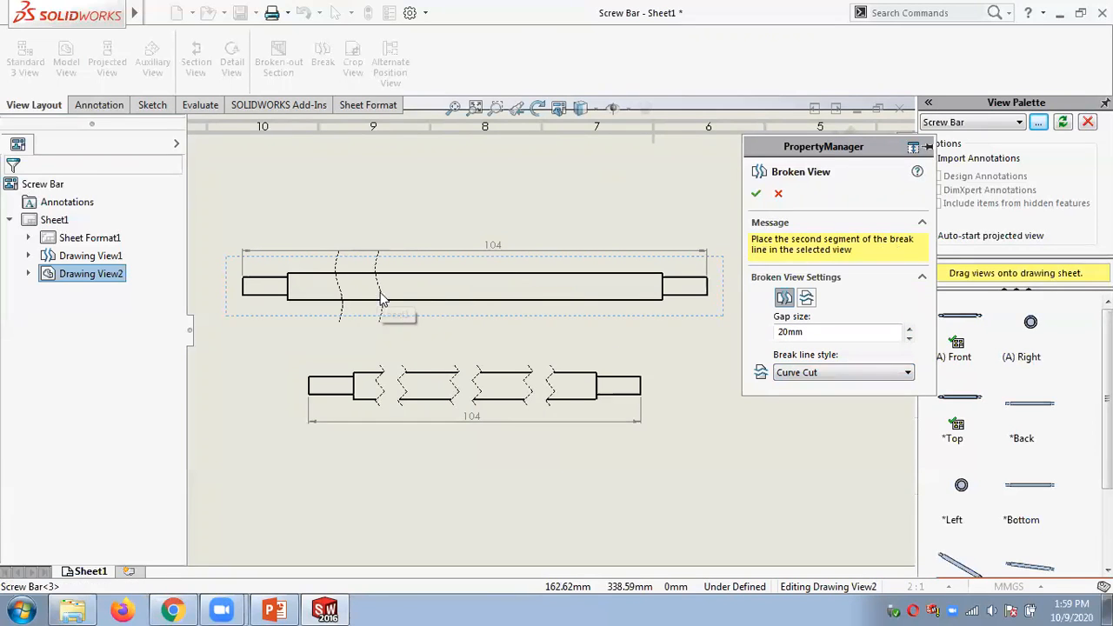
click(449, 304)
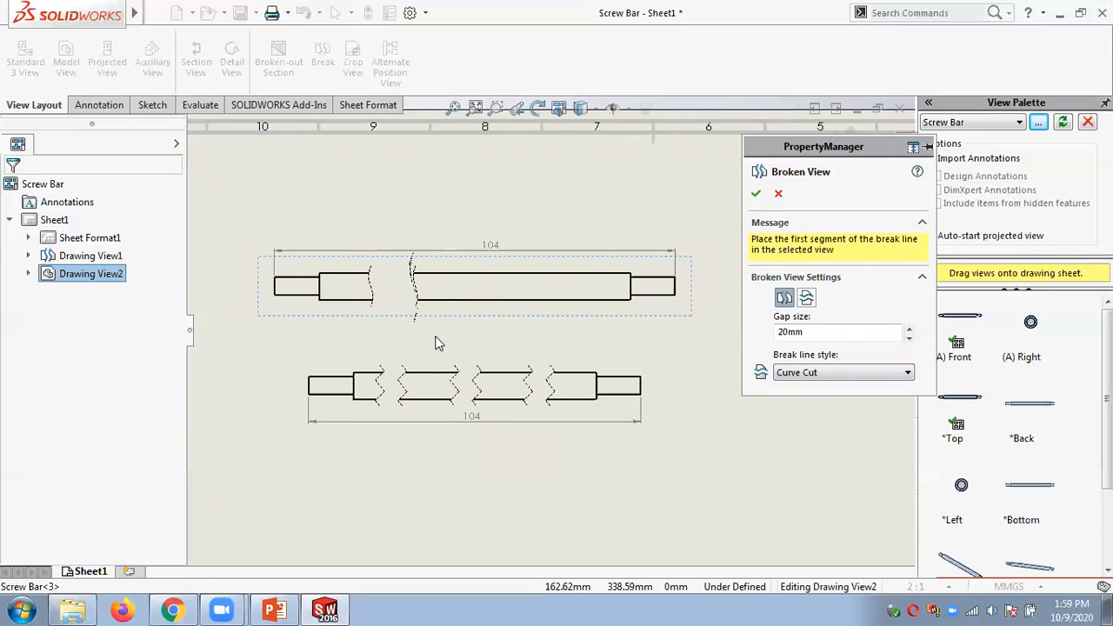
click(470, 296)
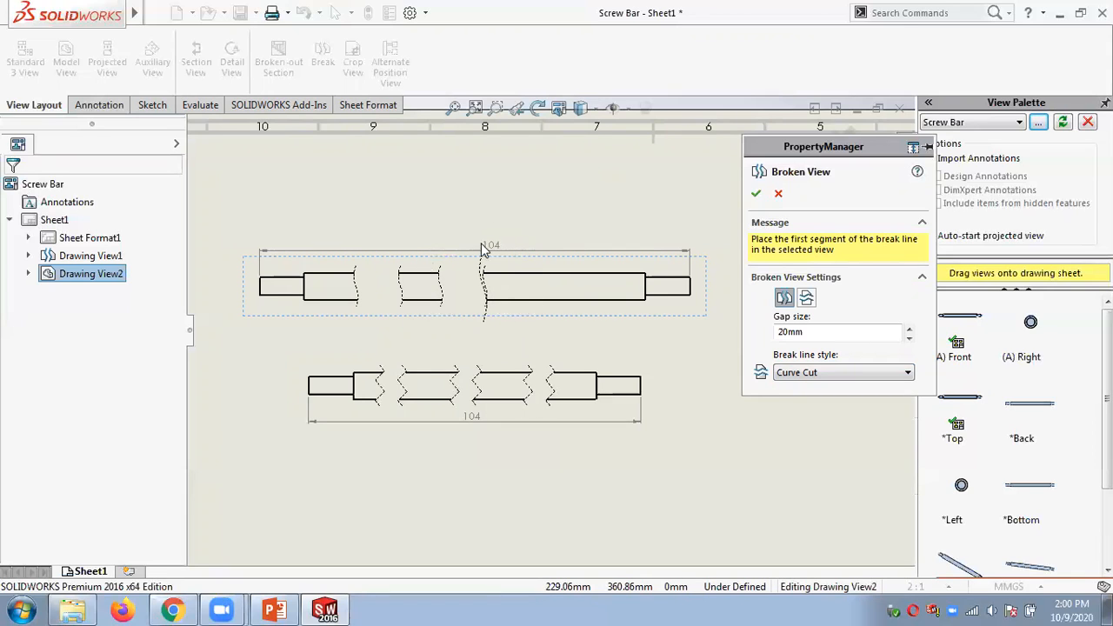
click(760, 195)
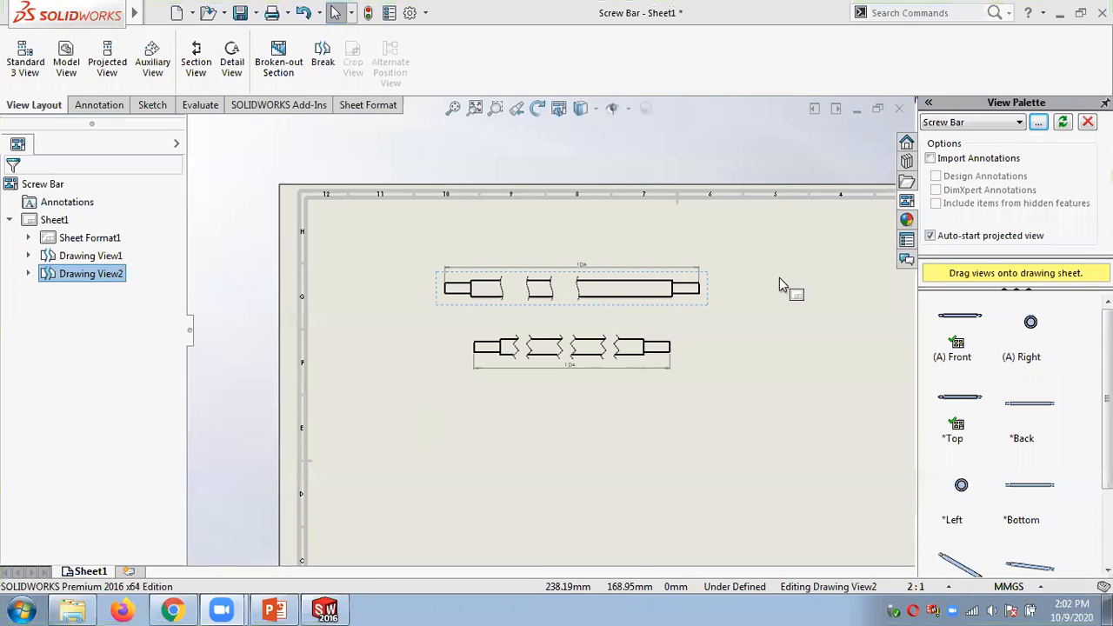
Switch to PowerPoint to review the Generating Alternate Position View slide, and return to the SOLIDWORKS drawing.
click(266, 608)
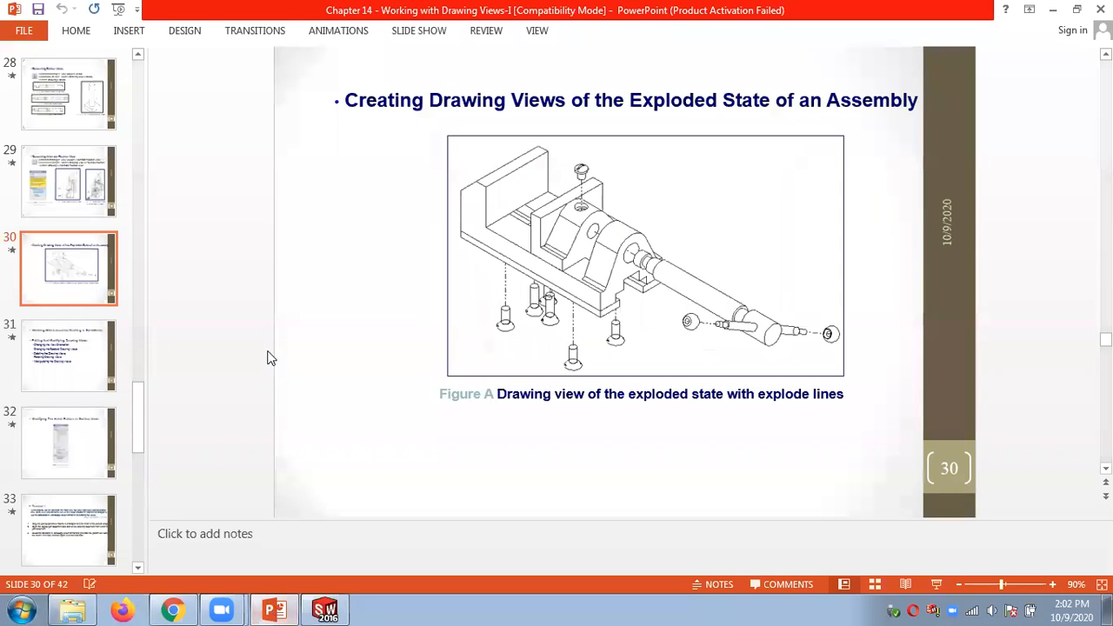
key(Up)
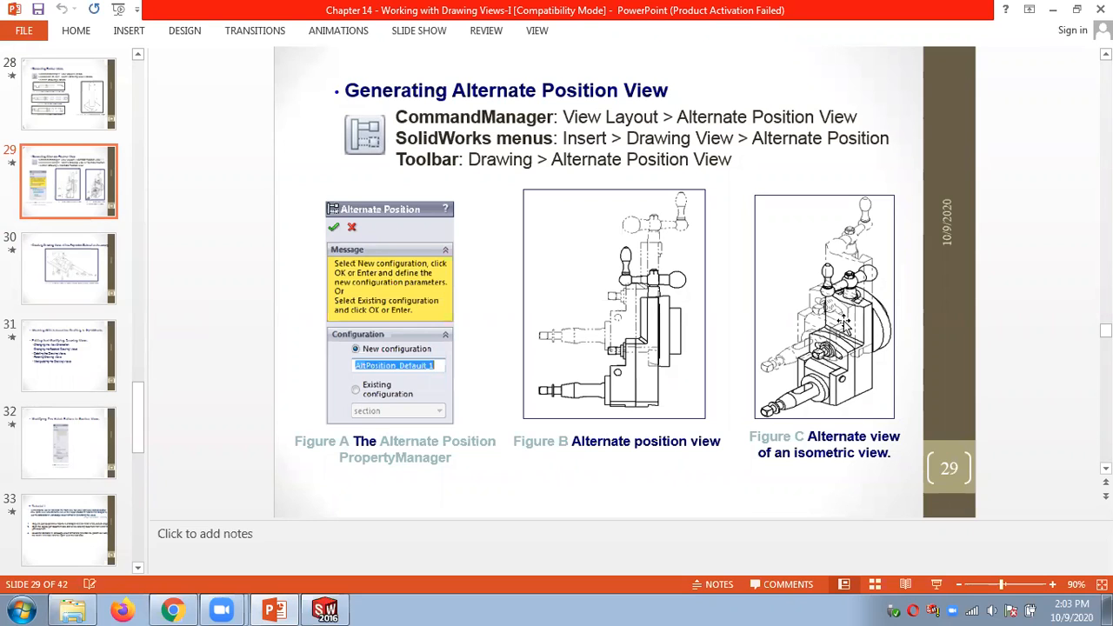
click(325, 610)
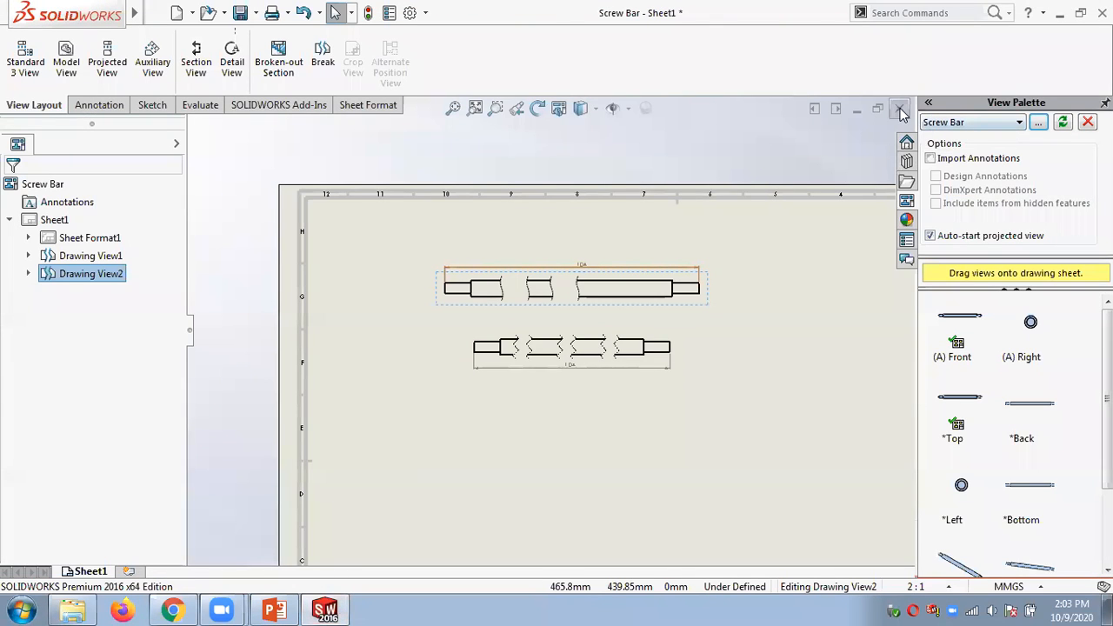
Delete the front view's length dimension and both broken Screw Bar views from the sheet.
scroll(662, 382, down, 1)
scroll(662, 381, up, 3)
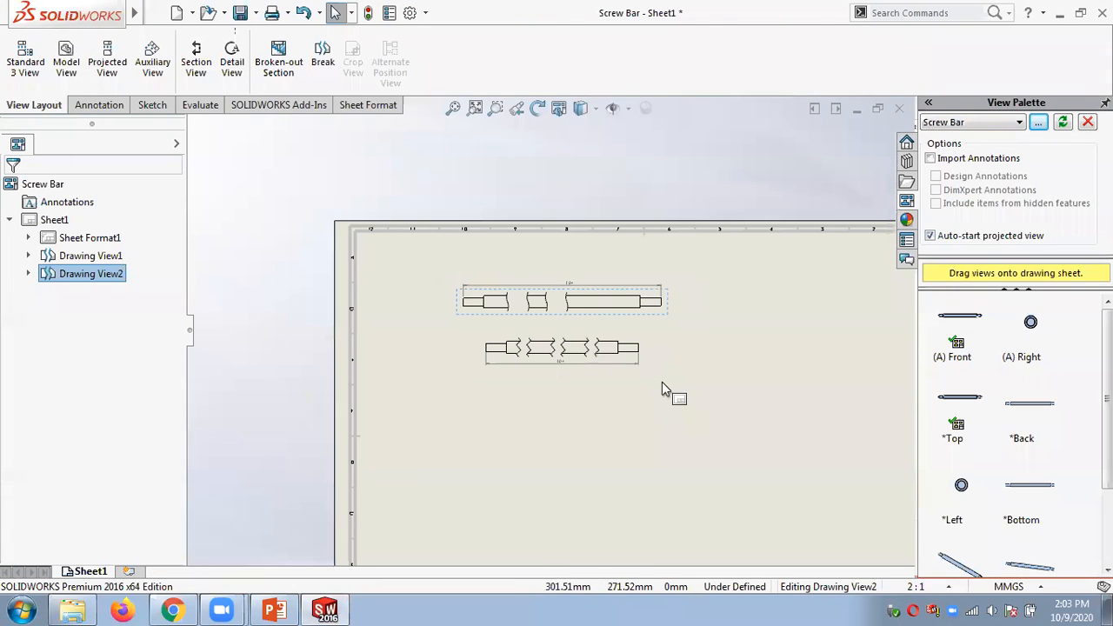
click(640, 365)
key(Delete)
click(656, 337)
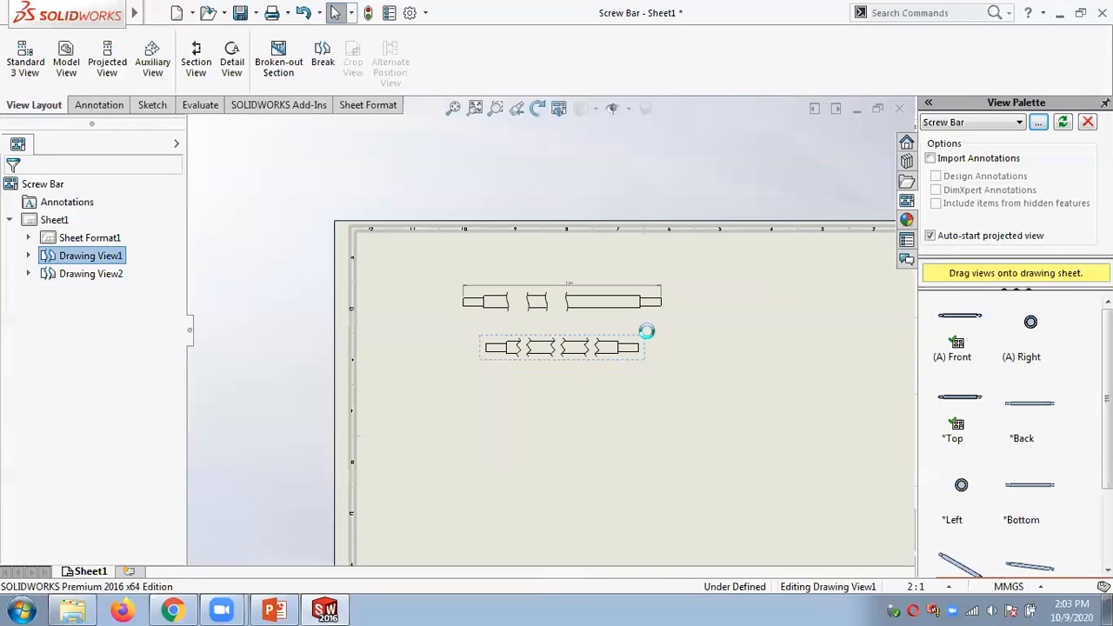
key(Delete)
click(526, 248)
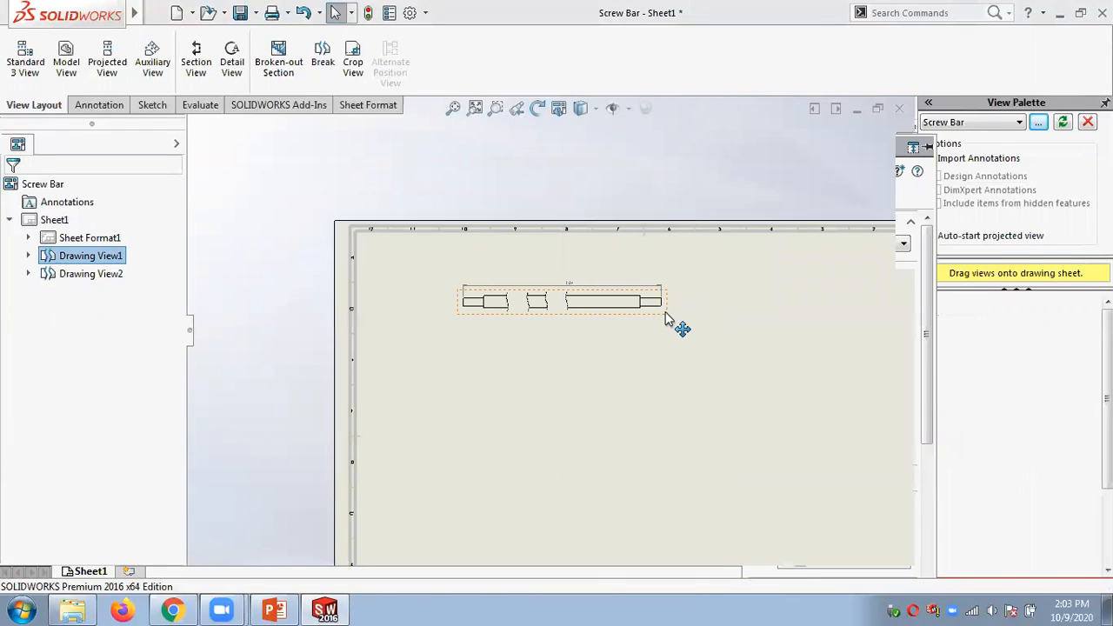
click(668, 316)
key(Delete)
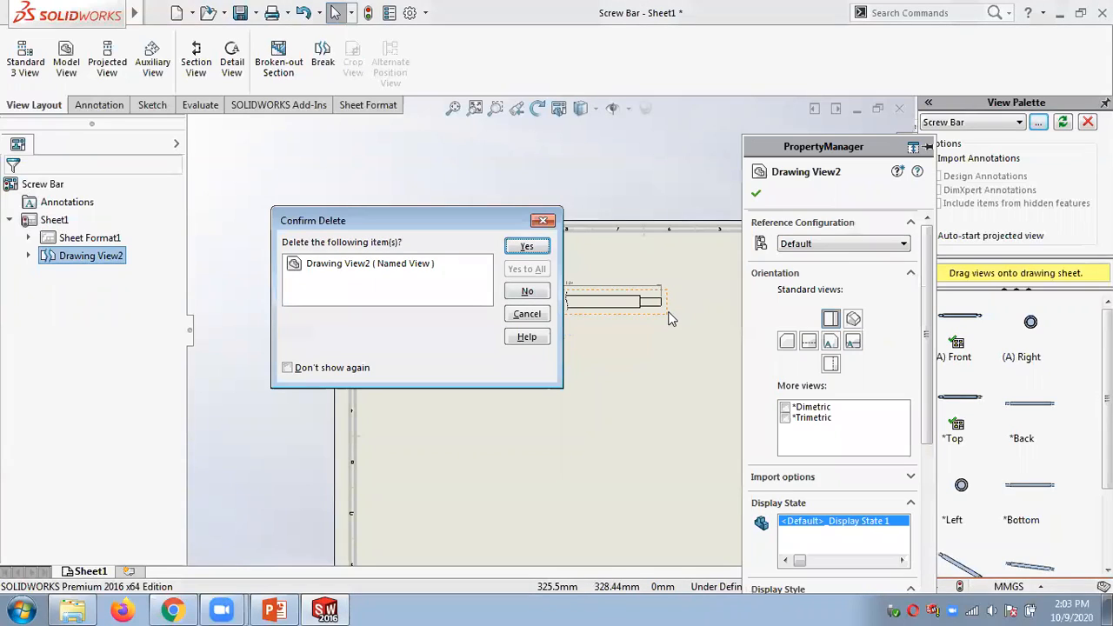
click(528, 246)
Load the shaping machine tool head assembly from the shaping-machine-tool-head folder under Figure_14-43 and 14-44 as the source of drawing views.
click(1038, 125)
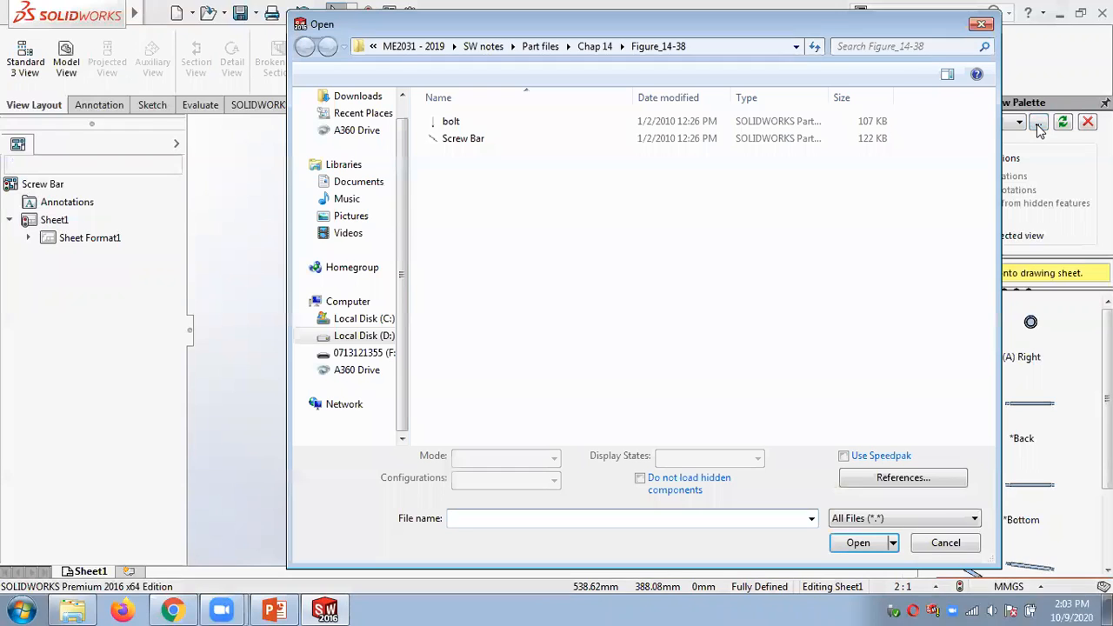
click(595, 46)
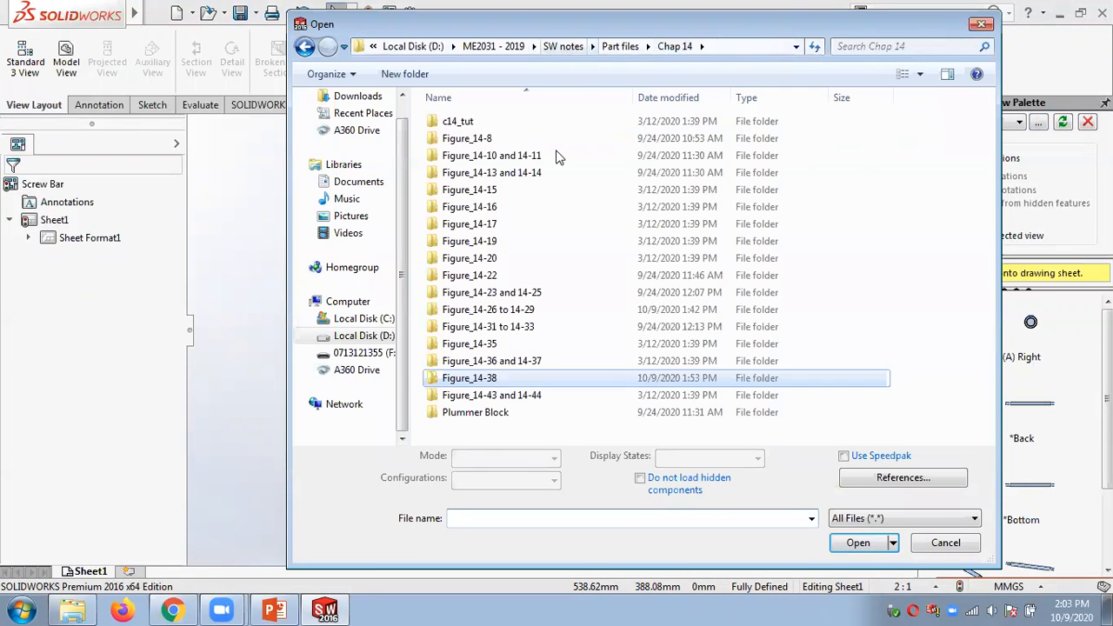
click(483, 398)
double_click(482, 398)
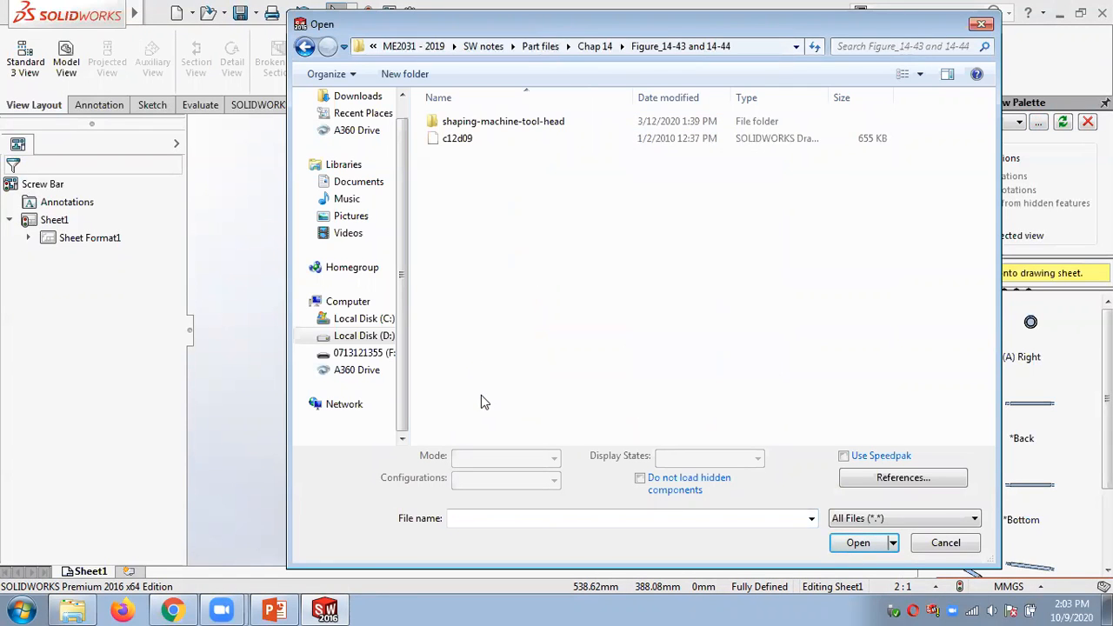
click(504, 127)
double_click(504, 127)
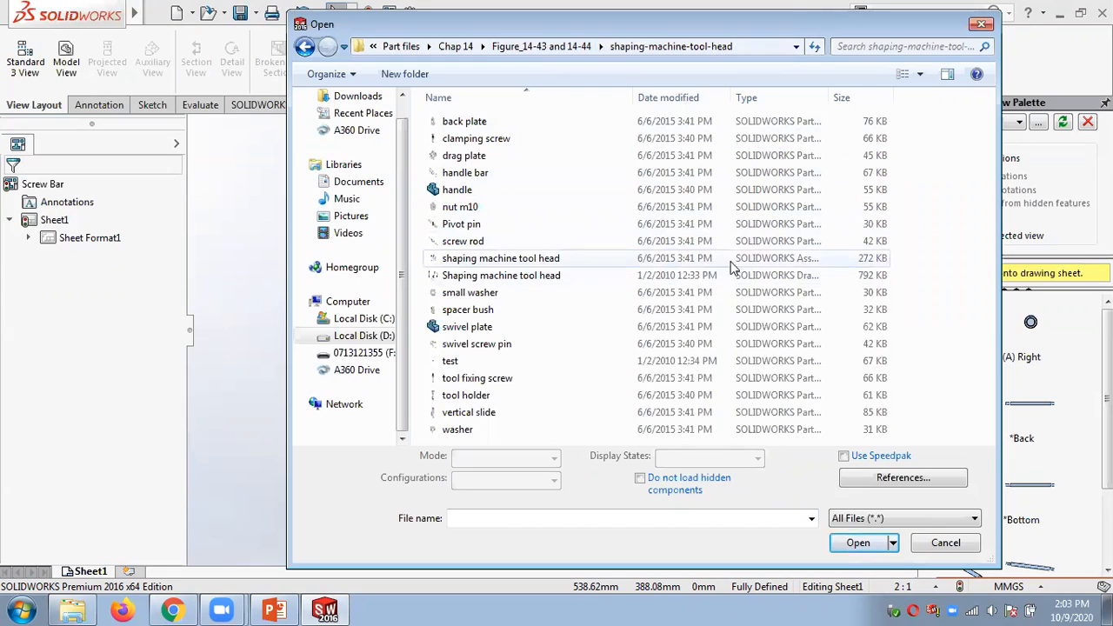
click(508, 259)
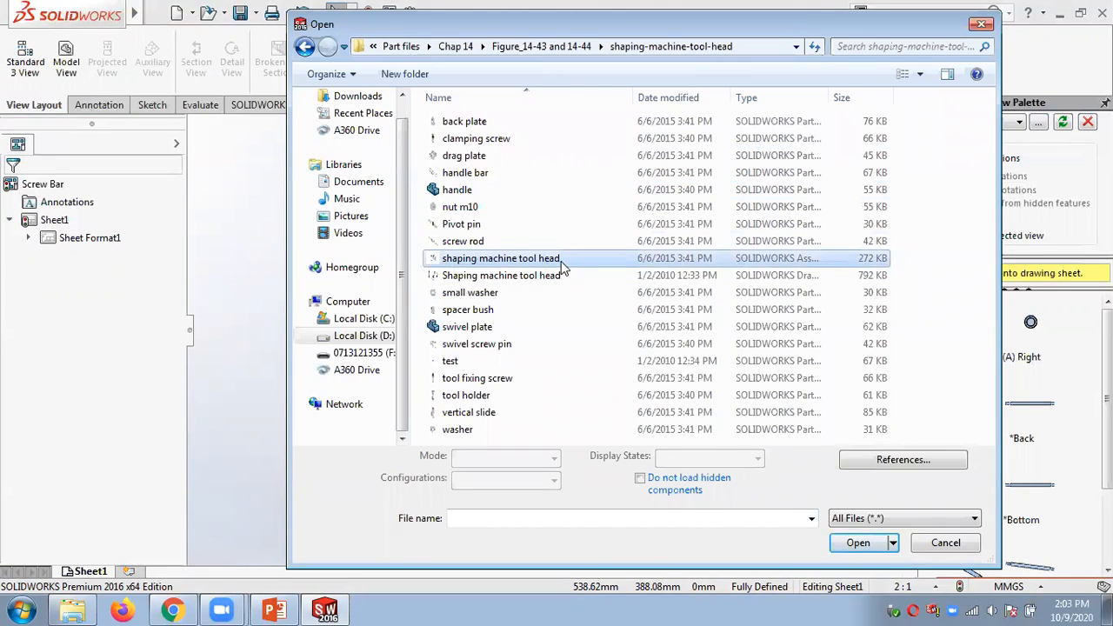
click(857, 543)
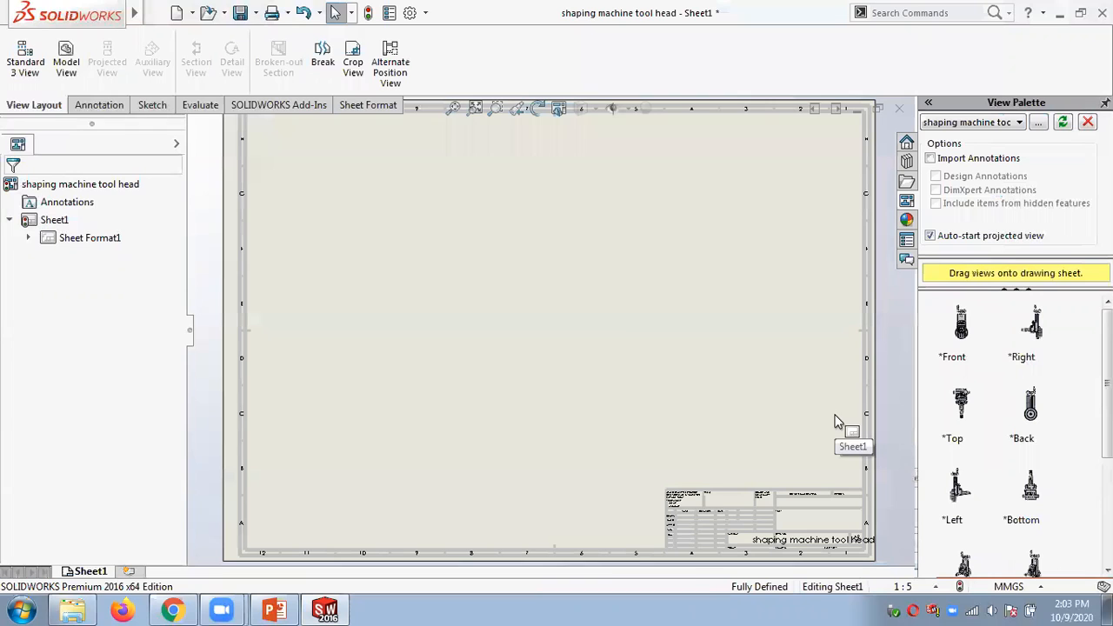
Place the Isometric view of the shaping machine tool head on the upper part of the sheet, slightly left of centre.
scroll(1107, 409, down, 2)
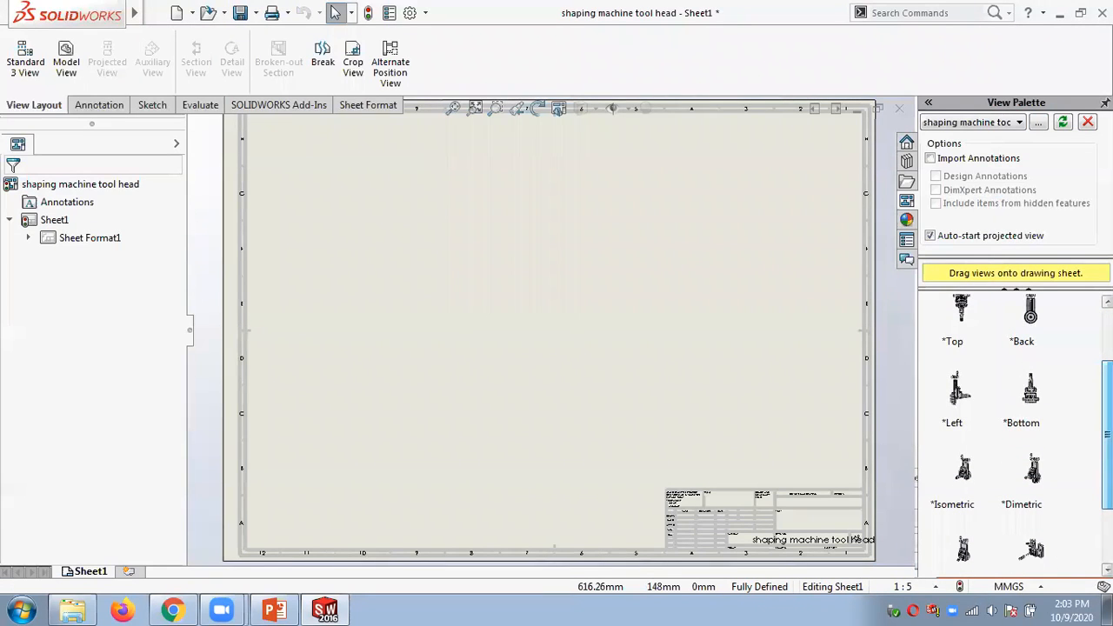
scroll(1107, 409, down, 1)
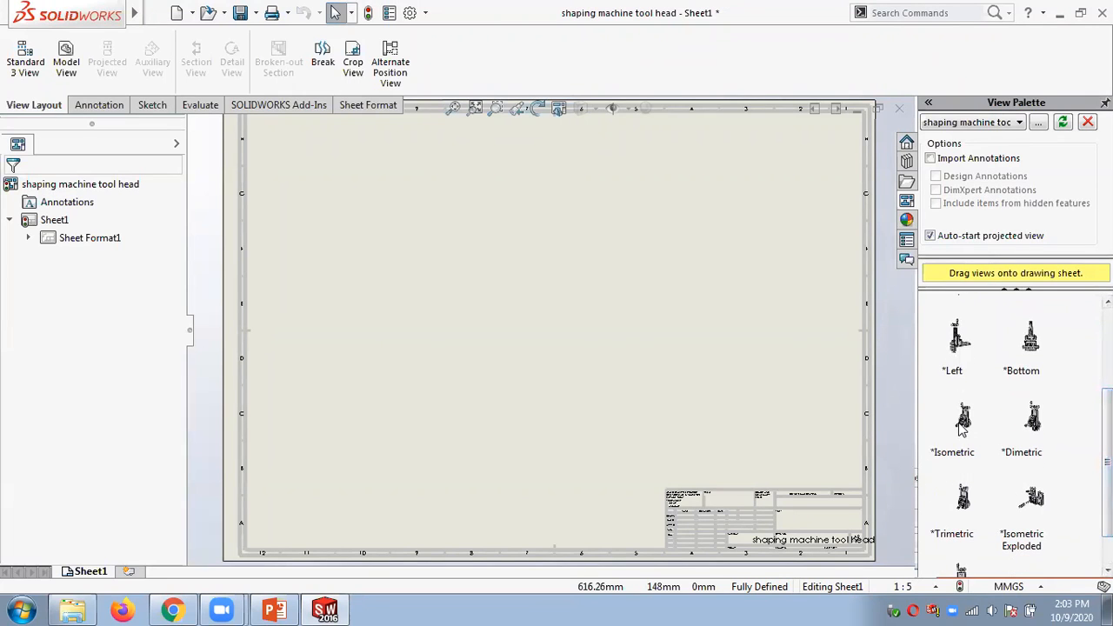
mouse_move(963, 420)
mouse_down()
mouse_move(634, 322)
mouse_move(479, 319)
mouse_up()
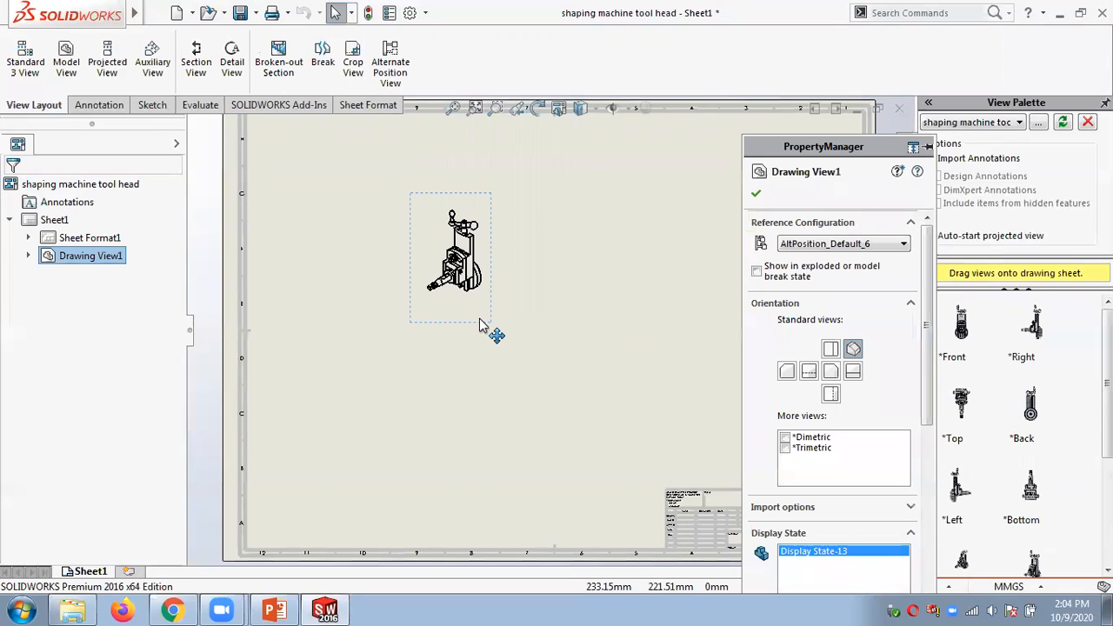
Set the isometric view to a custom scale of 1:2.
scroll(928, 389, down, 1)
scroll(923, 409, down, 5)
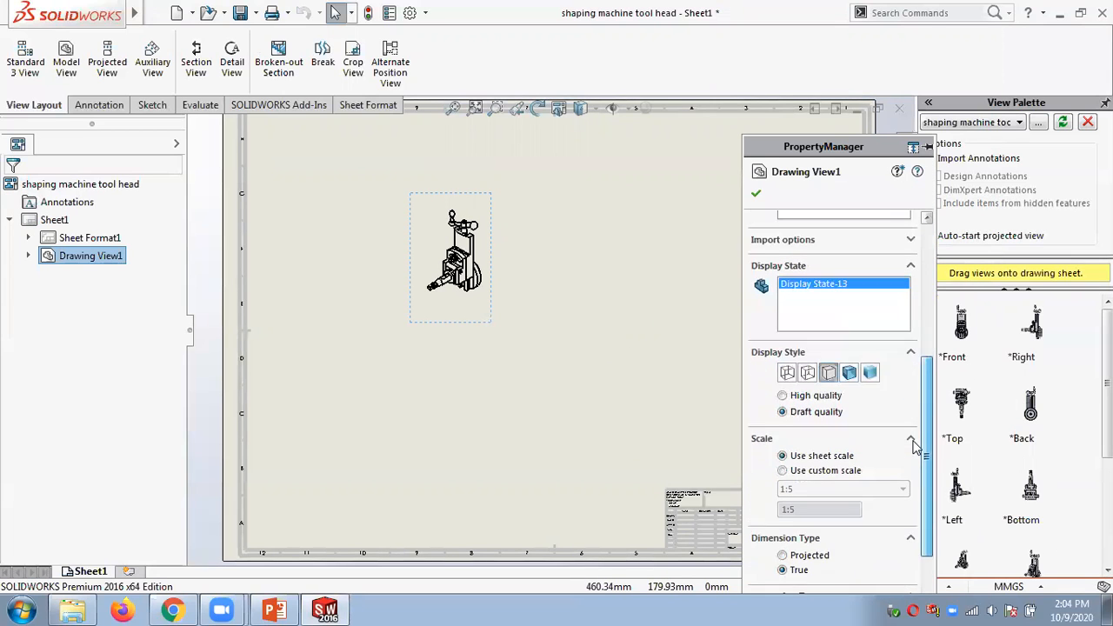
click(783, 444)
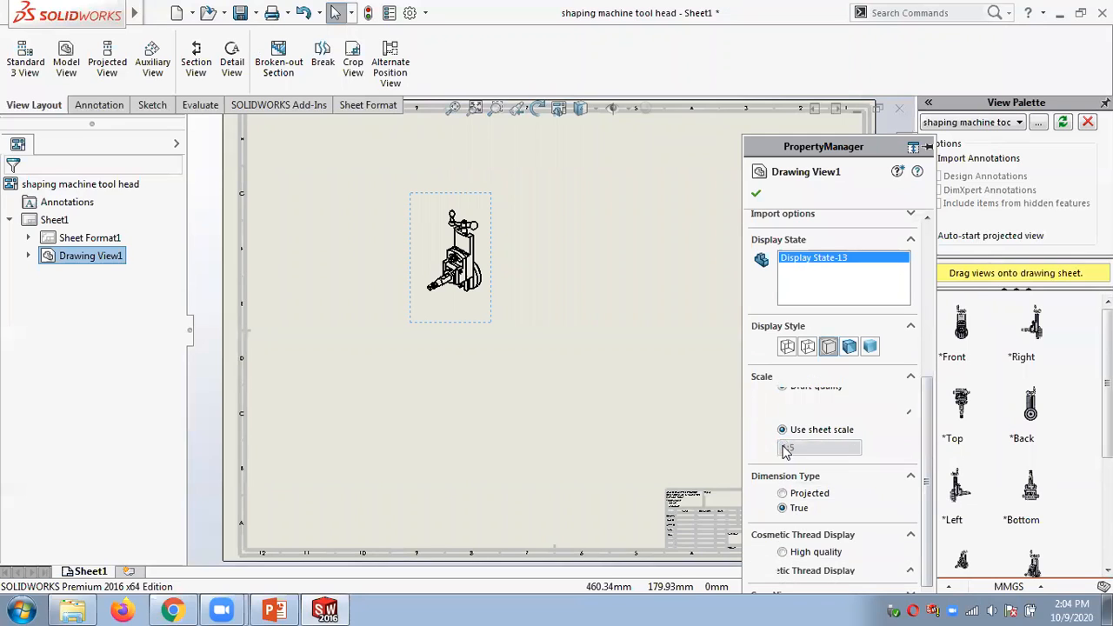
click(887, 427)
click(815, 468)
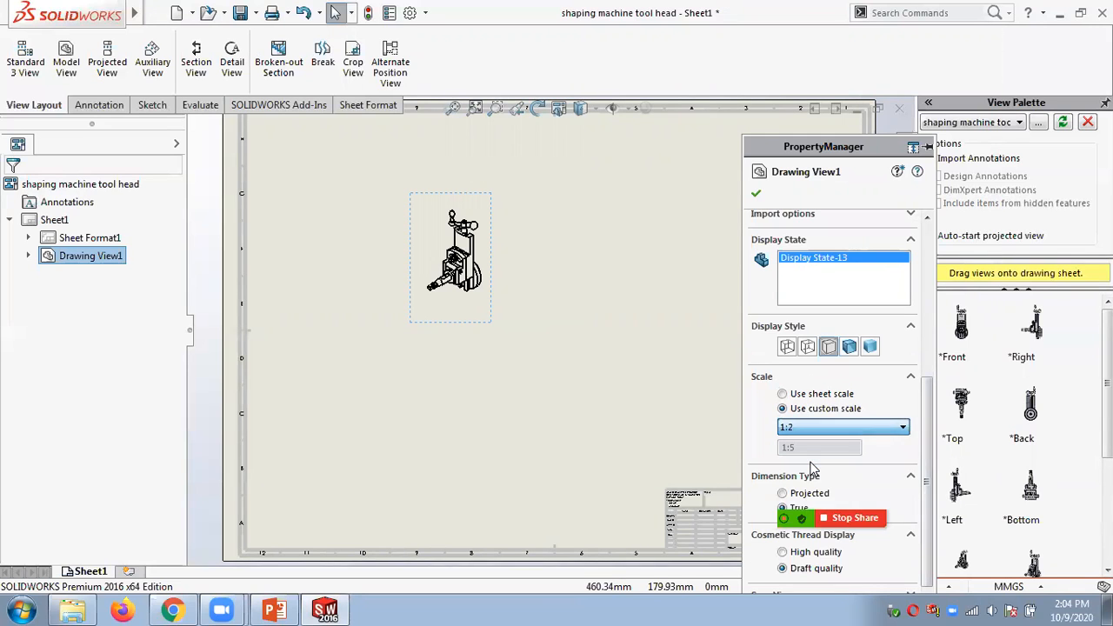
click(755, 193)
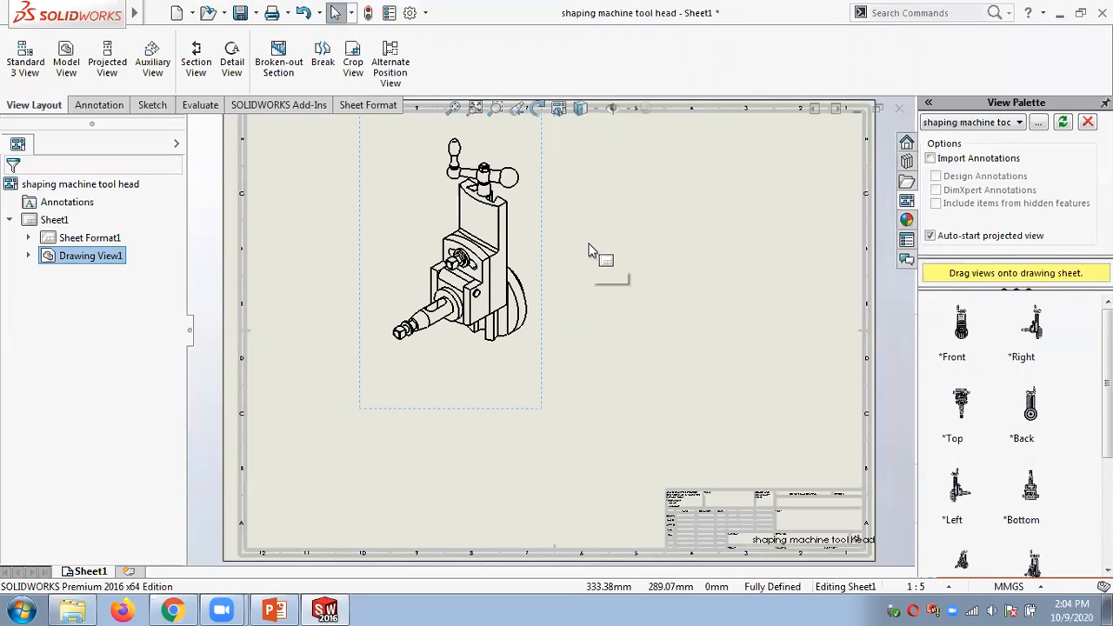
Create an Alternate Position View of the isometric view with a new configuration, moving the handle upward and turning it in the assembly.
key(f)
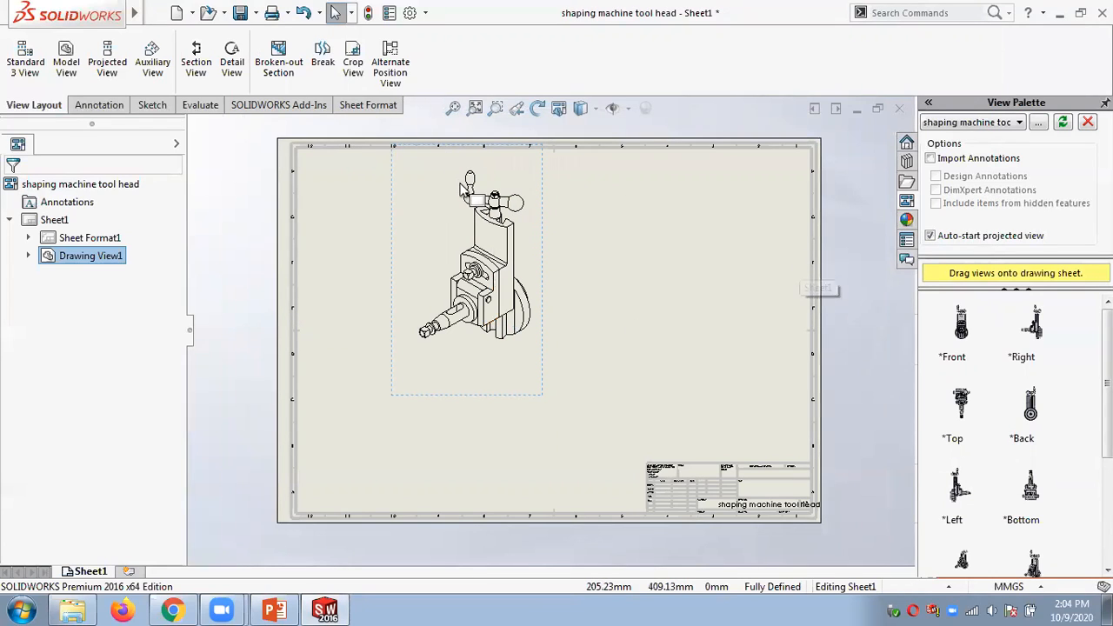
click(388, 72)
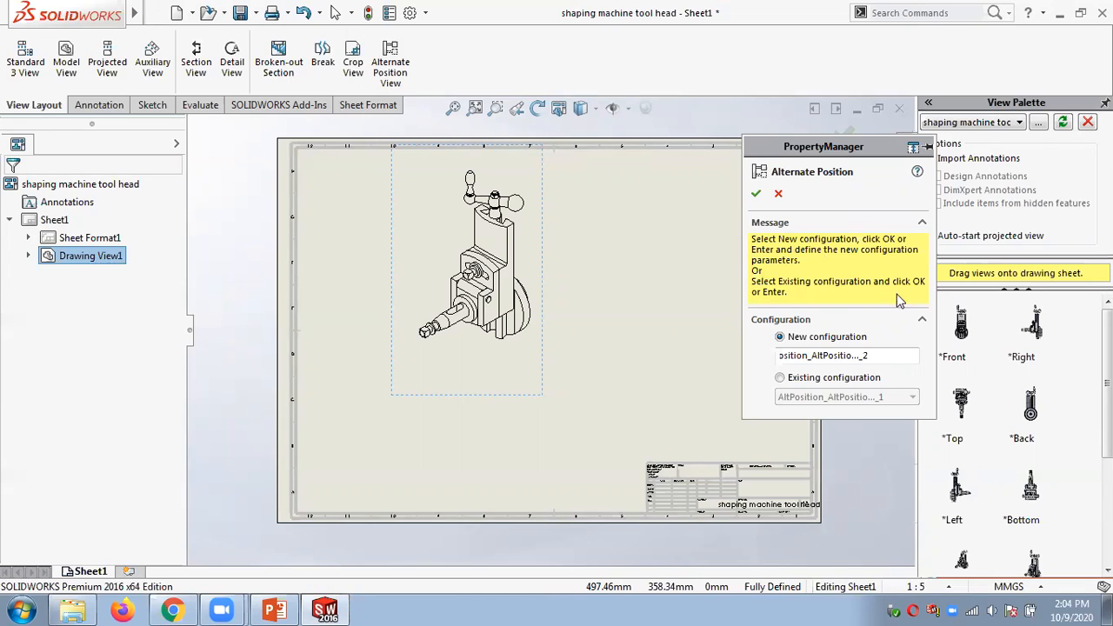
click(755, 195)
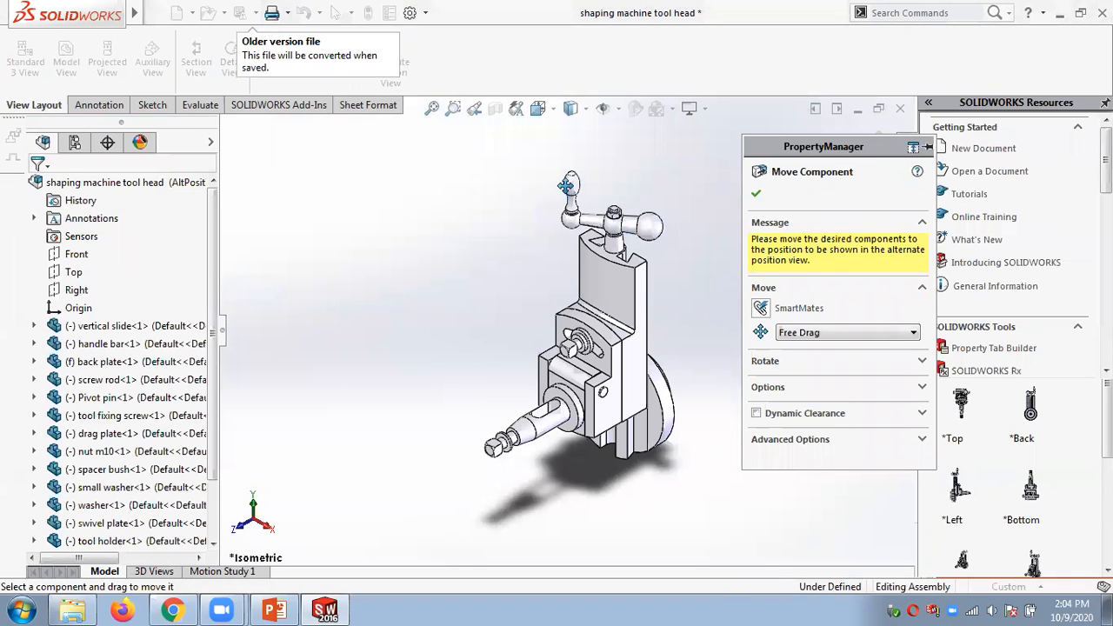
drag(571, 184, 605, 115)
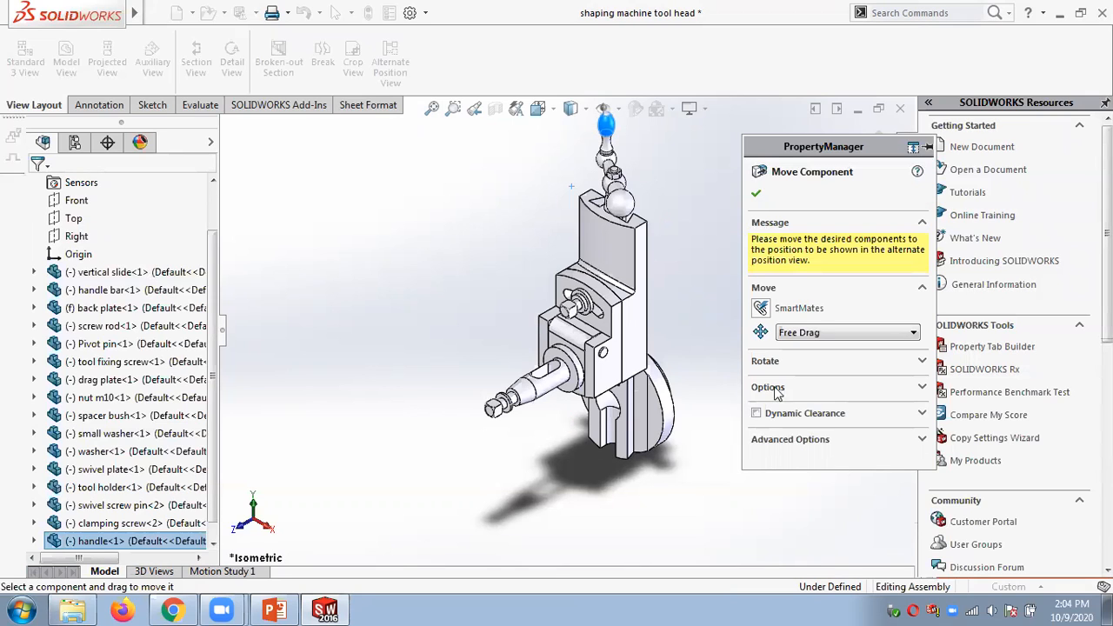
click(756, 193)
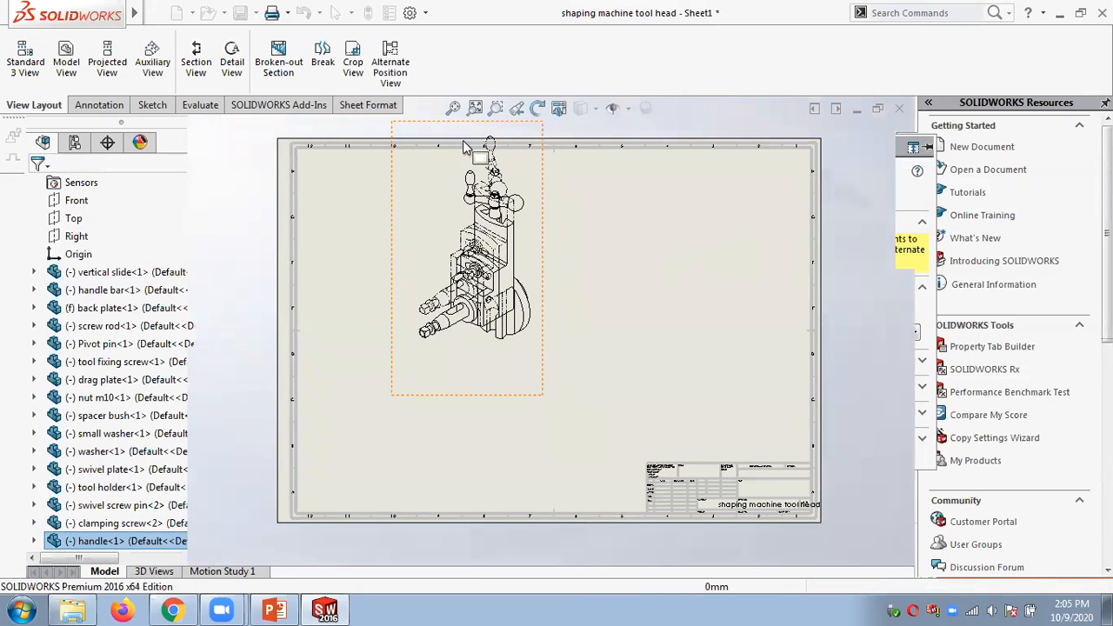
Delete the isometric view together with its alternate position from the sheet.
scroll(437, 246, down, 3)
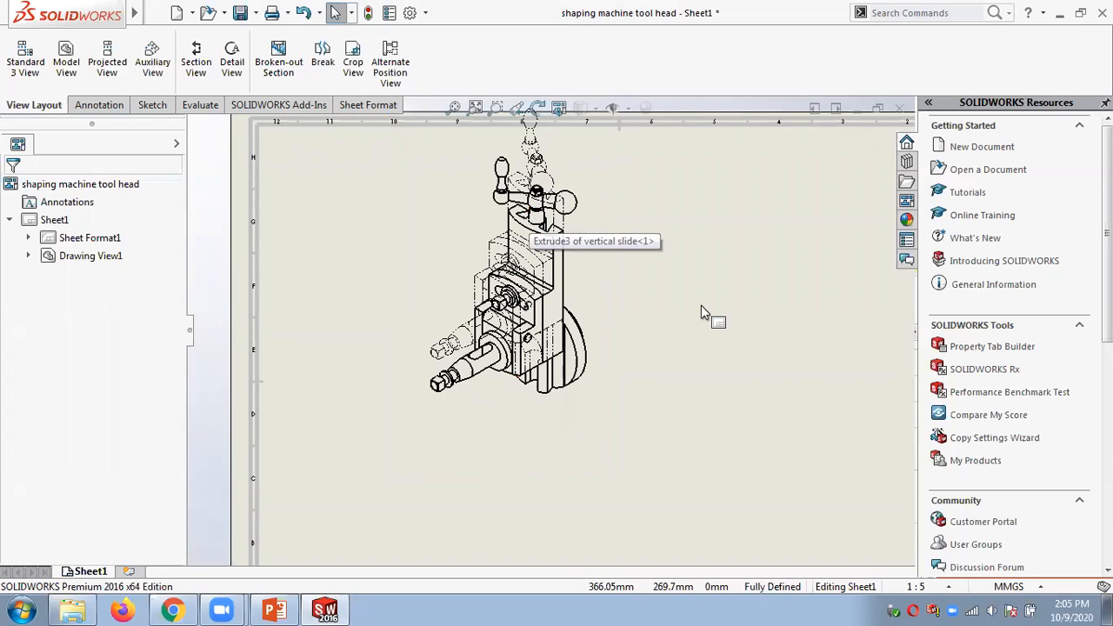
scroll(705, 292, up, 2)
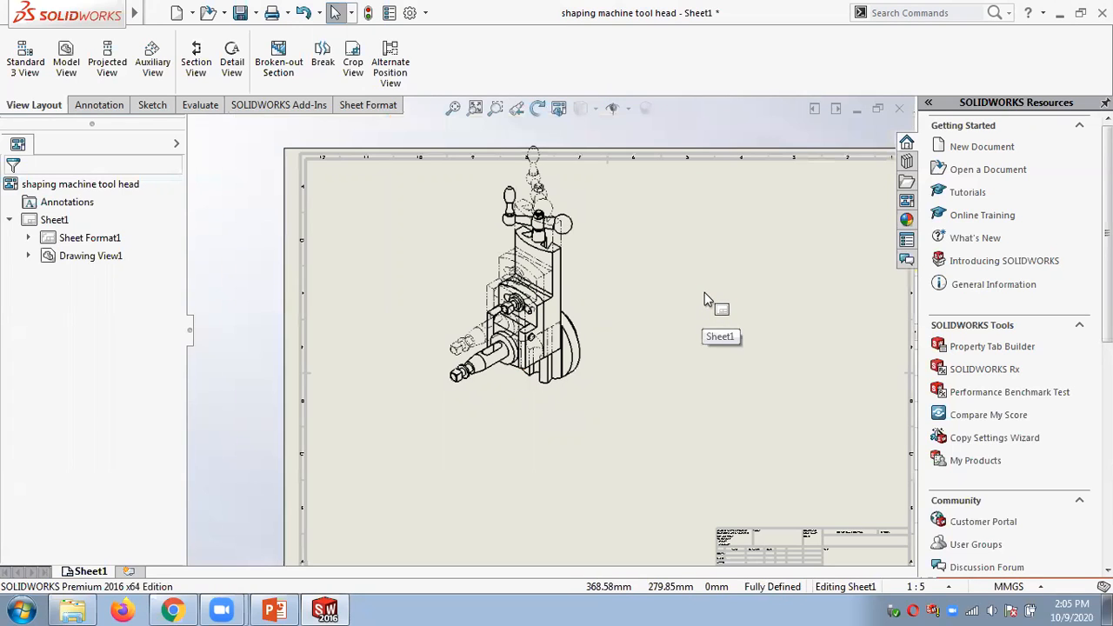
click(595, 355)
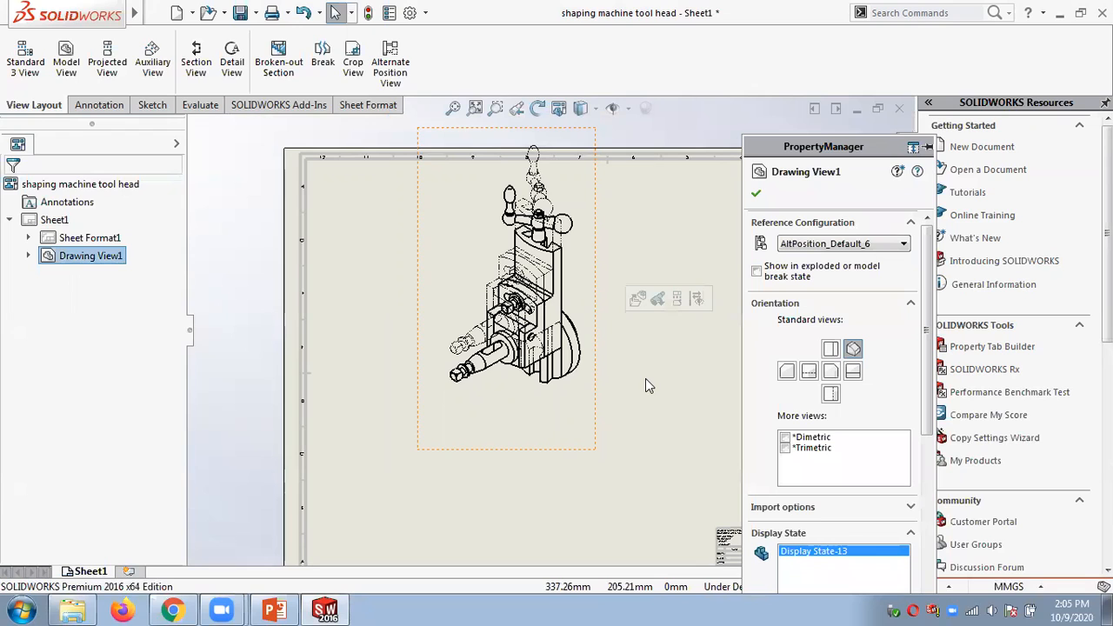
key(Delete)
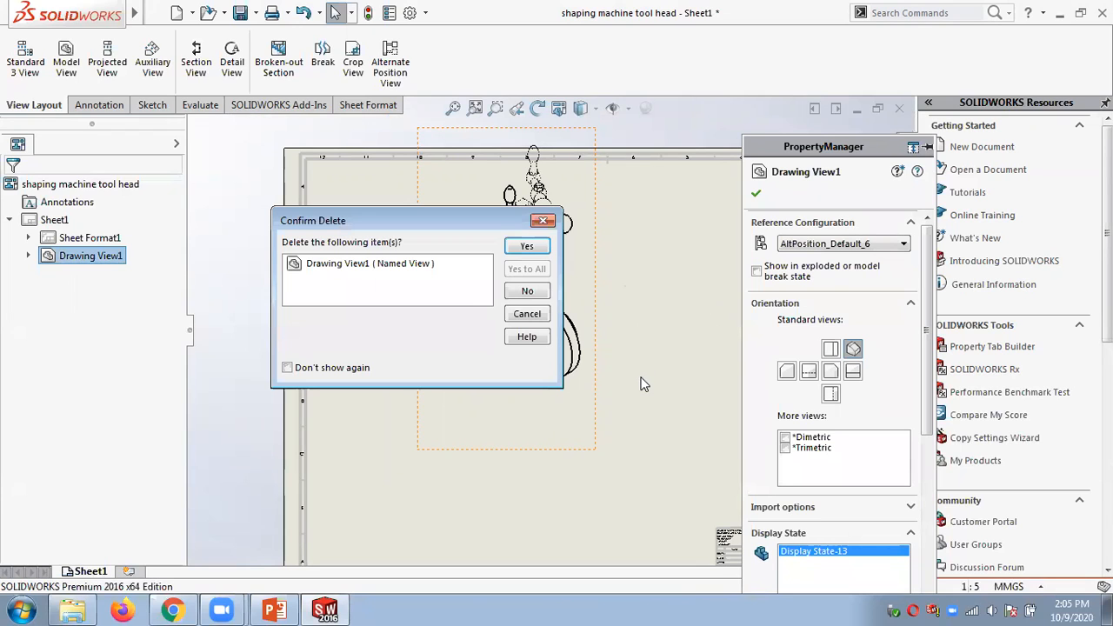
click(528, 248)
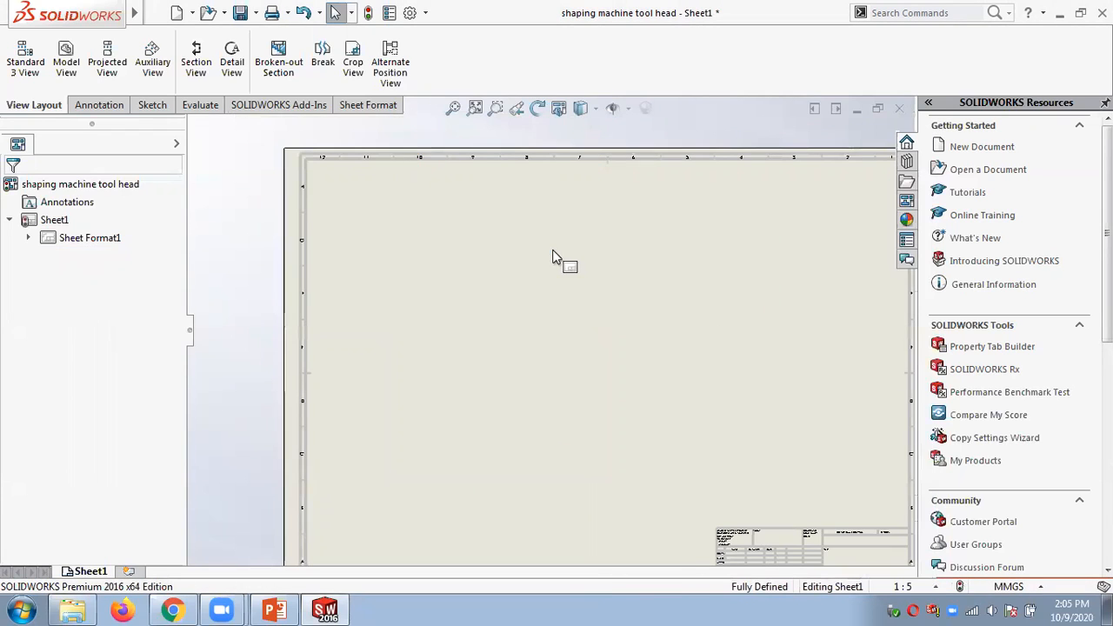
Reload the shaping machine tool head assembly from its folder to refresh the available drawing views.
click(907, 201)
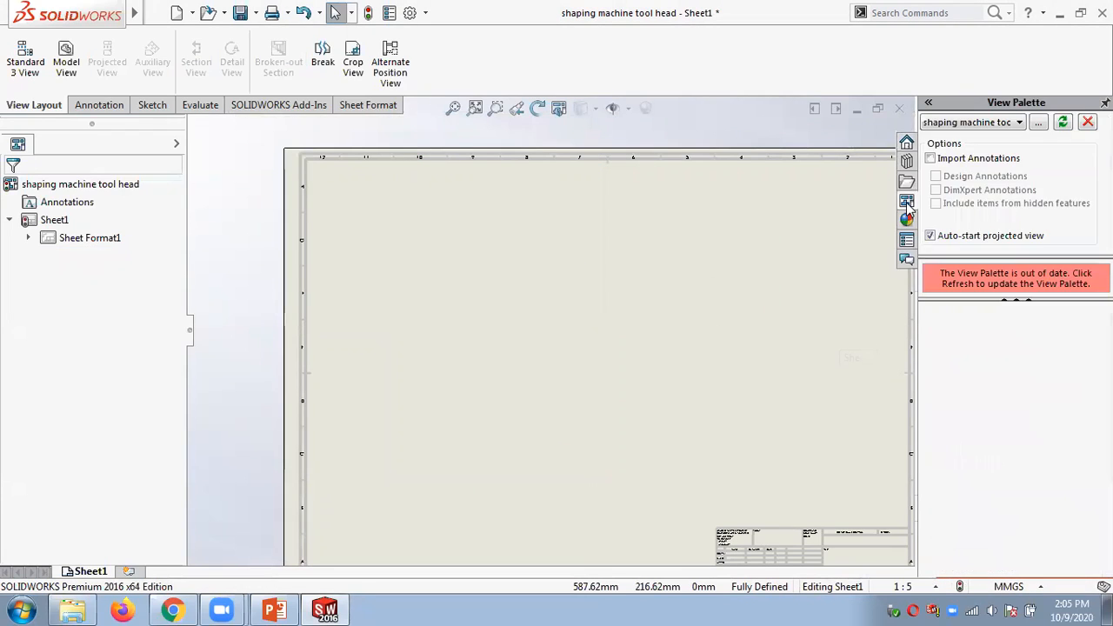
click(1036, 123)
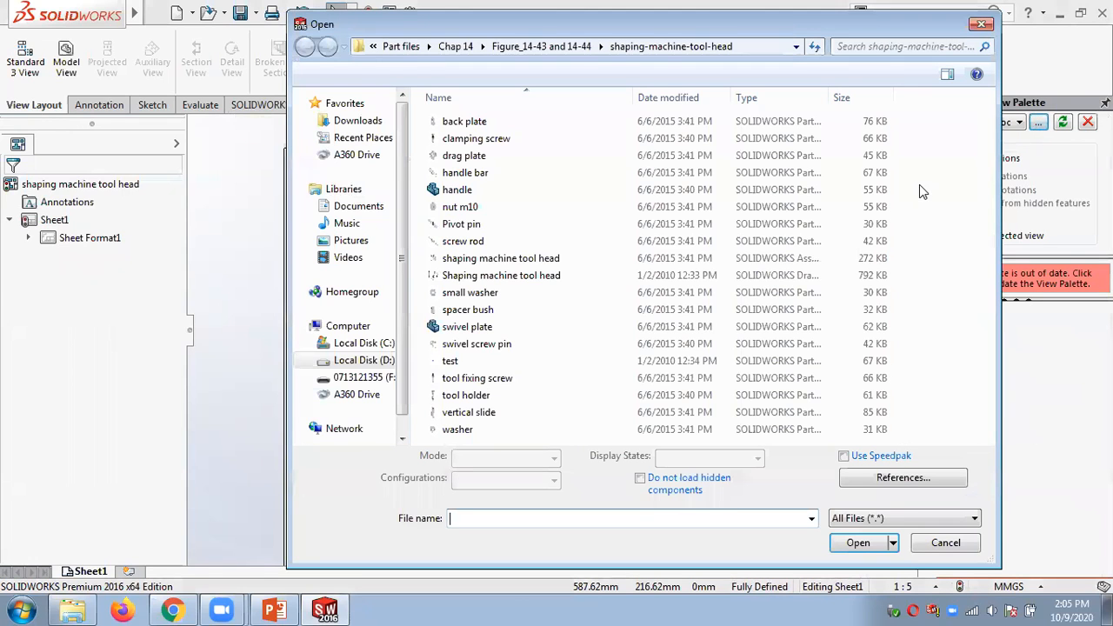
click(501, 260)
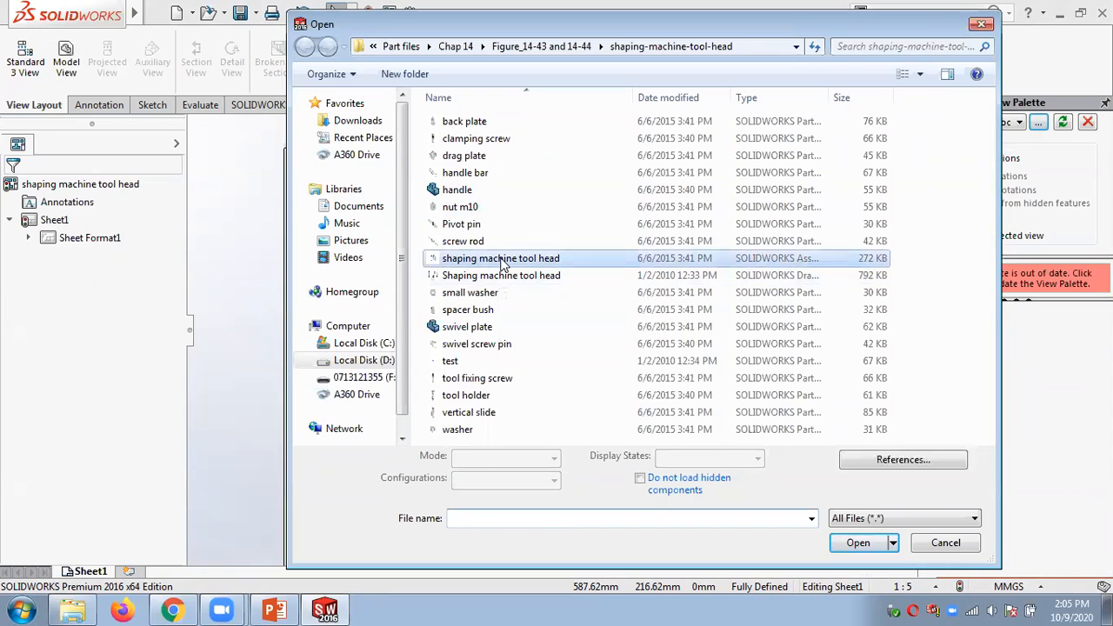
click(853, 544)
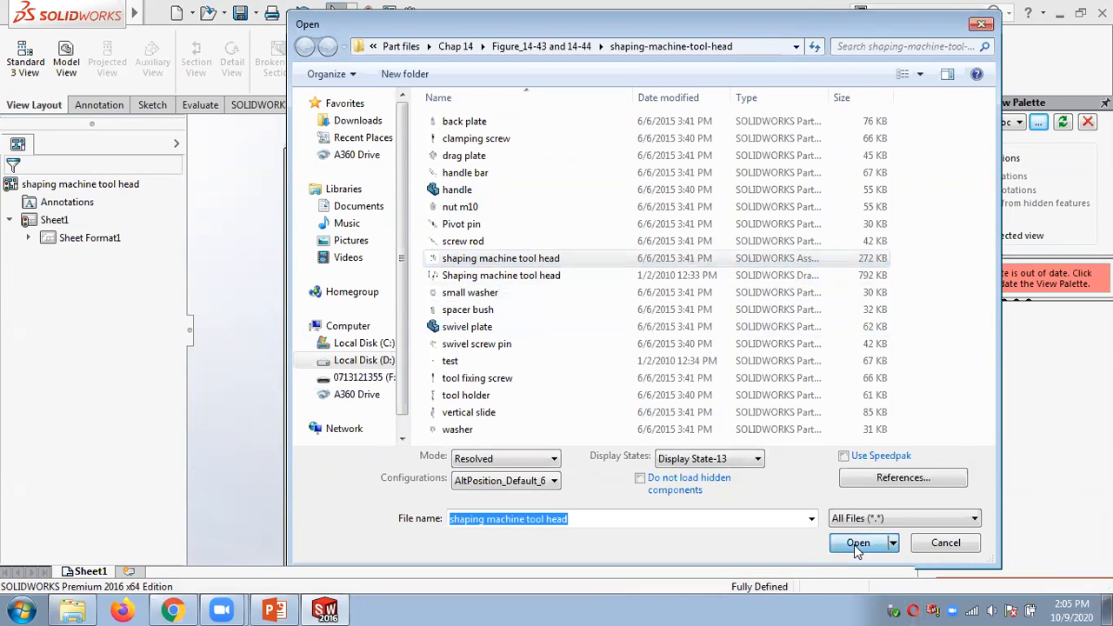
key(Return)
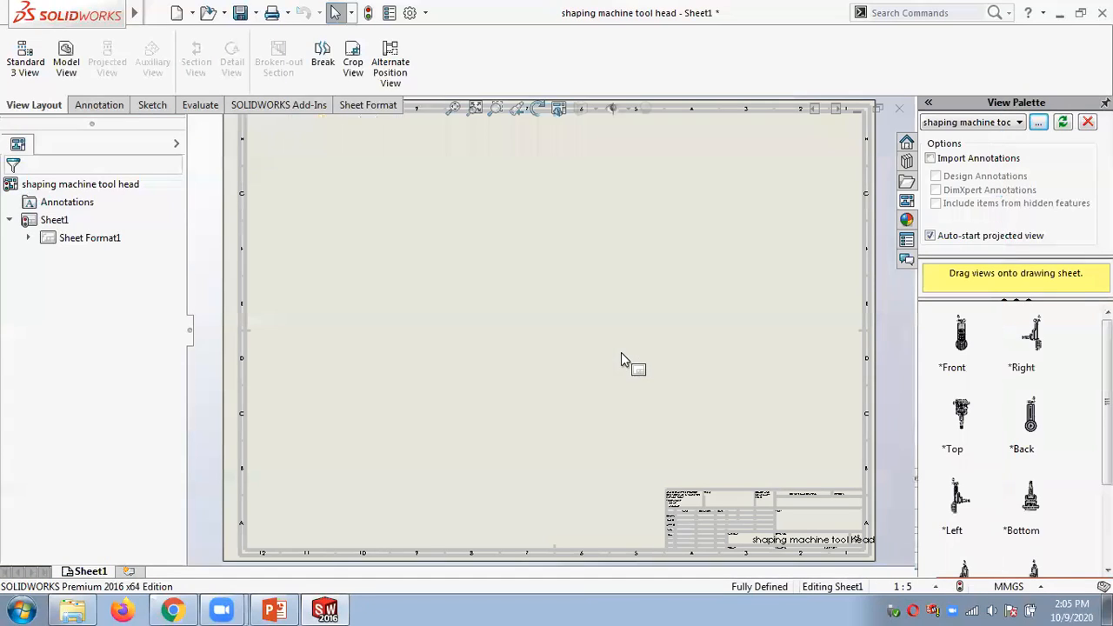
Place an isometric view of the shaping machine tool head on the sheet with a custom scale of 1:2.
scroll(1013, 435, down, 3)
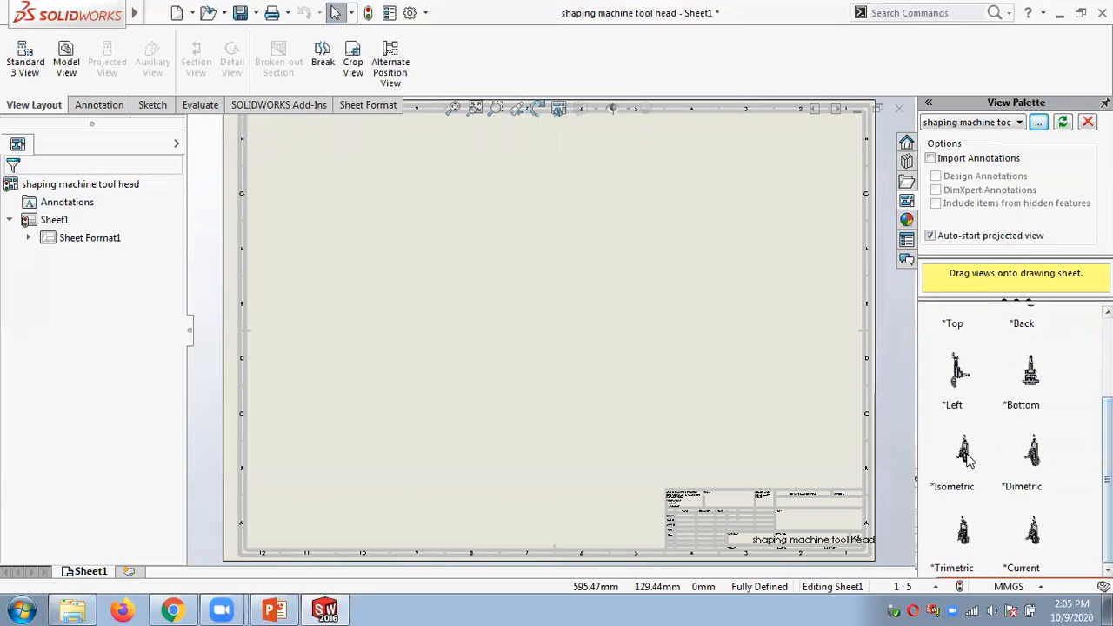
mouse_move(961, 450)
mouse_down()
mouse_move(870, 440)
mouse_move(472, 286)
mouse_move(457, 268)
mouse_up()
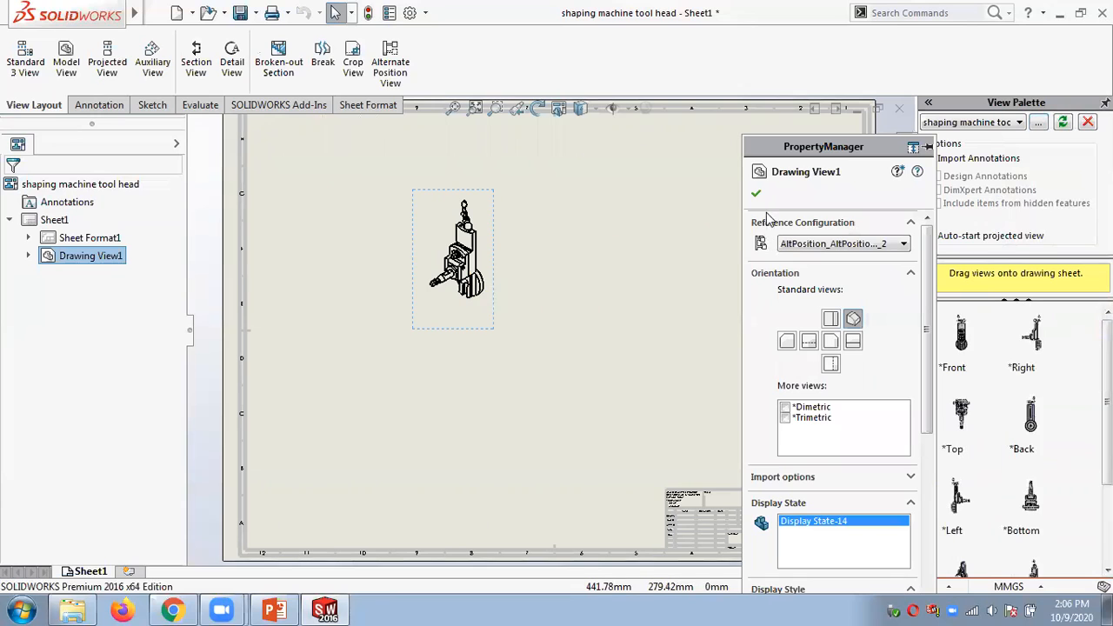
drag(928, 339, 928, 474)
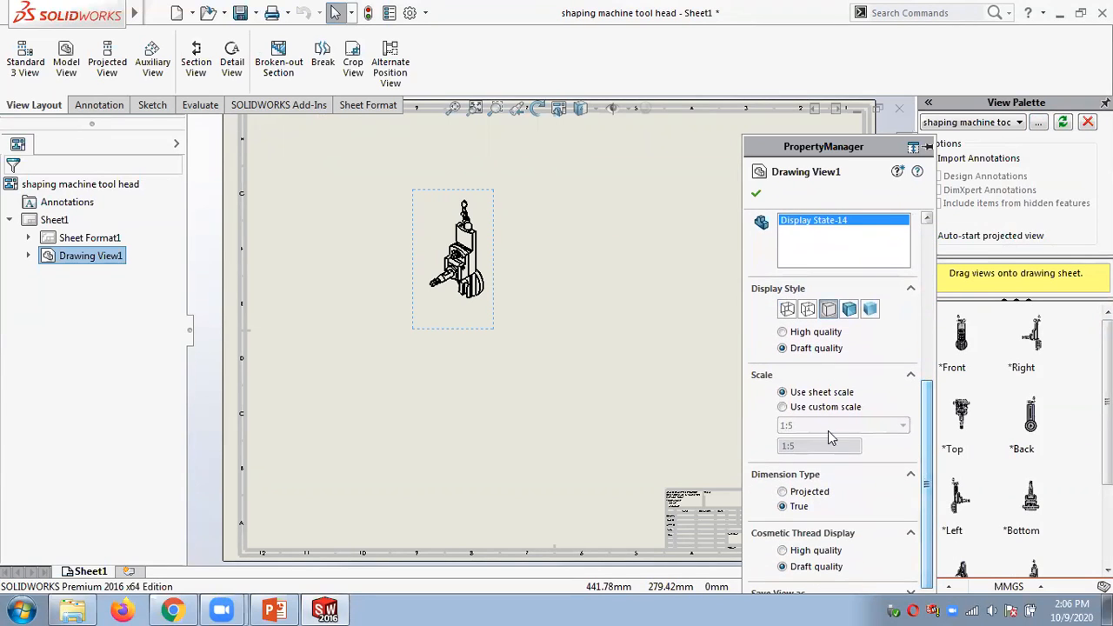
click(801, 404)
click(813, 397)
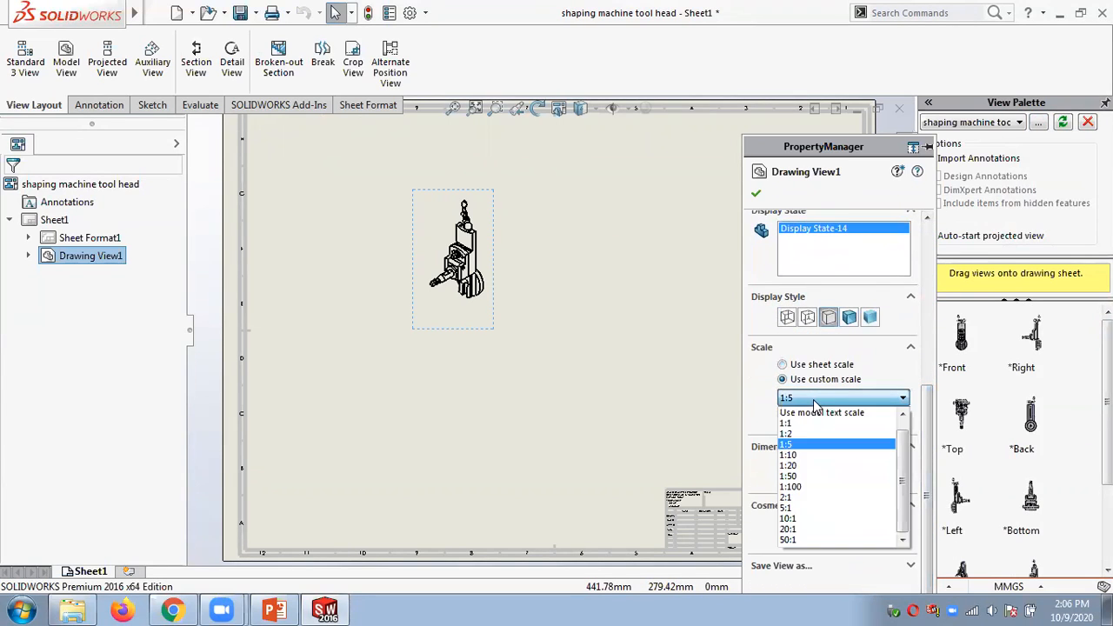
click(803, 430)
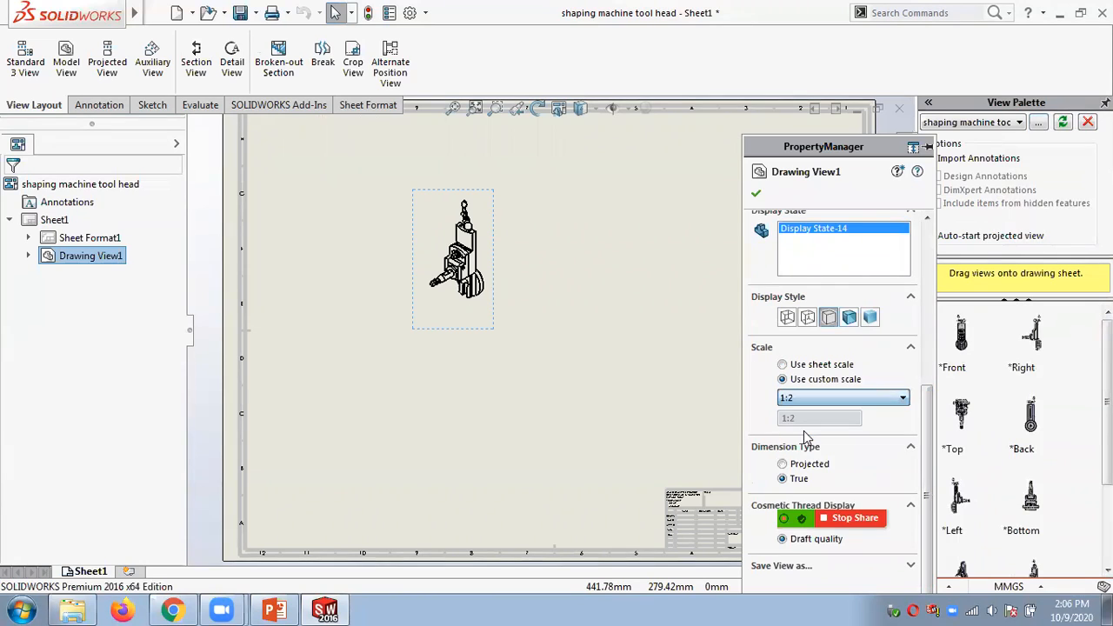
Compare the view's hidden-line display styles, keep Hidden Lines Removed, and move the isometric view lower on the sheet.
click(808, 318)
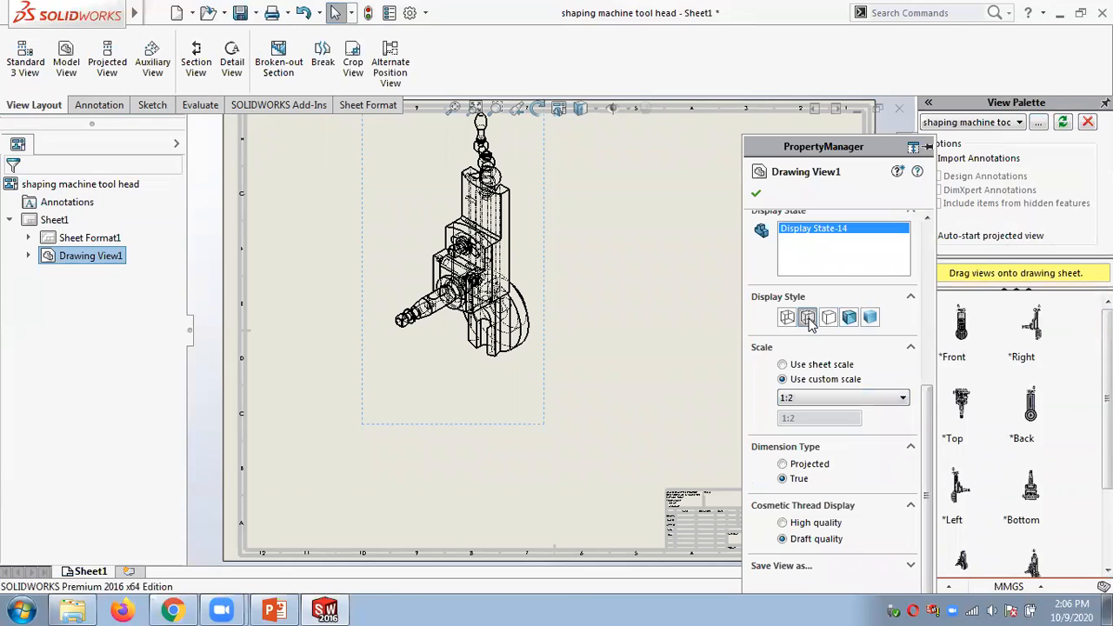
click(830, 319)
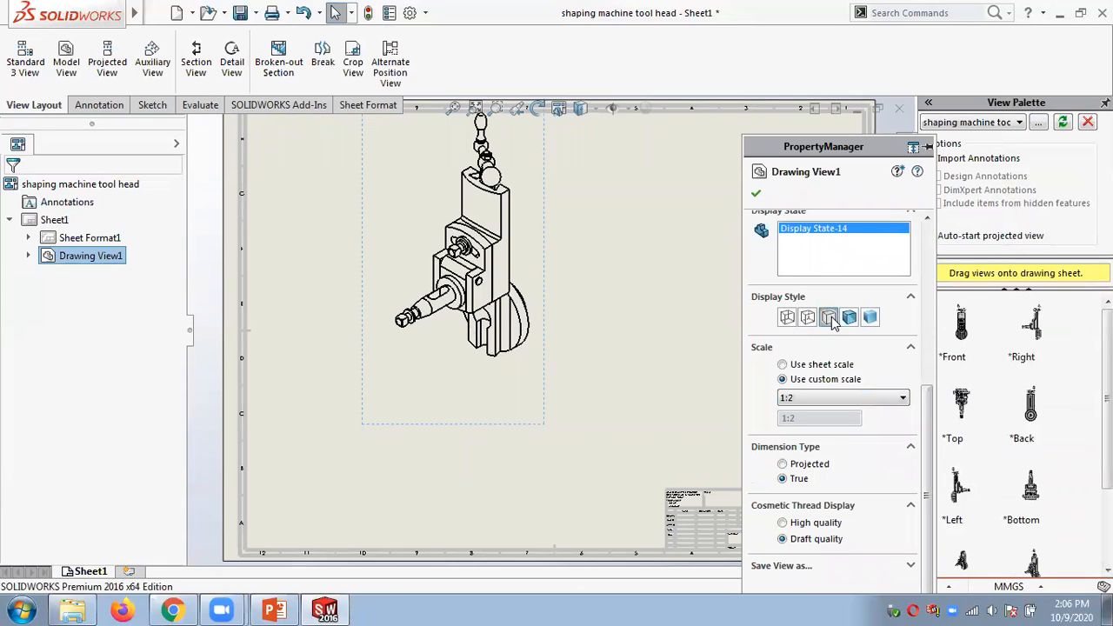
click(755, 193)
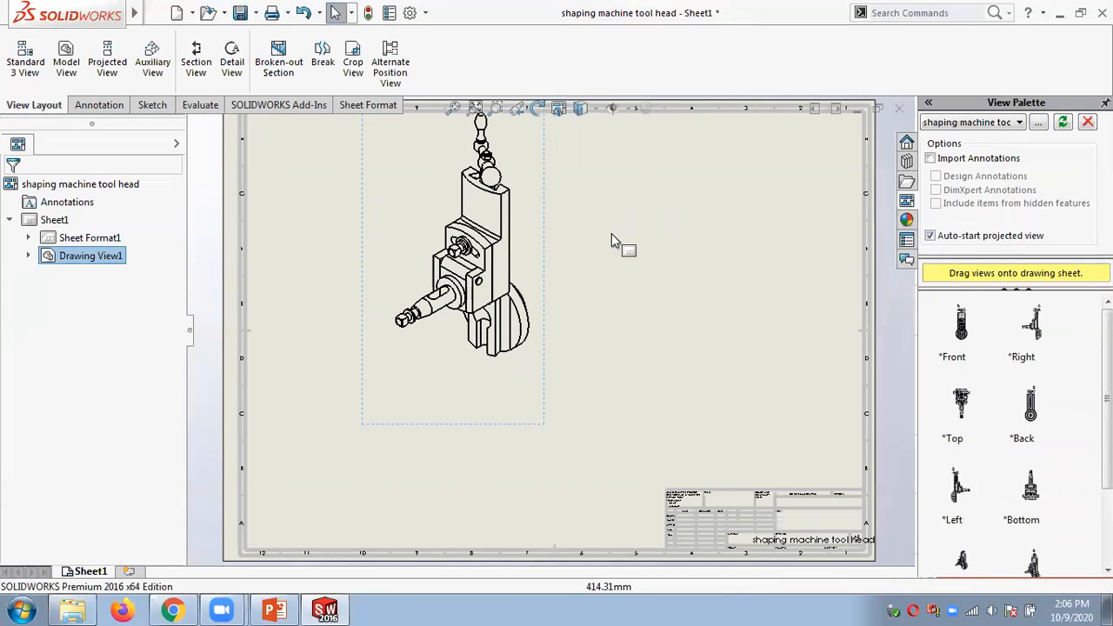
scroll(611, 233, up, 1)
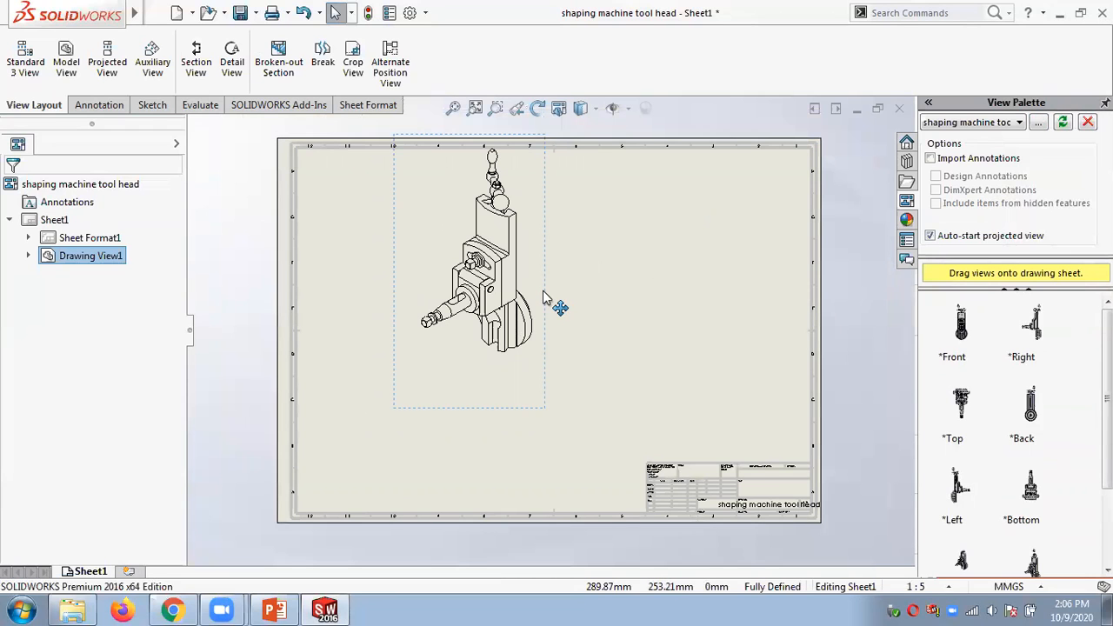
drag(544, 298, 535, 354)
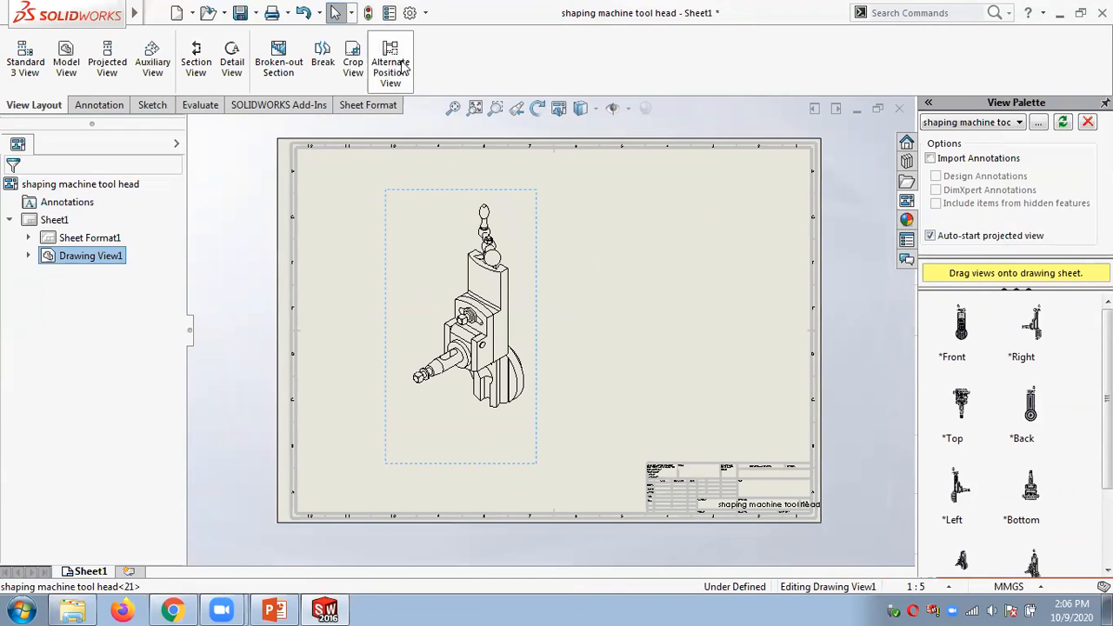
Create an Alternate Position View of the isometric view with a new configuration, moving the handle bar downward and turning it in the assembly.
click(403, 68)
drag(845, 350, 872, 179)
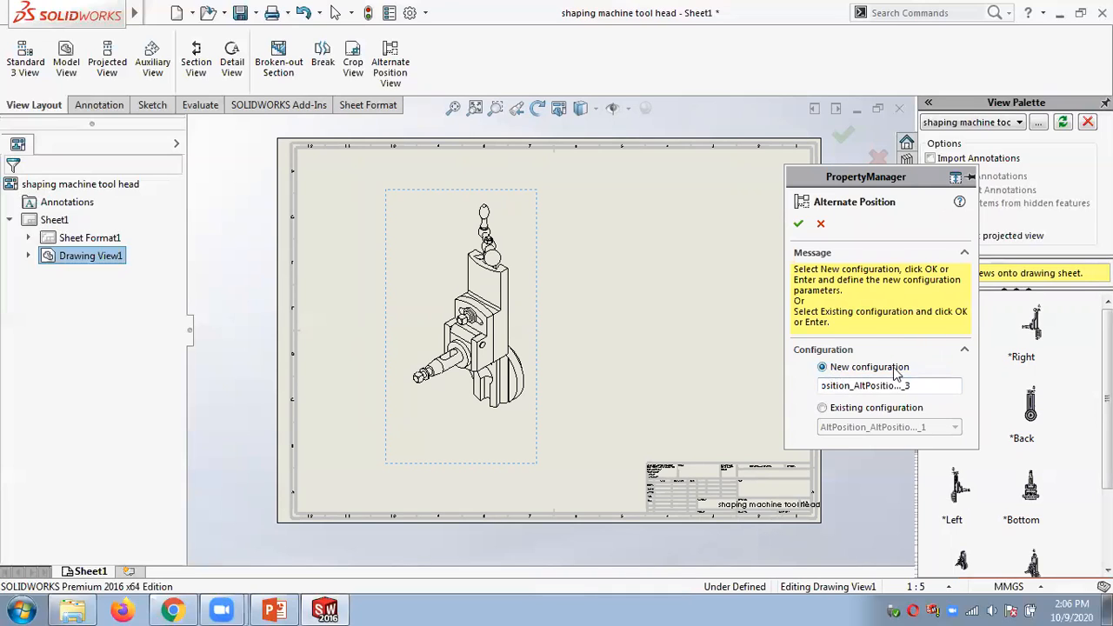
click(797, 226)
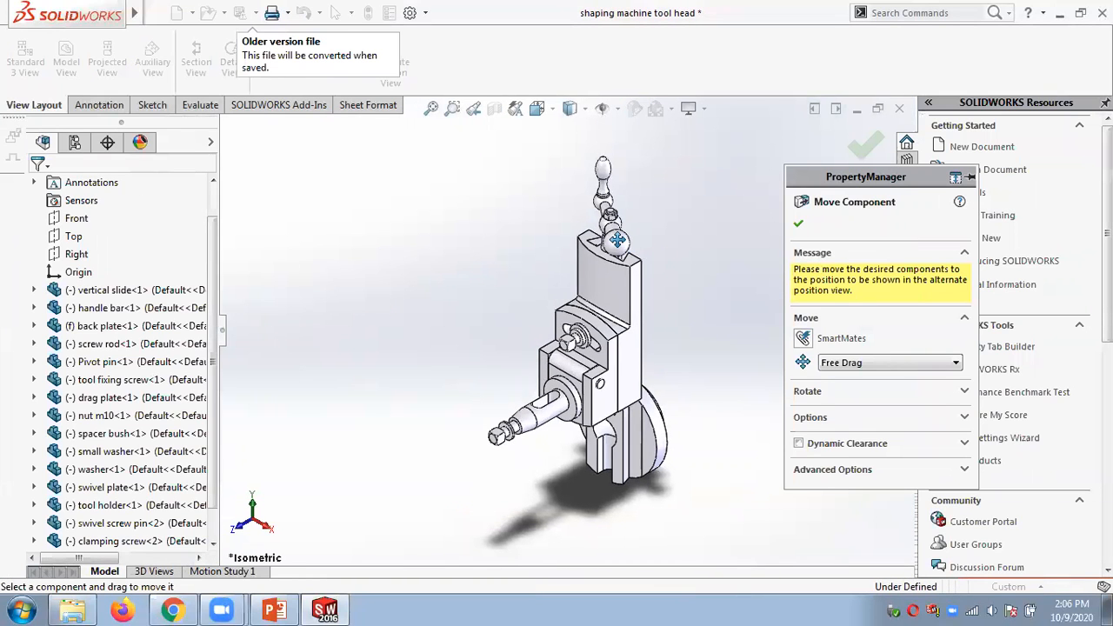
drag(617, 240, 691, 375)
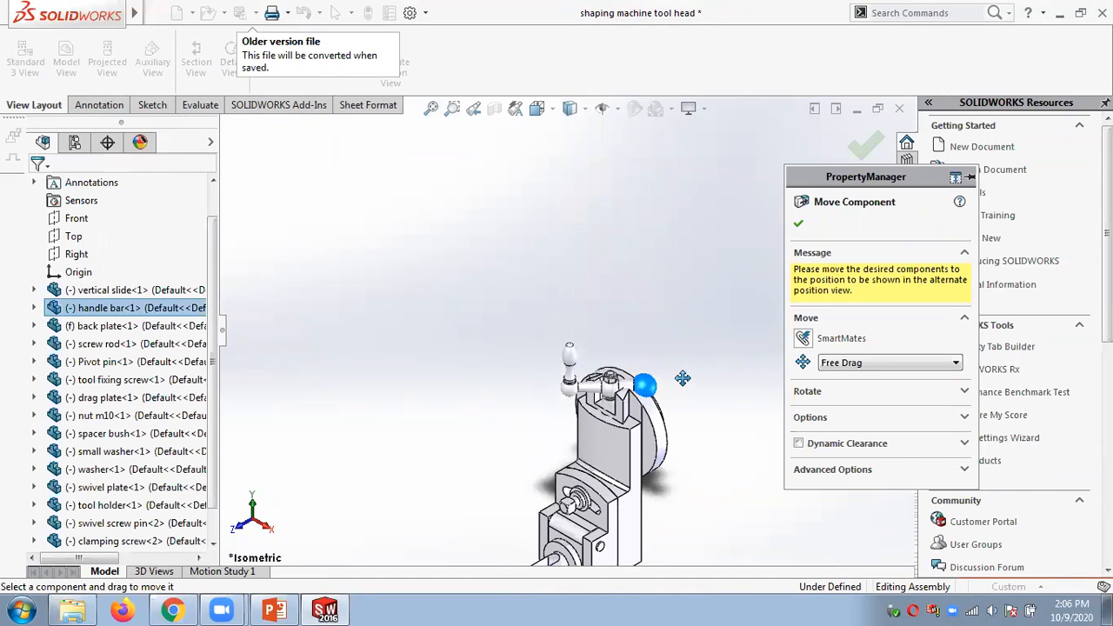
click(800, 223)
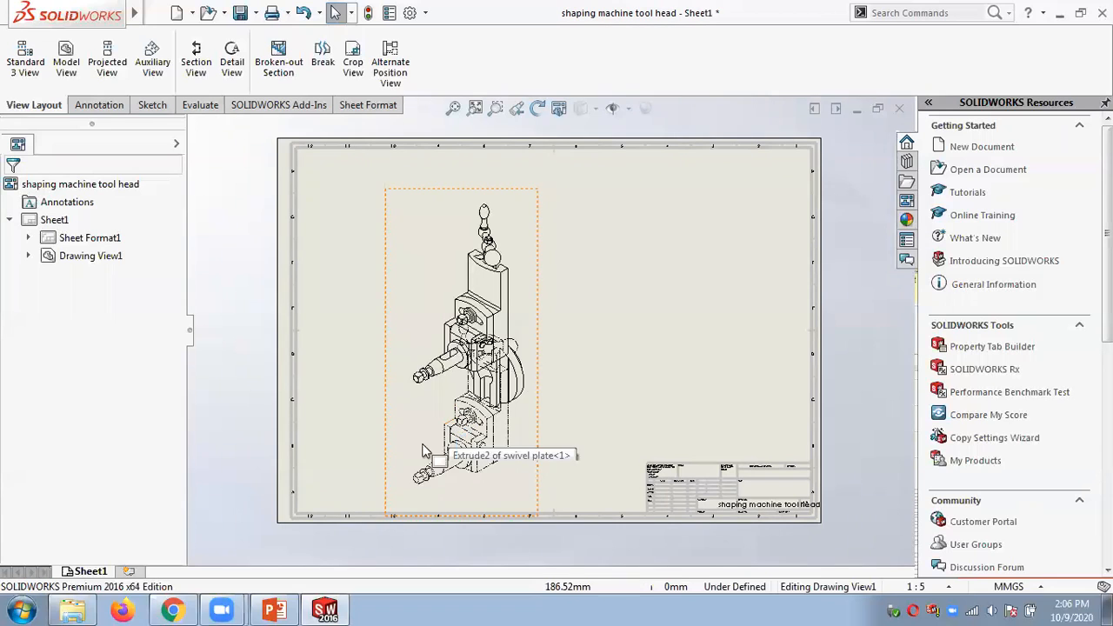
Switch to the Chapter 14 PowerPoint presentation and review the slides on alternate position, exploded-state views and editing drawing views.
mouse_move(276, 608)
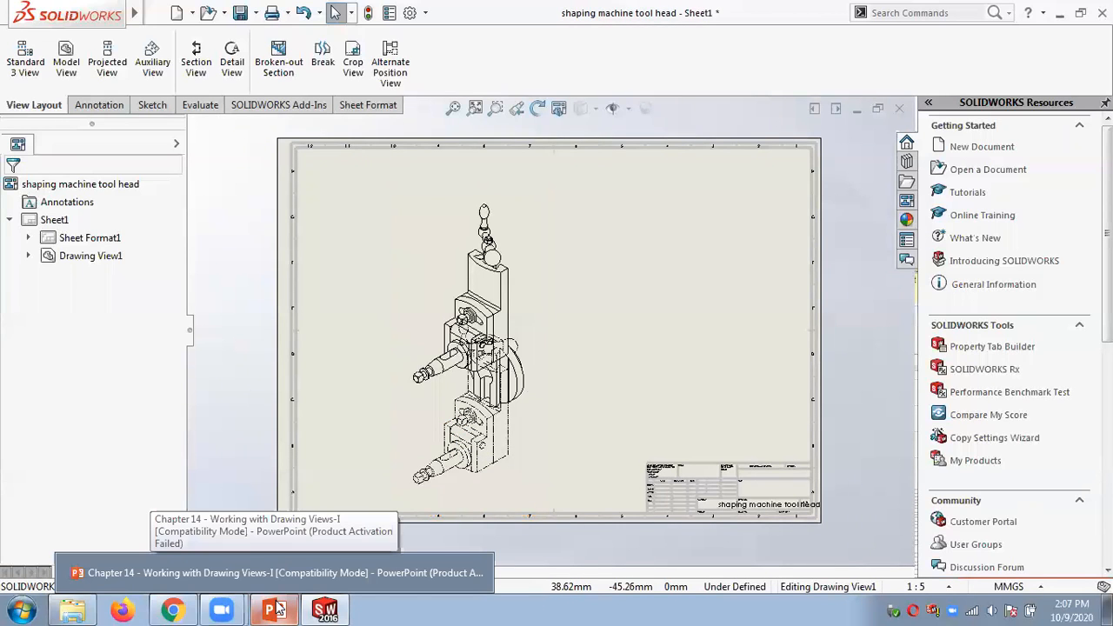
click(278, 609)
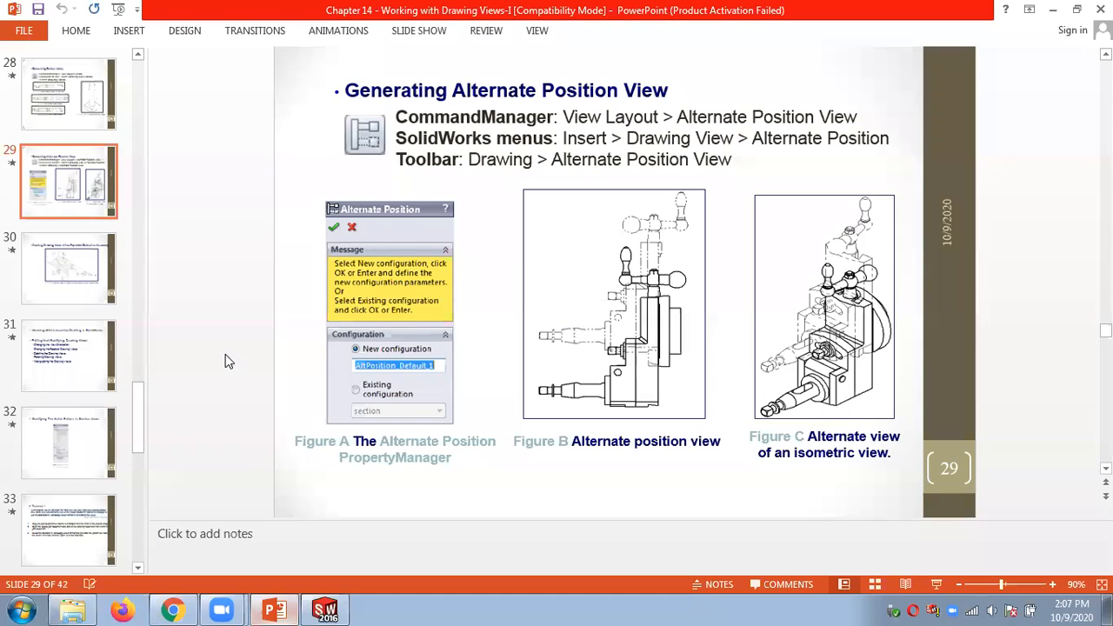
scroll(224, 361, down, 1)
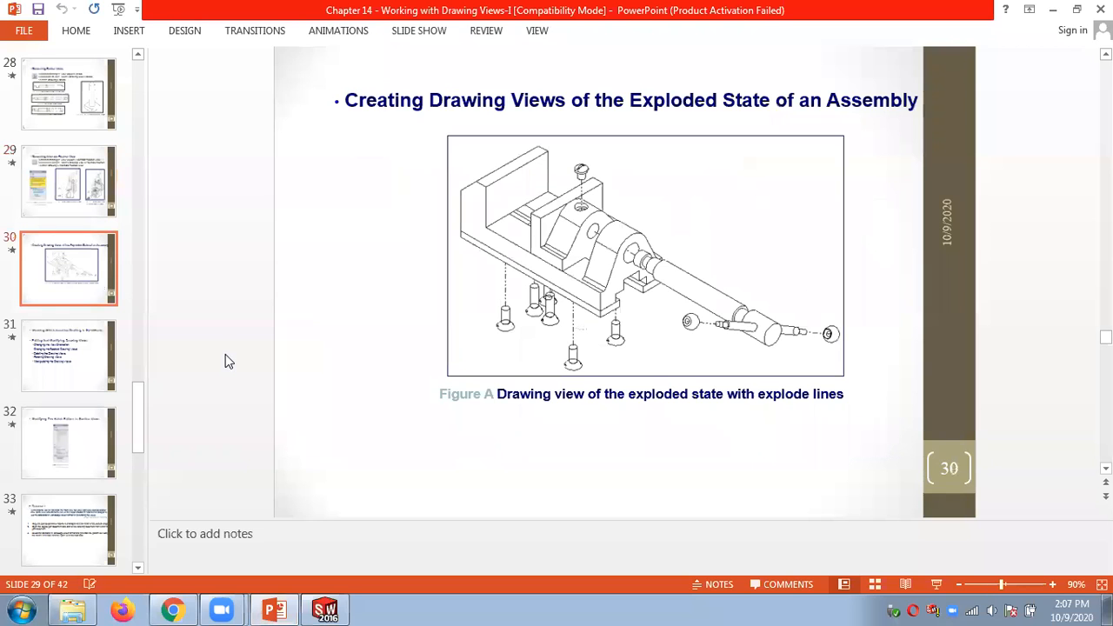
scroll(225, 361, down, 1)
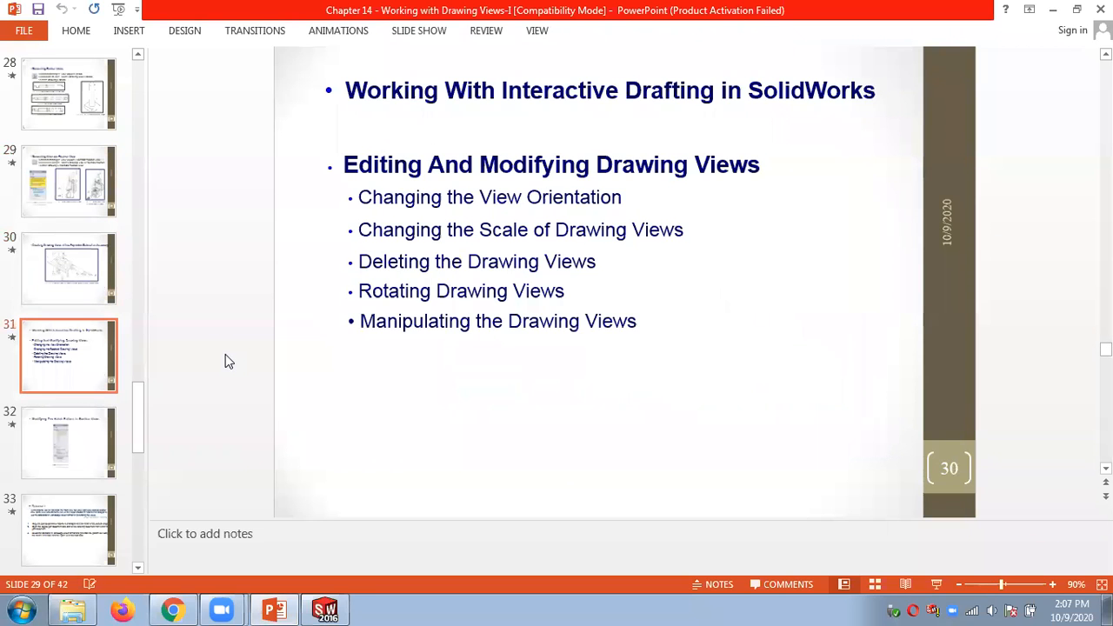
scroll(225, 361, down, 3)
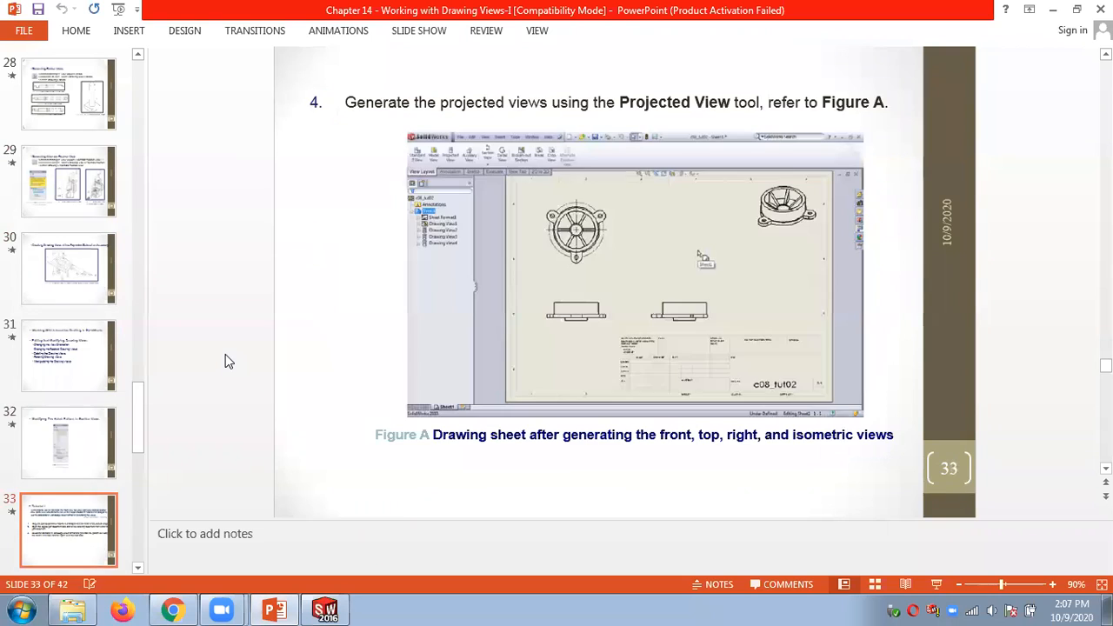
Switch back to SOLIDWORKS and examine the commands available for inserting drawing views, annotations and tables into the drawing.
click(325, 609)
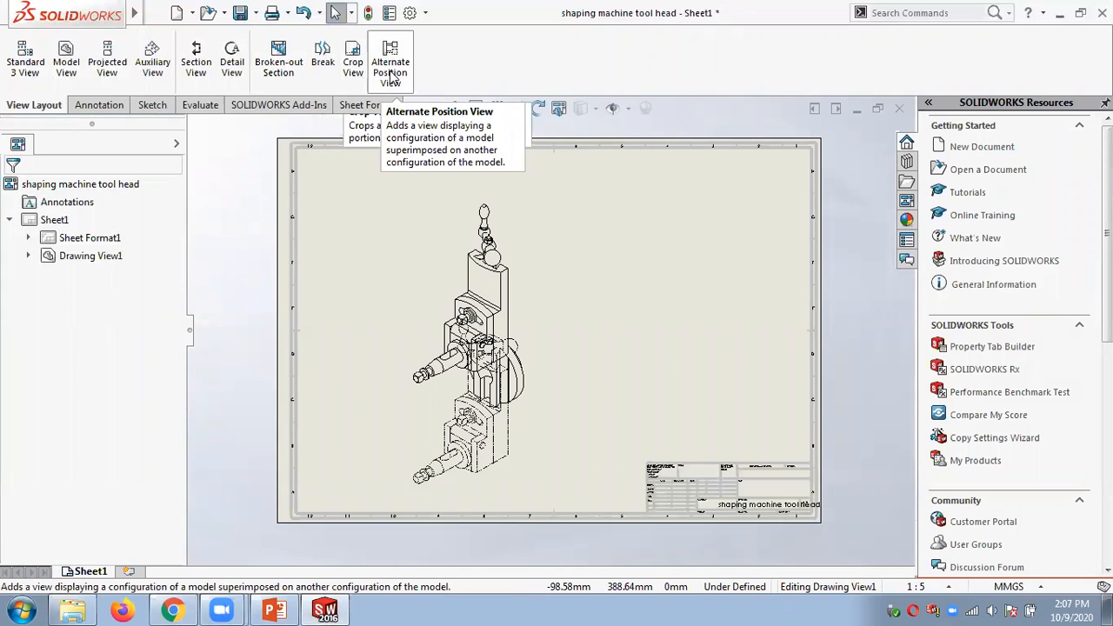
mouse_move(69, 13)
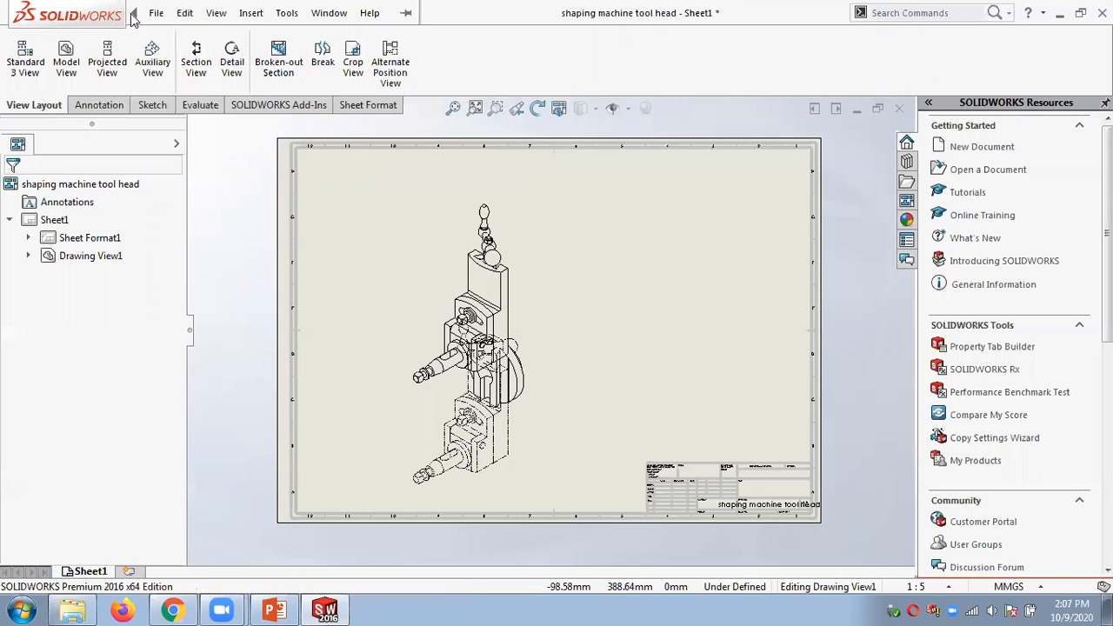
click(250, 13)
mouse_move(220, 18)
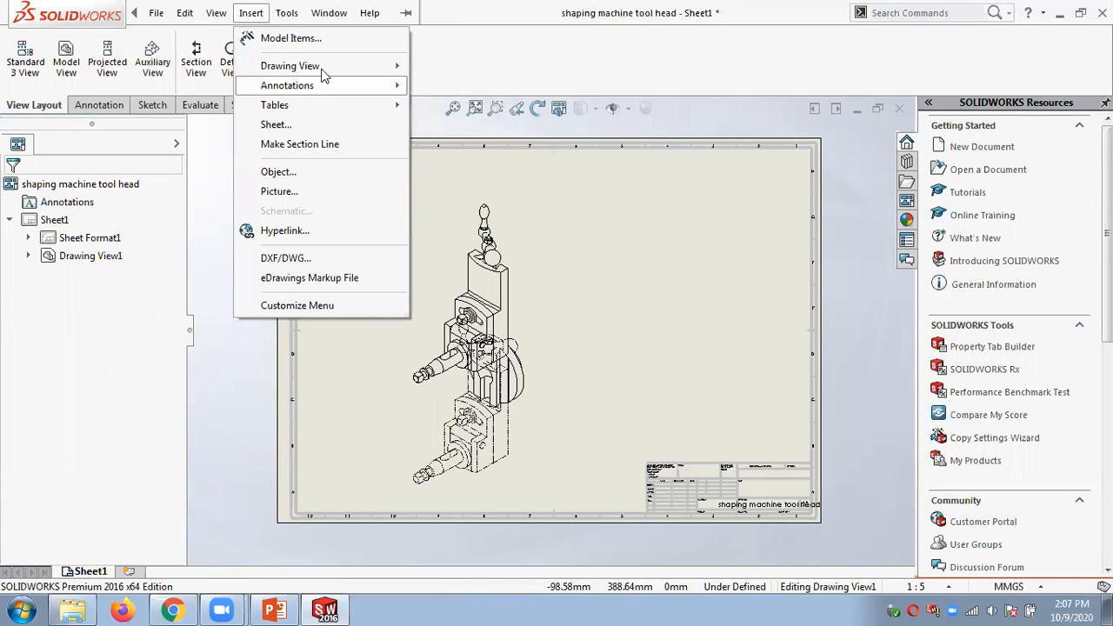
mouse_move(323, 73)
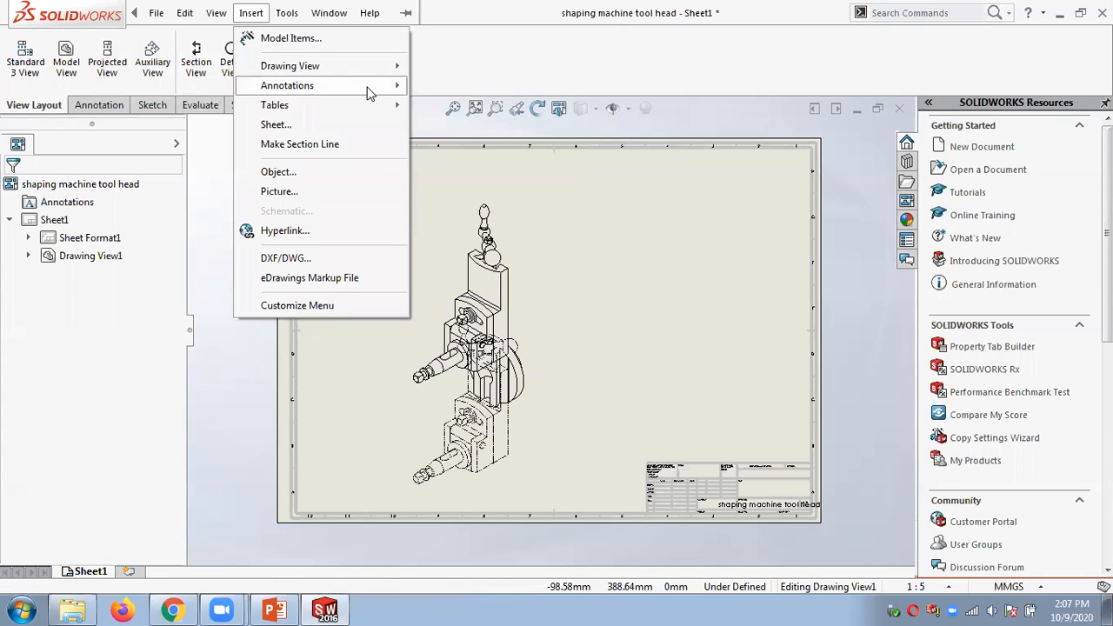
mouse_move(368, 92)
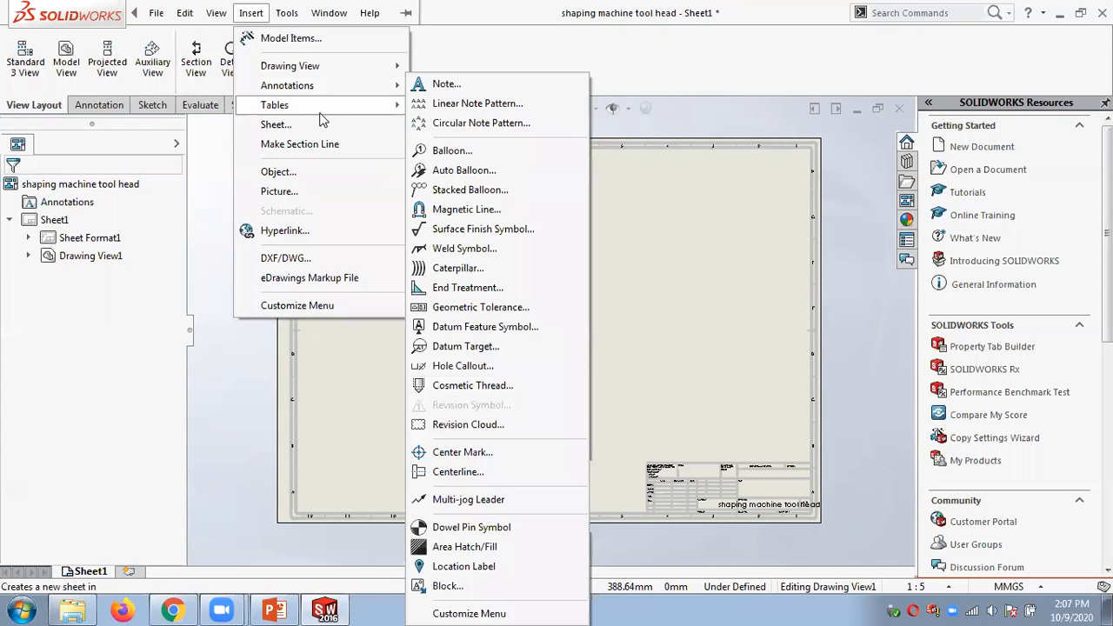
mouse_move(323, 113)
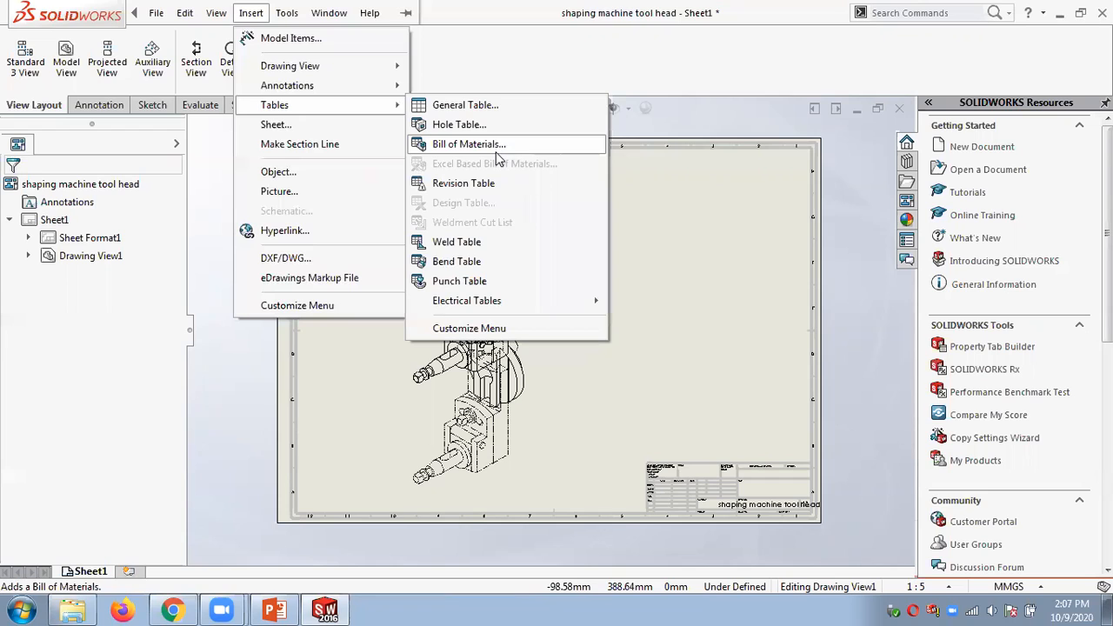
click(678, 334)
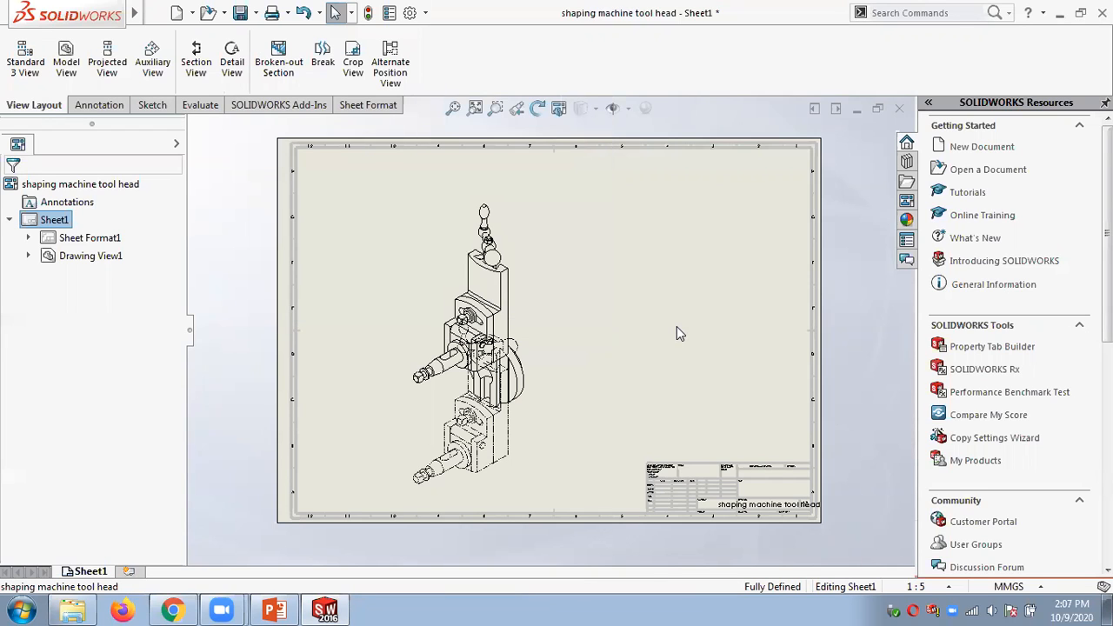
Switch to the Chapter 14 PowerPoint presentation and review the remaining tutorial slides and Exercise 1 through the end slide.
click(275, 608)
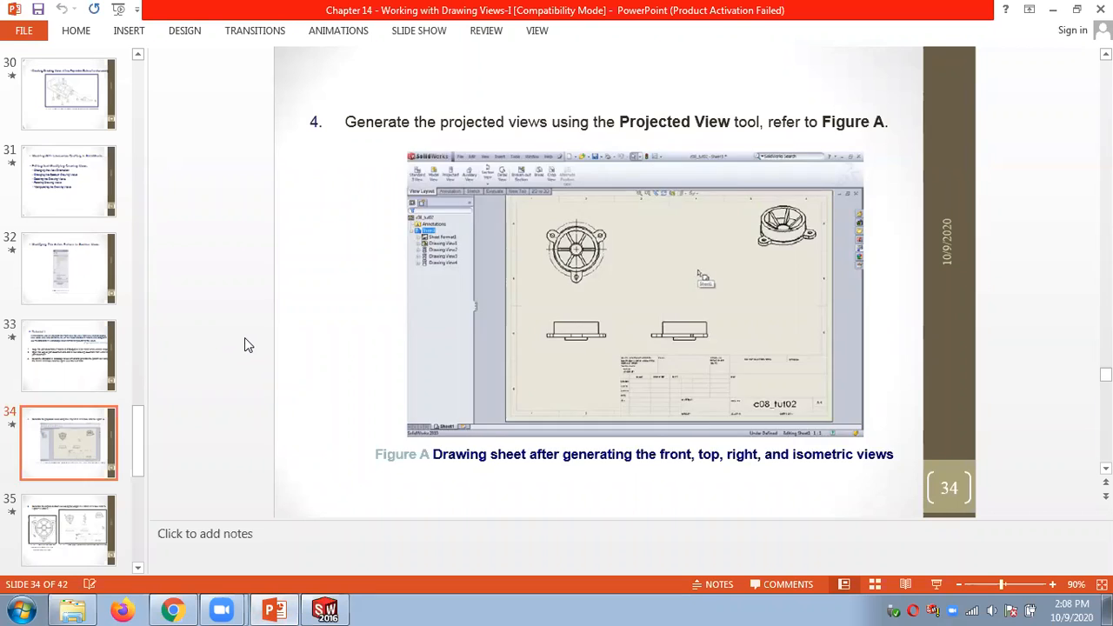
scroll(244, 344, down, 2)
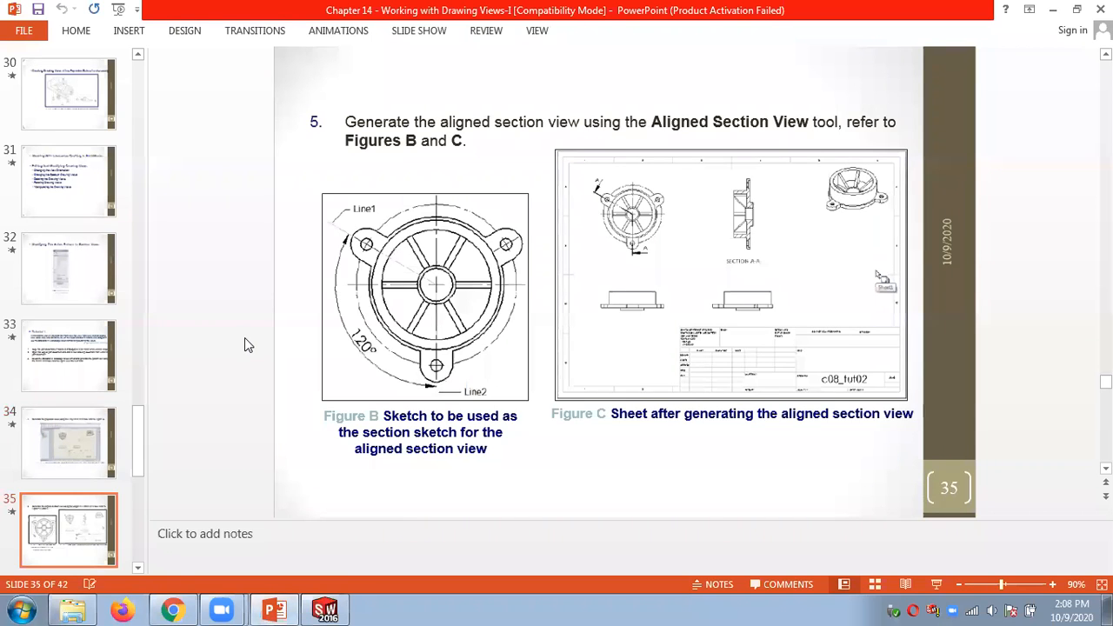
scroll(246, 345, down, 1)
scroll(244, 345, down, 1)
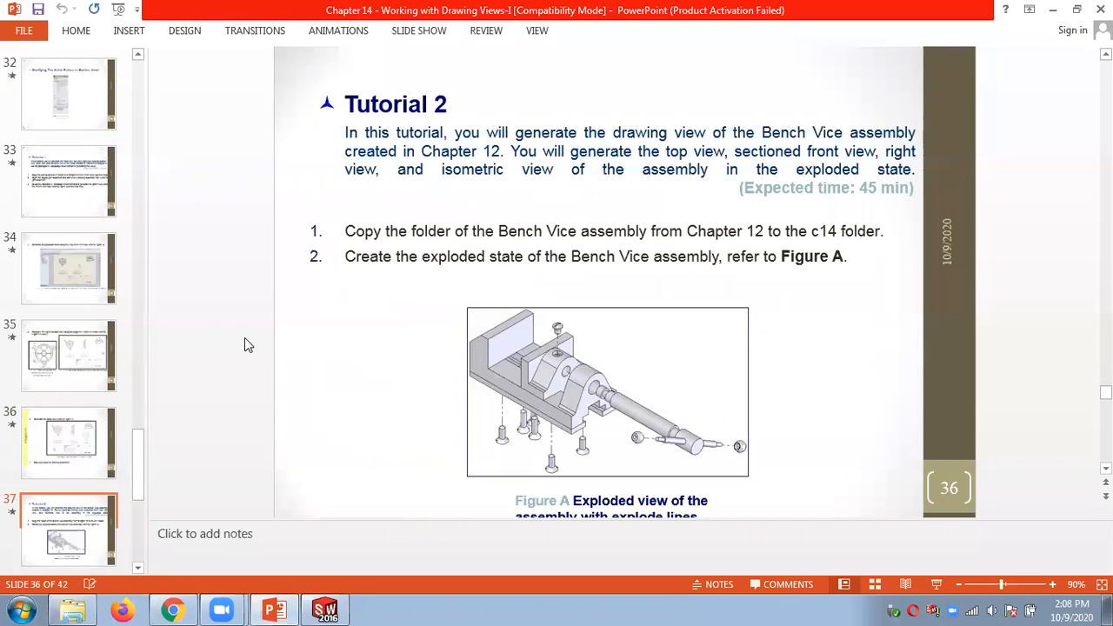
scroll(244, 345, down, 3)
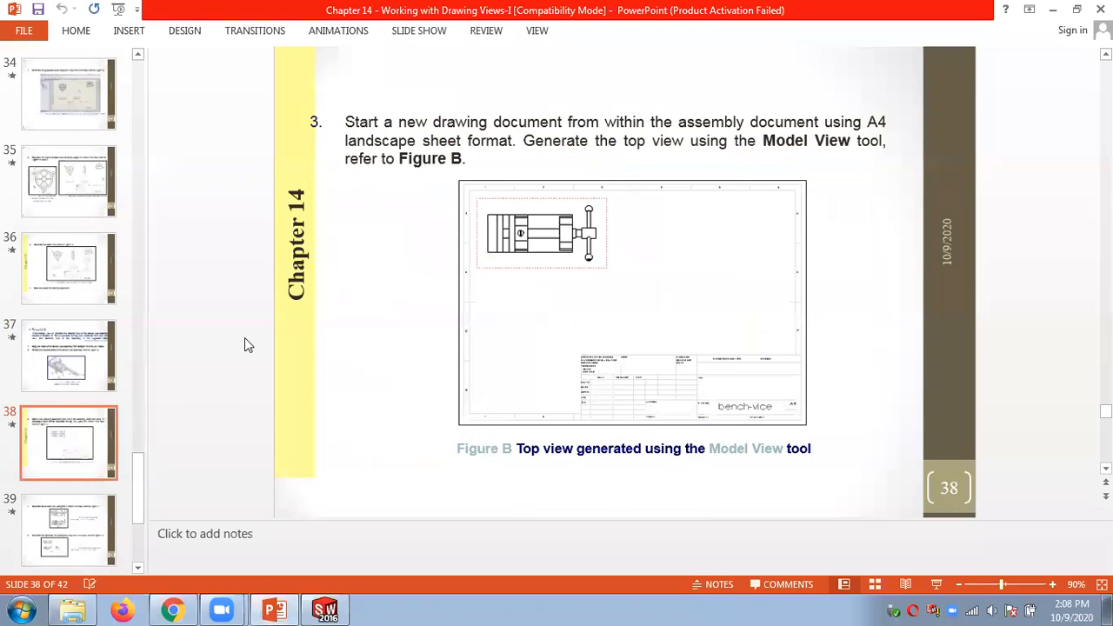
scroll(245, 346, down, 1)
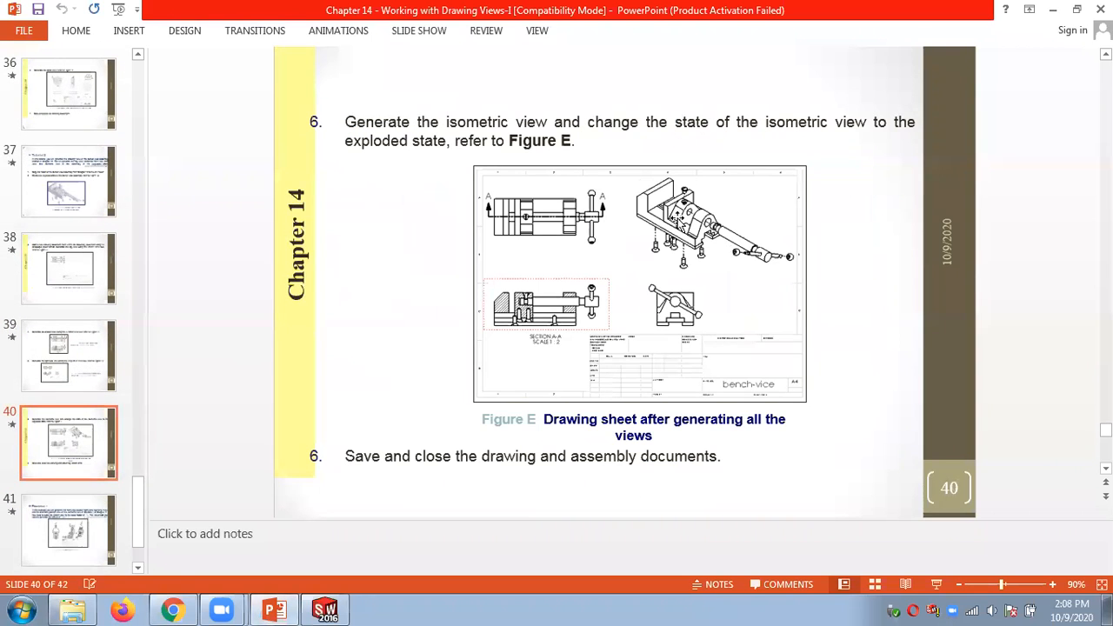
scroll(685, 254, down, 1)
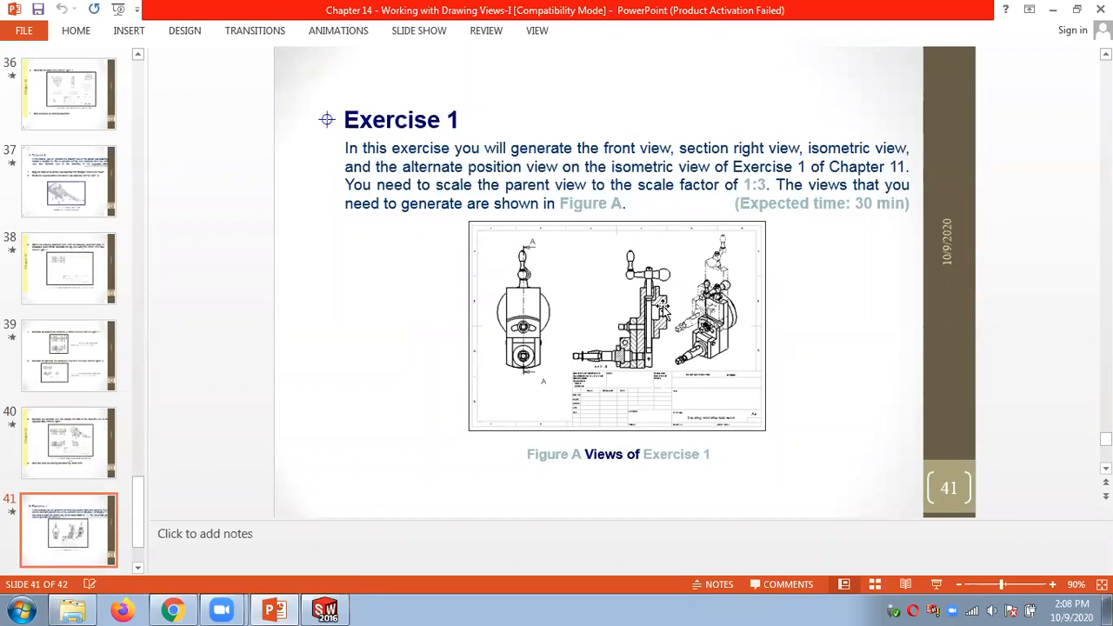
scroll(663, 306, down, 1)
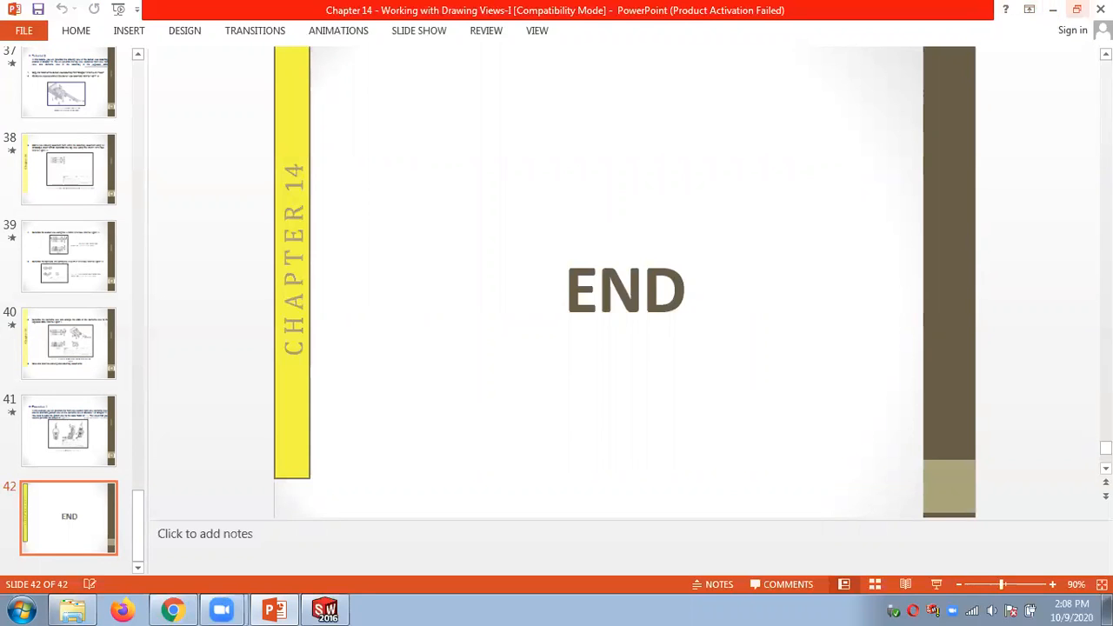
Close the Chapter 14 presentation, open the Chapter 15 drawing views presentation from the SLIIT folder, and return to SOLIDWORKS.
click(1100, 9)
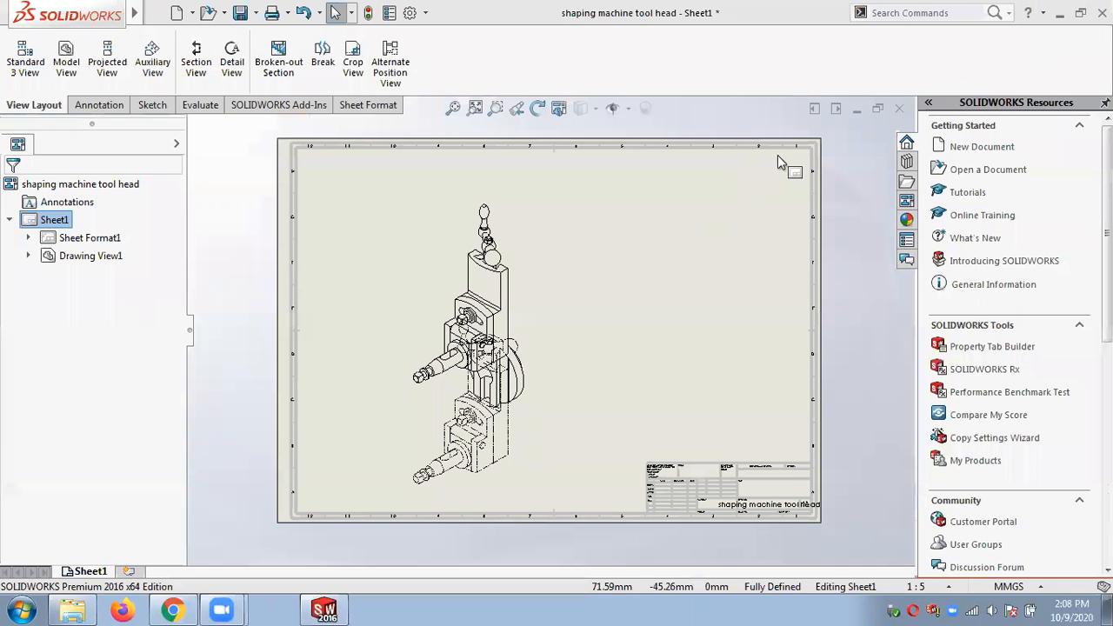
click(76, 609)
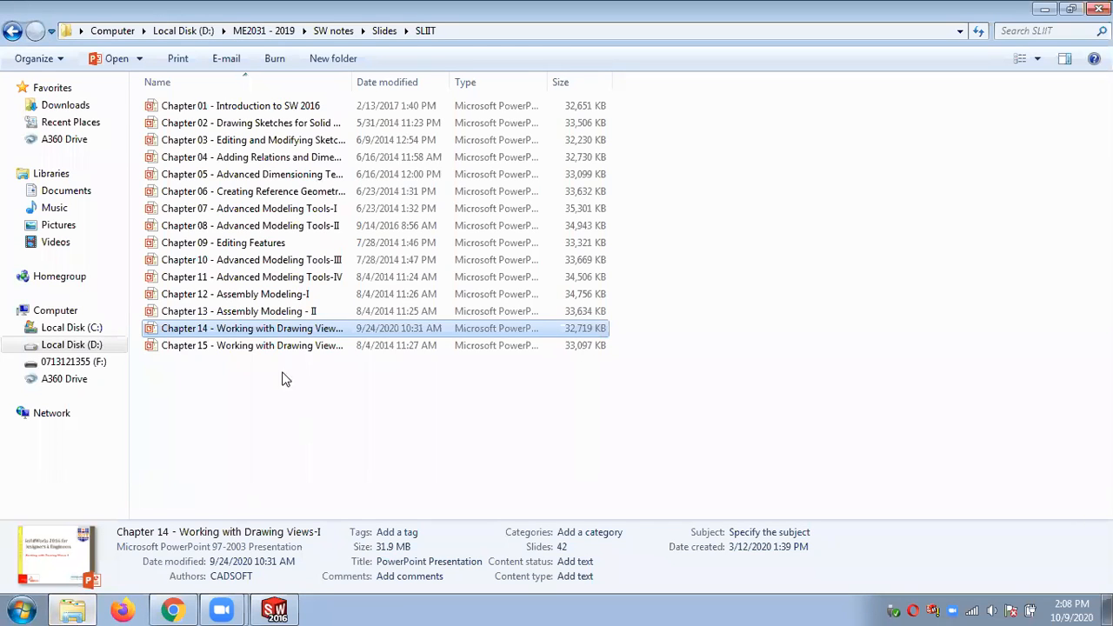
click(246, 348)
double_click(246, 348)
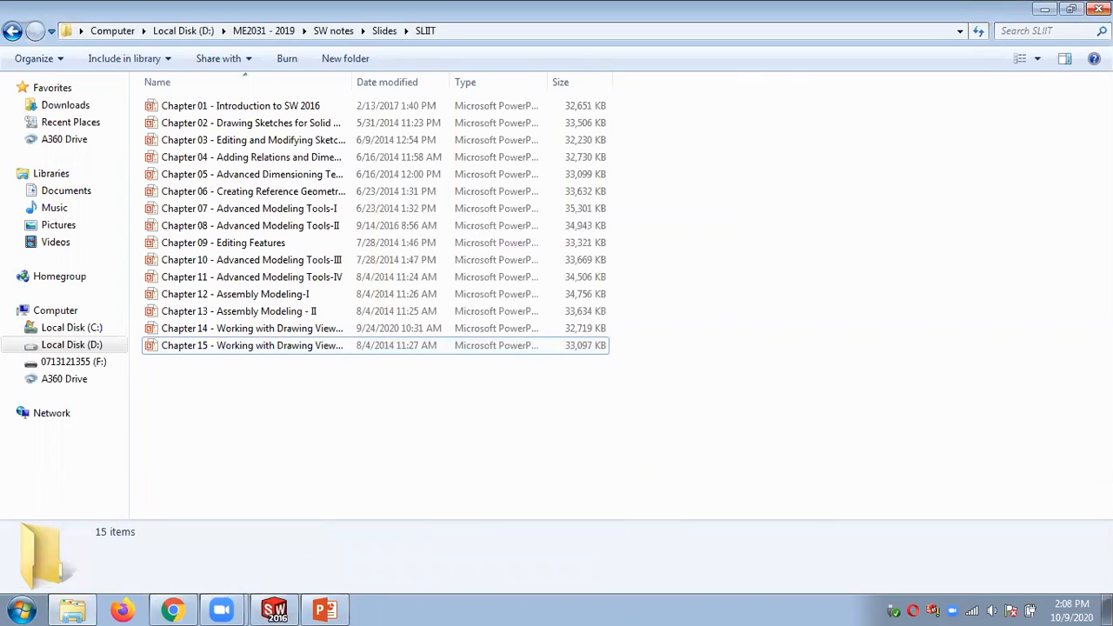
click(1043, 10)
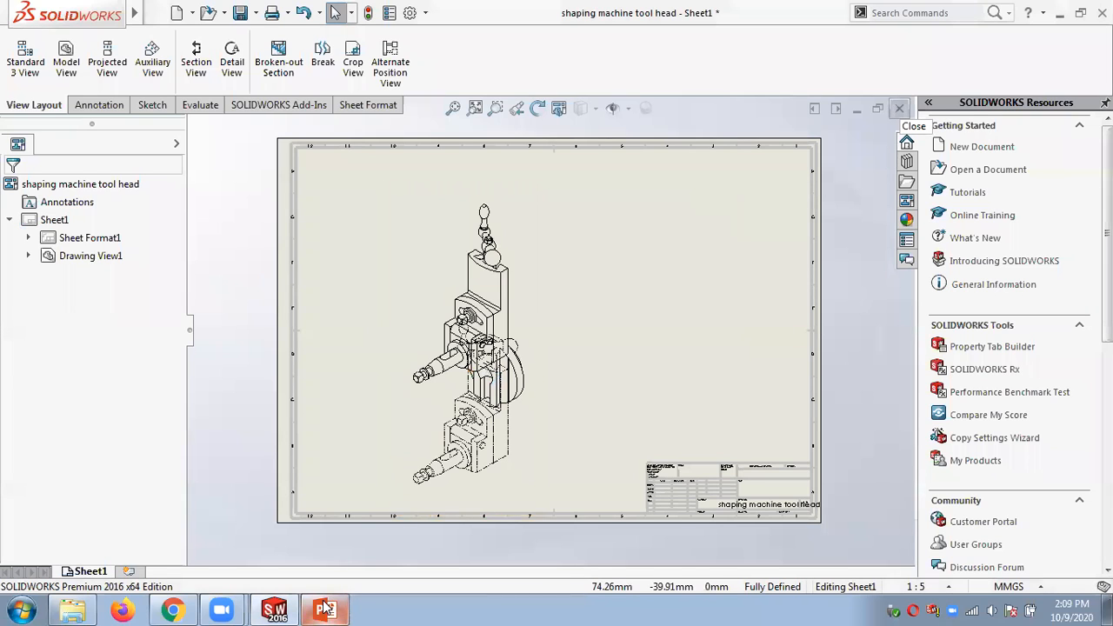
Delete the isometric drawing view with its alternate position from the shaping machine tool head sheet.
click(527, 303)
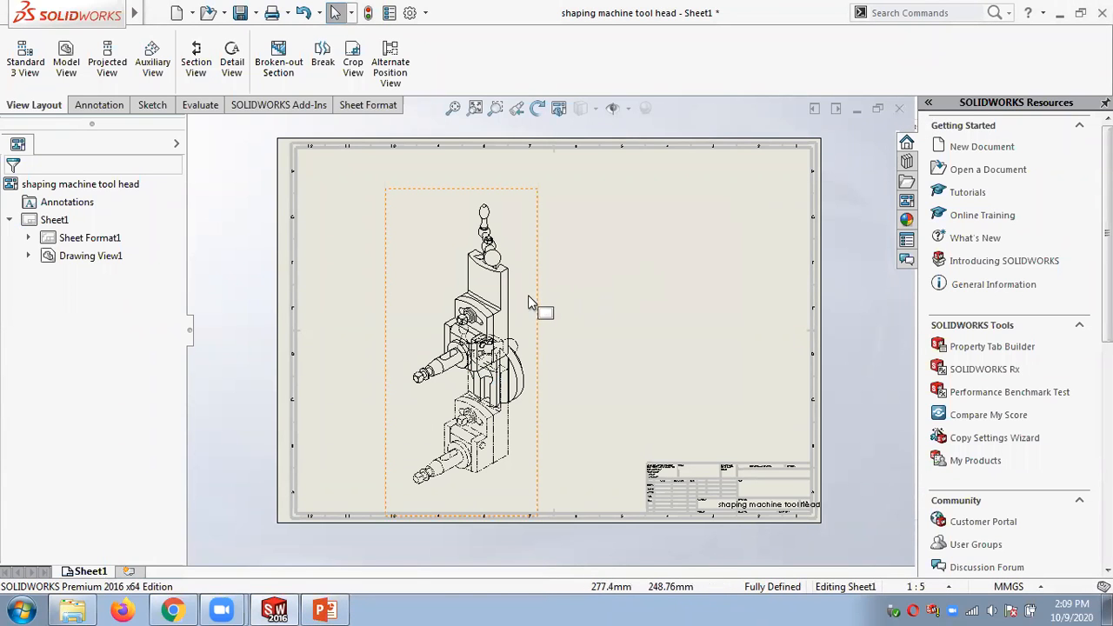
key(Delete)
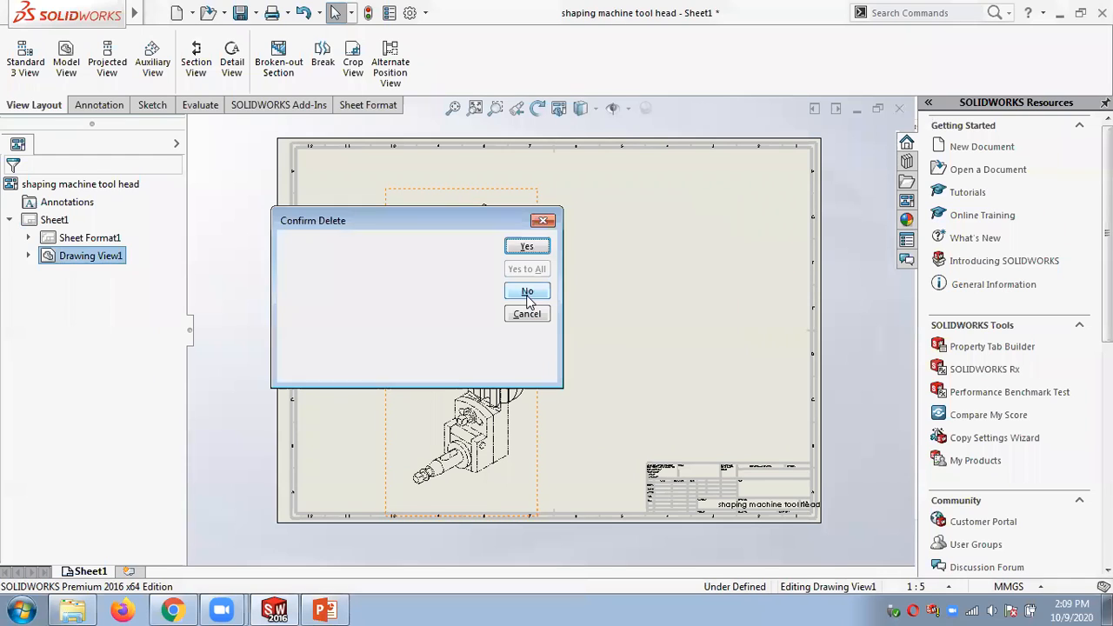
click(522, 249)
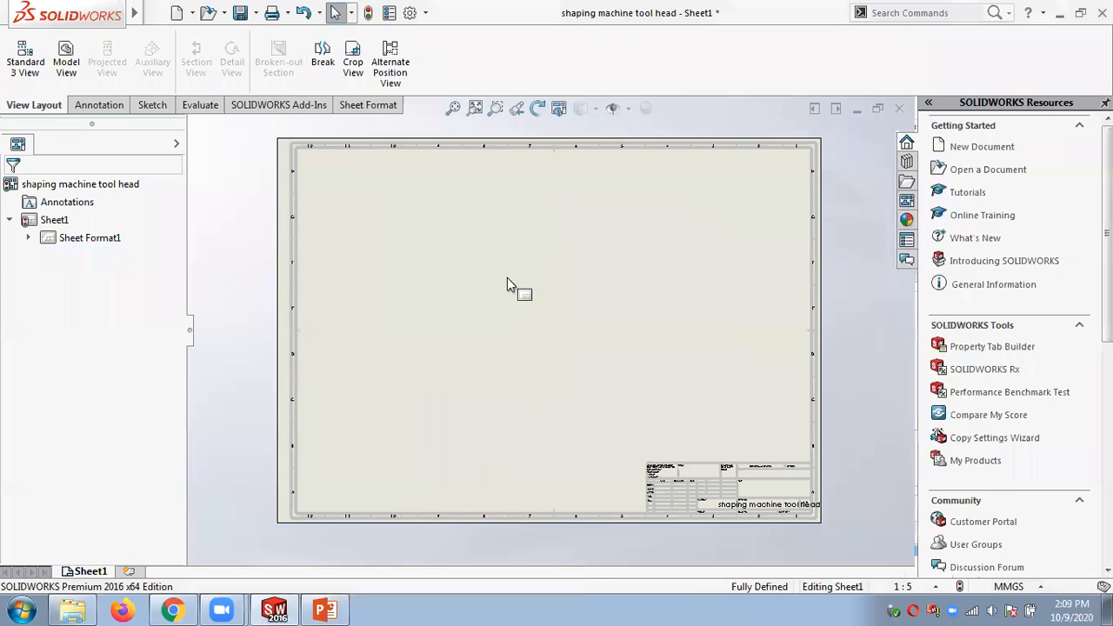
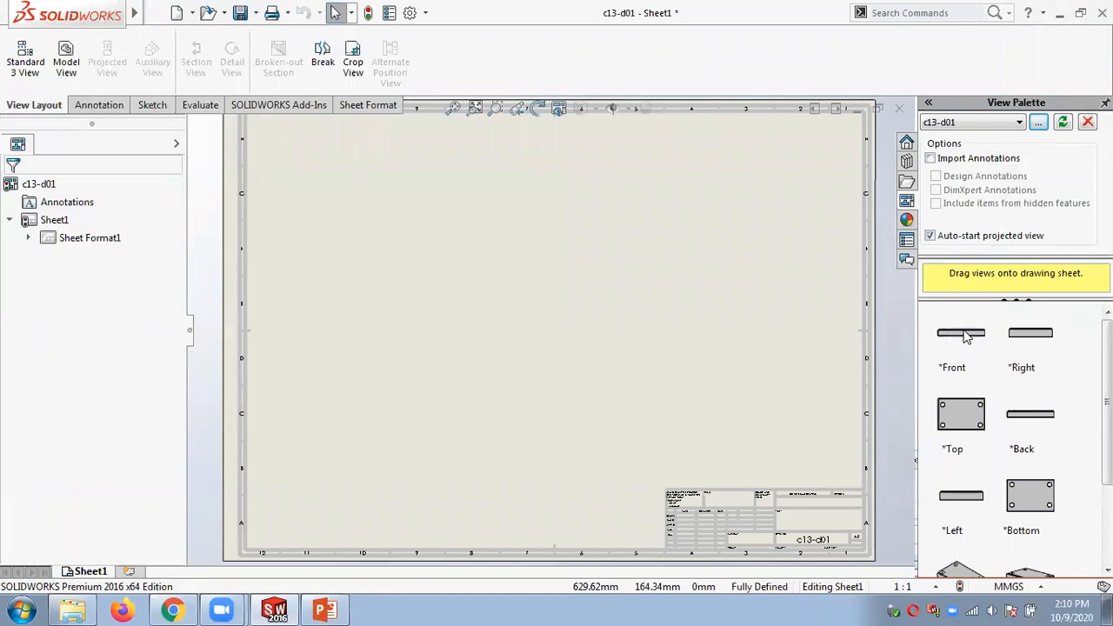
Place the Front view of c13-d01 in the upper part of the sheet without adding any projected views.
drag(966, 337, 454, 248)
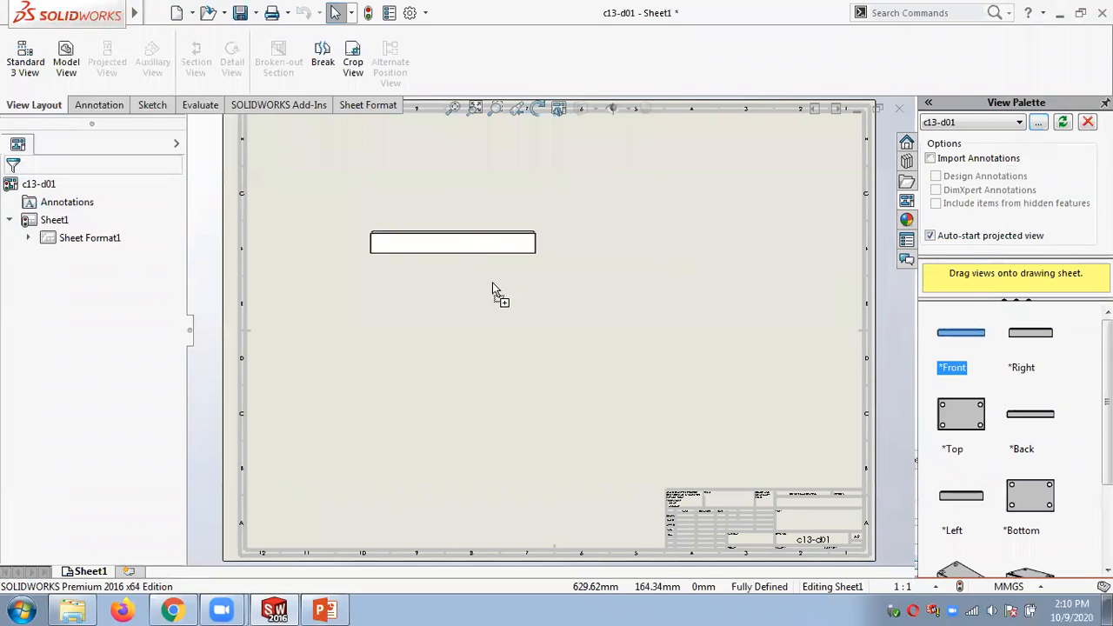
drag(492, 285, 492, 286)
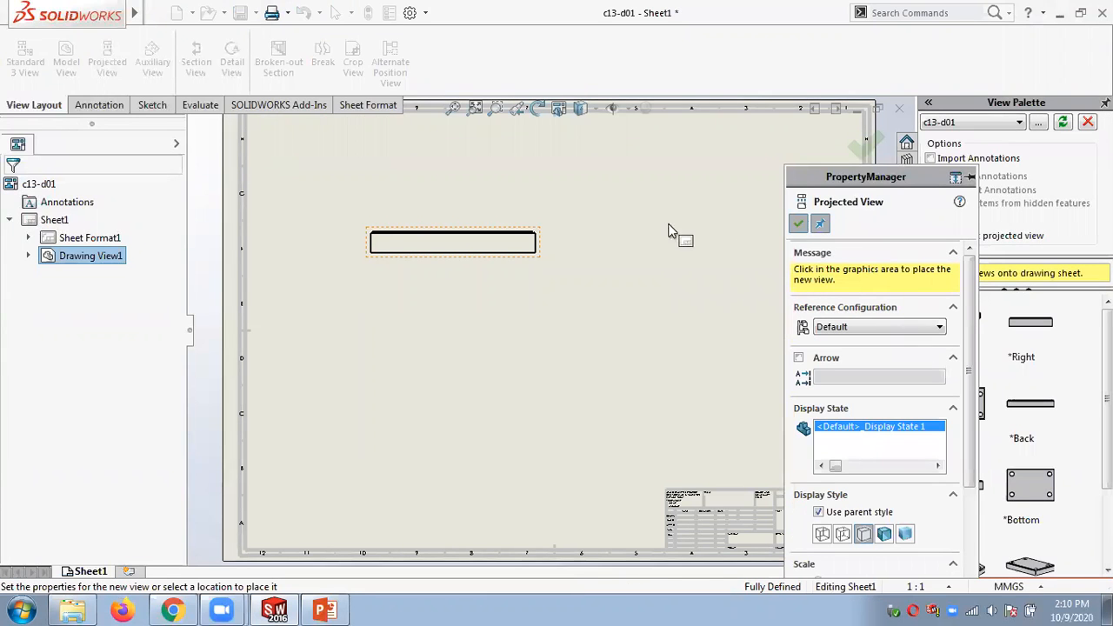
key(Escape)
click(1040, 122)
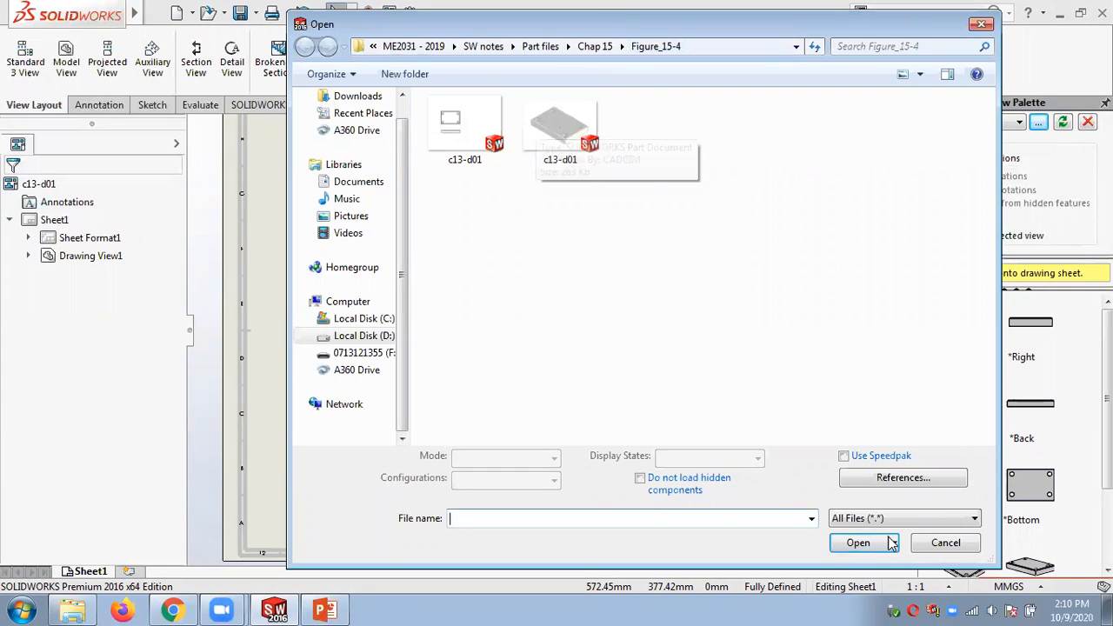
click(946, 543)
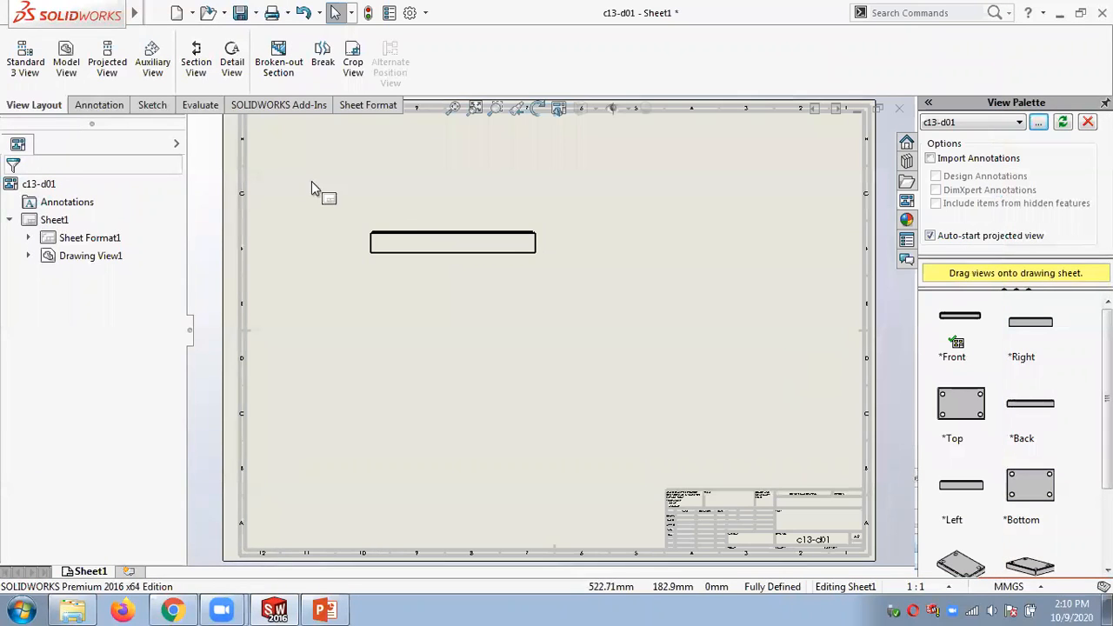
Add a chamfer dimension to the front view's upper-right chamfer, using the right vertical edge as reference and placing the text outside the corner.
scroll(315, 183, down, 2)
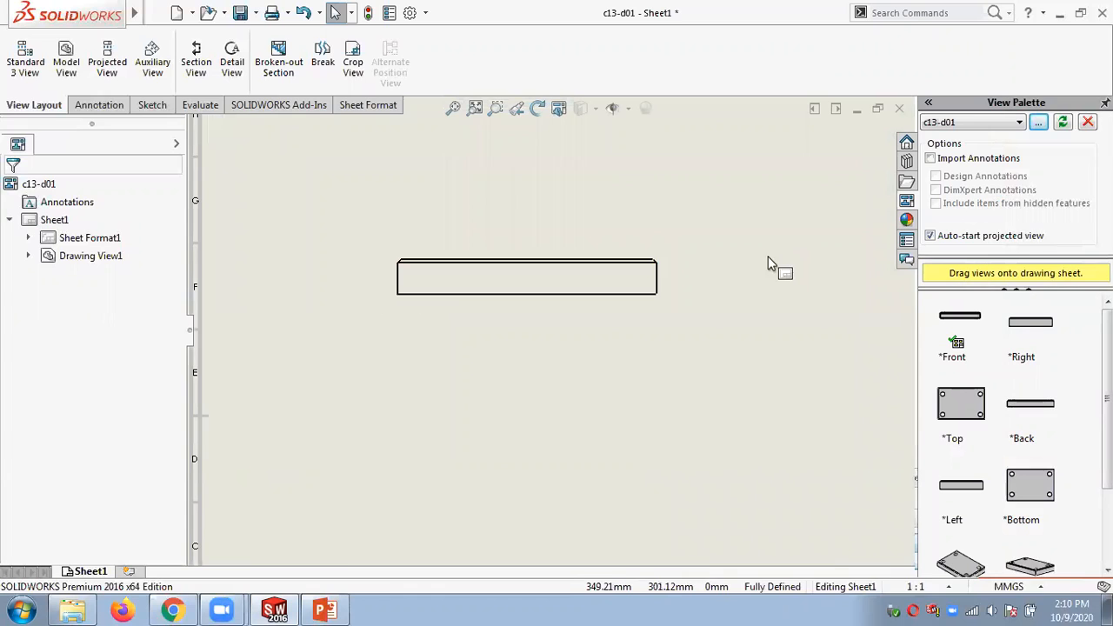
scroll(687, 250, up, 2)
scroll(620, 310, down, 3)
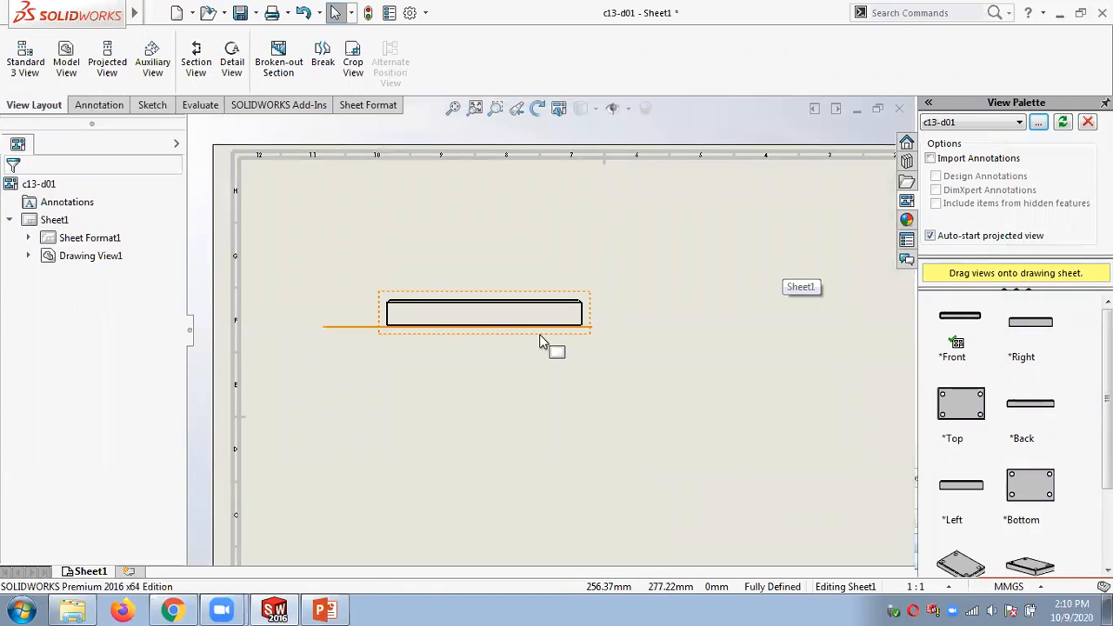
scroll(449, 284, up, 2)
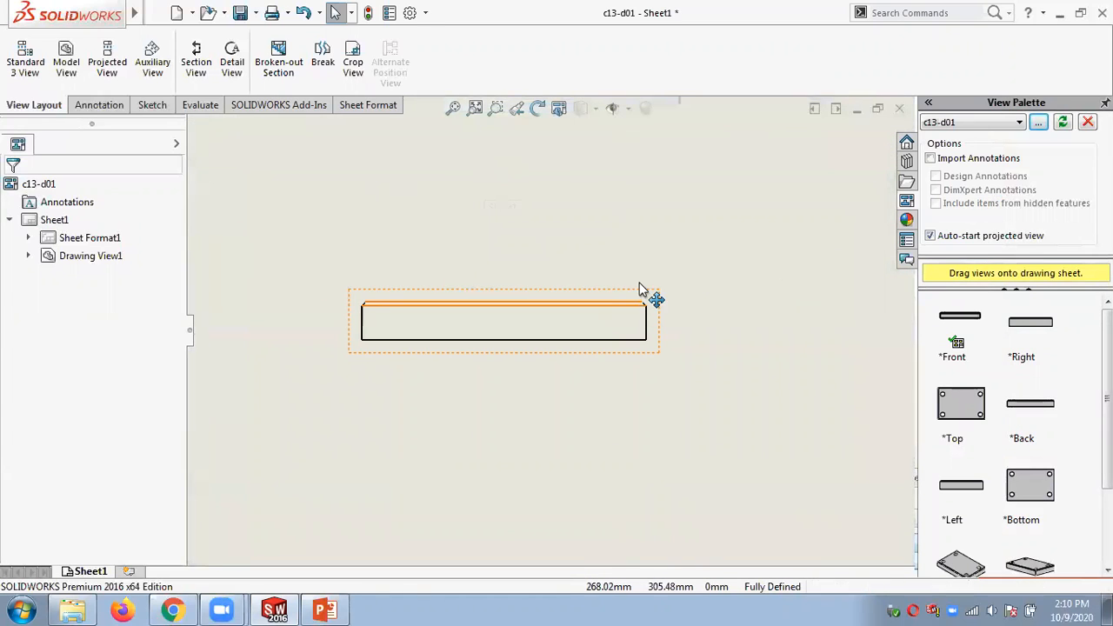
click(91, 105)
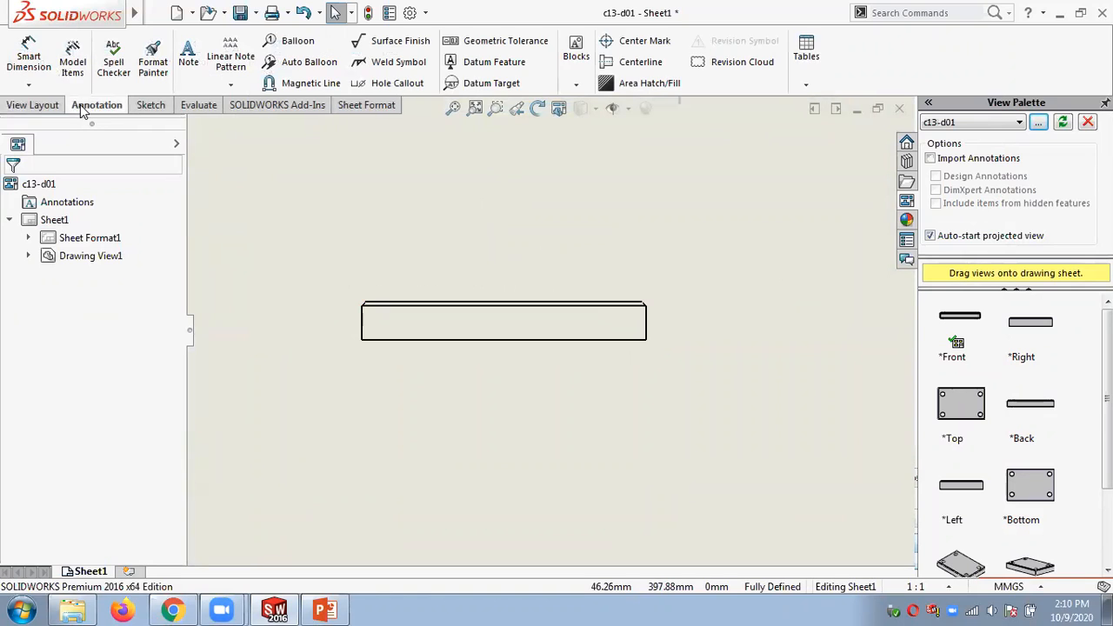
click(28, 86)
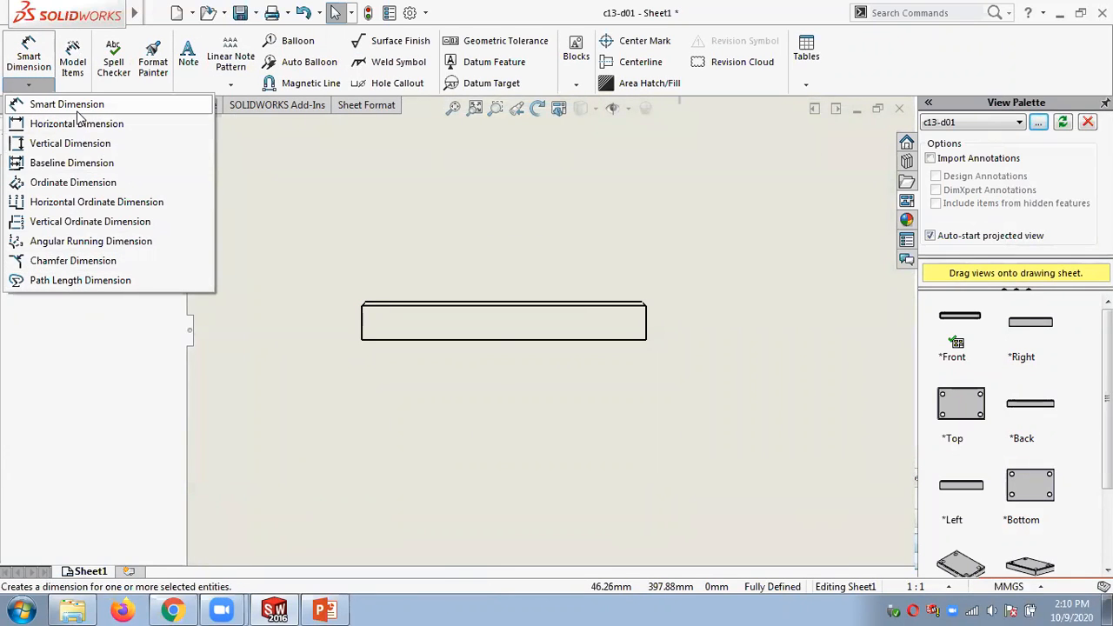
click(63, 263)
scroll(613, 348, up, 3)
scroll(615, 333, up, 2)
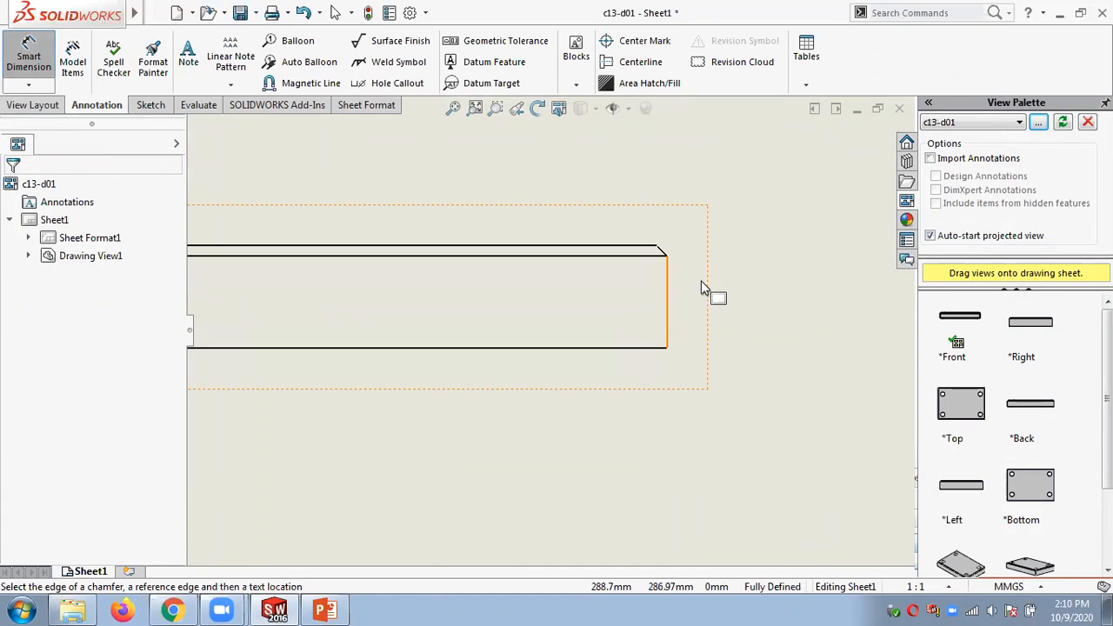
click(662, 256)
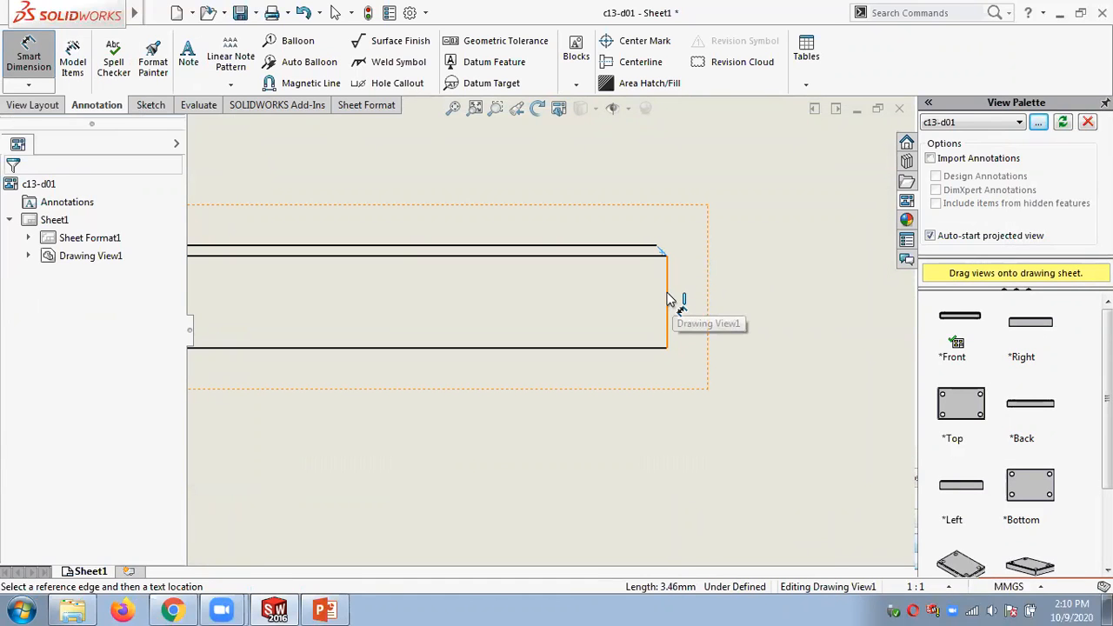
click(668, 303)
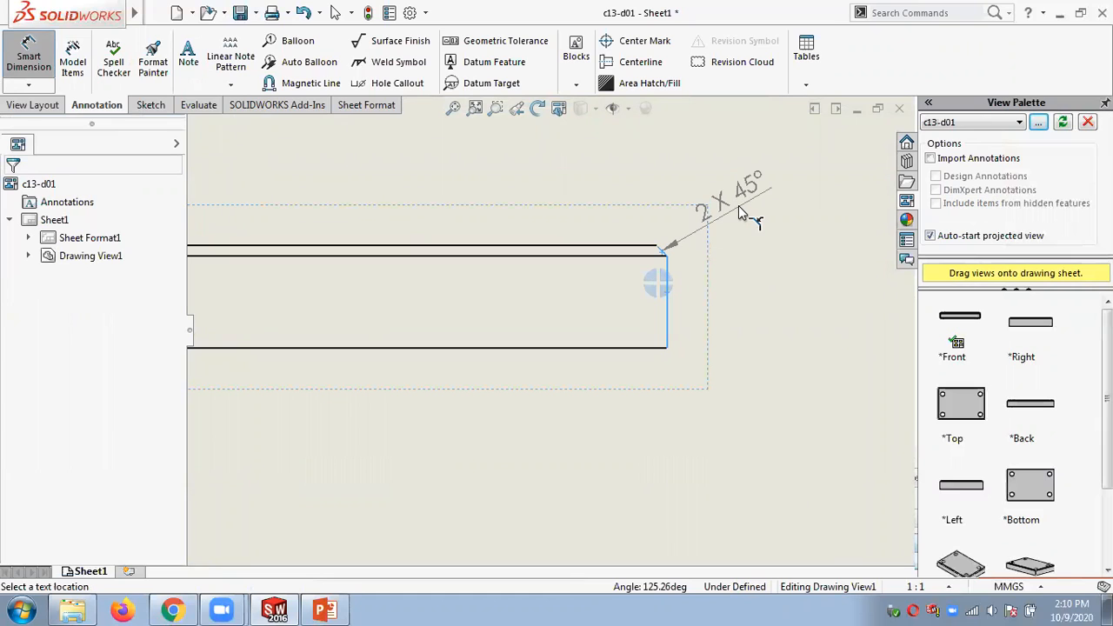
click(737, 205)
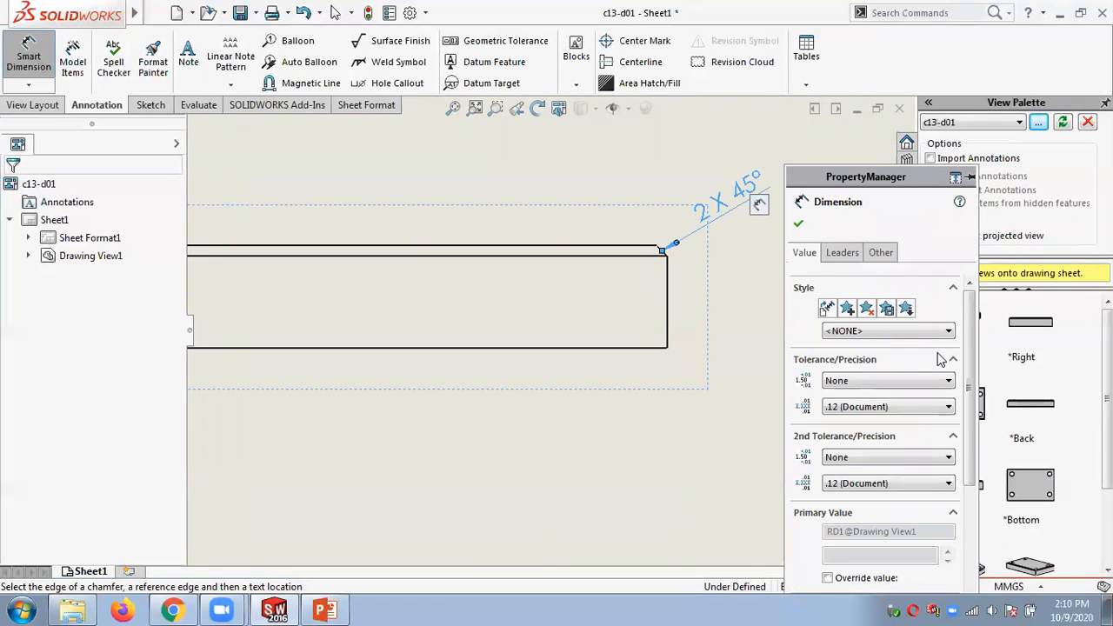
Turn off the document display setting for the chamfer dimension's leader and dimension line style.
drag(891, 178, 921, 80)
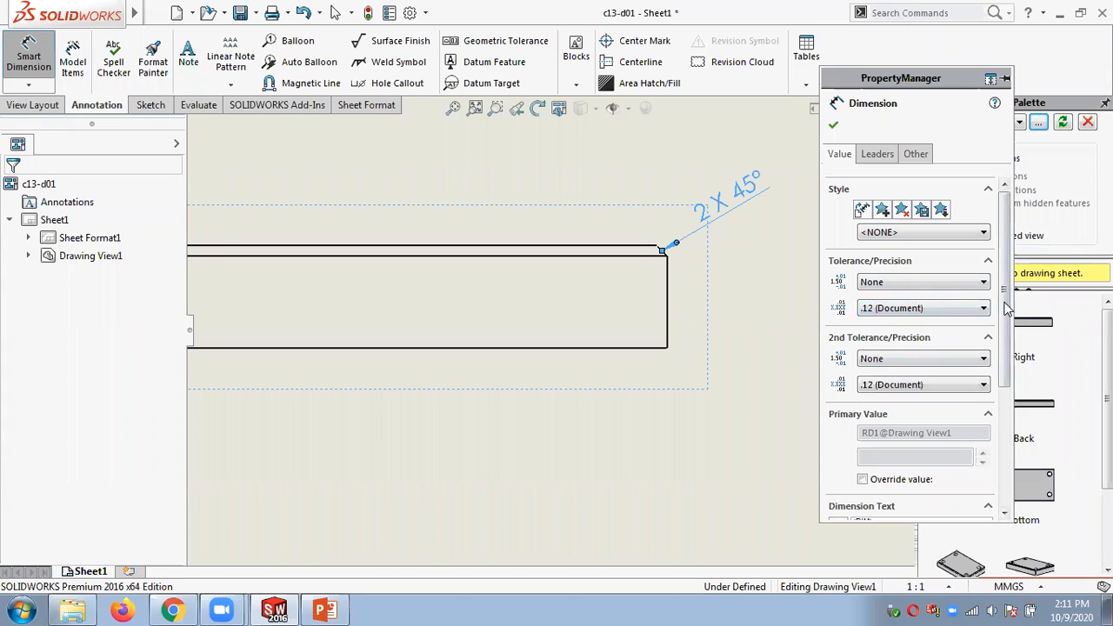
click(885, 161)
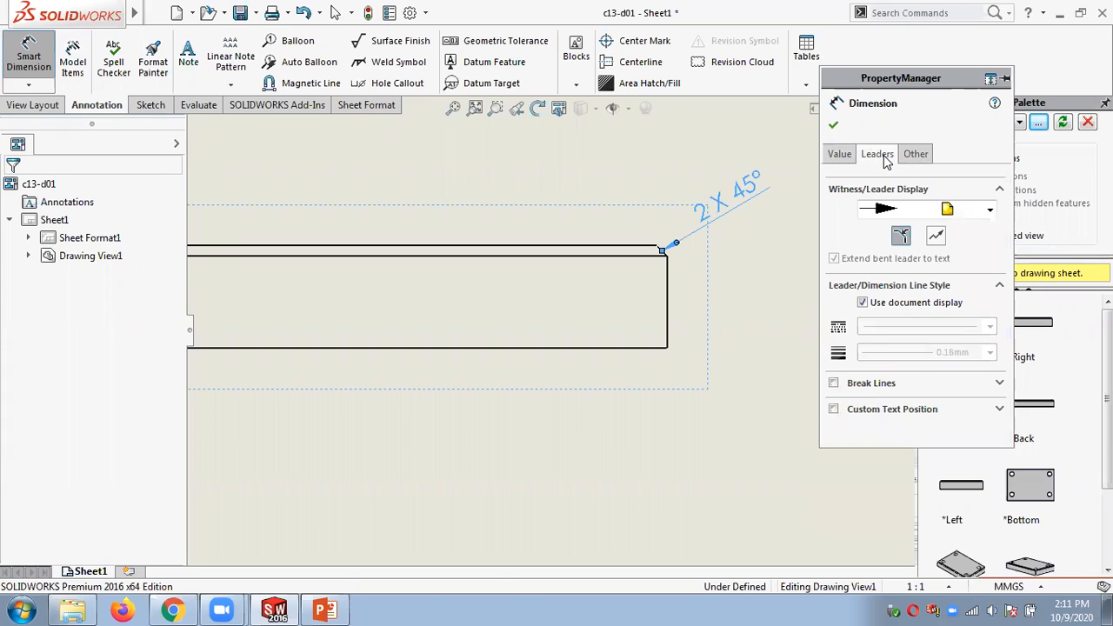
click(863, 304)
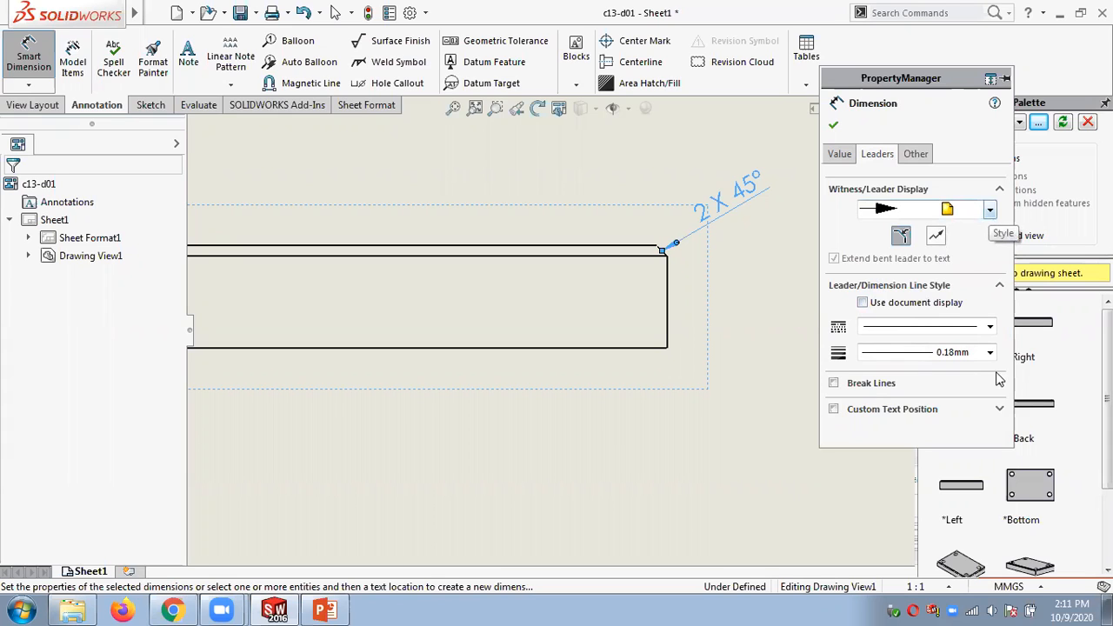
Enable a custom text position for the chamfer dimension, compare the layouts, and choose horizontal text without an underline.
click(999, 410)
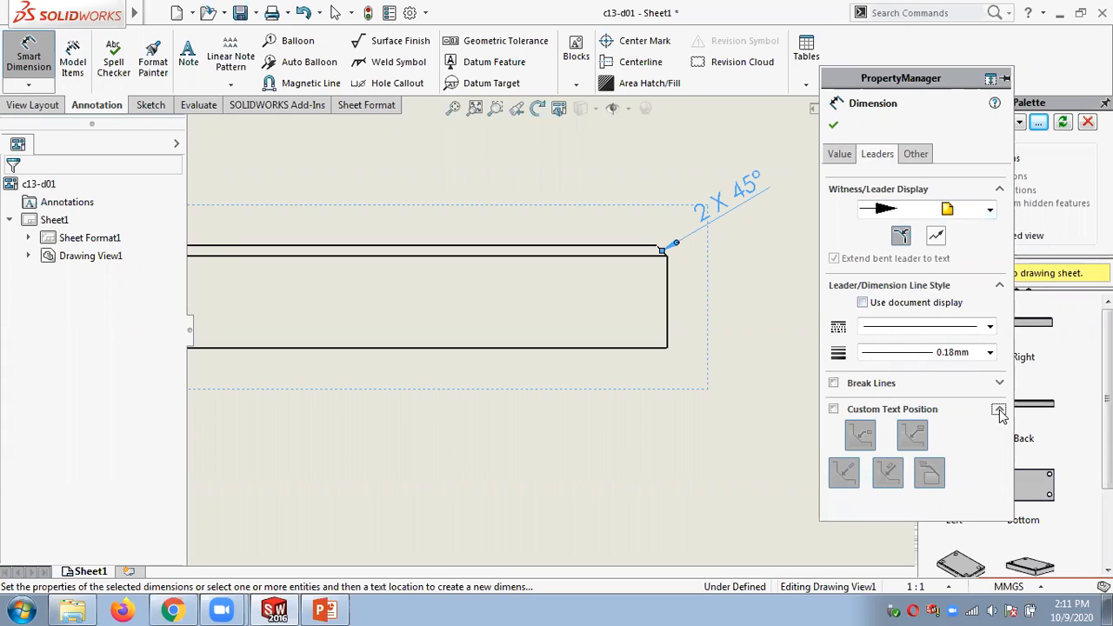
click(834, 410)
click(860, 434)
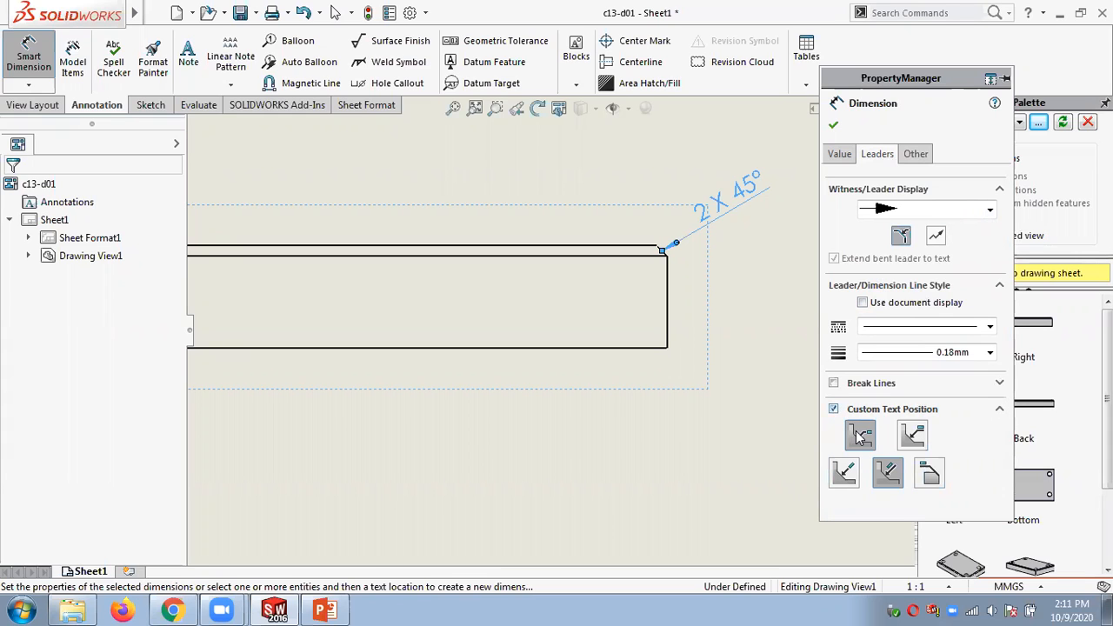
click(915, 439)
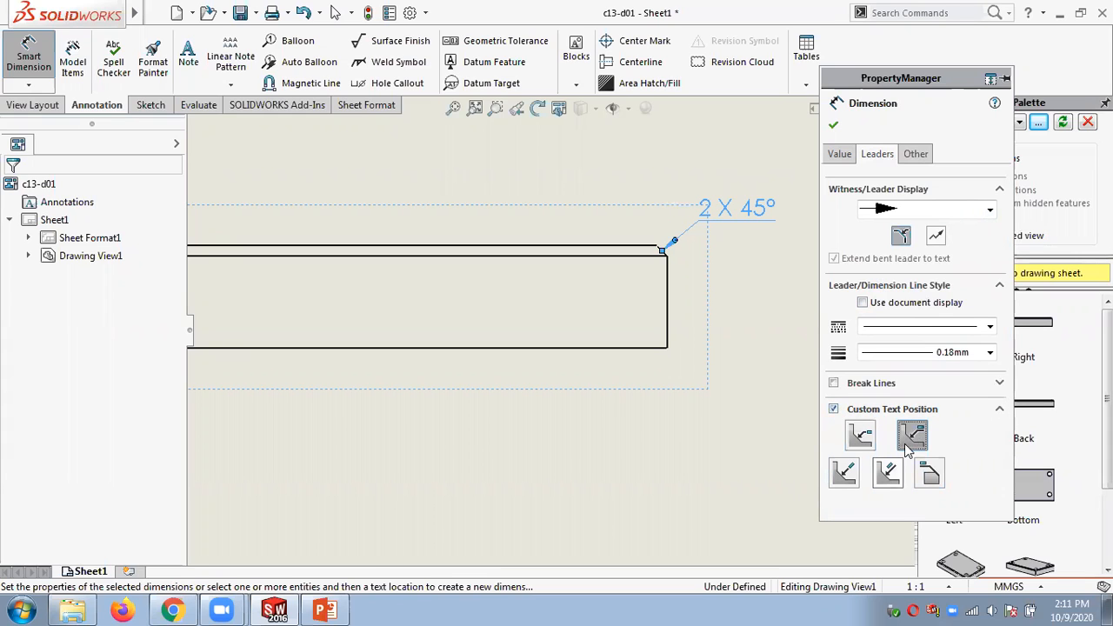
click(844, 472)
click(888, 472)
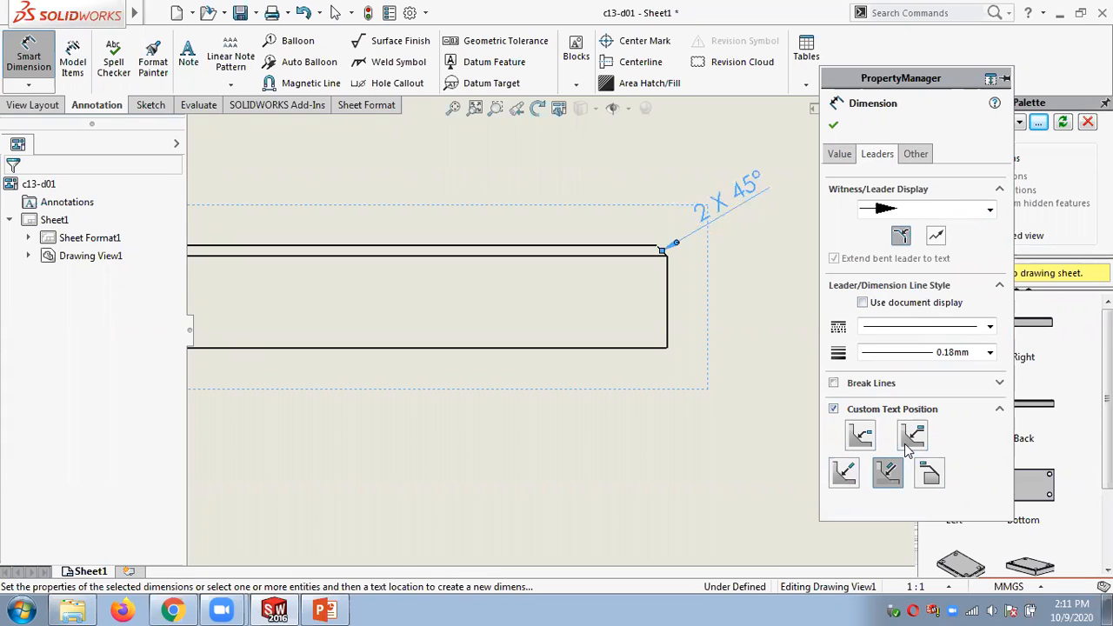
click(929, 472)
click(860, 435)
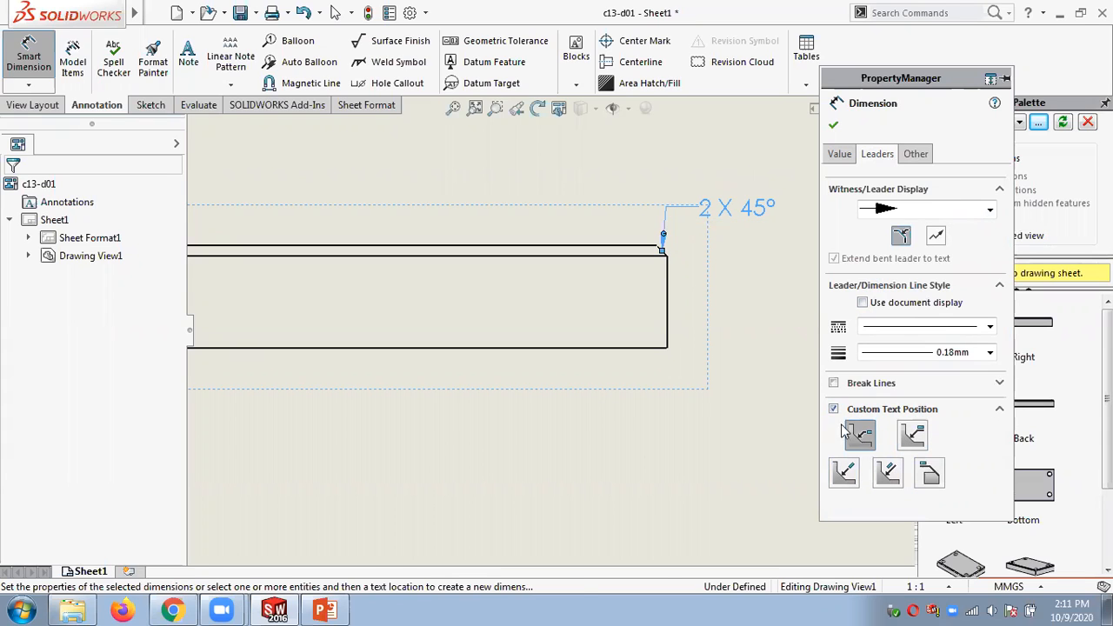
click(913, 444)
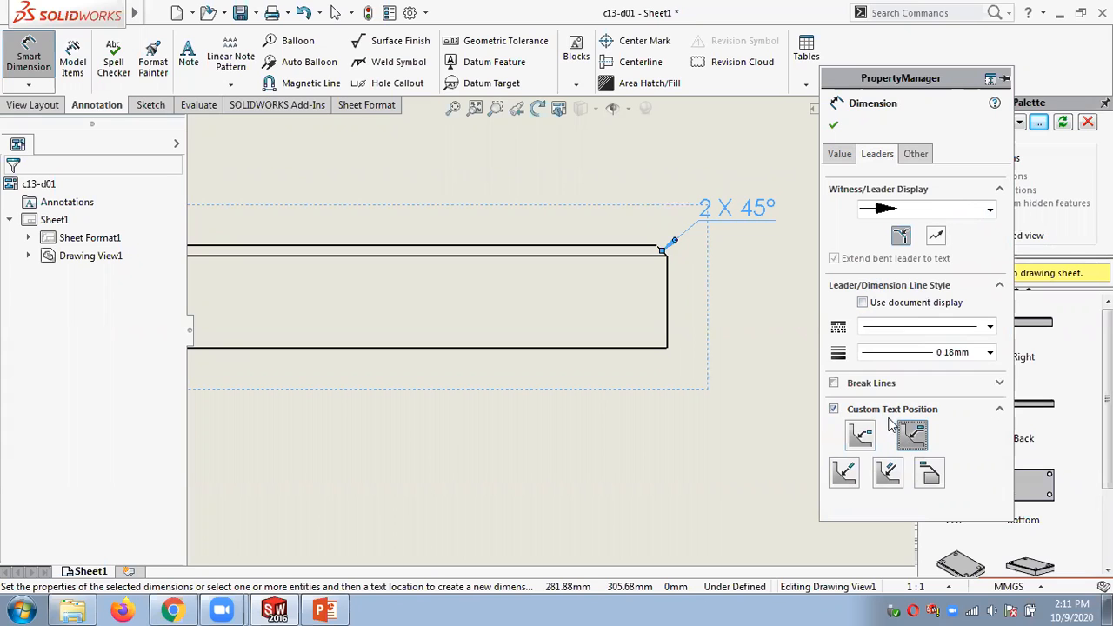
click(861, 437)
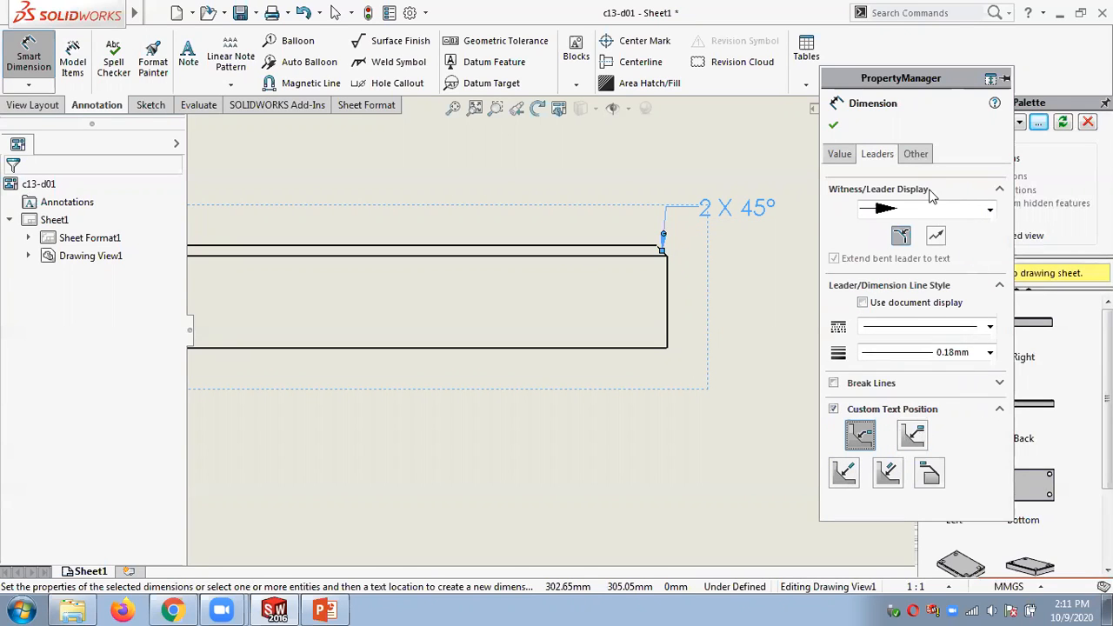
Turn off the document font for the chamfer dimension and review the available font settings without changing them.
click(915, 157)
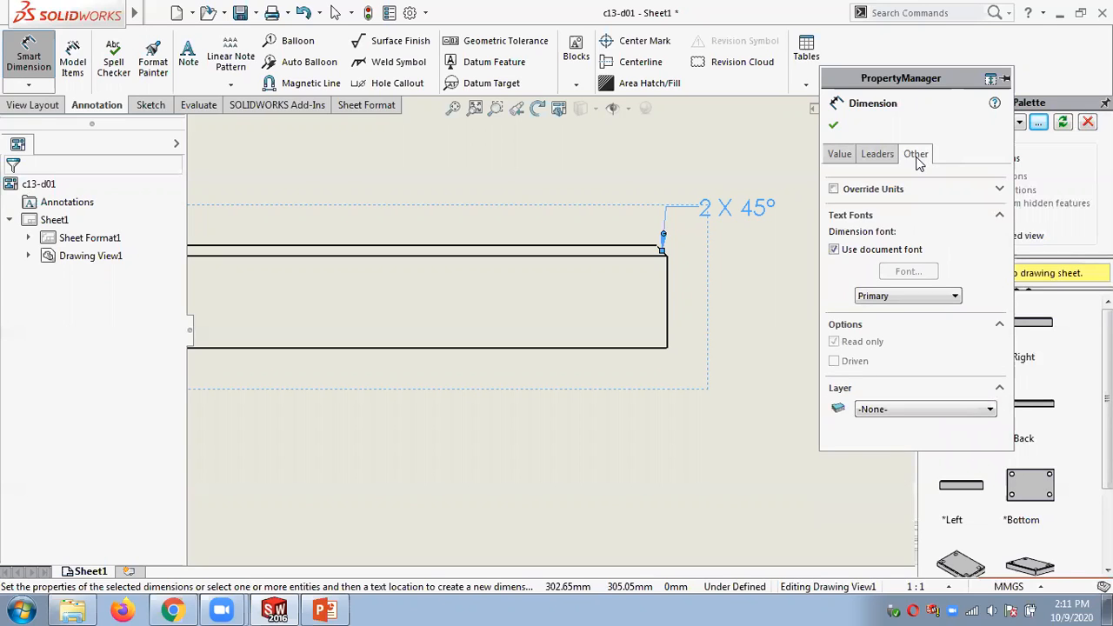
click(834, 250)
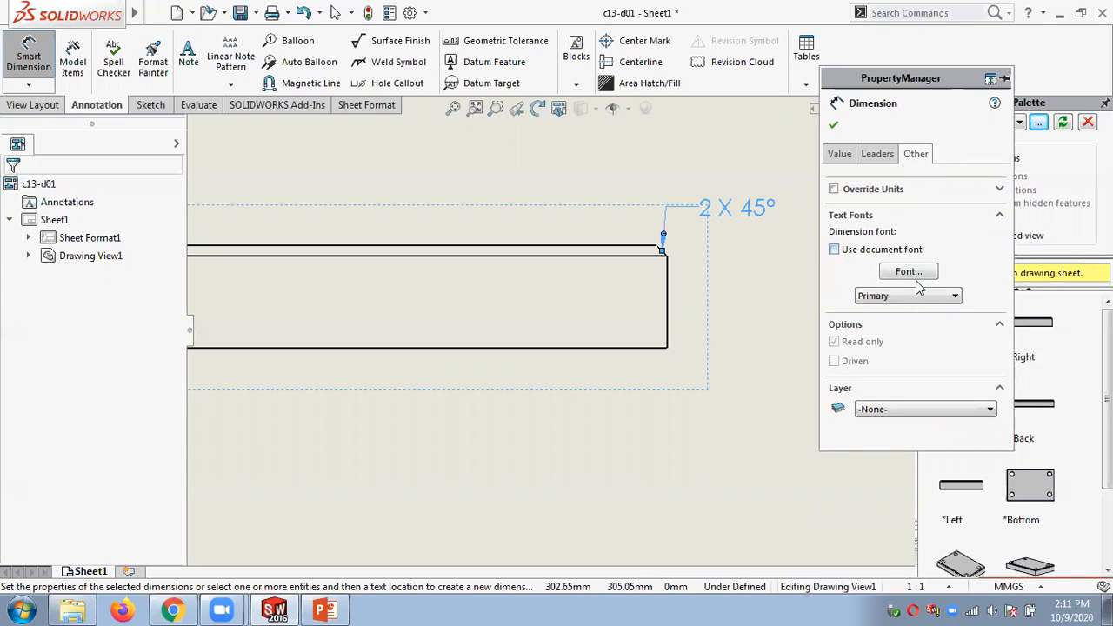
click(908, 272)
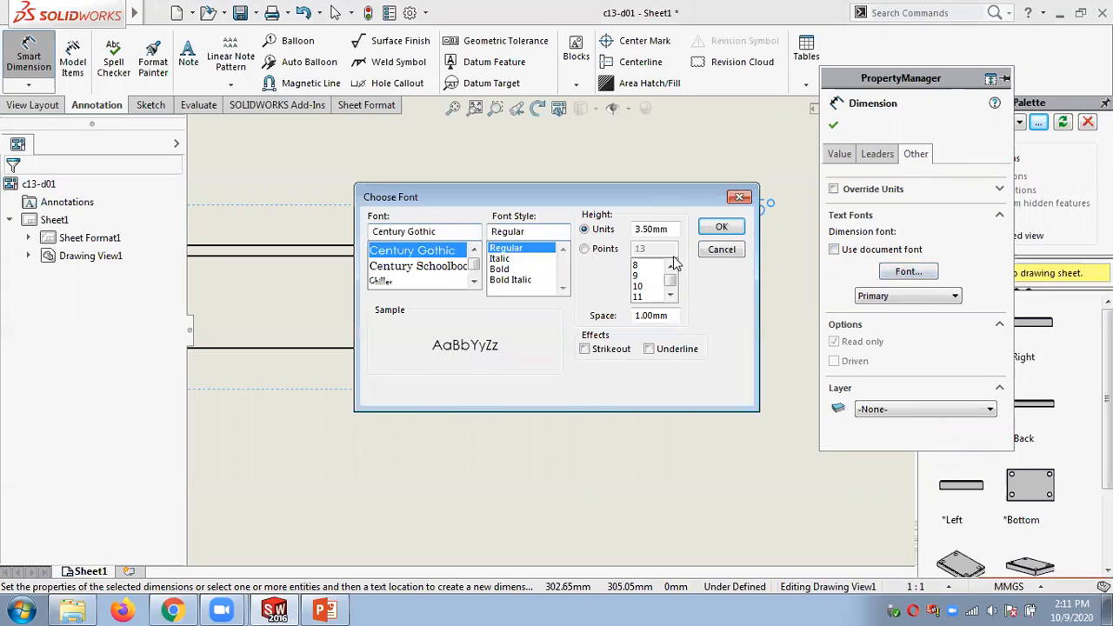
click(720, 250)
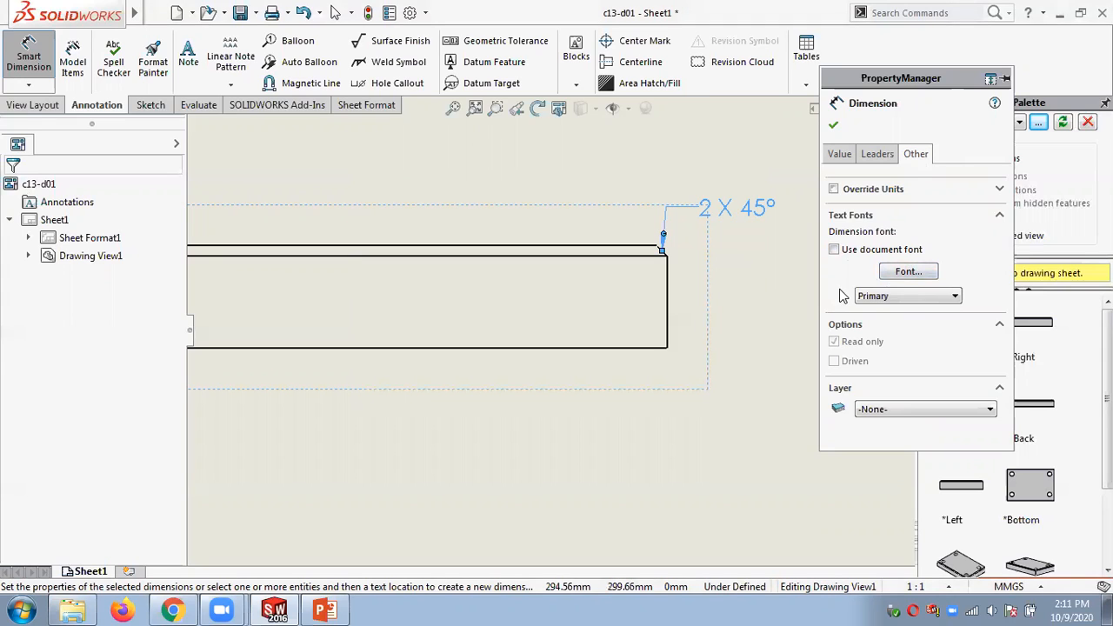
Check the chamfer dimension's layer options, and try dual dimension display before turning it off again.
click(975, 414)
click(972, 423)
click(839, 158)
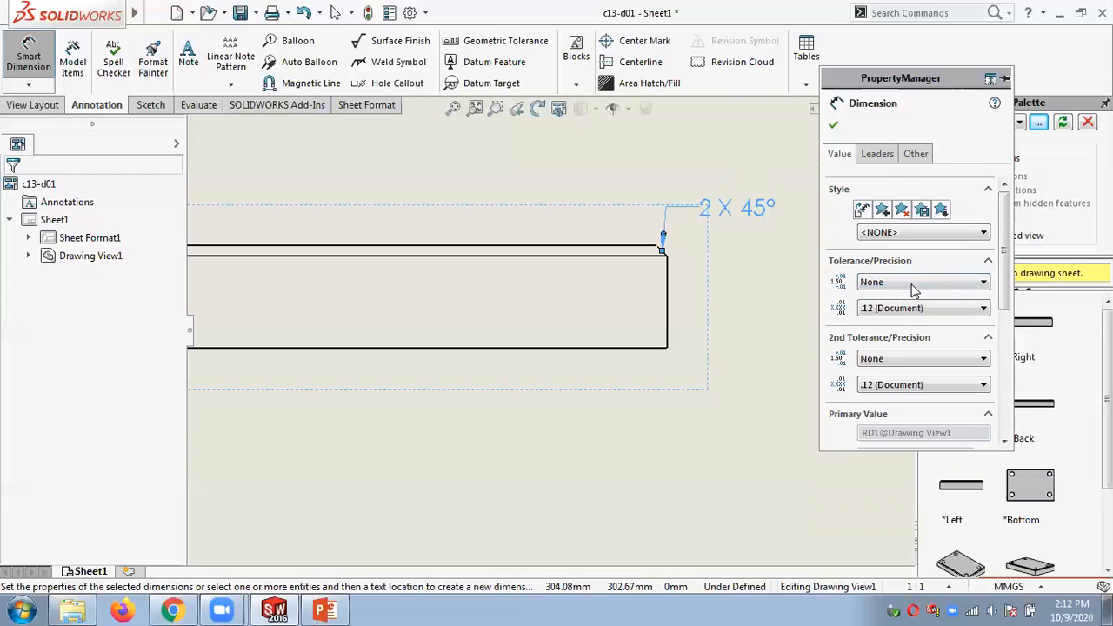
drag(1005, 287, 1006, 436)
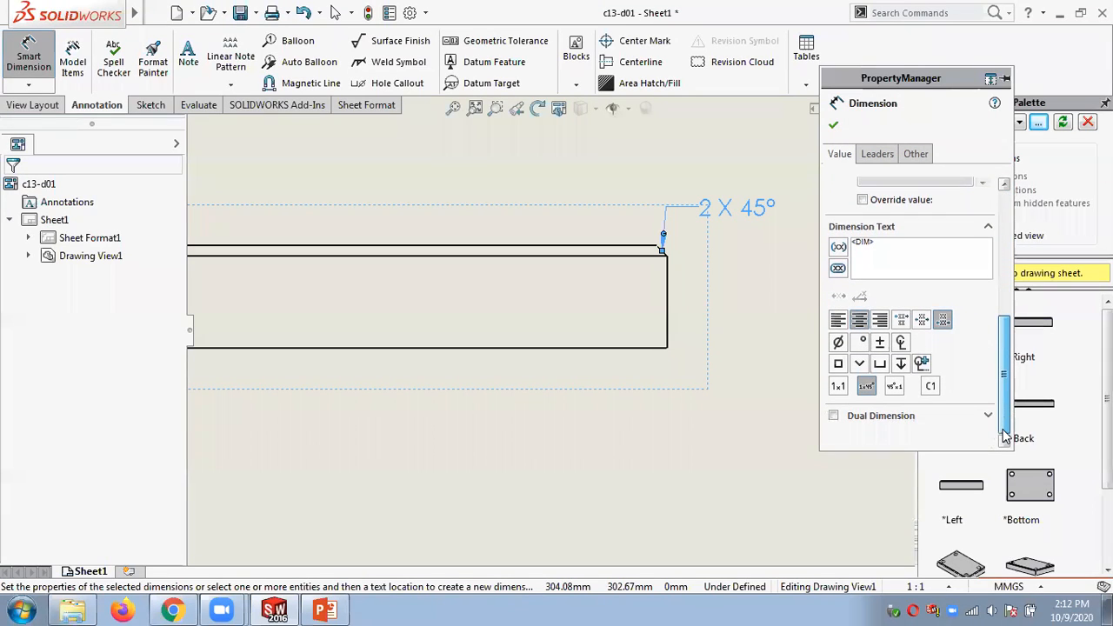
click(833, 417)
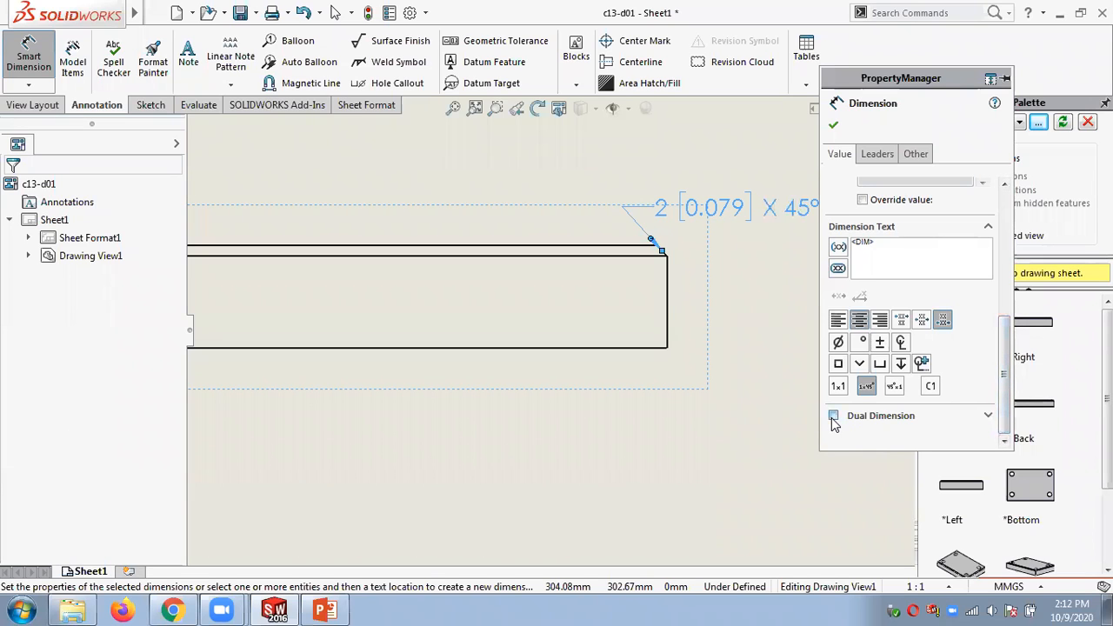
click(833, 417)
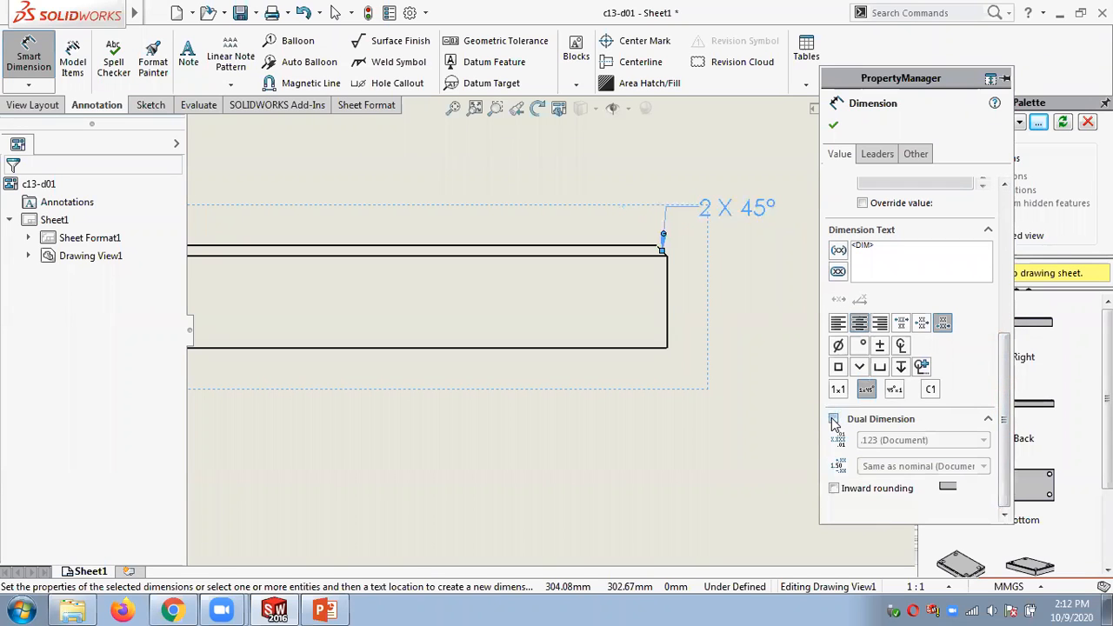
Insert a diameter symbol before the chamfer dimension's value and remove it from the dimension text again.
click(837, 346)
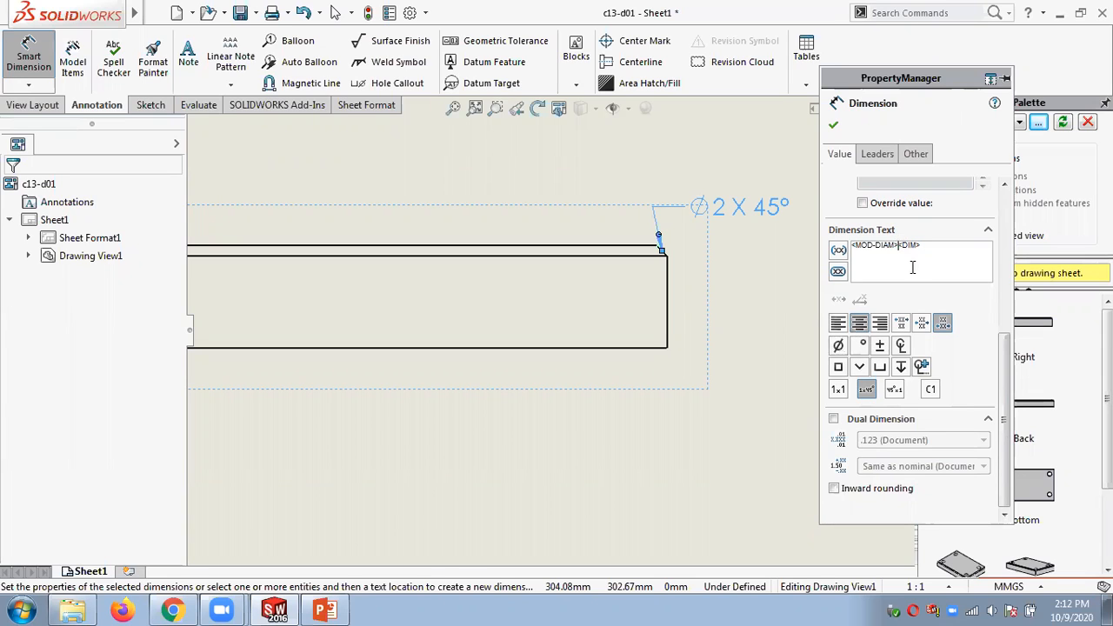
key(BackSpace)
key(BackSpace)
key(BackSpace)
key(BackSpace)
key(BackSpace)
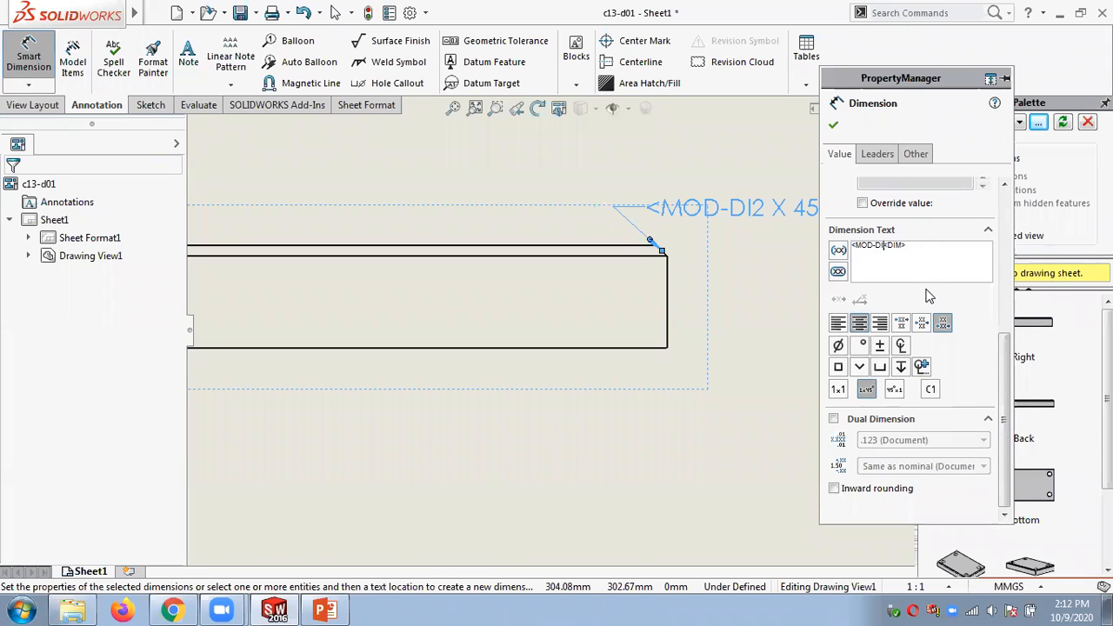
key(BackSpace)
key(BackSpace)
key(BackSpace)
key(BackSpace)
key(BackSpace)
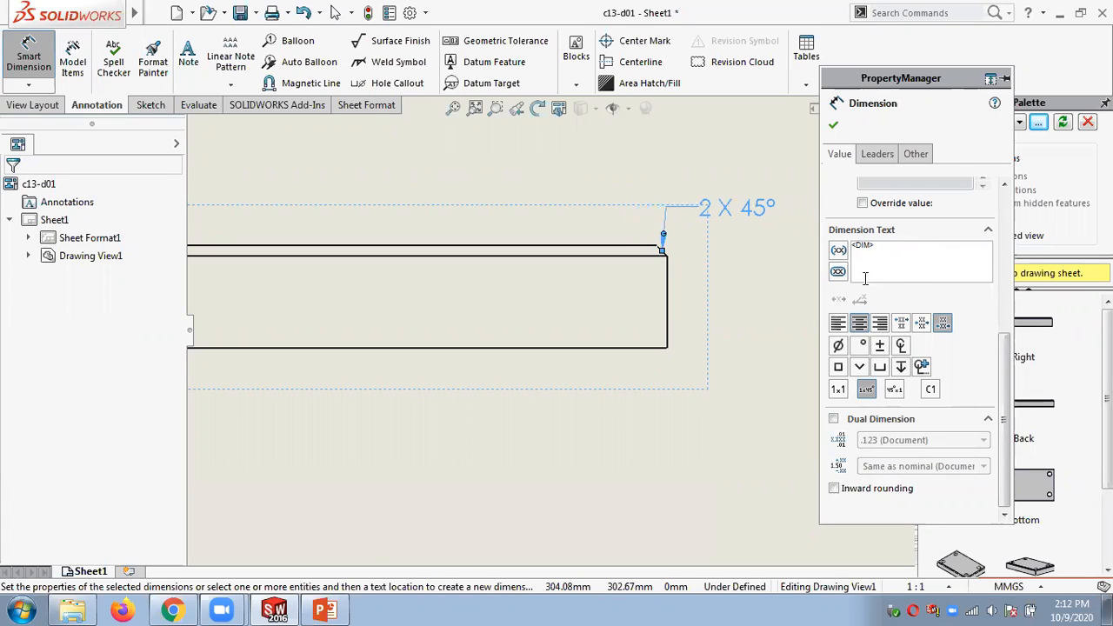
Try the inspection dimension outline around the chamfer dimension, turn it off again, and close the dimension's properties.
click(838, 273)
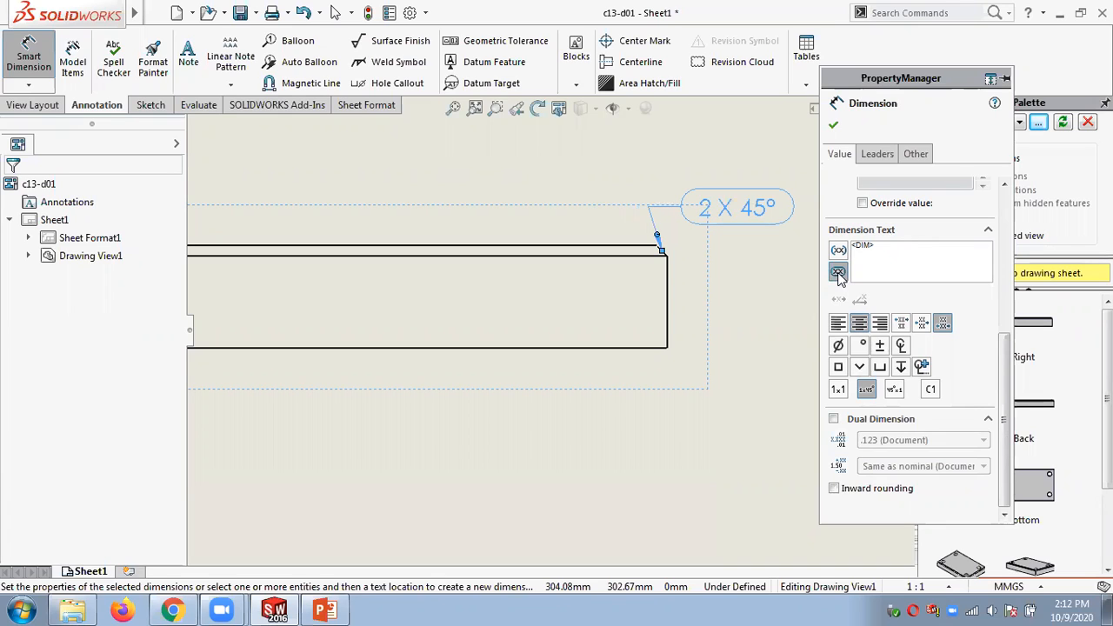
click(838, 270)
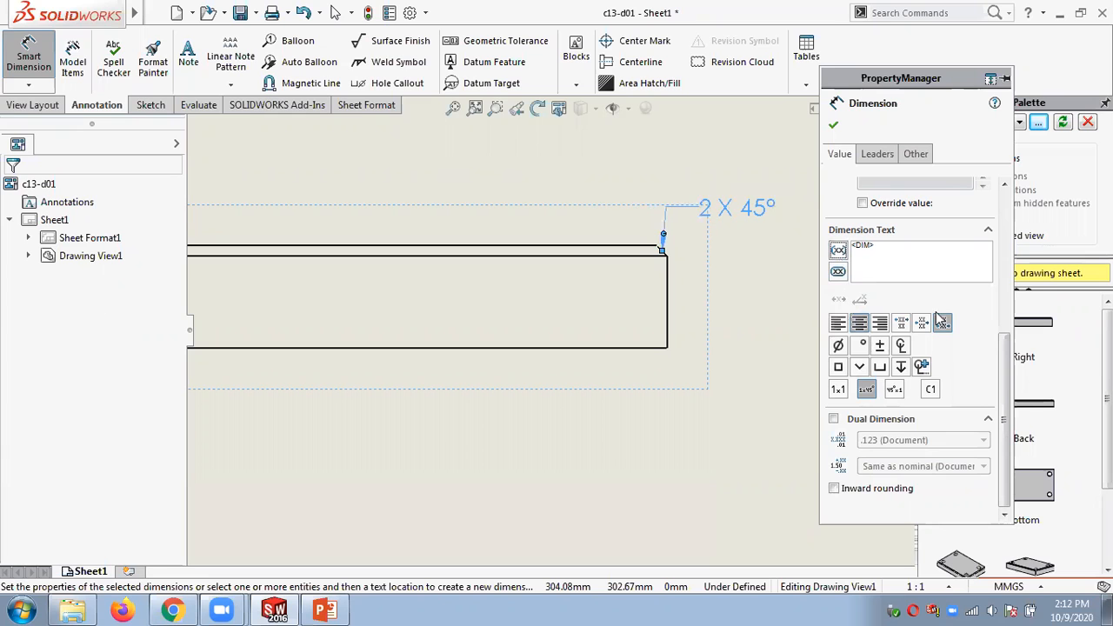
mouse_move(1007, 368)
mouse_down()
mouse_move(1004, 225)
mouse_move(1005, 347)
mouse_up()
click(833, 126)
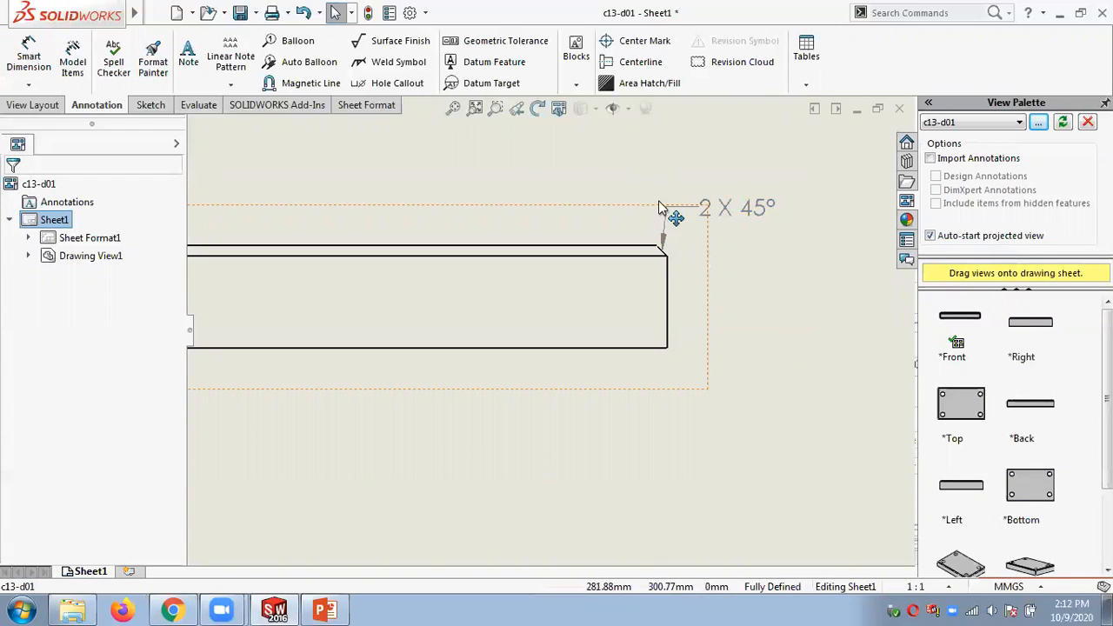
Replace the chamfer dimension with a new one on the upper-right chamfer, using the top horizontal edge as reference and placing the text outside the corner.
click(740, 224)
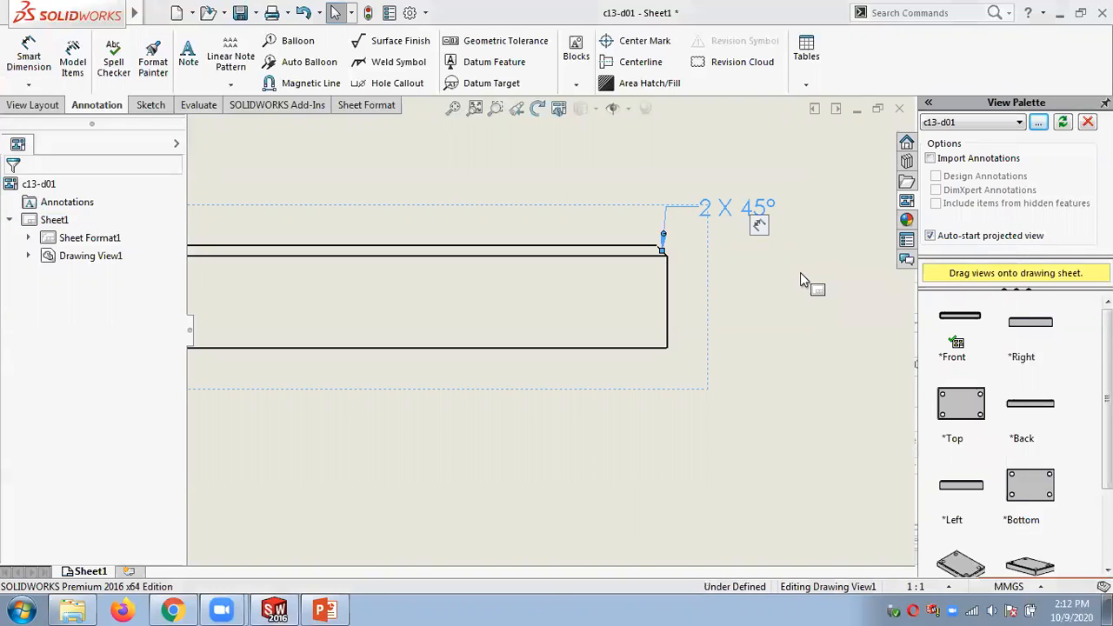
key(Delete)
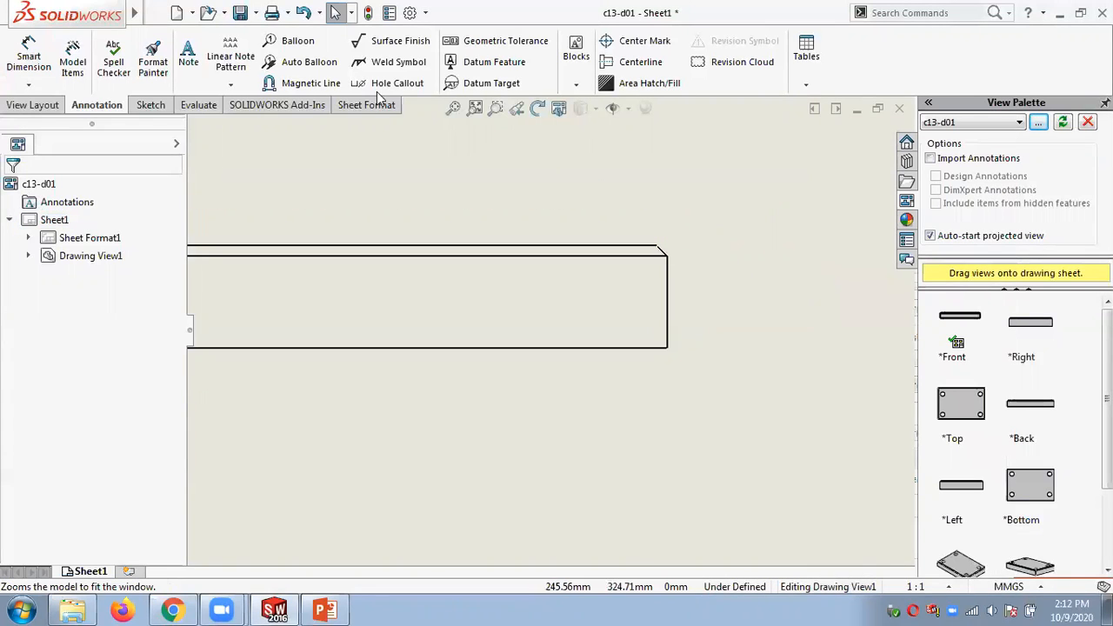
click(29, 85)
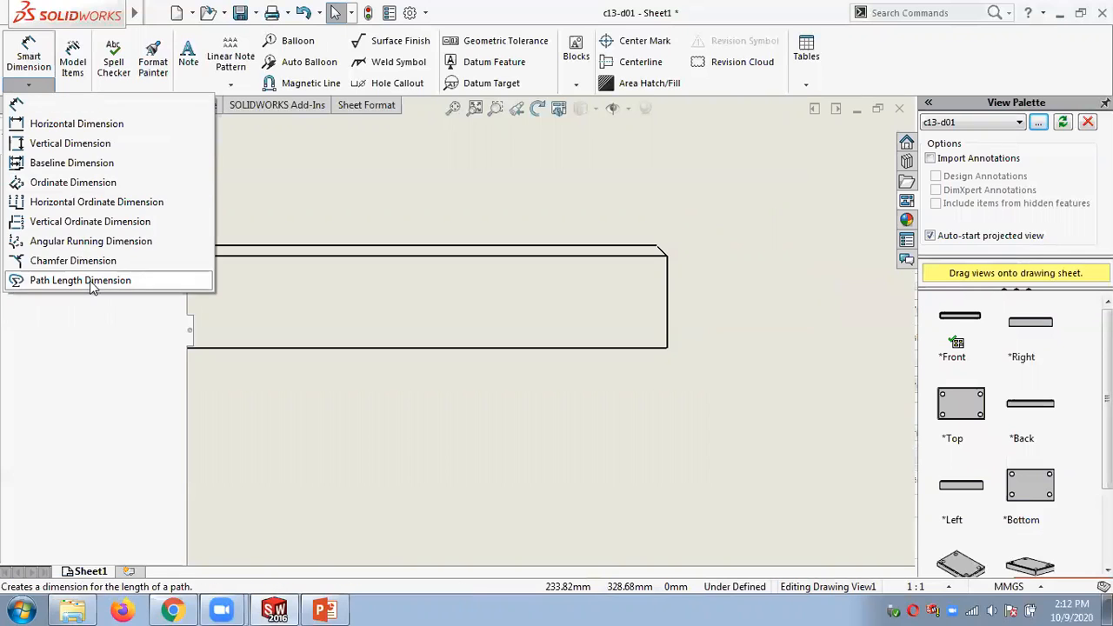
click(78, 260)
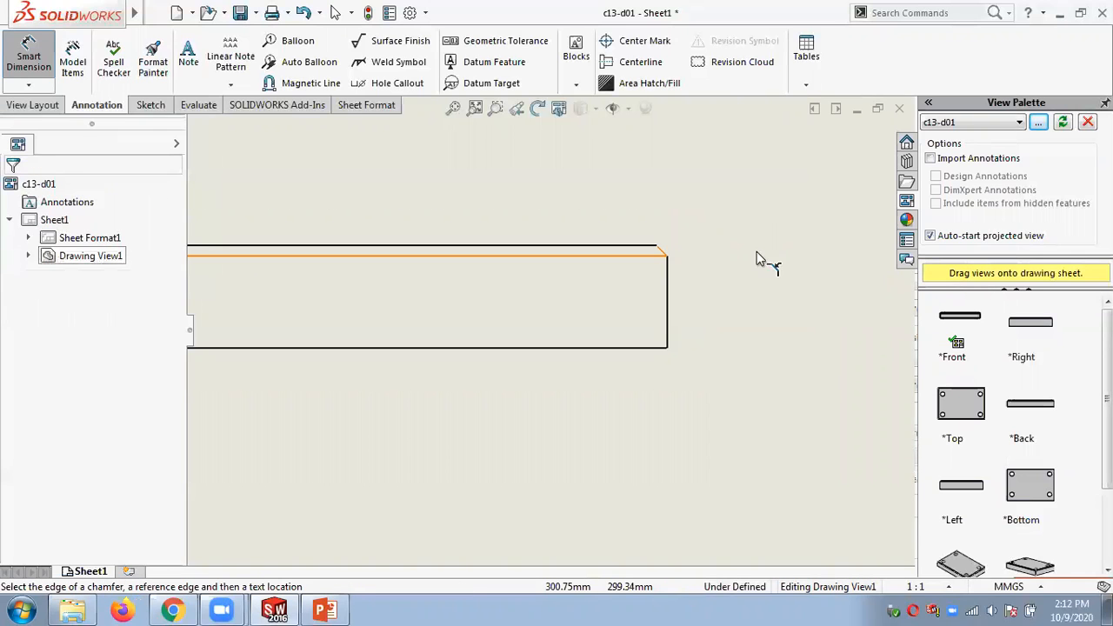
click(662, 248)
click(632, 249)
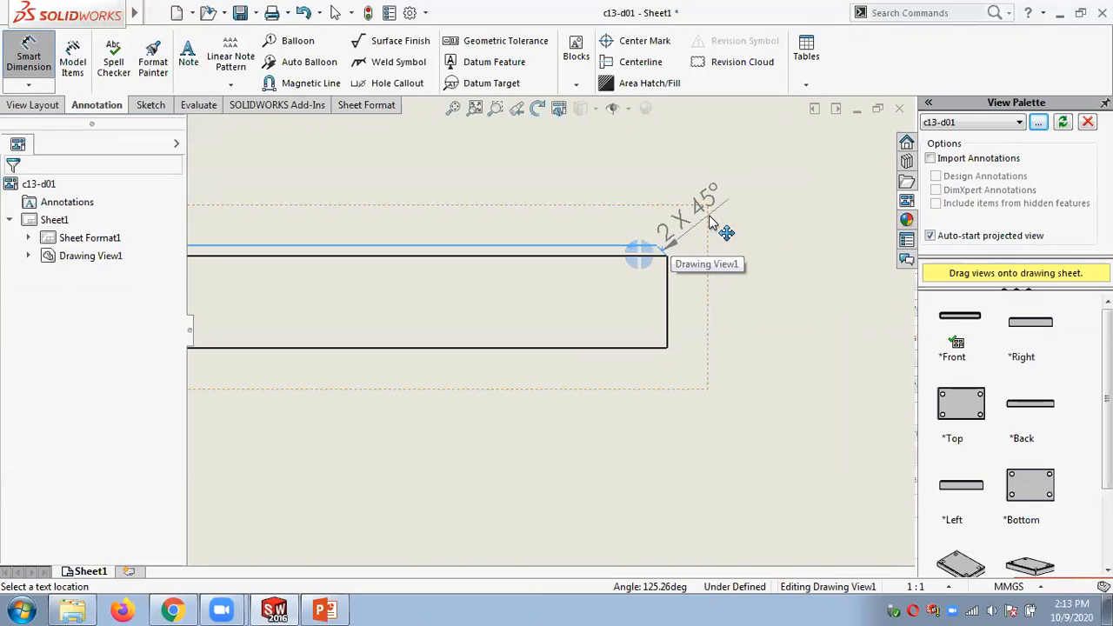
click(727, 213)
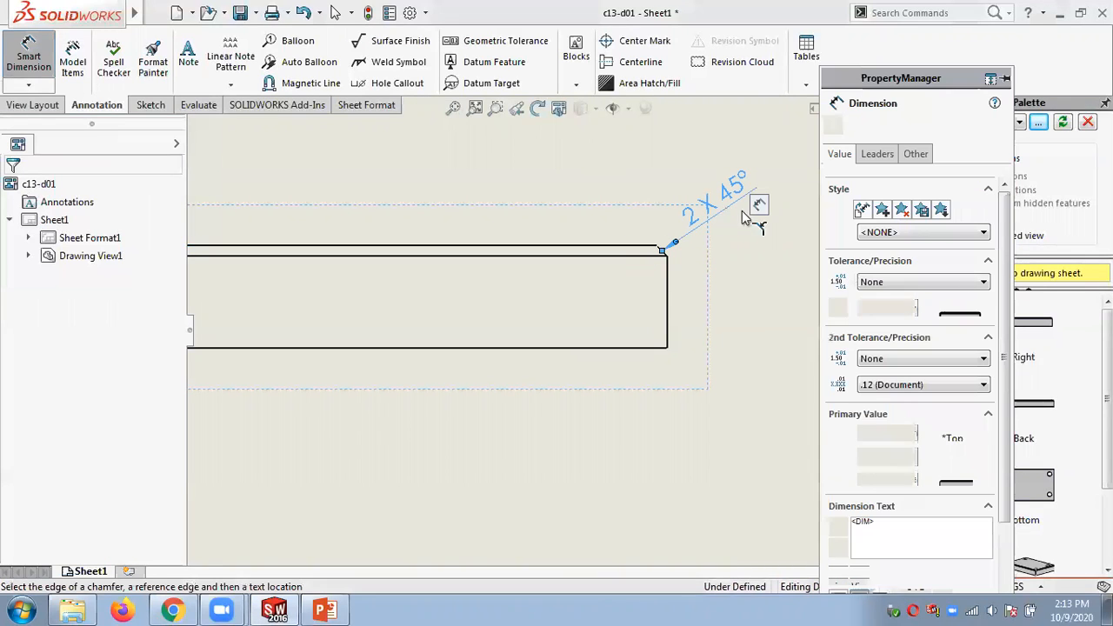
Expand the unit override settings of the new chamfer dimension and switch the override on and off again.
click(918, 154)
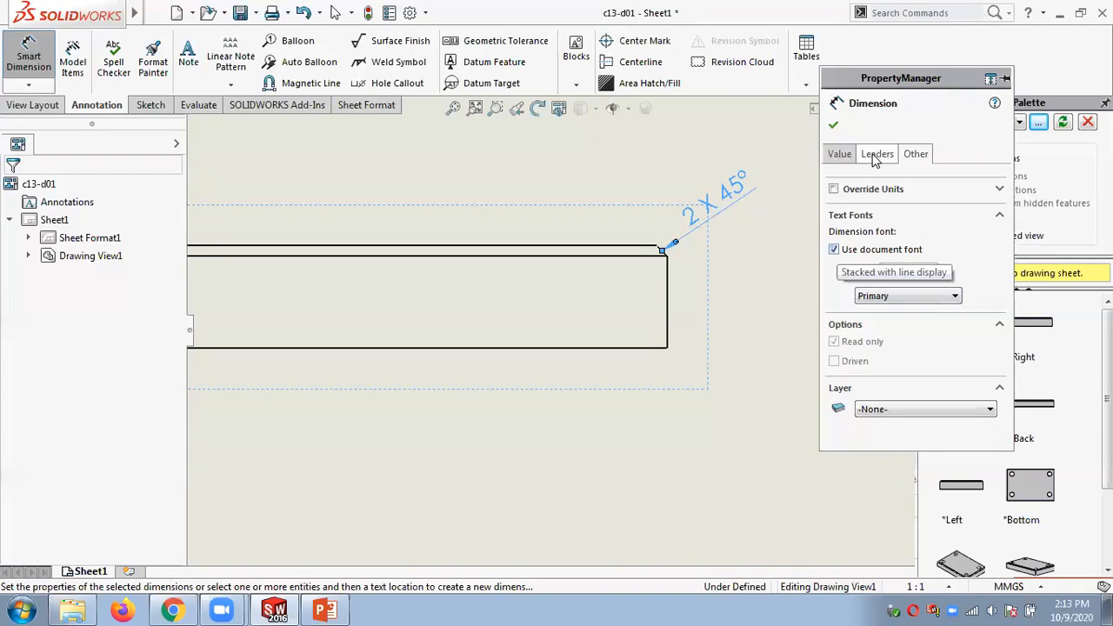
click(1001, 191)
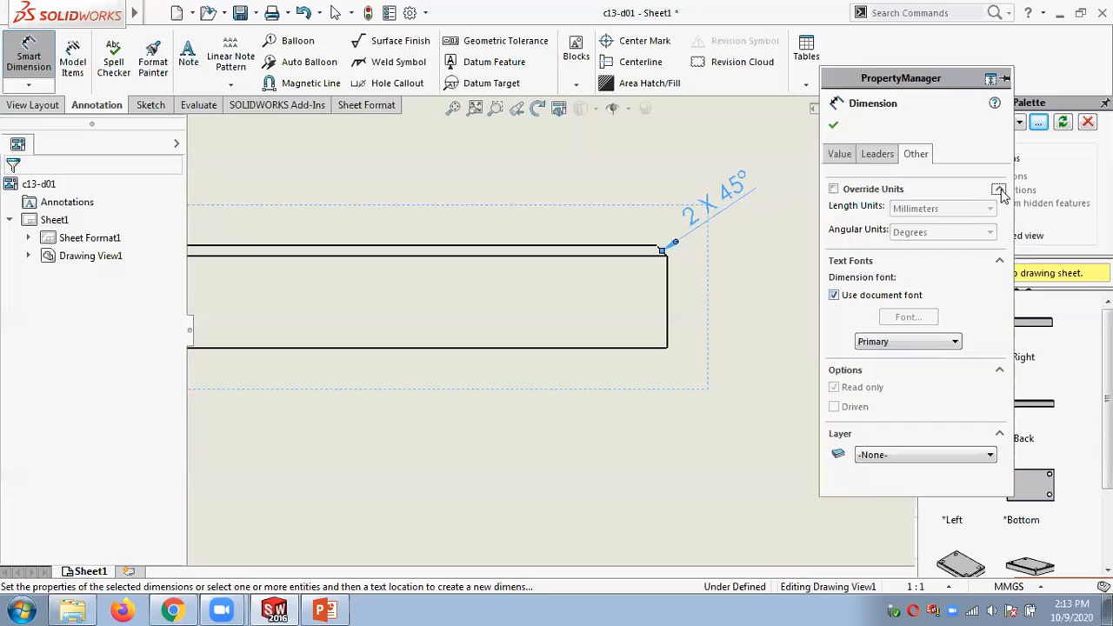
click(834, 189)
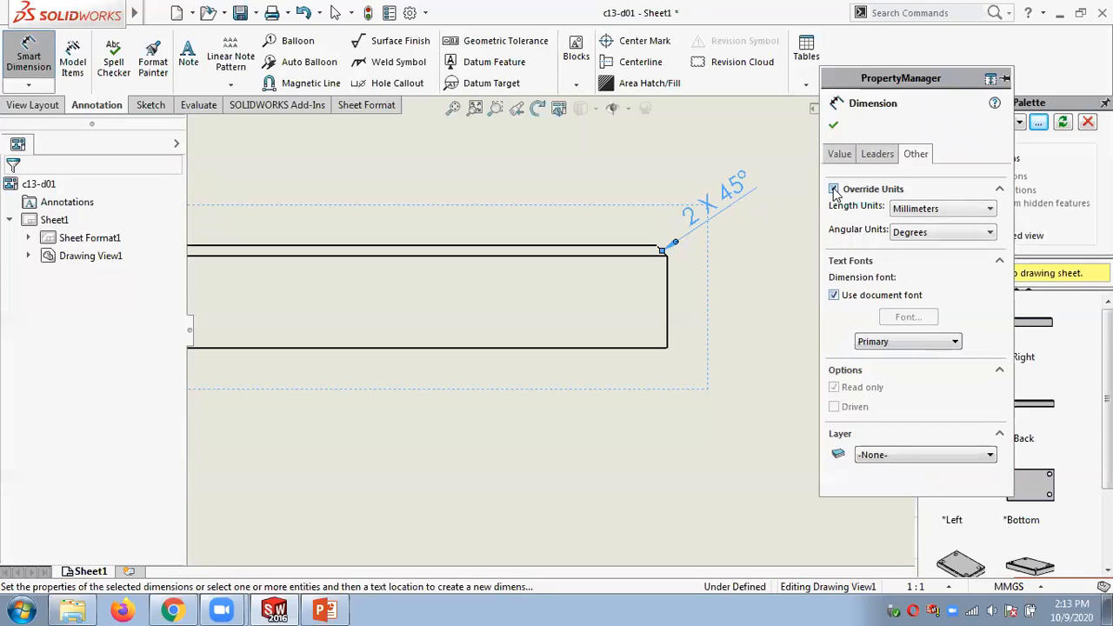
click(834, 190)
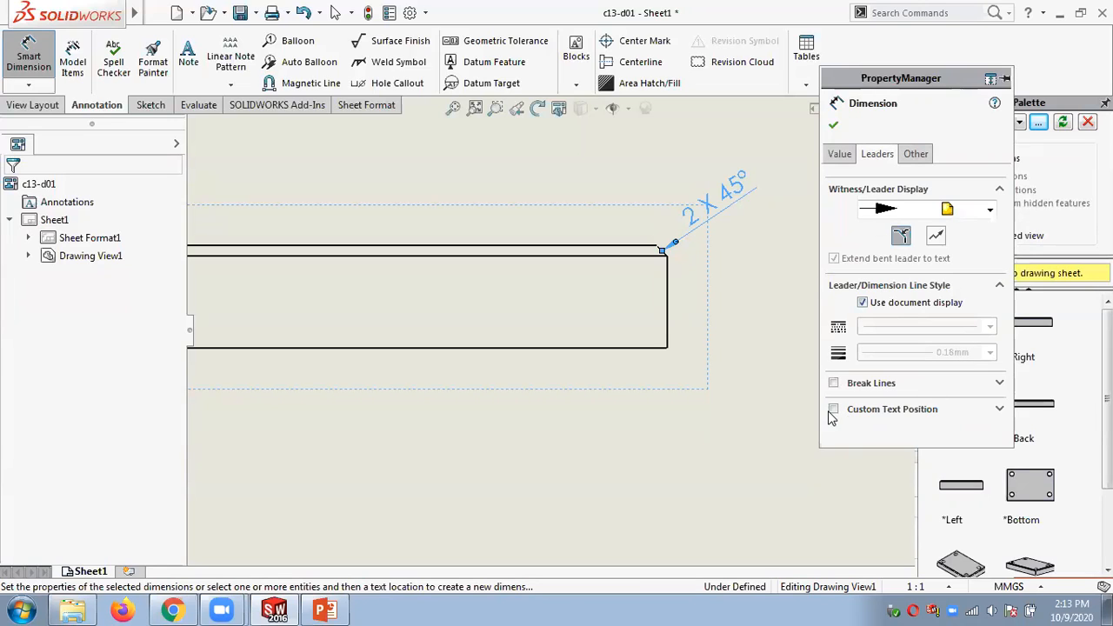
Enable a custom text position with horizontal text for the new chamfer dimension and move its text farther outside the corner.
click(833, 409)
click(861, 435)
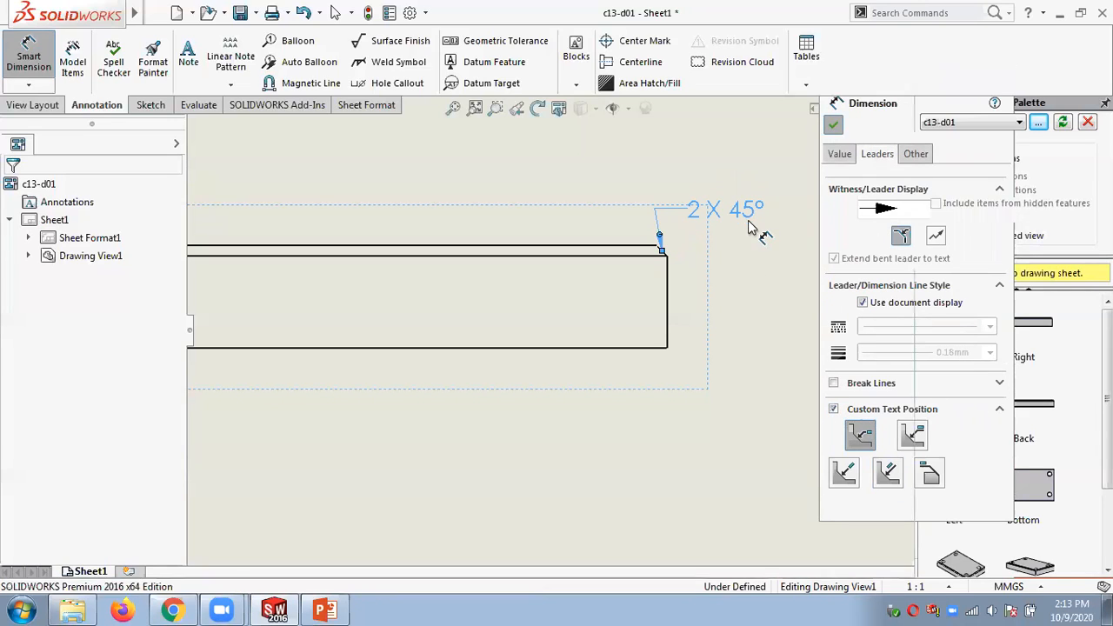
drag(763, 231, 807, 232)
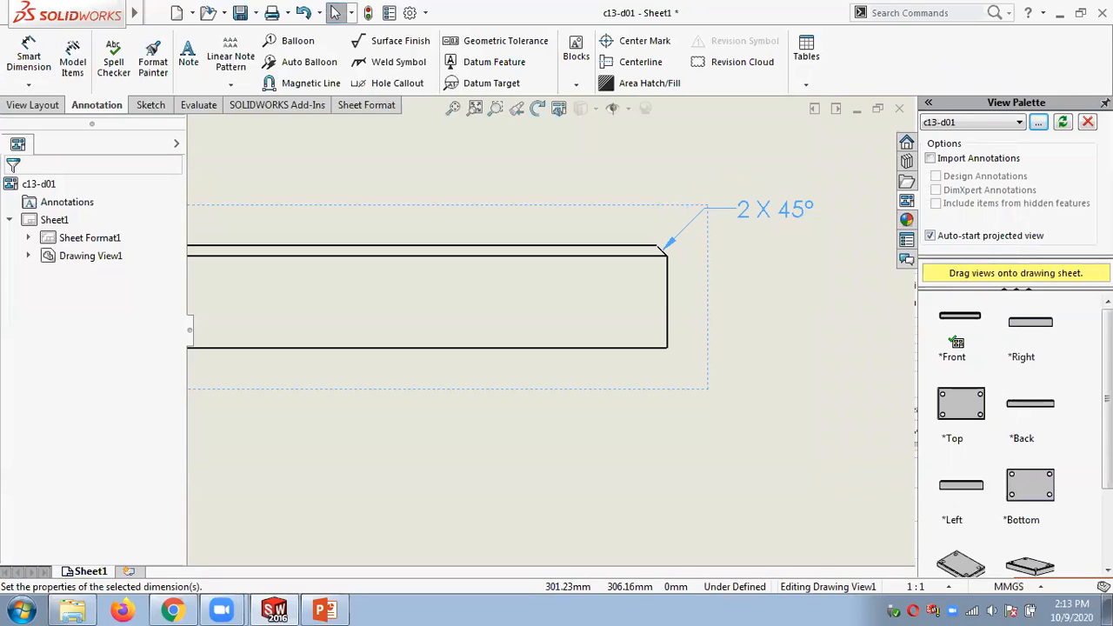
click(785, 292)
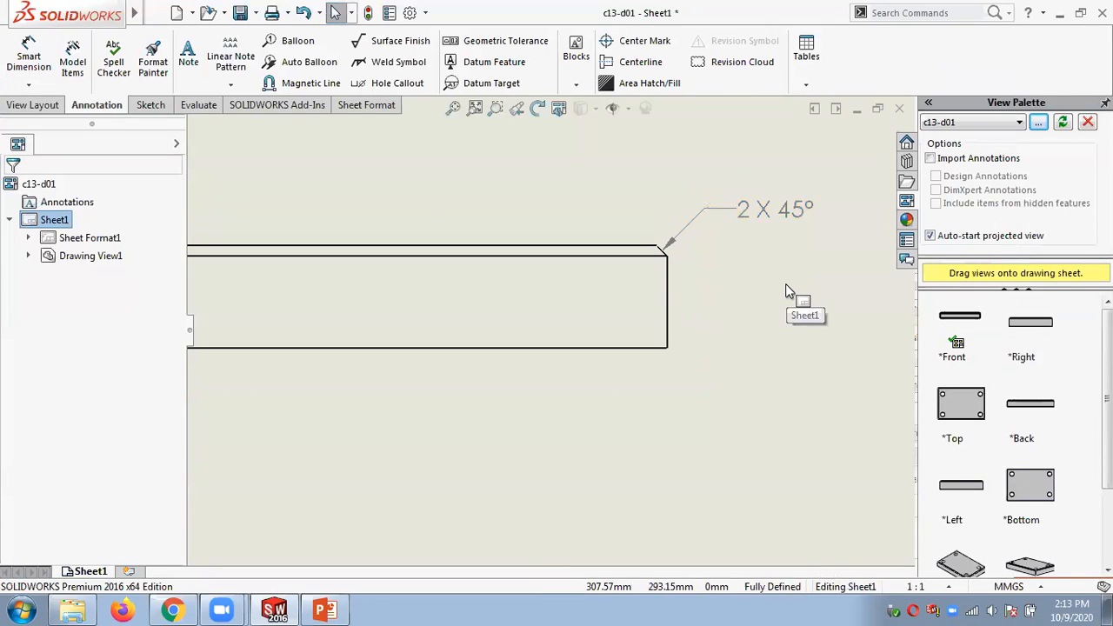
Set the front view's display style to show hidden lines.
scroll(763, 317, up, 6)
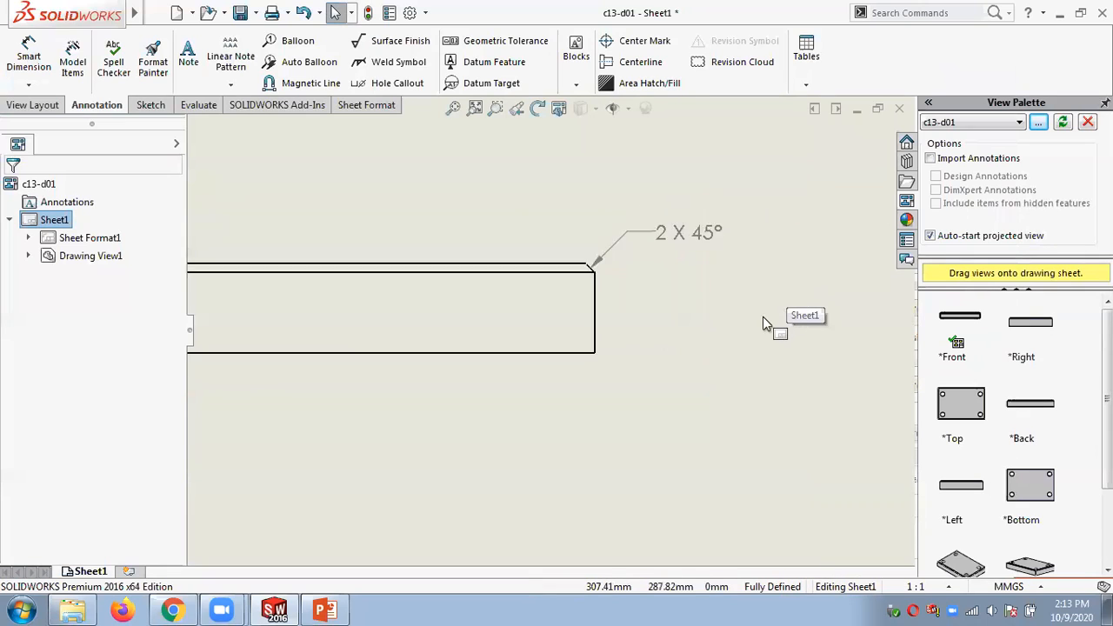
scroll(454, 363, down, 3)
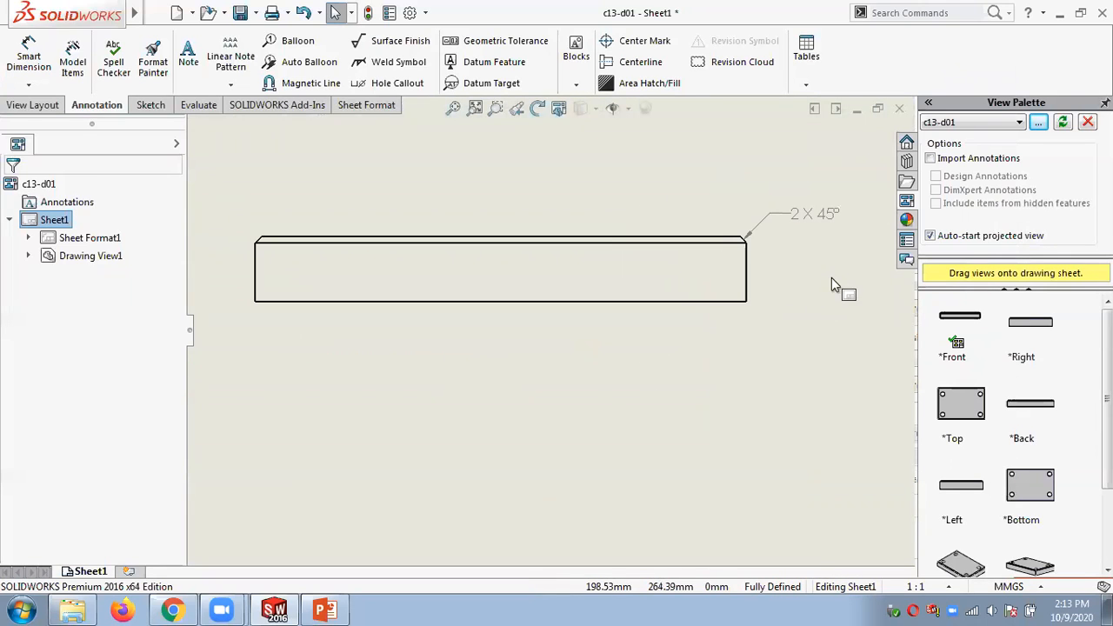
click(750, 287)
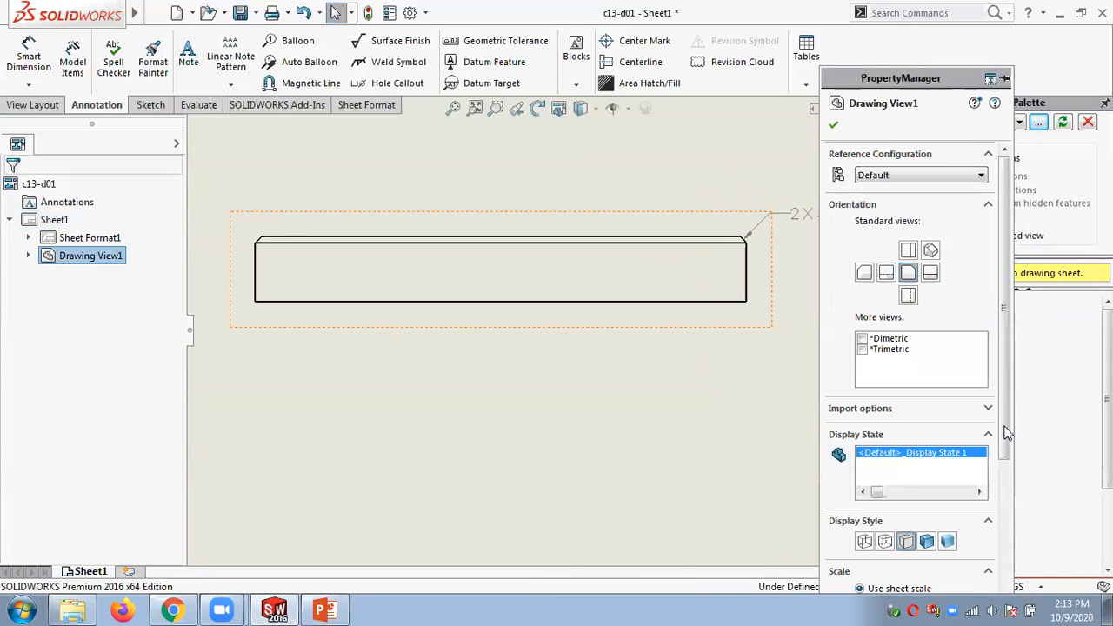
click(885, 542)
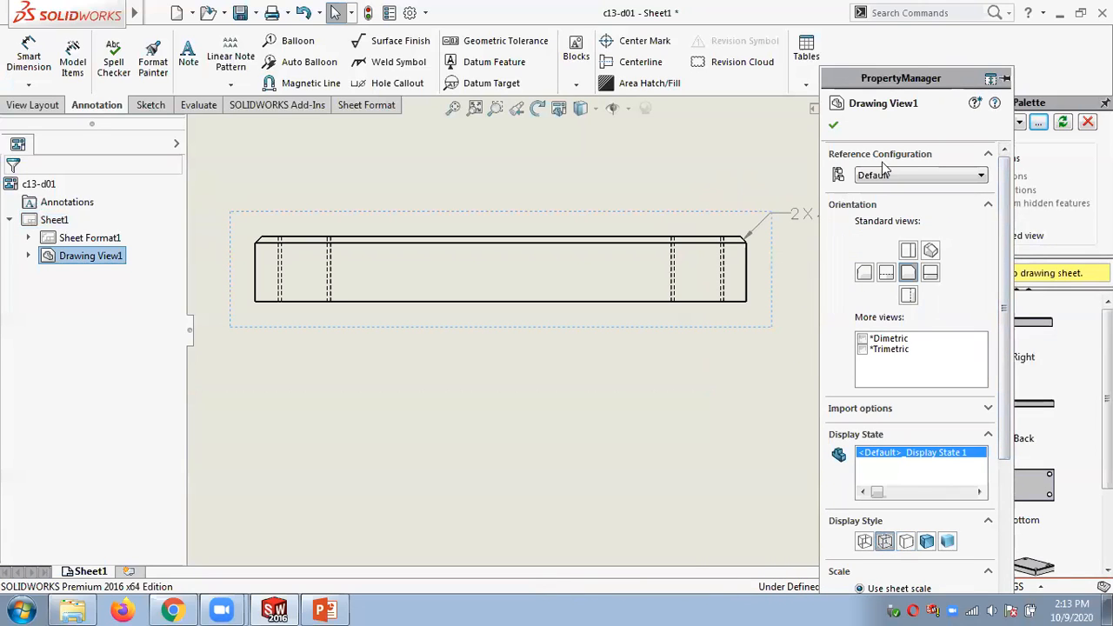
click(834, 124)
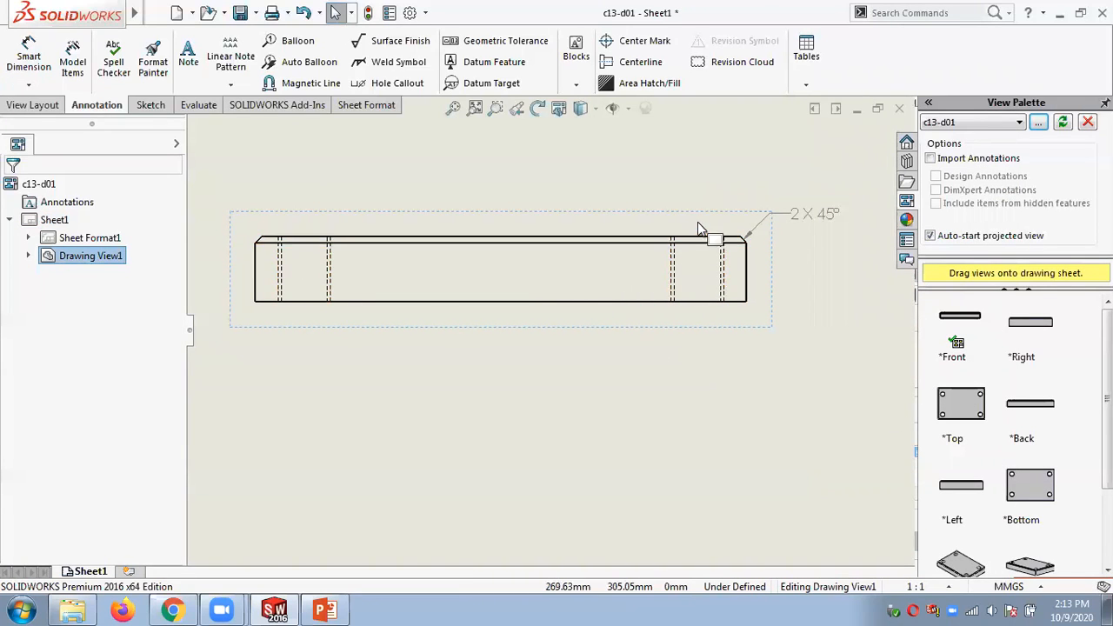
Try to insert centerlines through the holes in the front view.
click(632, 68)
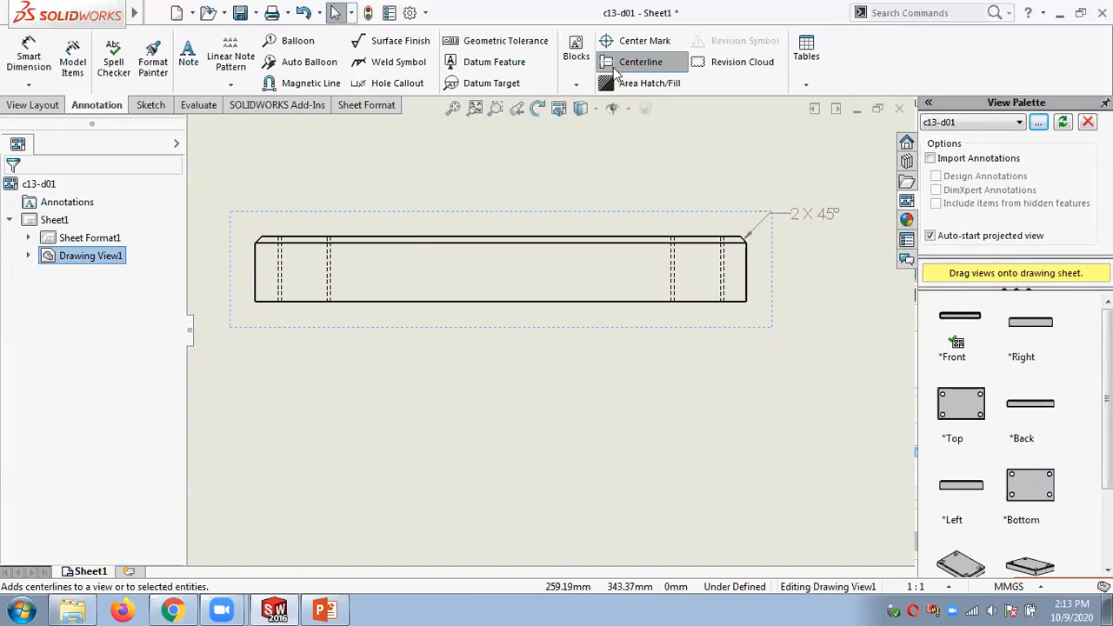
click(291, 282)
click(328, 292)
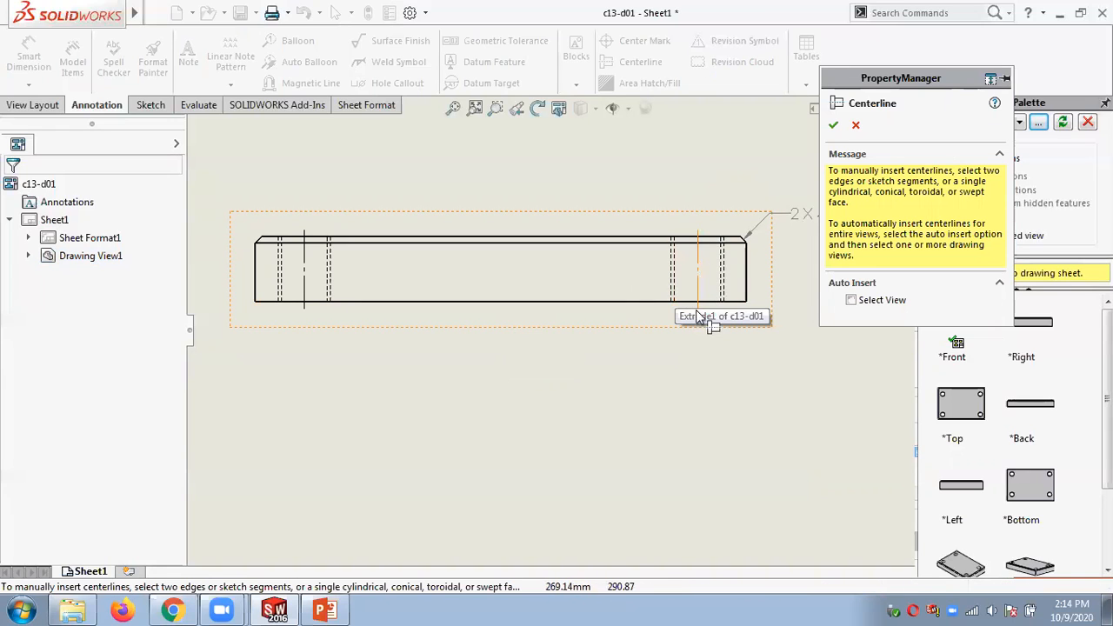
click(833, 124)
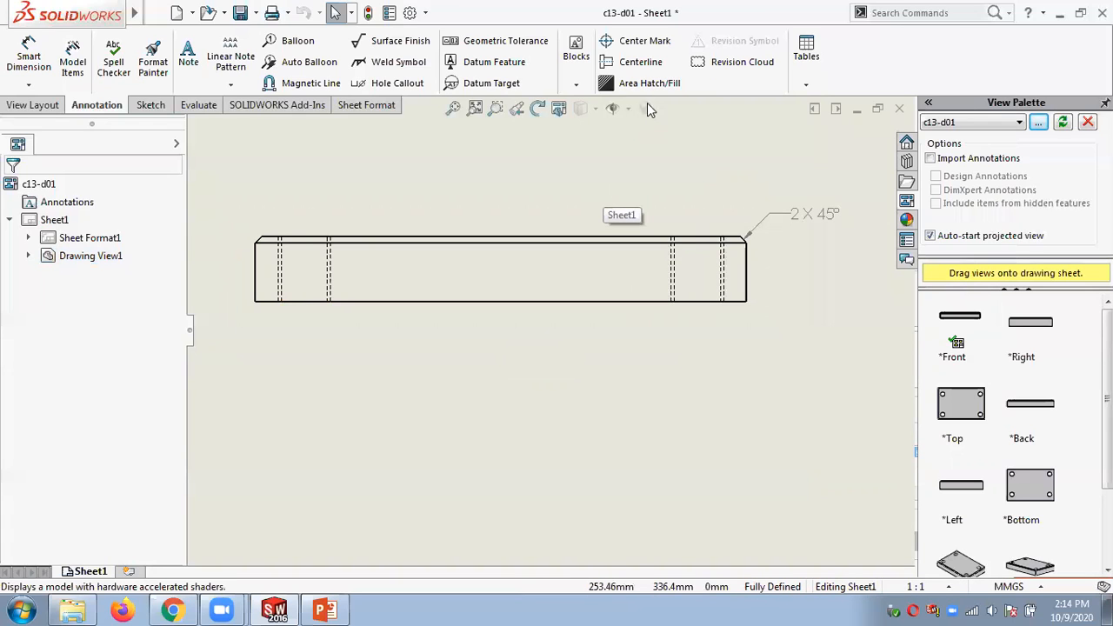
Add a centerline between the hidden edges of each of the two visible holes in the front view.
click(640, 62)
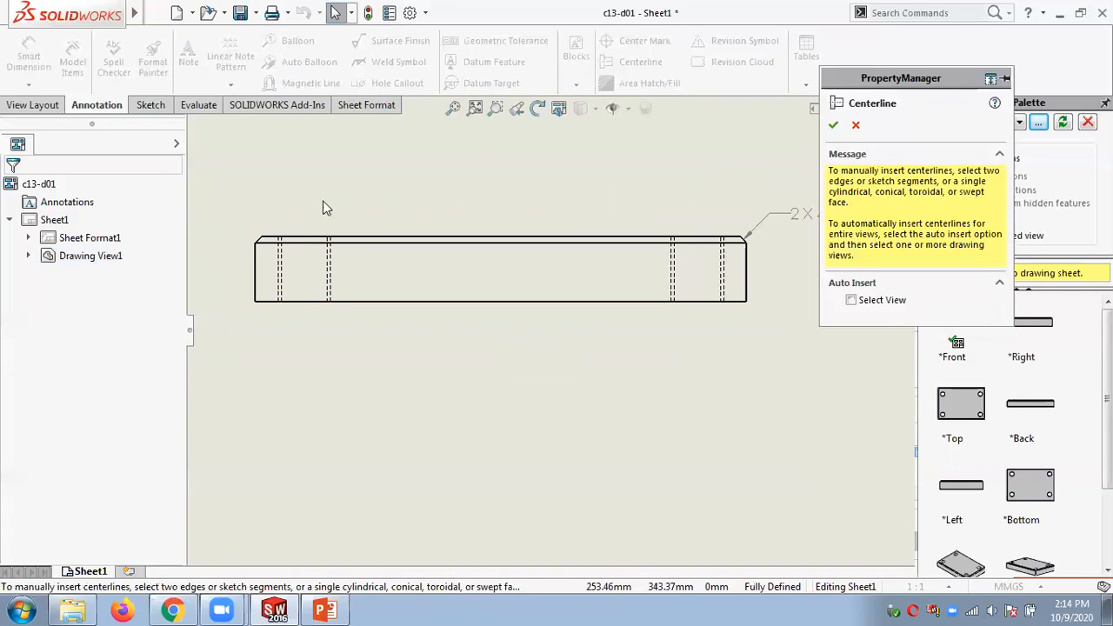
click(281, 291)
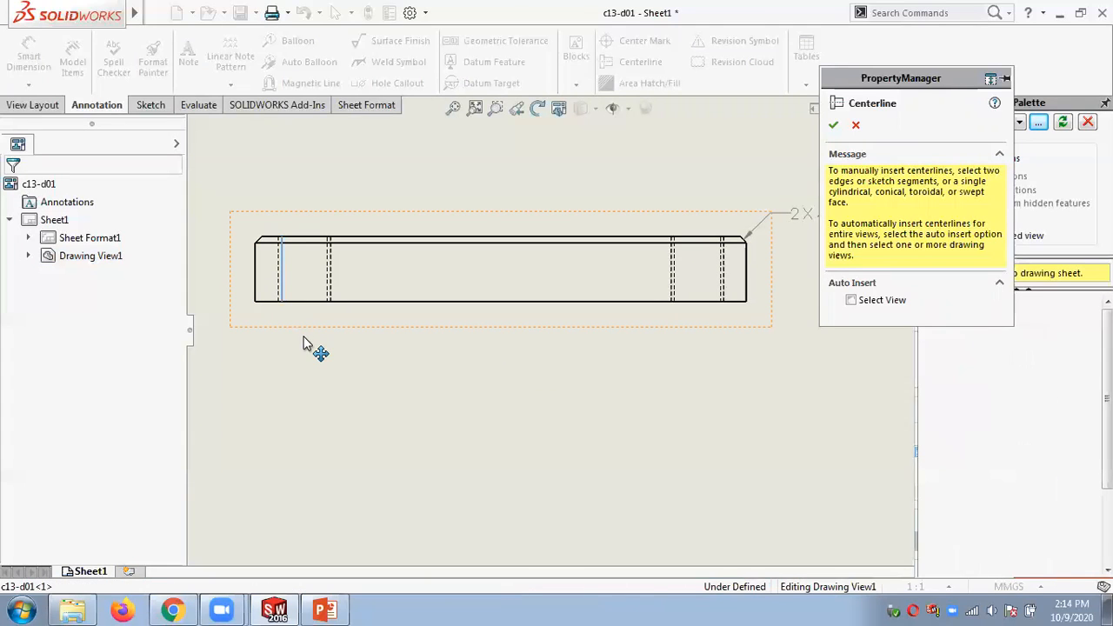
click(328, 294)
click(675, 289)
click(721, 294)
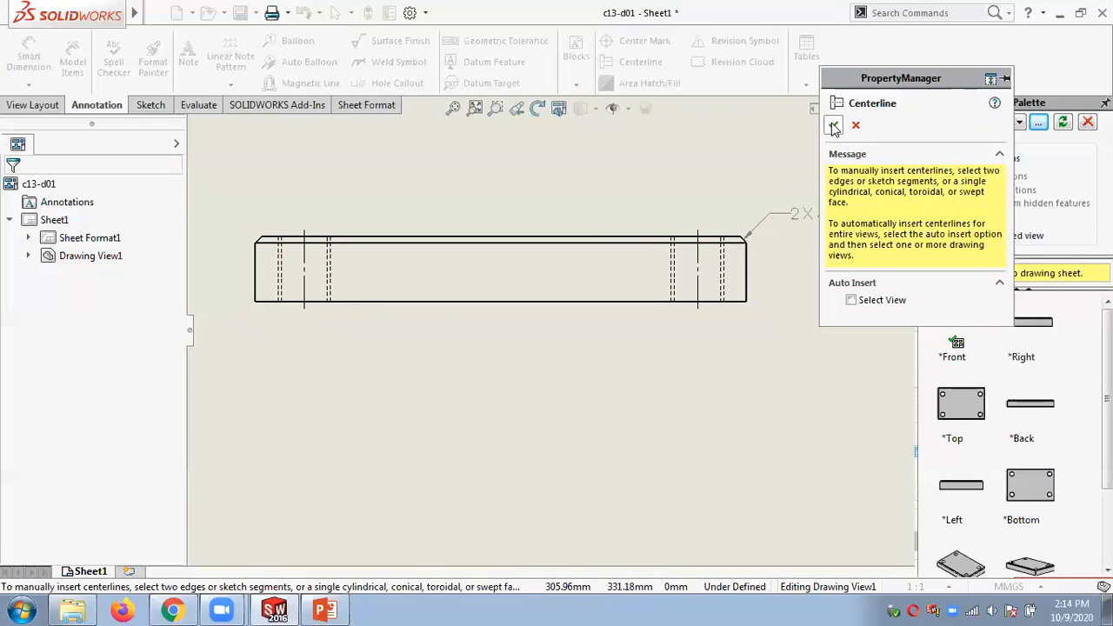
key(Escape)
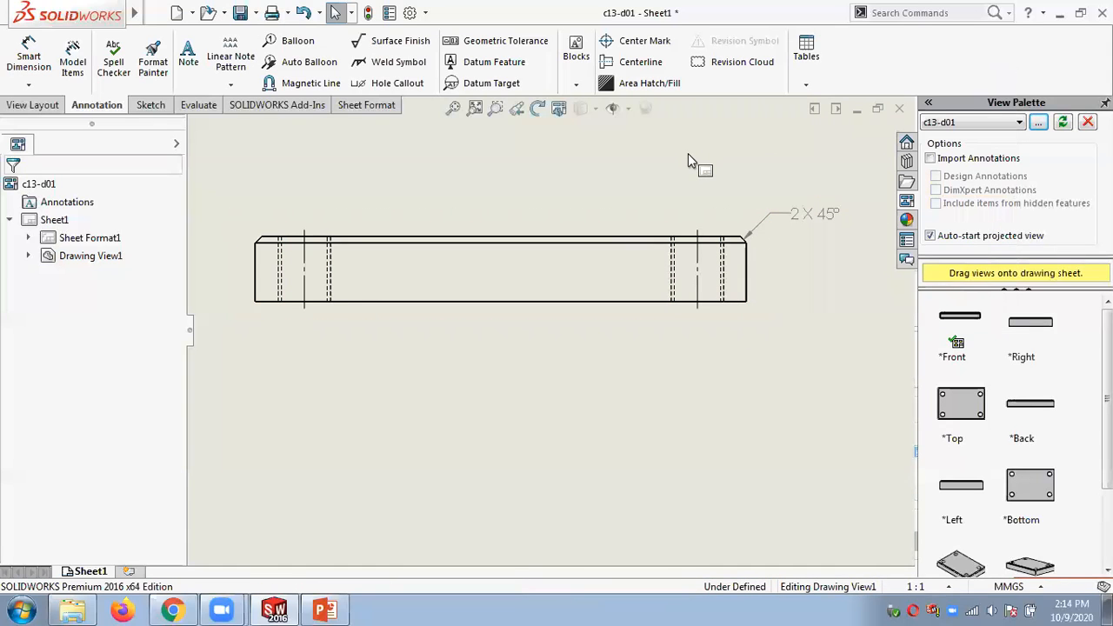
click(688, 157)
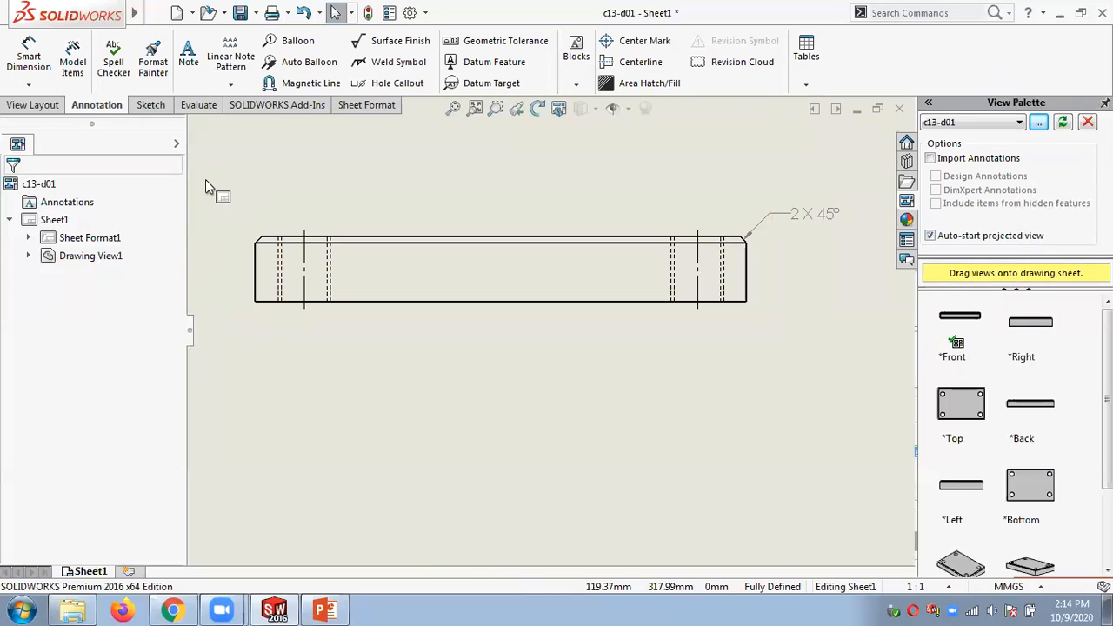
Delete the 2 X 45° chamfer dimension and the existing front view from the sheet.
click(73, 66)
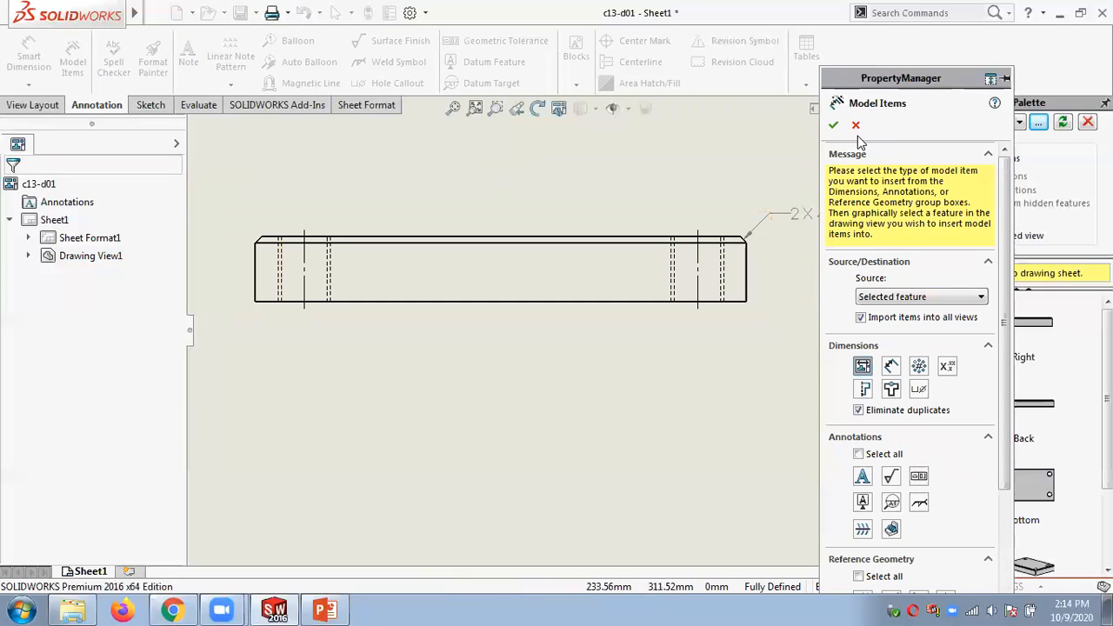
click(855, 125)
click(833, 224)
key(Delete)
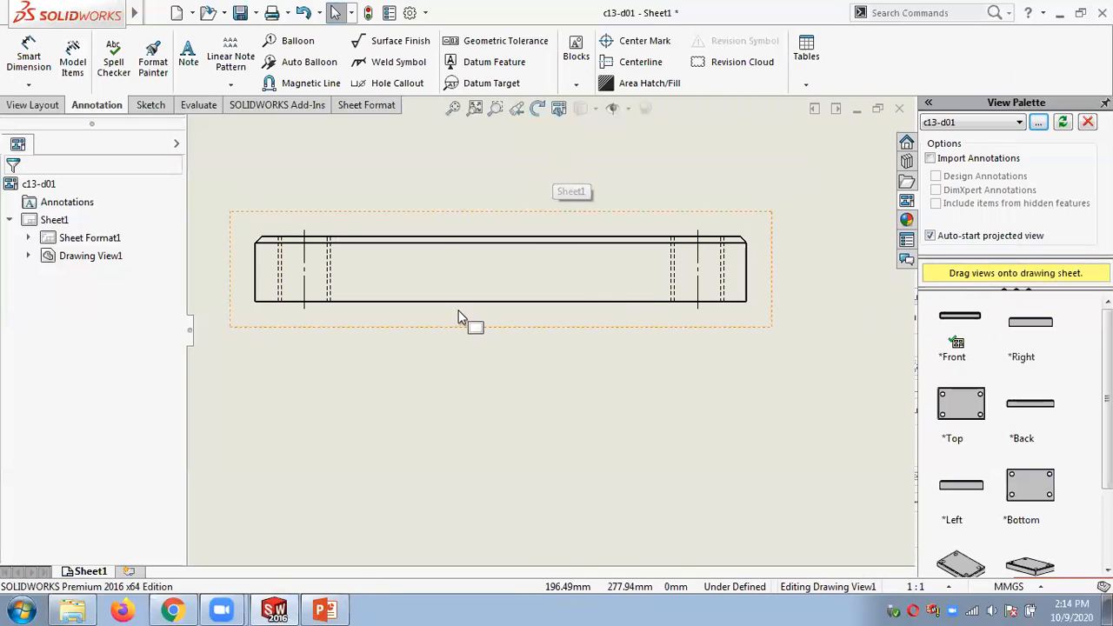
scroll(524, 379, up, 3)
scroll(523, 379, down, 2)
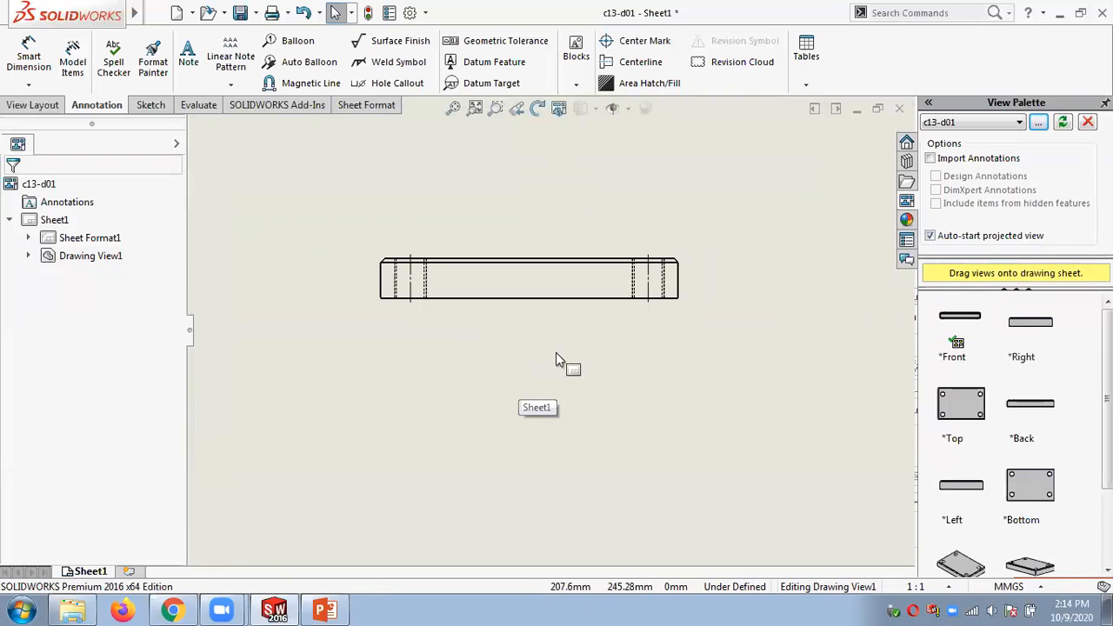
click(603, 309)
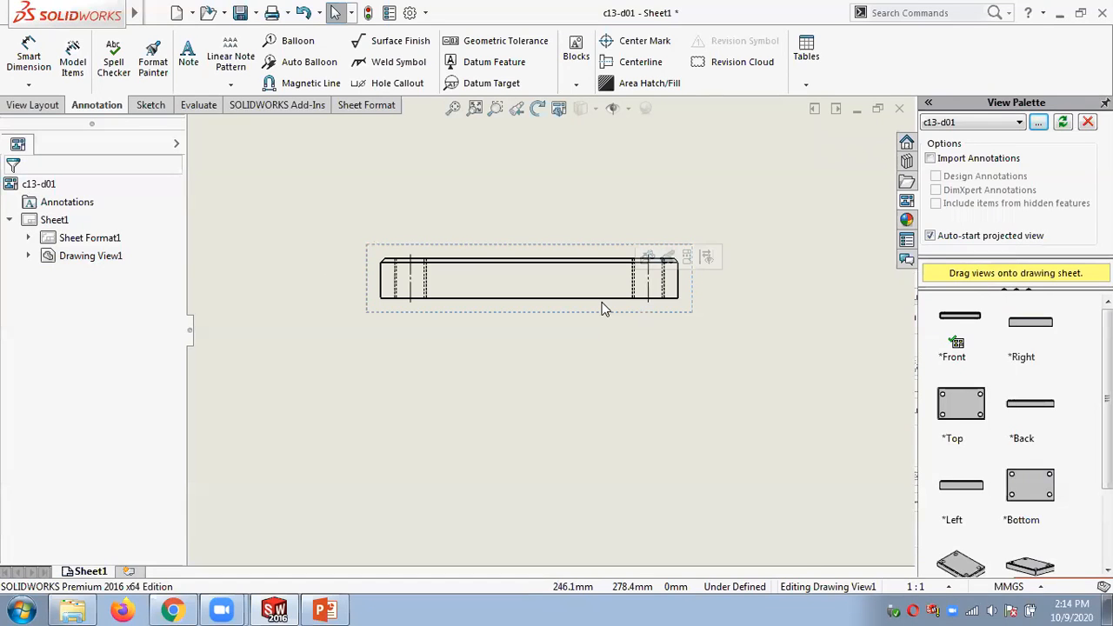
key(Delete)
click(527, 247)
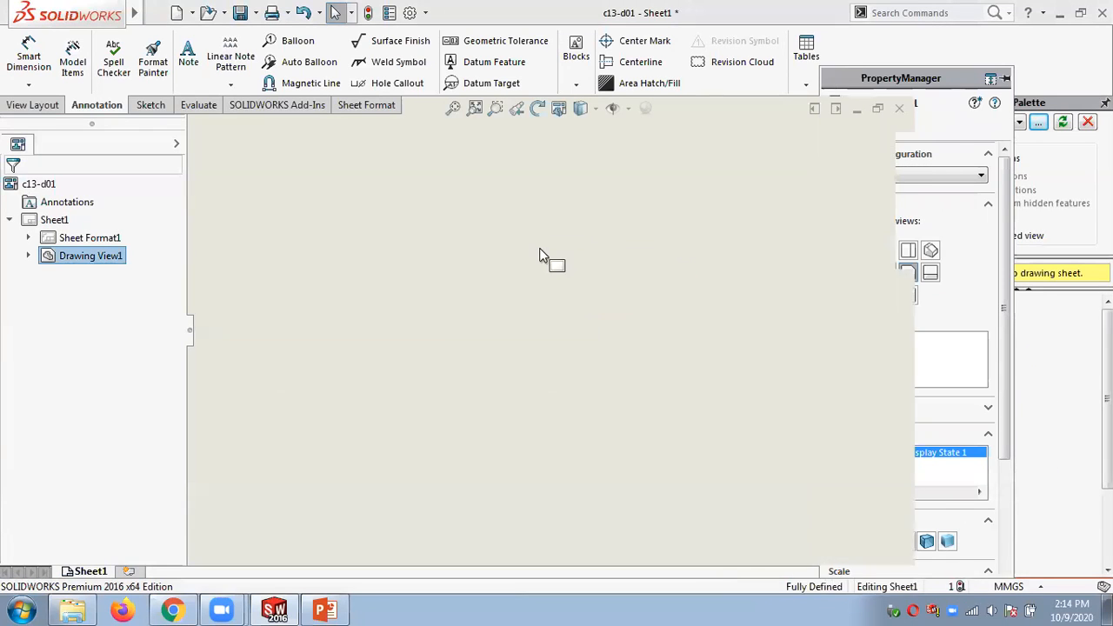
Insert the standard three views of the part c13-d01 from the Figure_15-4 folder.
click(35, 104)
click(25, 57)
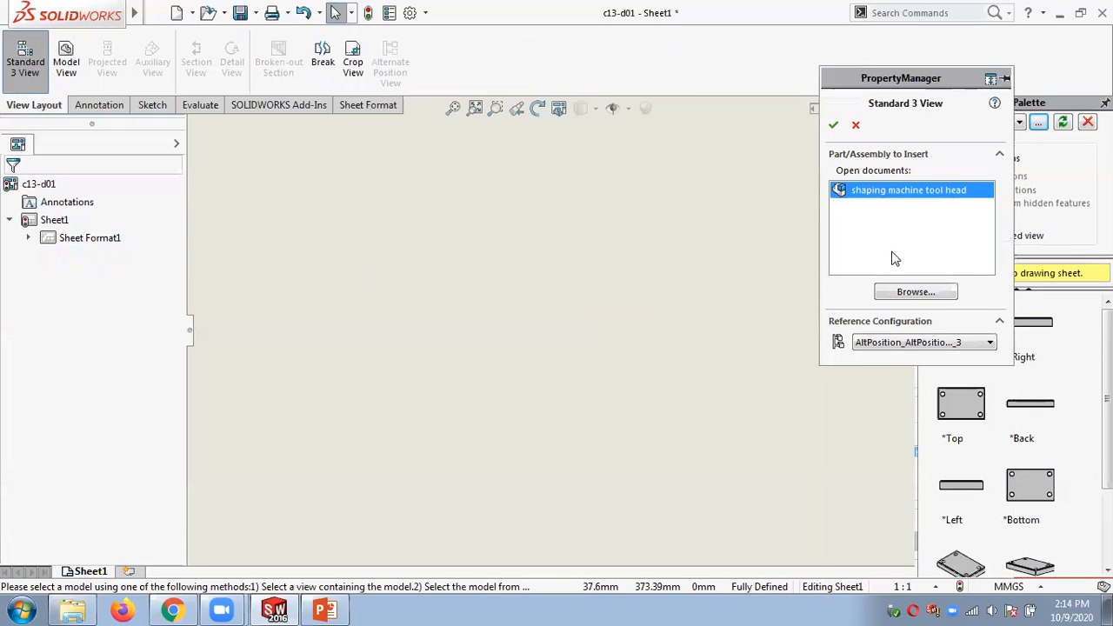
click(915, 291)
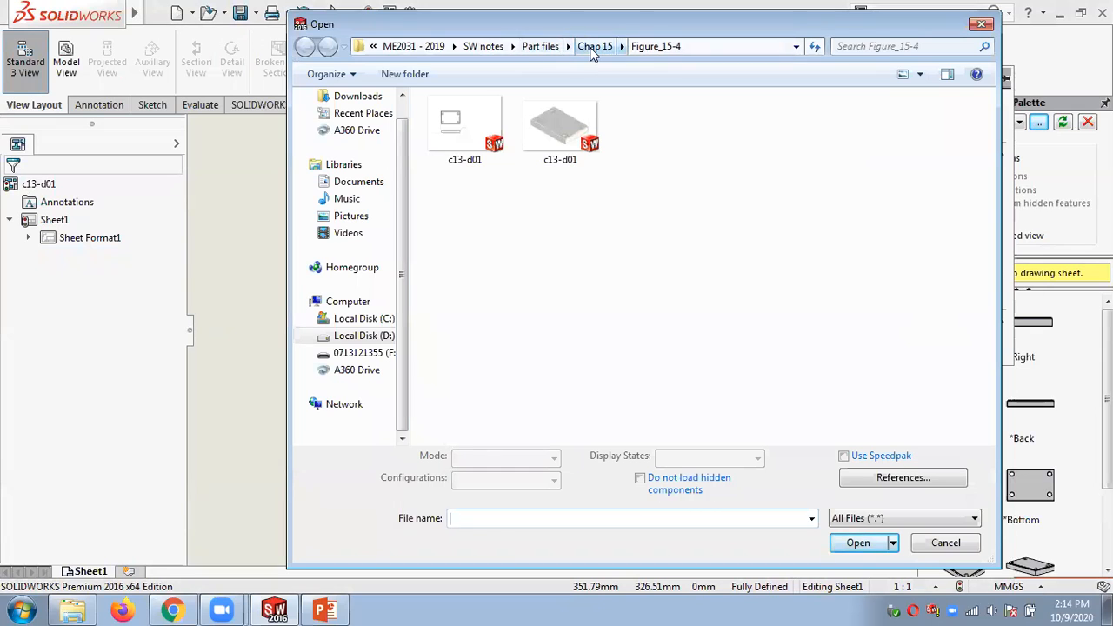
click(564, 126)
click(858, 534)
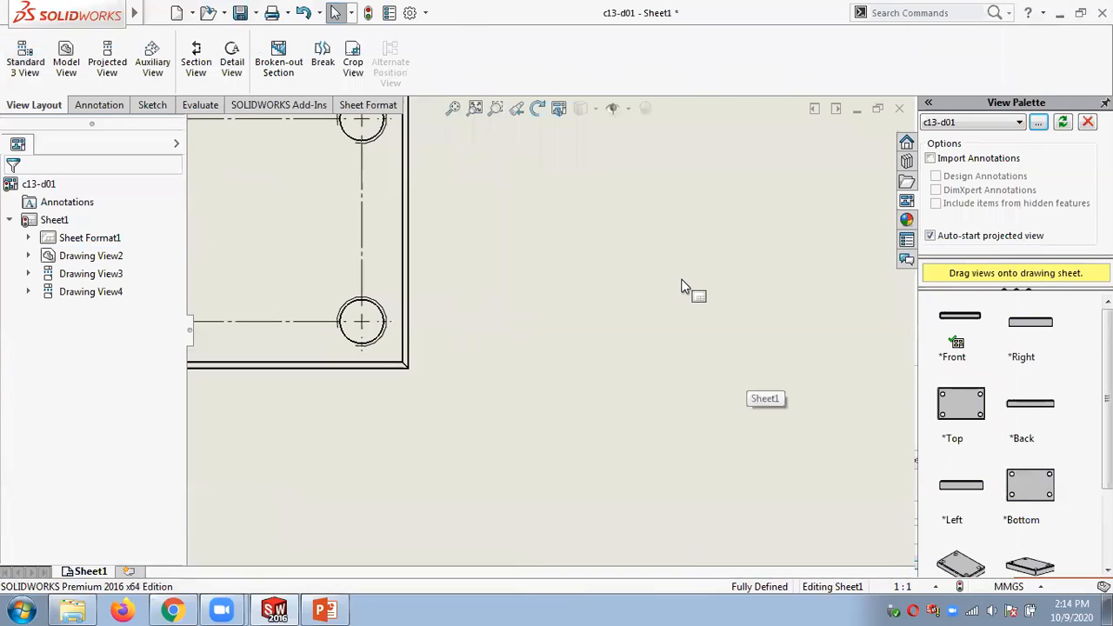
Set the front view's display style to show hidden lines, including in the projected side view.
scroll(521, 374, down, 5)
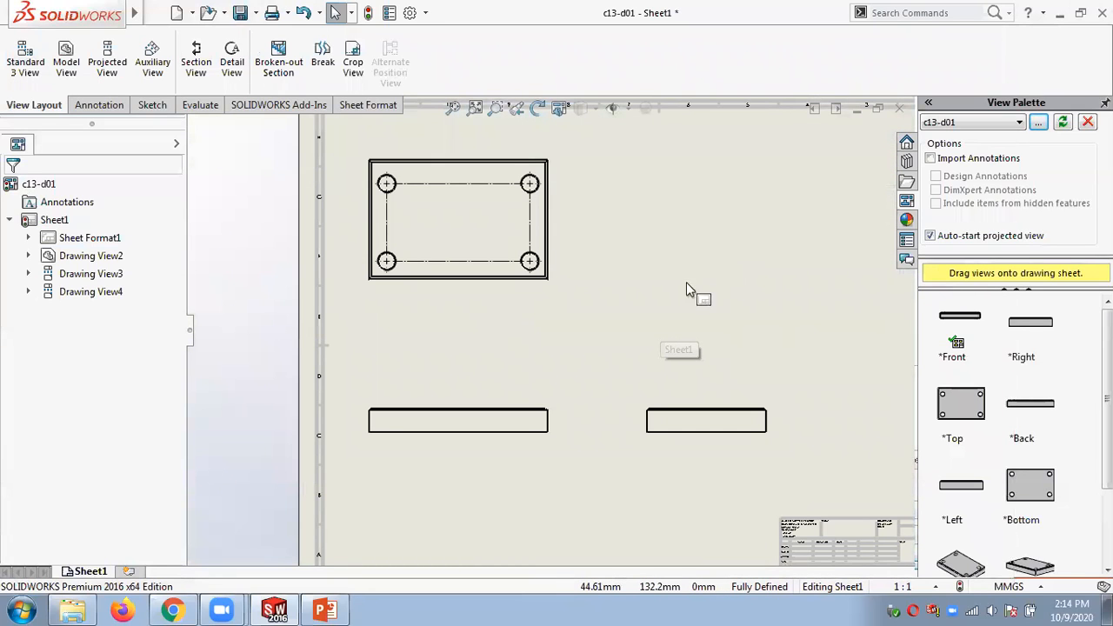
scroll(462, 261, down, 3)
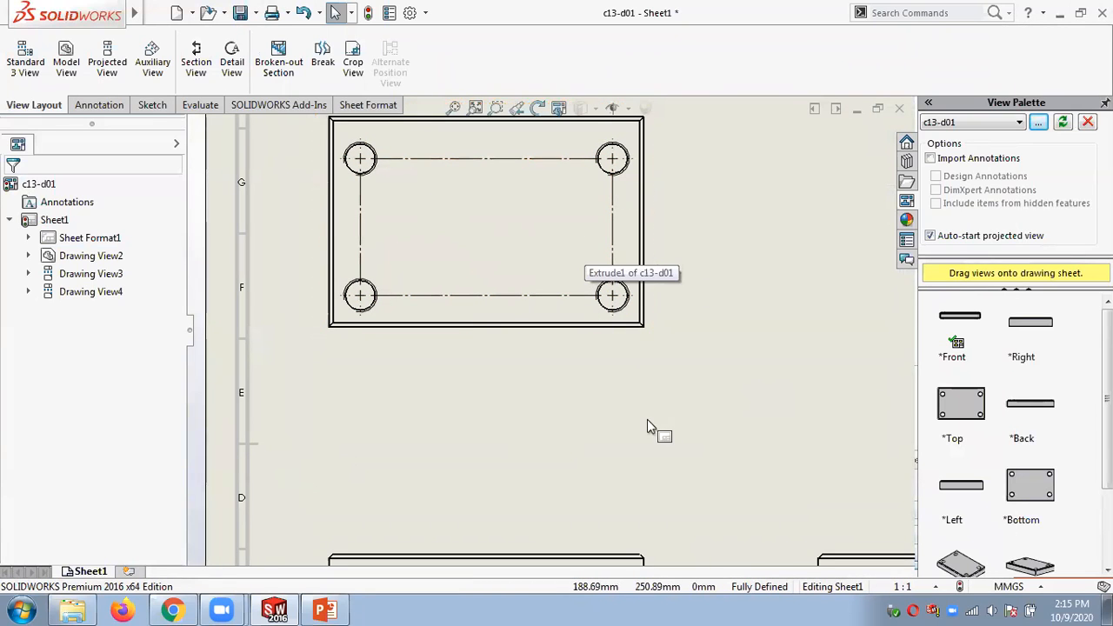
scroll(647, 421, up, 4)
scroll(600, 439, down, 2)
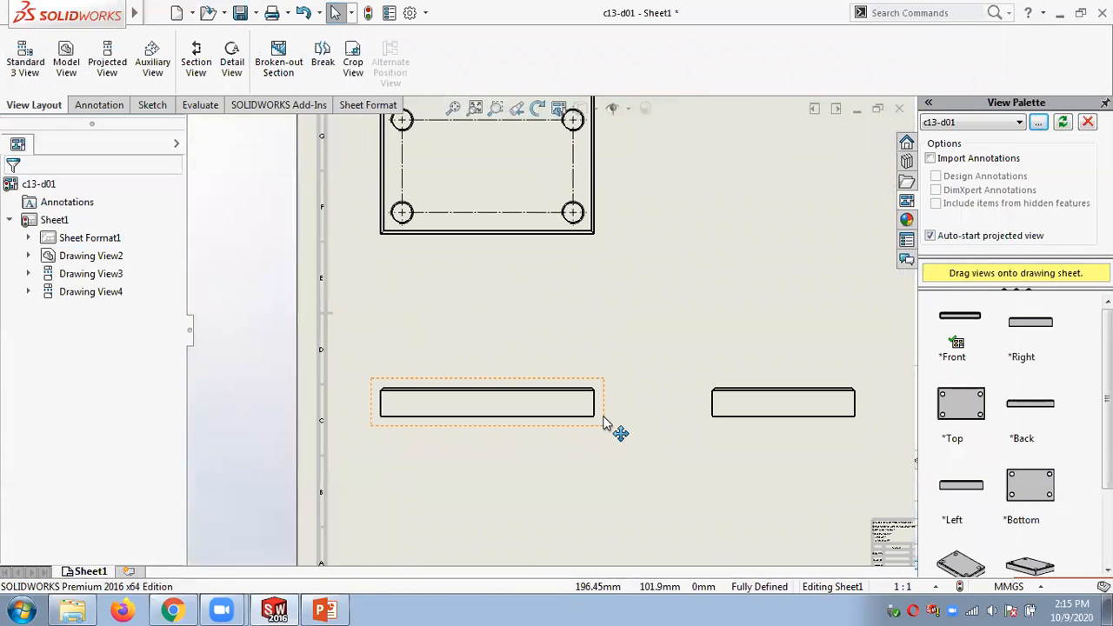
click(606, 423)
click(885, 542)
click(658, 348)
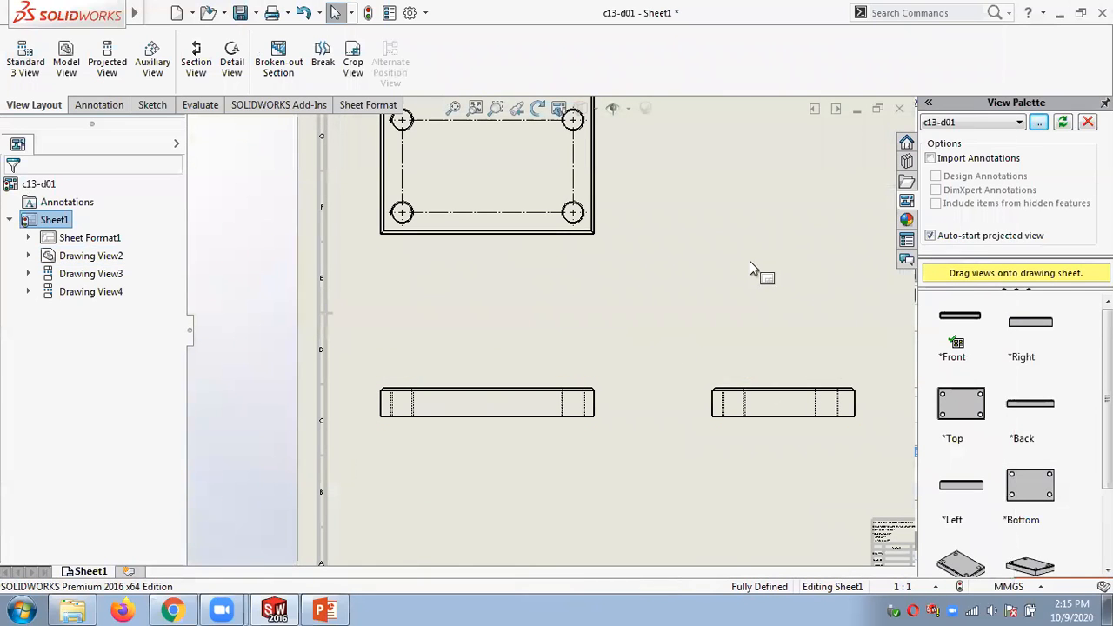
Start a Model Items import for the three views and include all reference geometry types.
scroll(448, 375, up, 1)
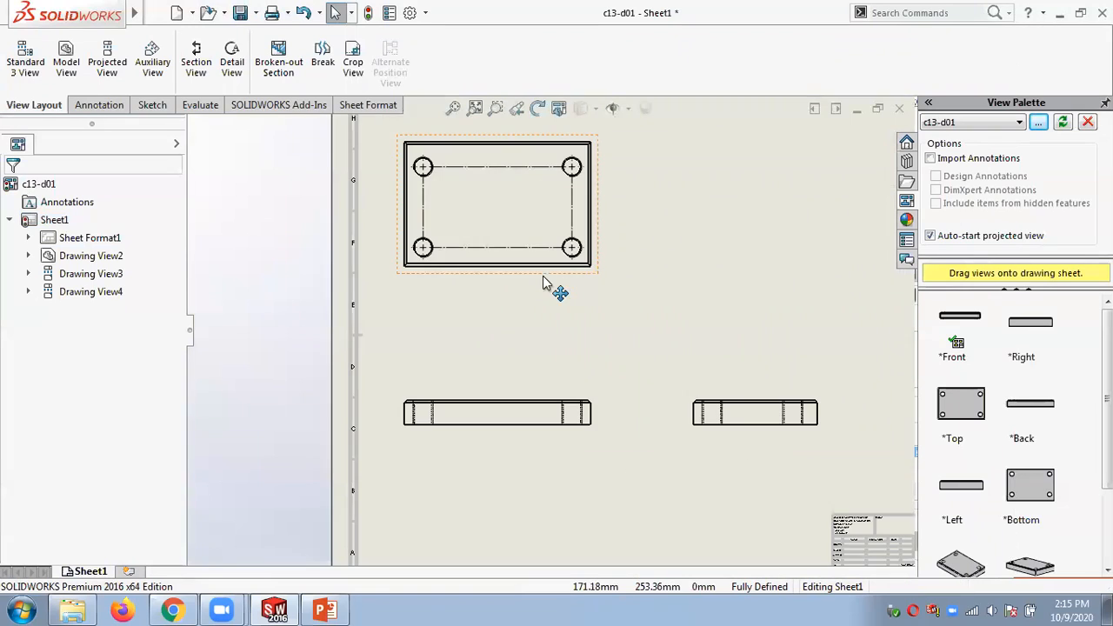
mouse_move(718, 303)
middle_down()
mouse_move(640, 284)
mouse_move(593, 290)
mouse_move(603, 286)
middle_up()
click(356, 174)
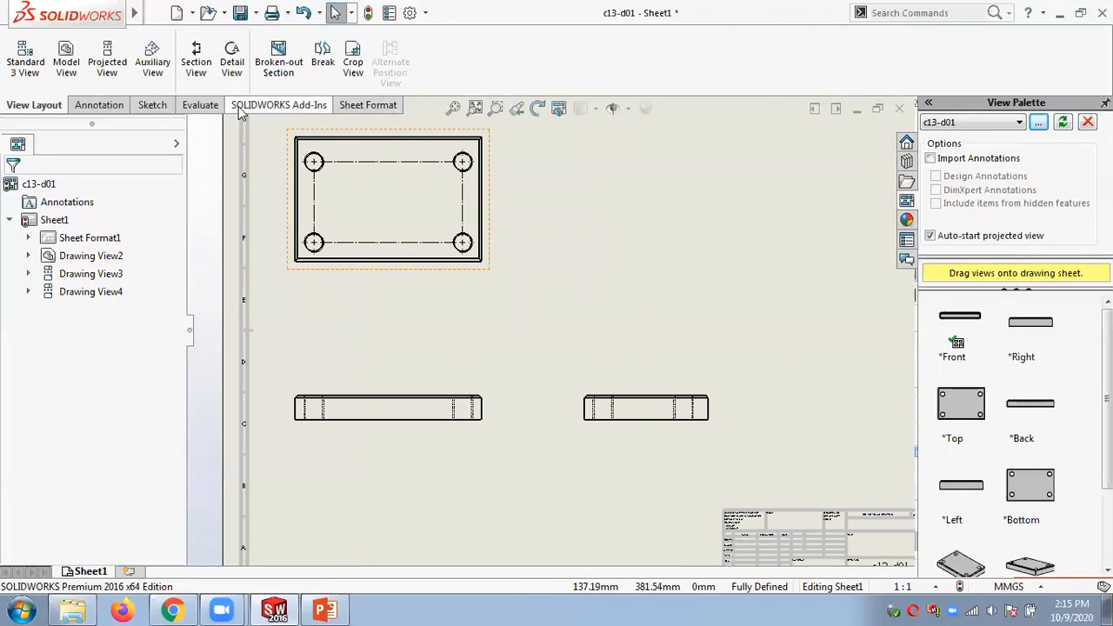
click(96, 105)
click(29, 84)
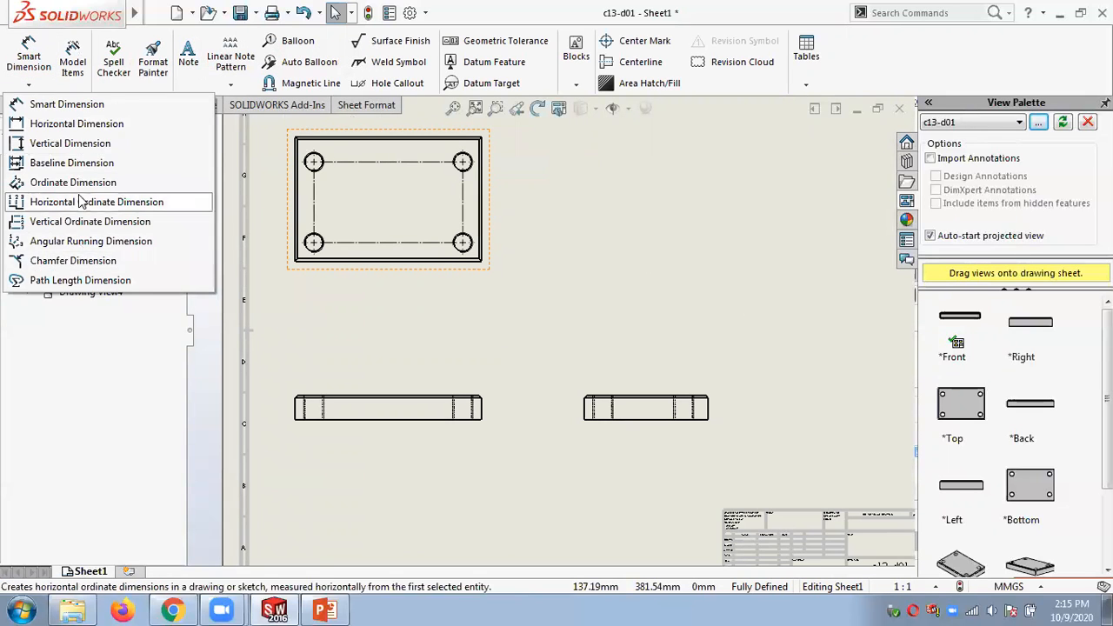
click(70, 70)
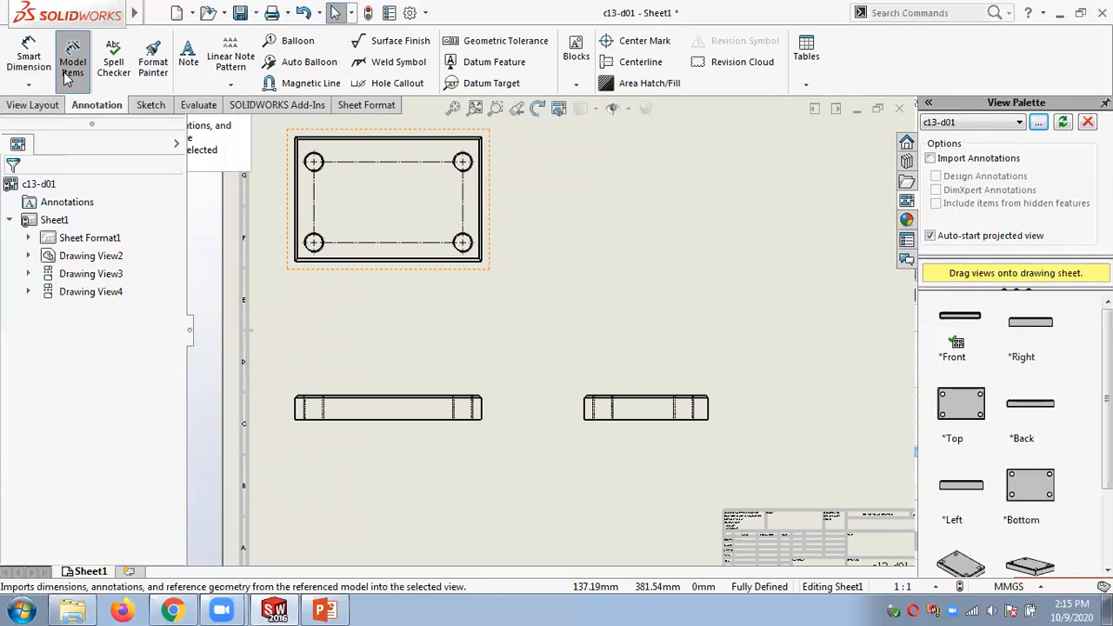
drag(1007, 322, 1006, 407)
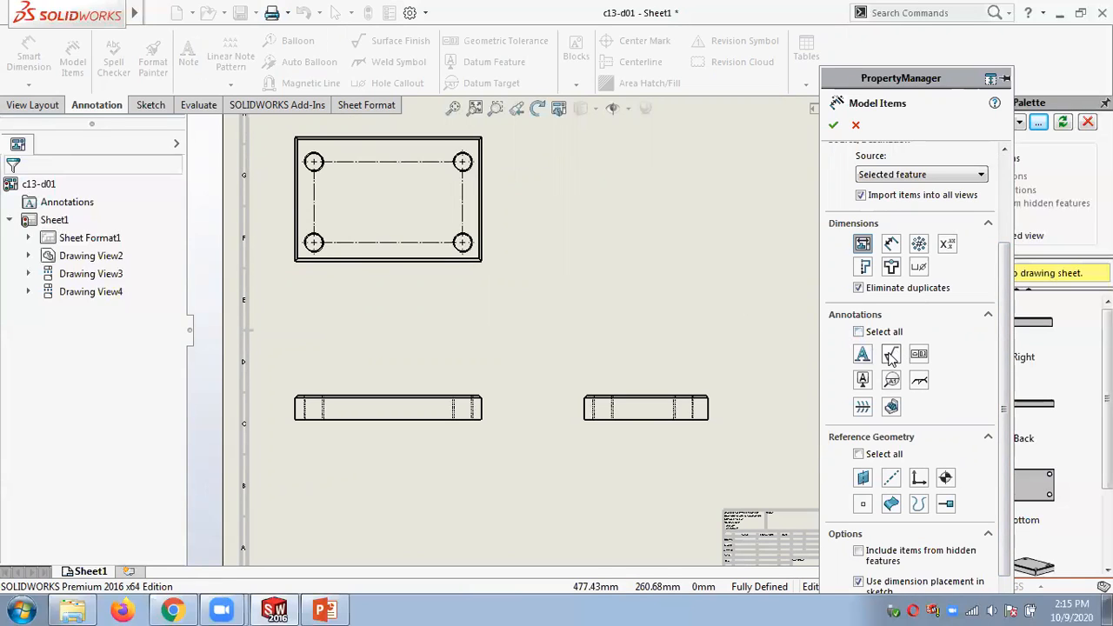
click(858, 454)
scroll(901, 456, down, 1)
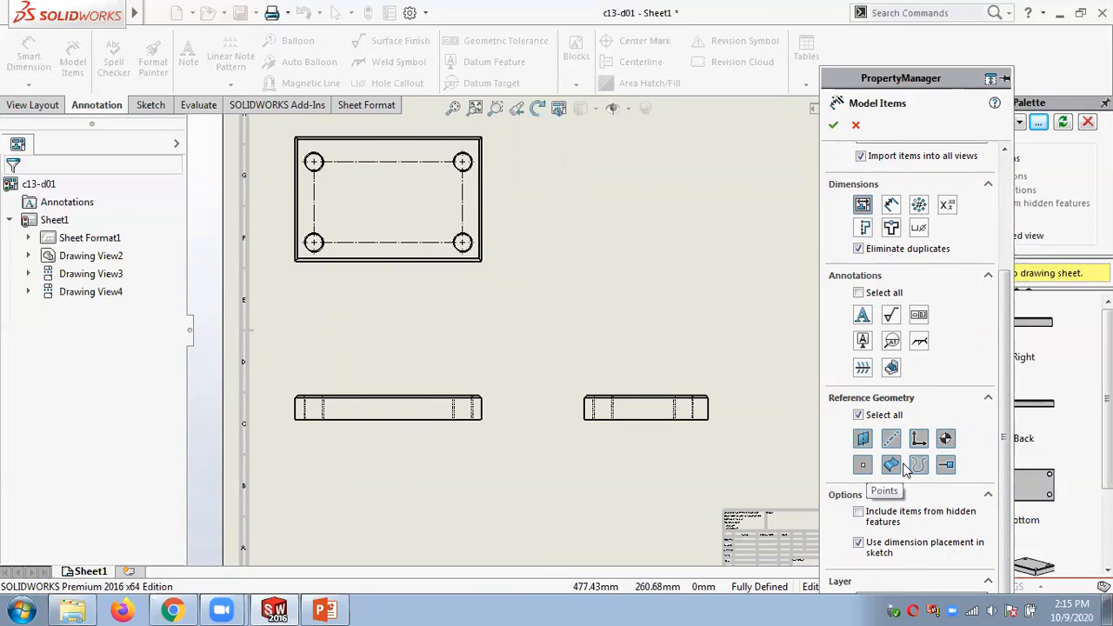
Set the model items source to Entire model, include all annotation types, and insert the items into all views.
drag(1003, 399, 1009, 296)
click(906, 291)
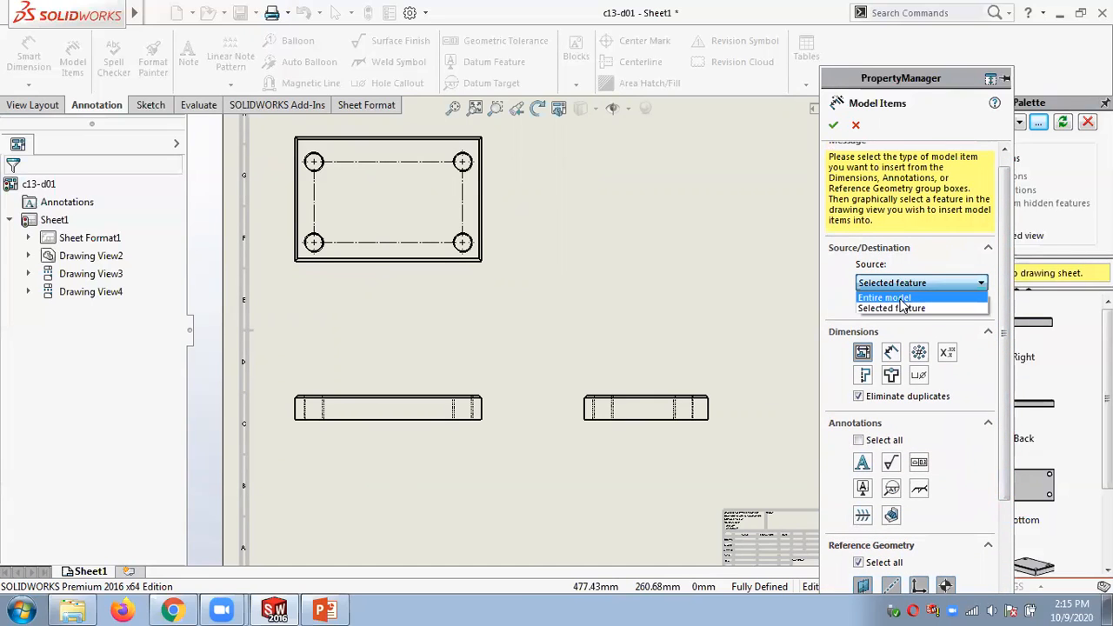
click(887, 297)
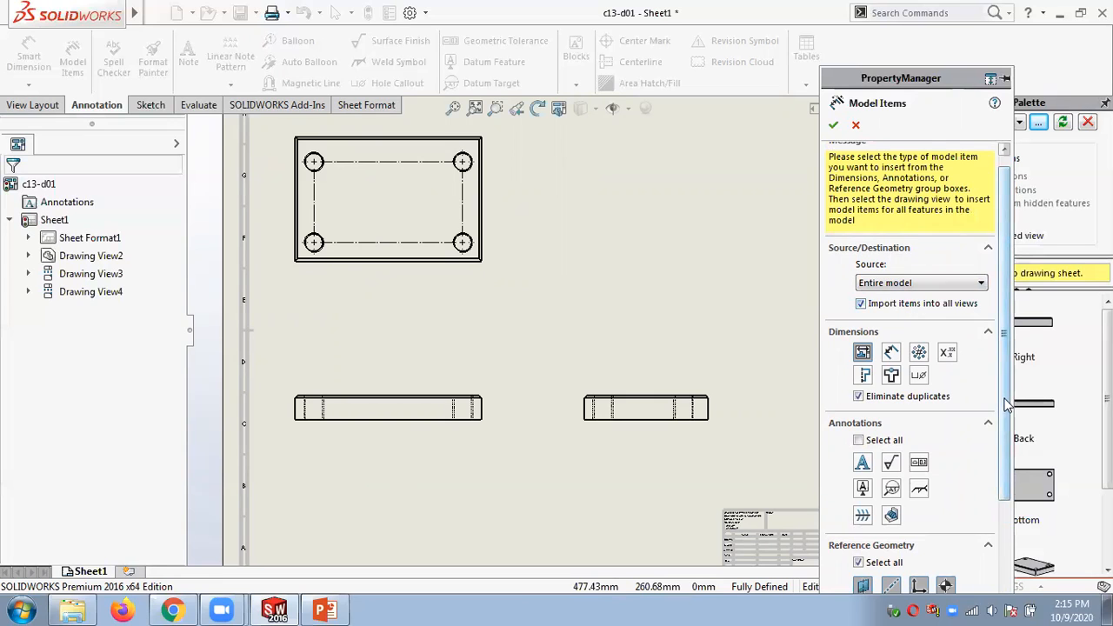
scroll(1006, 398, down, 3)
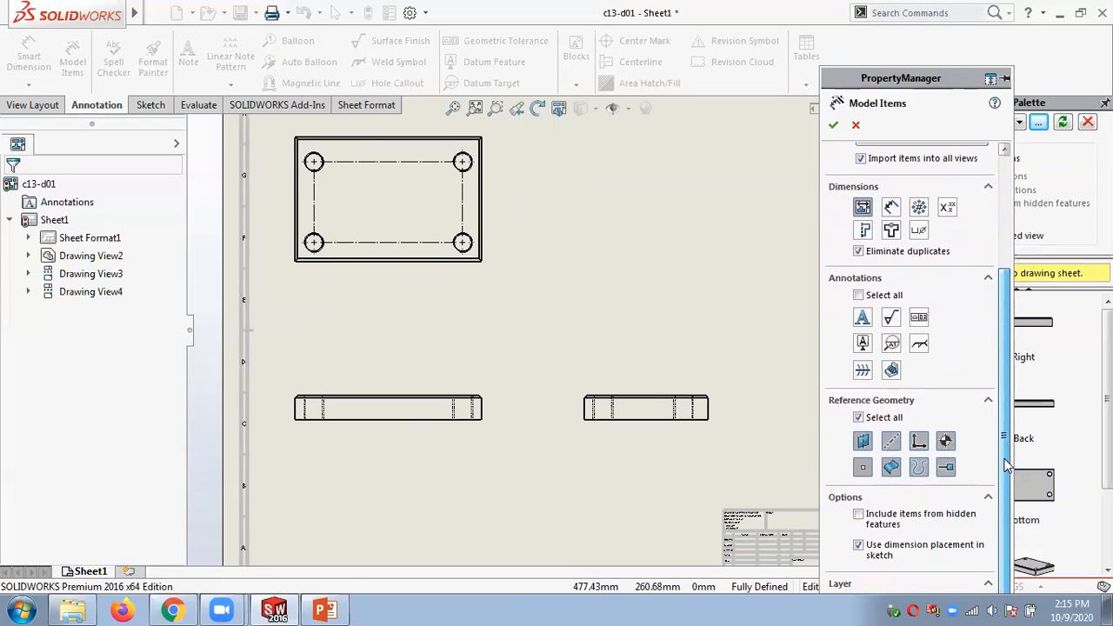
click(859, 295)
drag(1004, 416, 1005, 331)
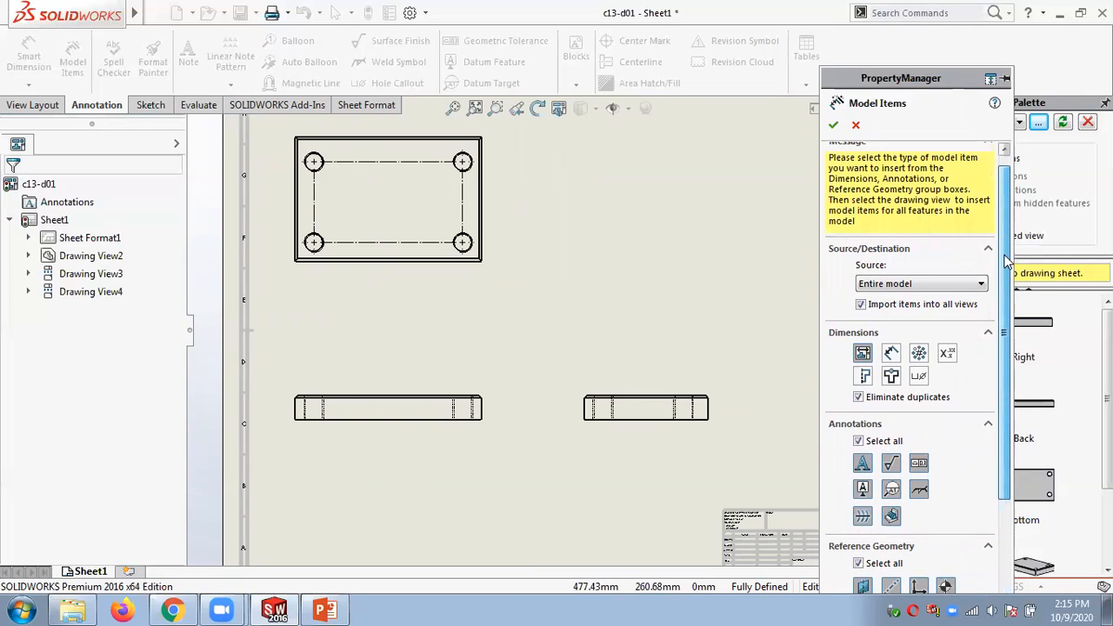
click(834, 126)
click(459, 418)
Move the 20 mm thickness dimension of the front view outside the plate, beyond its right end.
scroll(454, 412, down, 4)
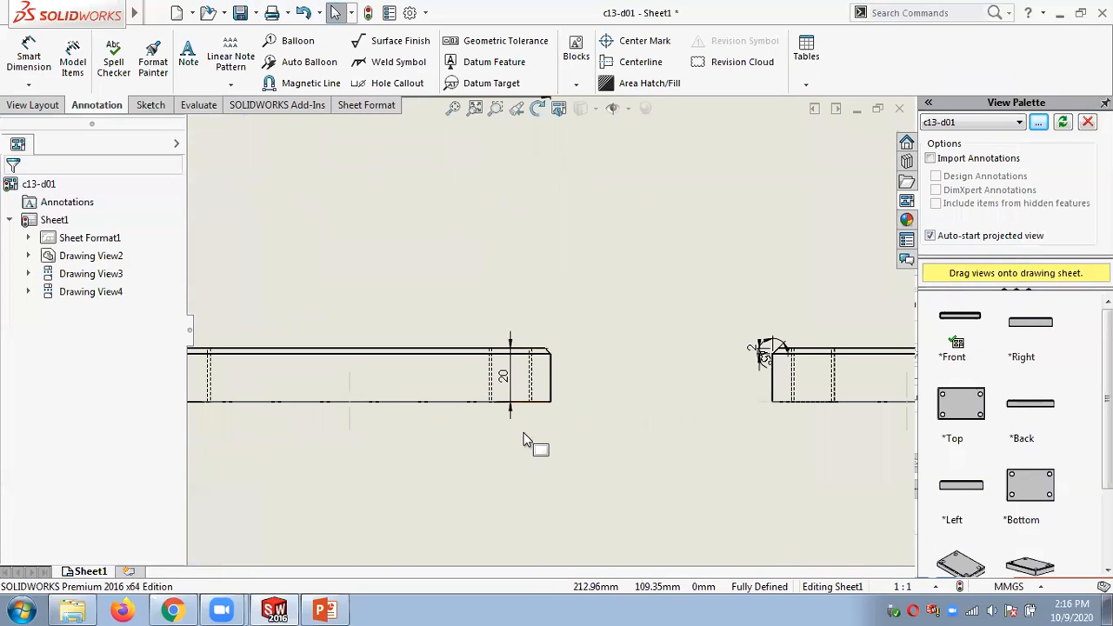
drag(510, 391, 594, 393)
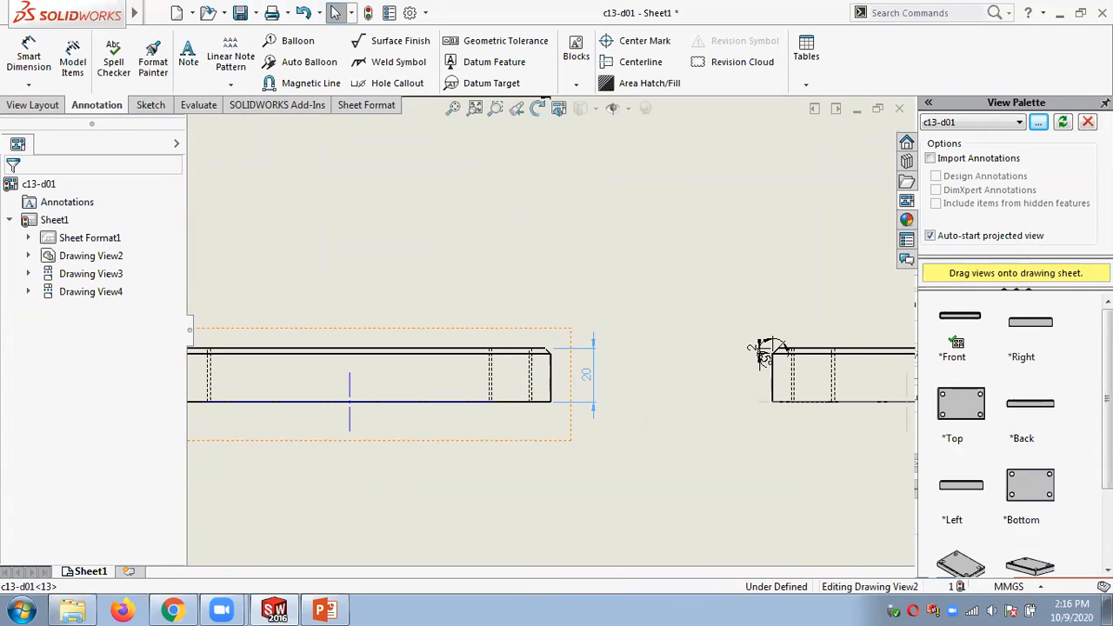
click(657, 426)
Reposition the side view's 45° chamfer angle above the plate and the 2 mm chamfer dimension farther out to the left.
scroll(764, 357, down, 5)
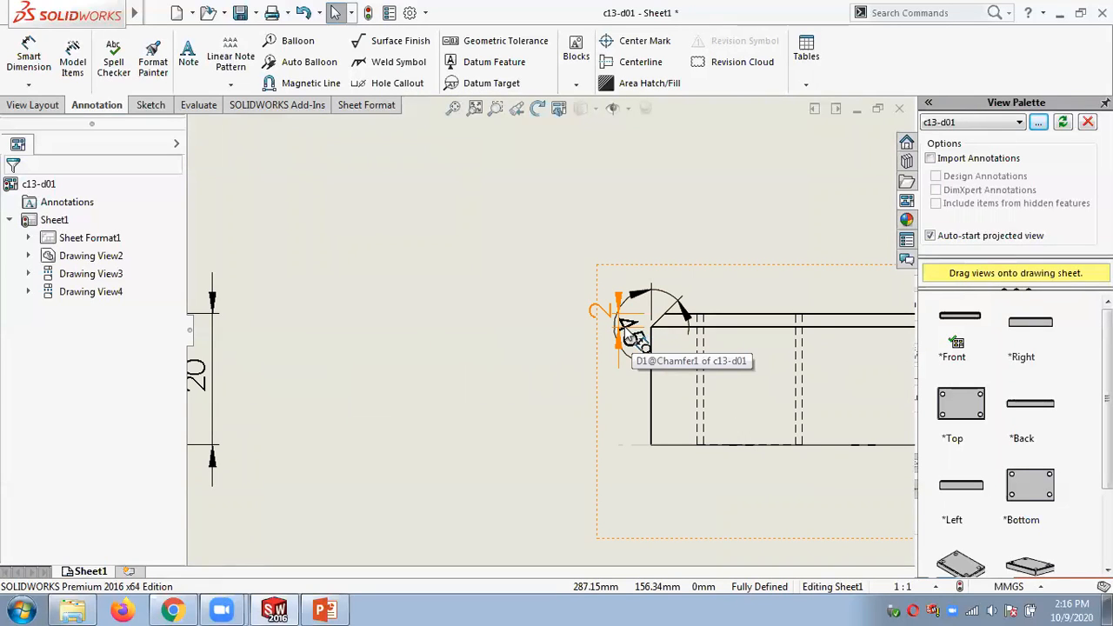
click(633, 293)
drag(633, 293, 704, 235)
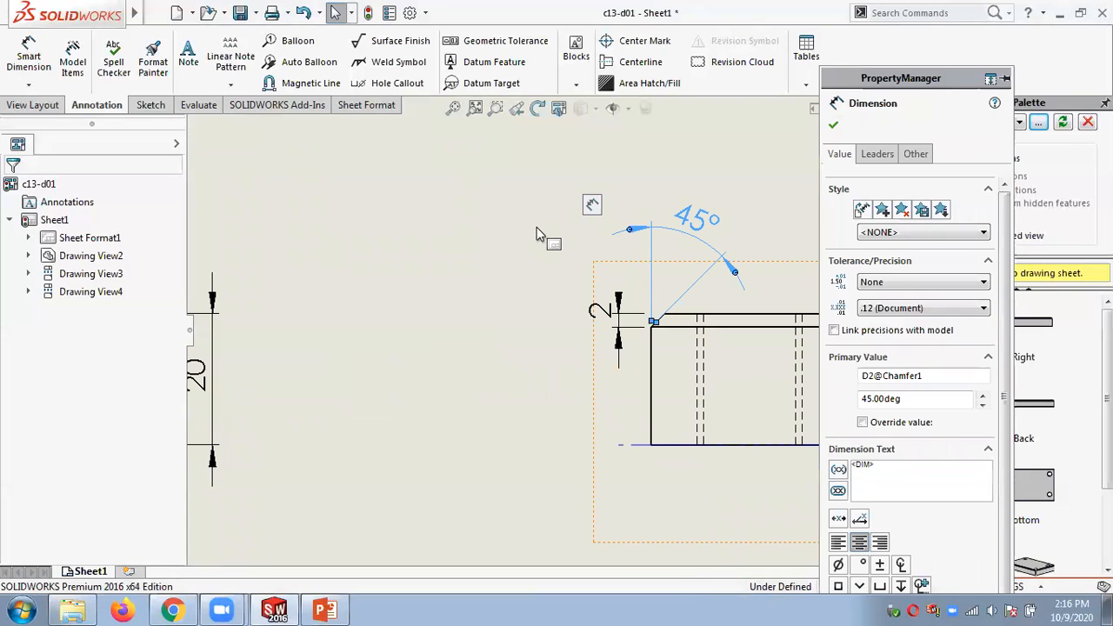
click(554, 259)
drag(595, 312, 553, 323)
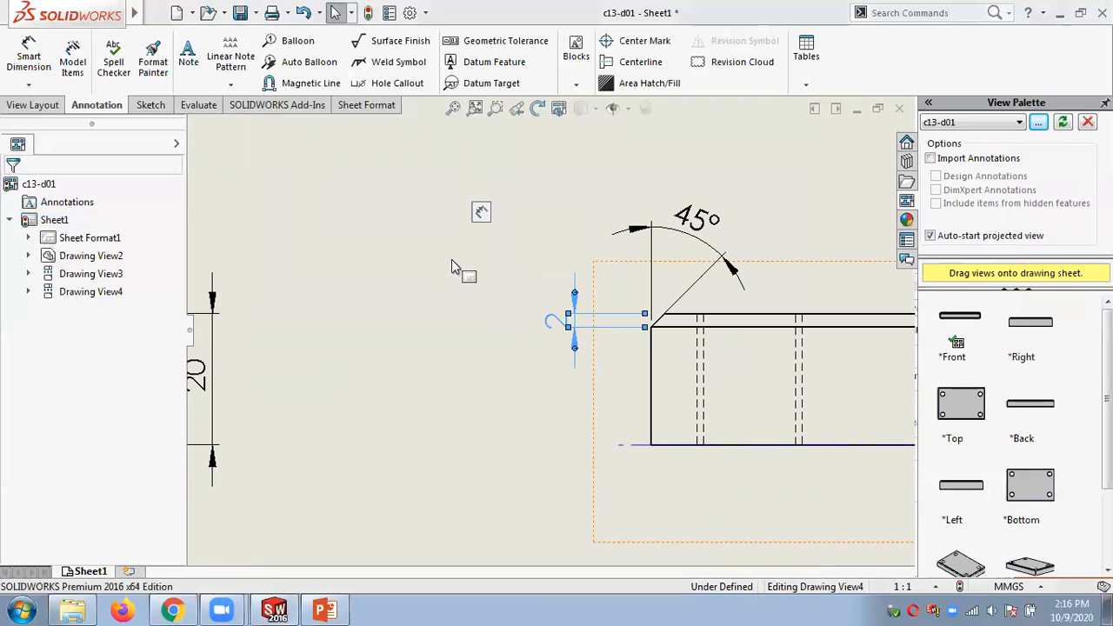
Move the Ø16 hole diameter dimension of the plan view outside the plate, beyond its left edge.
click(470, 271)
scroll(465, 272, up, 2)
scroll(462, 272, up, 4)
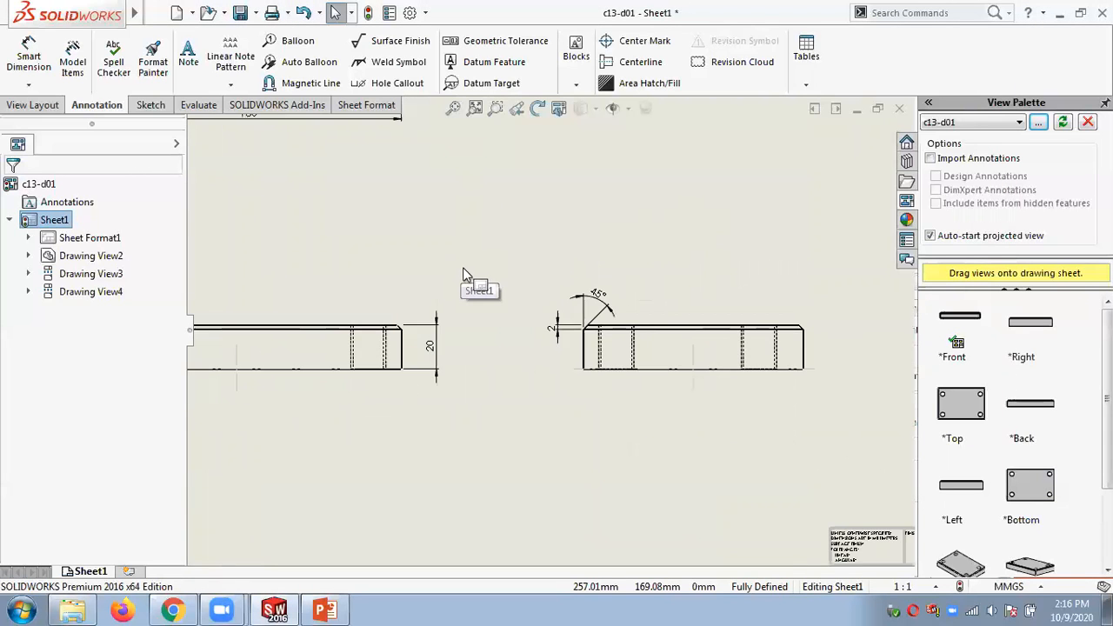
scroll(409, 261, down, 4)
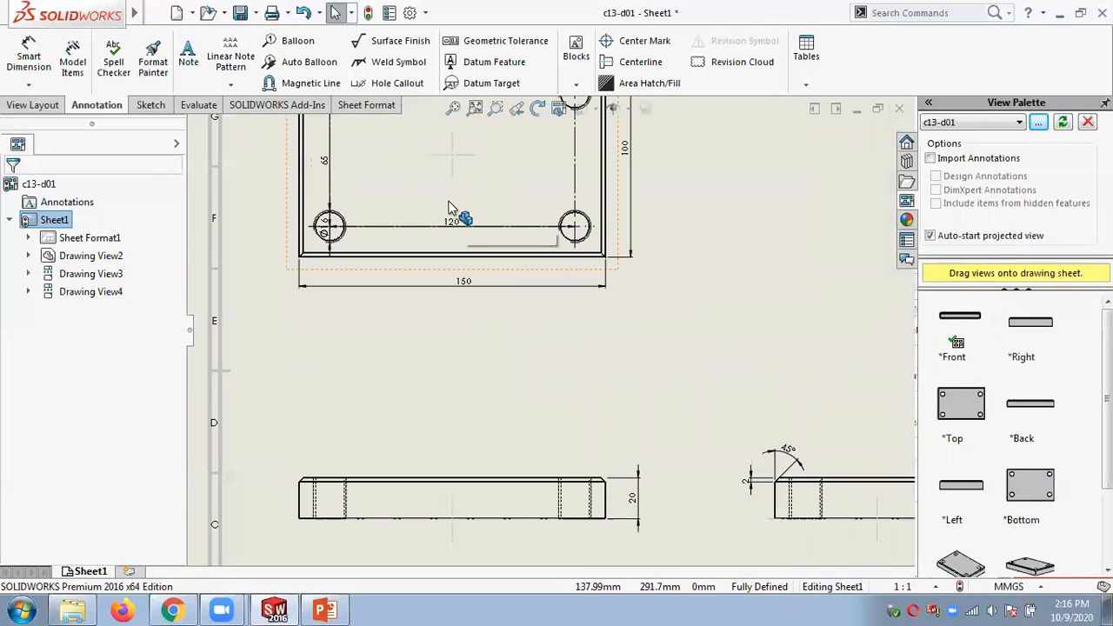
scroll(449, 213, down, 2)
click(306, 259)
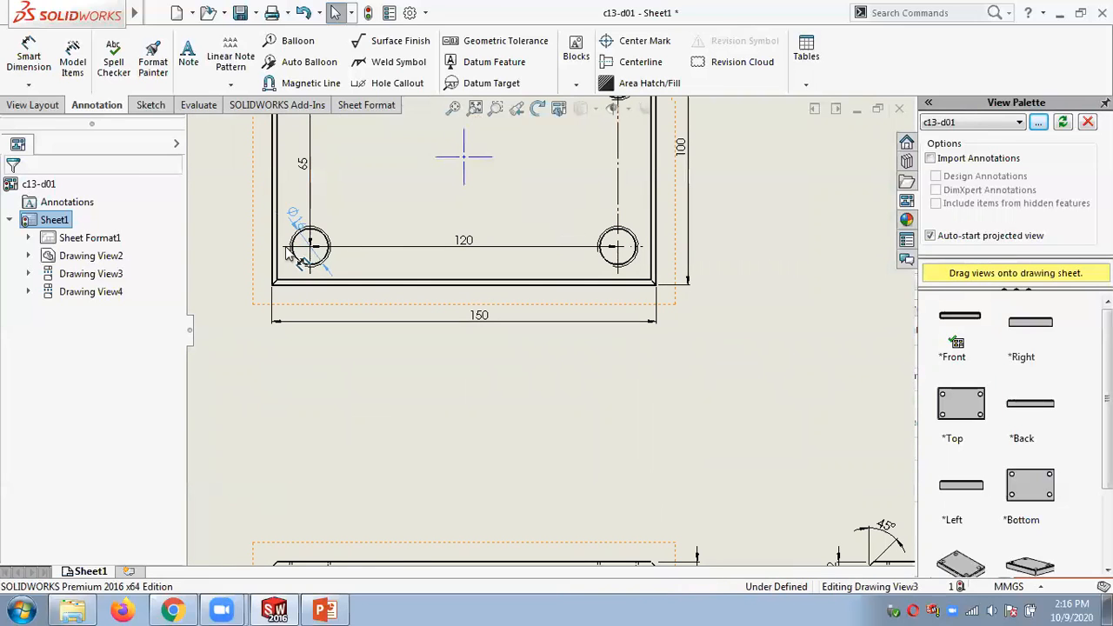
click(243, 206)
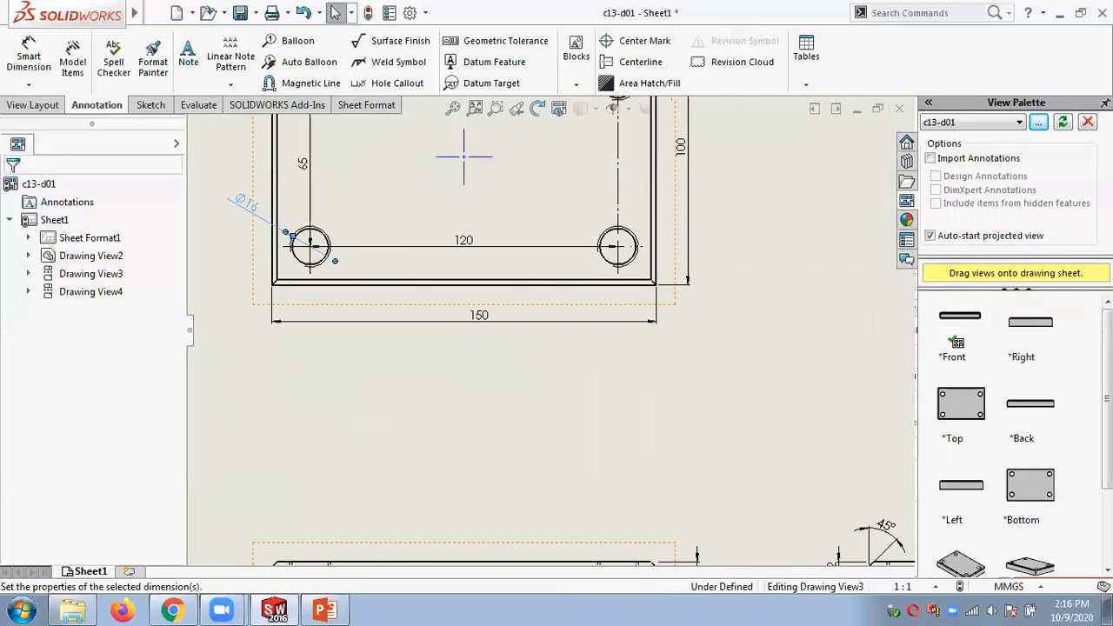
click(223, 237)
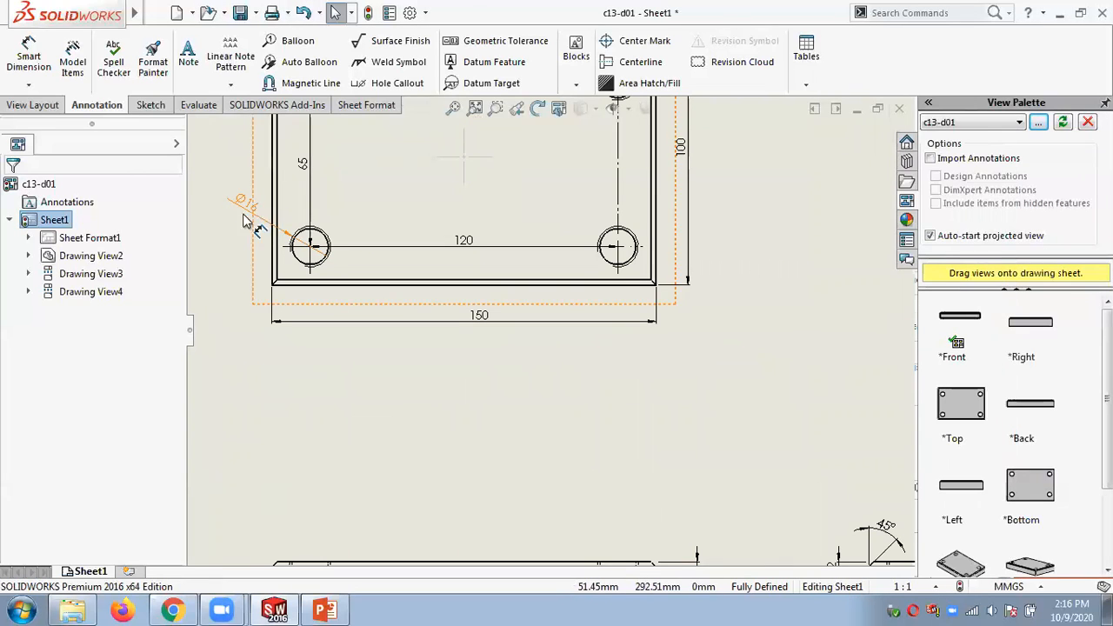
Add centerlines through both holes in the front view using their pairs of hidden edges.
scroll(302, 208, down, 5)
scroll(505, 173, up, 3)
scroll(546, 283, down, 3)
scroll(557, 348, down, 2)
scroll(588, 435, up, 4)
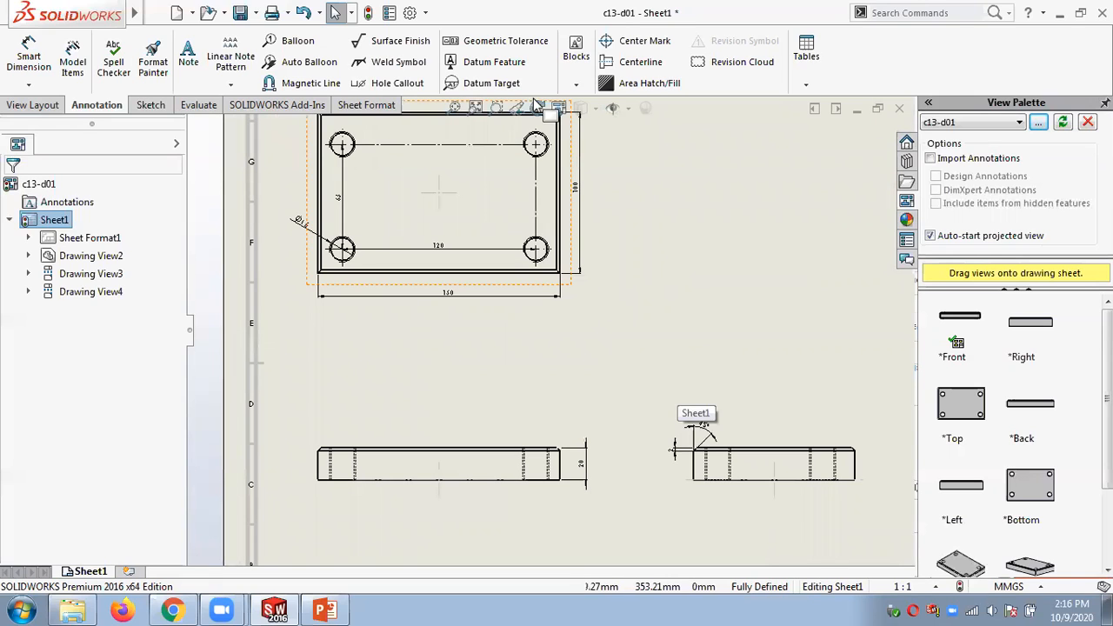
click(641, 63)
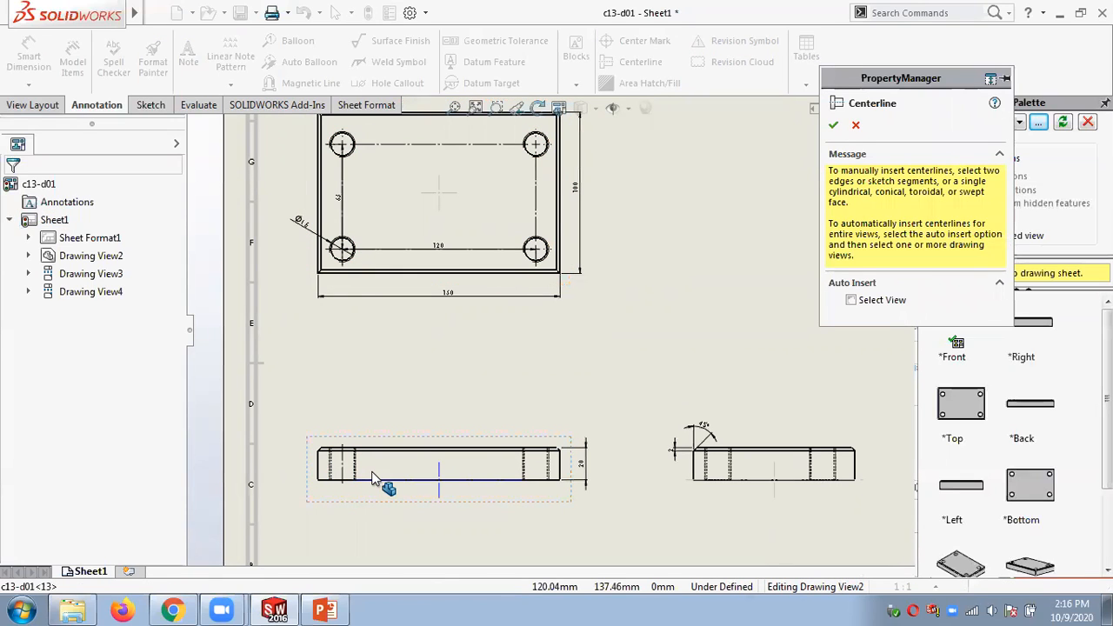
click(524, 465)
click(548, 464)
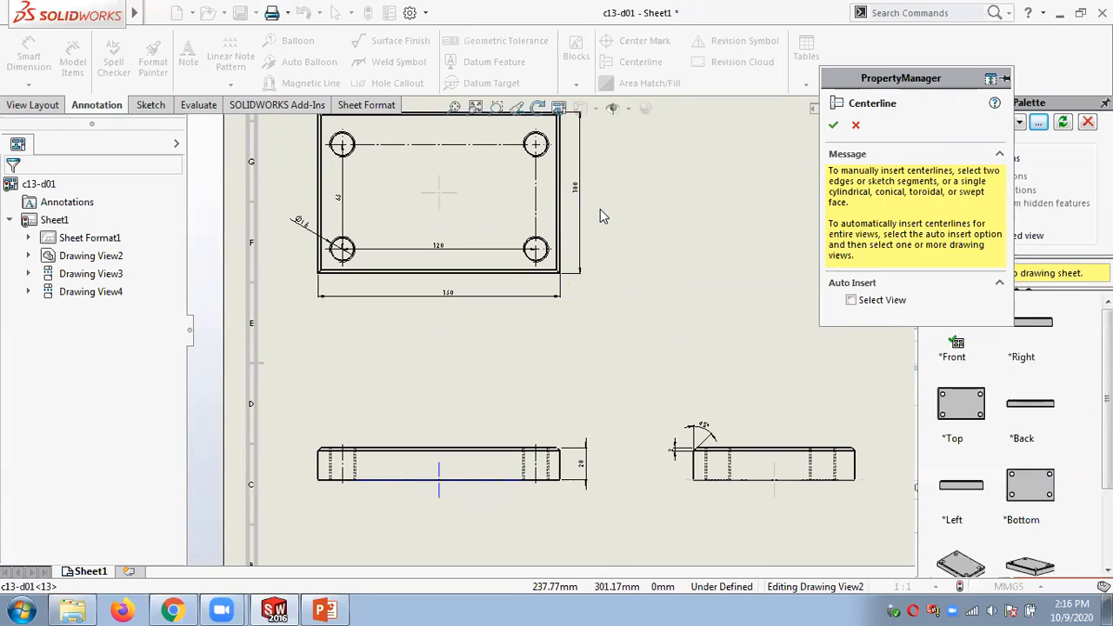
click(834, 124)
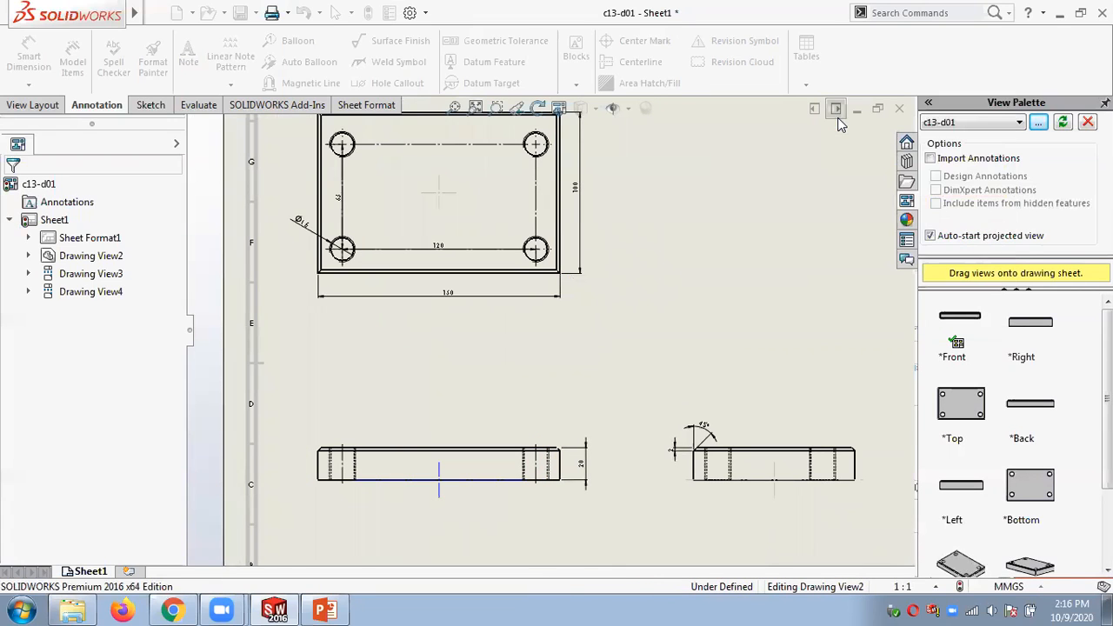
Insert a note reading "PLAN" beneath the plan view's 150 mm dimension.
scroll(631, 292, up, 1)
scroll(626, 288, down, 1)
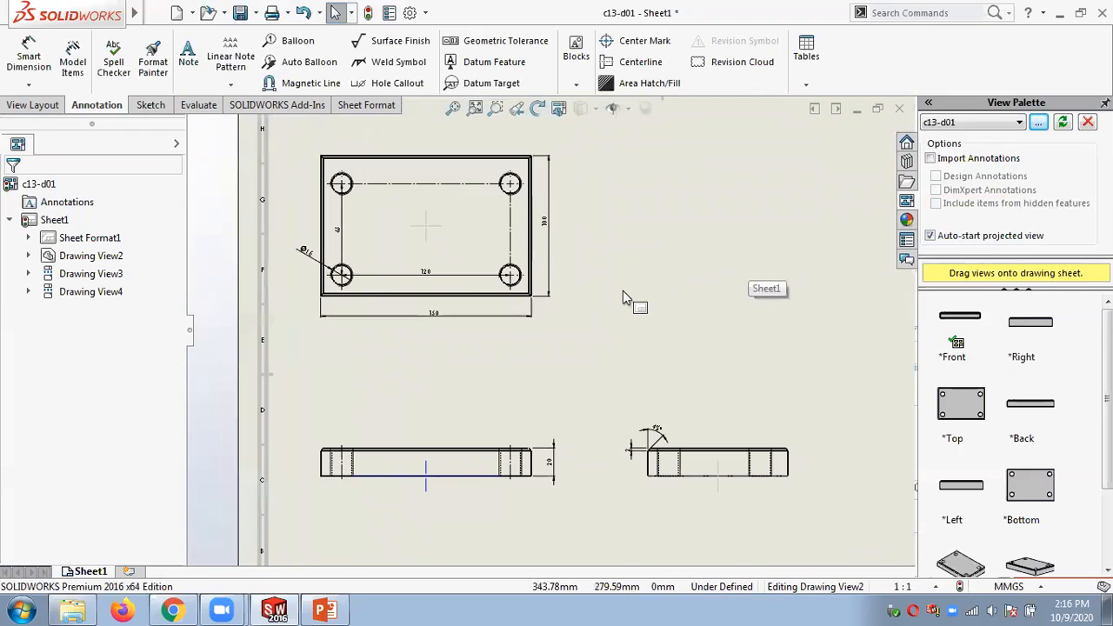
scroll(644, 287, up, 2)
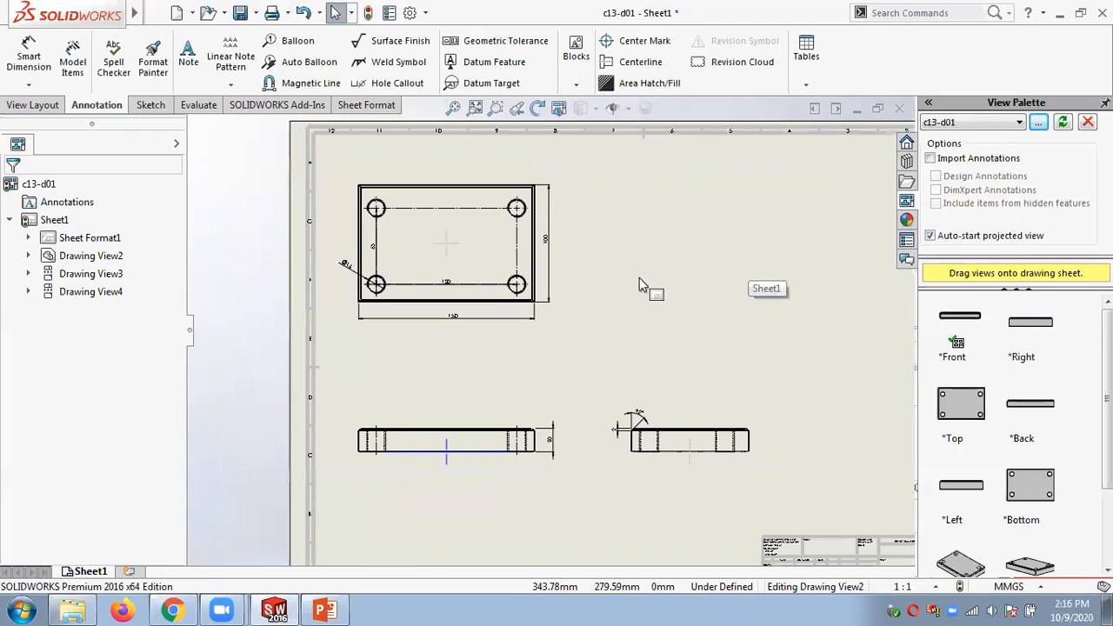
click(191, 69)
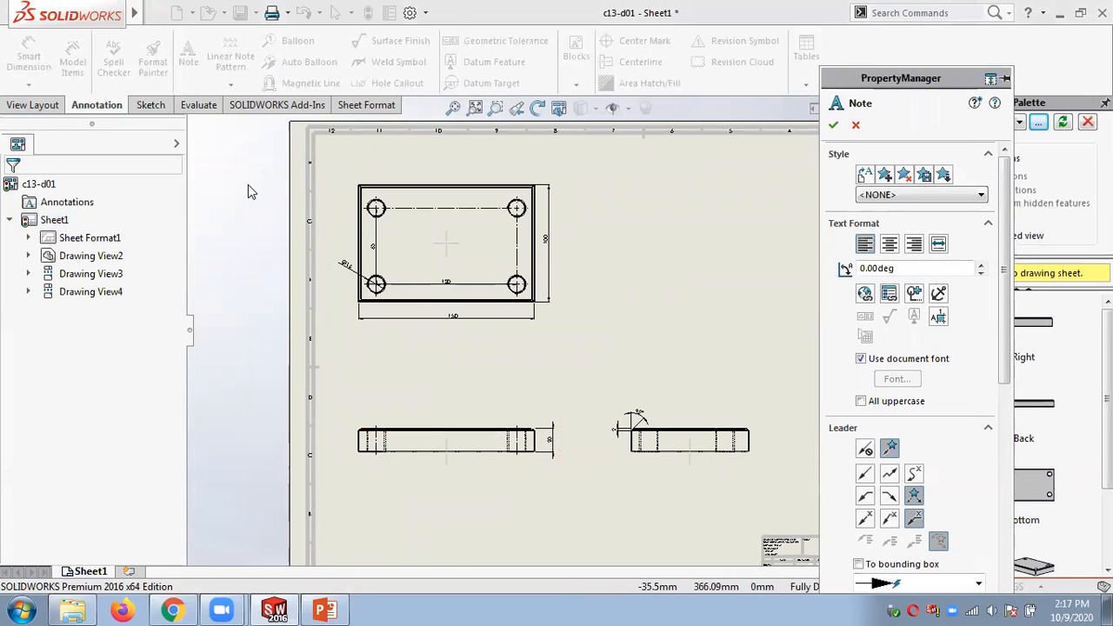
click(451, 353)
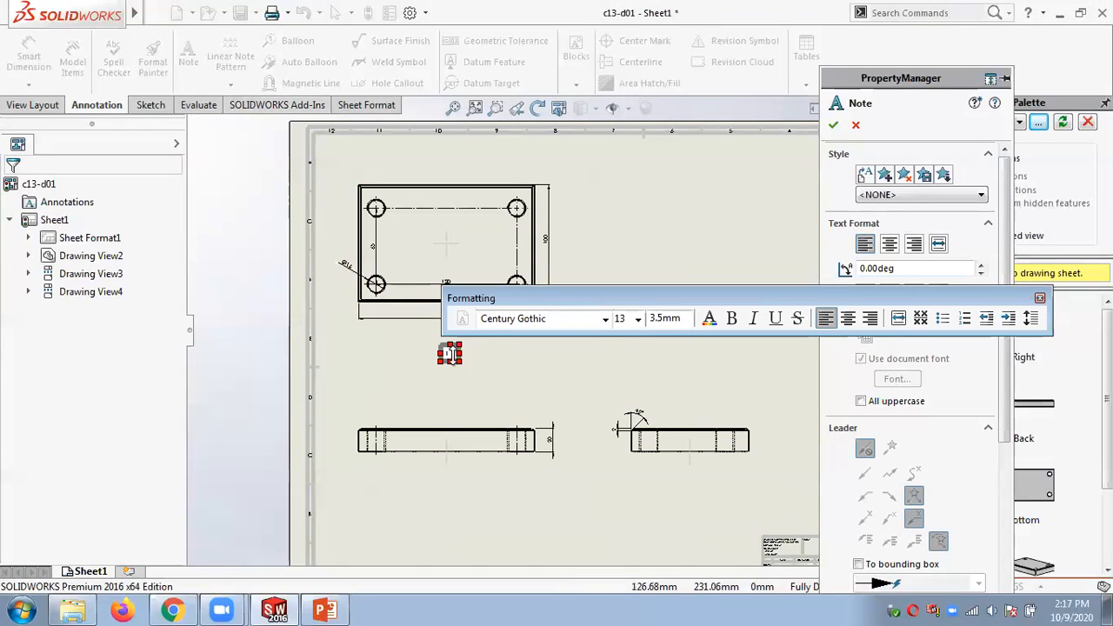
text(PLAN)
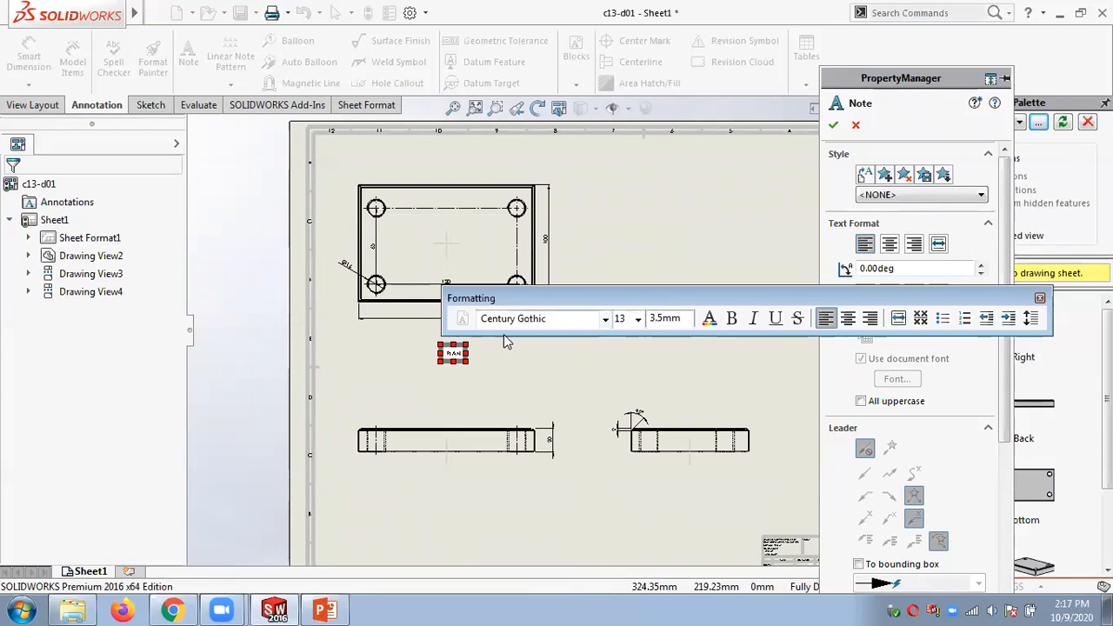
Format the PLAN note text at size 22 in bold and finish the Note command.
drag(442, 353, 424, 353)
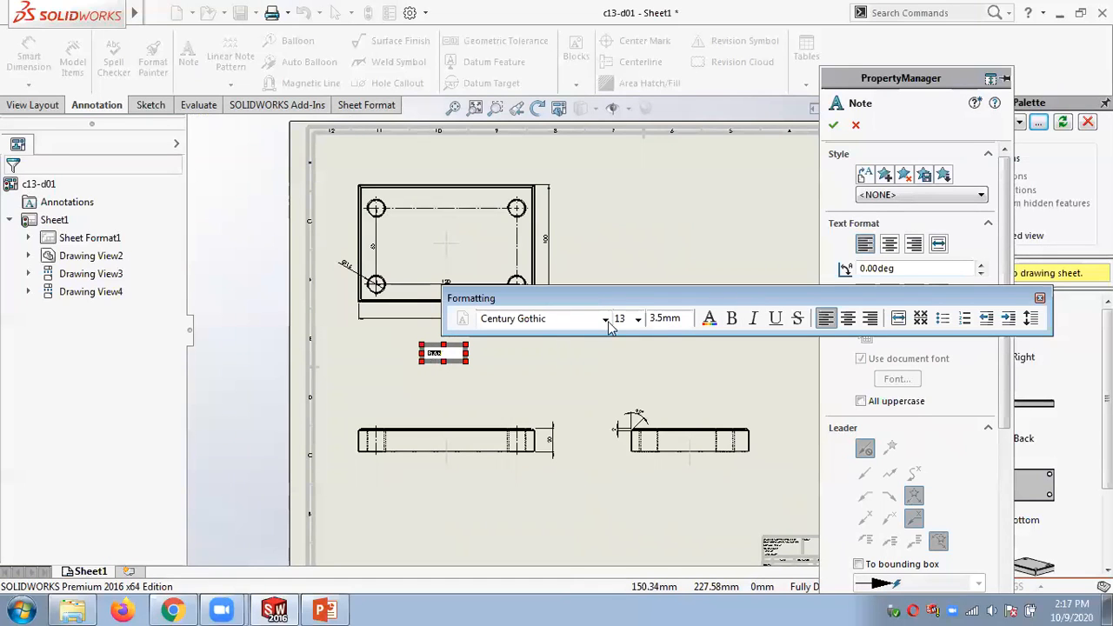
click(640, 320)
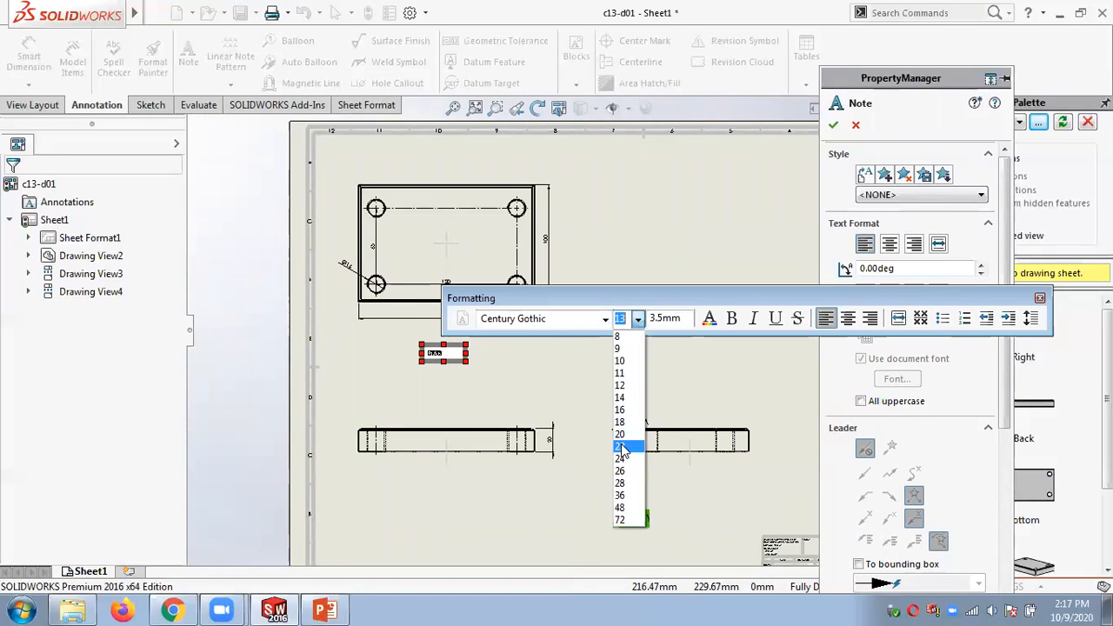
click(624, 447)
click(731, 319)
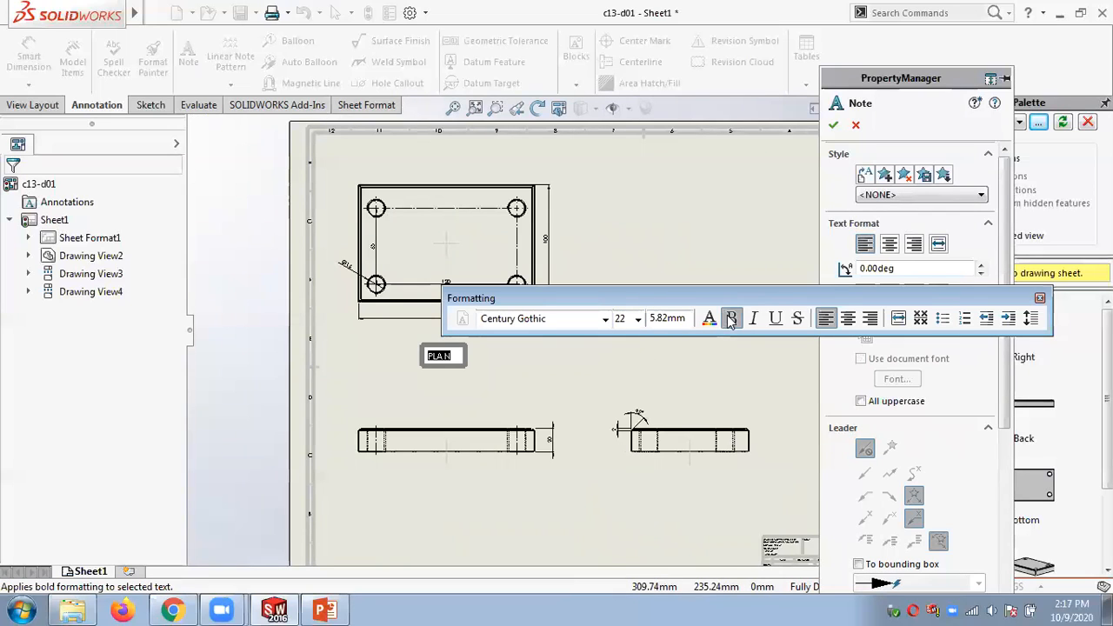
click(622, 380)
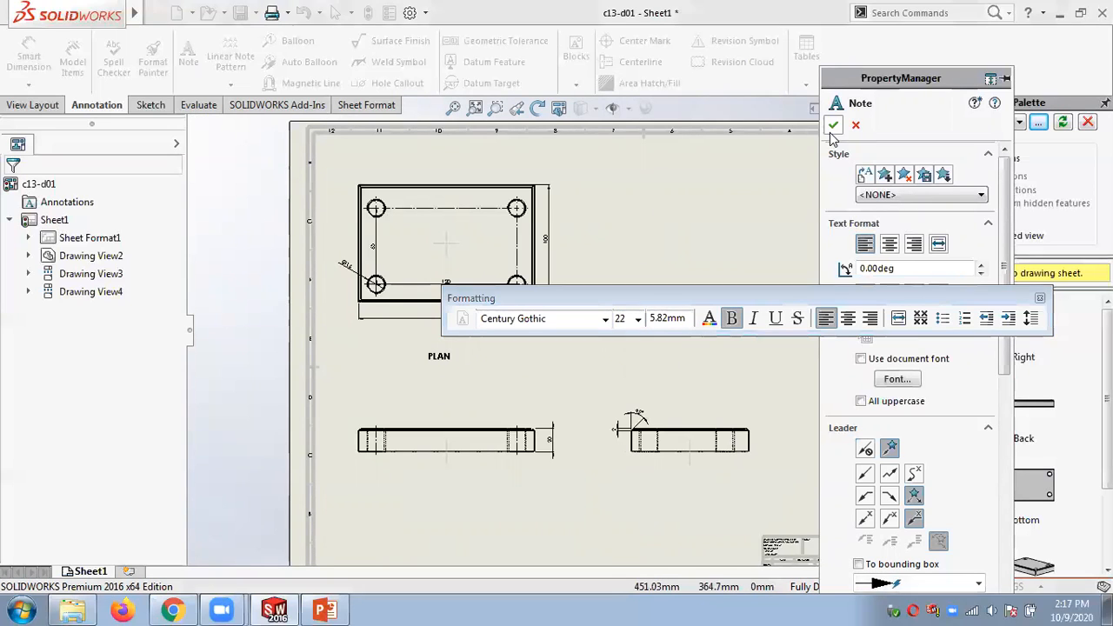
key(Escape)
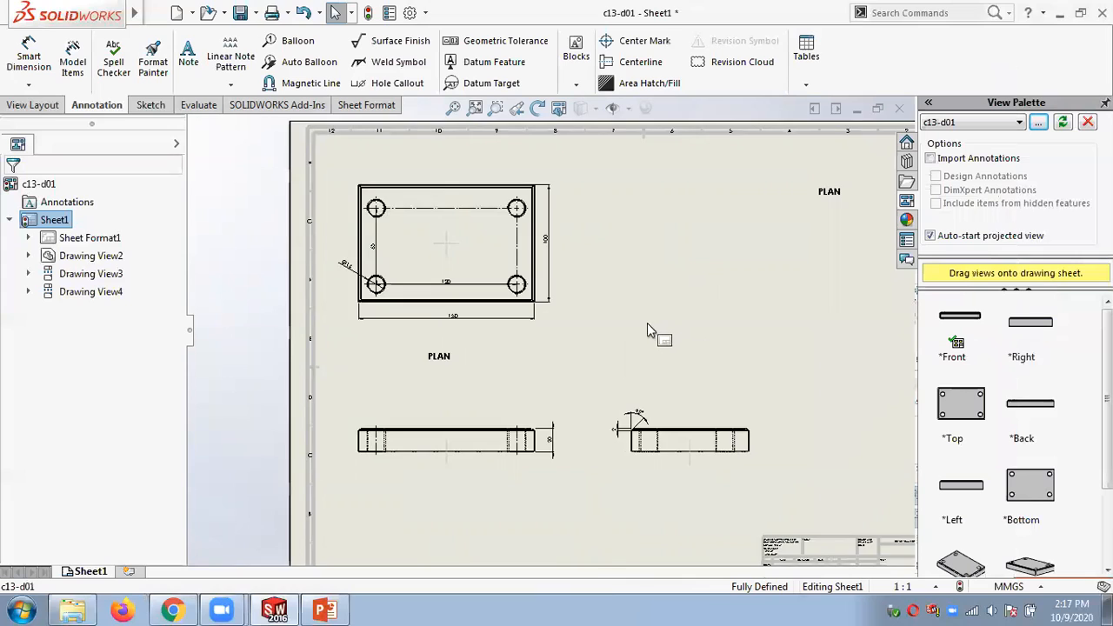
Try to open the extra PLAN note in the sheet's upper-right area for editing.
key(f)
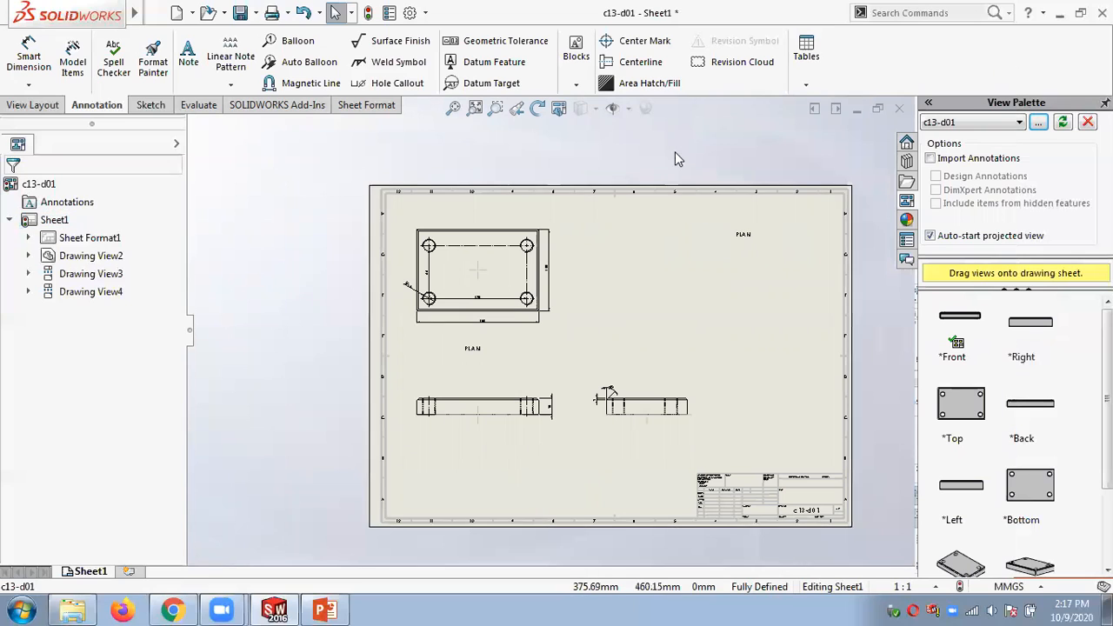
double_click(741, 236)
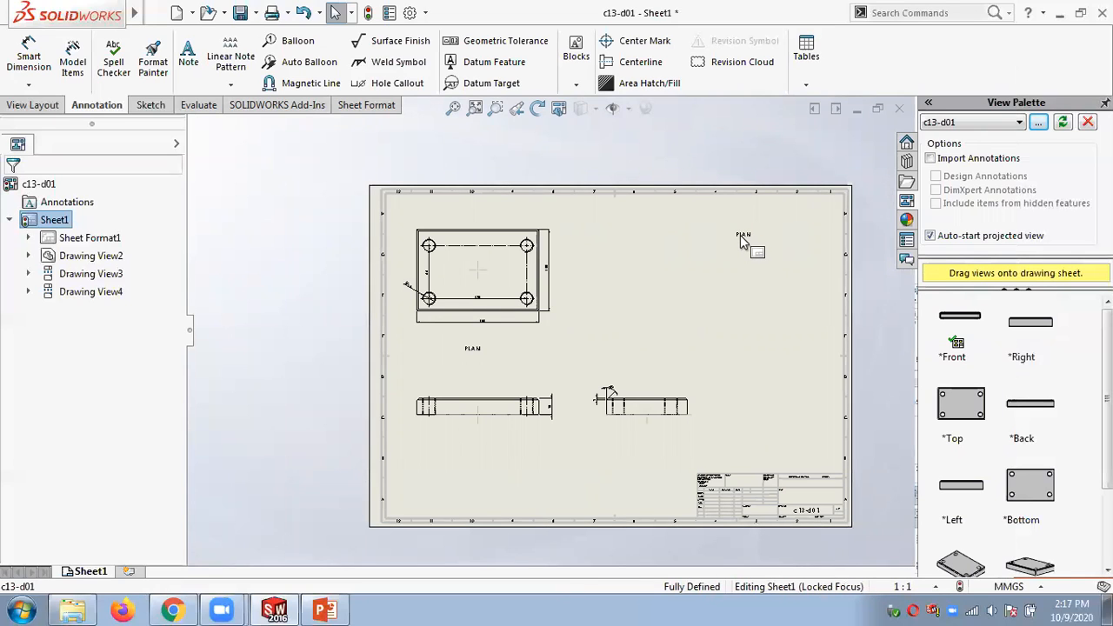
scroll(740, 242, down, 2)
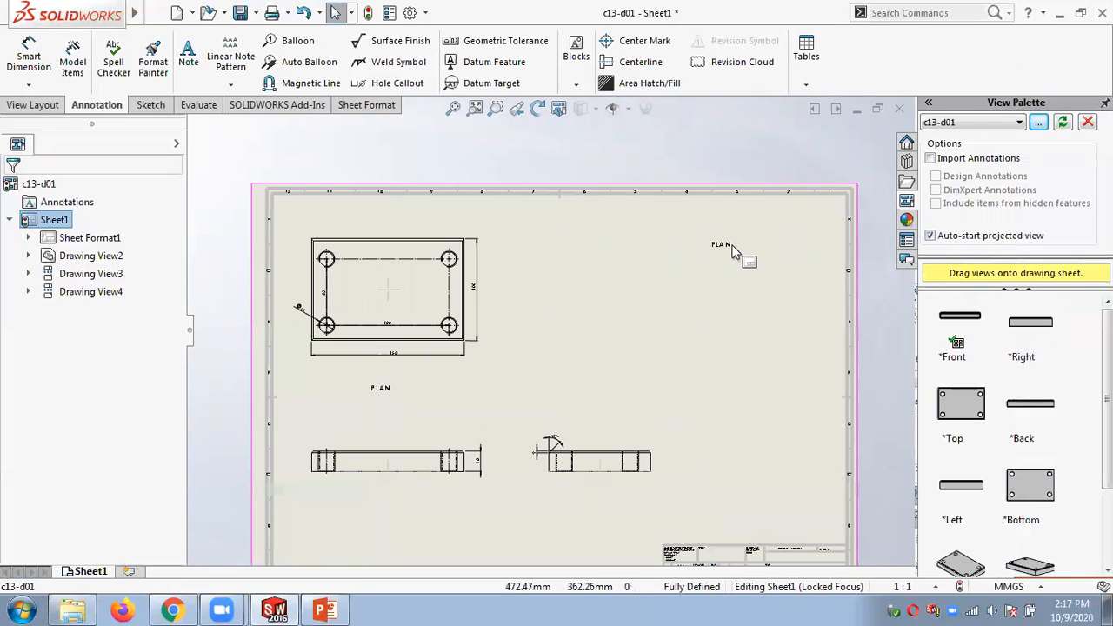
scroll(733, 250, down, 4)
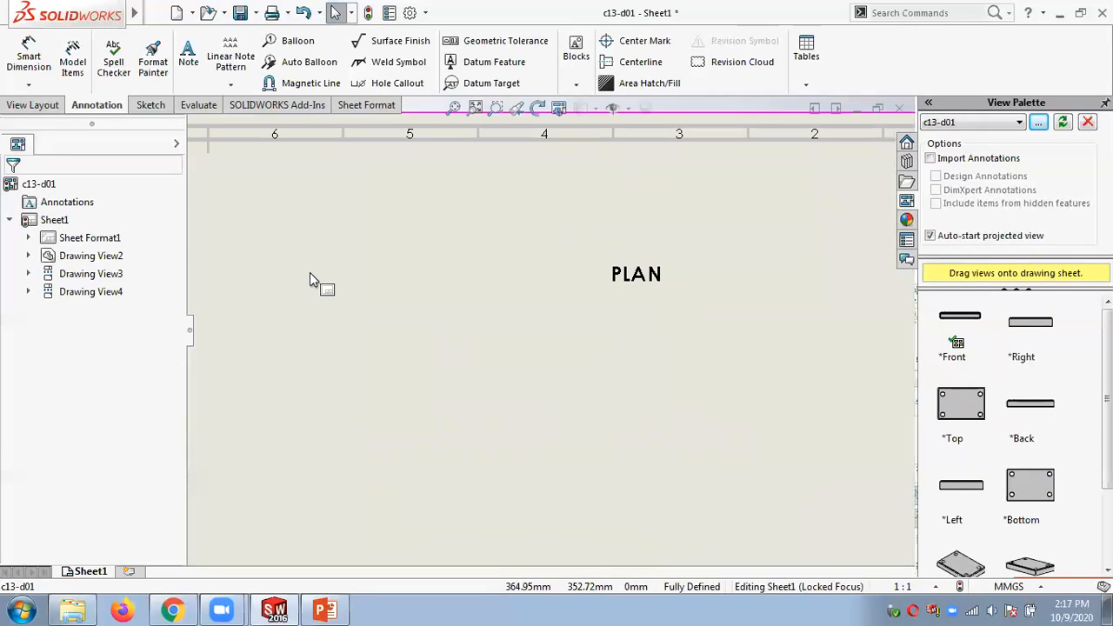
scroll(385, 290, up, 8)
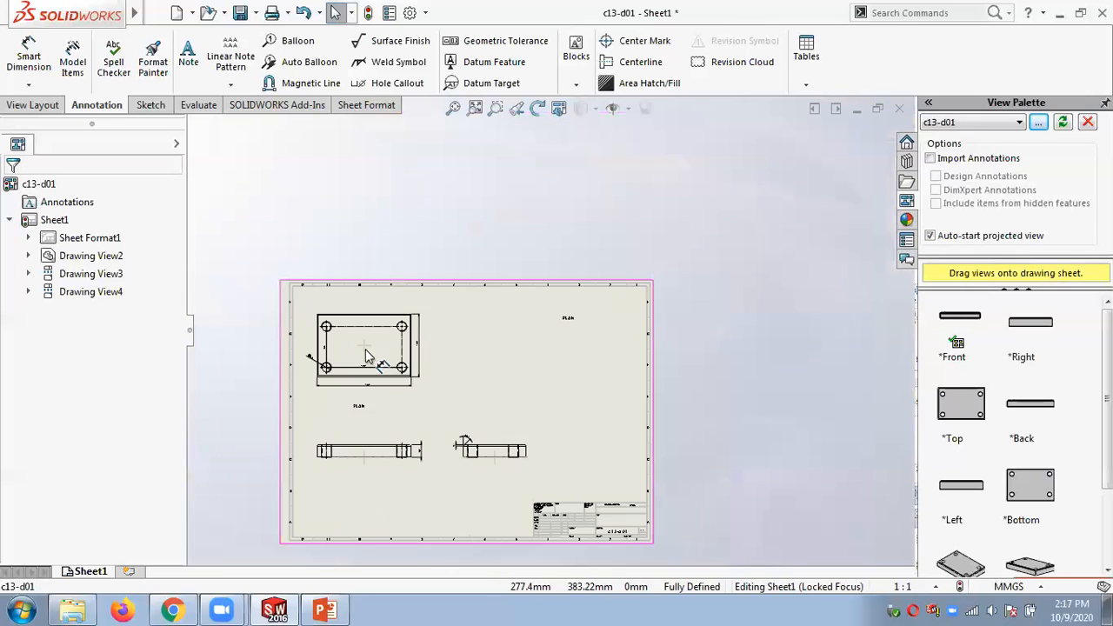
scroll(423, 398, down, 3)
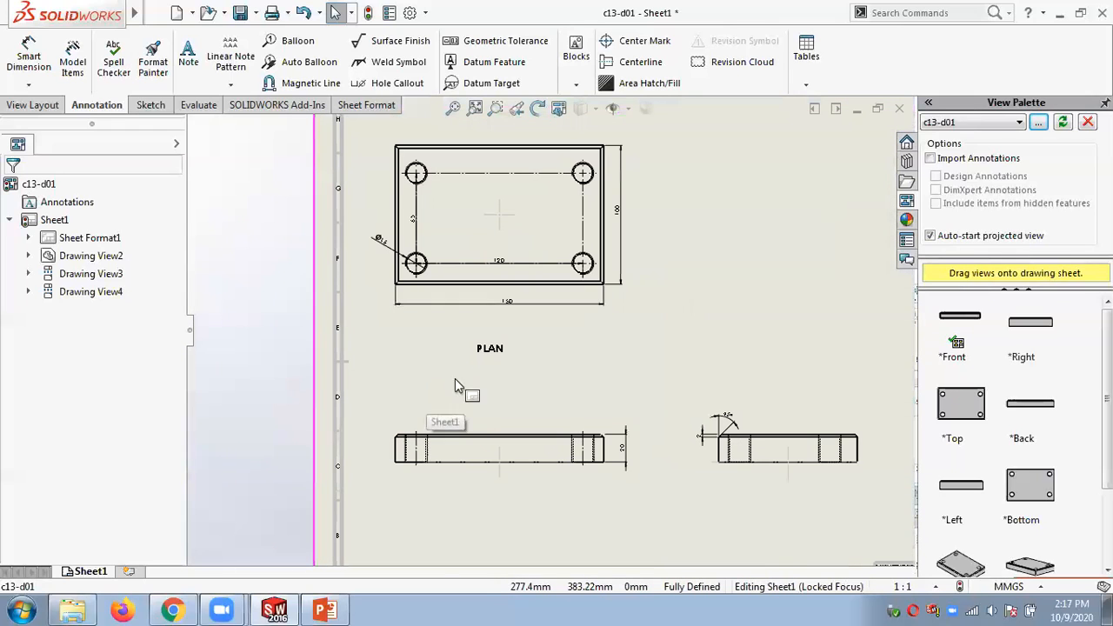
Examine the properties of the side, plan and front views, plus the side view's feature tree and available view commands.
click(84, 292)
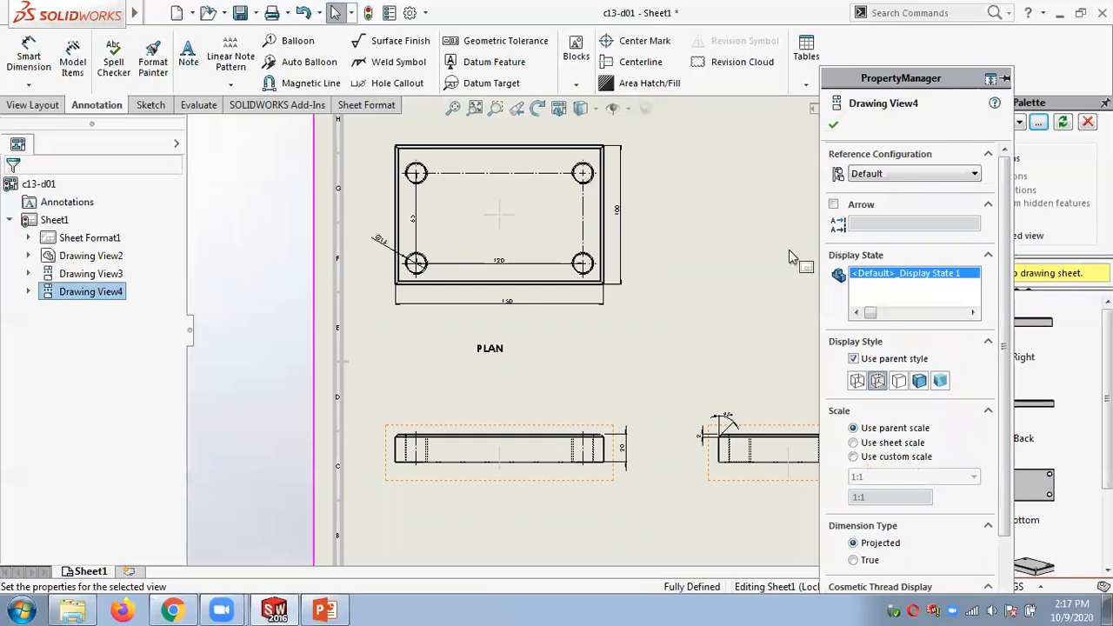
click(833, 124)
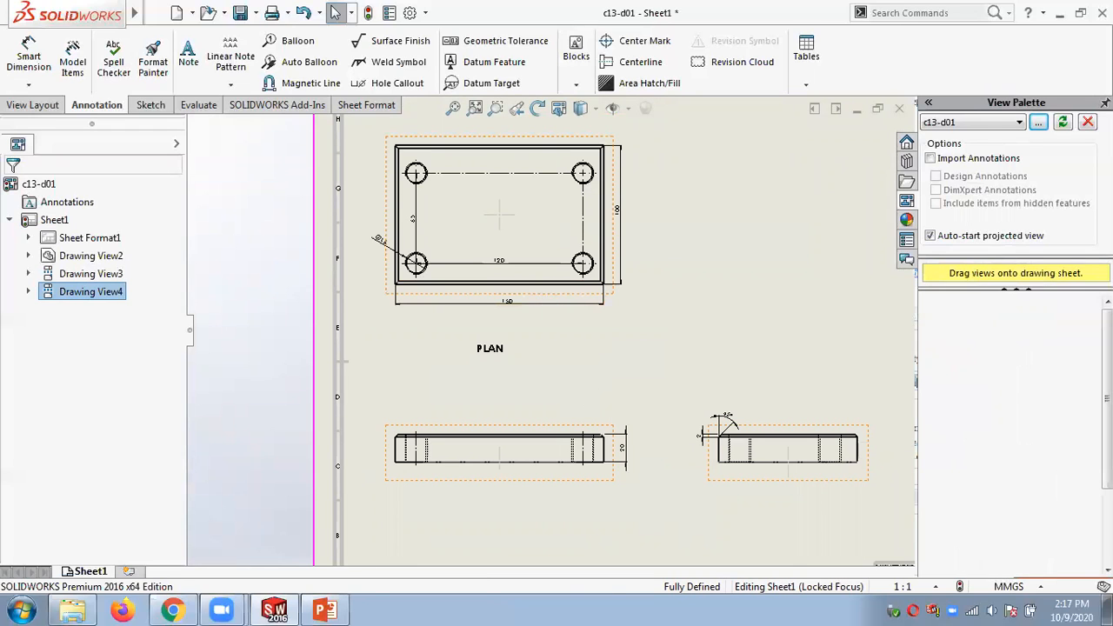
click(97, 274)
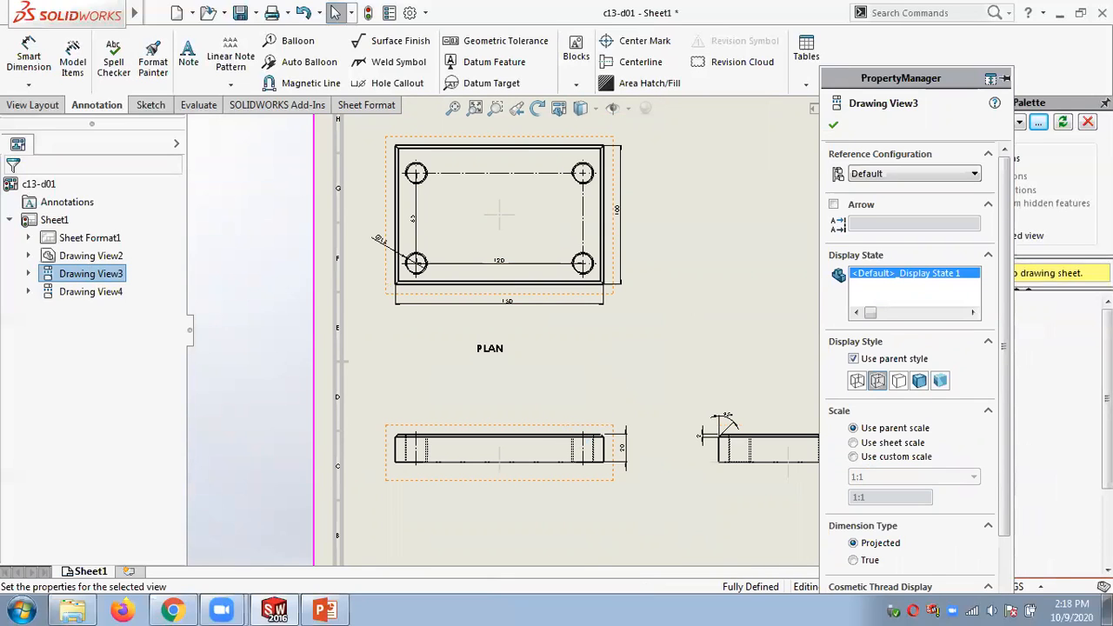
click(90, 256)
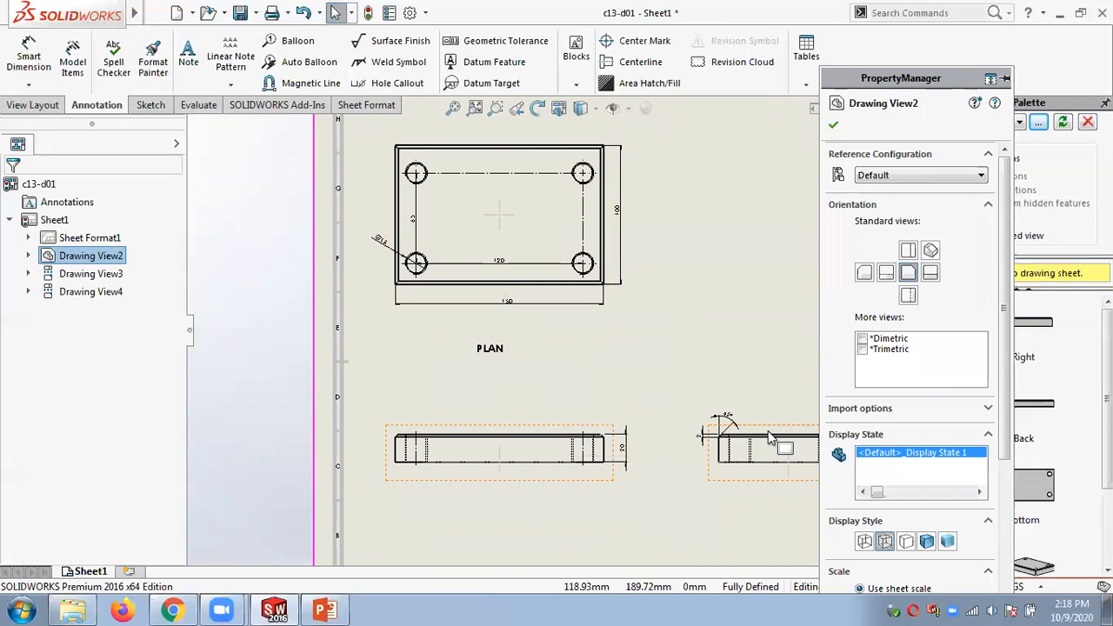
click(87, 293)
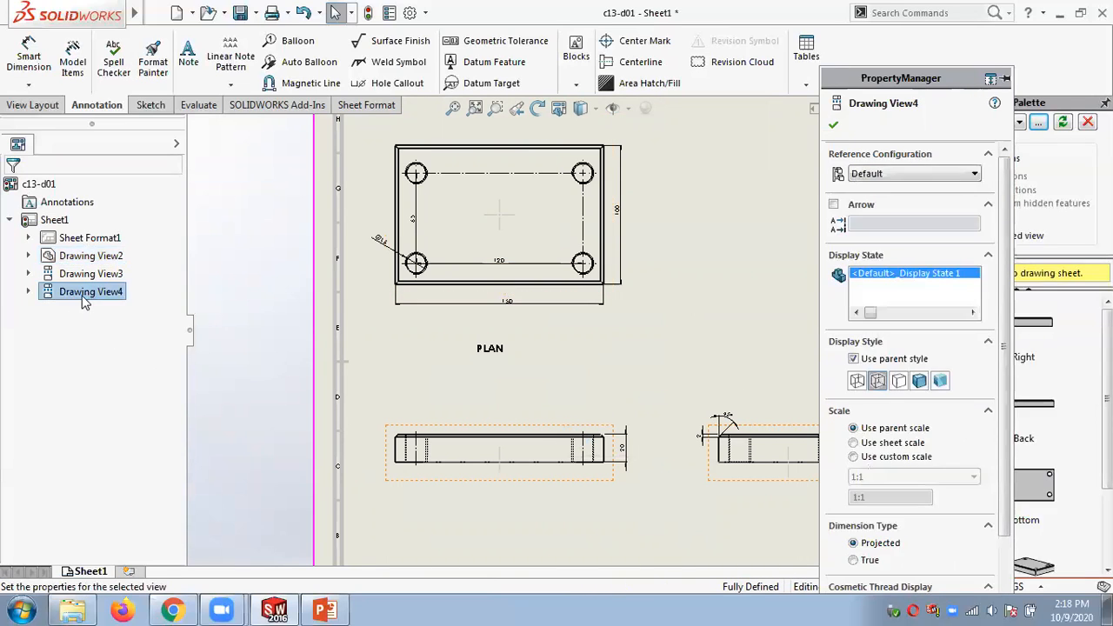
click(28, 291)
click(48, 310)
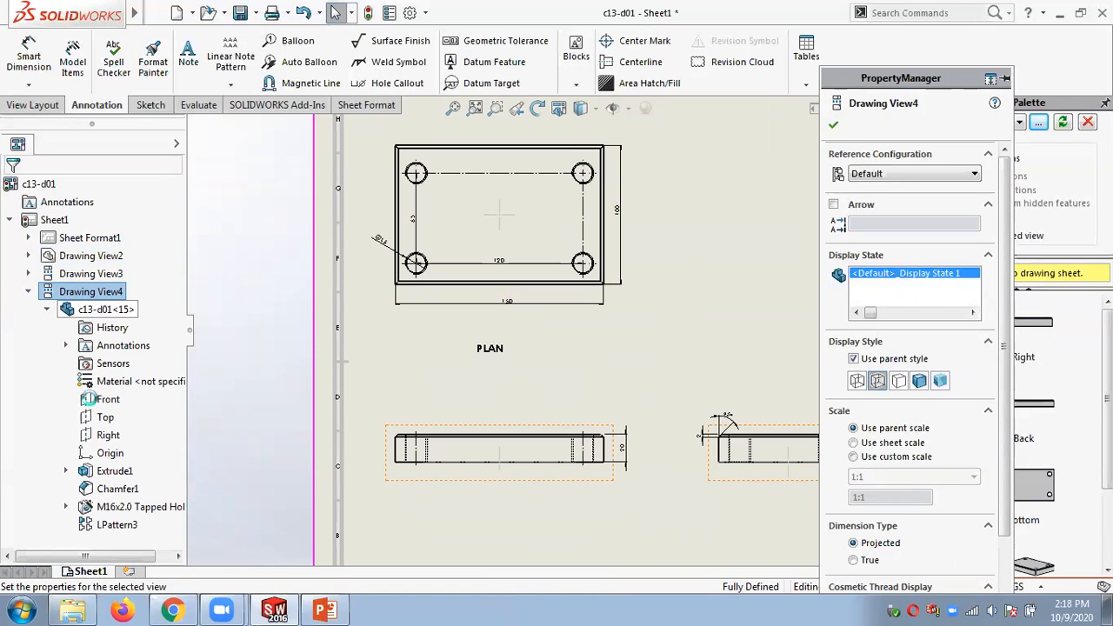
click(29, 292)
right_click(86, 299)
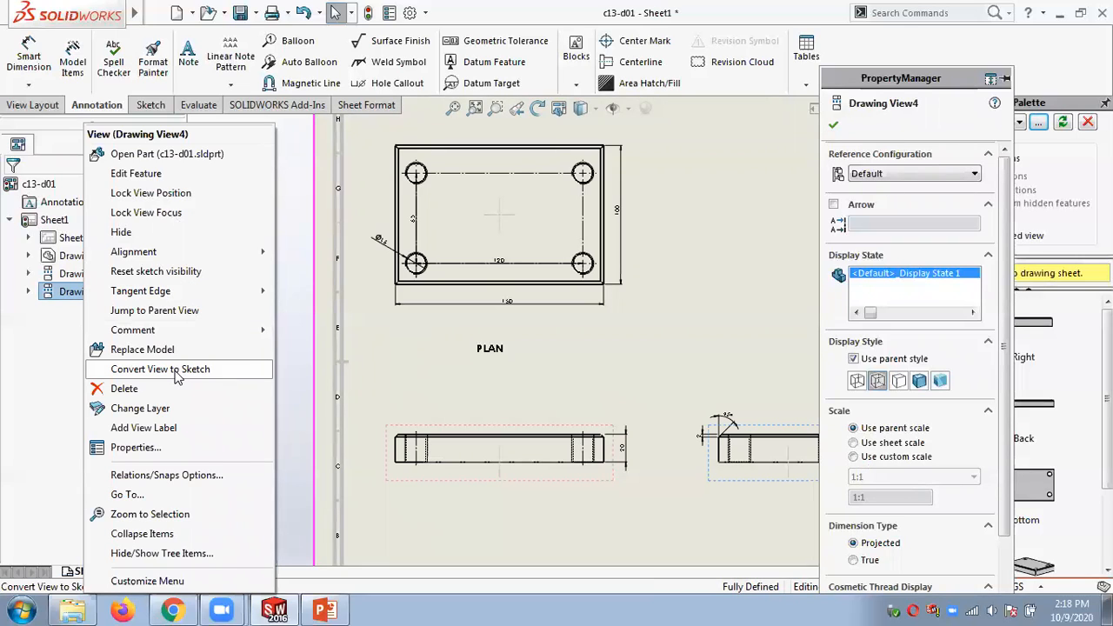
click(695, 270)
click(834, 128)
click(27, 88)
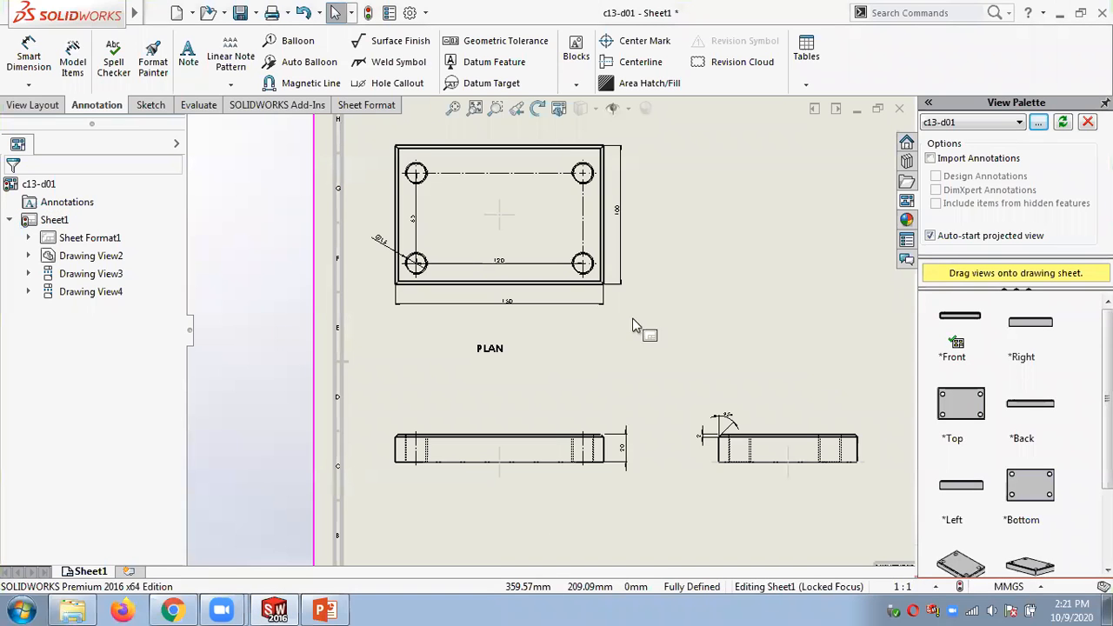
scroll(426, 283, down, 5)
scroll(439, 278, down, 3)
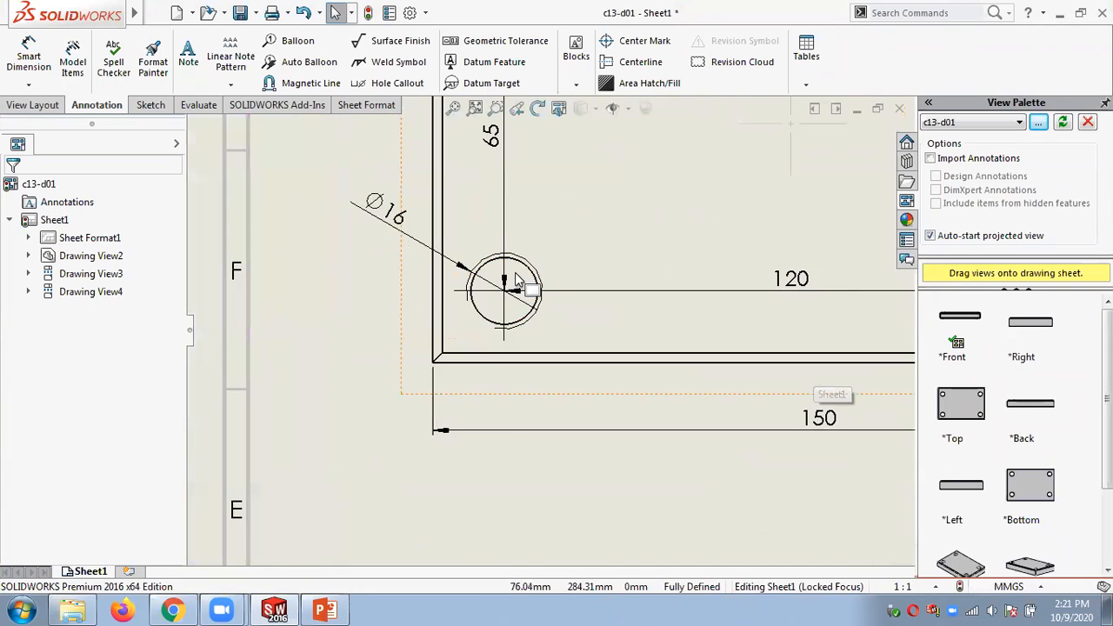
scroll(513, 322, up, 3)
scroll(581, 328, up, 8)
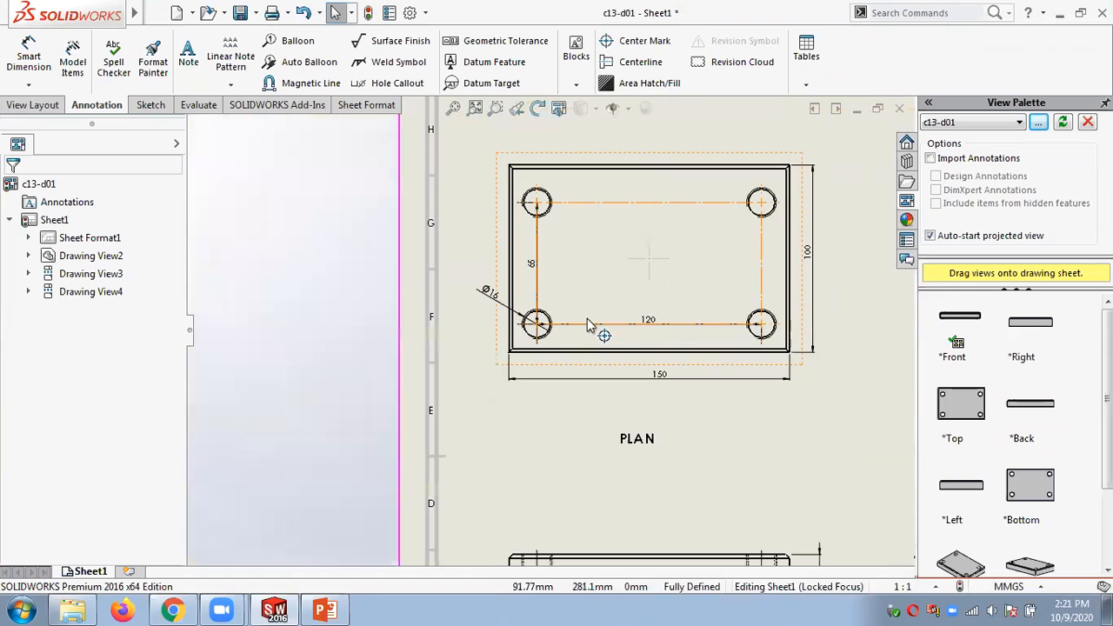
Add a second top view of c13-d01 beside the plan view on the sheet, without adding any projected views.
key(f)
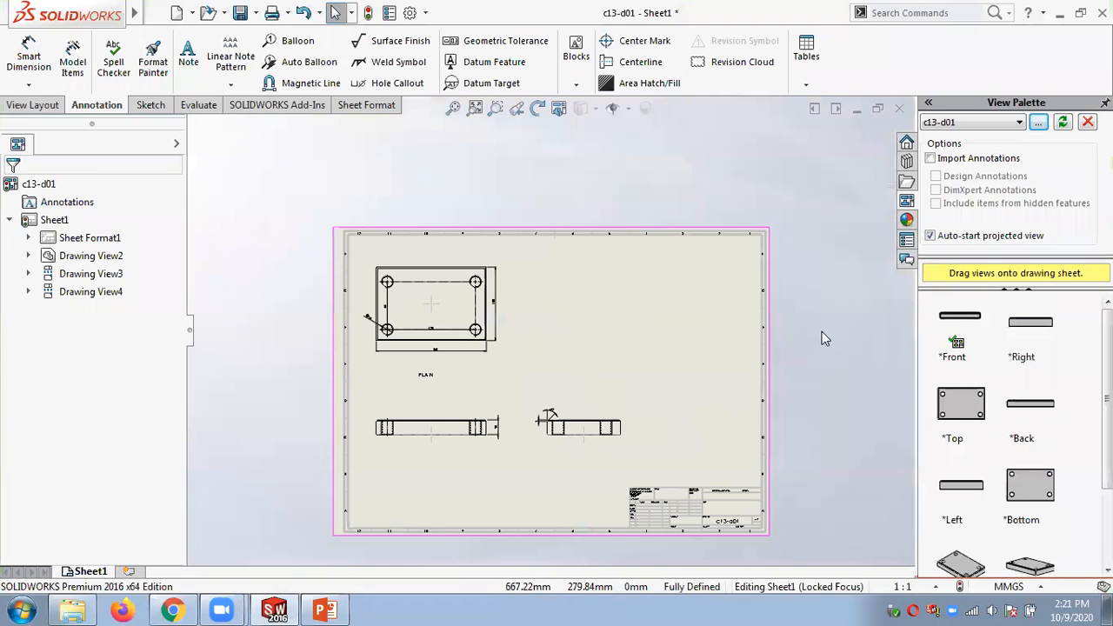
mouse_move(965, 418)
mouse_down()
mouse_move(254, 308)
mouse_move(613, 304)
mouse_up()
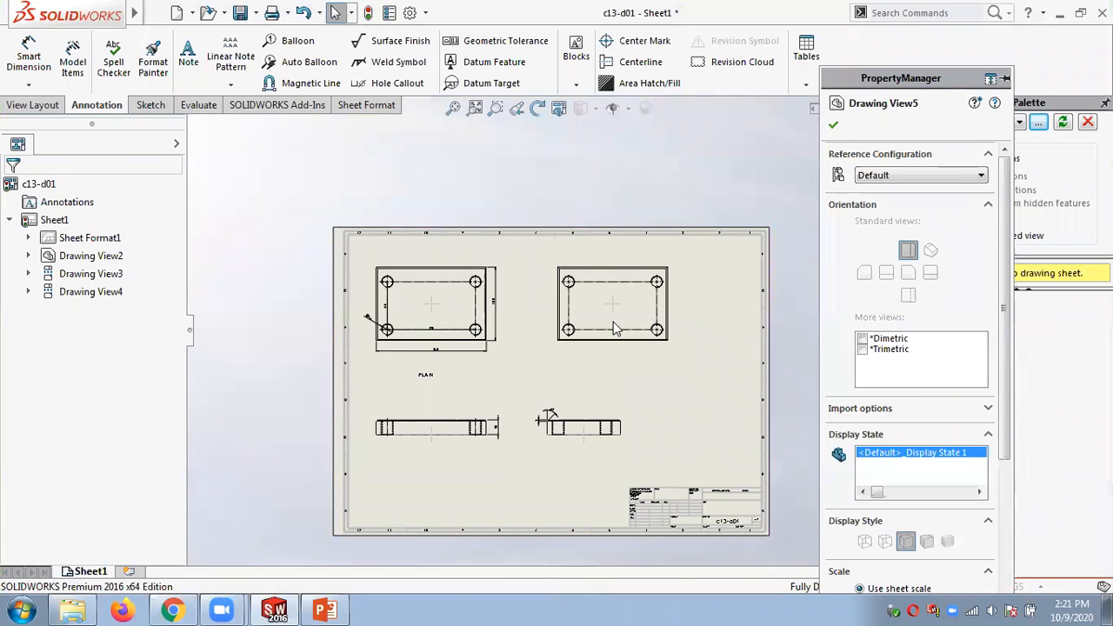
click(833, 126)
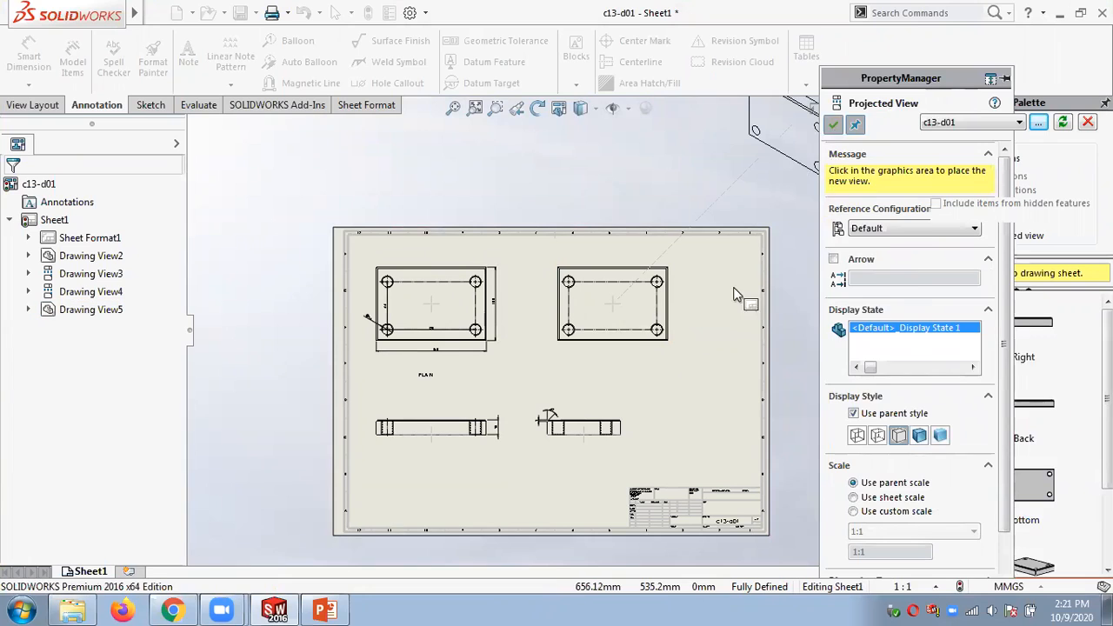
click(607, 330)
Delete the connection centerlines between the four holes in the new top view.
scroll(562, 303, down, 10)
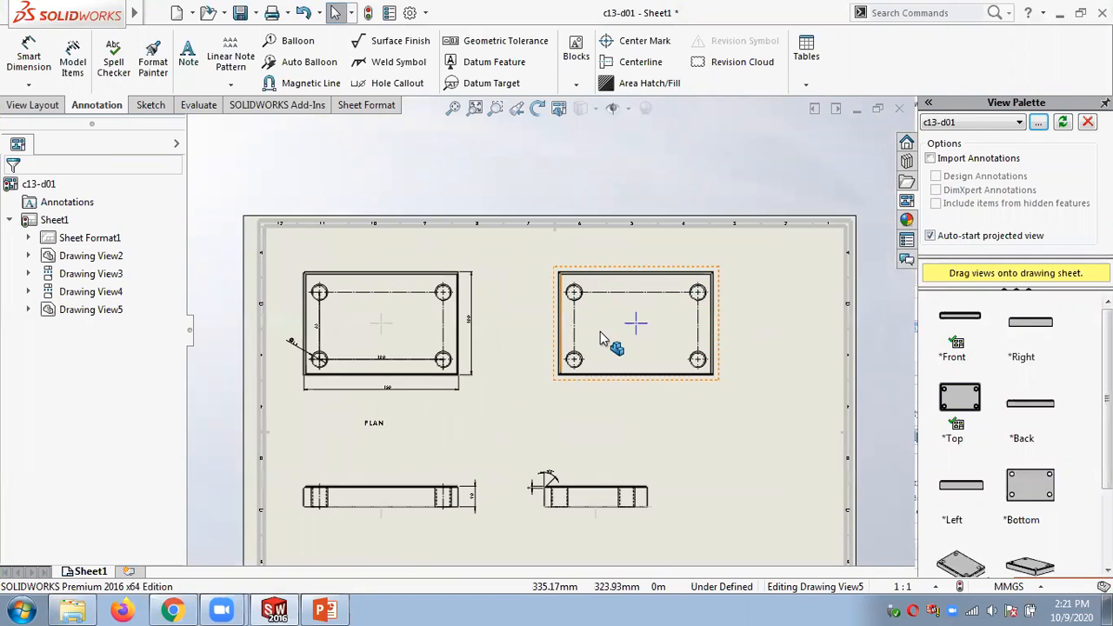
click(513, 333)
key(Delete)
click(589, 213)
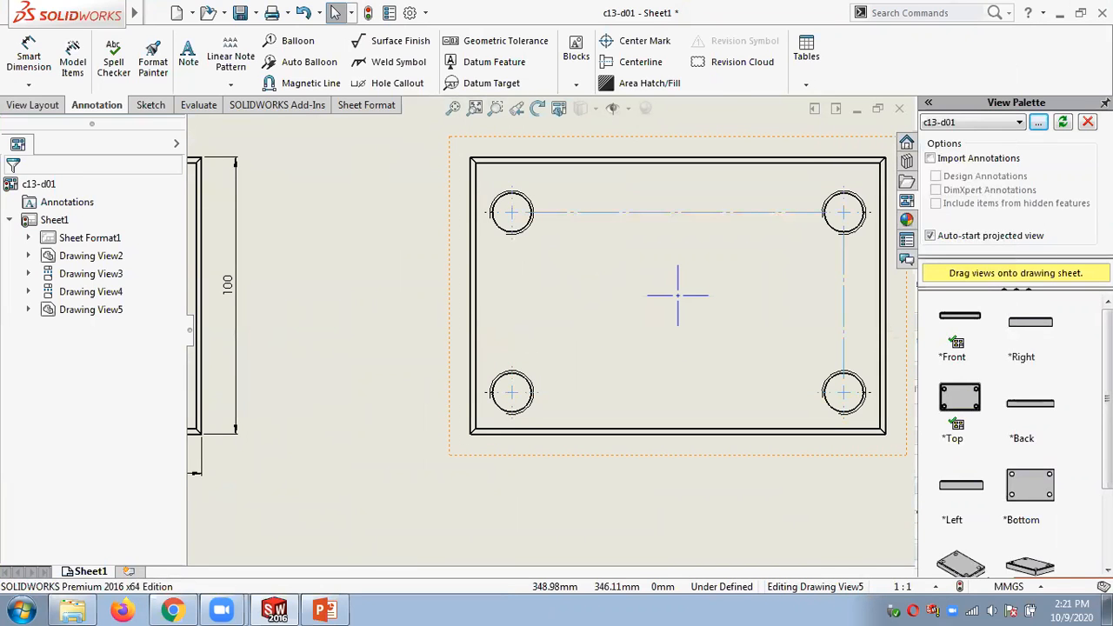
key(Delete)
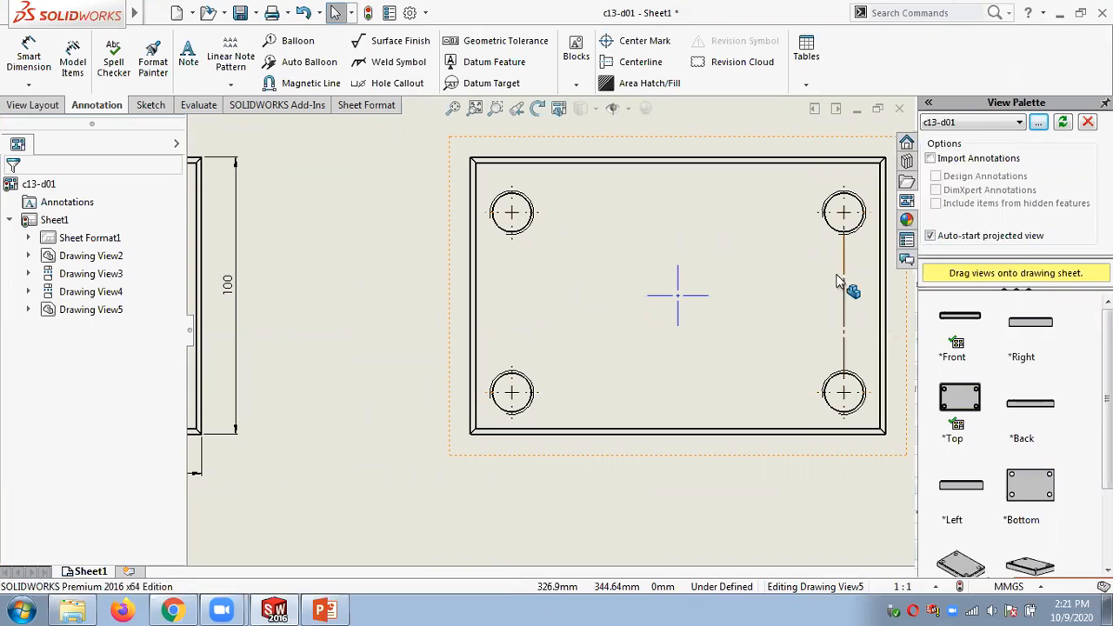
click(840, 278)
key(Delete)
Delete the center marks from all four holes in the new top view.
click(843, 215)
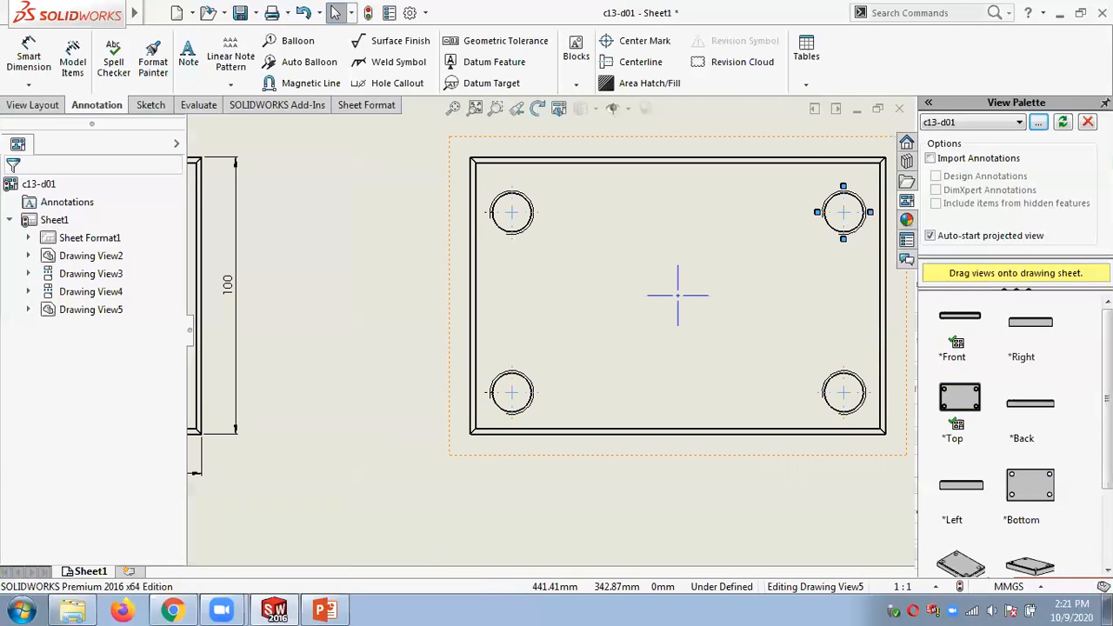
click(830, 128)
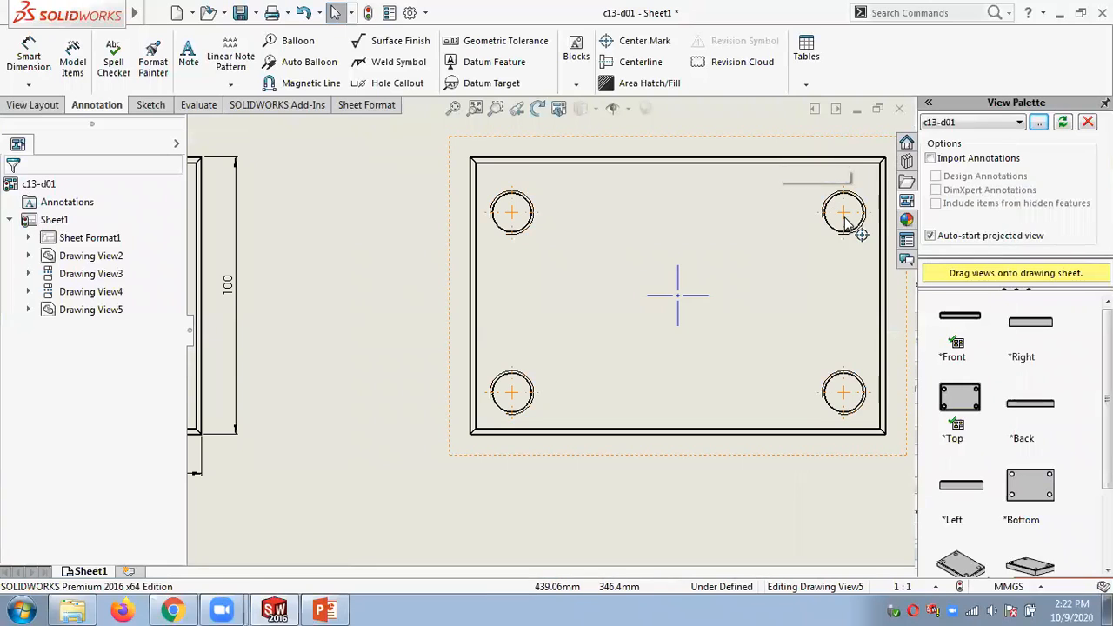
click(843, 212)
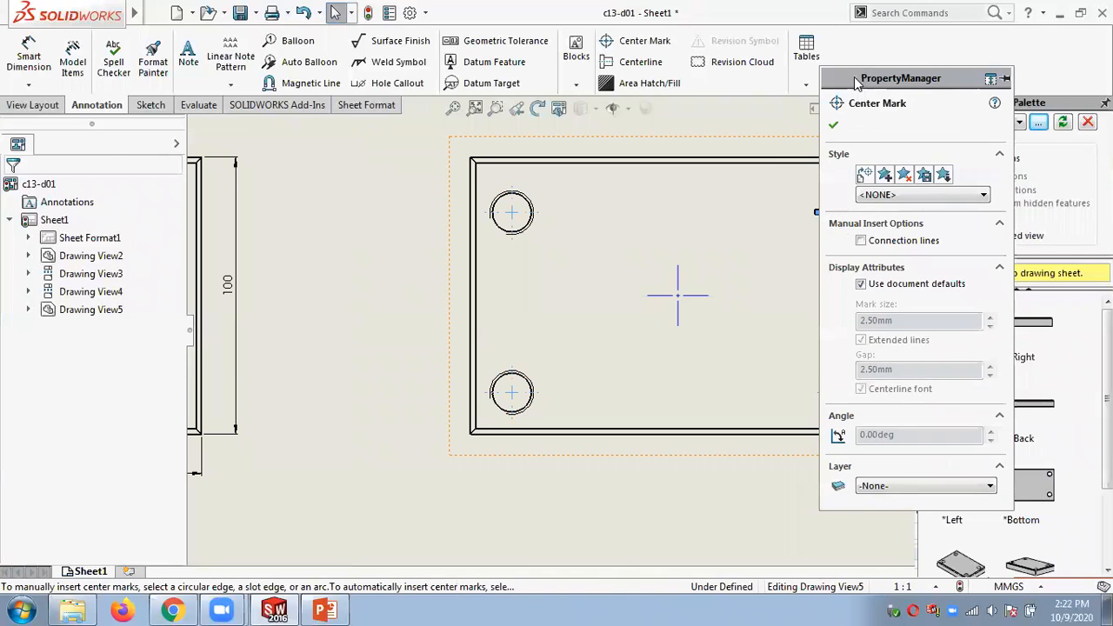
drag(857, 81, 972, 120)
click(949, 164)
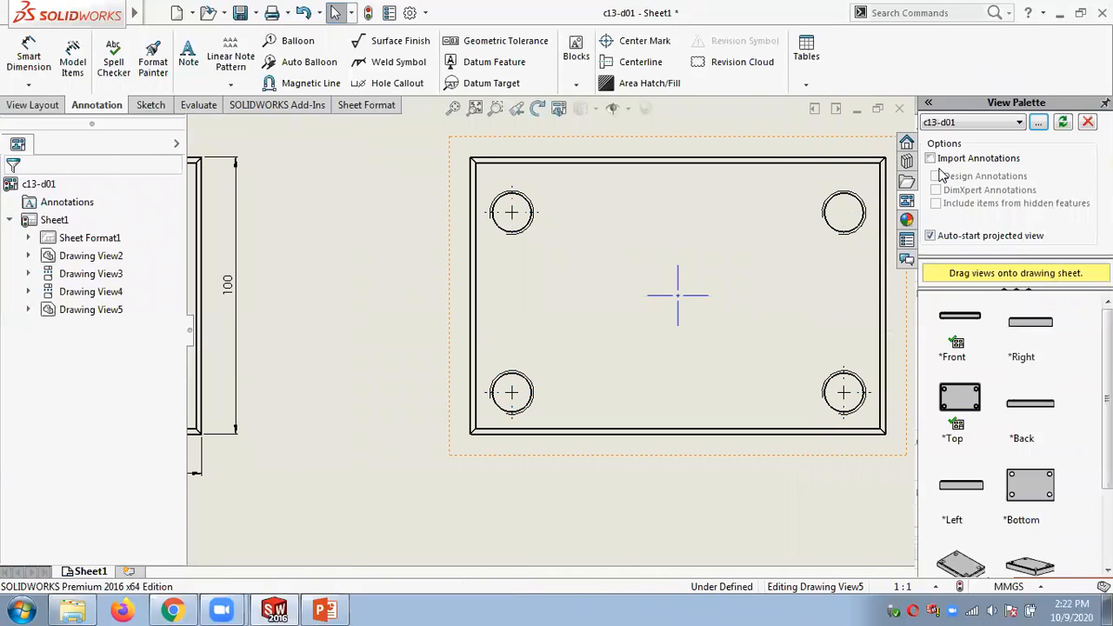
click(510, 215)
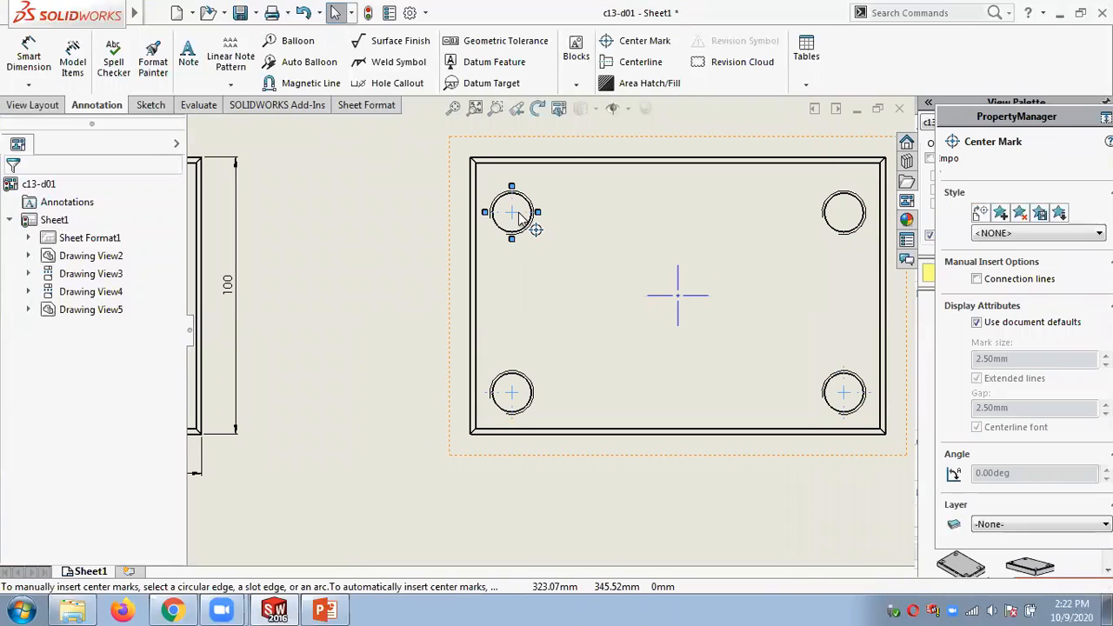
key(Delete)
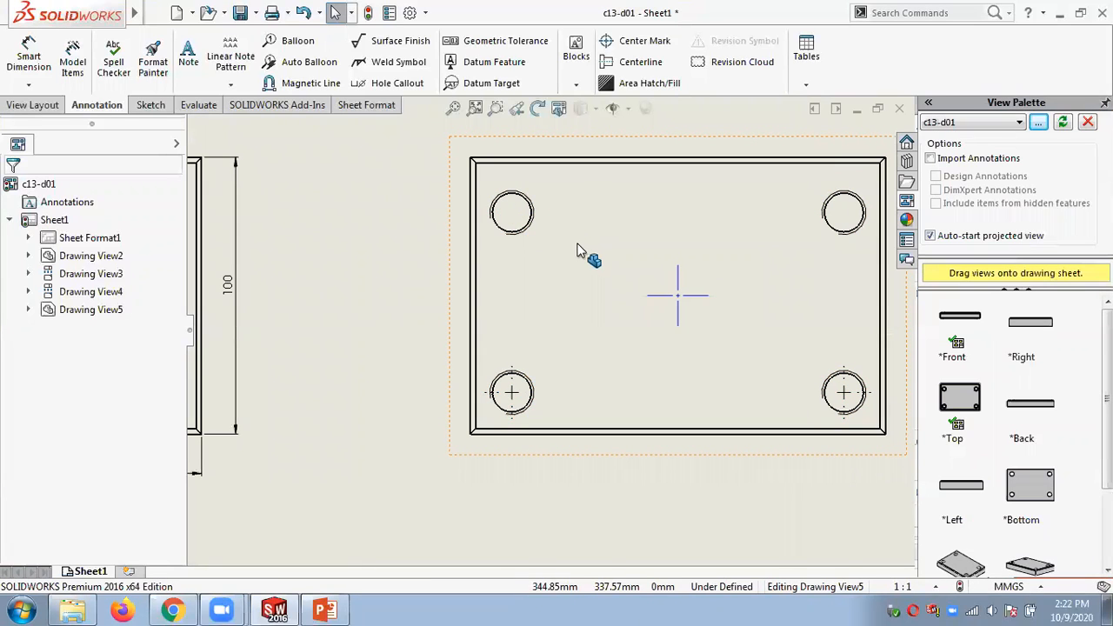
click(516, 400)
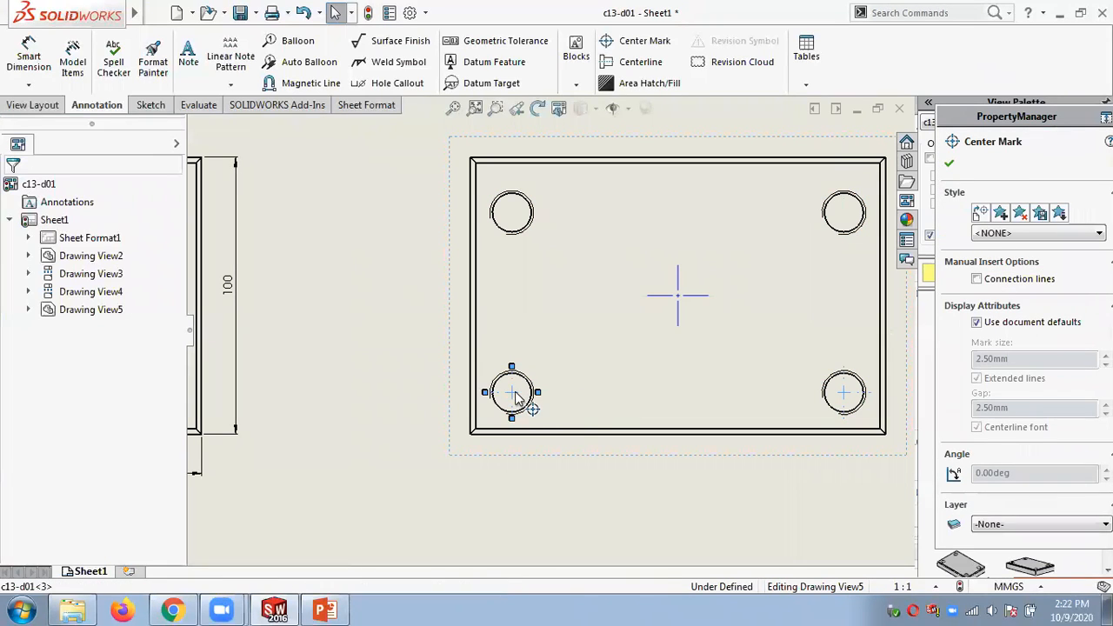
key(Escape)
click(843, 392)
key(Delete)
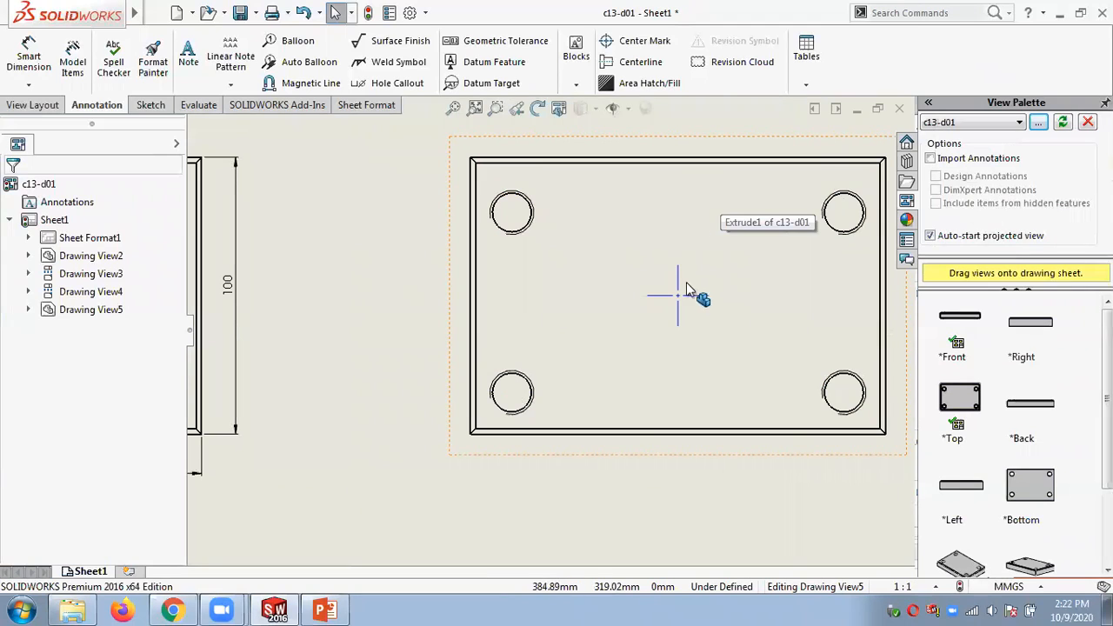
Start the Center Mark command, review the center mark option slides in PowerPoint, and return to the SOLIDWORKS drawing.
click(626, 51)
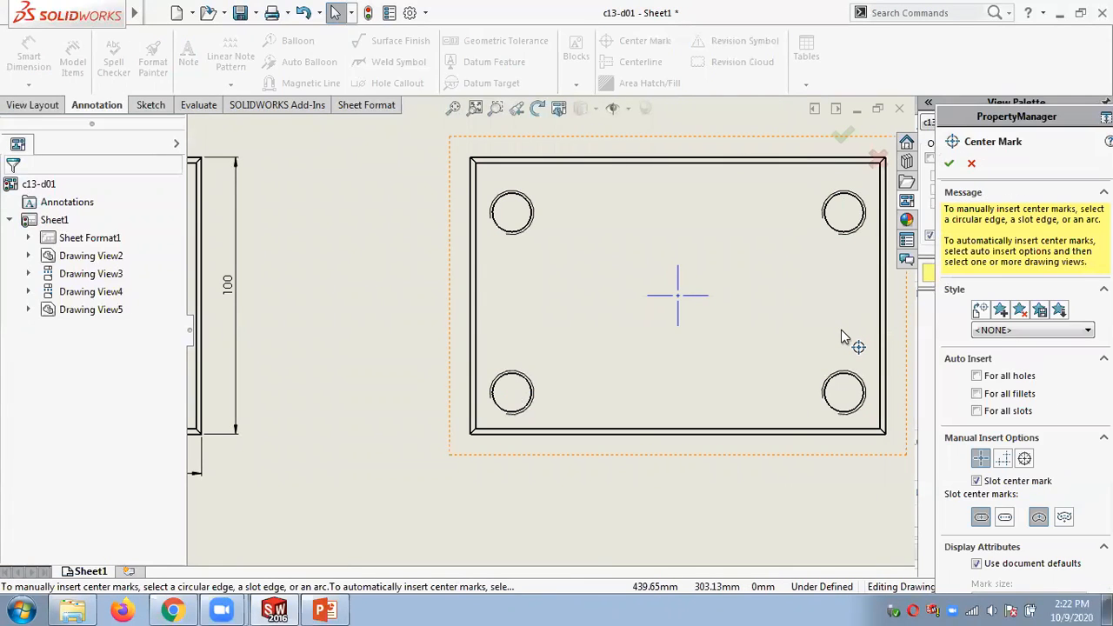
drag(1033, 118, 1003, 123)
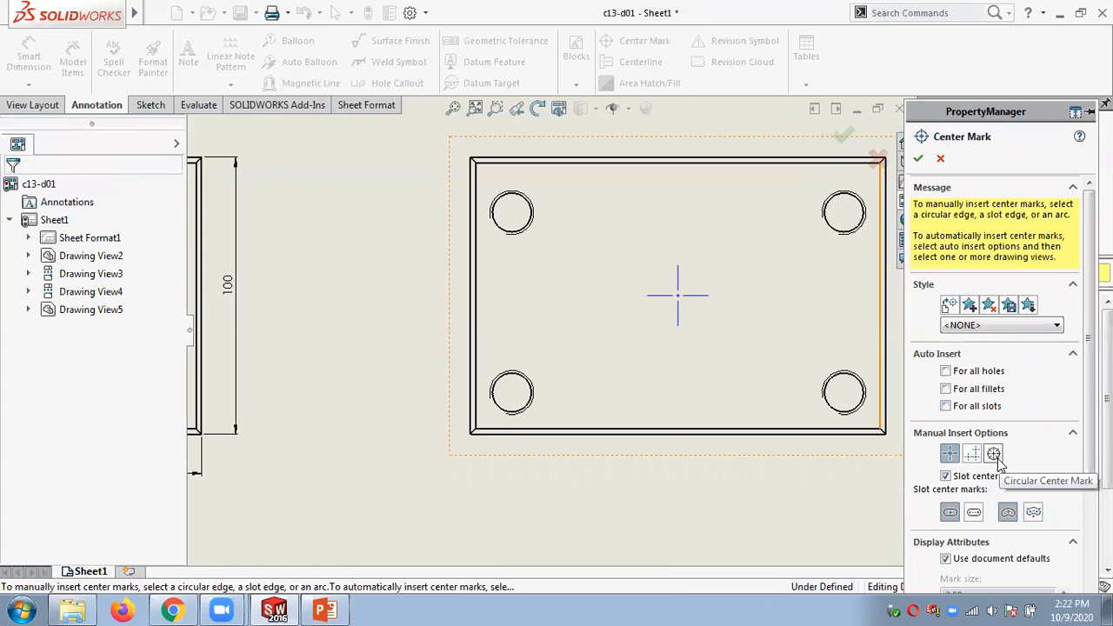
key(alt+Tab)
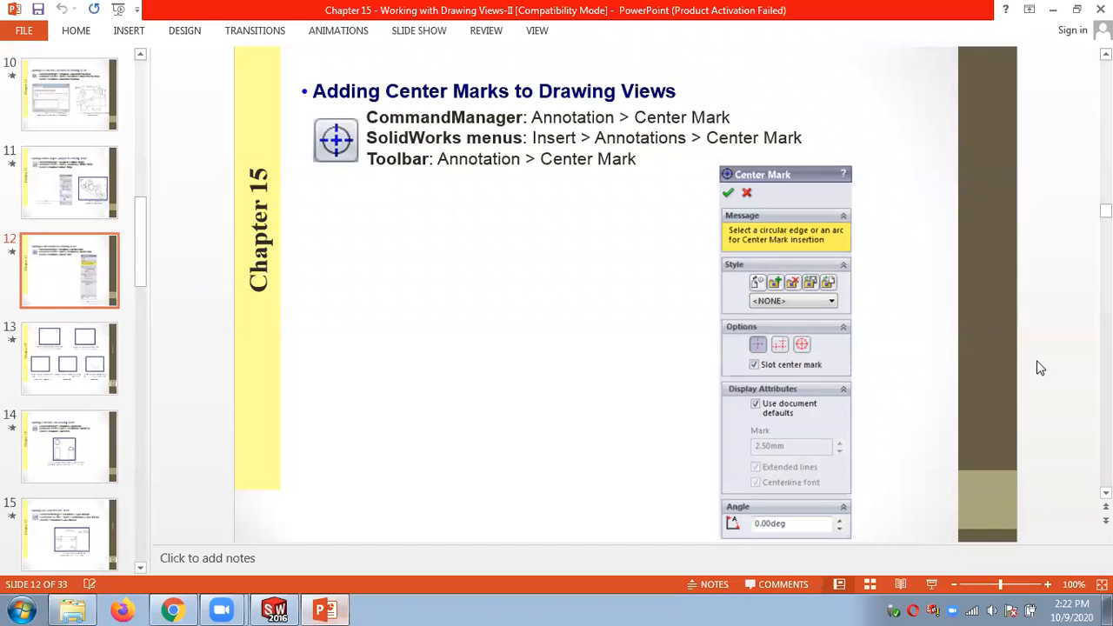
scroll(1040, 367, down, 1)
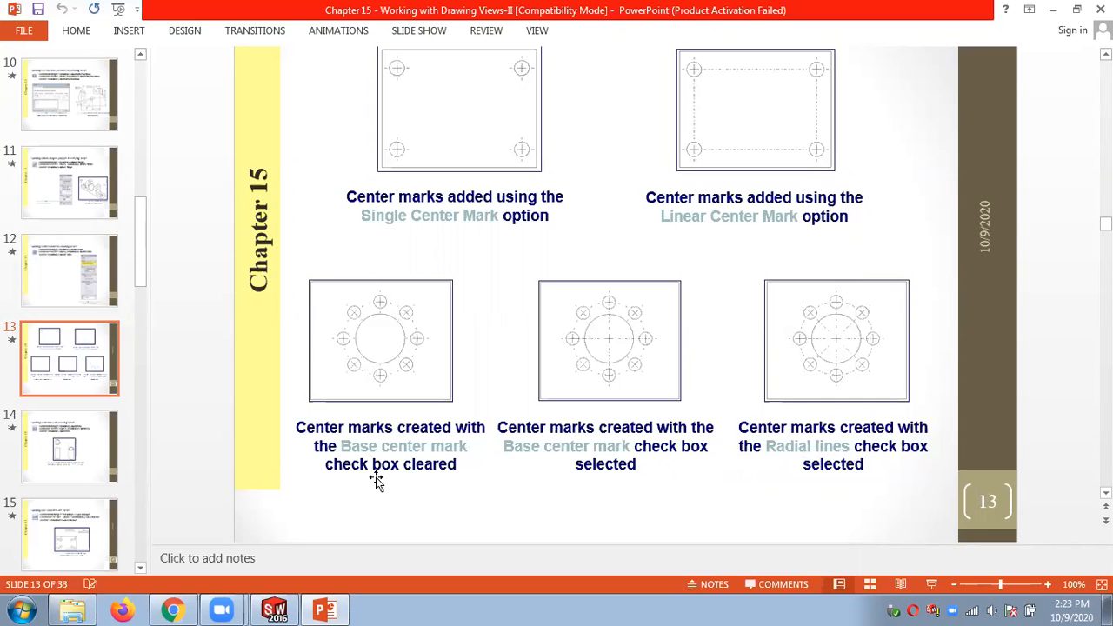
click(274, 609)
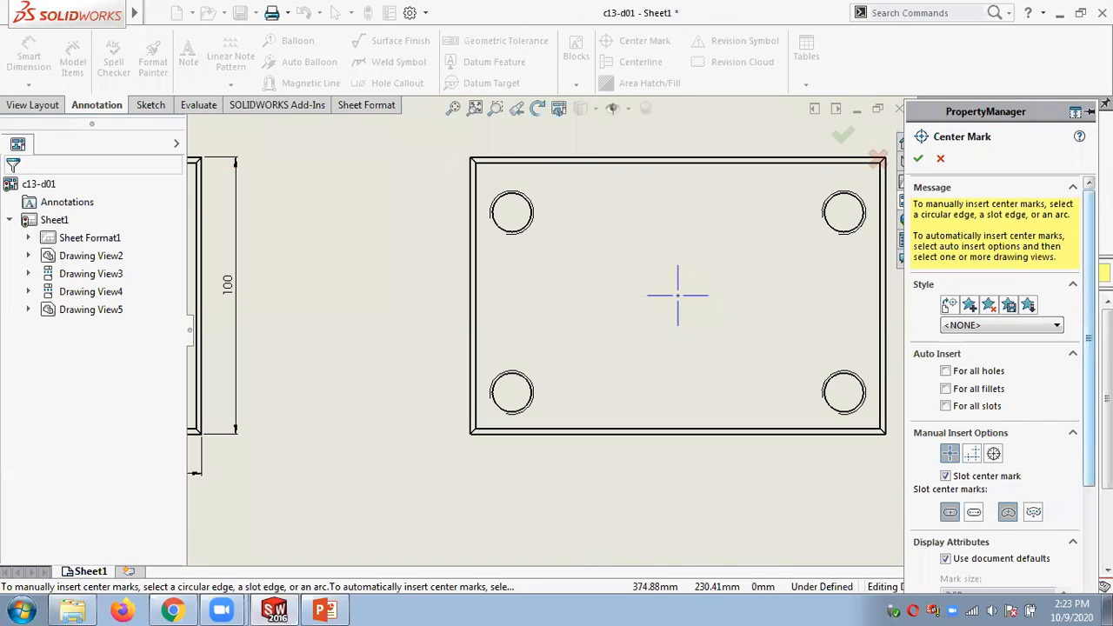
Turn off document defaults for the center mark display and place a single center mark on the new view's upper-left hole.
scroll(1084, 426, down, 3)
mouse_move(1084, 426)
mouse_down()
mouse_move(1085, 446)
mouse_move(1084, 435)
mouse_up()
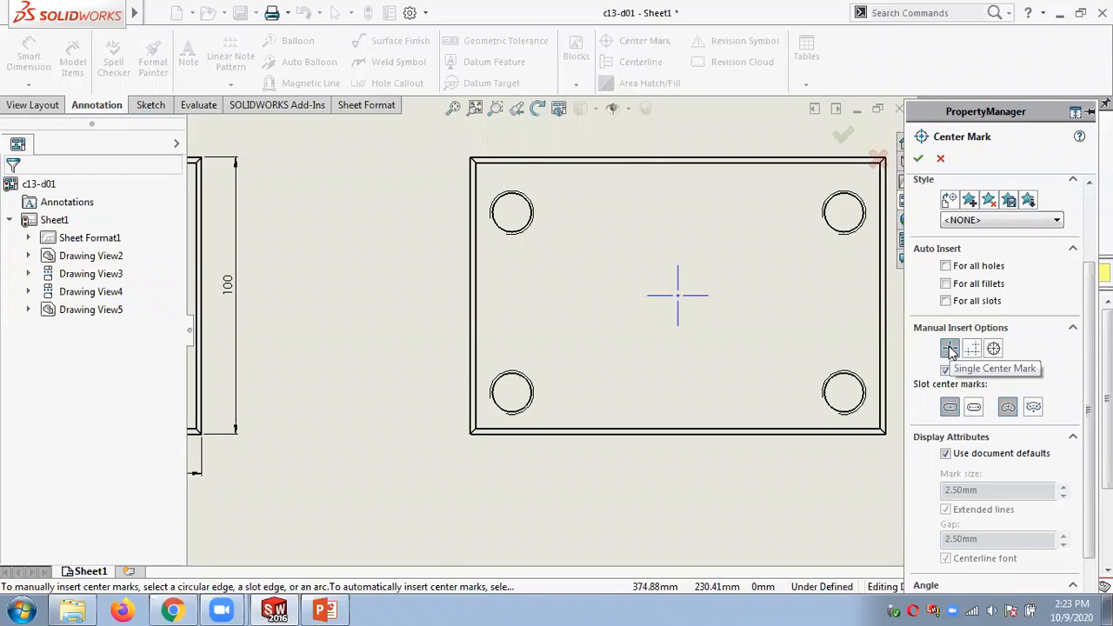
scroll(969, 404, down, 2)
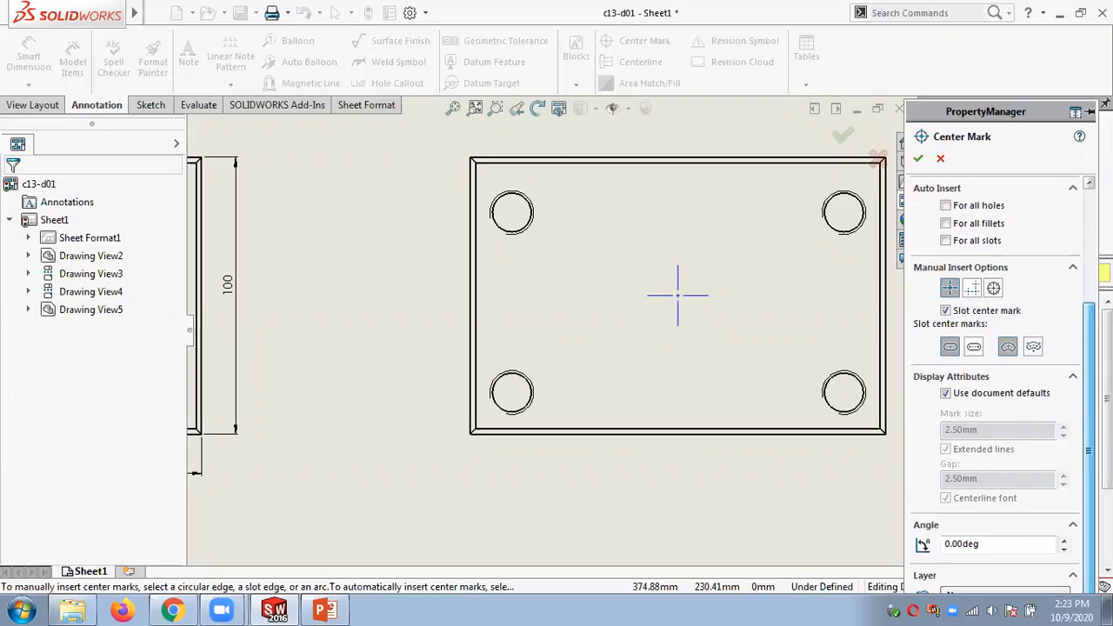
click(945, 393)
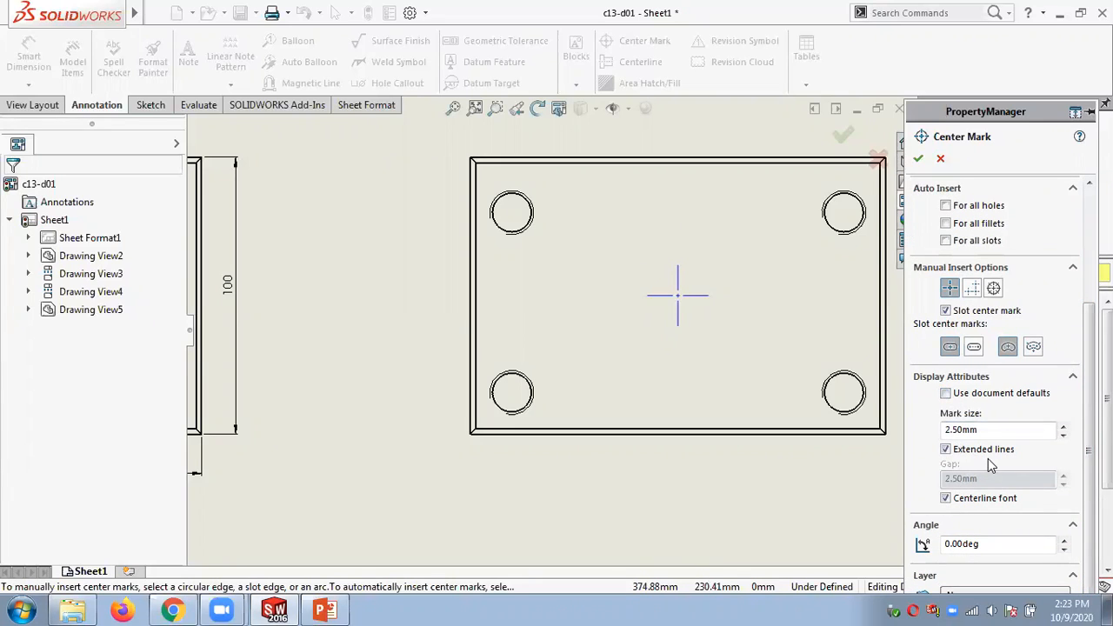
drag(967, 114, 963, 64)
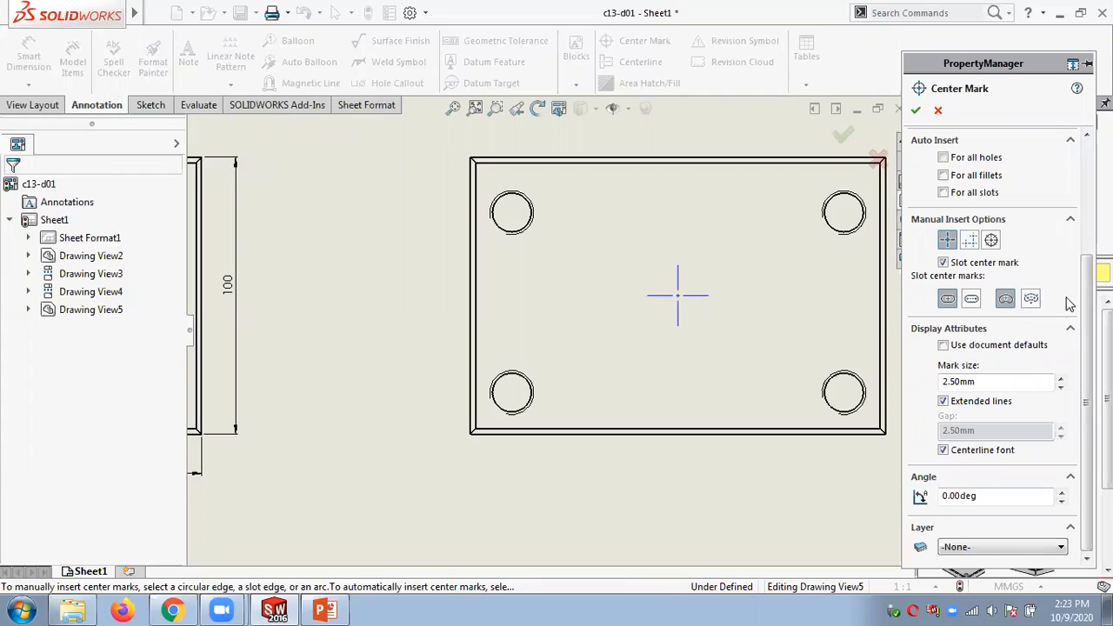
scroll(1087, 366, up, 3)
mouse_move(1086, 320)
mouse_down()
mouse_move(1086, 289)
mouse_move(1086, 316)
mouse_move(1086, 300)
mouse_up()
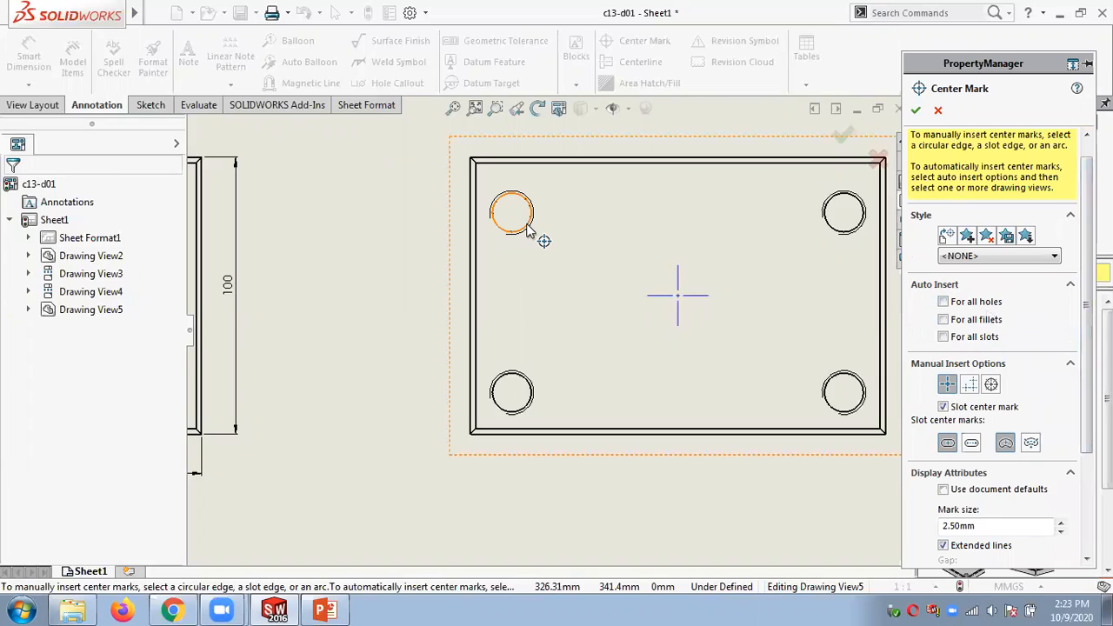
click(552, 236)
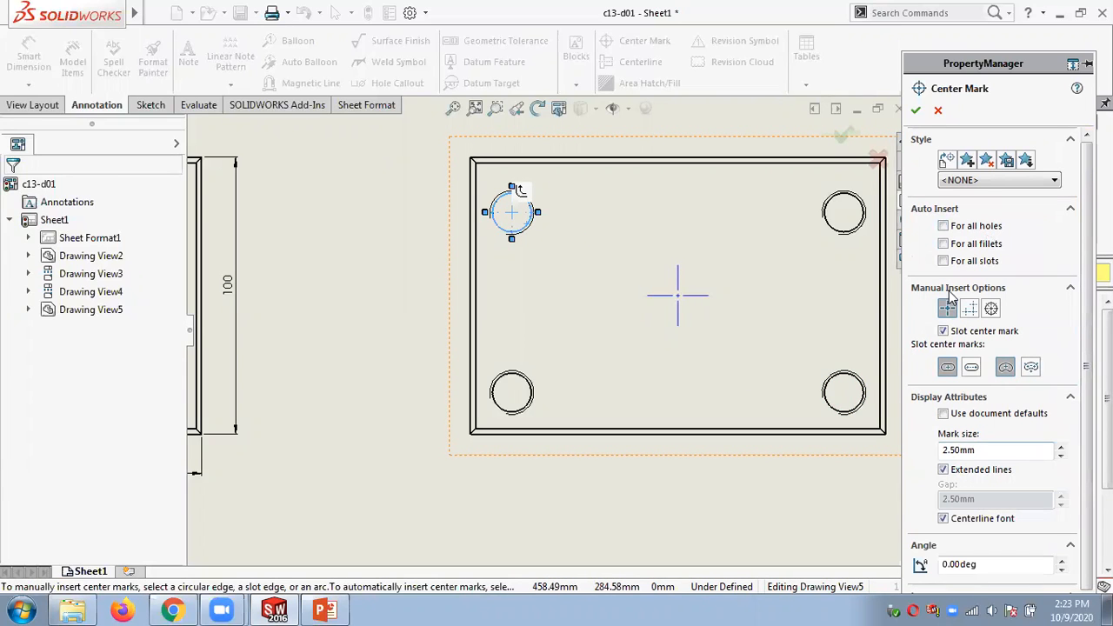
Add linear center marks with connection lines to the other three holes of the new top view and accept them.
click(969, 310)
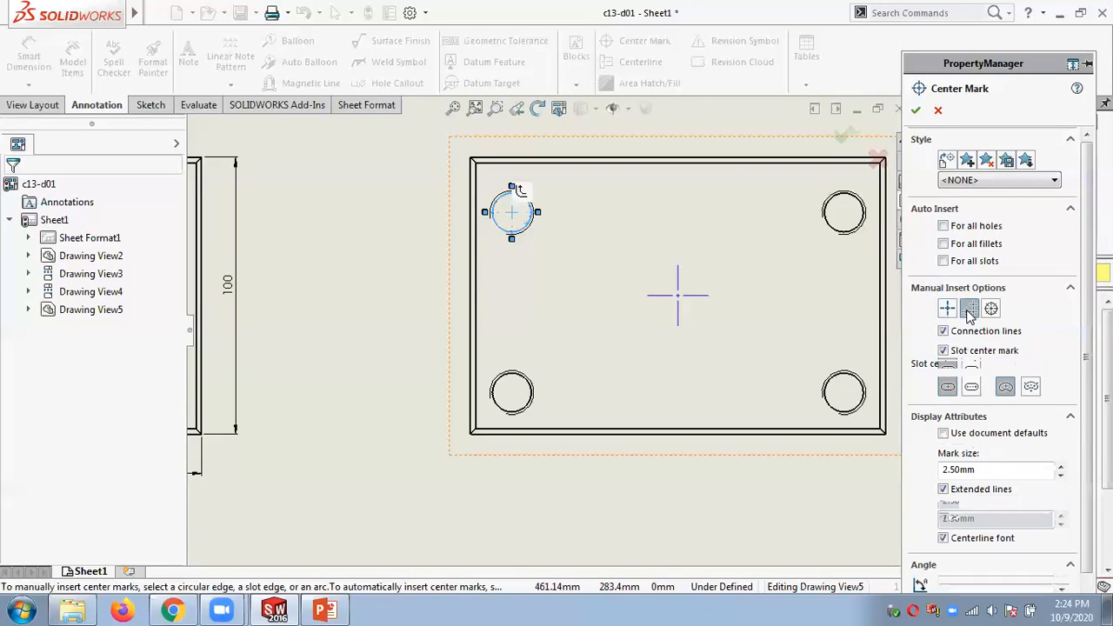
click(836, 233)
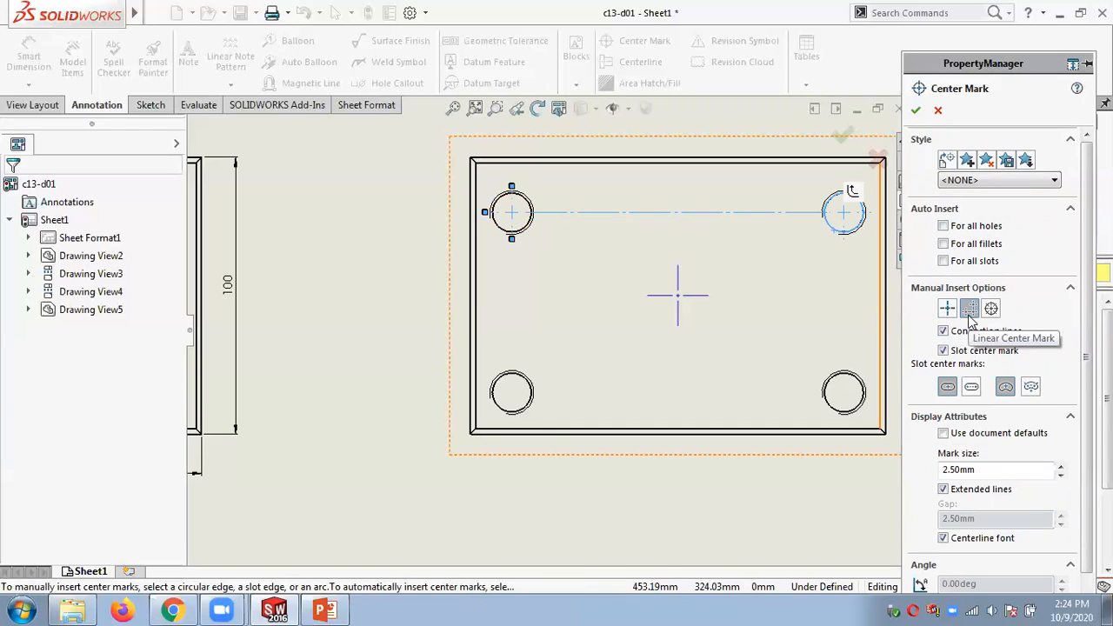
click(513, 407)
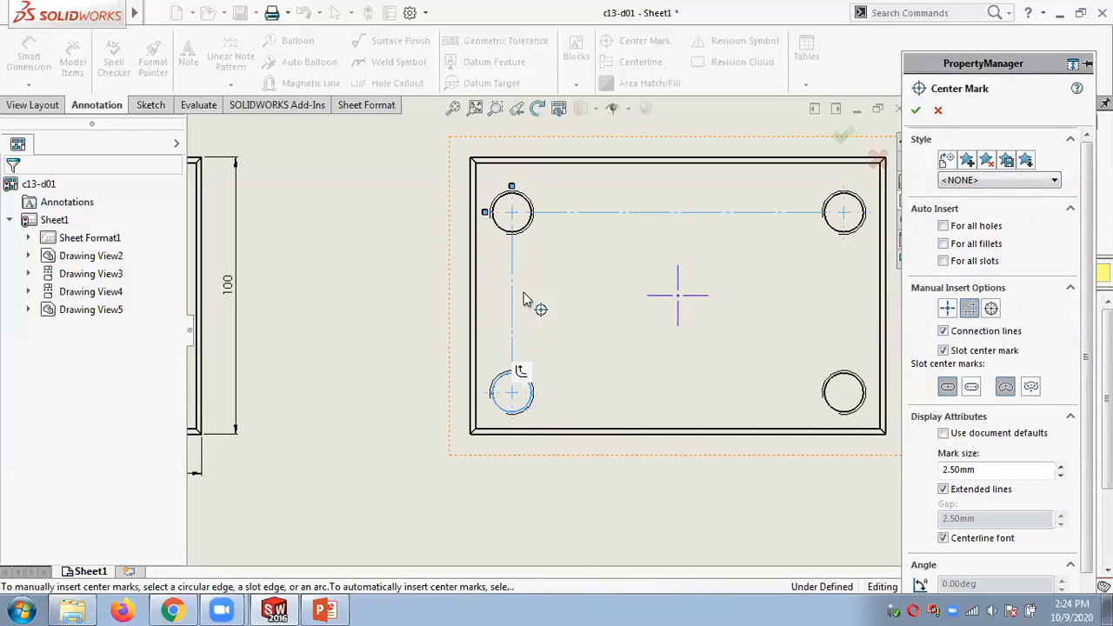
click(847, 417)
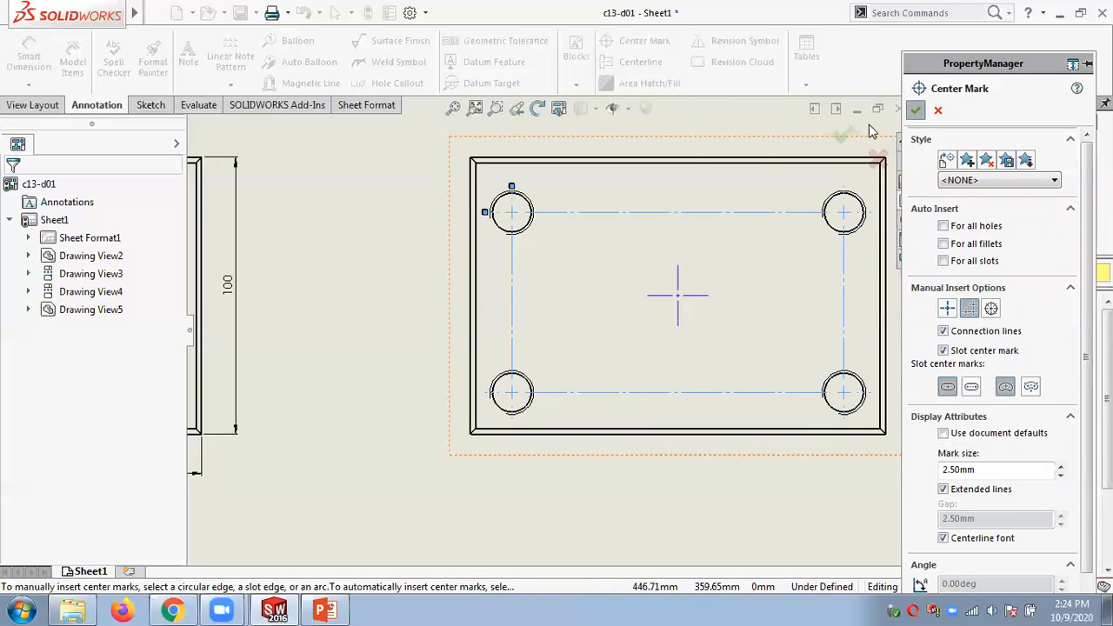
click(842, 133)
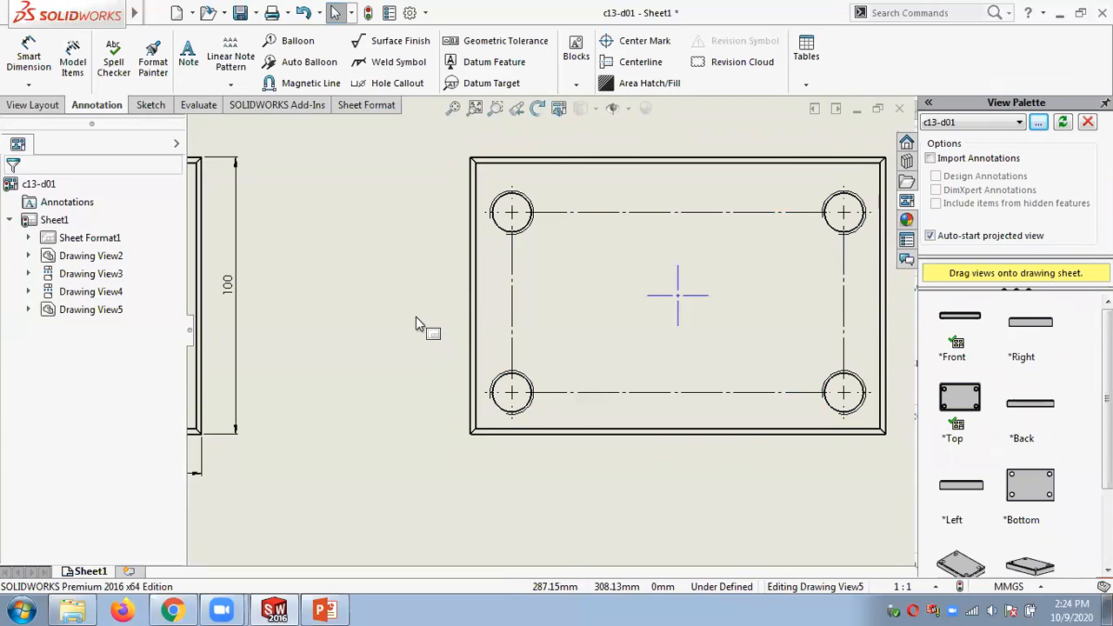
scroll(413, 314, down, 2)
scroll(412, 314, up, 4)
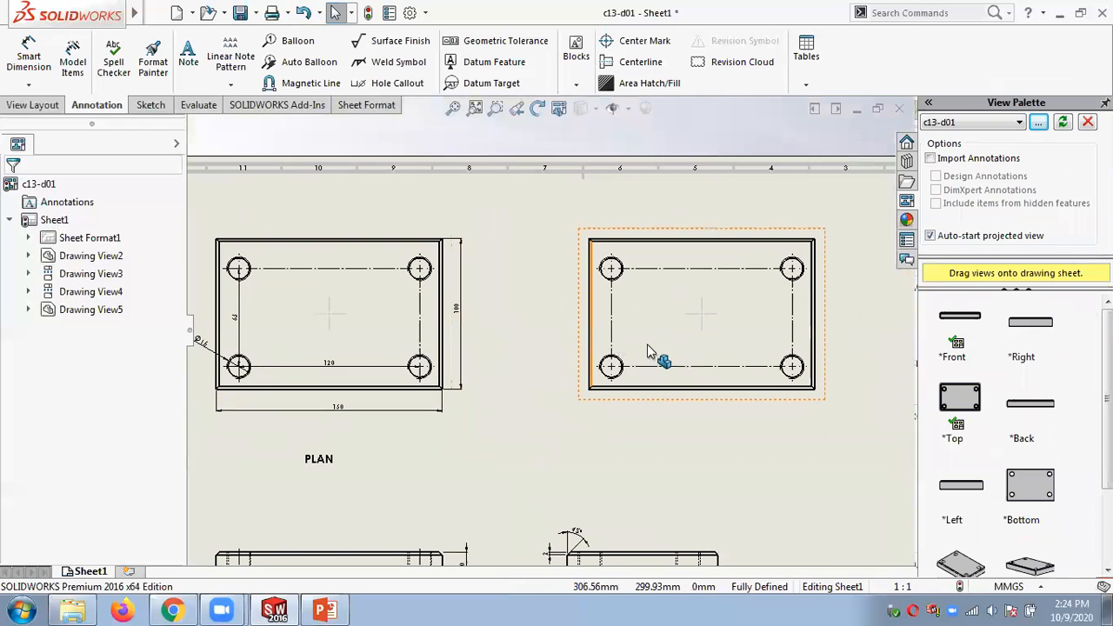
scroll(647, 351, down, 2)
scroll(651, 348, up, 4)
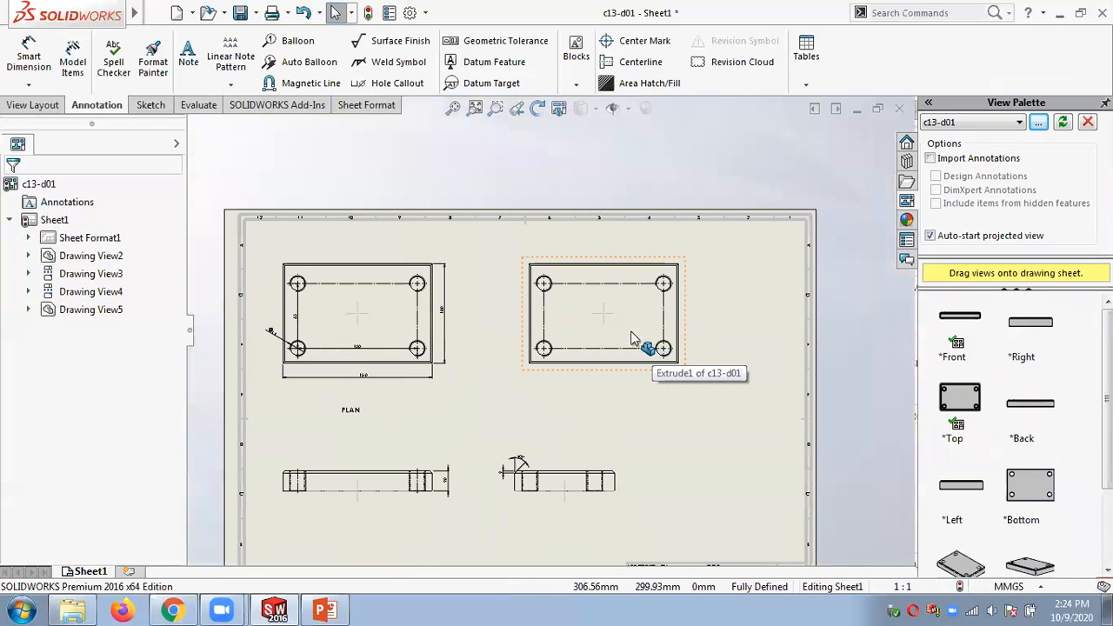
click(256, 12)
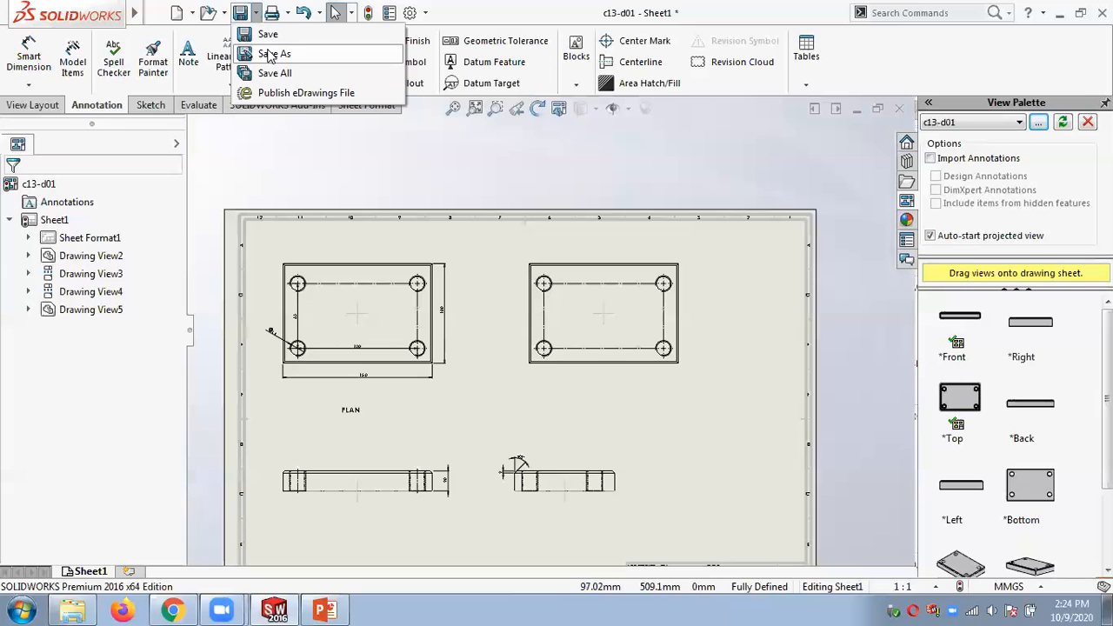
click(272, 35)
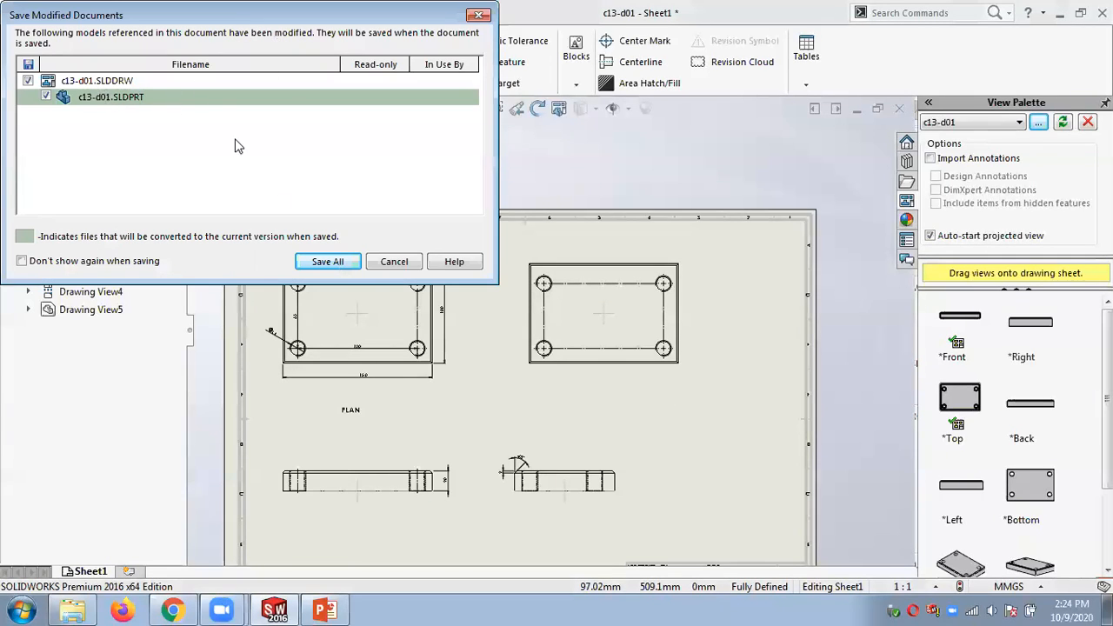
click(393, 262)
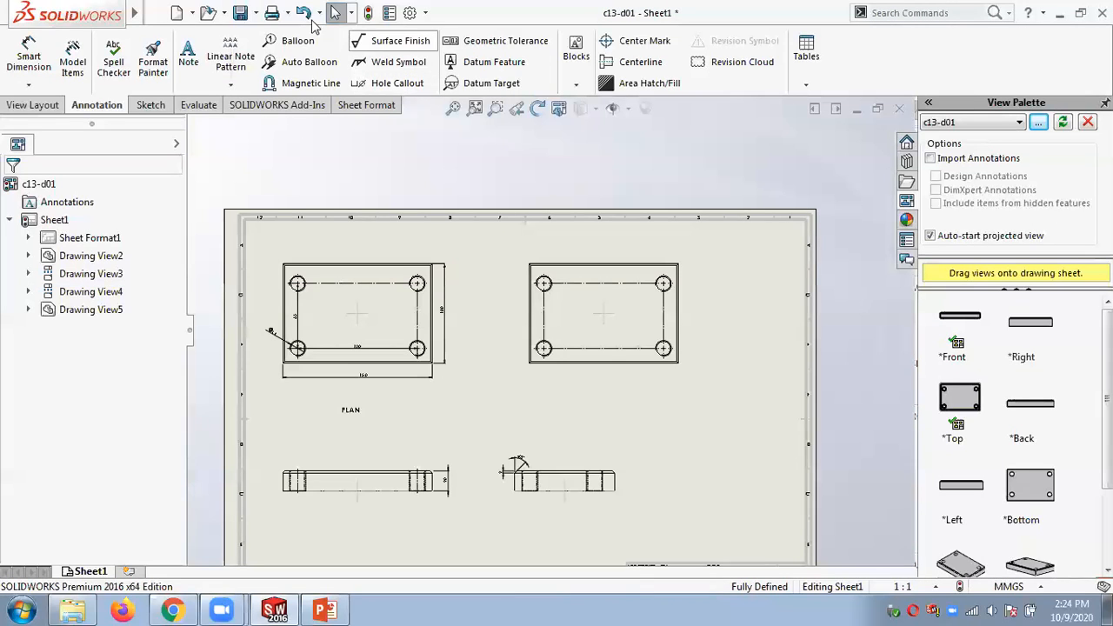
Save the drawing as c13-d01-09.10.2020 in the Figure_15-4 folder and accept converting the older-version part file.
click(258, 14)
click(273, 53)
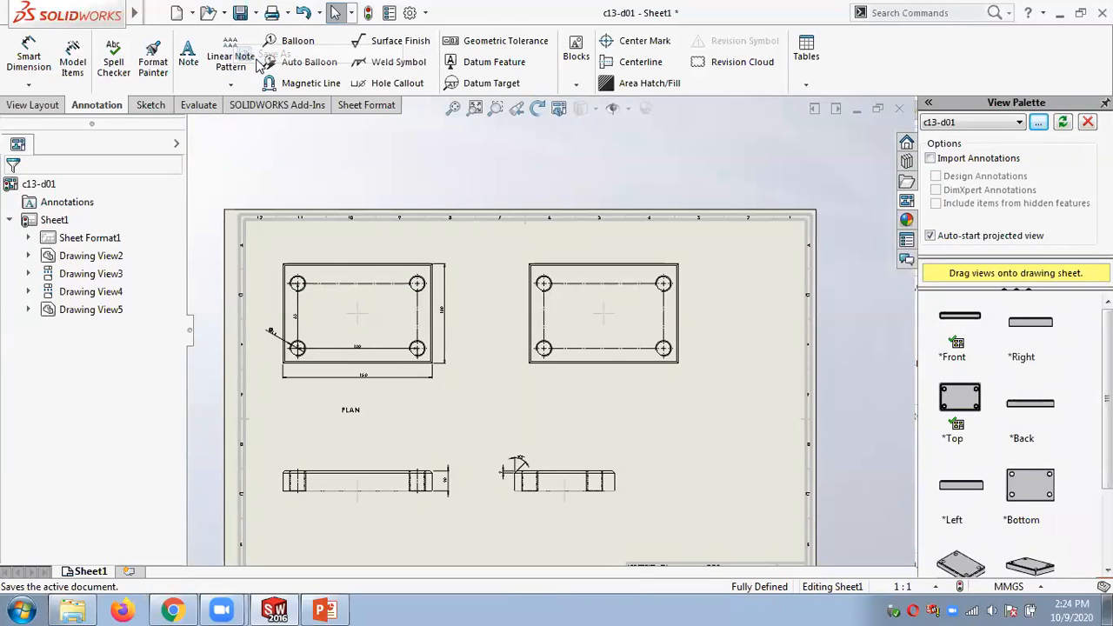
click(470, 325)
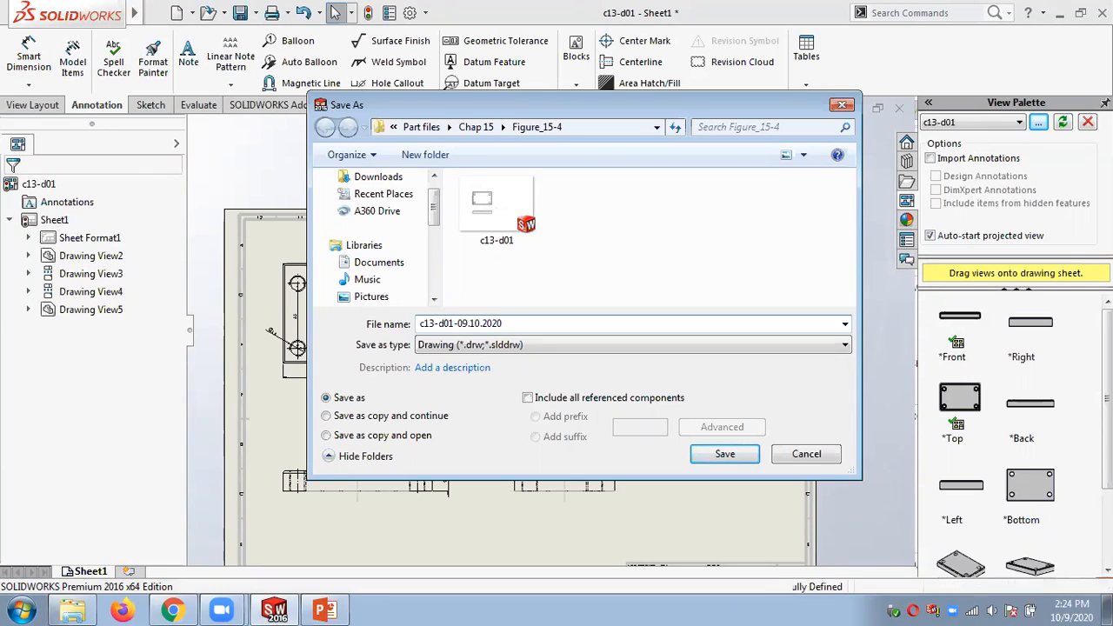
key(Return)
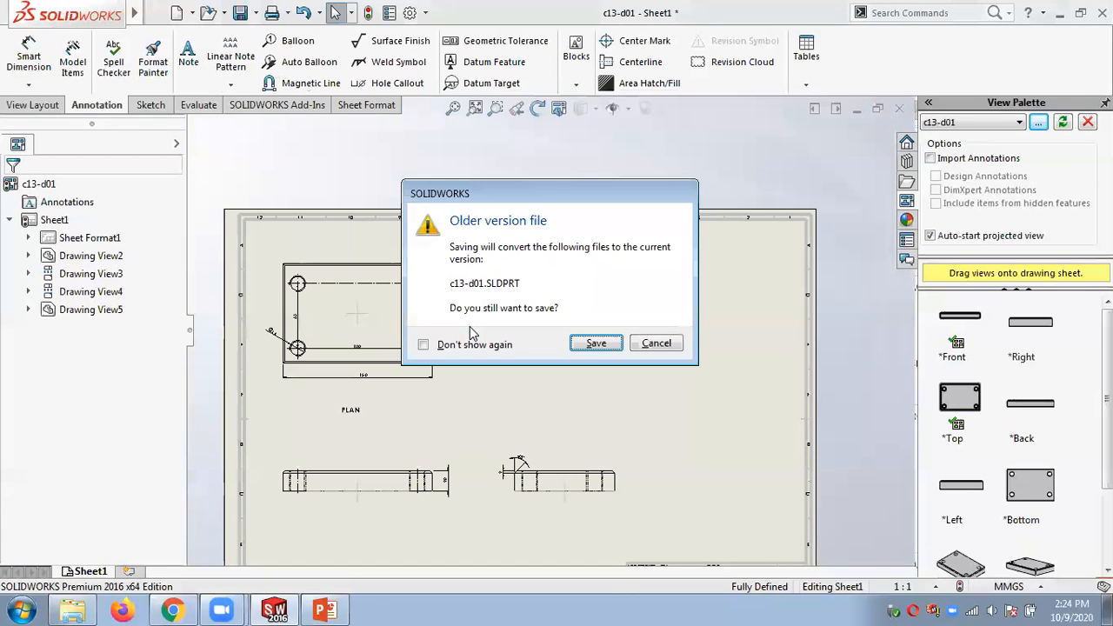
click(595, 344)
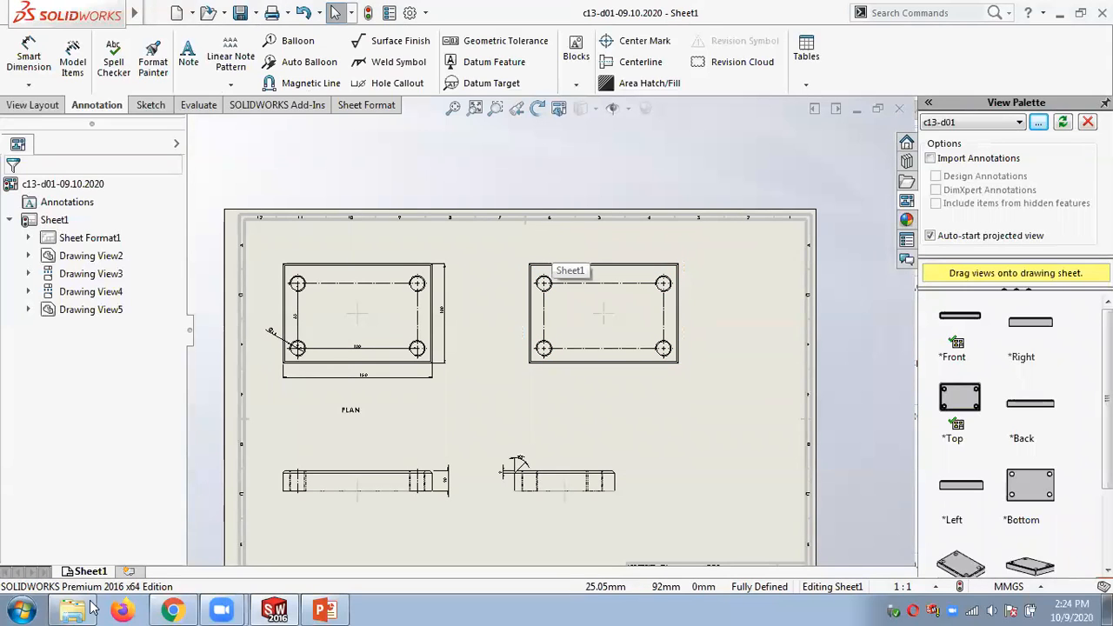
Switch to Windows Explorer, browse to Part files > Chap 15 > Figure_15-4, and fit the Type column to check the saved files' types.
click(65, 608)
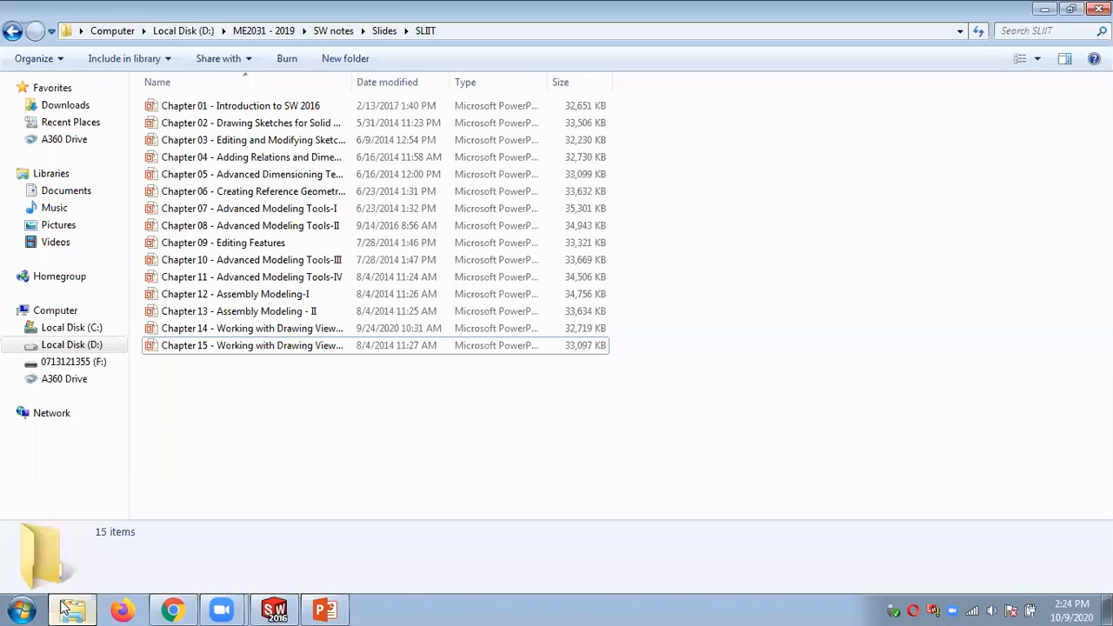
click(330, 32)
double_click(197, 106)
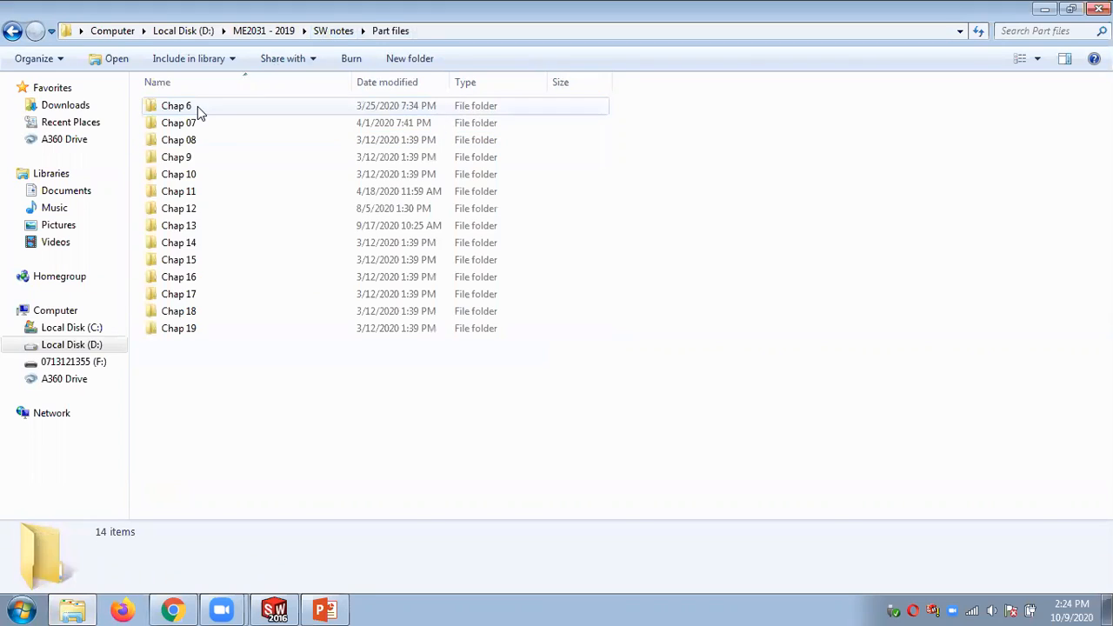
double_click(210, 261)
double_click(196, 108)
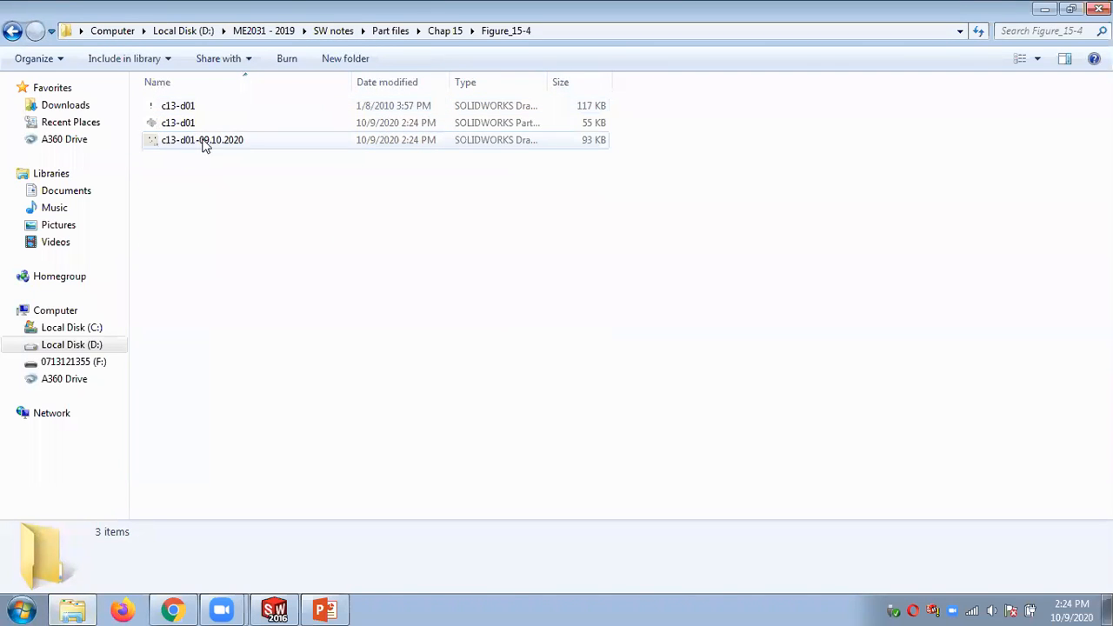
double_click(545, 80)
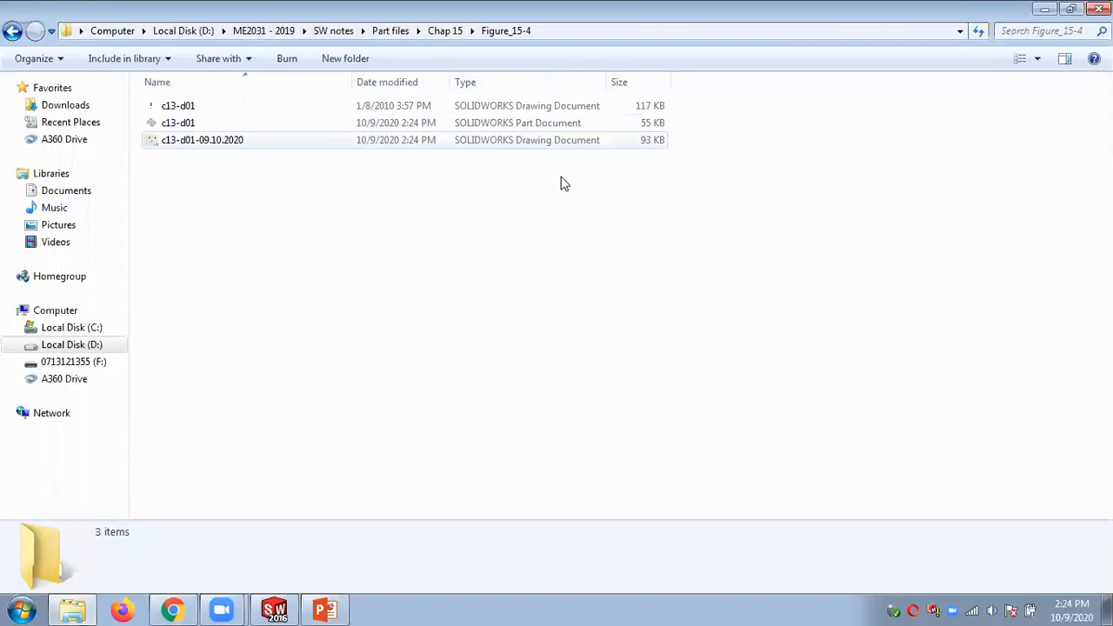
Return to SOLIDWORKS and examine the dimensions and center marks across the saved drawing's views.
click(274, 611)
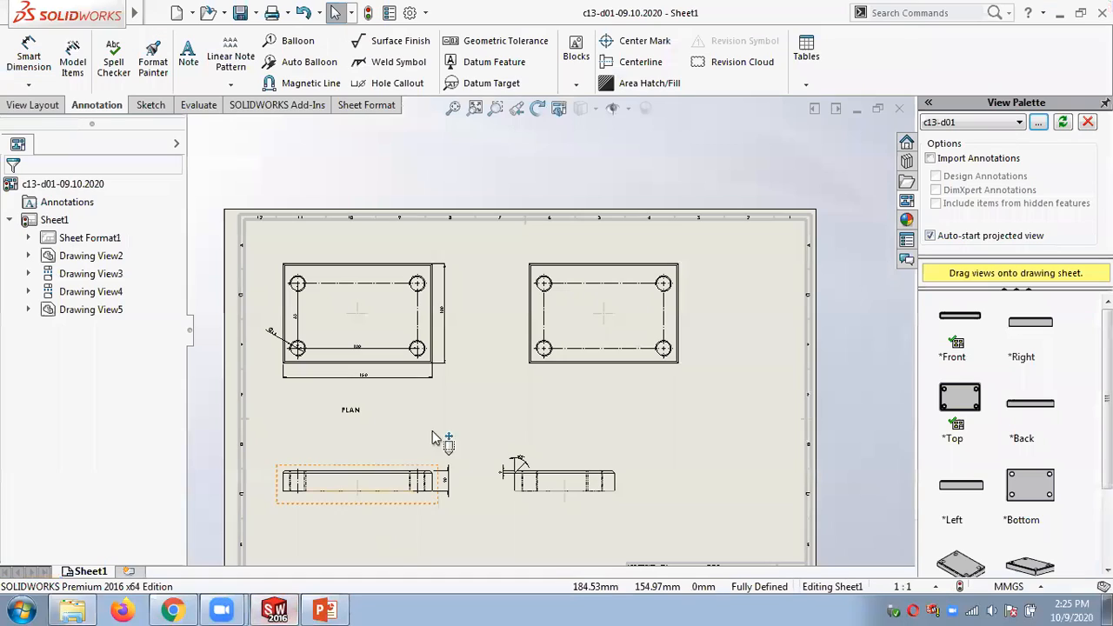
scroll(297, 384, down, 2)
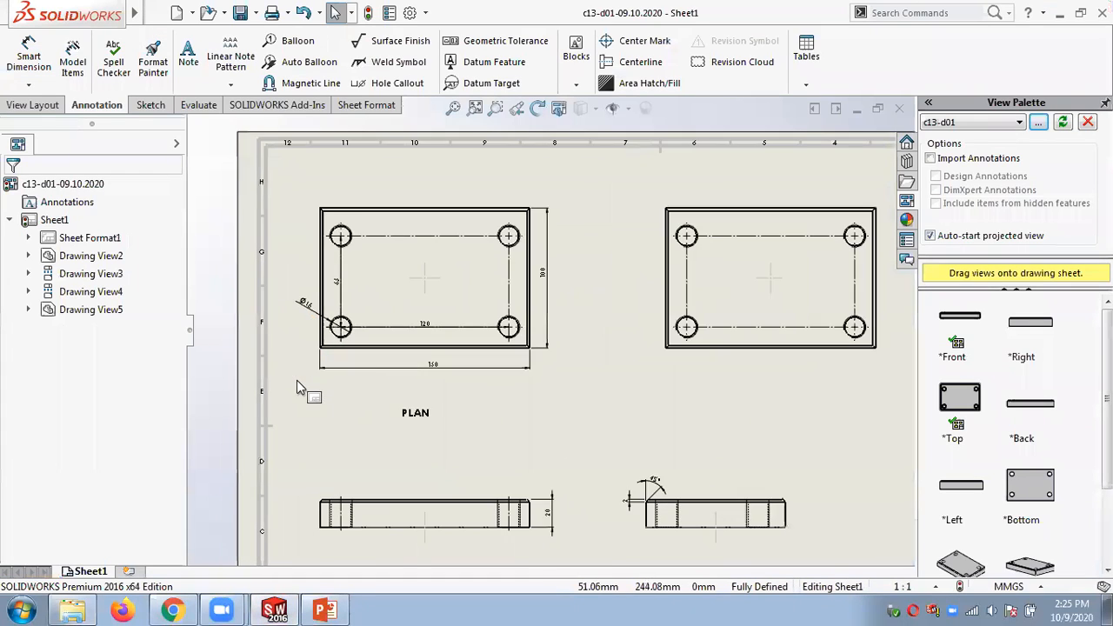
scroll(296, 387, down, 2)
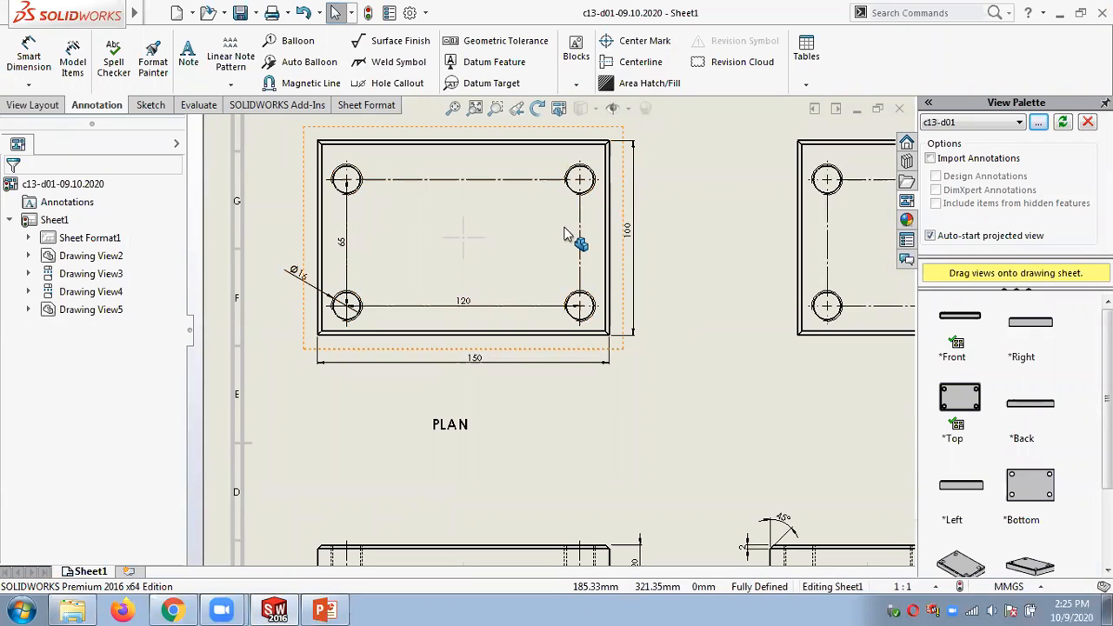
key(z)
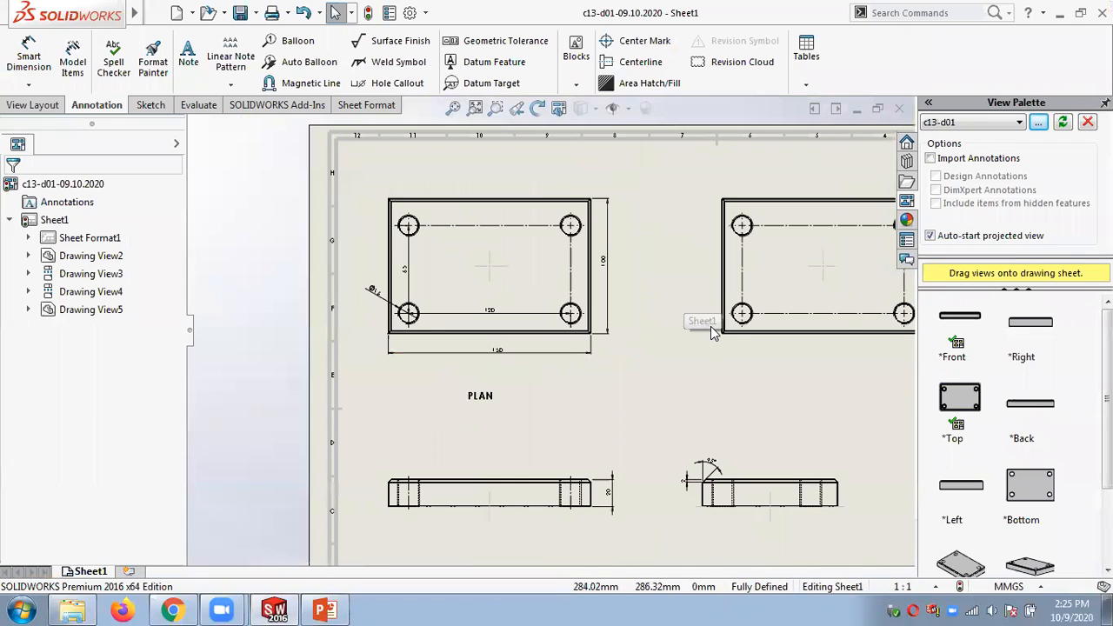
scroll(711, 328, up, 1)
scroll(659, 378, up, 3)
scroll(659, 378, down, 3)
scroll(658, 380, down, 1)
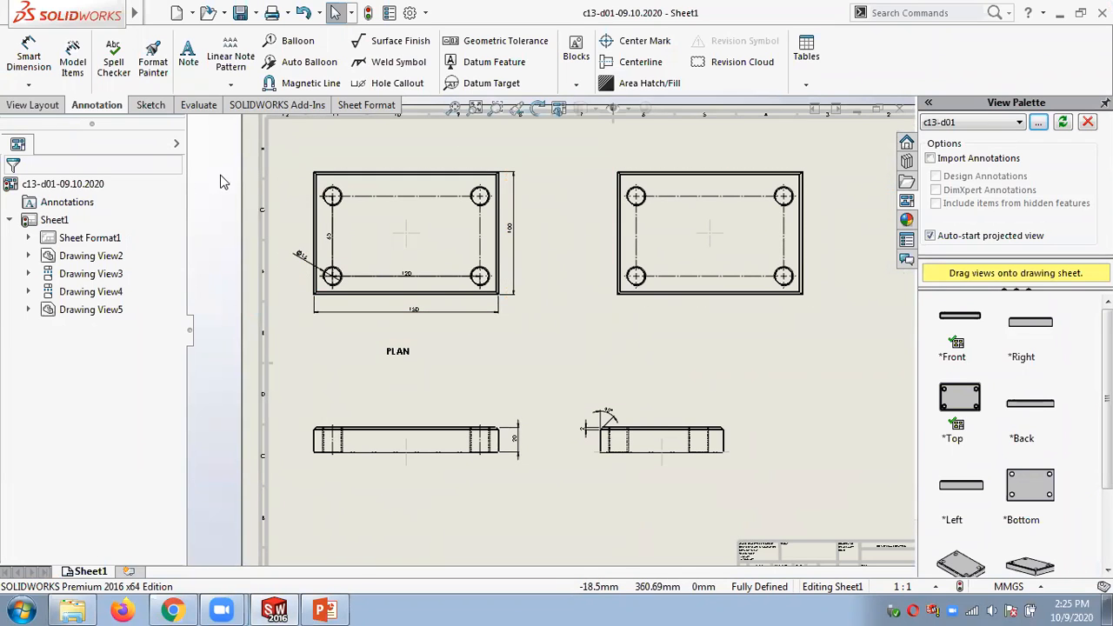
Save the drawing in Dwg (*.dwg) format under the name c13-d01-09.10.2020.
click(254, 12)
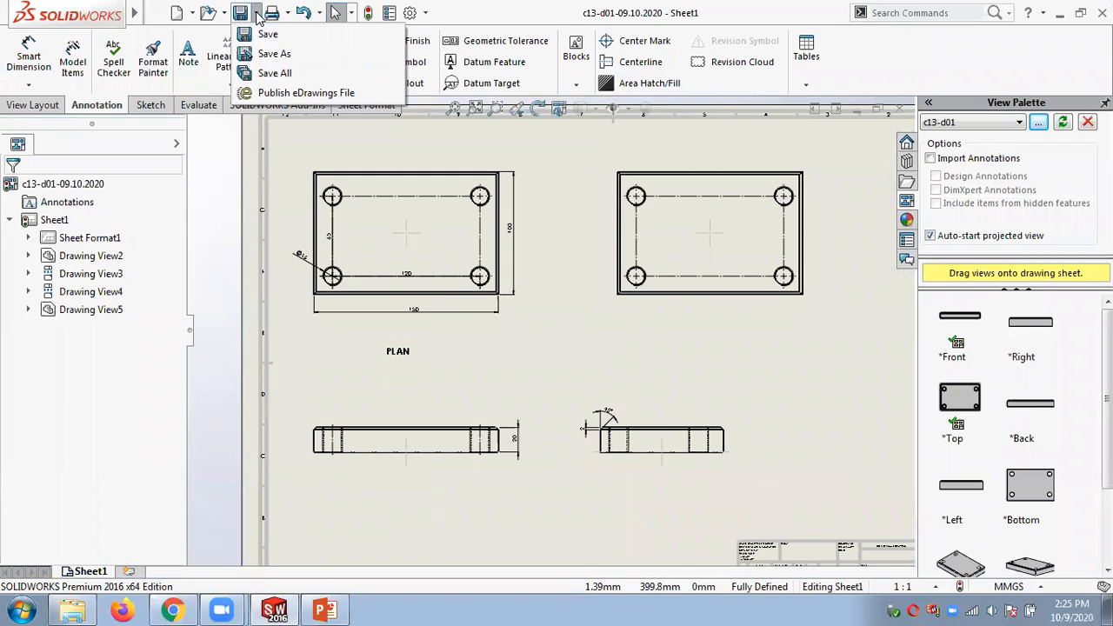
click(274, 54)
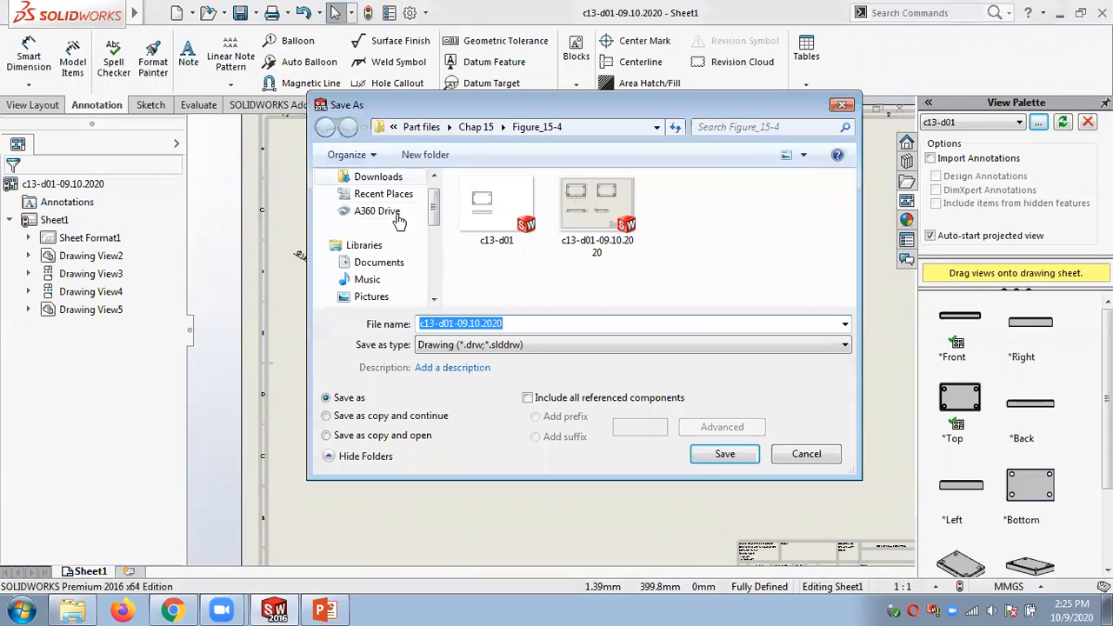
click(463, 345)
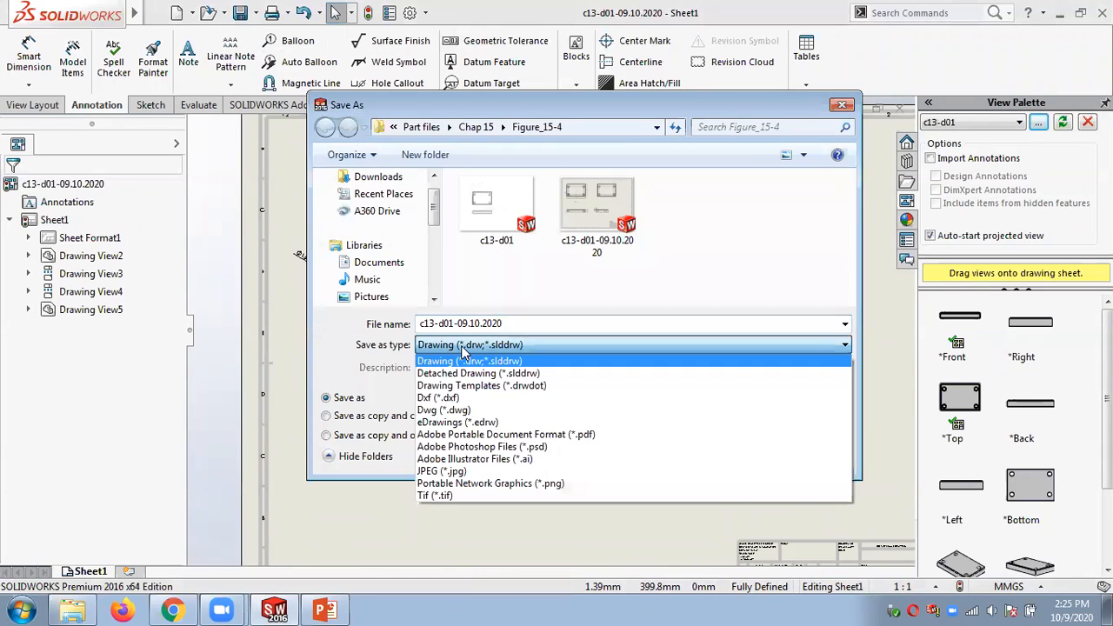
click(465, 413)
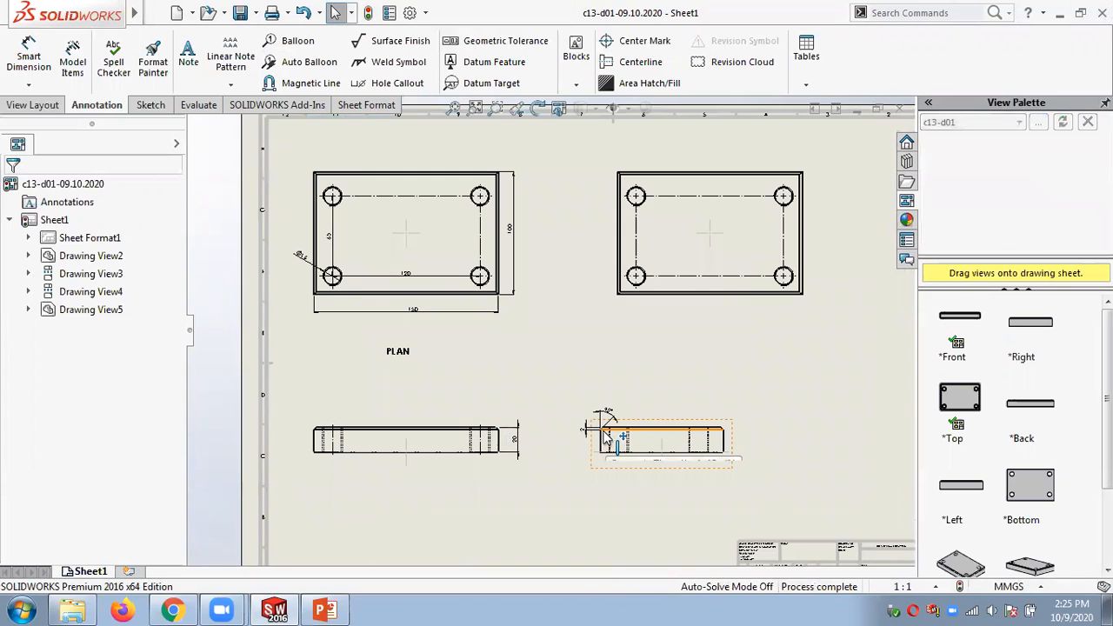
Open the exported c13-d01-09.10.2020 DWG from Windows Explorer in AutoCAD and continue opening the foreign file.
click(73, 611)
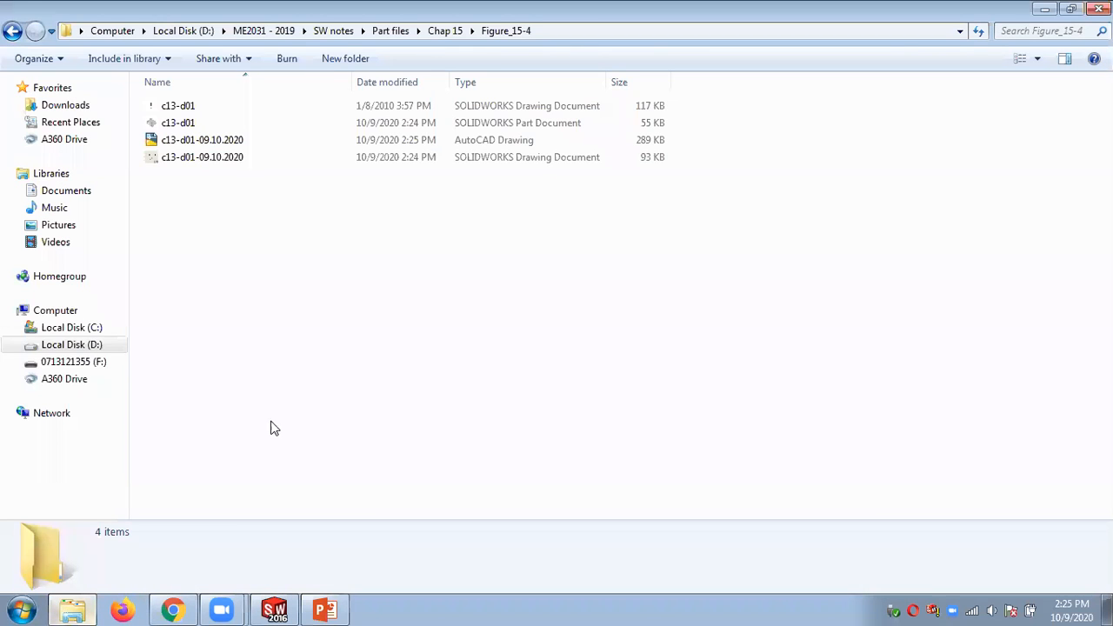
double_click(200, 144)
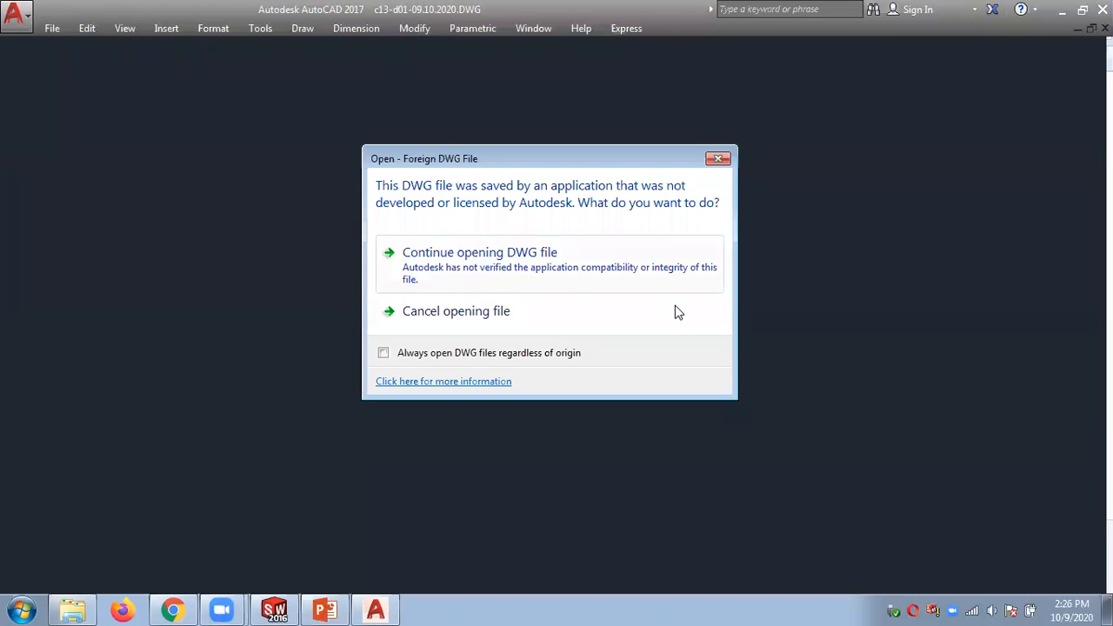
key(Return)
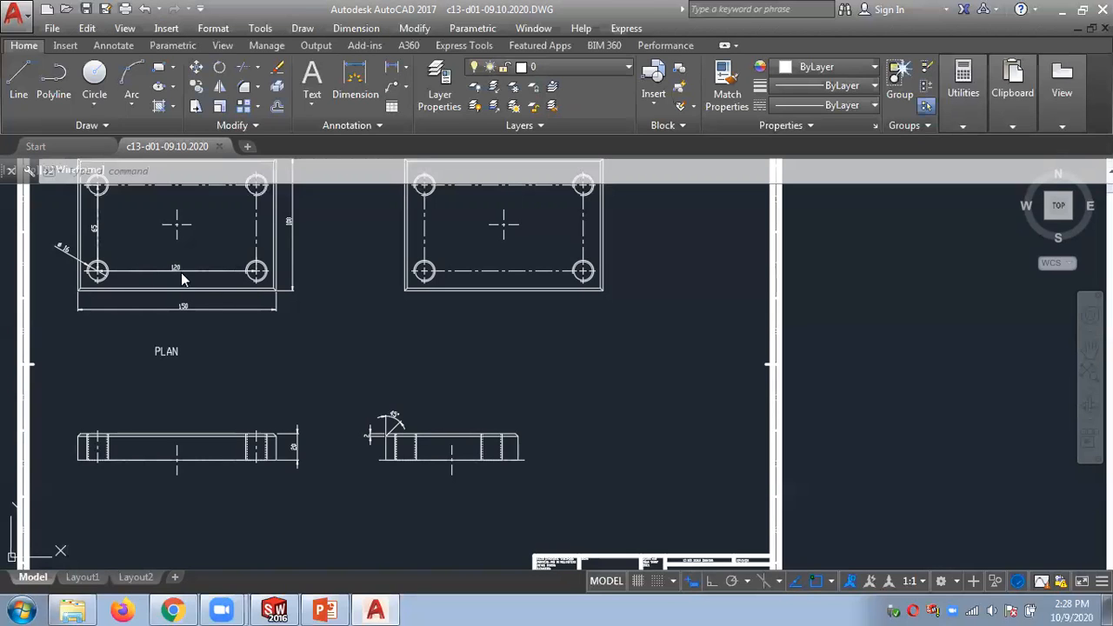
Compare the SOLIDWORKS drawing with the AutoCAD version and examine the imported sheet and the plan view's dimensions up close.
click(275, 610)
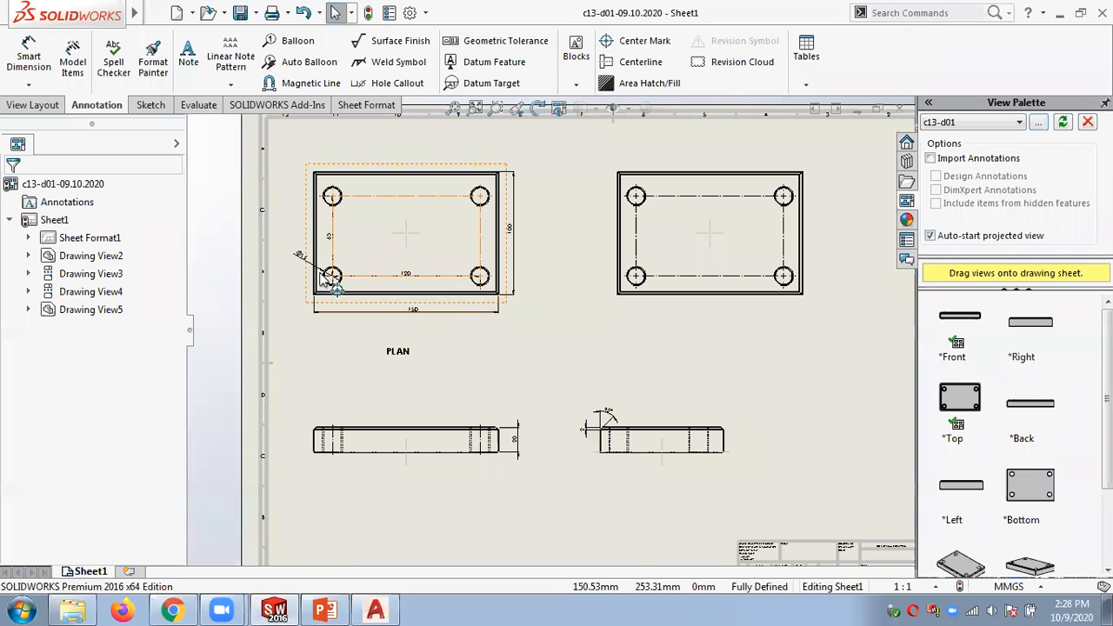
click(275, 610)
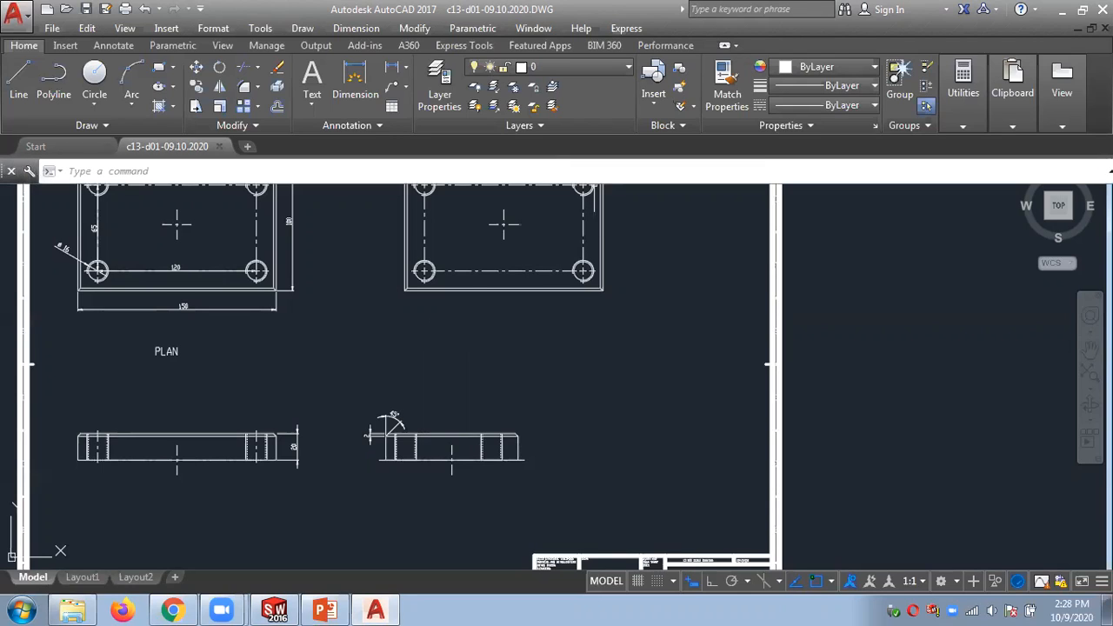
scroll(573, 354, down, 2)
click(573, 354)
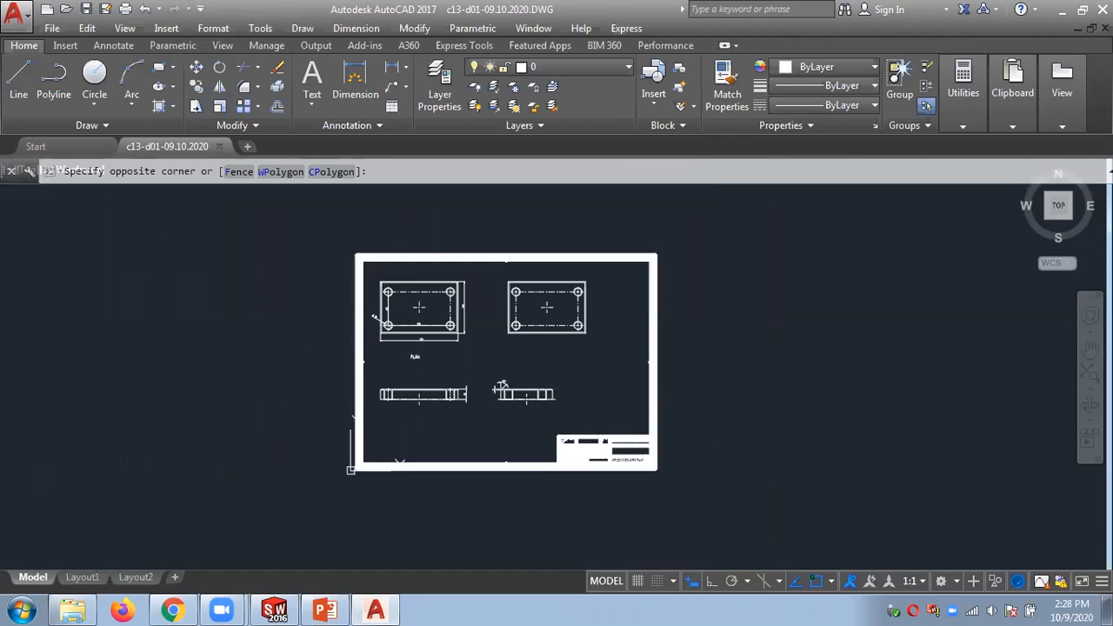
scroll(441, 353, up, 4)
scroll(446, 345, down, 3)
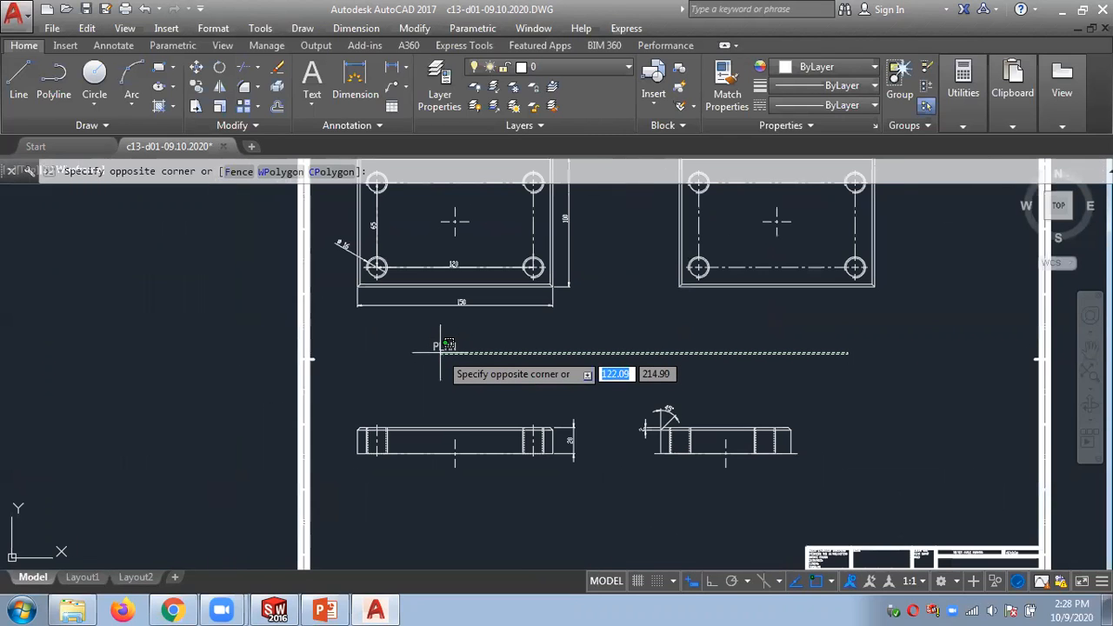
key(Escape)
key(Escape)
middle_drag(548, 365, 535, 499)
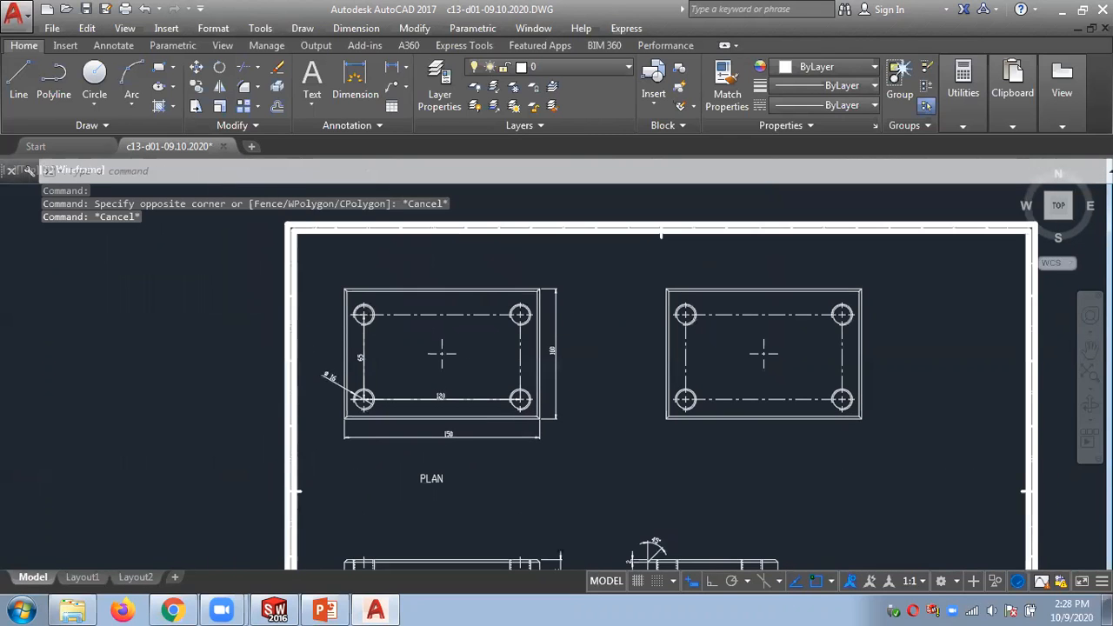
scroll(372, 399, up, 6)
scroll(470, 370, down, 2)
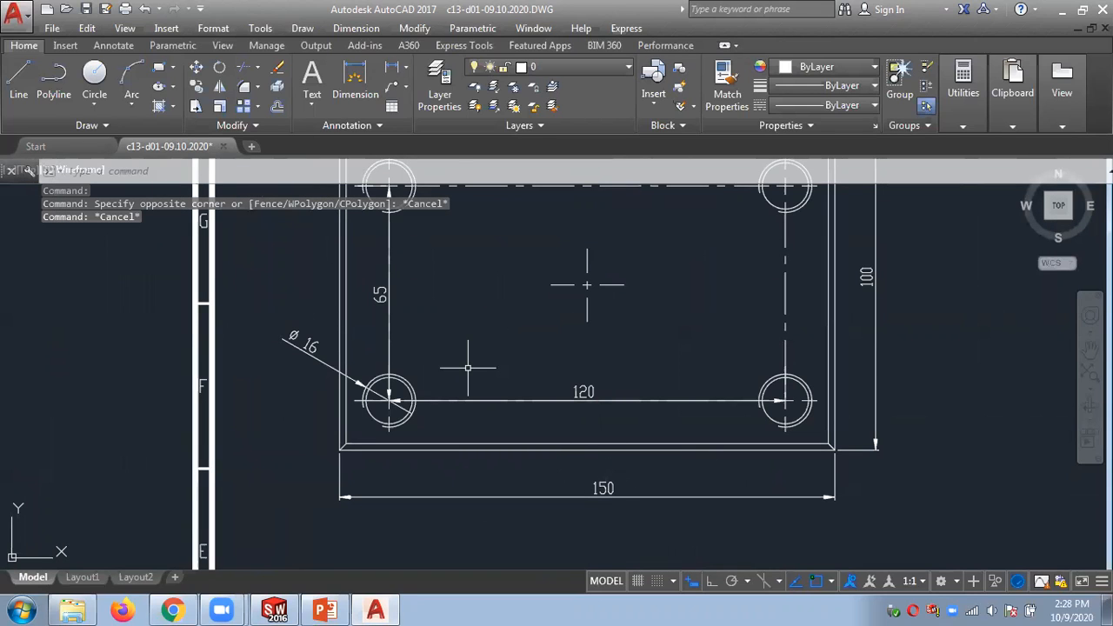
Add a linear dimension across the plan view's lower edge, corner to corner, placed between the plate and the existing width dimension.
click(363, 29)
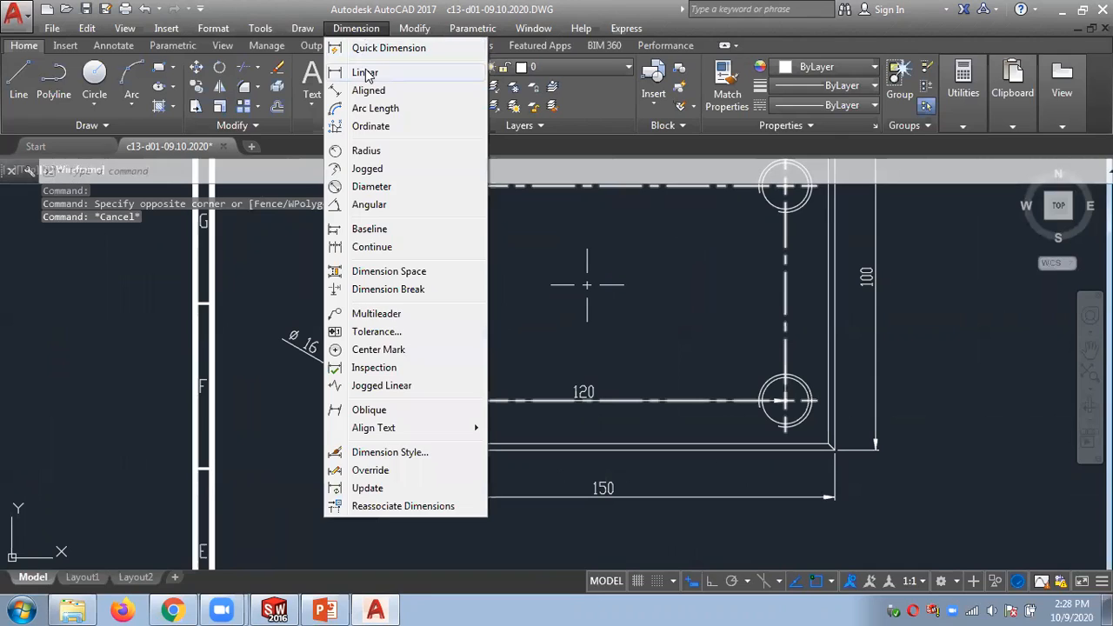
click(366, 75)
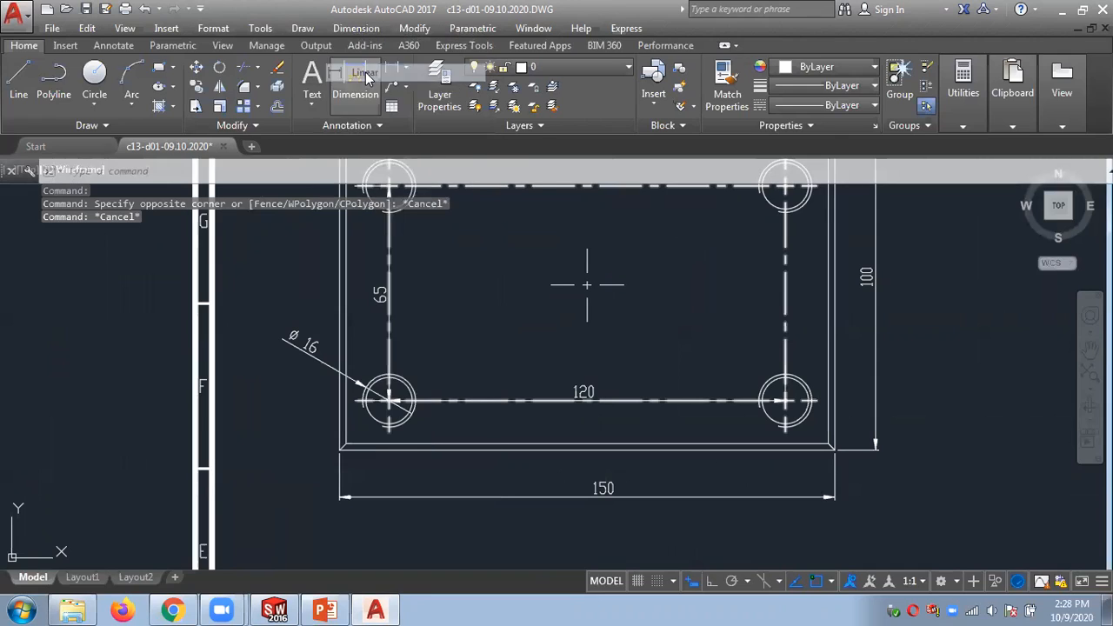
click(340, 449)
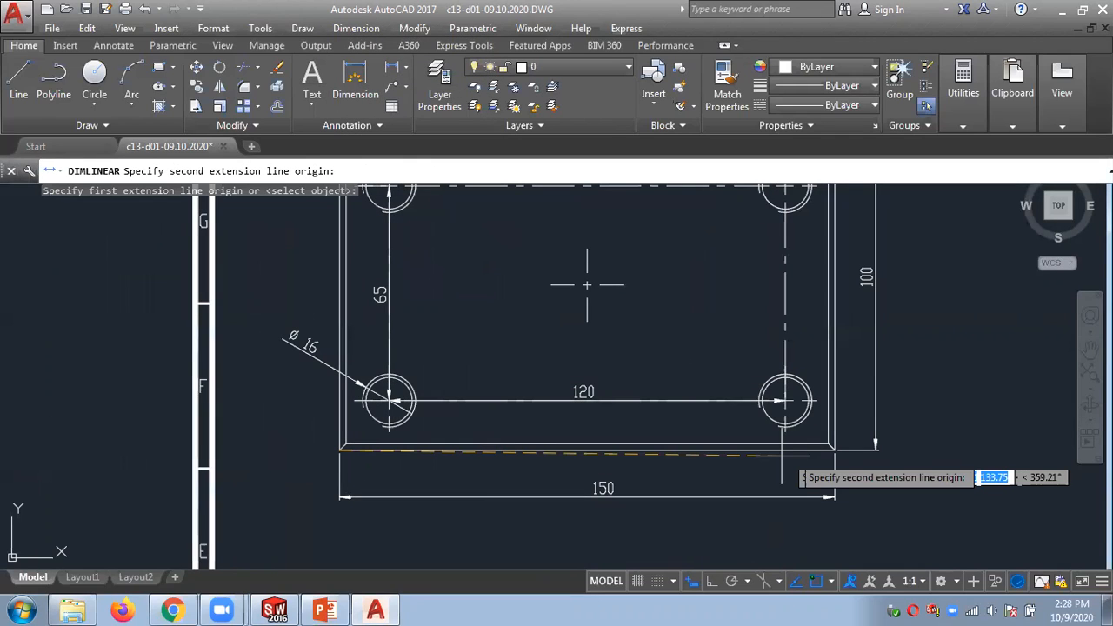
click(834, 449)
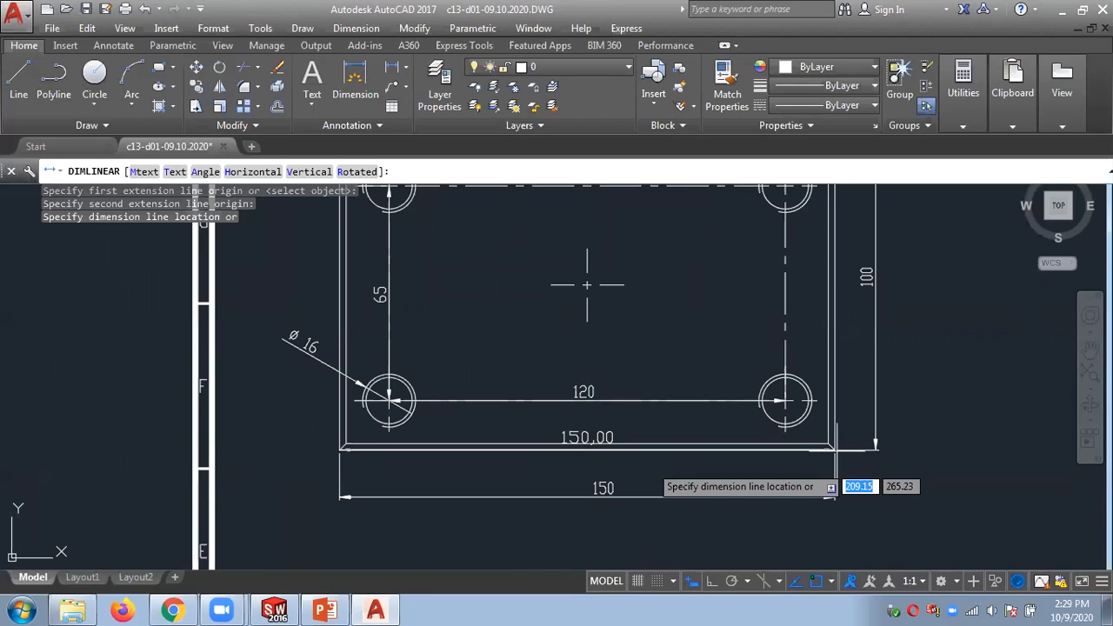
click(612, 477)
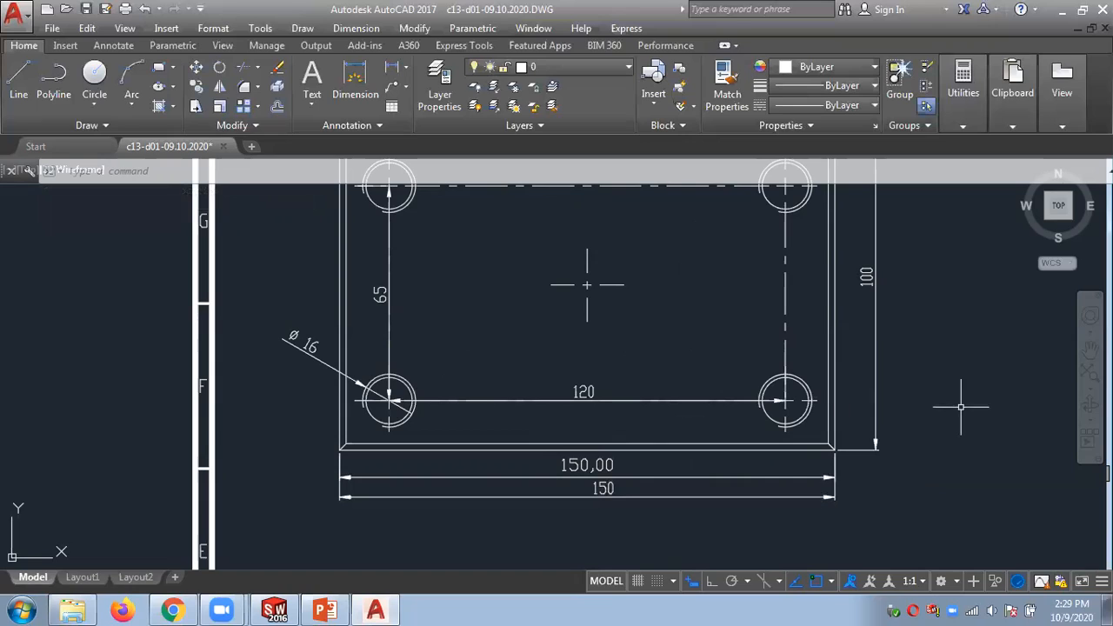
scroll(615, 344, down, 2)
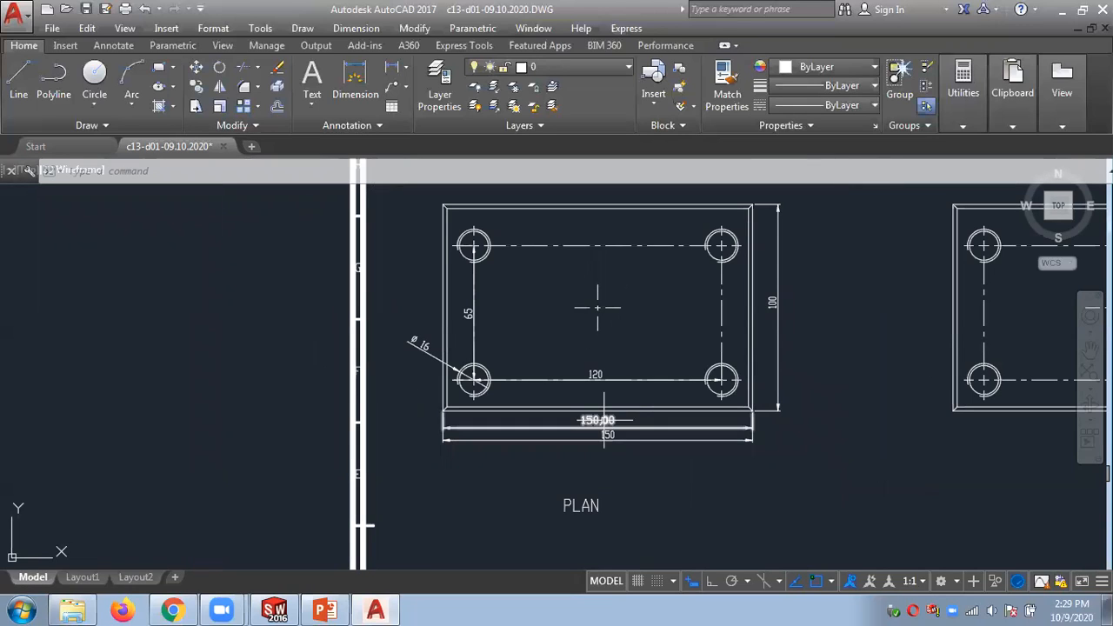
Add a radius dimension to the lower-left hole of the plan view, placing its text up and right of the hole.
click(357, 28)
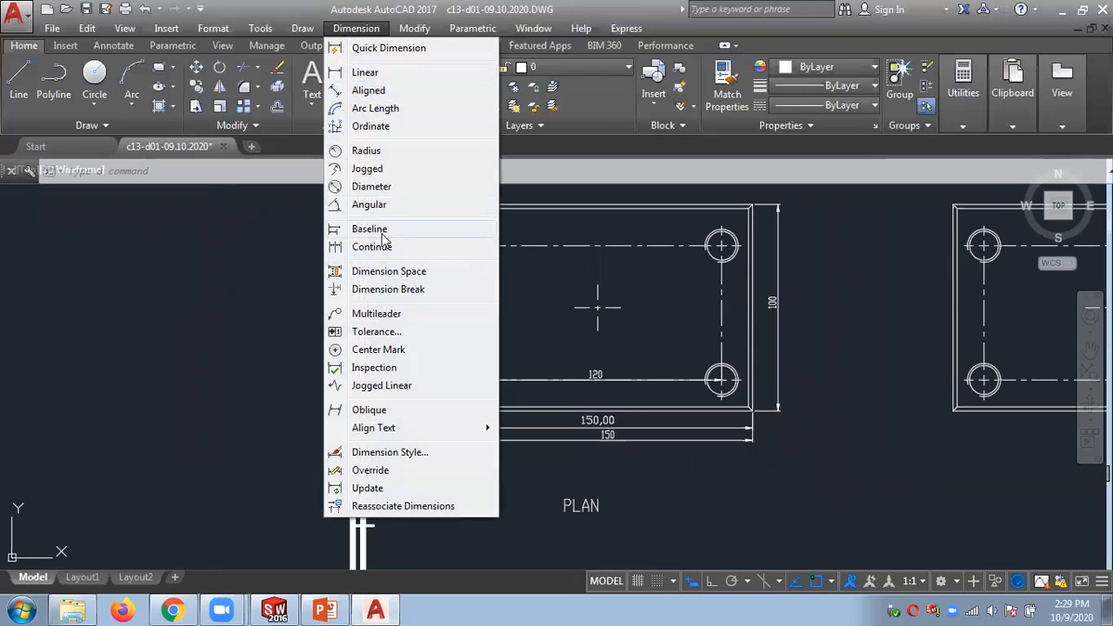
click(391, 151)
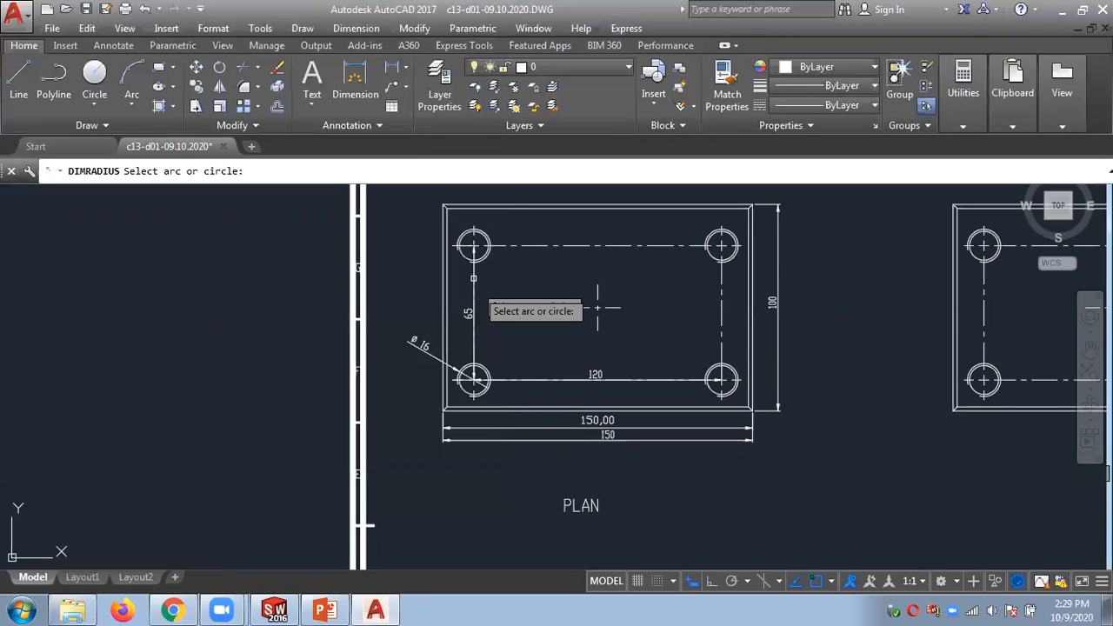
click(485, 368)
scroll(492, 374, up, 5)
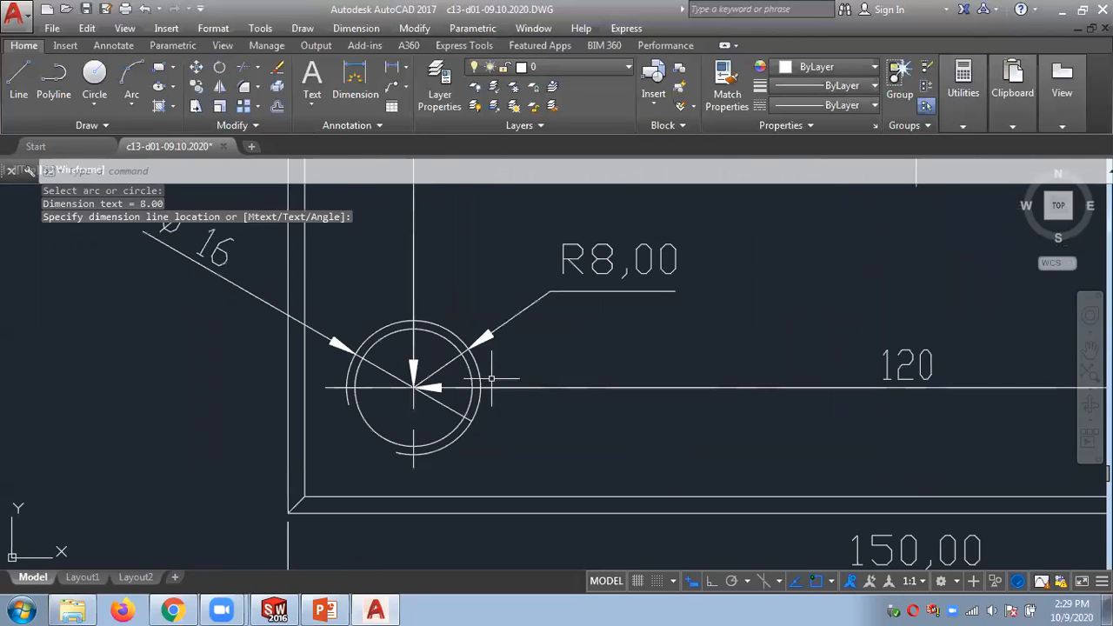
Add a diameter dimension to the plan view's lower-left hole, placing its text right of the hole beneath the radius dimension.
scroll(675, 287, down, 3)
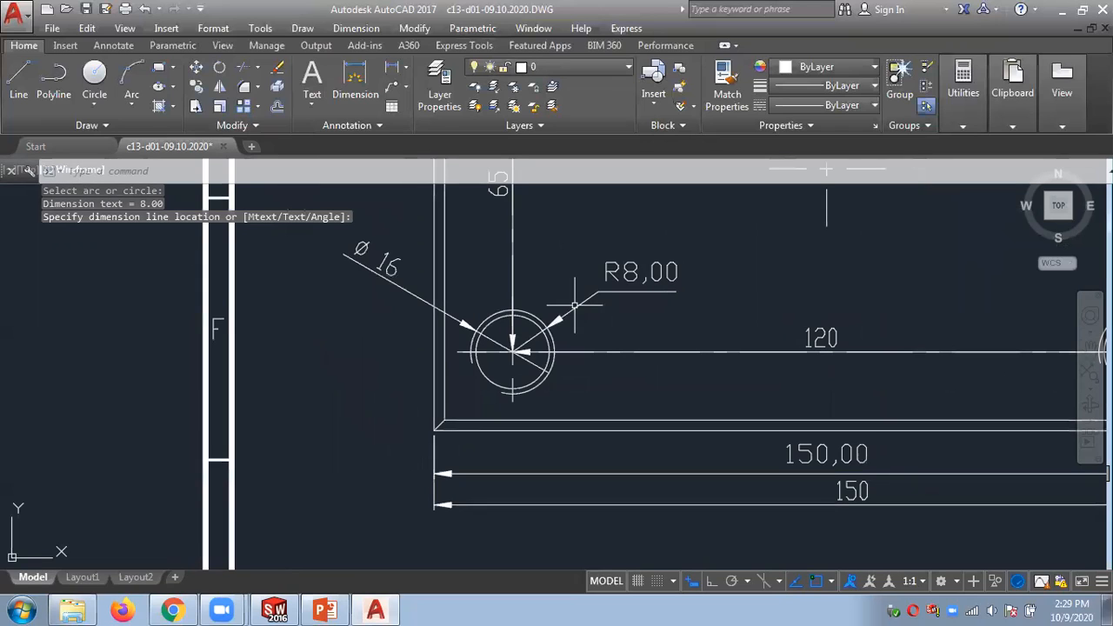
click(677, 291)
click(363, 272)
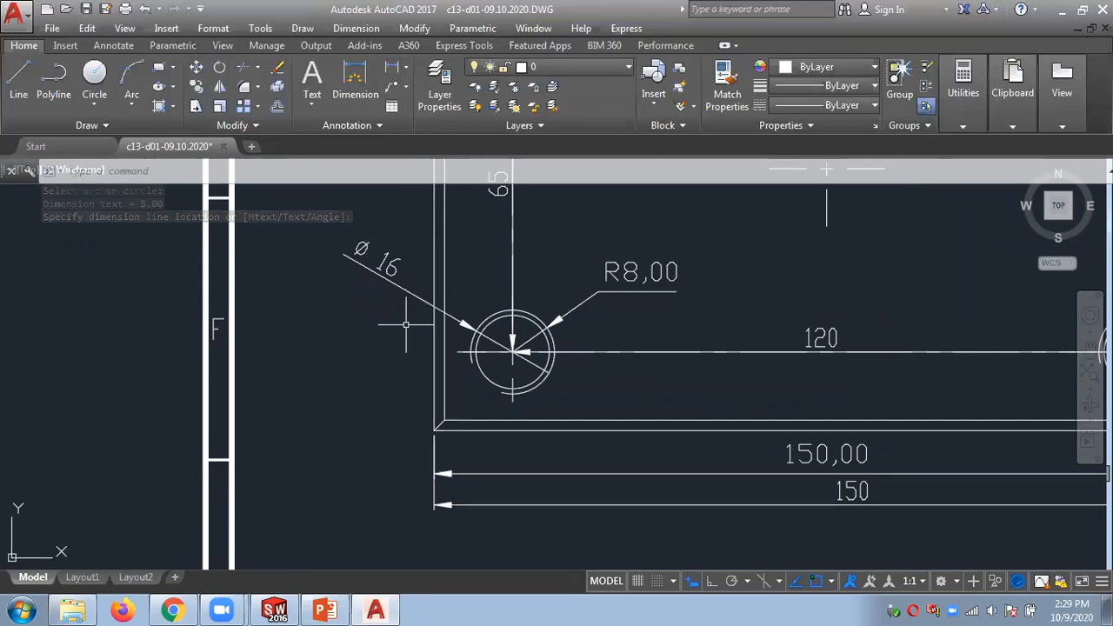
click(355, 28)
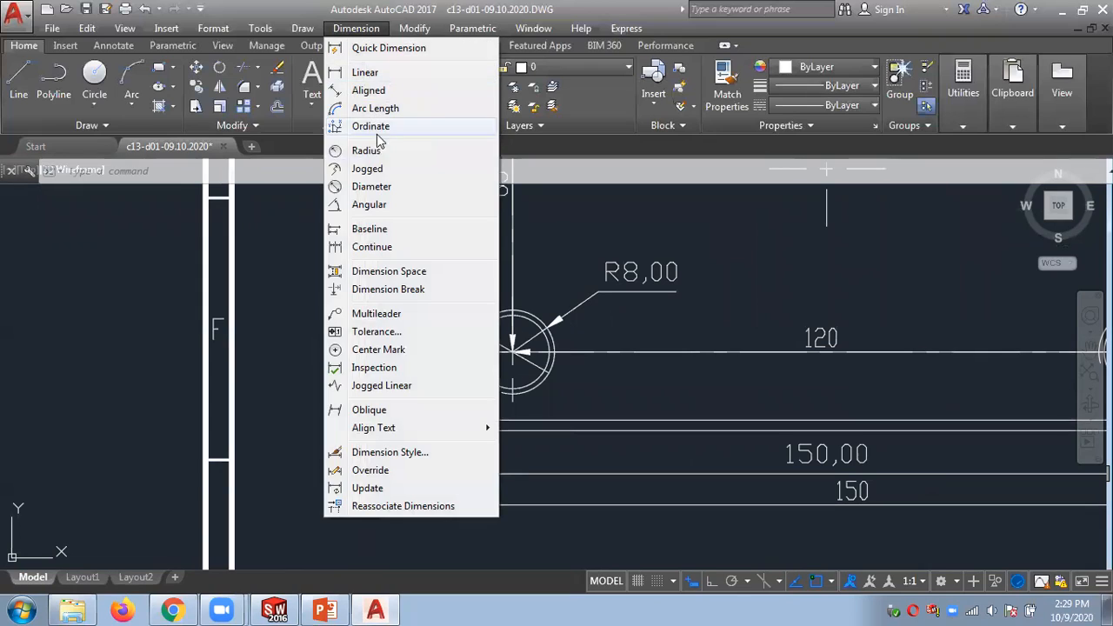
click(375, 188)
click(553, 344)
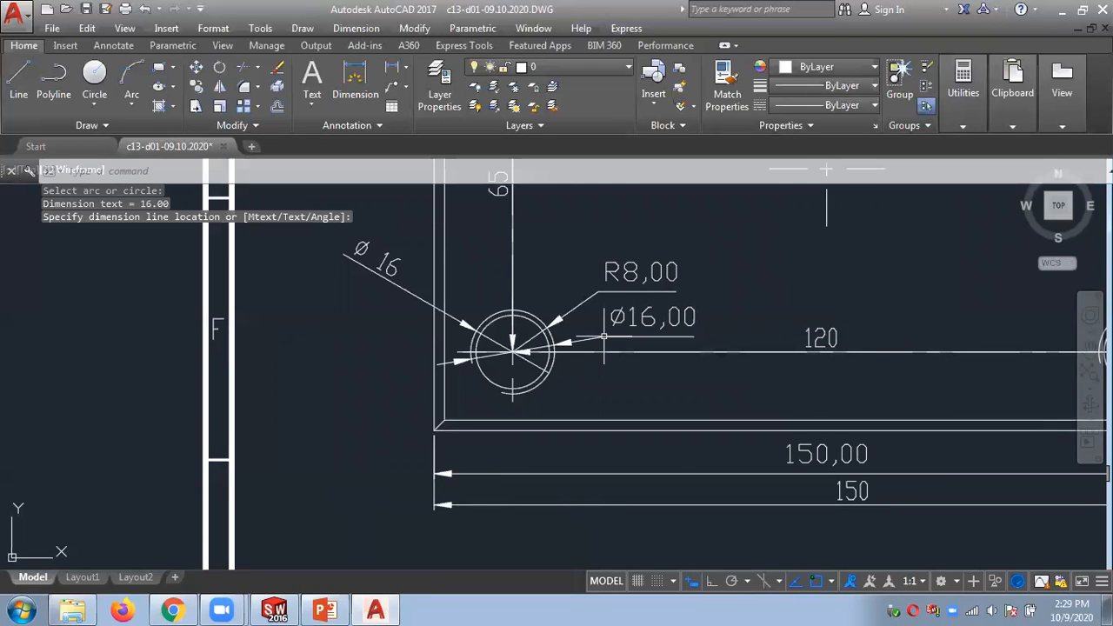
Review the dimensioned views on the sheet and close the c13-d01-09.10.2020 DWG without saving the changes.
scroll(603, 336, down, 6)
middle_drag(858, 345, 613, 327)
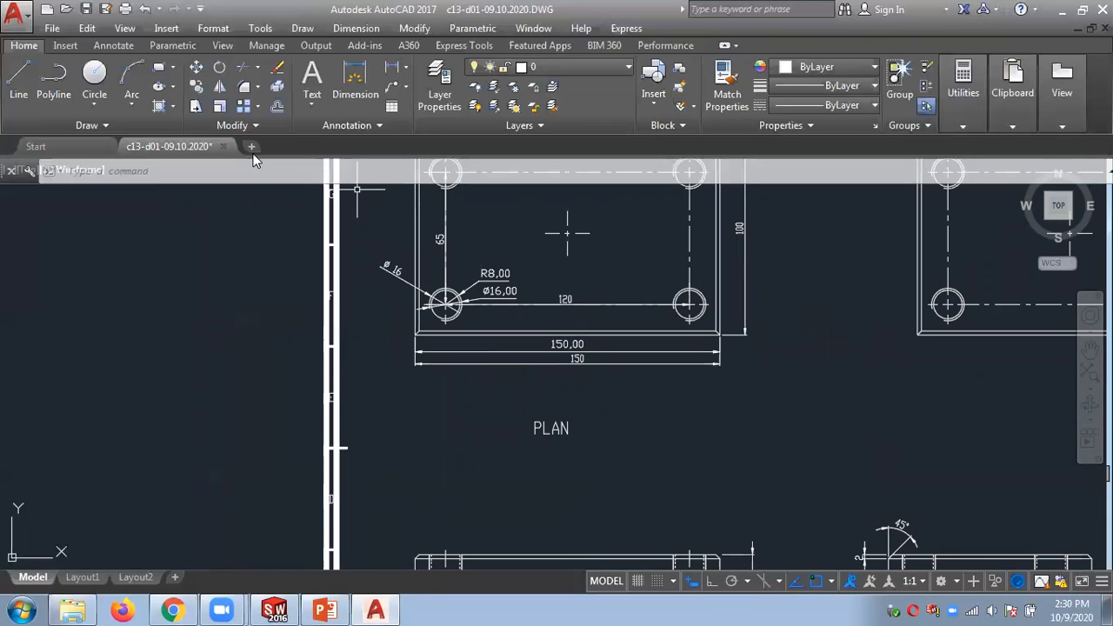
scroll(636, 333, down, 2)
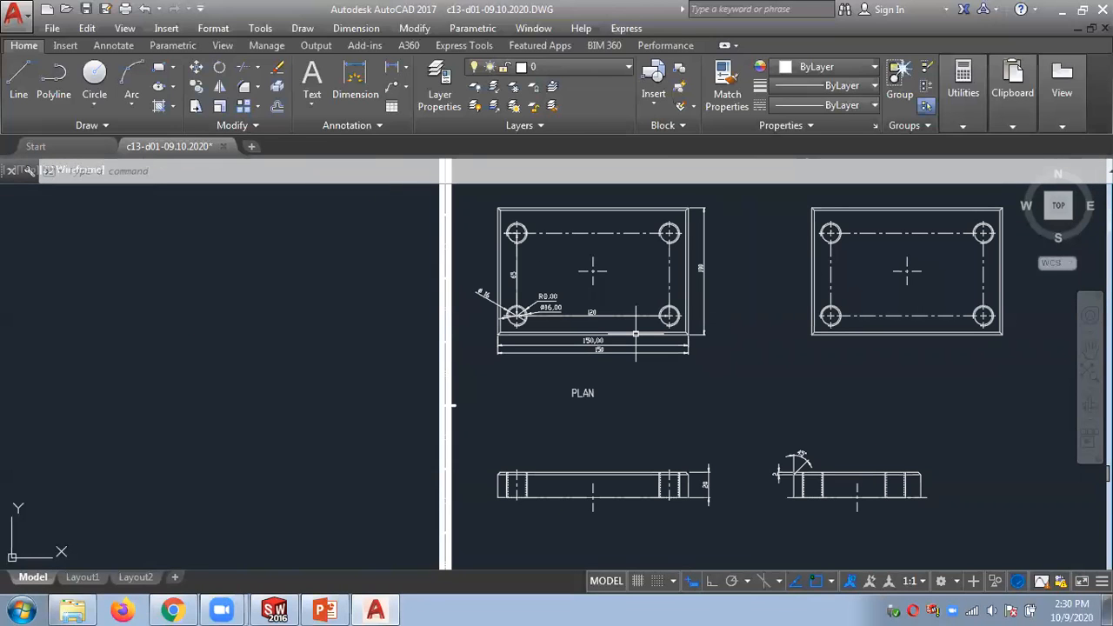
middle_drag(790, 409, 646, 398)
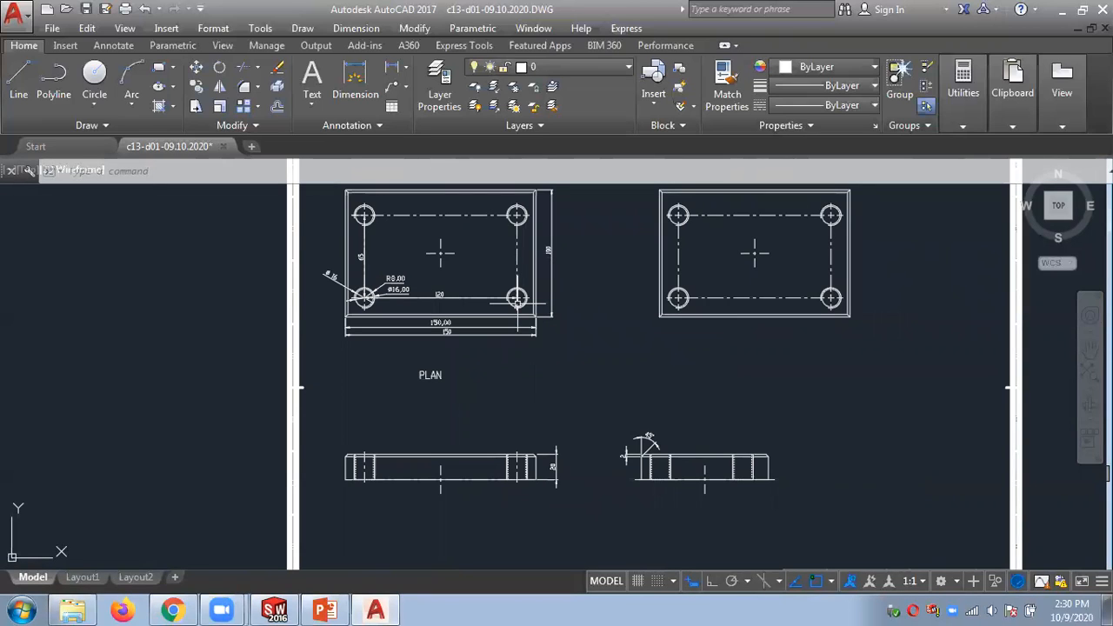
click(222, 146)
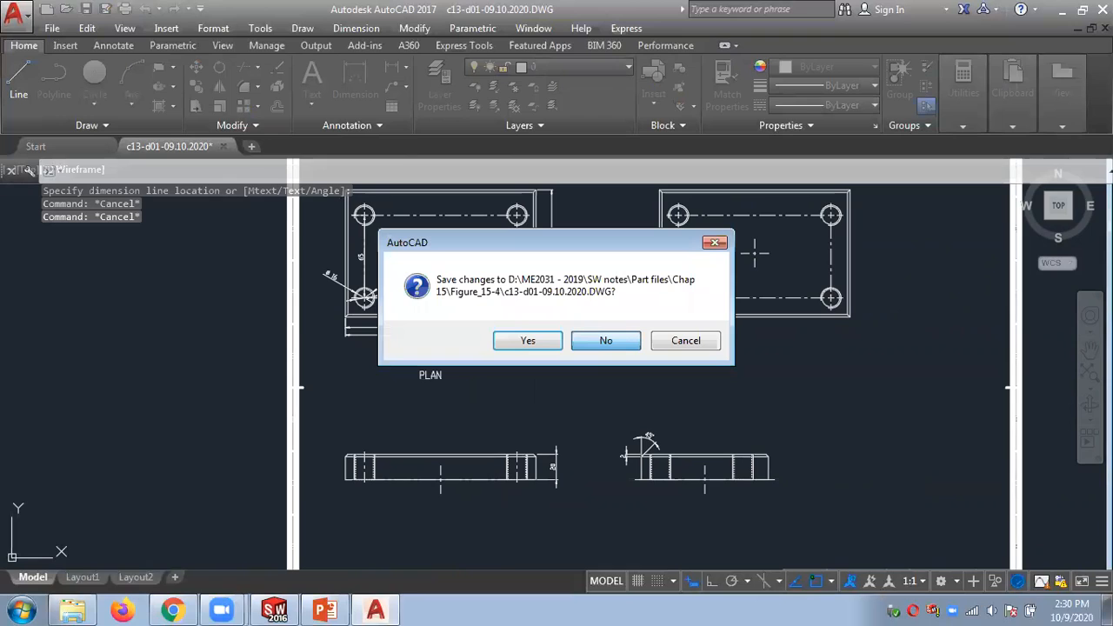
click(606, 340)
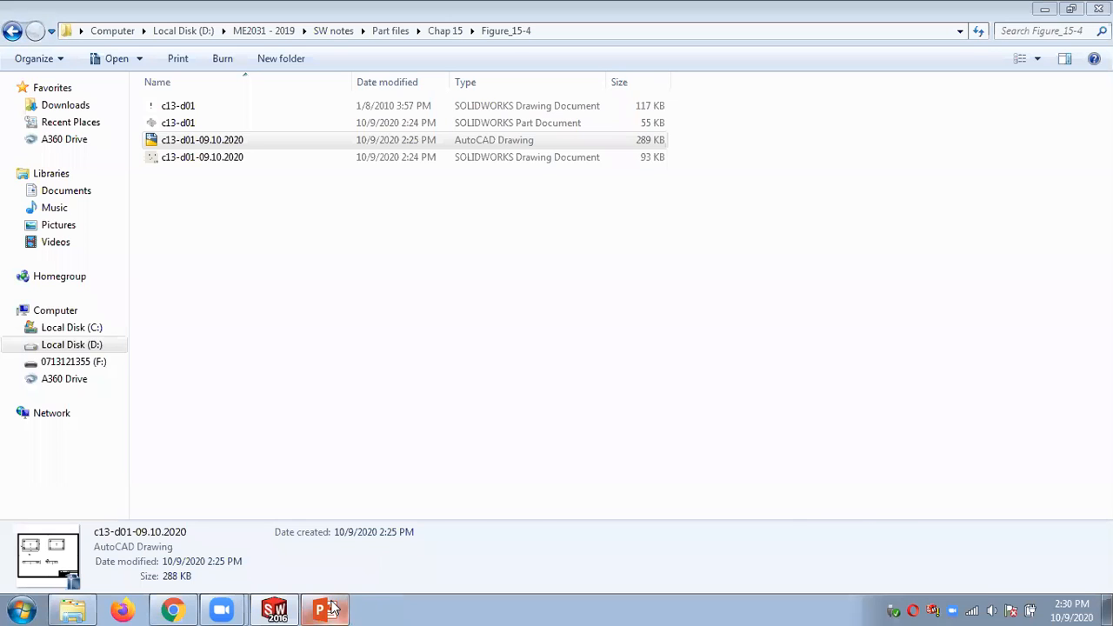
Switch to the Chapter 15 PowerPoint presentation and review the center mark, centerline and hole callout slides, ending on slide 15.
click(326, 609)
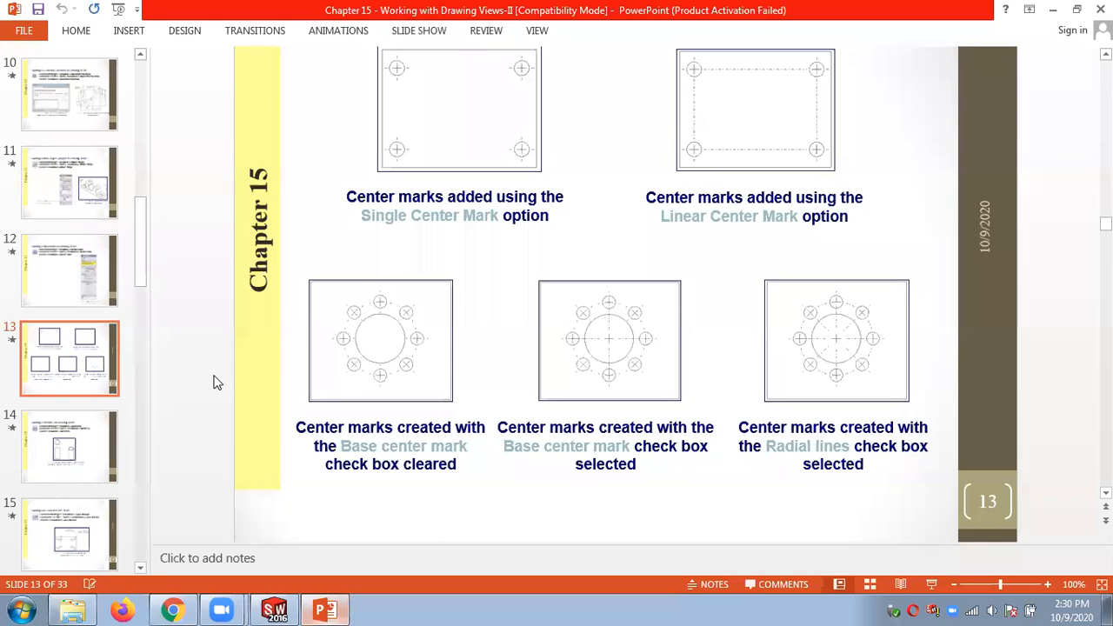
click(955, 585)
click(956, 585)
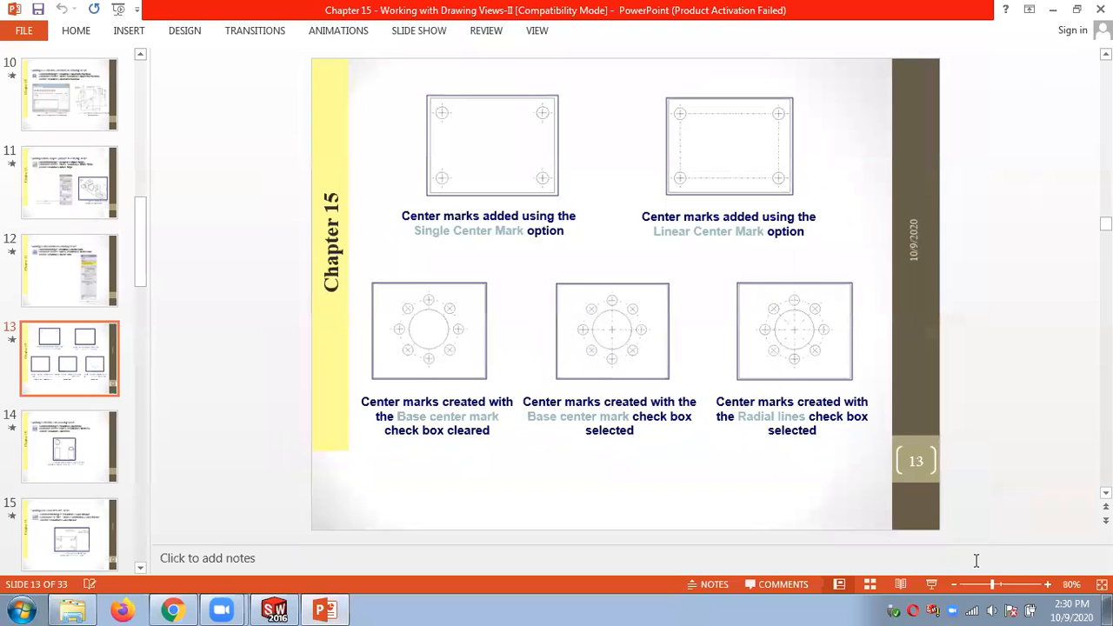
key(Page_Up)
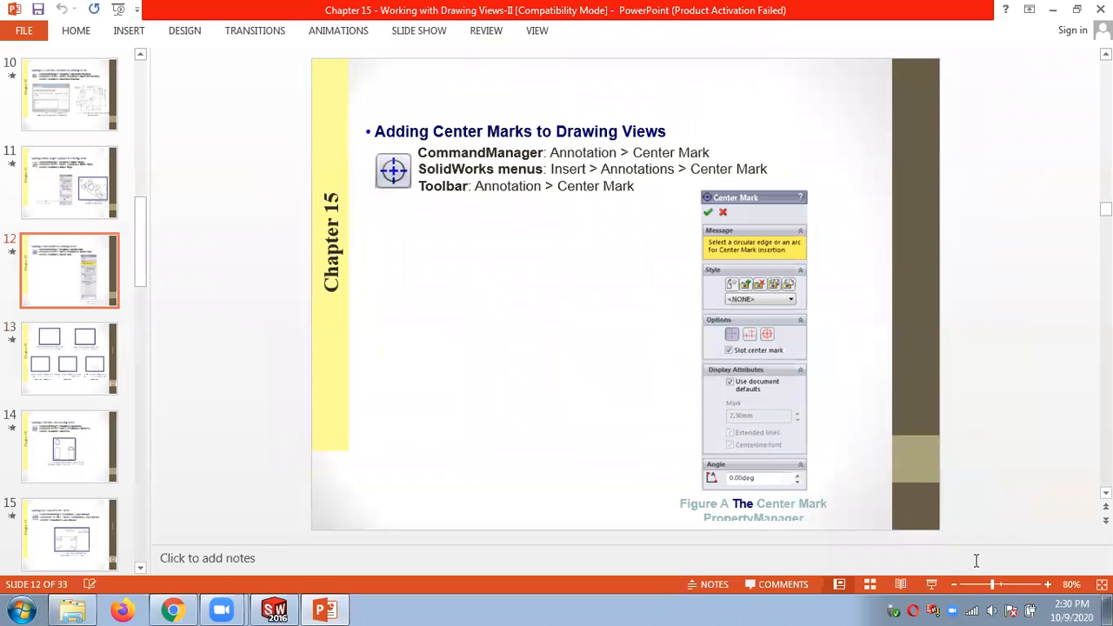
key(Page_Down)
key(Page_Down)
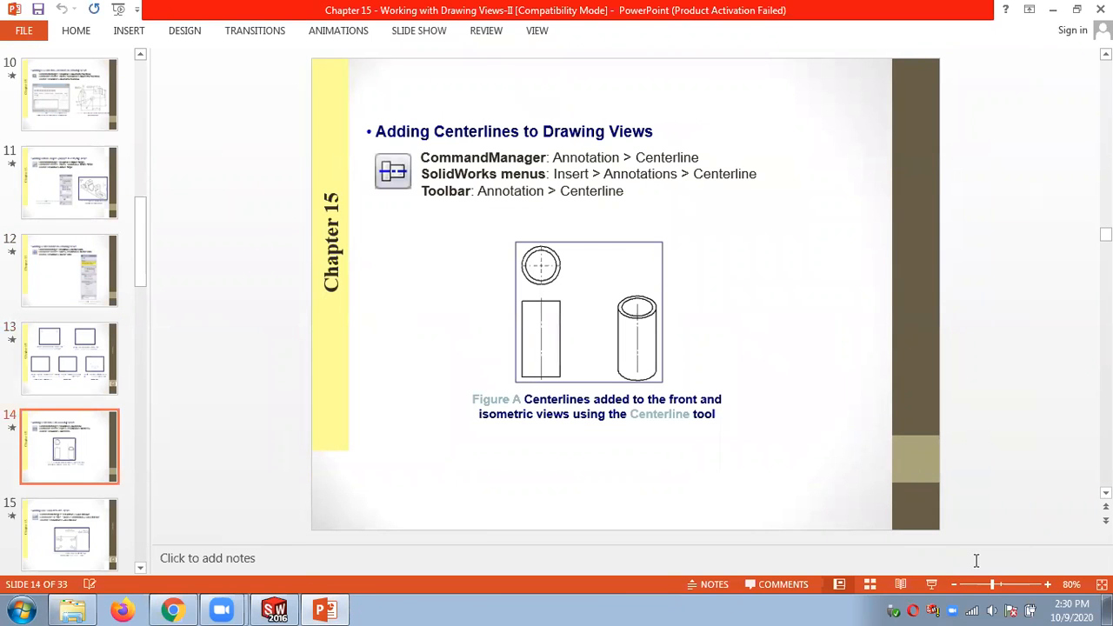
key(Page_Down)
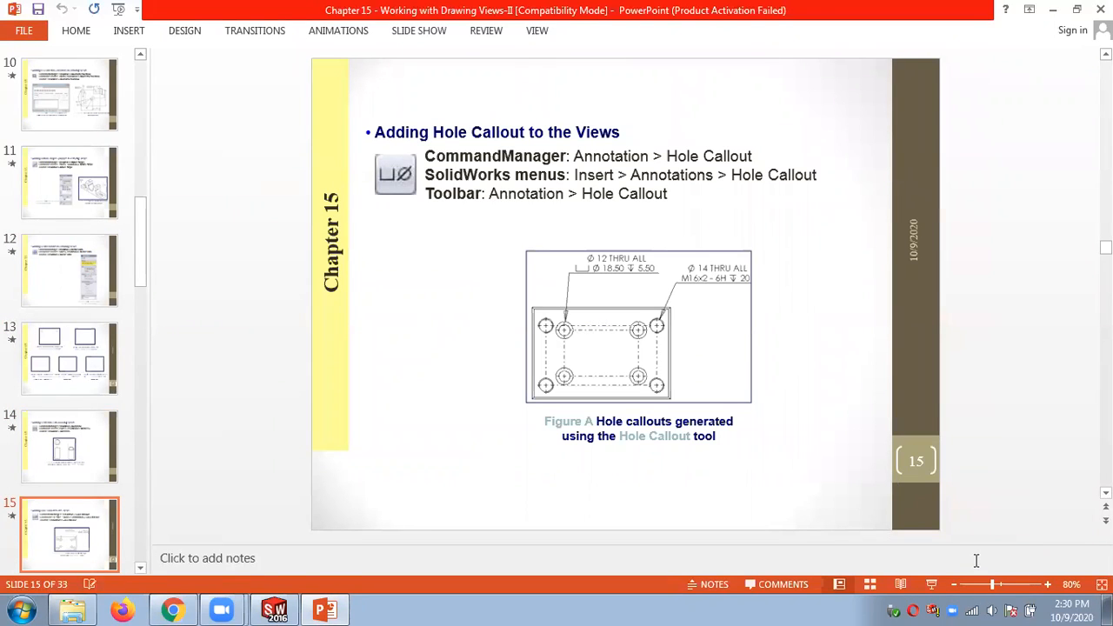
click(1049, 585)
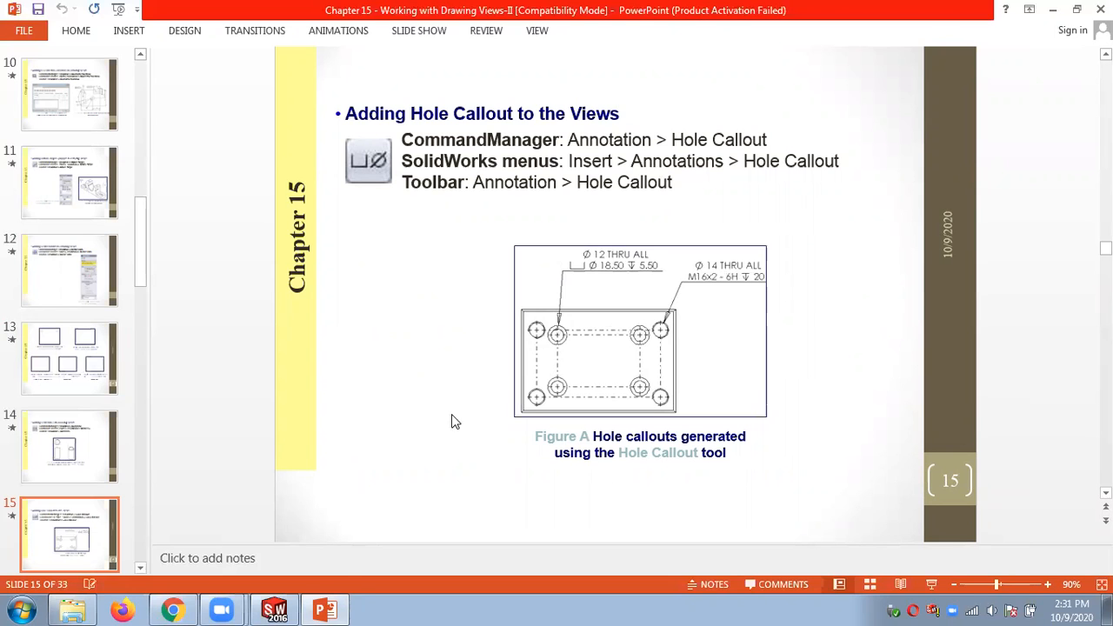
Switch to the SOLIDWORKS drawing and locate the M16x2.0 Tapped Hole1 feature in the part tree of Drawing View5.
click(277, 609)
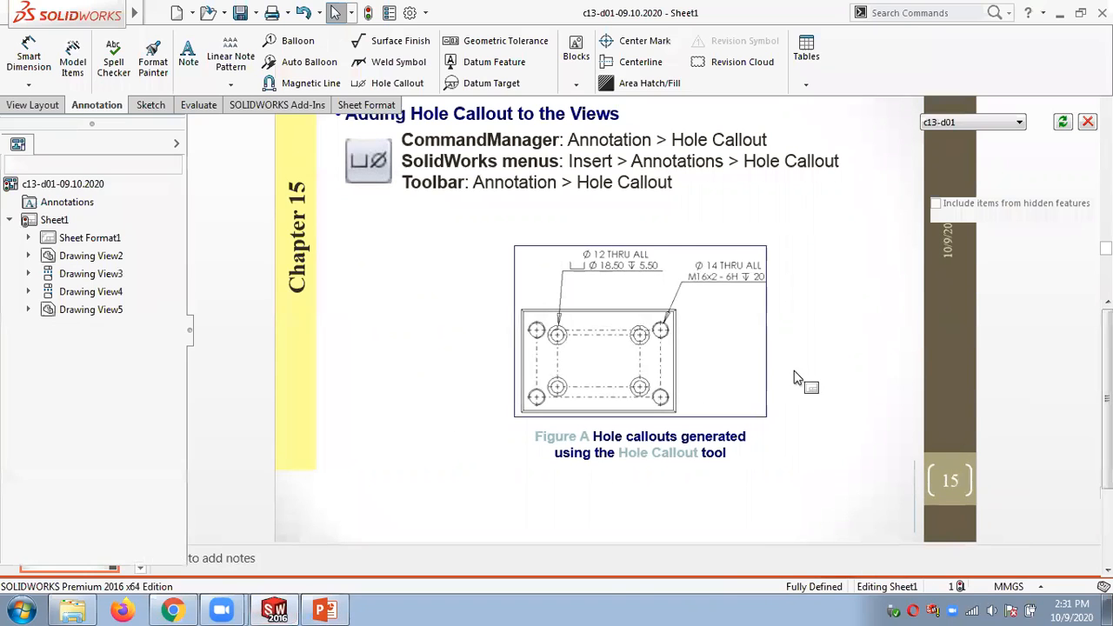
scroll(547, 322, up, 3)
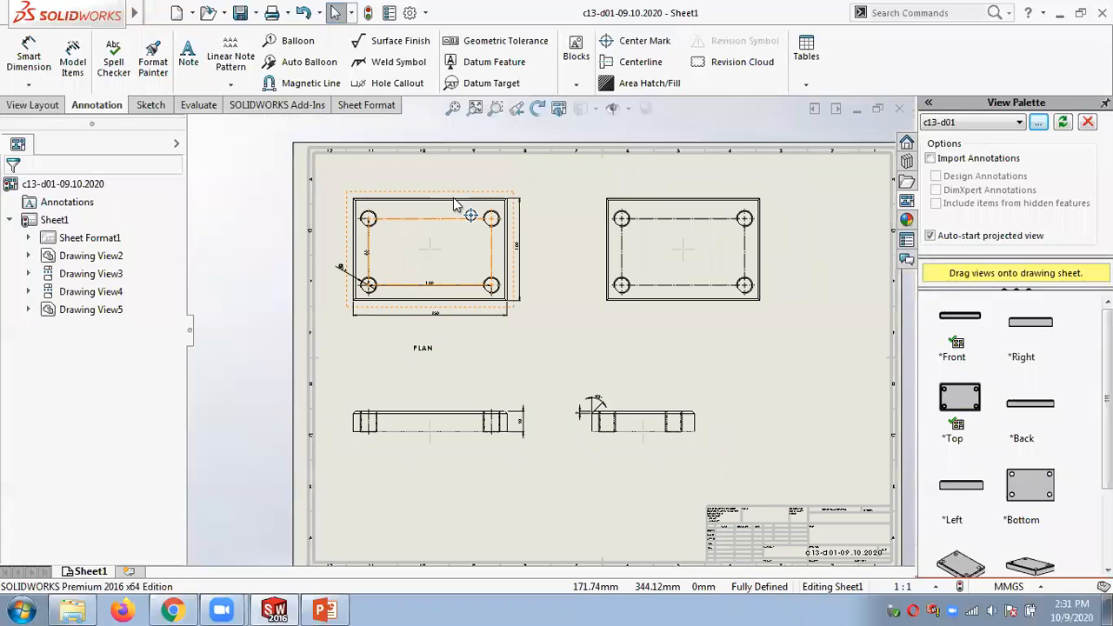
scroll(487, 252, down, 2)
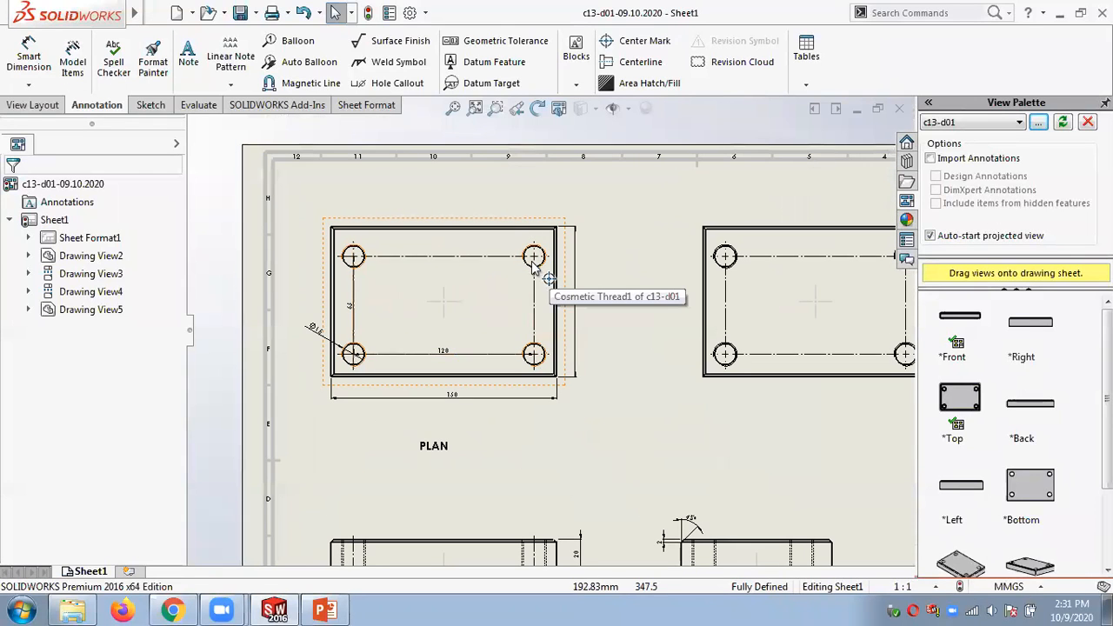
click(27, 311)
click(47, 327)
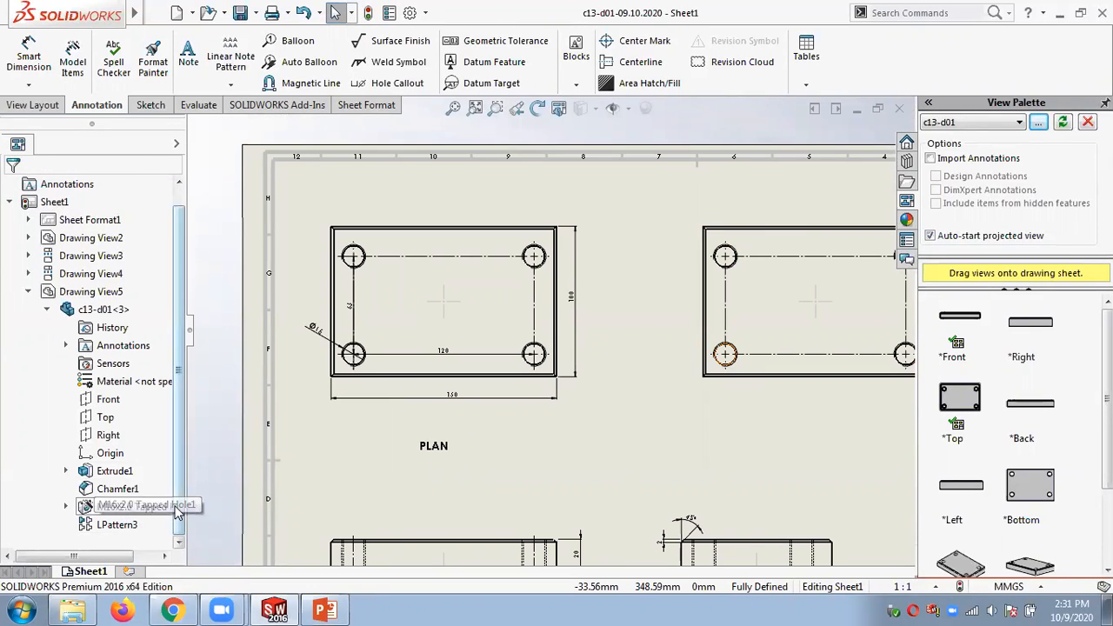
click(123, 511)
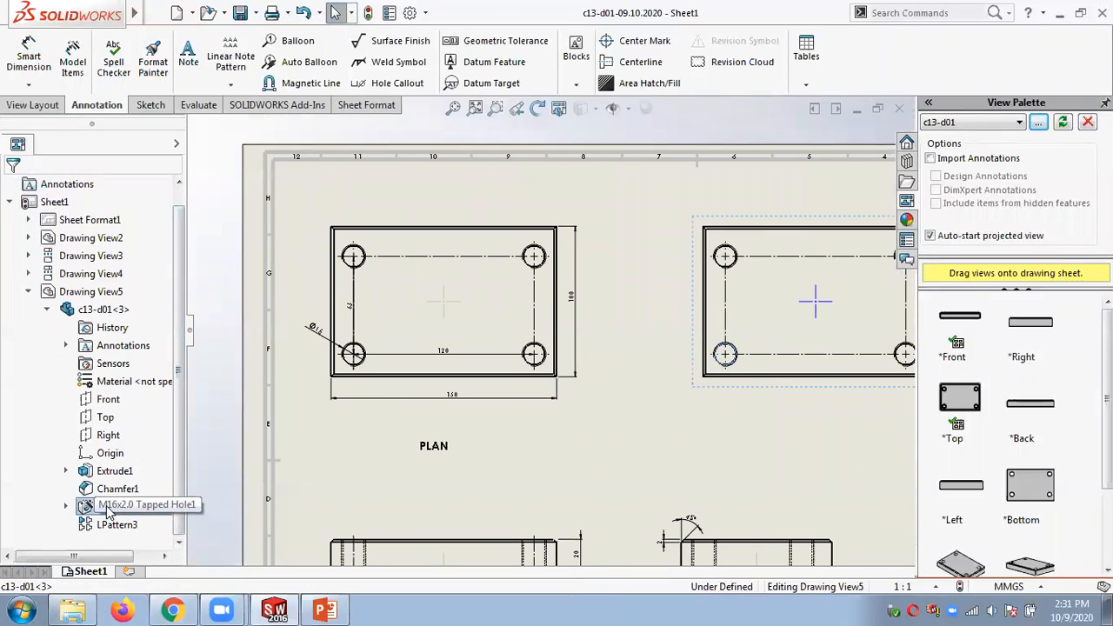
click(219, 311)
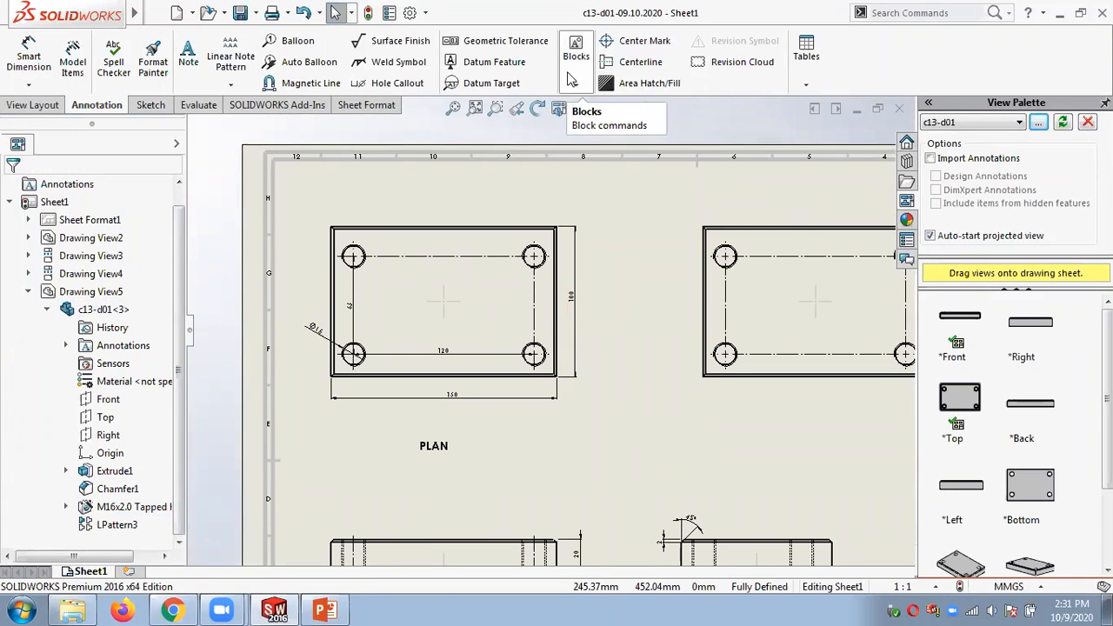
Add a hole callout to the upper-right hole of the plan view, placing its text above and right of the plate.
click(393, 87)
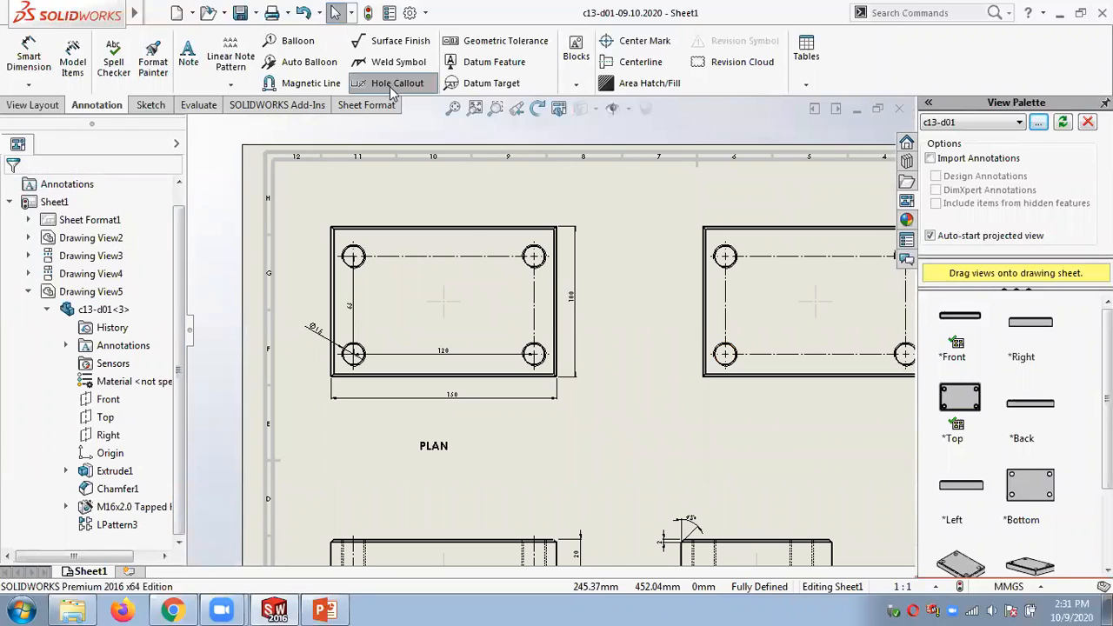
click(546, 253)
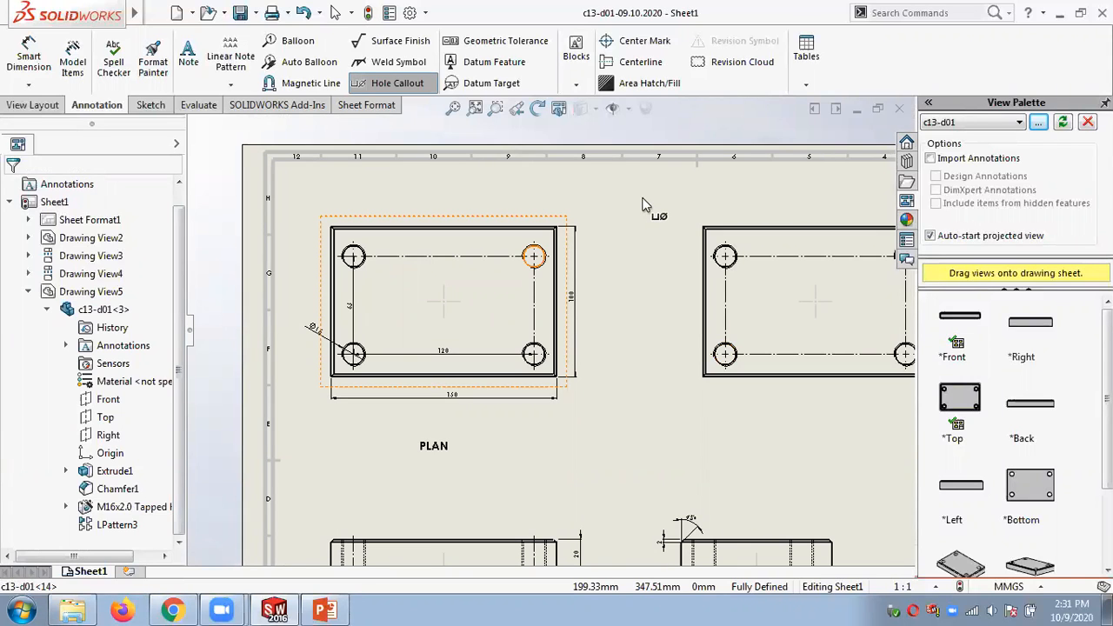
click(614, 203)
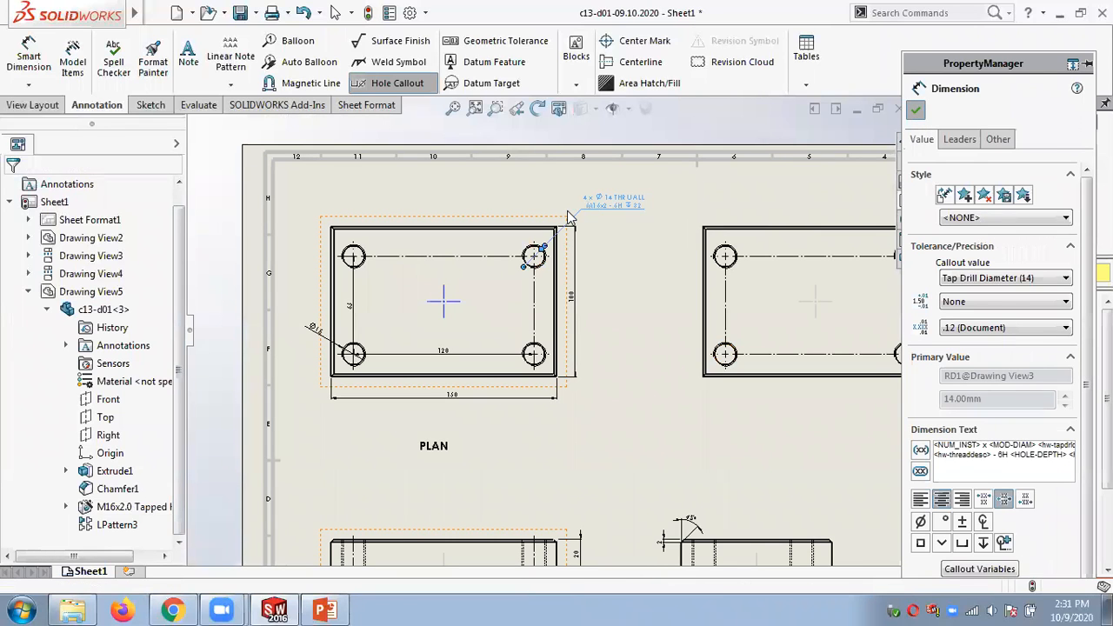
scroll(568, 215, down, 3)
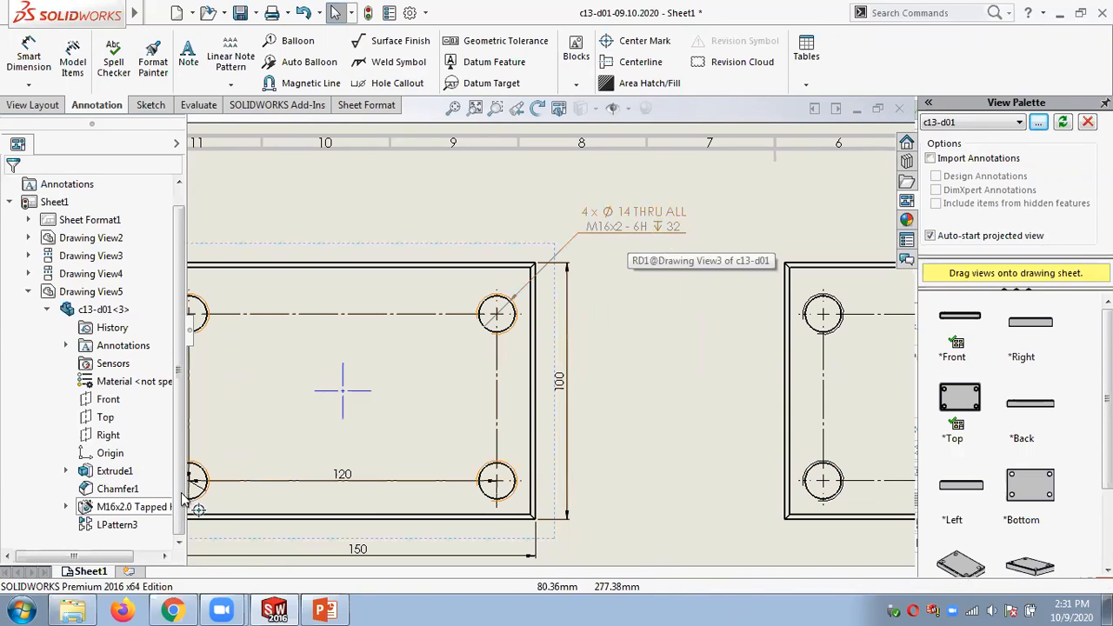
Check the tapped hole feature's available commands and open the c13-d01 part in position from Drawing View5.
right_click(136, 513)
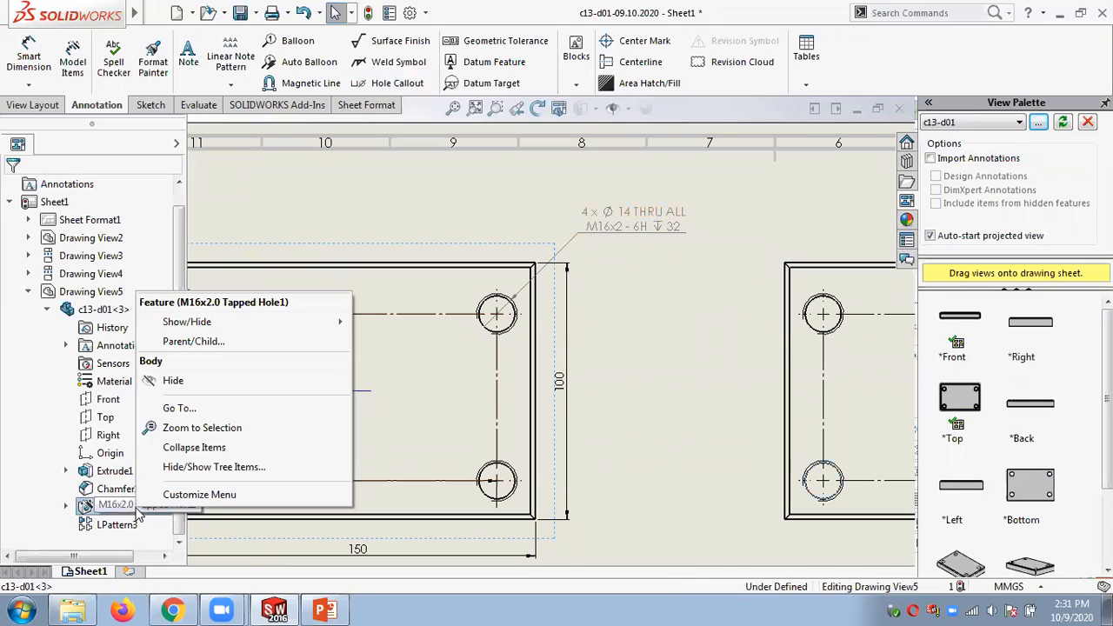
click(68, 511)
click(68, 511)
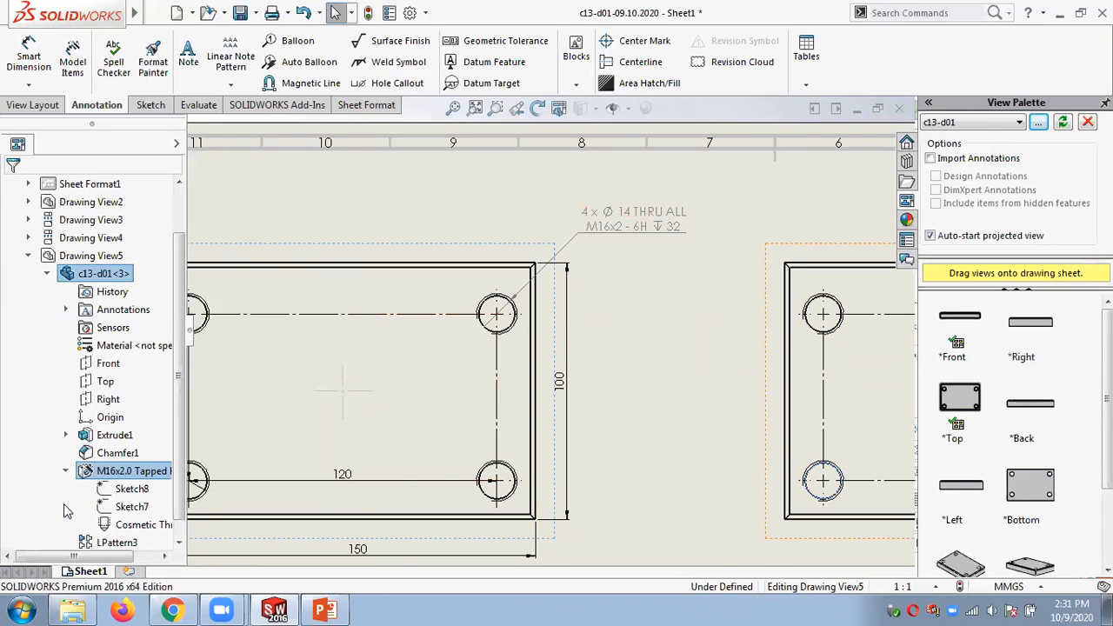
right_click(131, 470)
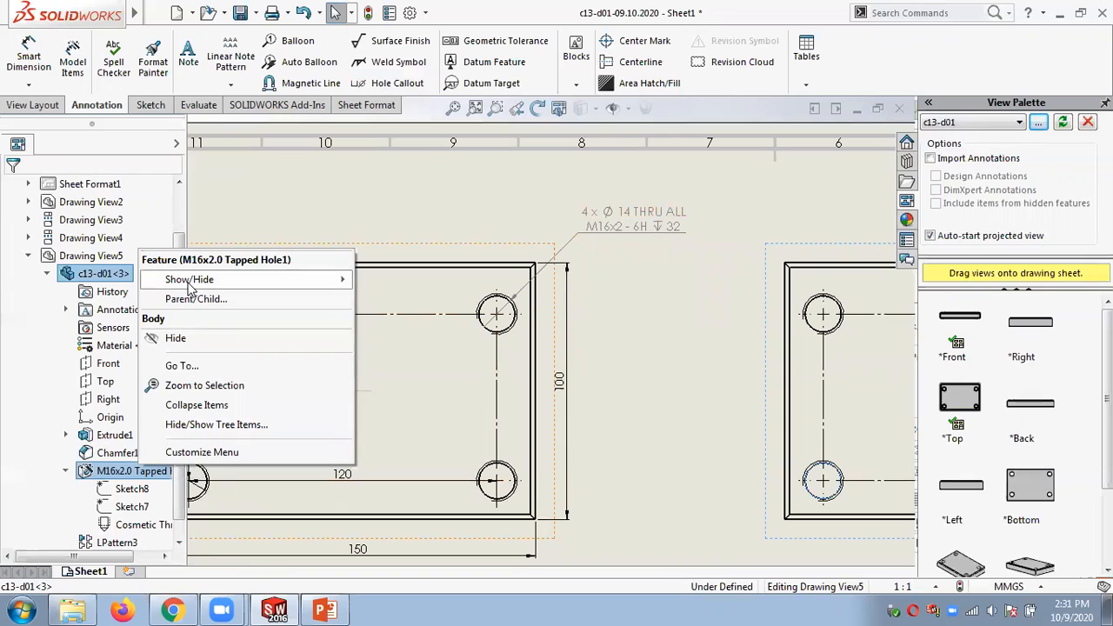
mouse_move(189, 280)
right_click(83, 277)
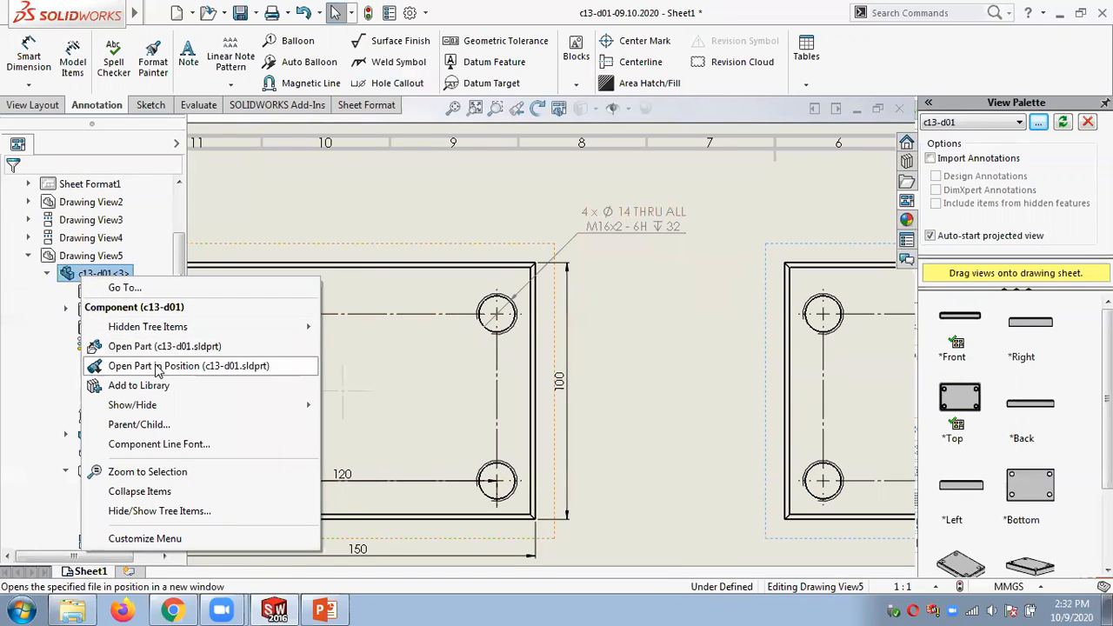
click(157, 369)
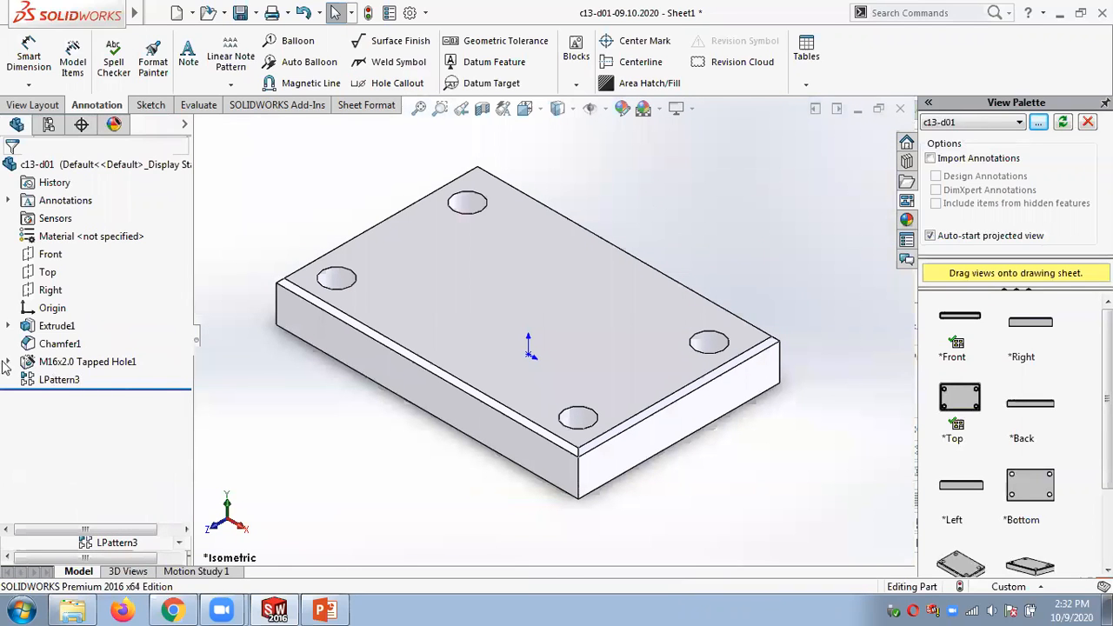
Open the M16x2.0 Tapped Hole1 feature for editing and examine its end condition and thread depth settings.
right_click(82, 363)
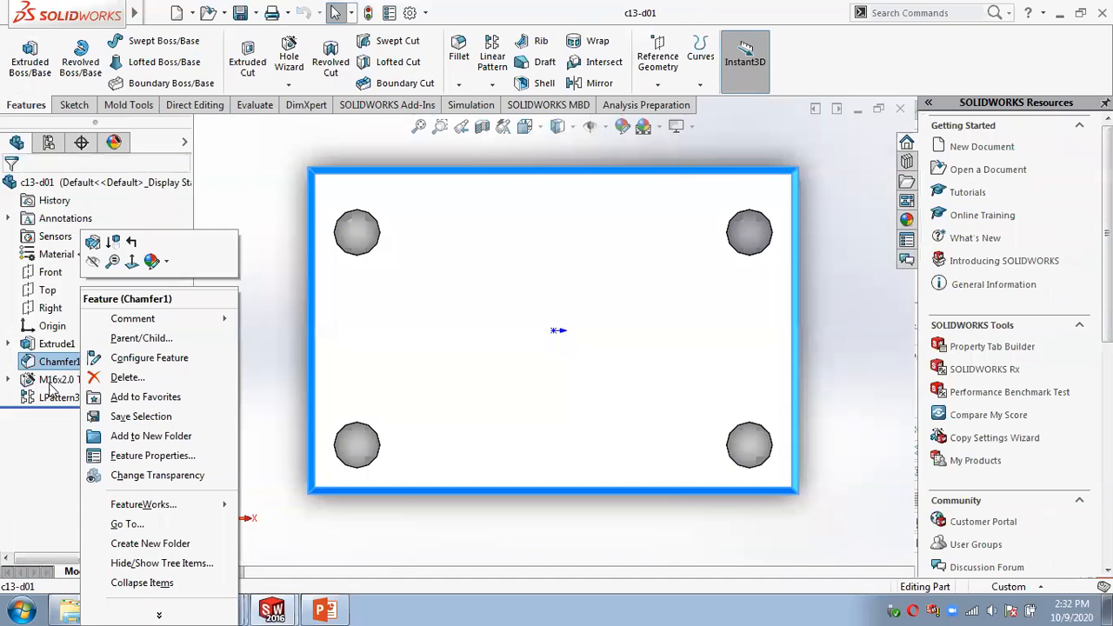
right_click(52, 383)
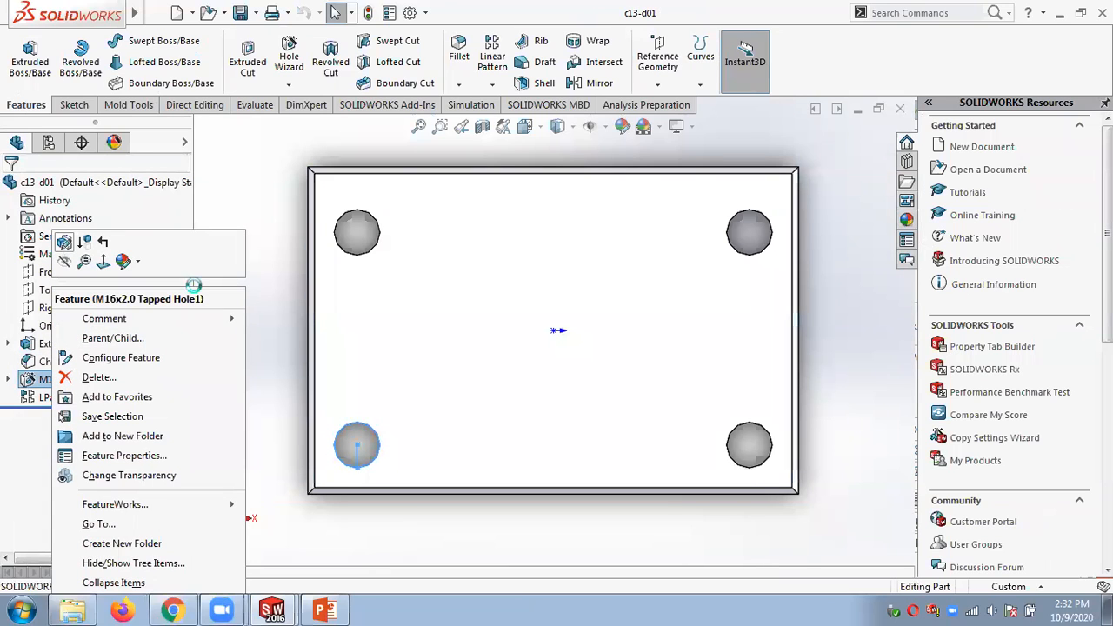
key(Escape)
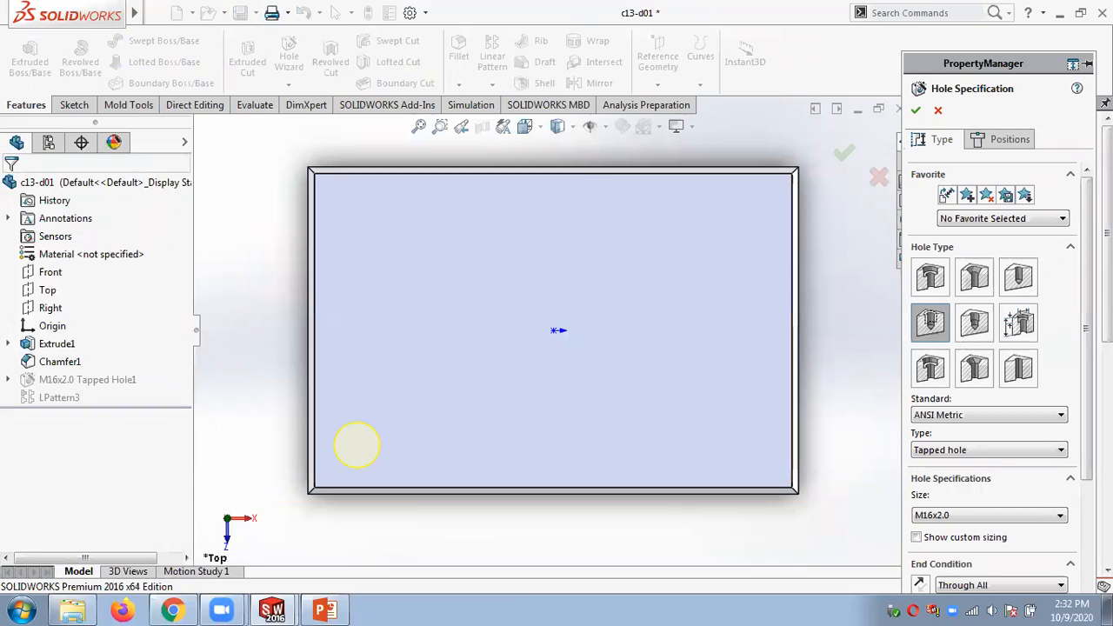
scroll(952, 342, down, 3)
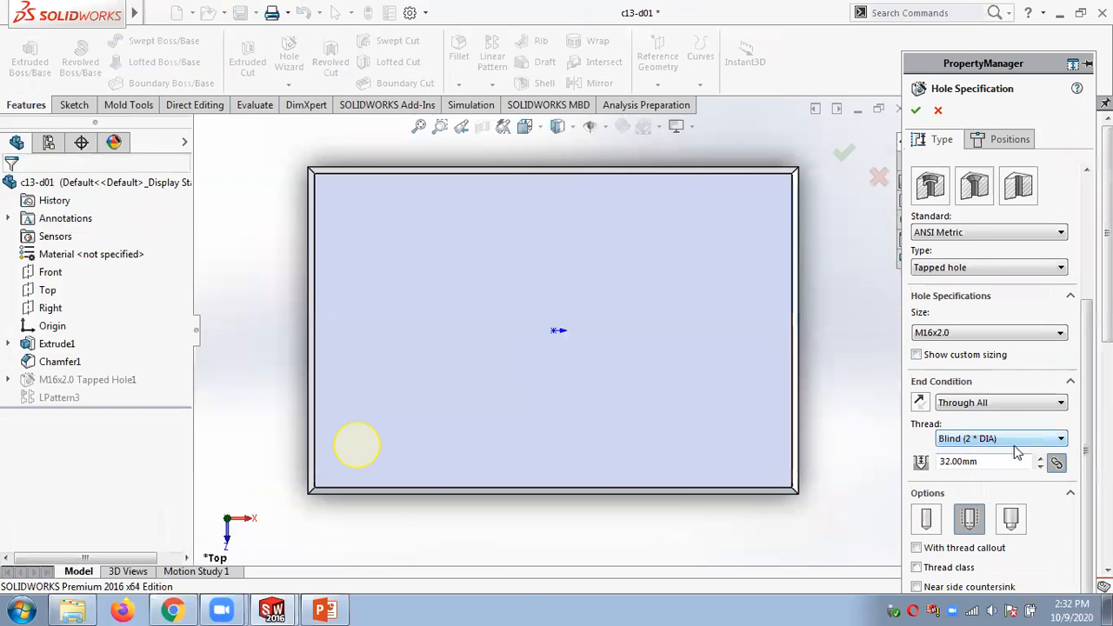
click(981, 463)
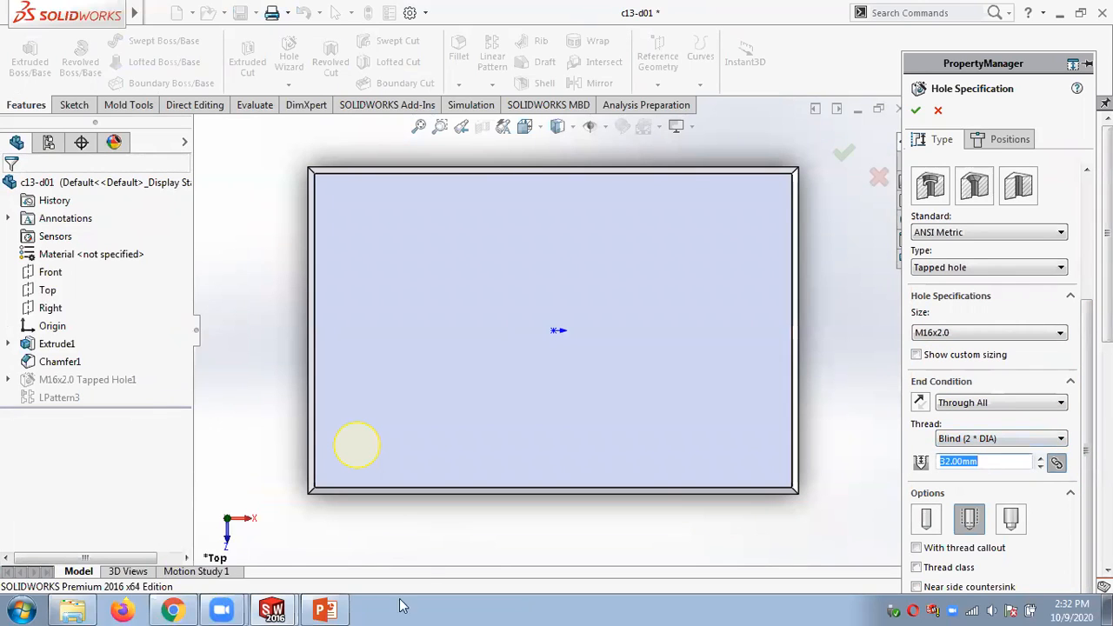
Accept the hole specification and close the c13-d01 part without saving to return to the drawing.
mouse_move(278, 608)
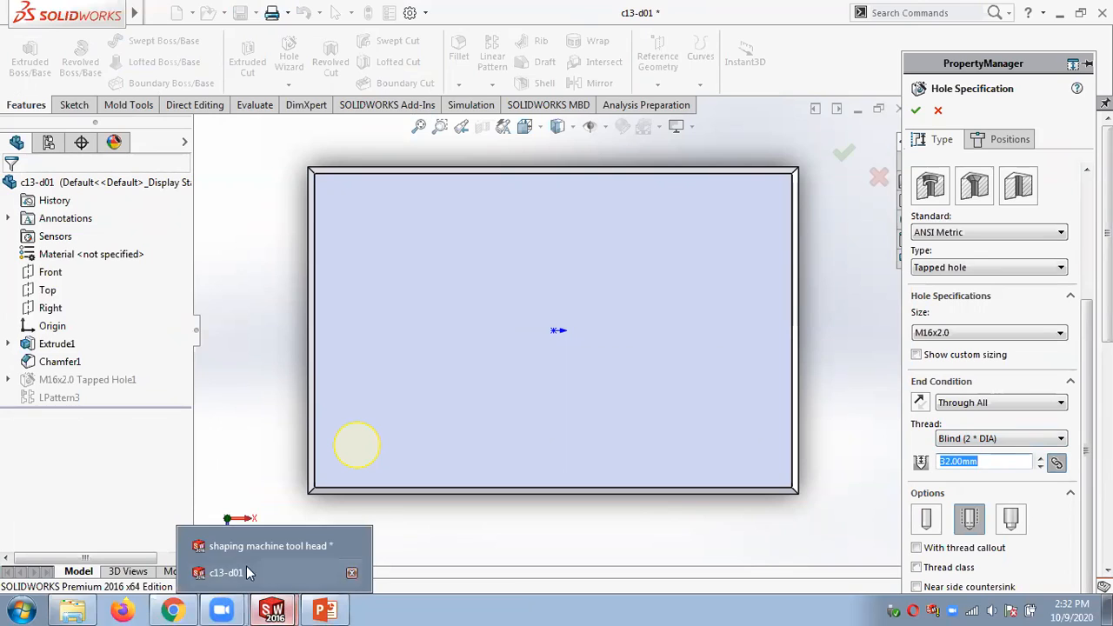
click(244, 546)
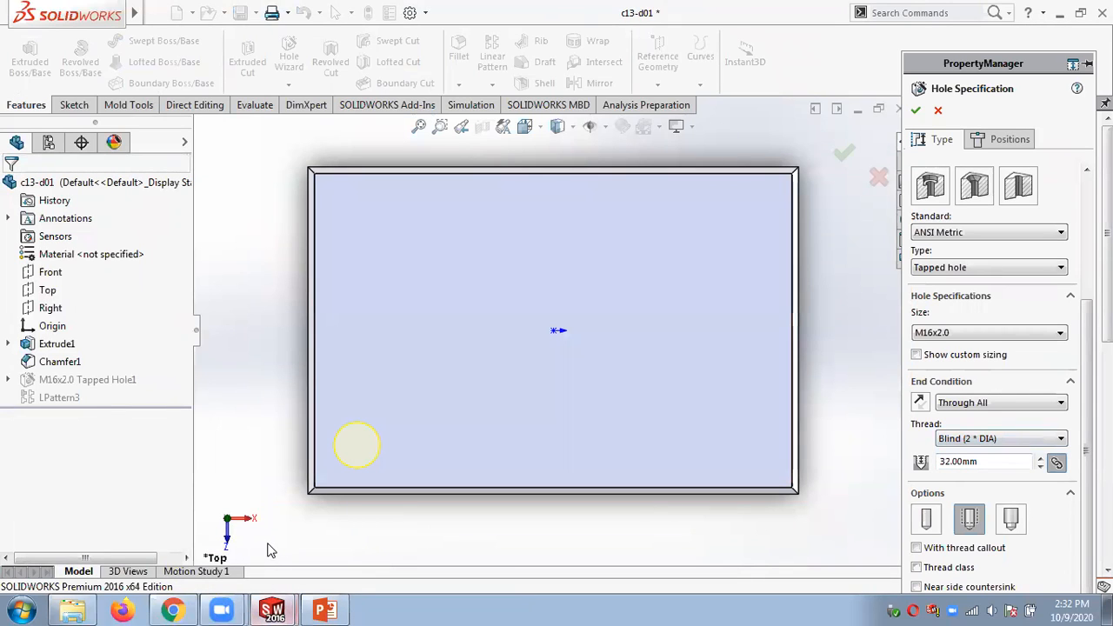
click(275, 610)
click(240, 573)
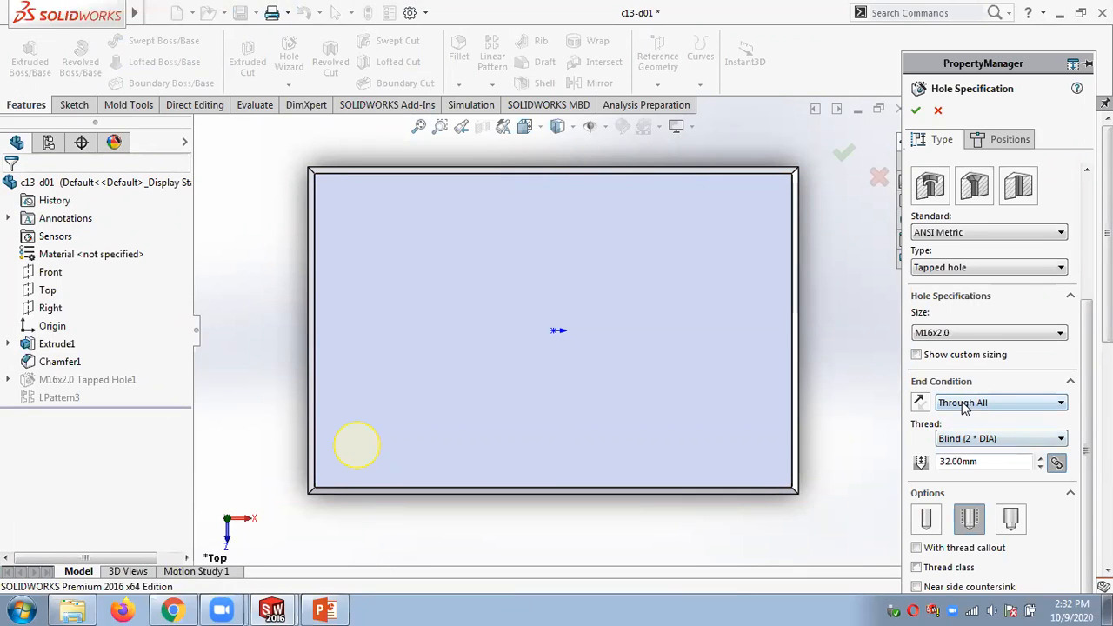
click(916, 109)
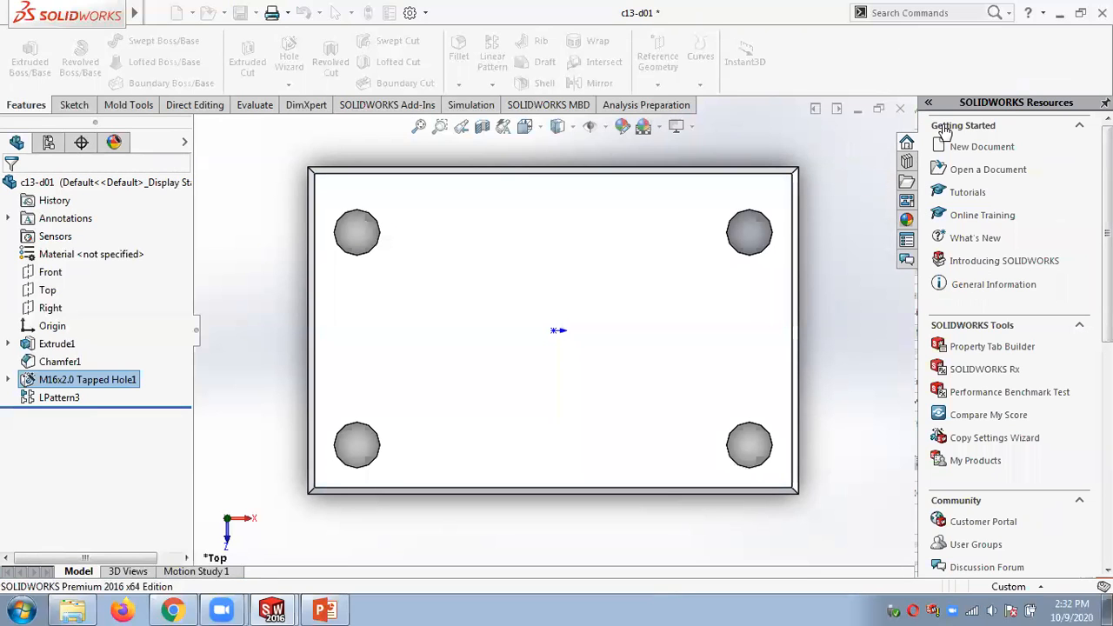
click(901, 110)
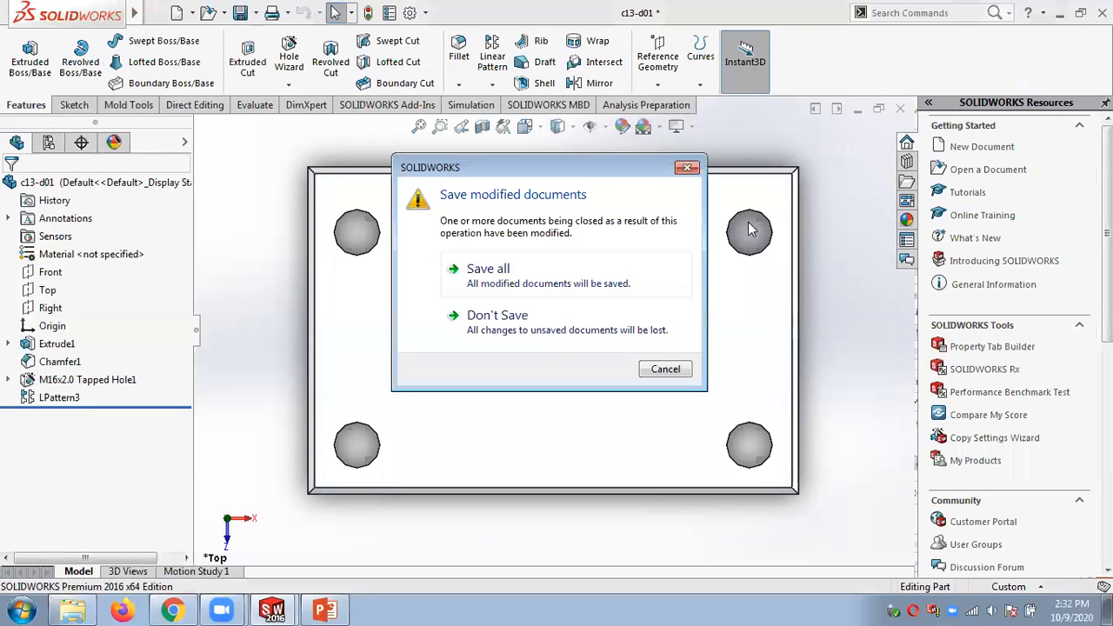
click(556, 337)
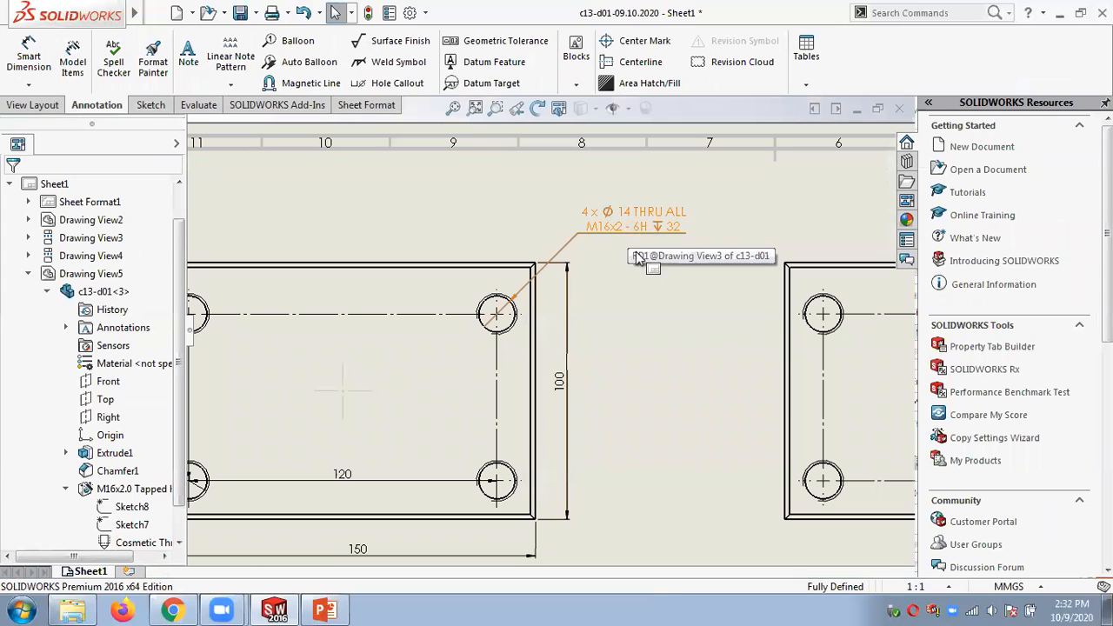
Examine the hole callout on the plan view's upper-right hole and delete it.
scroll(632, 338, down, 3)
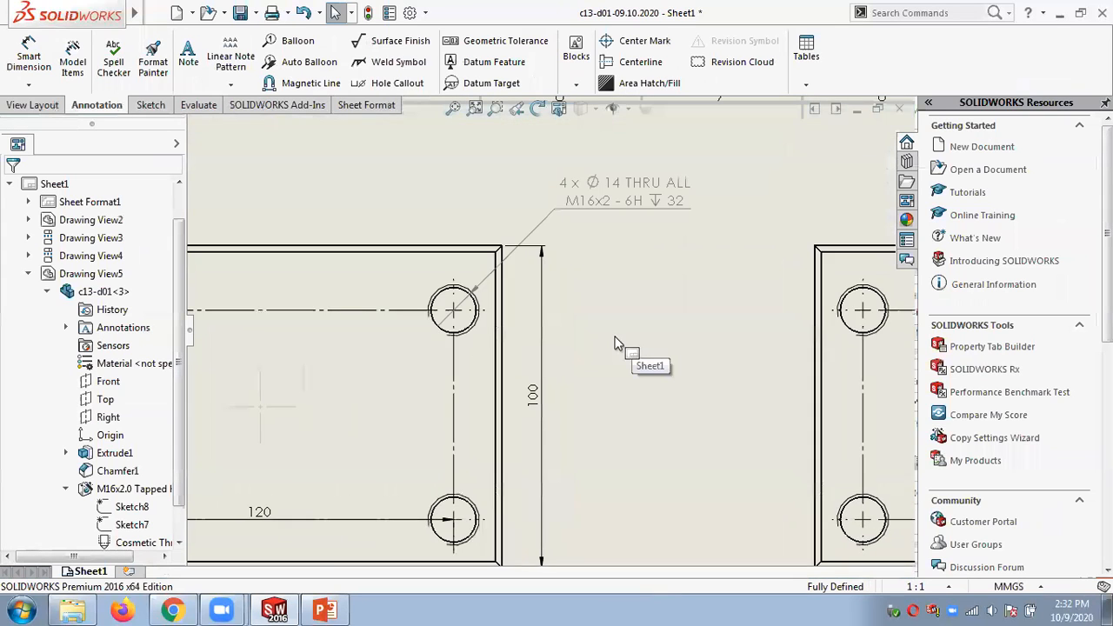
scroll(432, 363, up, 1)
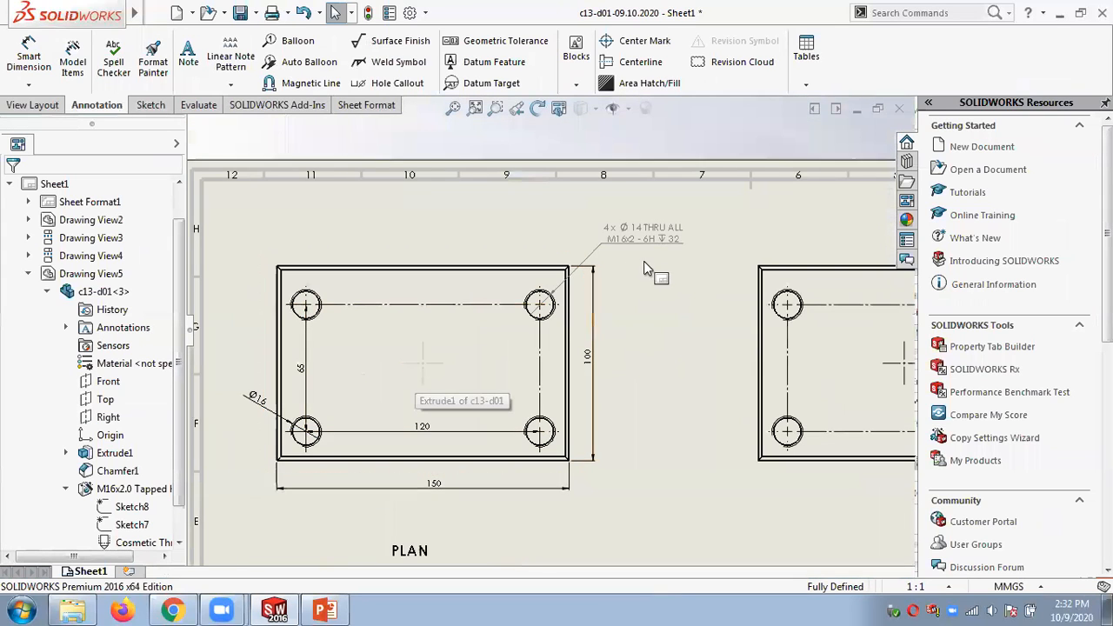
click(648, 253)
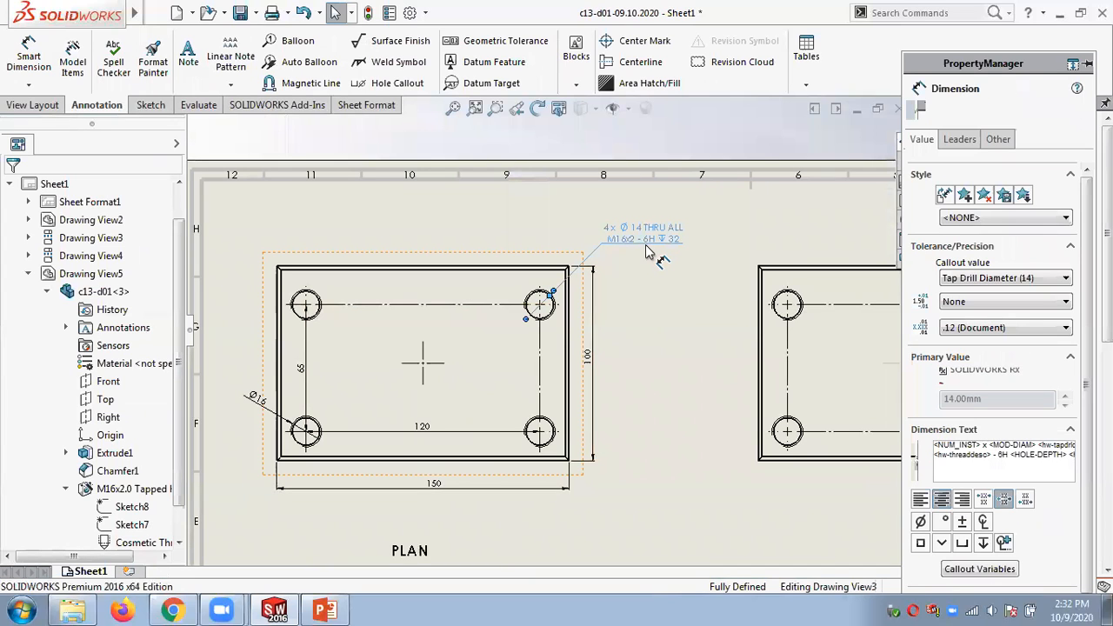
key(Delete)
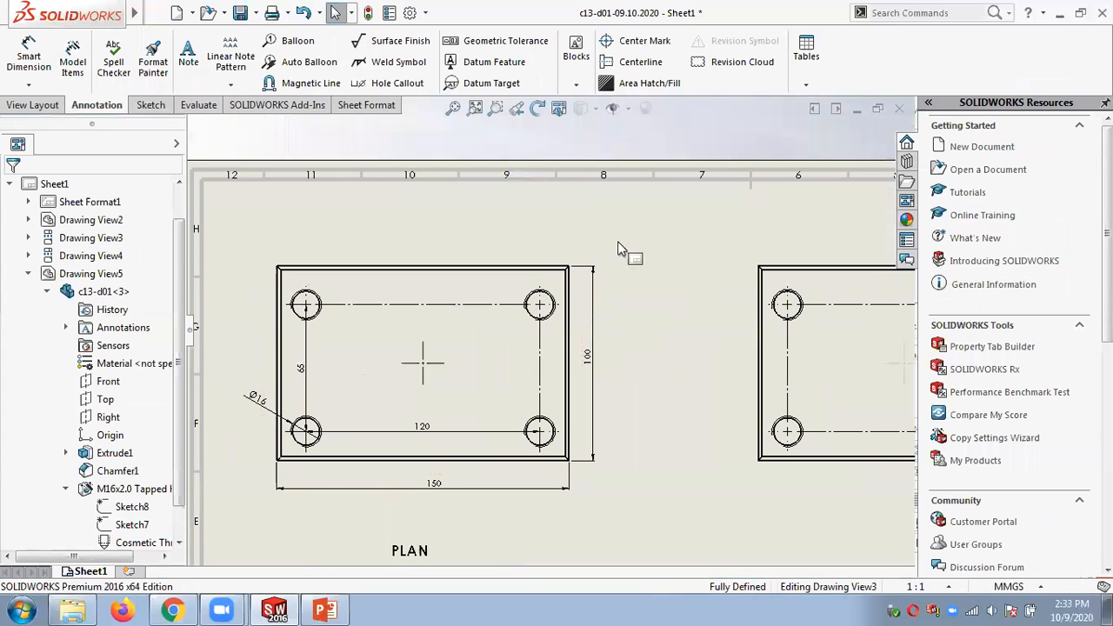
Add a new hole callout to the plan view's upper-right hole with its text above the plate, and save the drawing and its modified part.
click(397, 83)
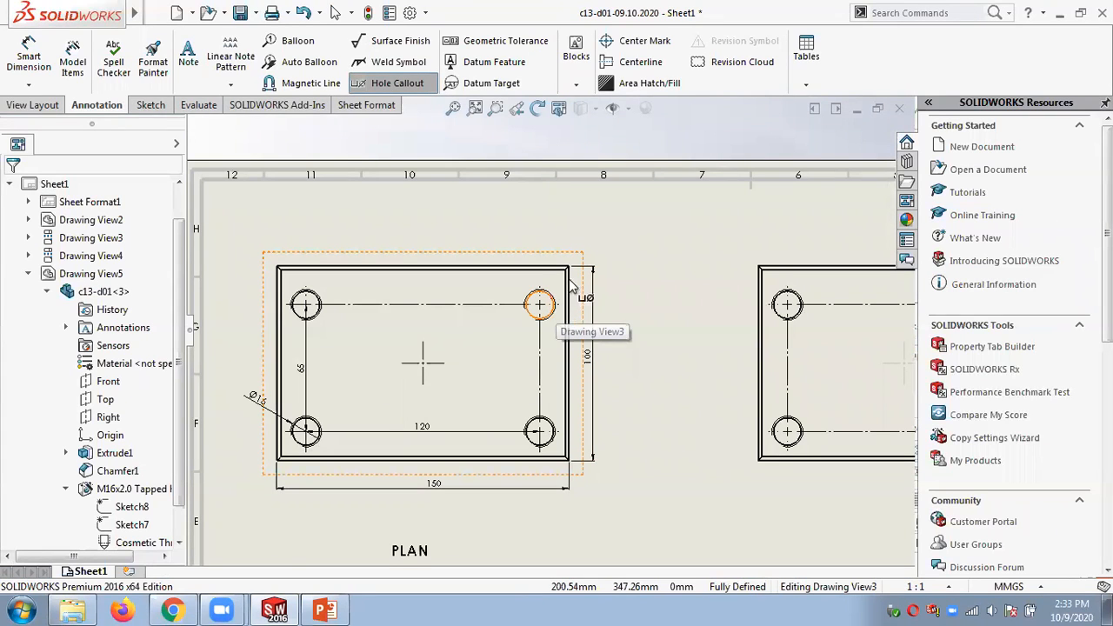
click(552, 303)
click(622, 248)
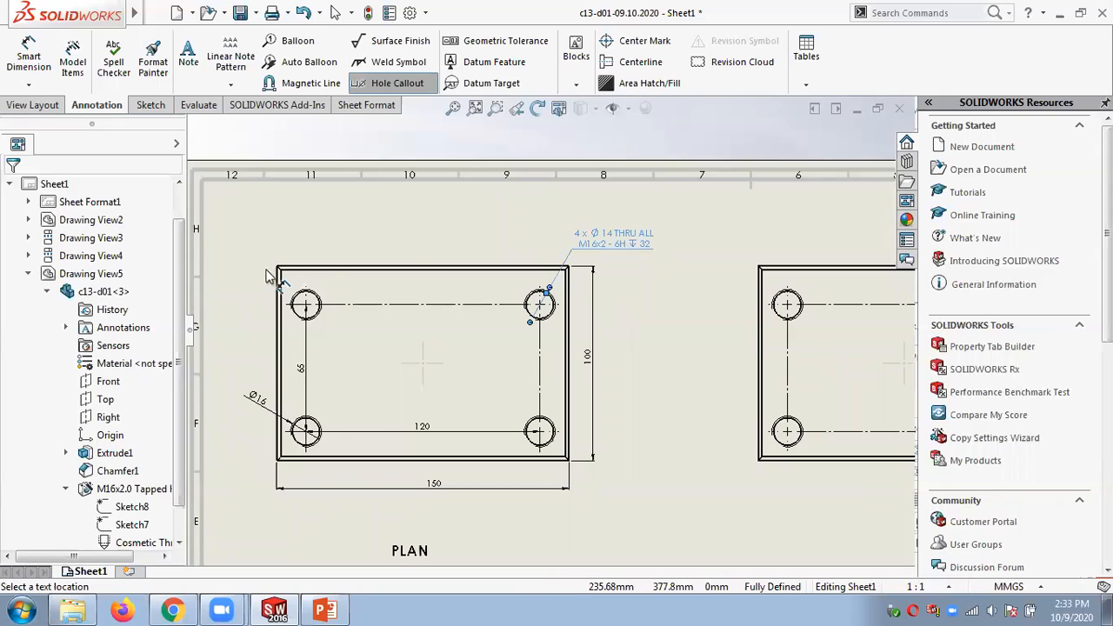
click(587, 242)
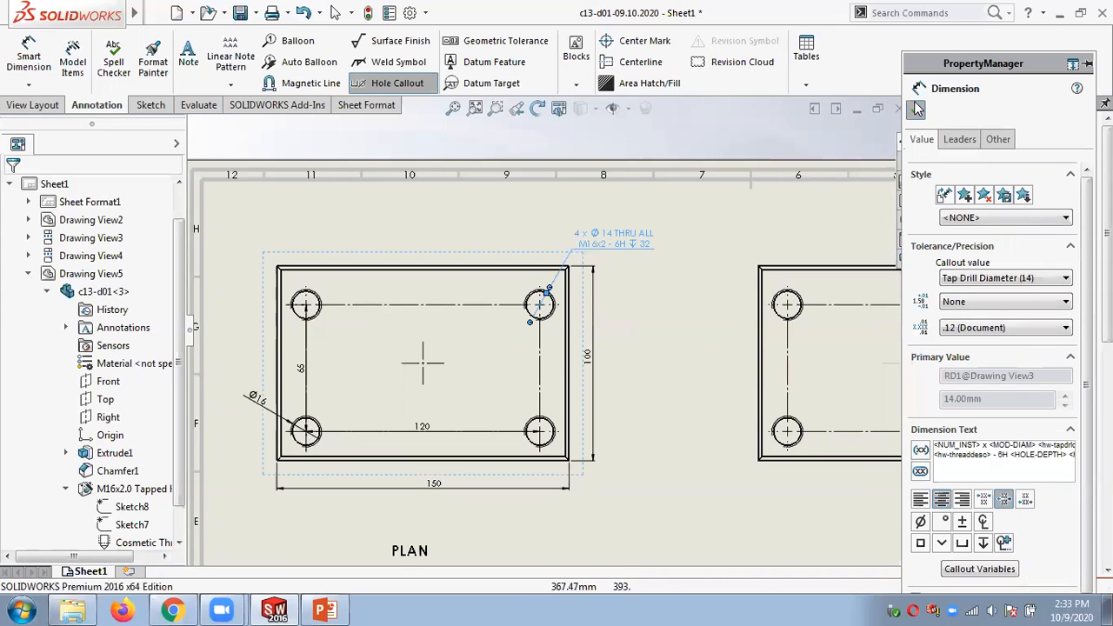
click(735, 224)
key(Escape)
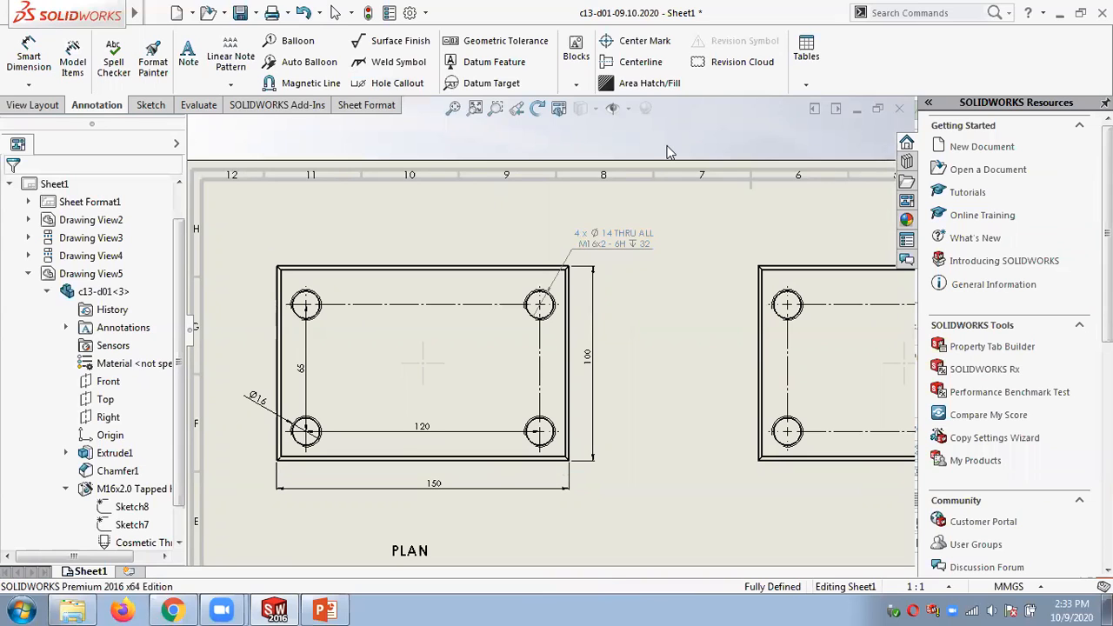
click(240, 12)
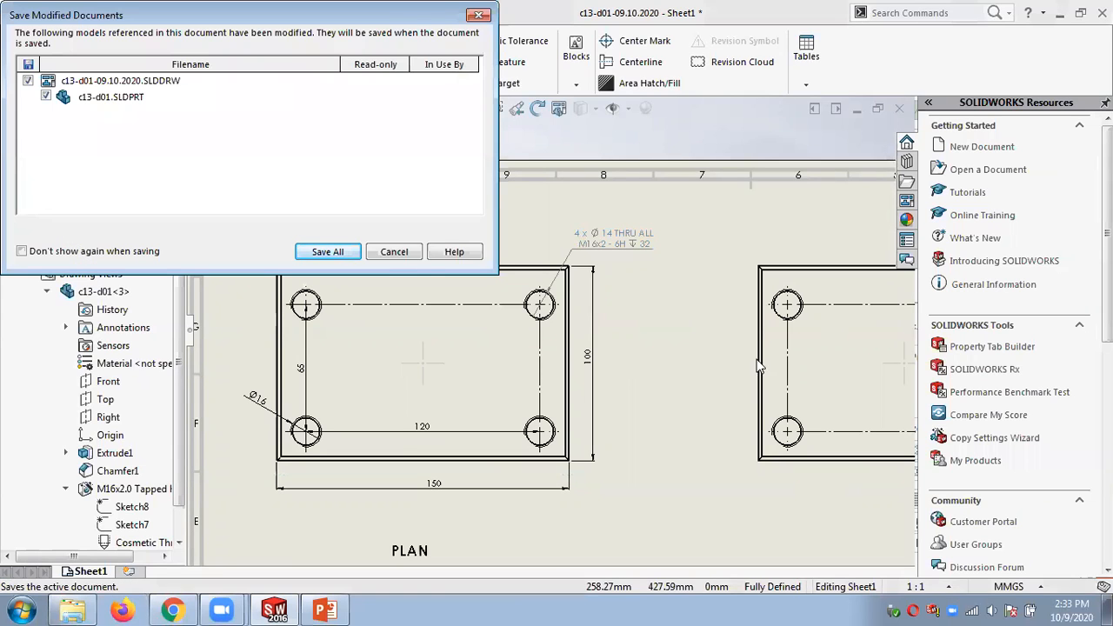
click(327, 251)
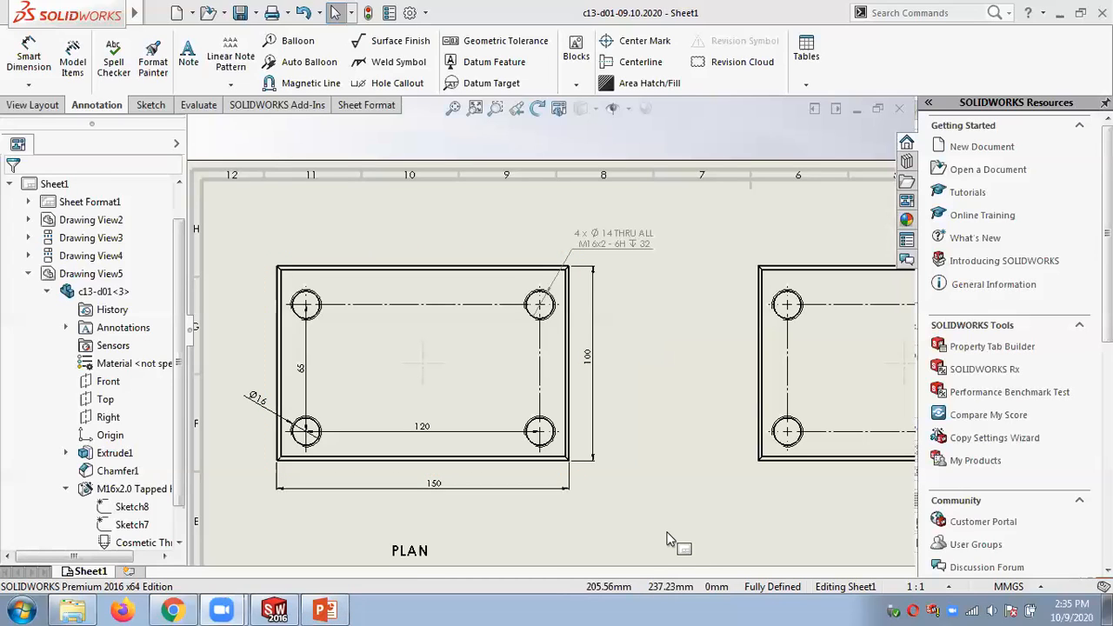
Switch to the Chapter 15 PowerPoint presentation and review the hole callout slide.
click(326, 610)
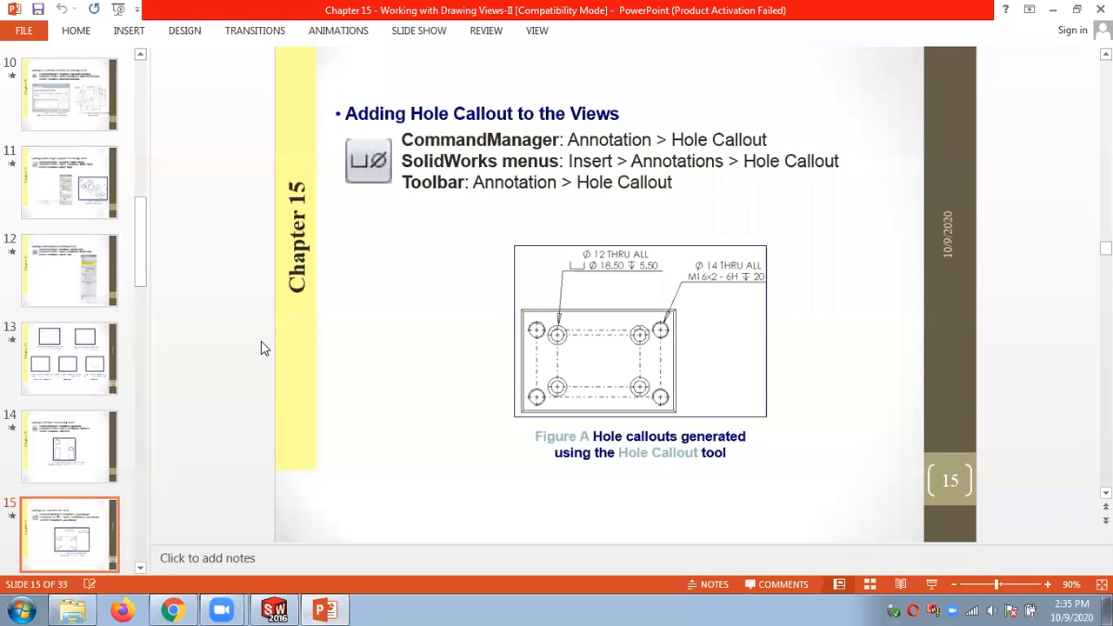
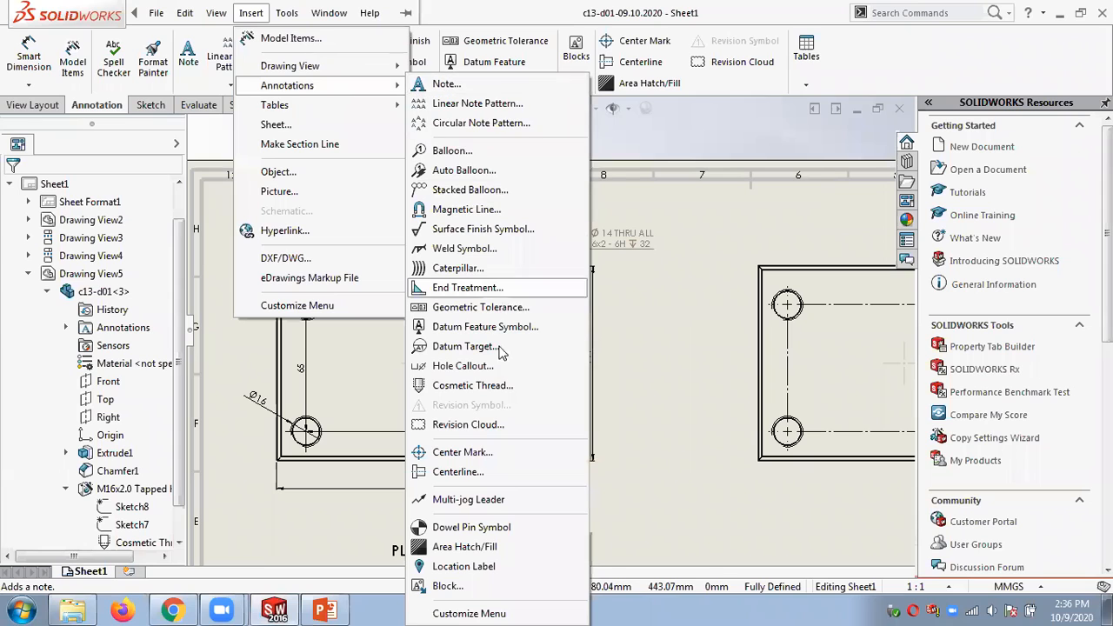
Draw a multi-jog leader between the upper-left and lower-left holes of Drawing View5, with its jog point outside the plate's left edge.
click(484, 501)
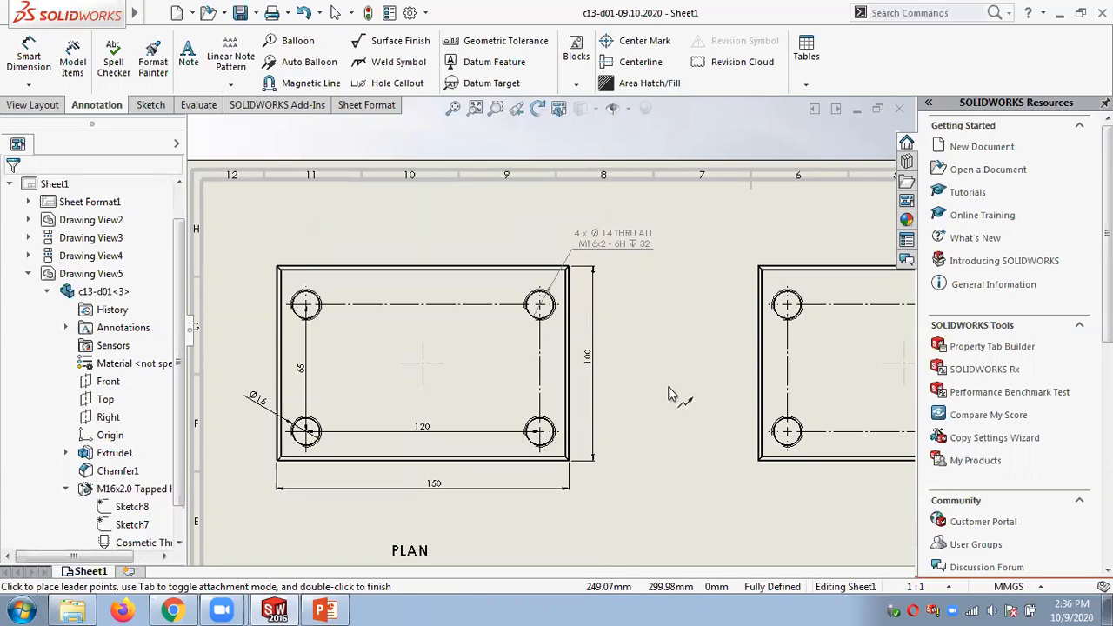
click(777, 318)
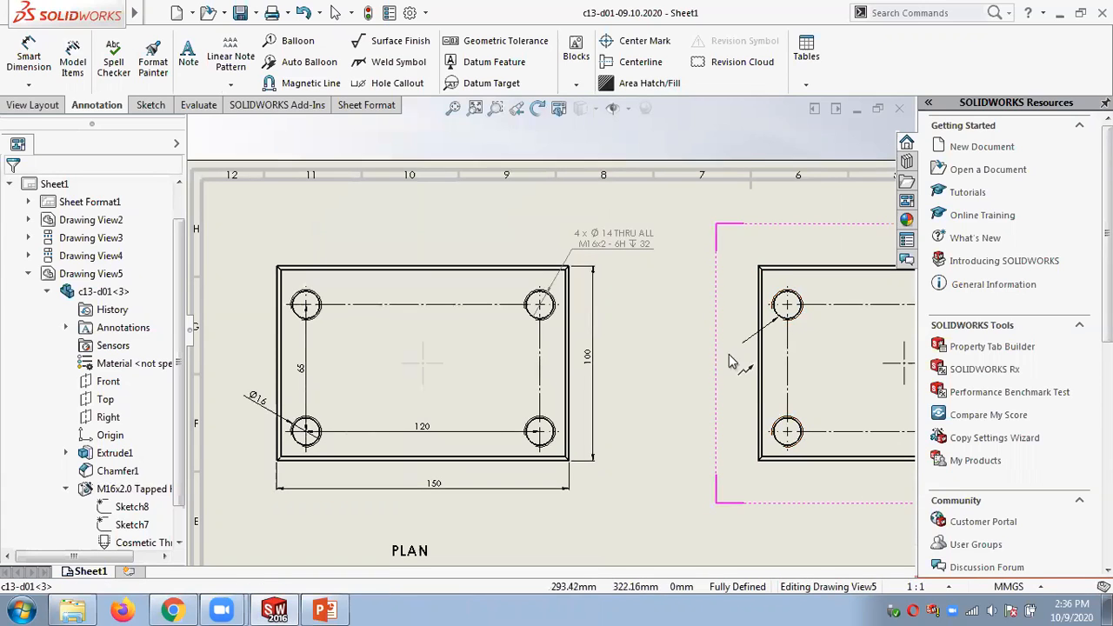
click(696, 384)
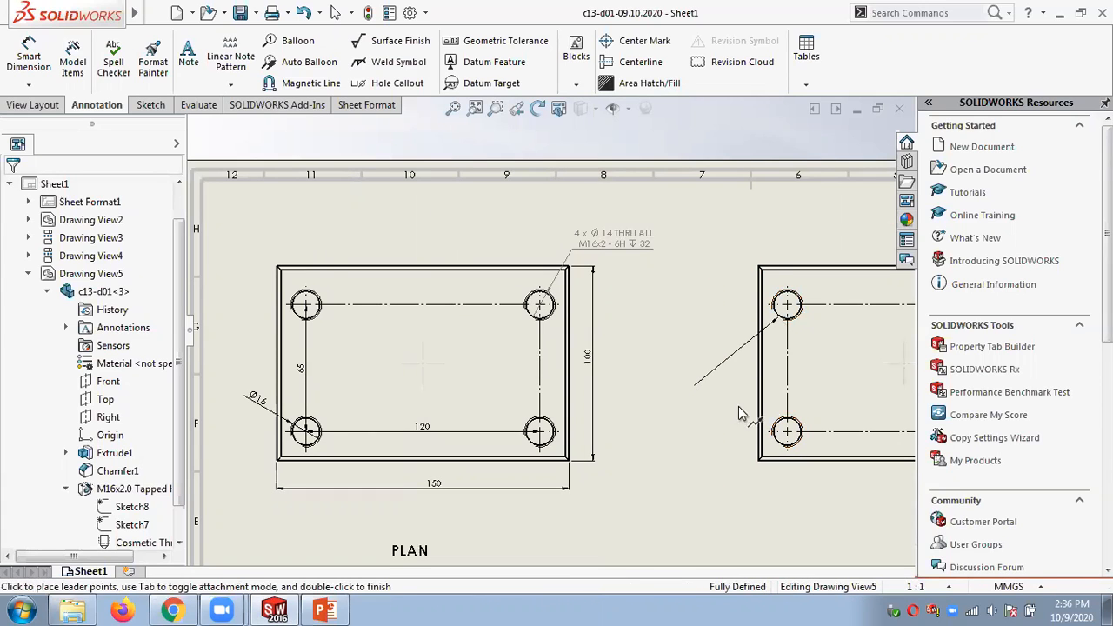
double_click(777, 438)
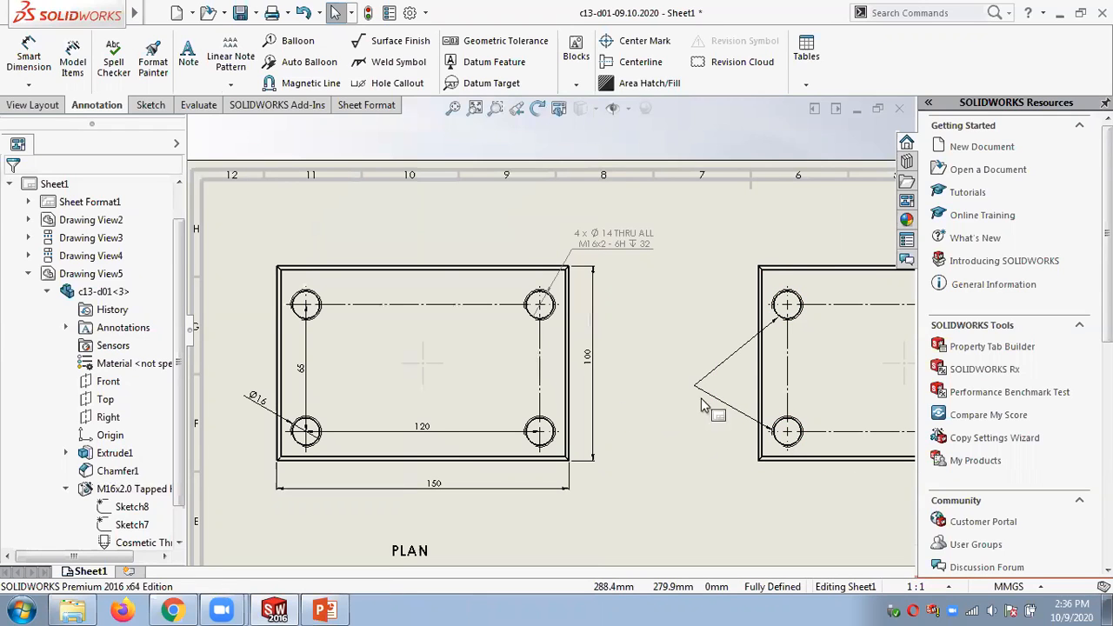
scroll(727, 409, down, 2)
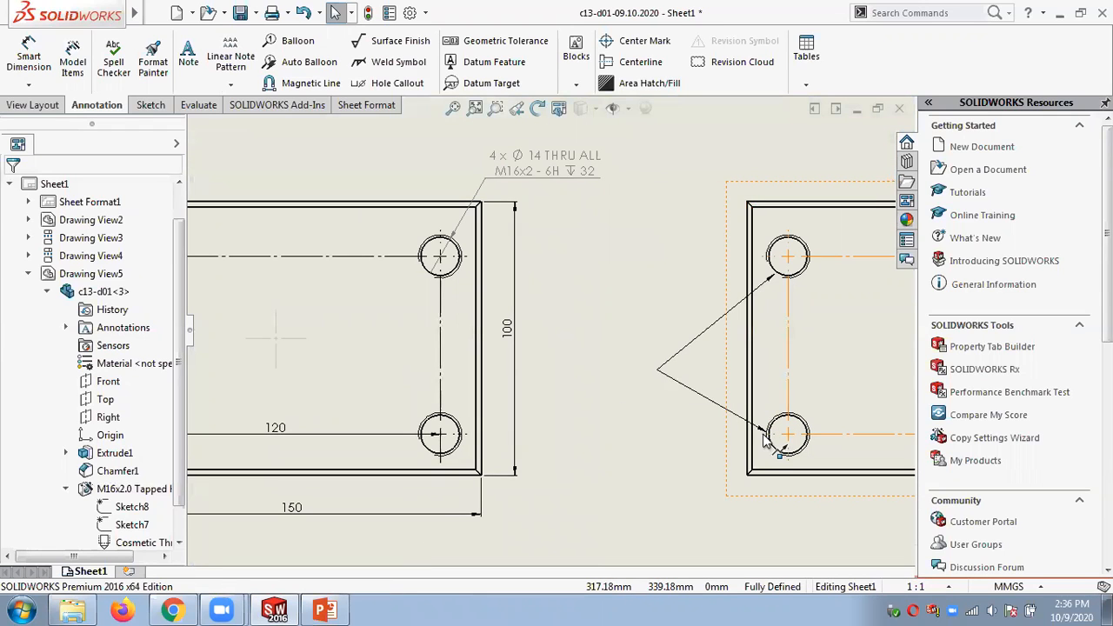
scroll(696, 282, up, 1)
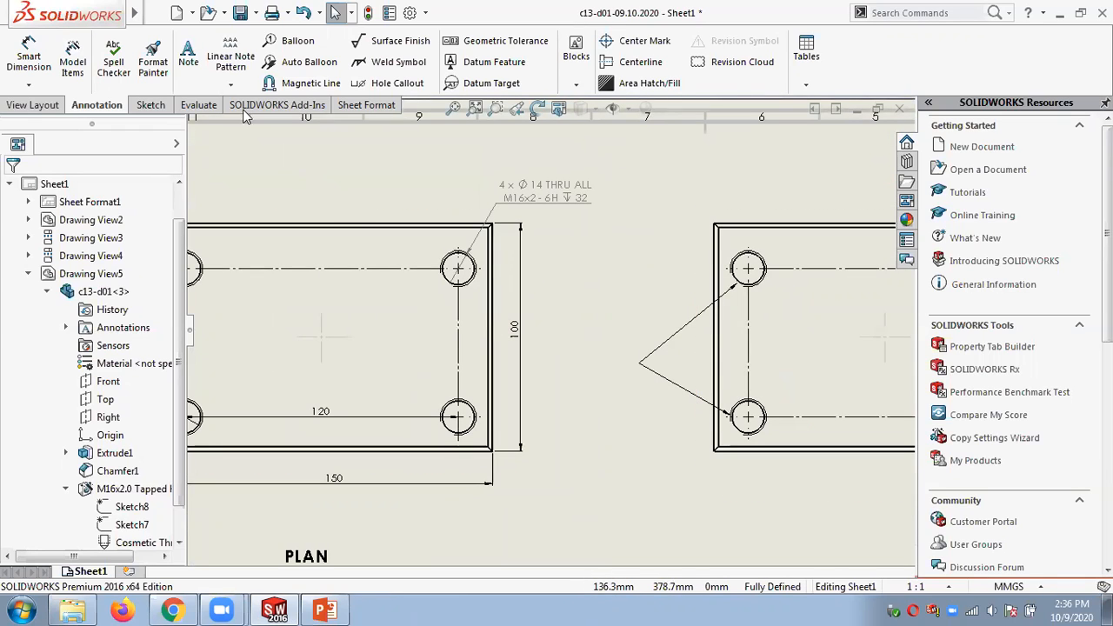
Draw a multi-jog leader between the upper-right and lower-right holes of the plan view, with its jog point outside the plate's right edge.
click(157, 14)
click(283, 19)
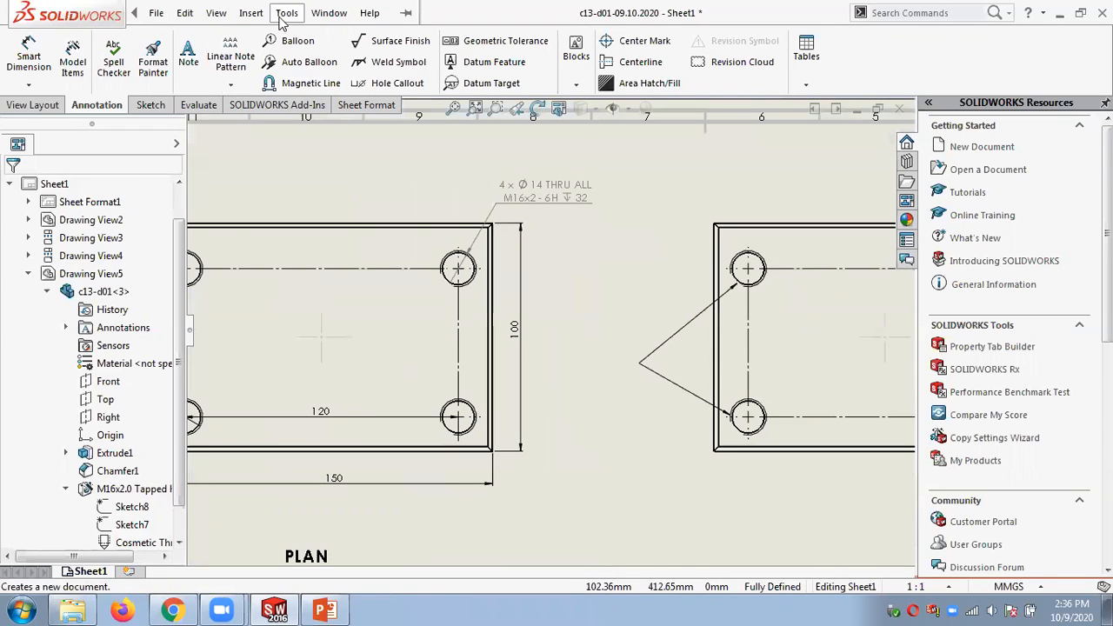
click(253, 16)
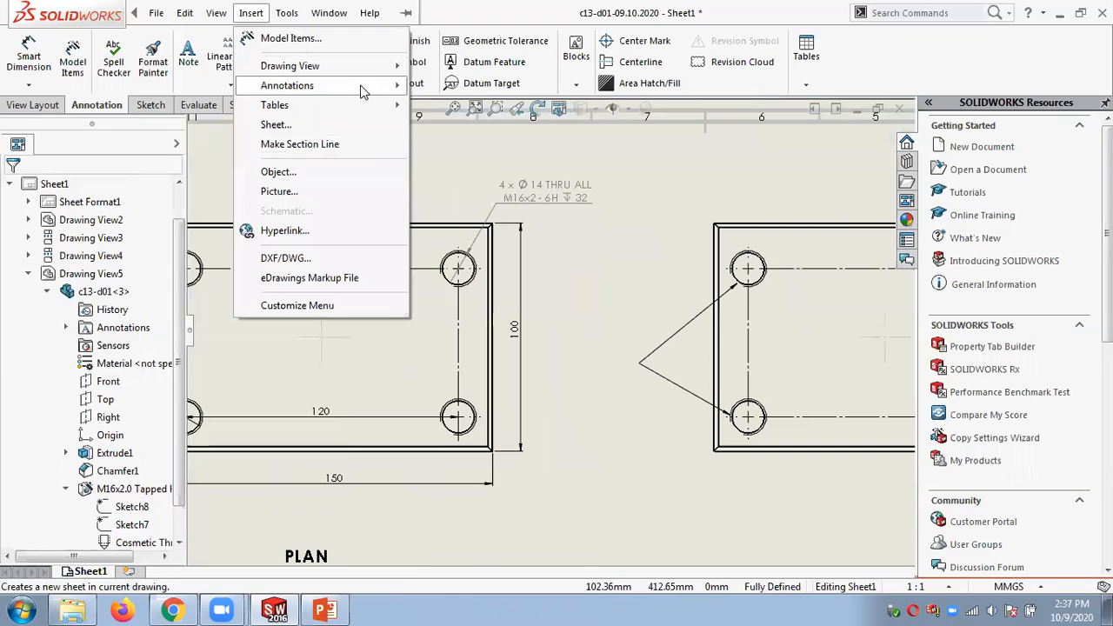
mouse_move(364, 90)
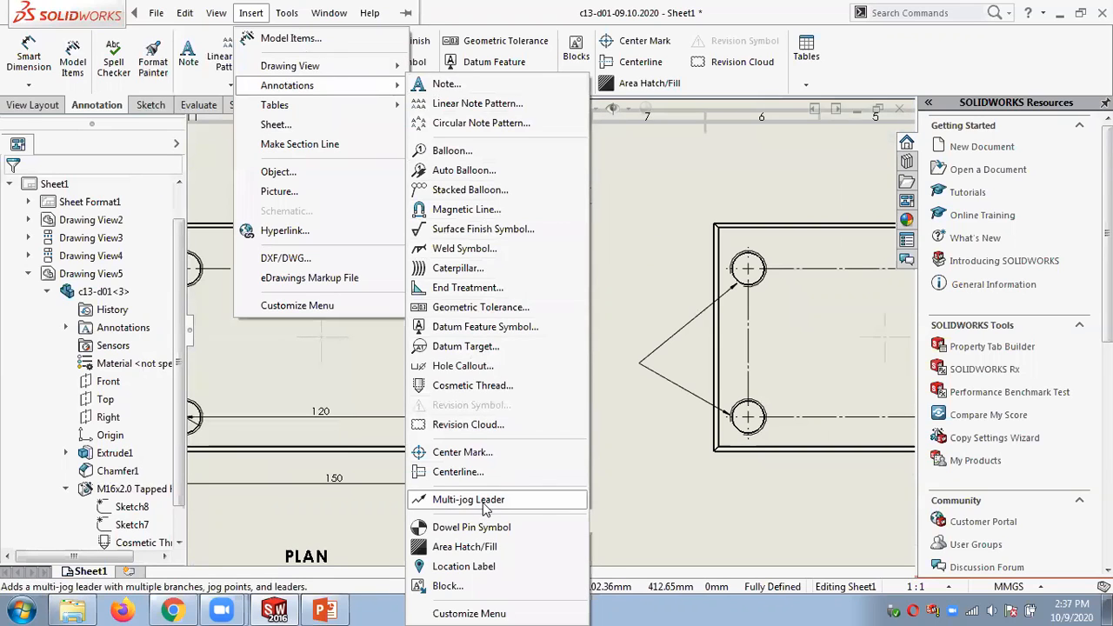
click(430, 499)
click(475, 285)
click(590, 355)
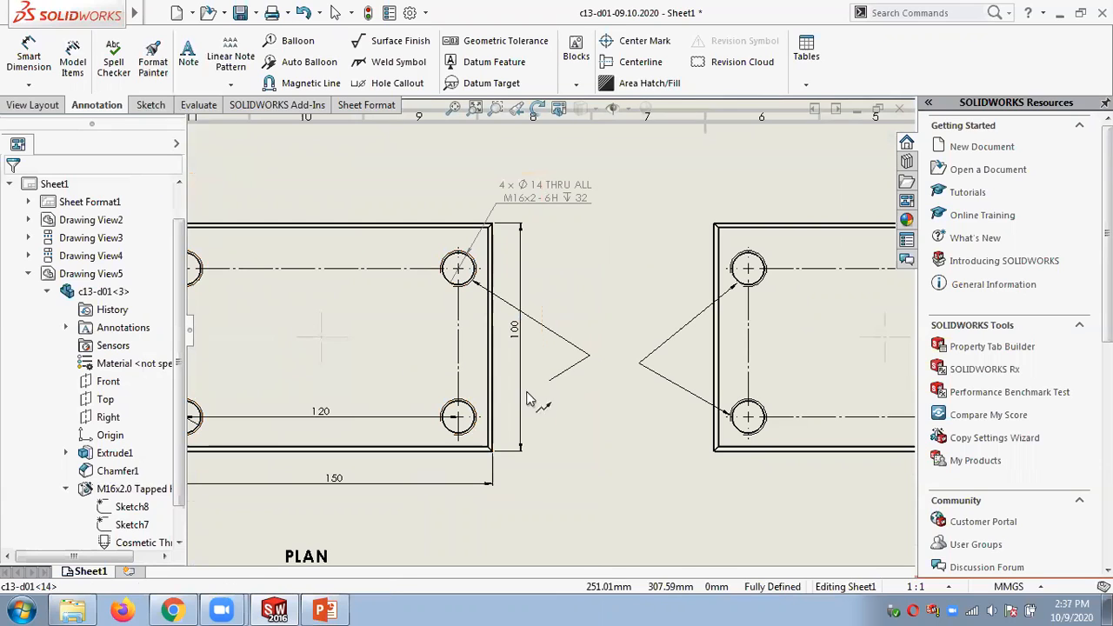
double_click(476, 432)
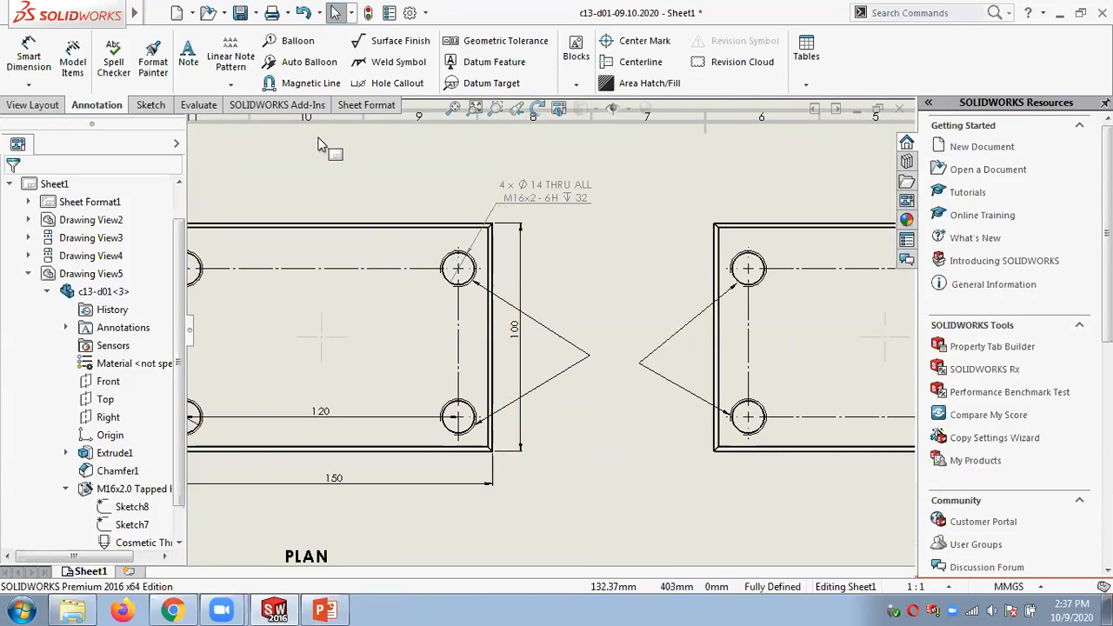
mouse_move(129, 19)
click(247, 15)
click(293, 22)
mouse_move(140, 13)
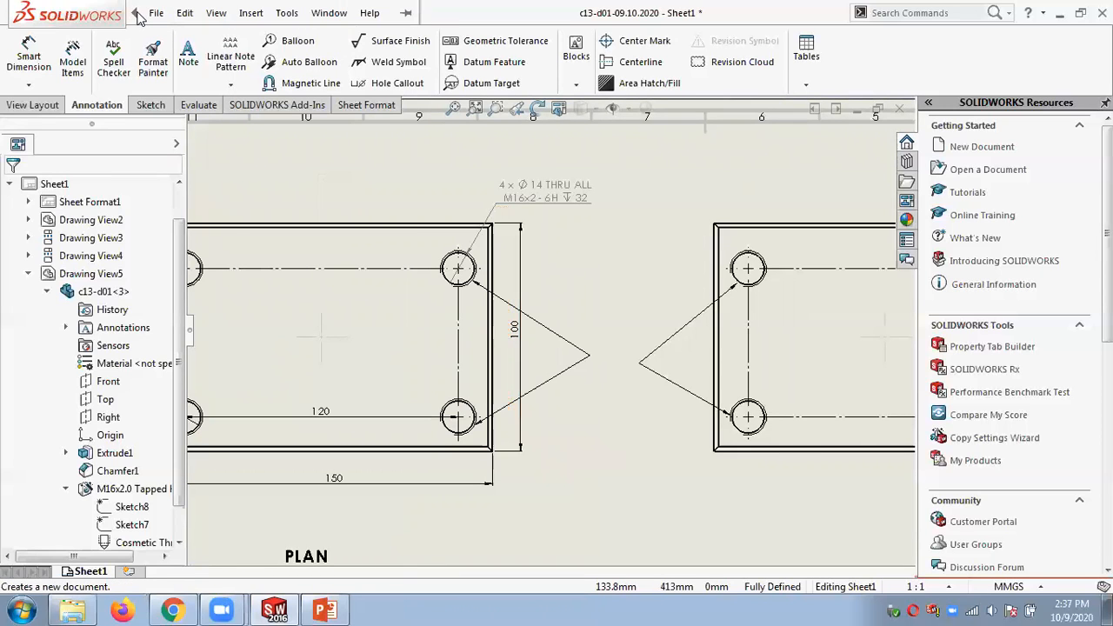
Draw a multi-jog leader from the plan view's upper-right hole to Drawing View5's upper-left hole, with extra jogs ending in free space between the plates.
click(251, 12)
mouse_move(369, 91)
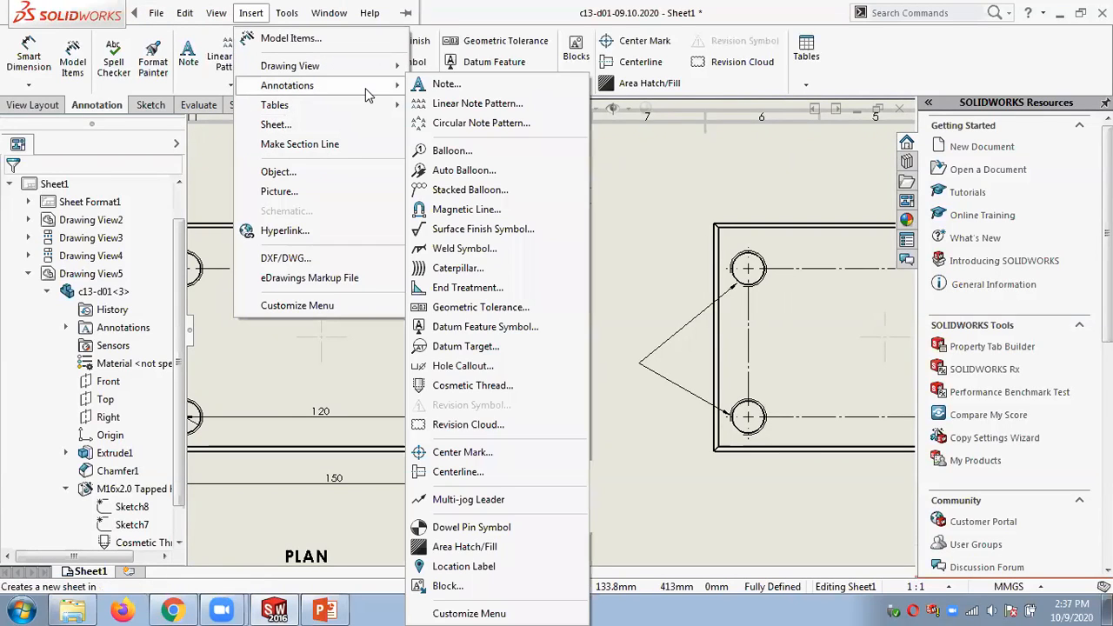
click(461, 500)
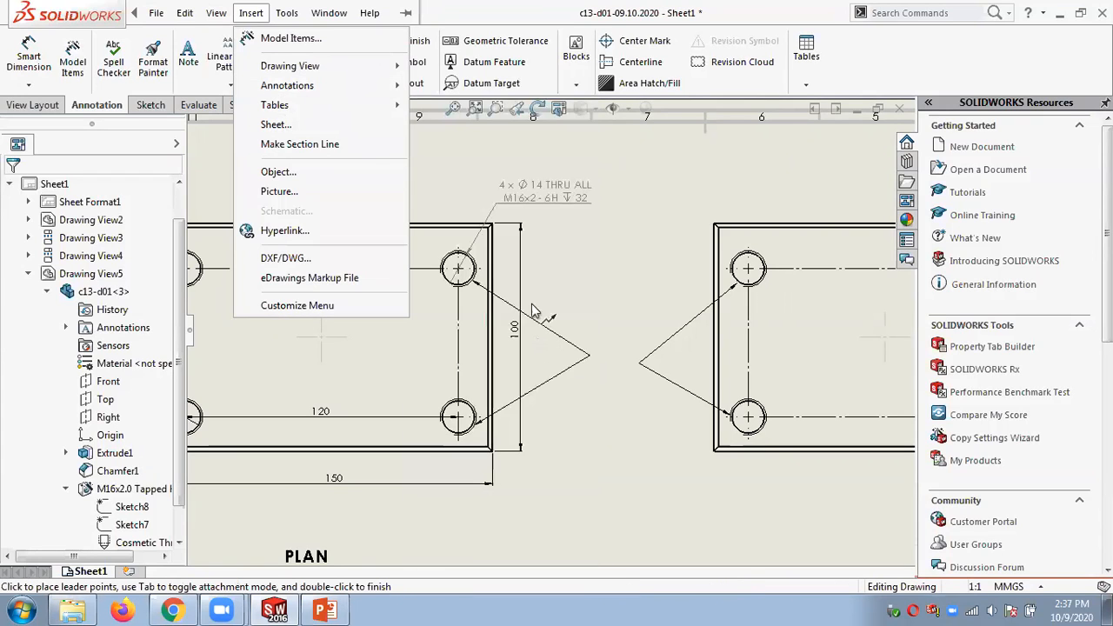
click(478, 266)
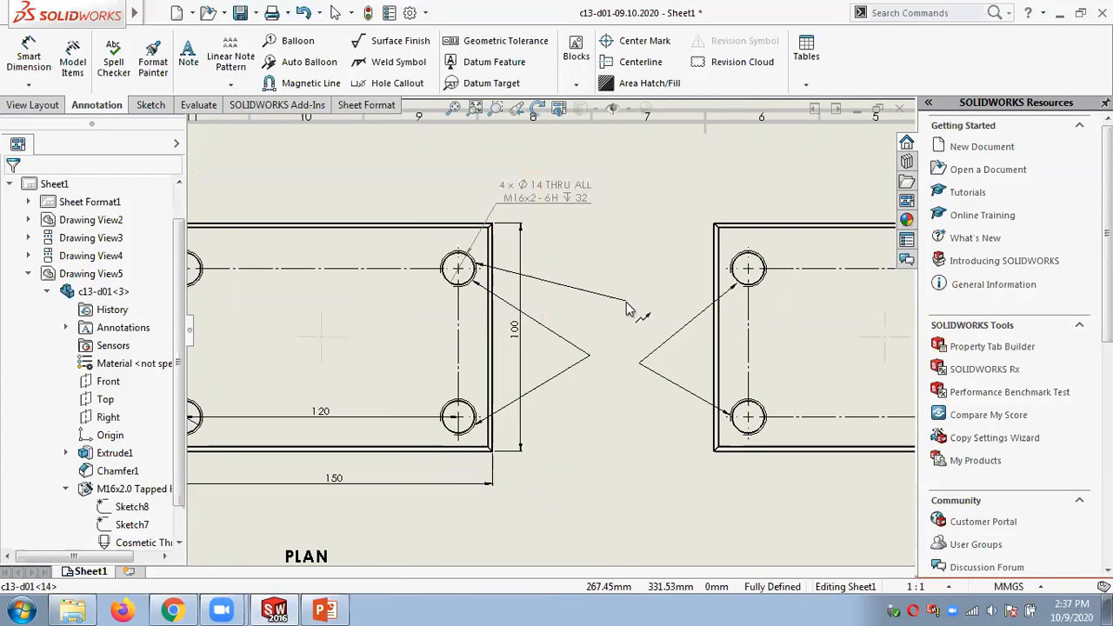
click(618, 304)
click(739, 270)
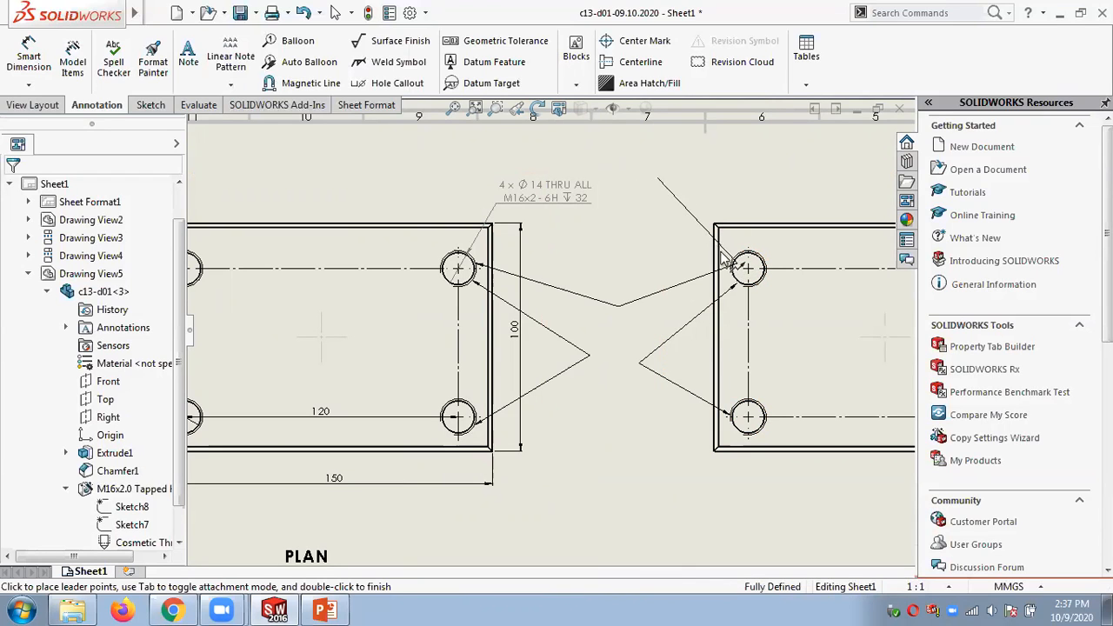
click(623, 190)
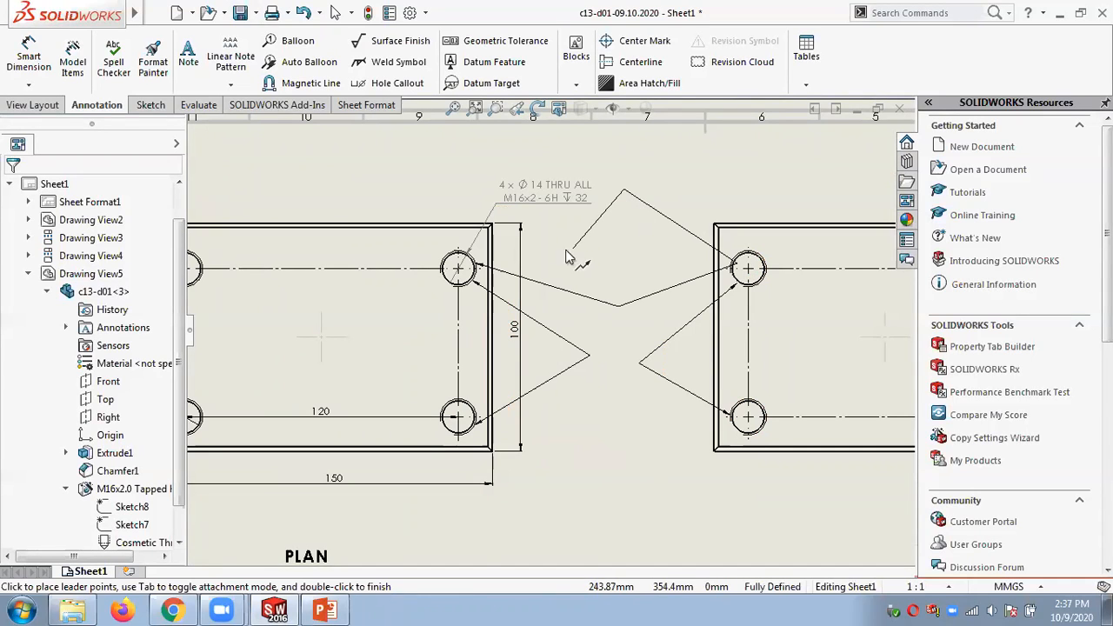
double_click(534, 251)
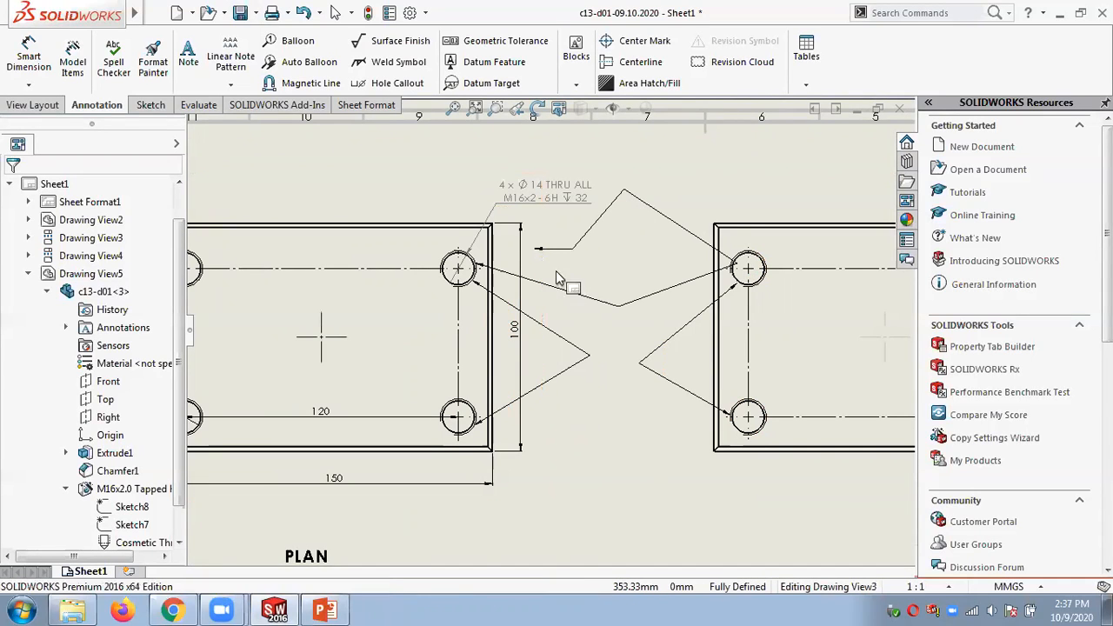
scroll(555, 270, down, 3)
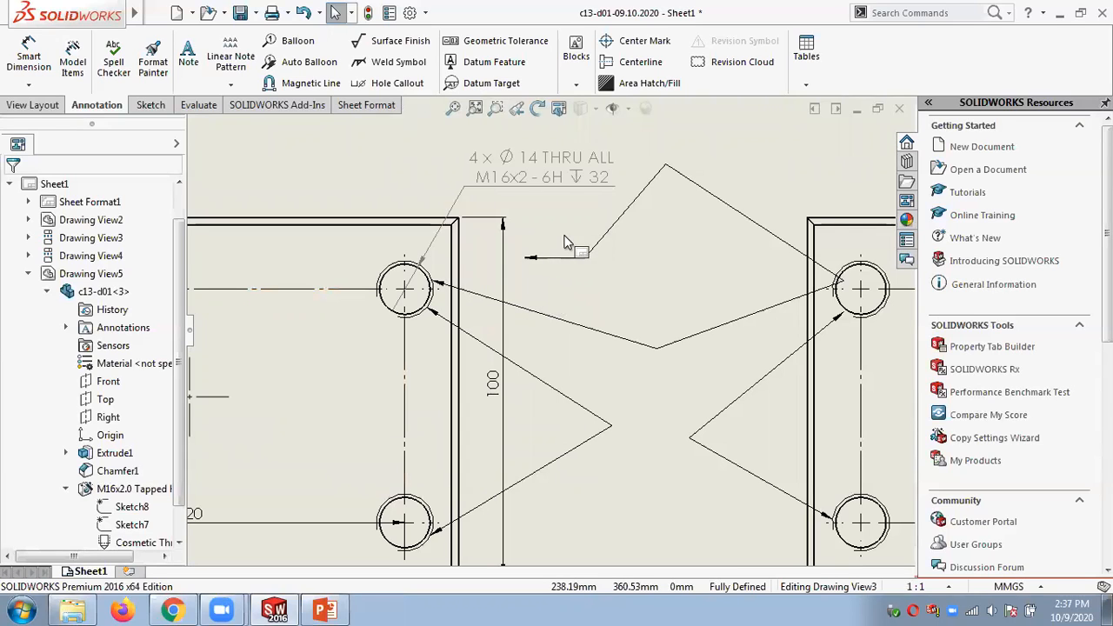
scroll(657, 346, up, 1)
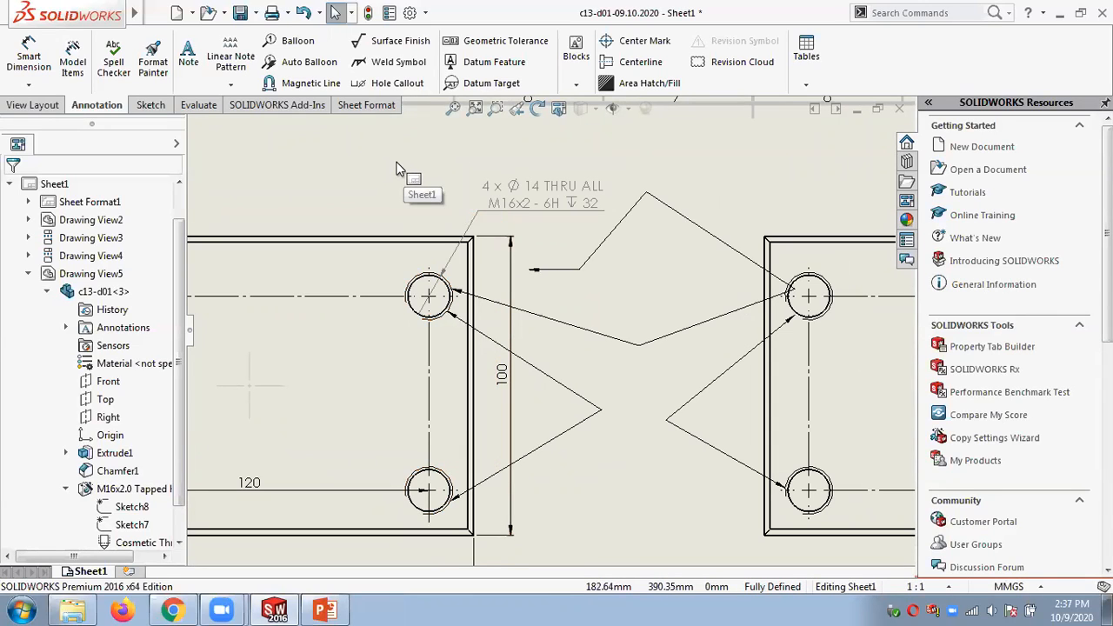
Review the dowel pin symbols heading on slide 17 in PowerPoint, and search Google for dowel pins in a new Chrome tab.
key(alt+Tab)
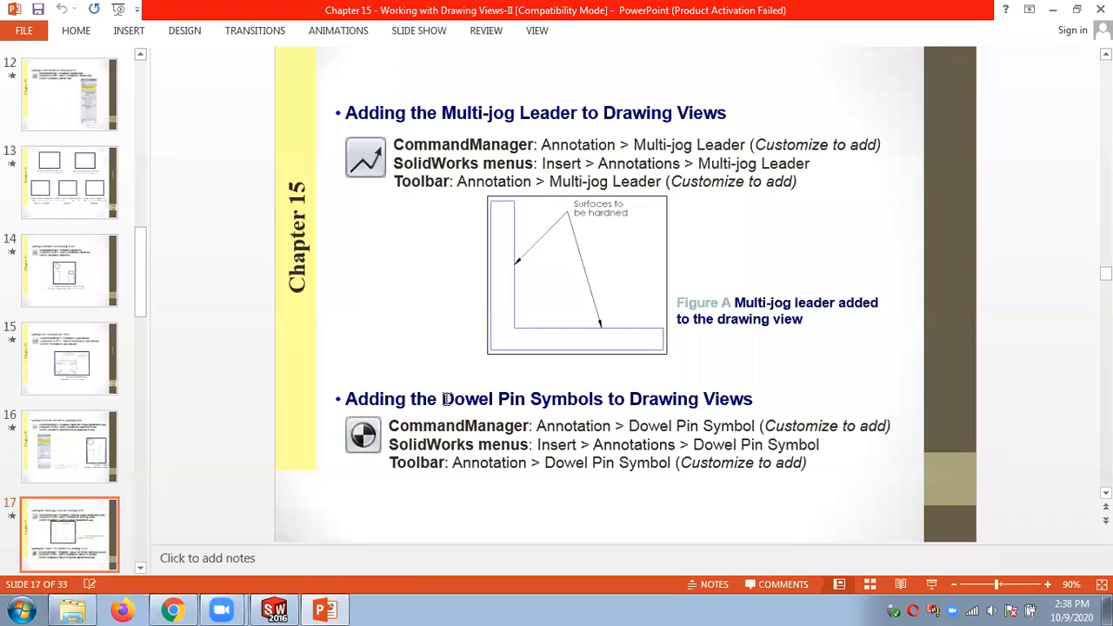
drag(442, 399, 514, 399)
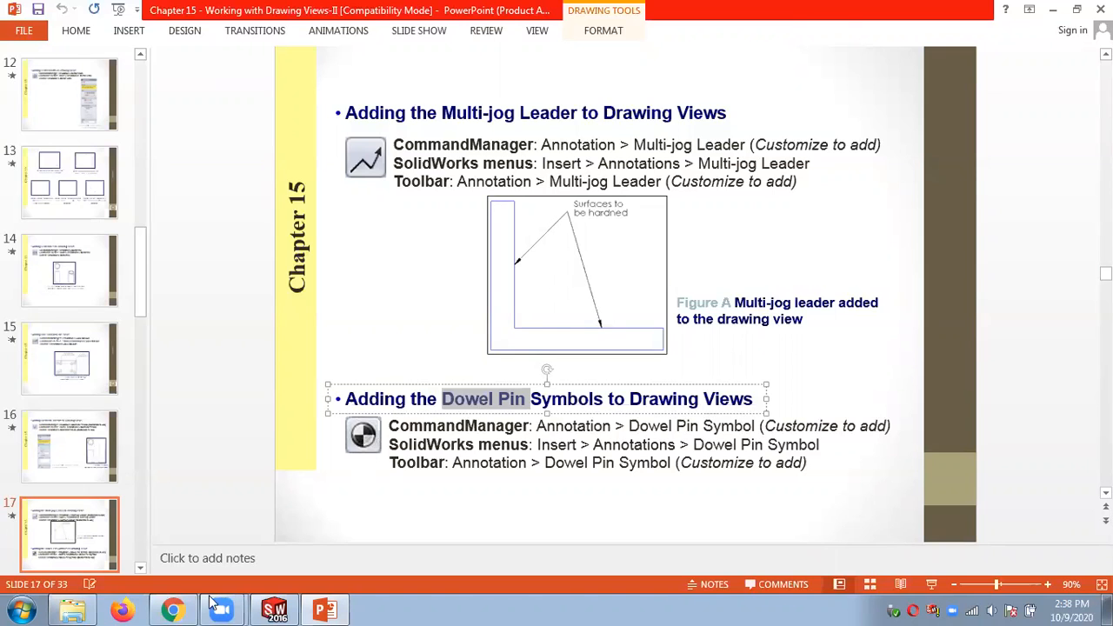
click(173, 608)
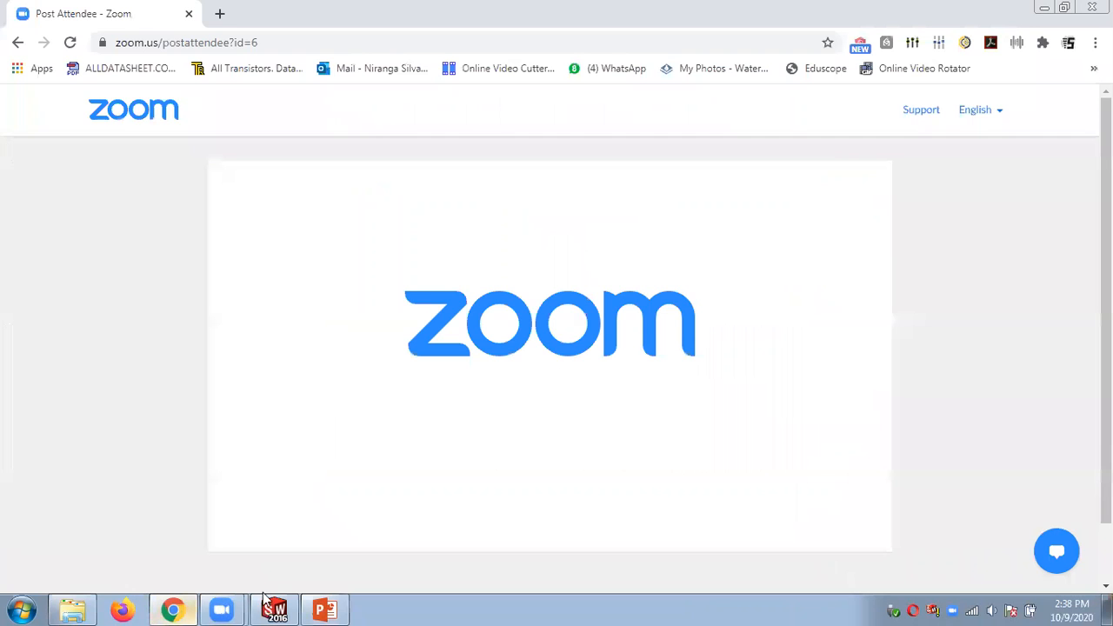
click(219, 15)
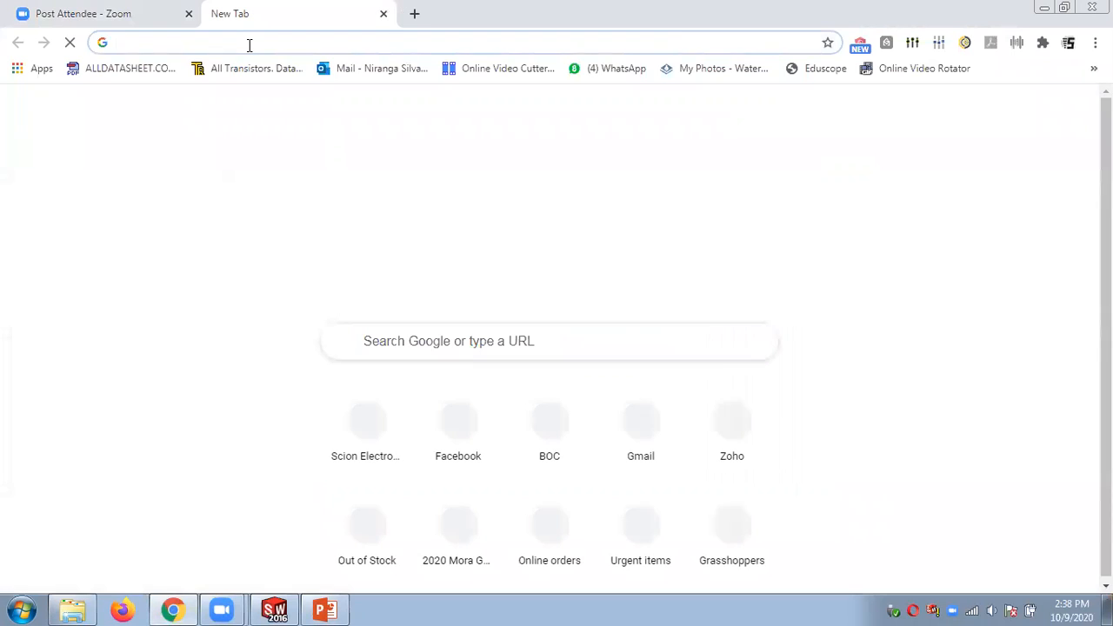
text(doe)
key(BackSpace)
text(welp)
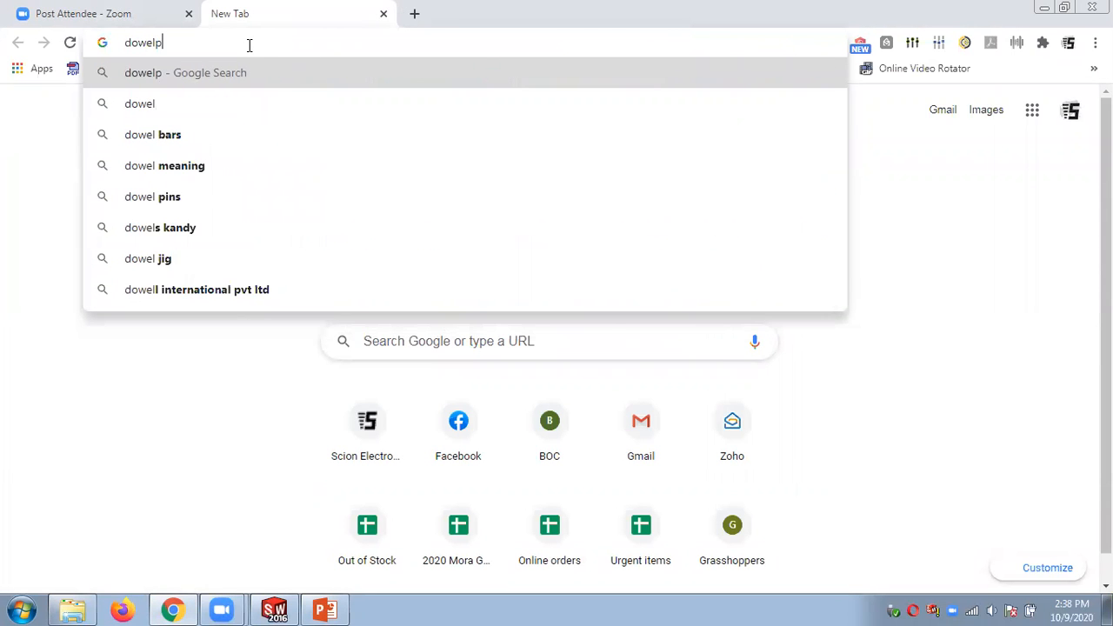
key(BackSpace)
text(pin)
key(Return)
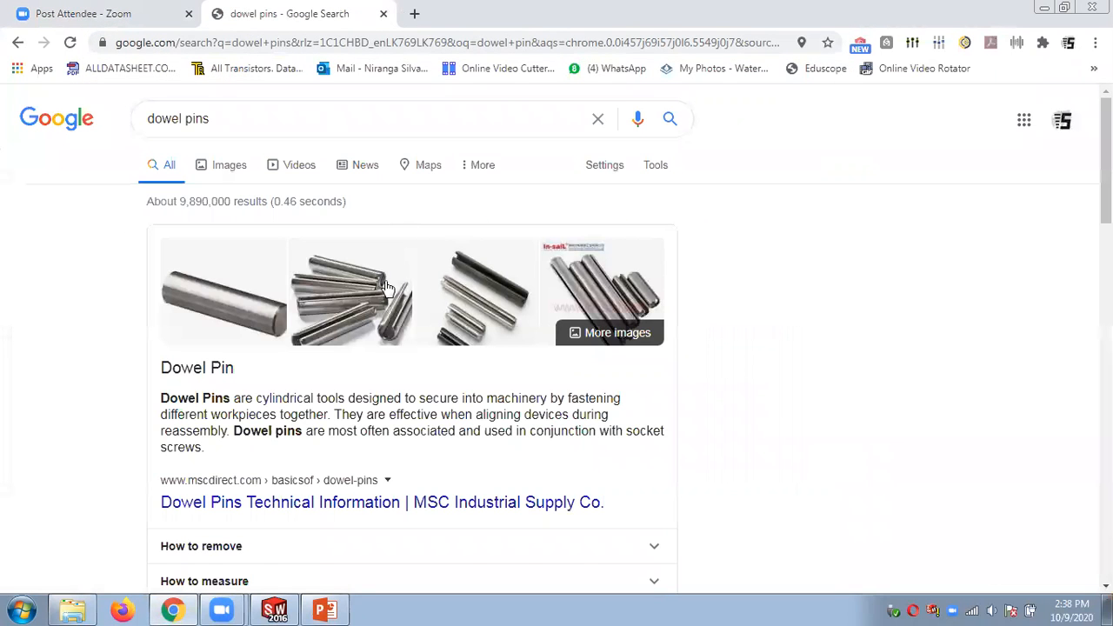
Read through the dowel pin definition in the search results, highlighting its lines in turn.
drag(223, 398, 624, 411)
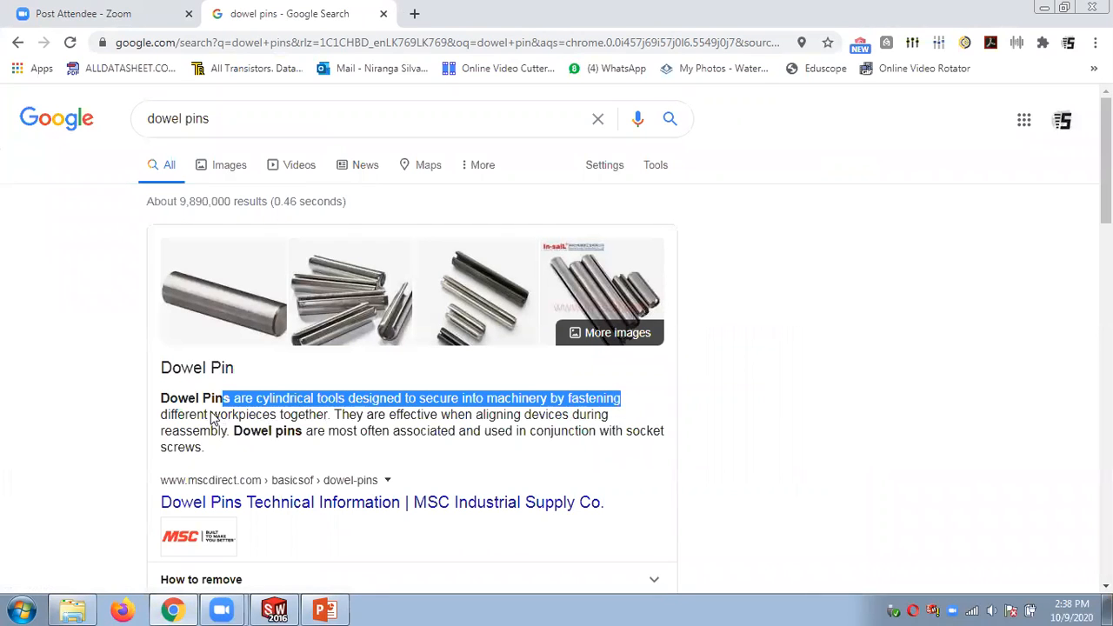
drag(241, 417, 607, 424)
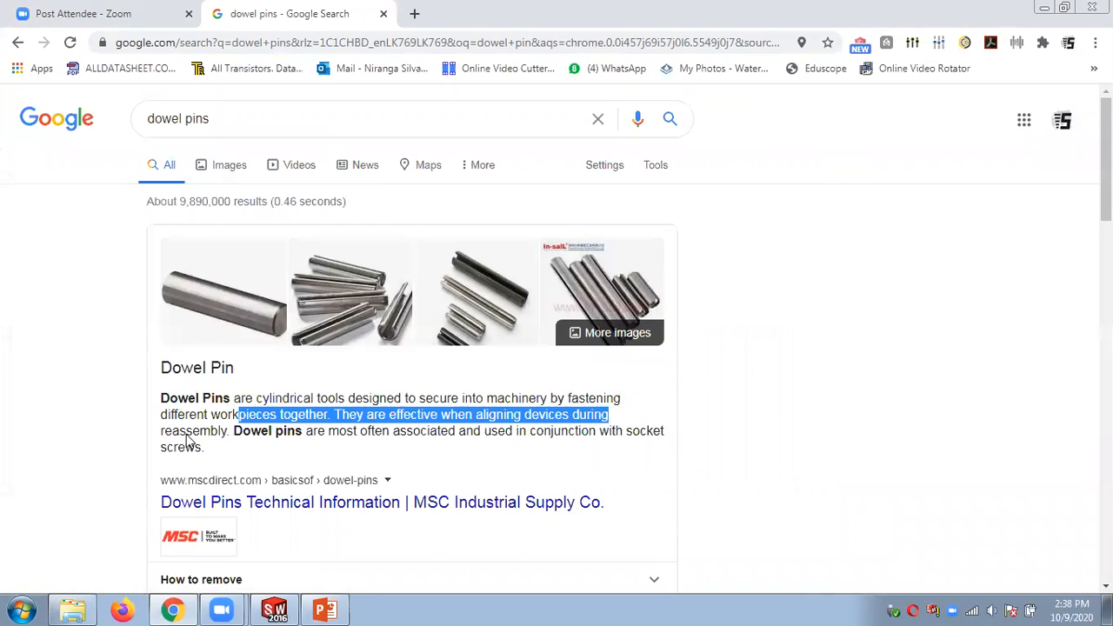
drag(243, 439, 677, 442)
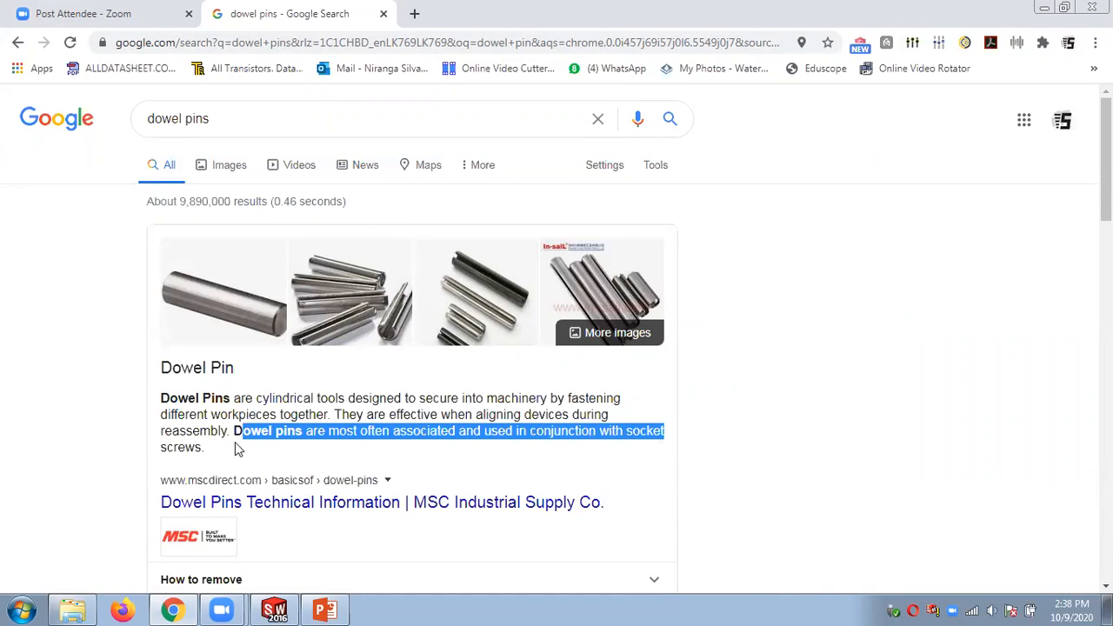
Browse the image results for dowel pins to examine the different types and their use.
click(230, 167)
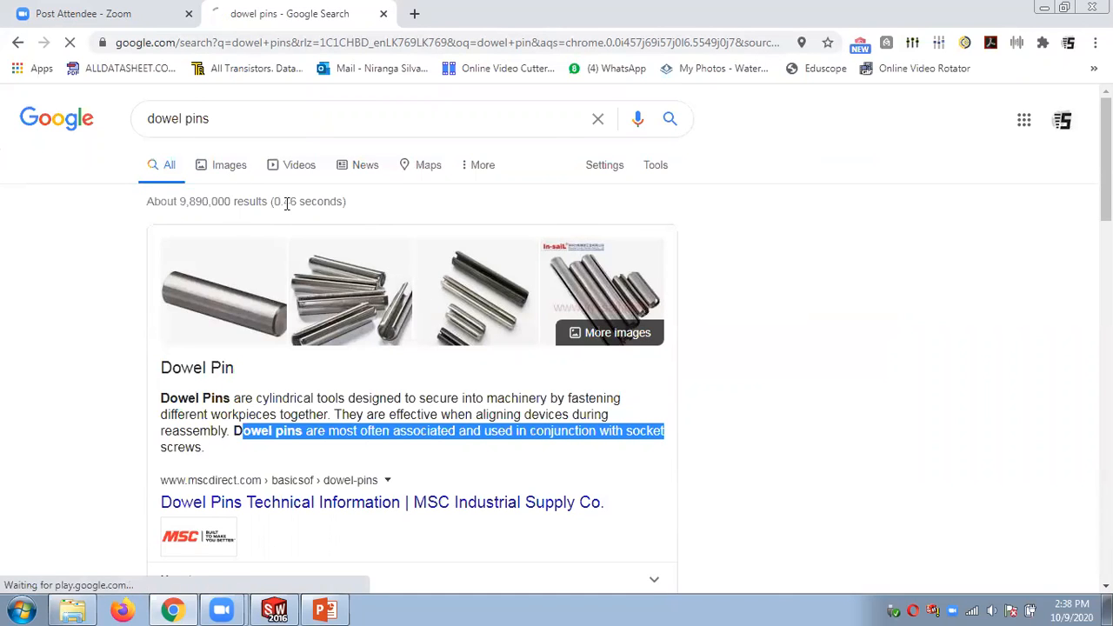
scroll(394, 309, down, 3)
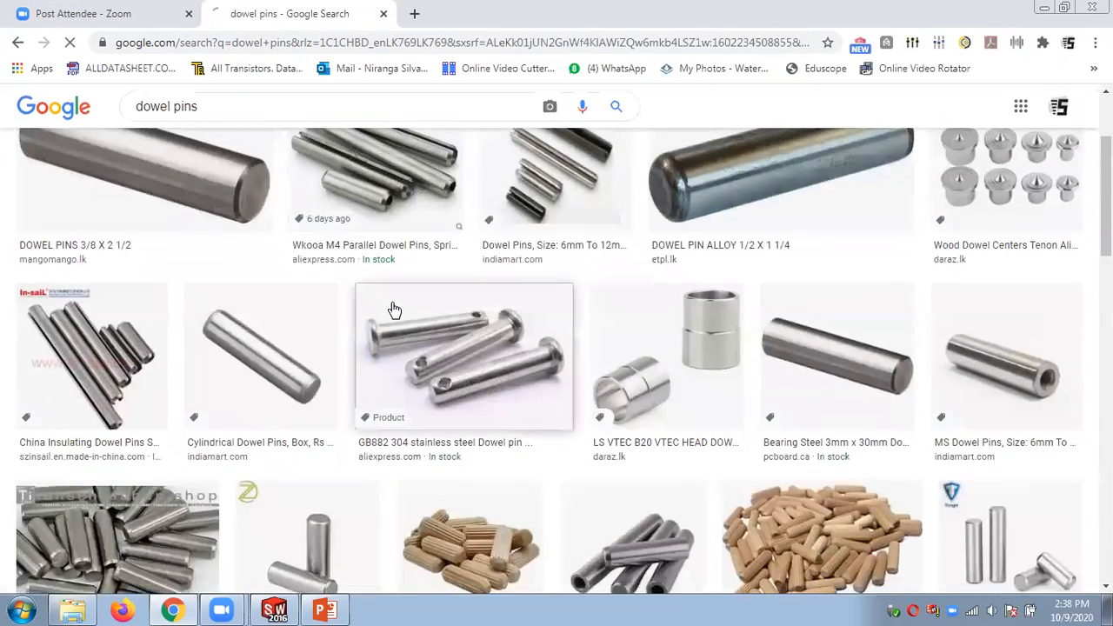
scroll(394, 309, down, 2)
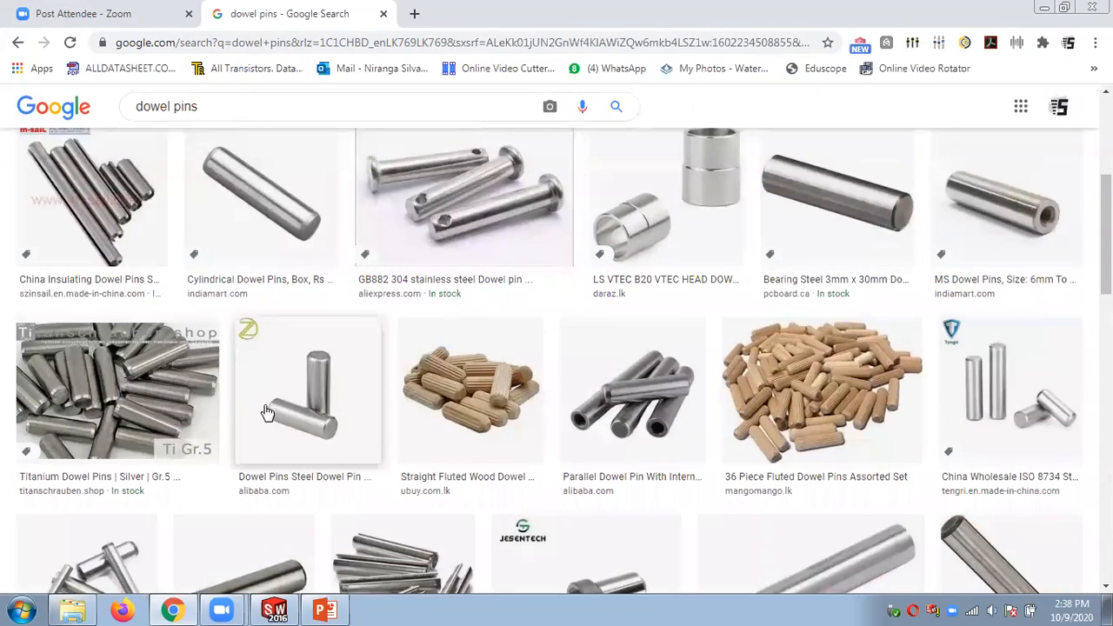
scroll(287, 395, down, 8)
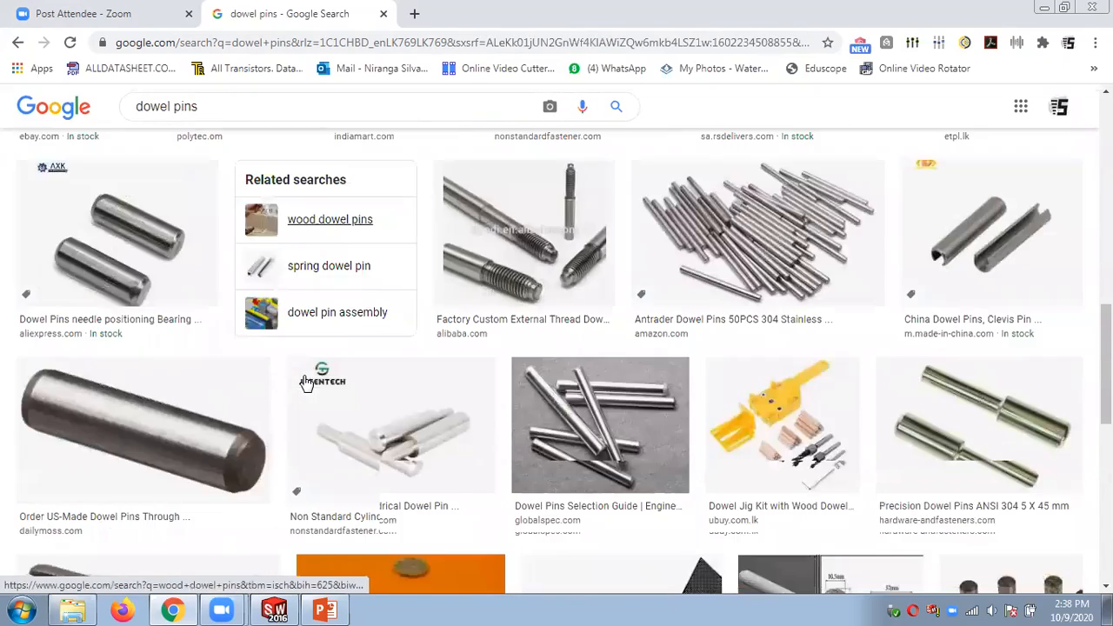
scroll(307, 384, down, 6)
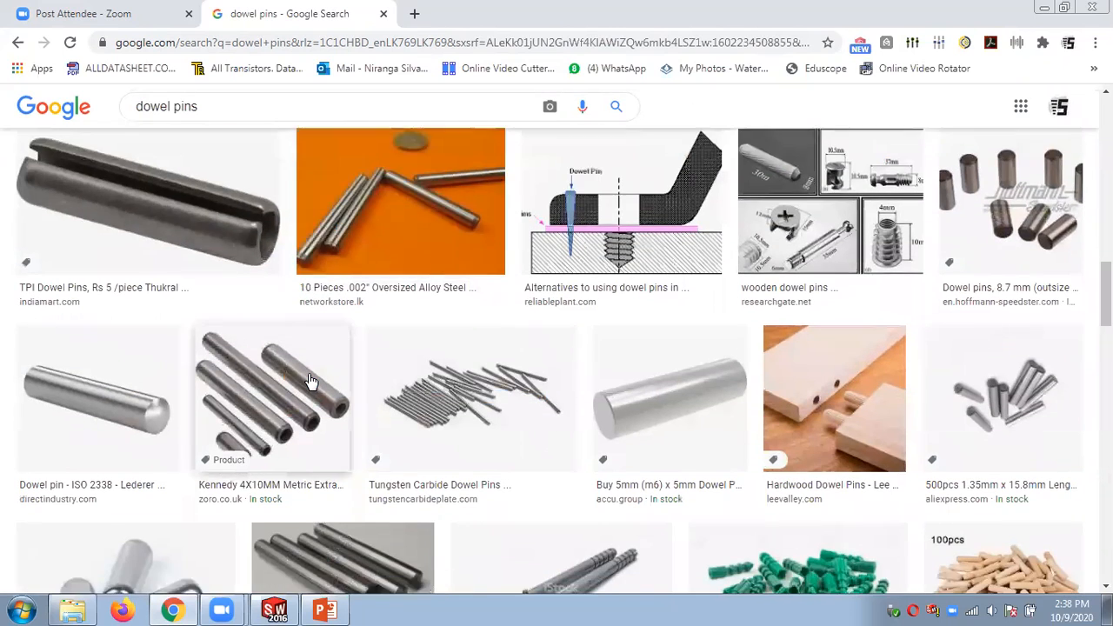
scroll(310, 382, down, 2)
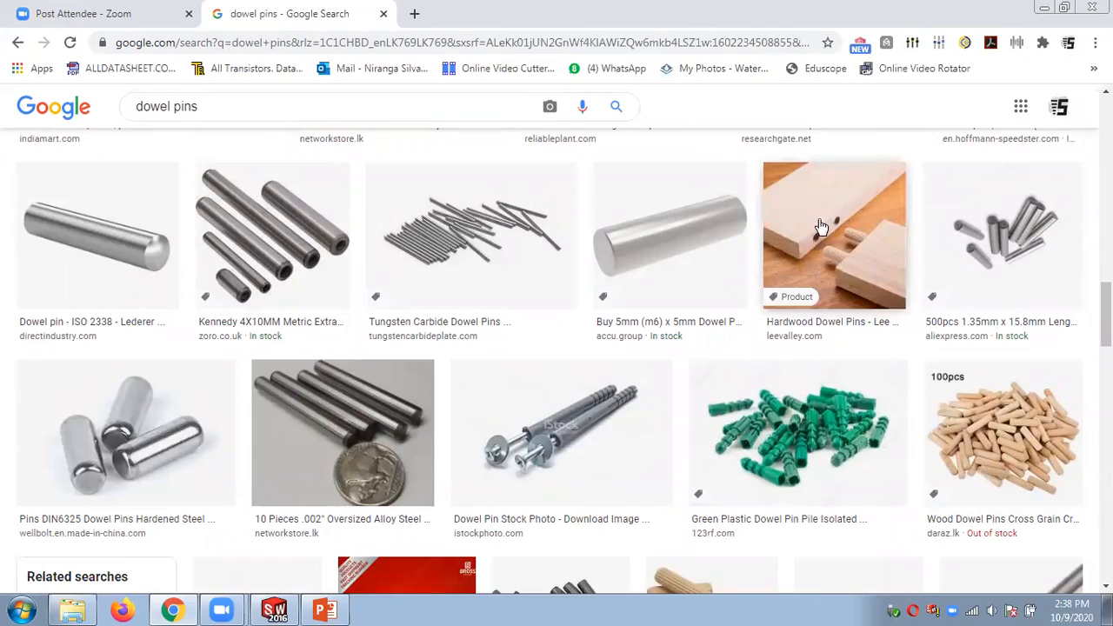
scroll(817, 227, down, 3)
scroll(809, 228, down, 4)
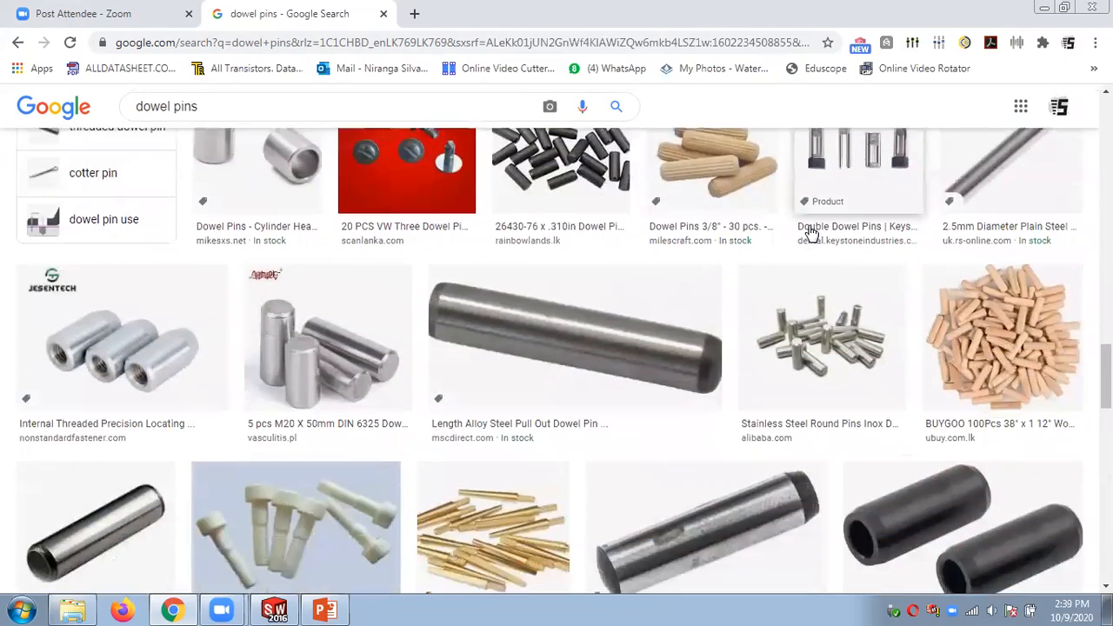
scroll(804, 242, up, 5)
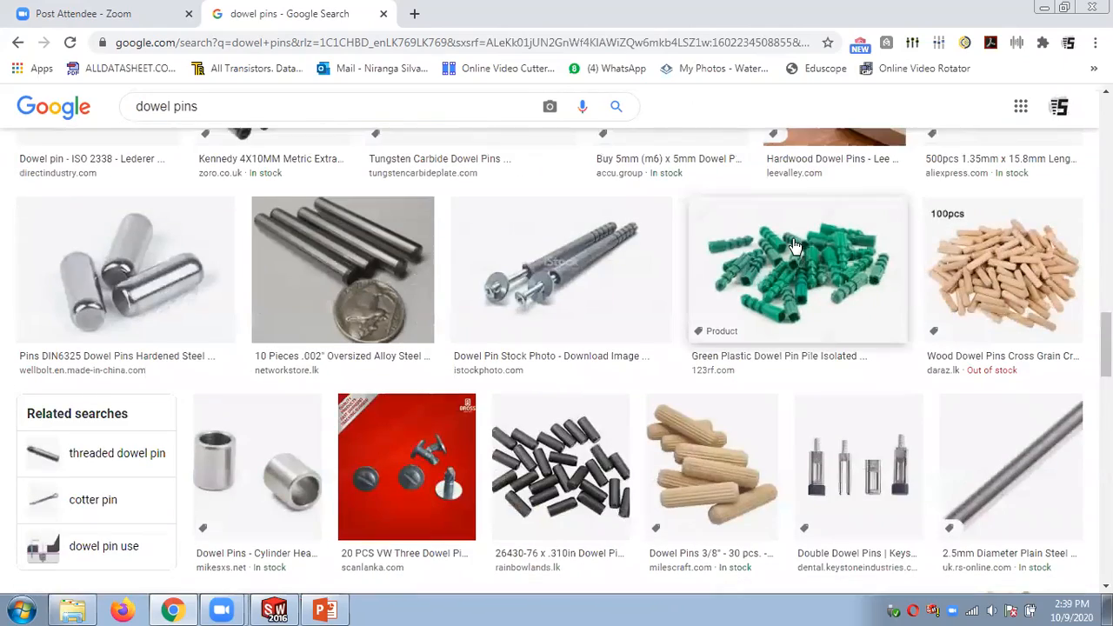
scroll(794, 246, up, 7)
scroll(795, 246, up, 5)
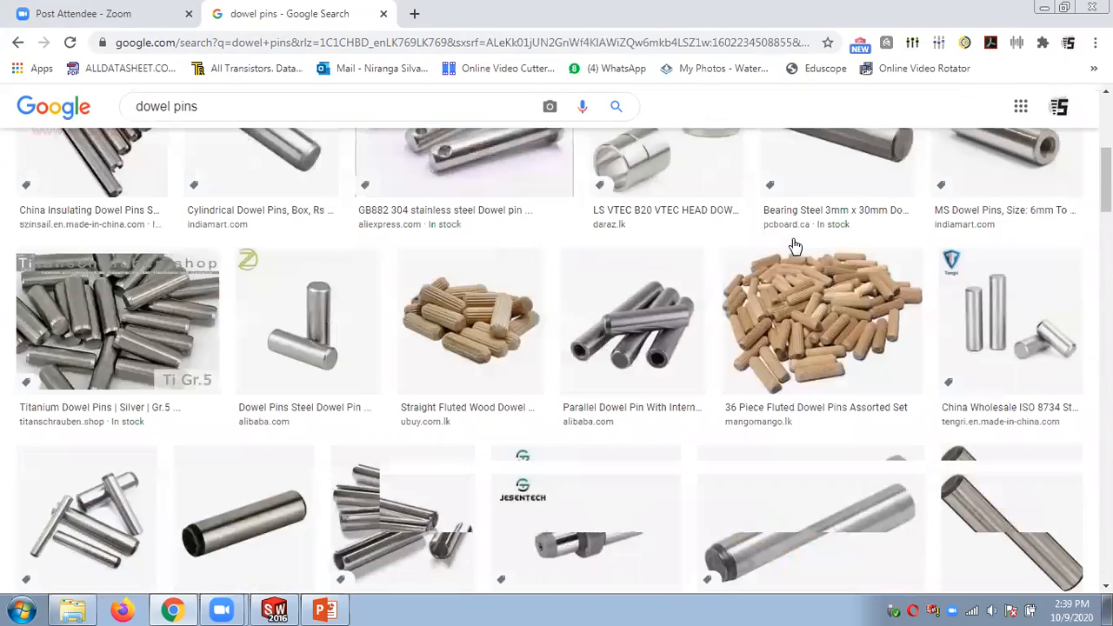
scroll(791, 254, up, 4)
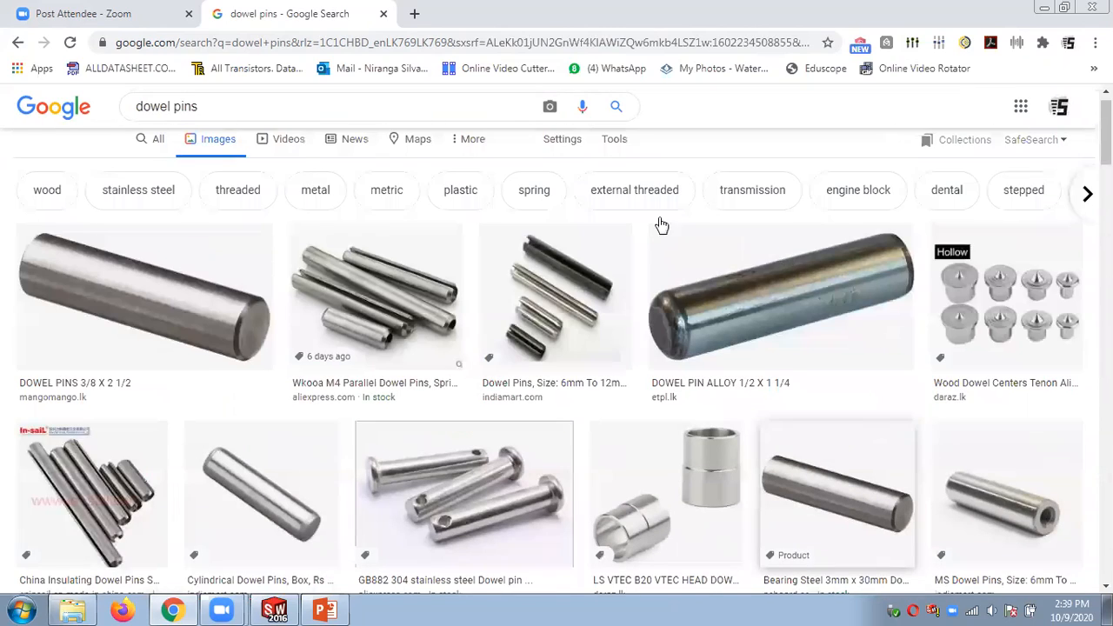
Switch to SOLIDWORKS and add a dowel pin symbol, unflipped and with layer None, to the plan view's upper-left hole.
click(274, 610)
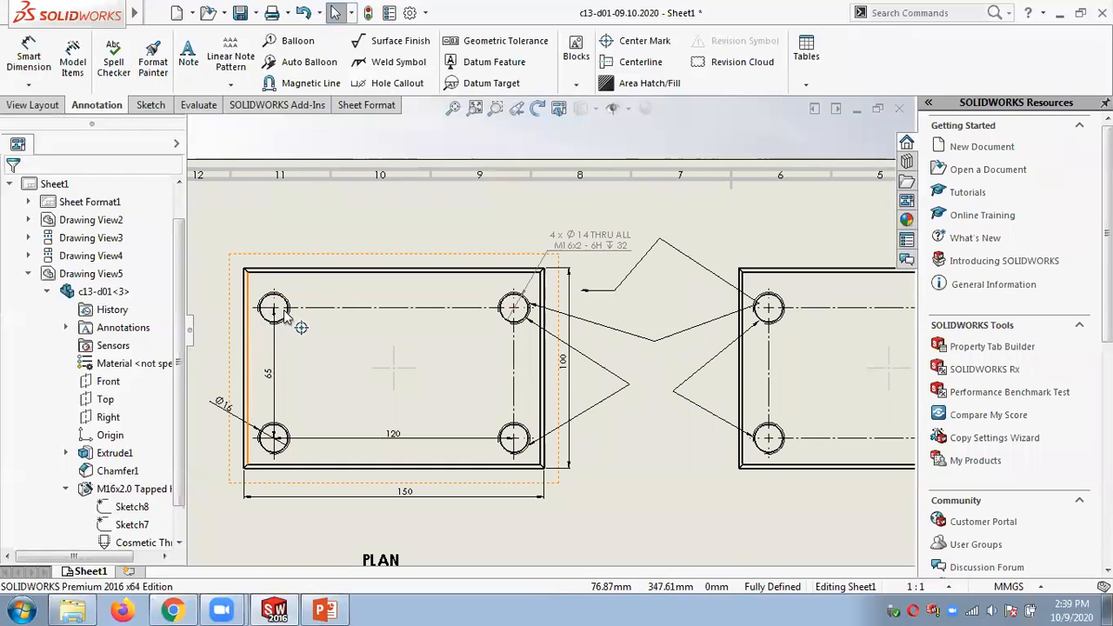
scroll(246, 335, down, 3)
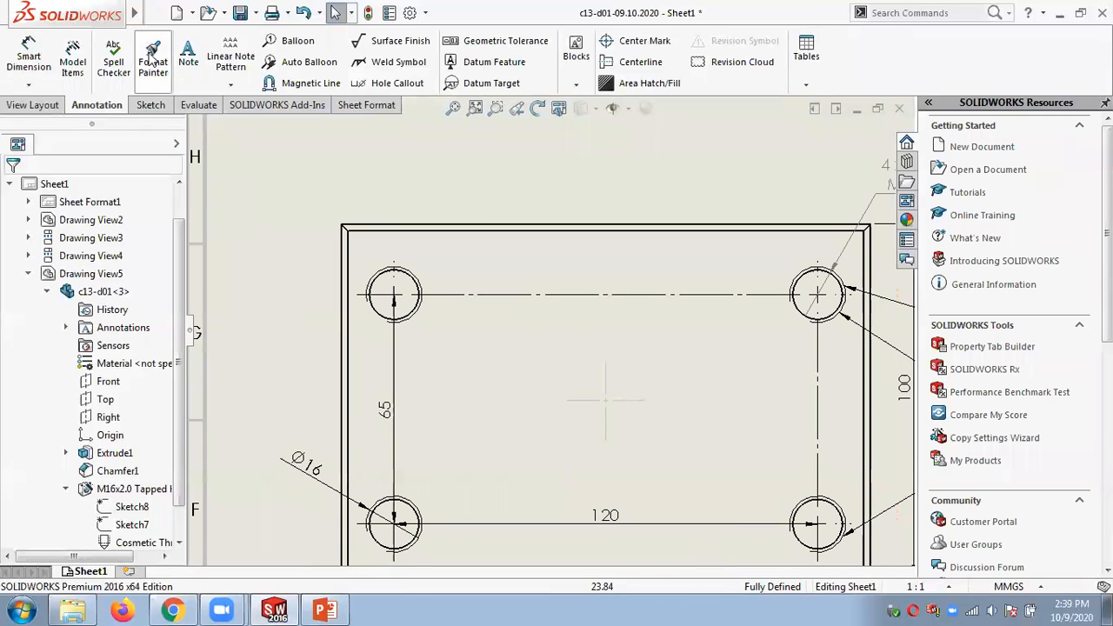
mouse_move(130, 19)
click(248, 14)
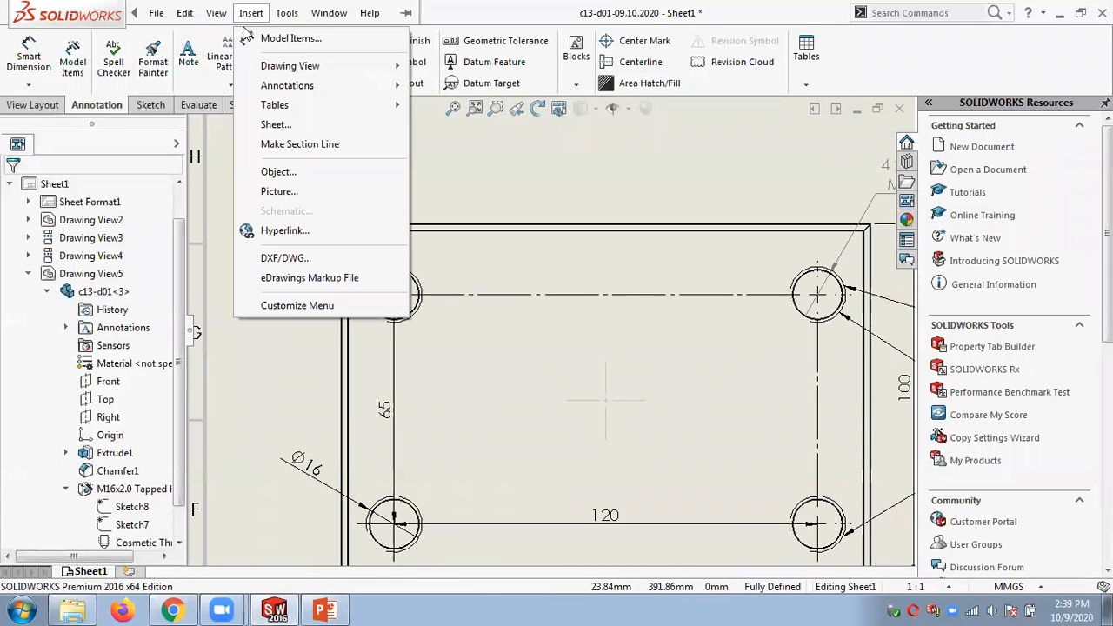
mouse_move(287, 86)
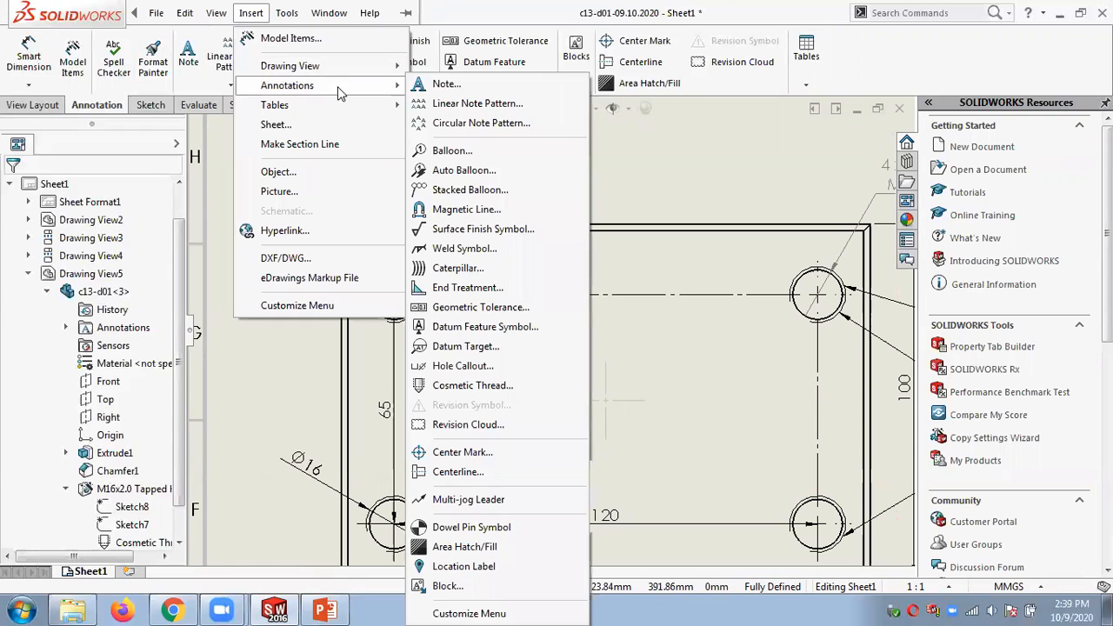
click(454, 532)
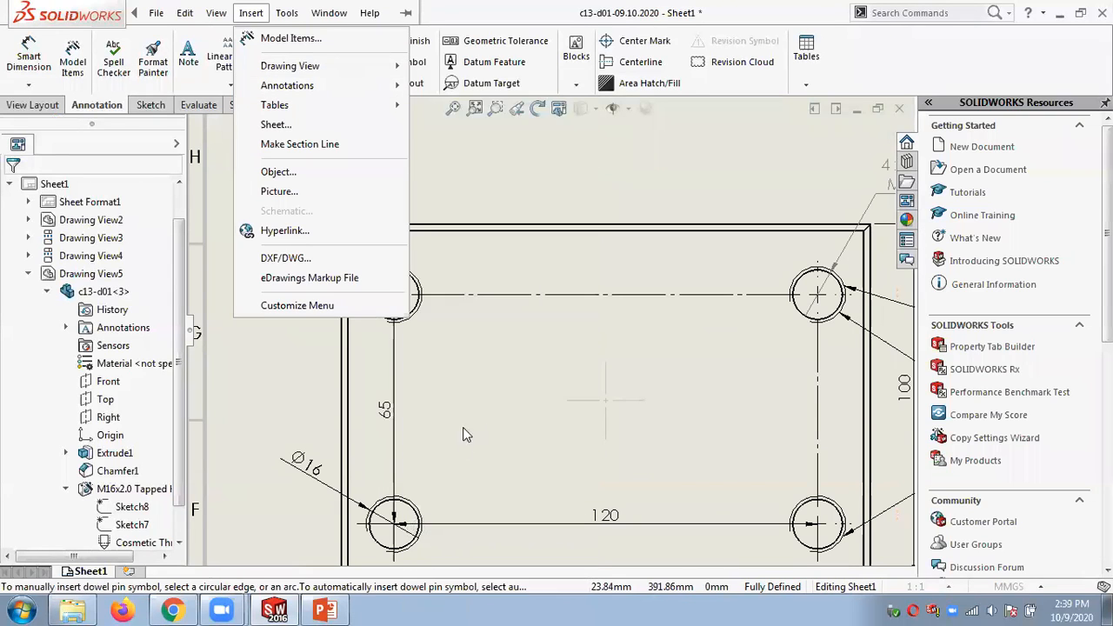
click(415, 306)
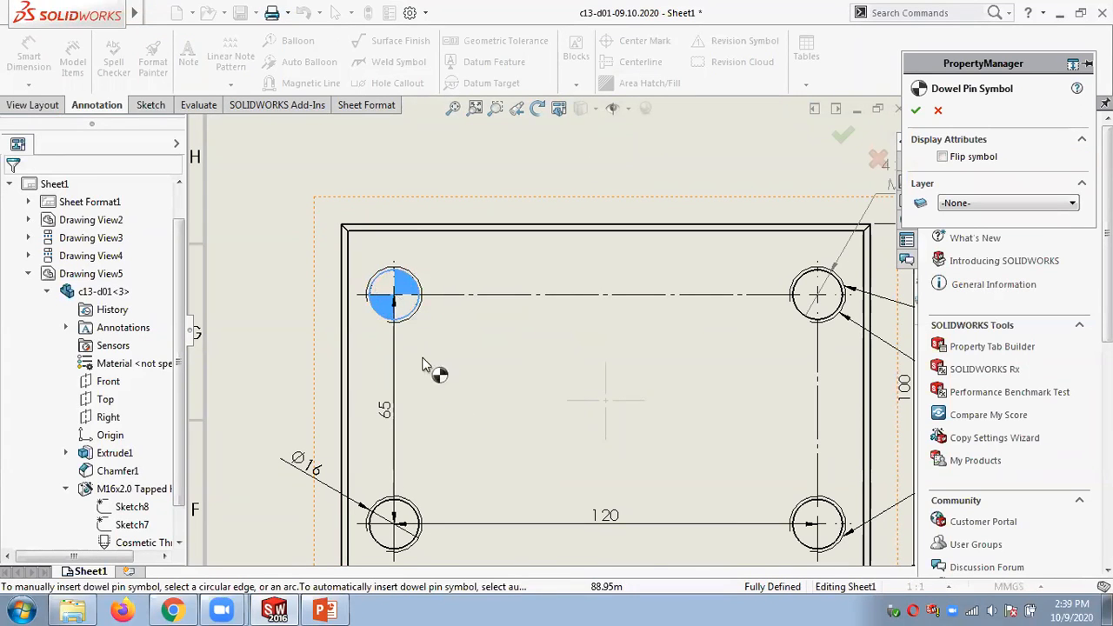
click(916, 110)
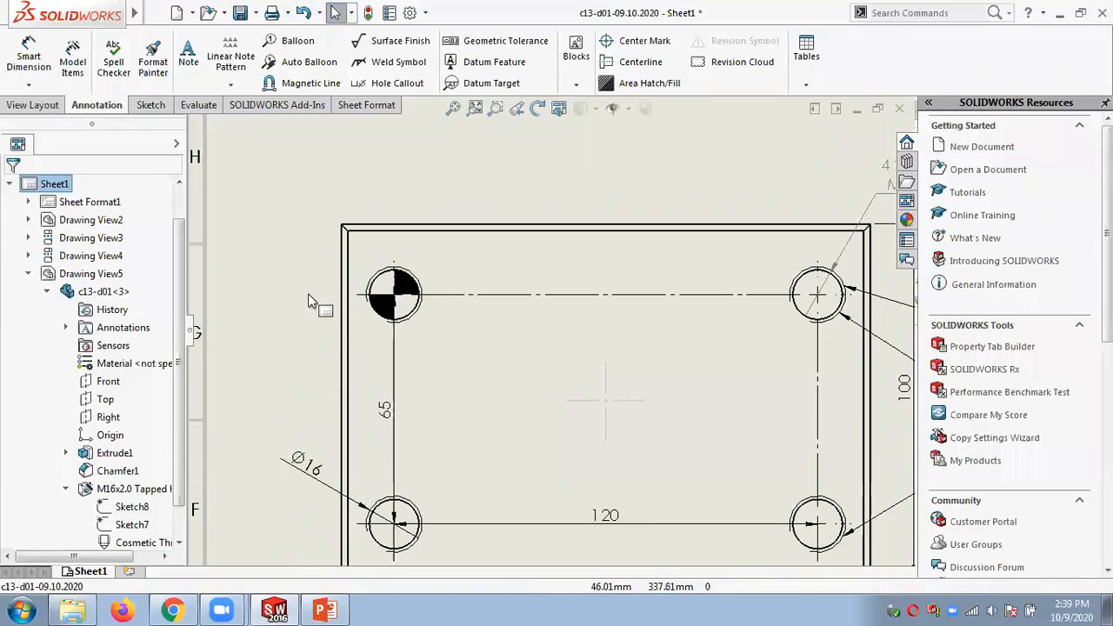
click(383, 309)
Switch to PowerPoint and review the multi-jog leader and dowel pin symbol headings on slide 17.
click(325, 610)
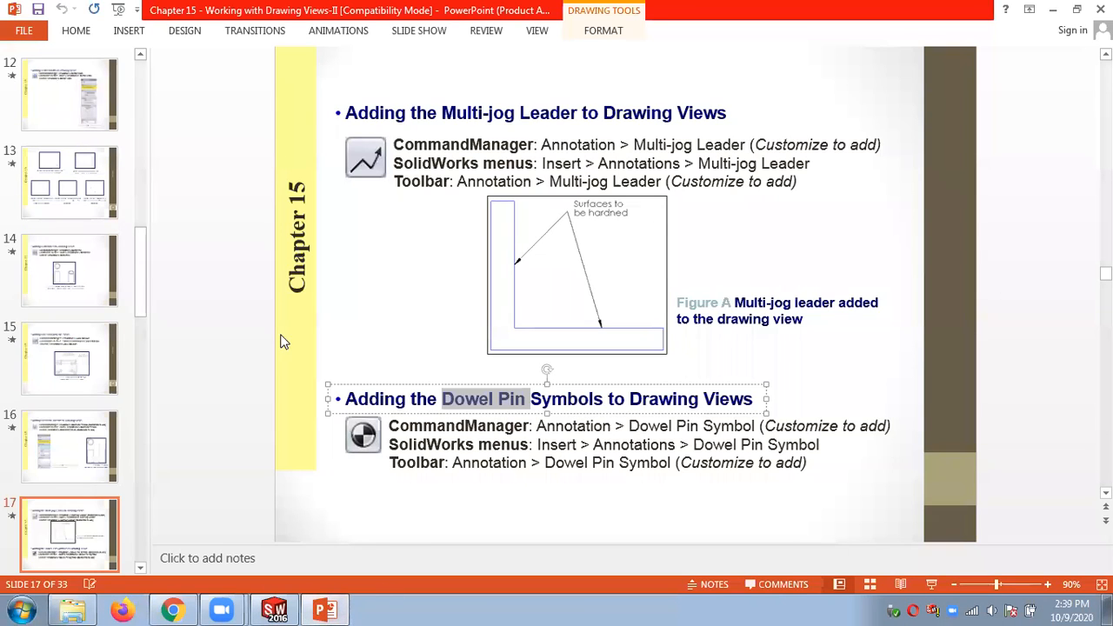
drag(346, 112, 602, 112)
drag(389, 402, 603, 404)
click(231, 302)
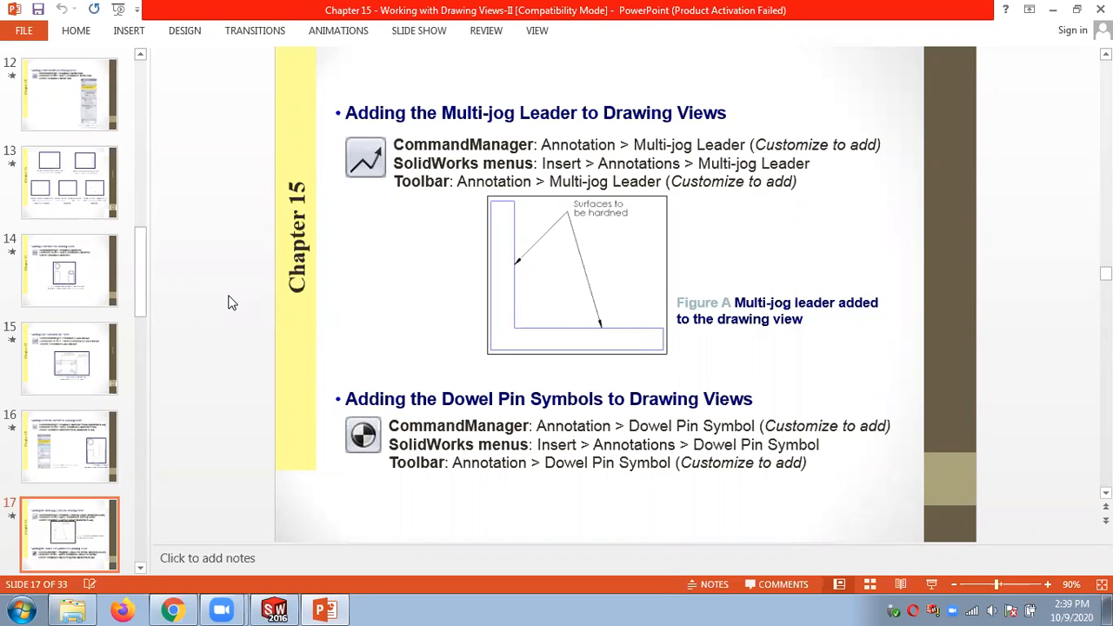
Switch to SOLIDWORKS and examine the plan view with its dowel pin symbol, leaders and dimensions.
click(277, 609)
scroll(293, 253, down, 3)
scroll(355, 321, up, 3)
scroll(672, 452, down, 3)
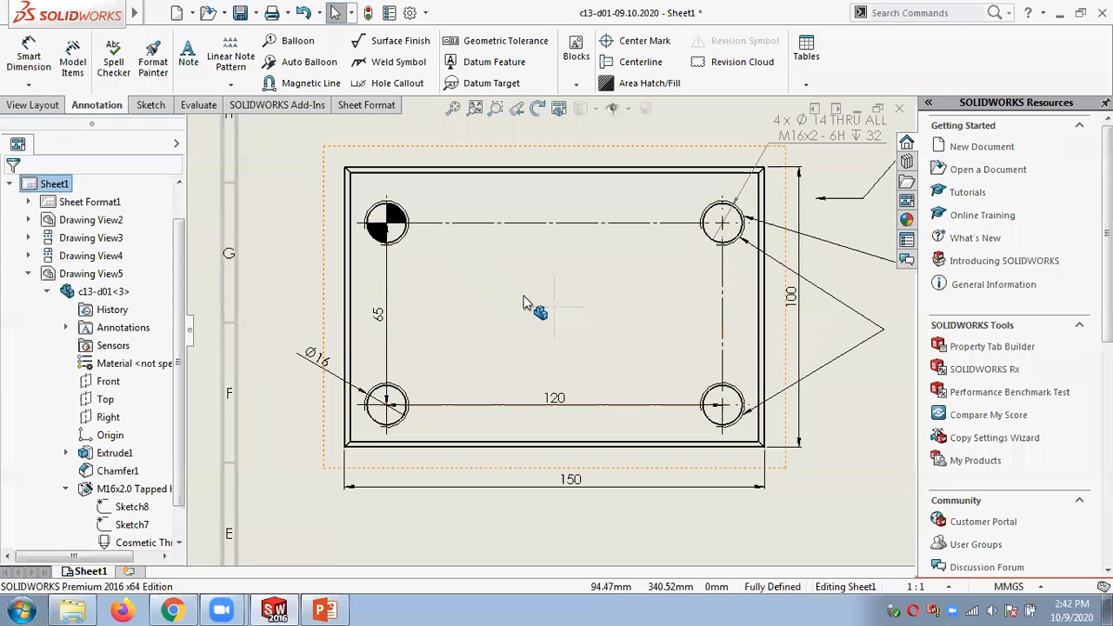
Switch to PowerPoint, dismiss the Facebook notification, preview the slides through Editing The Sheet Format, and return to the Bill of Material slide 18.
click(325, 612)
scroll(240, 419, down, 1)
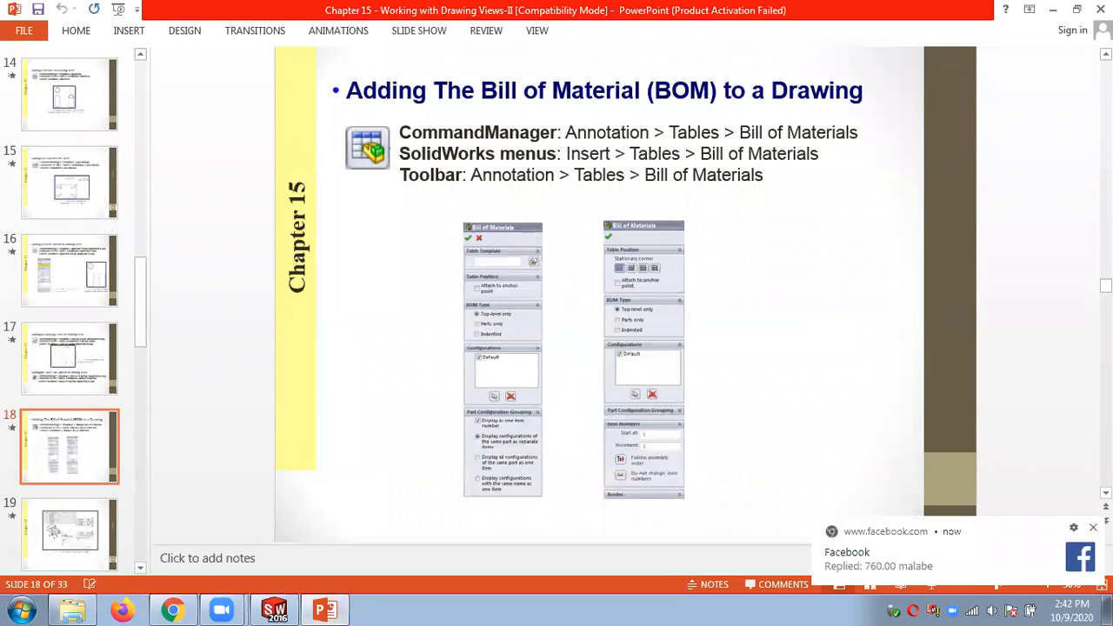
click(1093, 527)
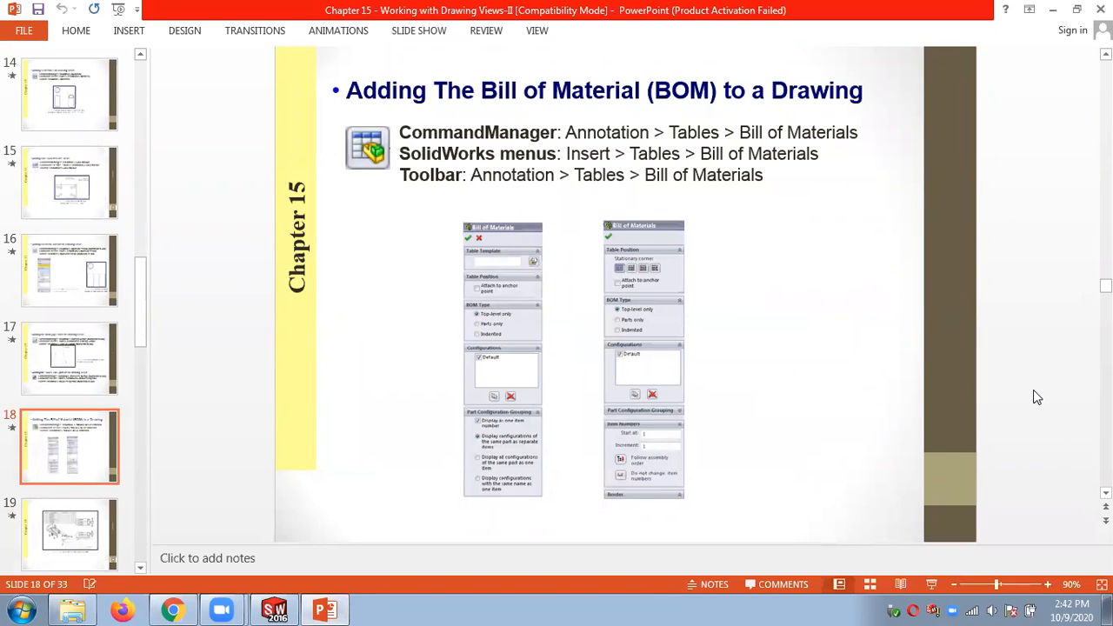
scroll(1035, 393, up, 1)
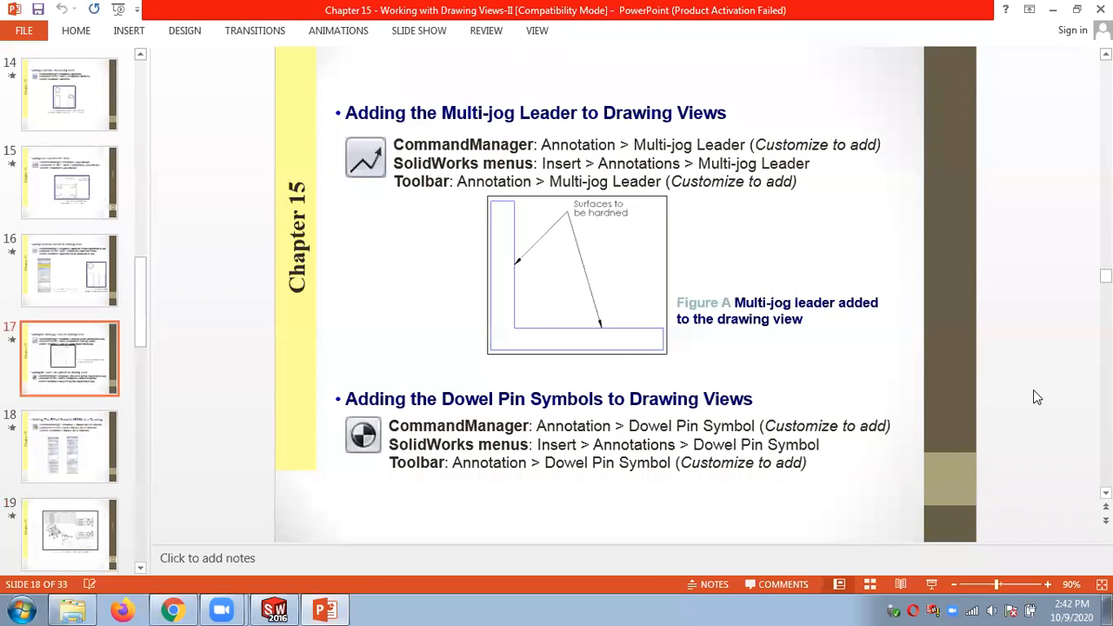
scroll(1035, 393, down, 2)
scroll(1034, 392, down, 1)
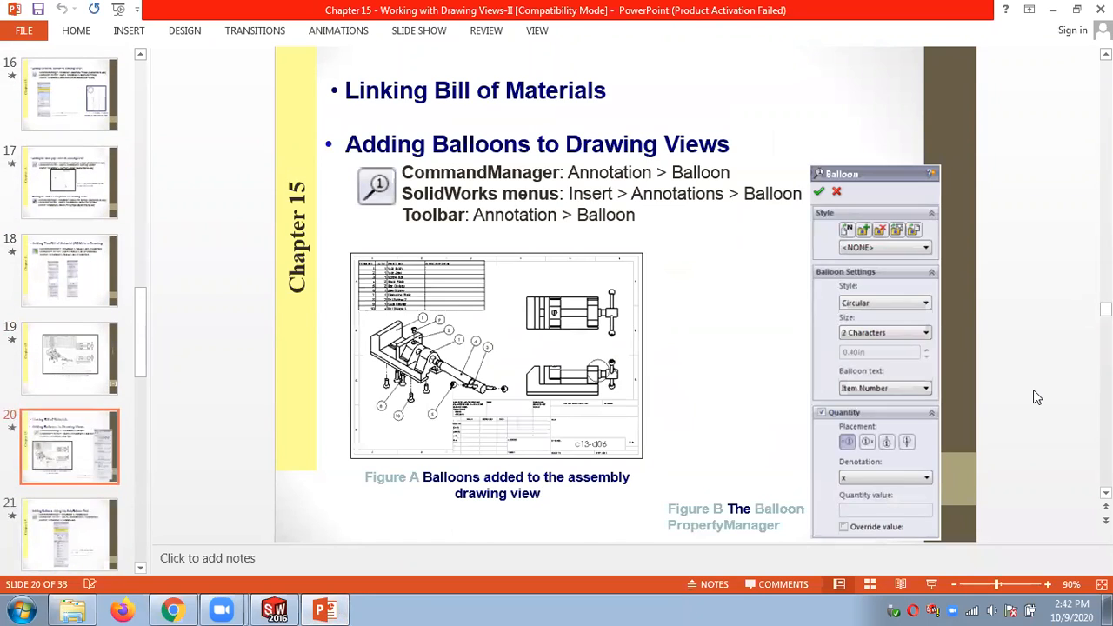
scroll(1034, 391, down, 1)
scroll(1035, 396, down, 3)
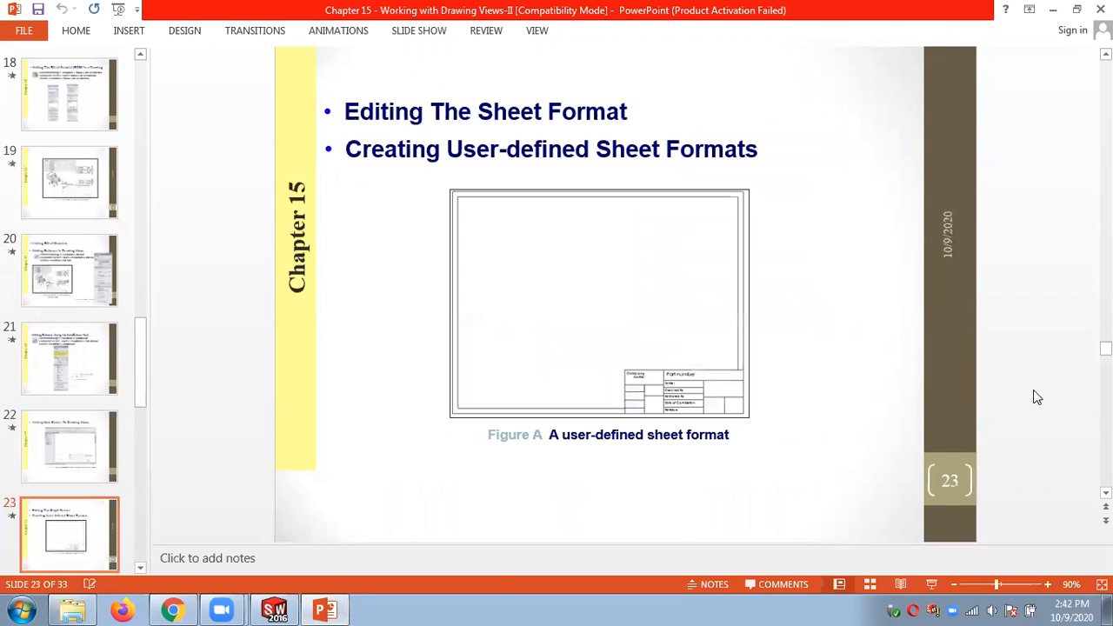
scroll(1035, 395, up, 5)
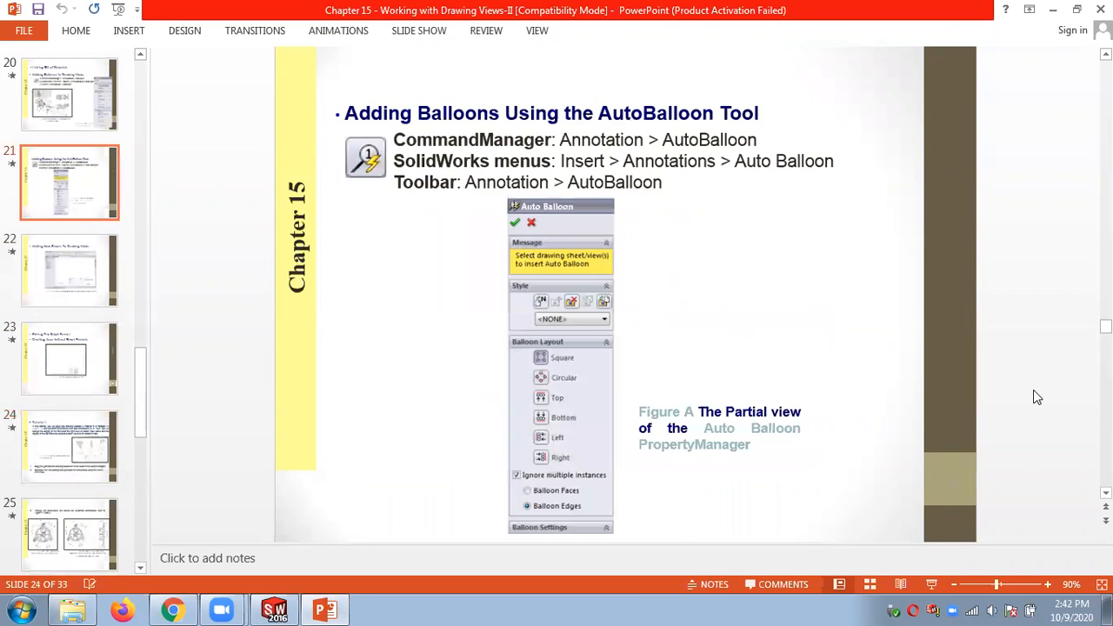
scroll(1034, 390, up, 2)
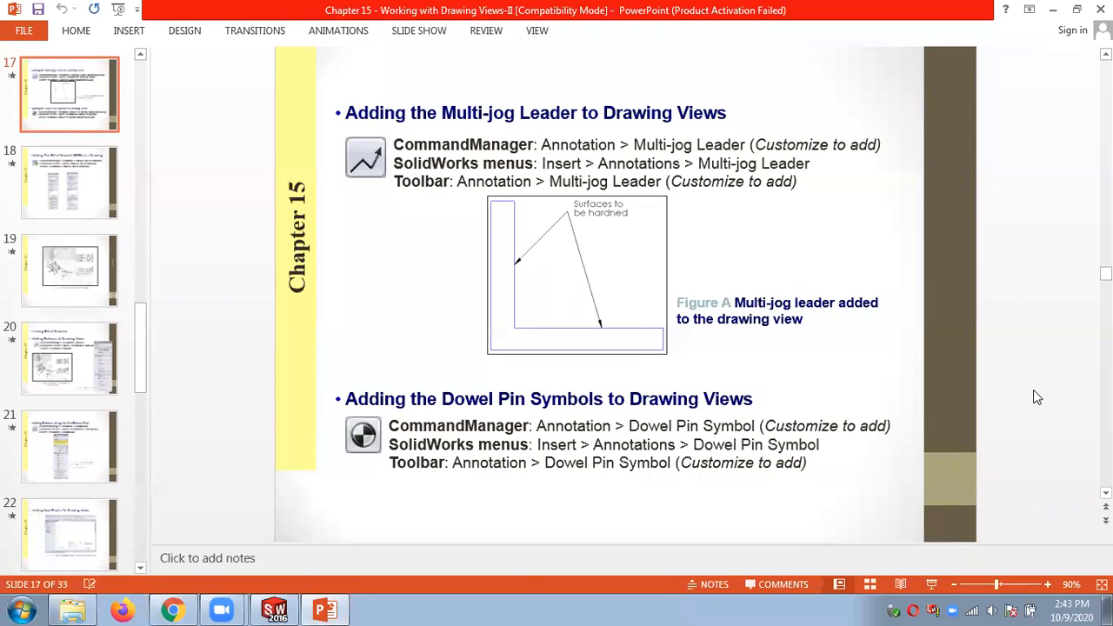
scroll(1033, 397, down, 1)
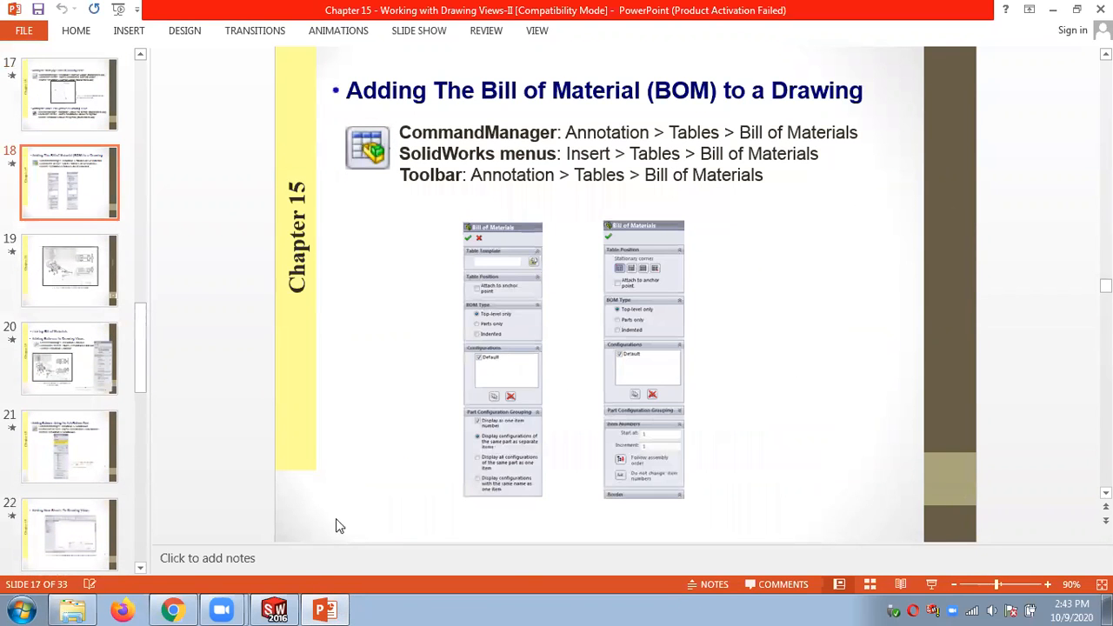
Switch to SOLIDWORKS and inspect the drawing sheet as a whole and the annotated plan view up close.
click(289, 609)
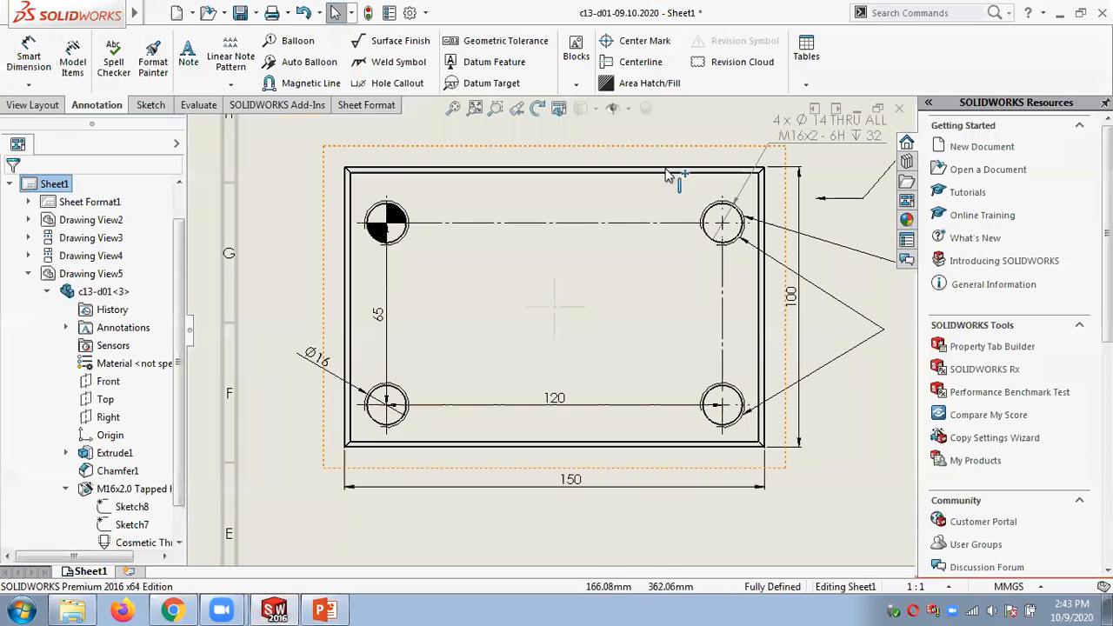
scroll(624, 232, up, 5)
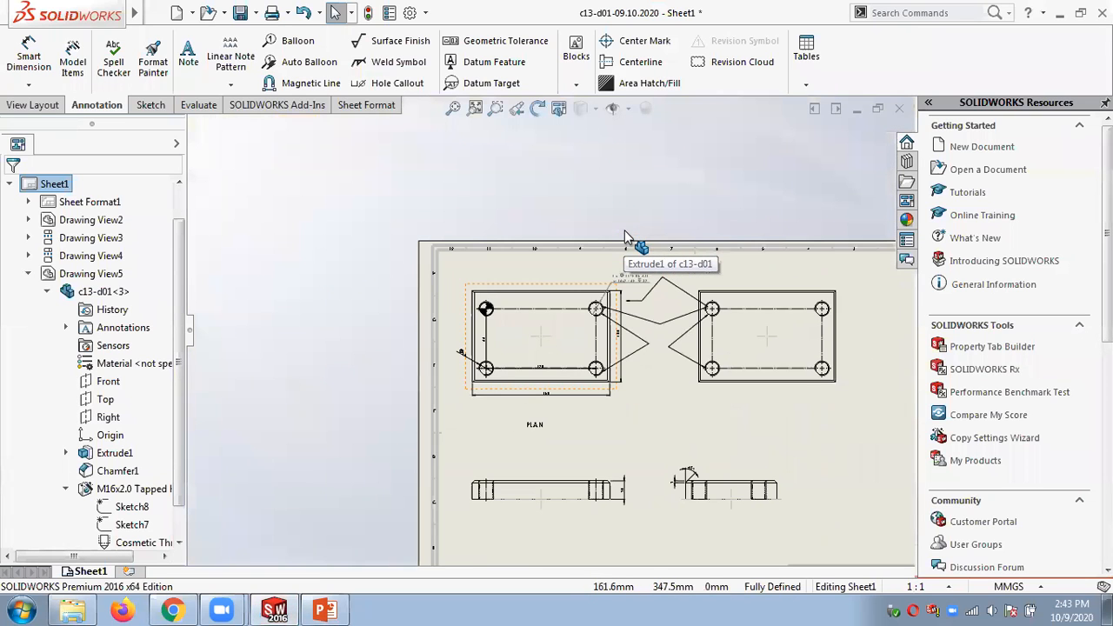
scroll(504, 330, down, 4)
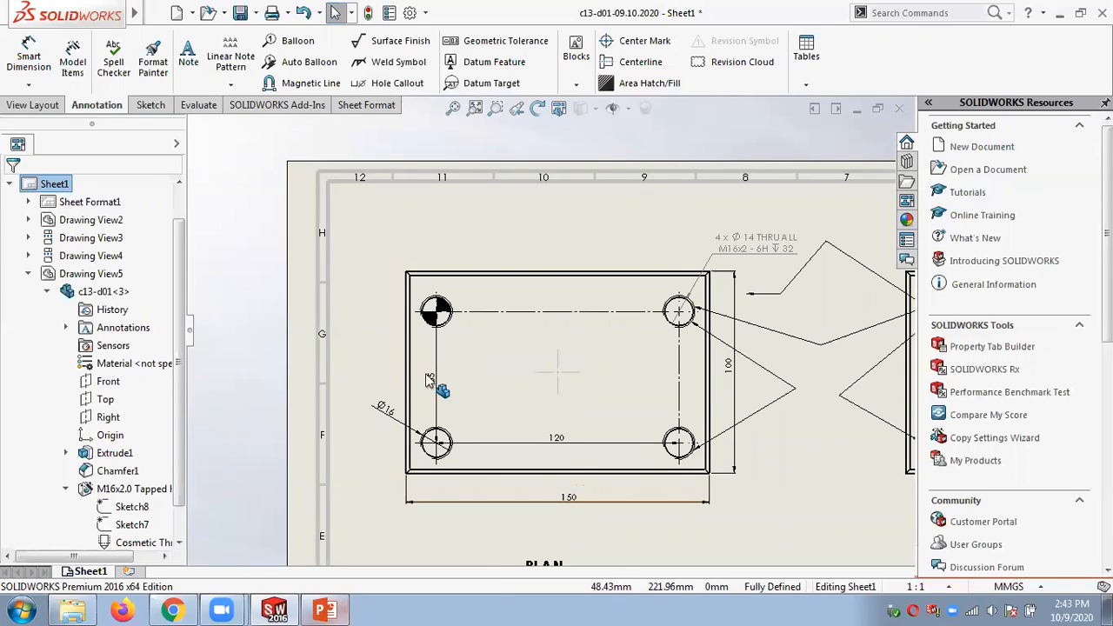
Switch to PowerPoint and recap the earlier annotation slides, from hole callouts back past chamfer dimensions and forward to centerlines on slide 14.
click(325, 610)
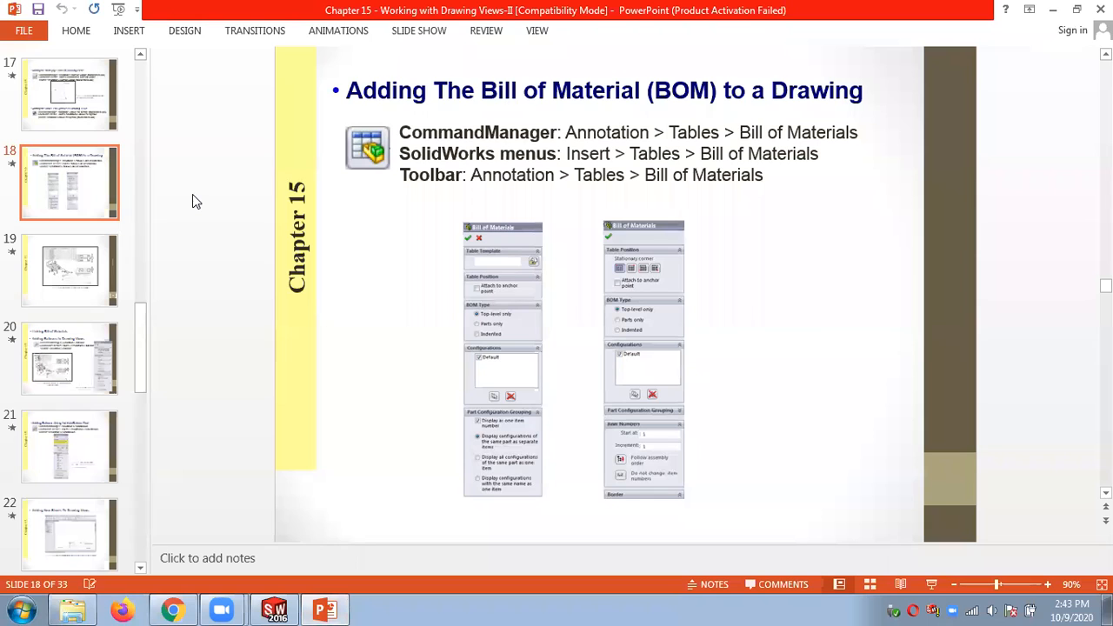
scroll(195, 201, up, 4)
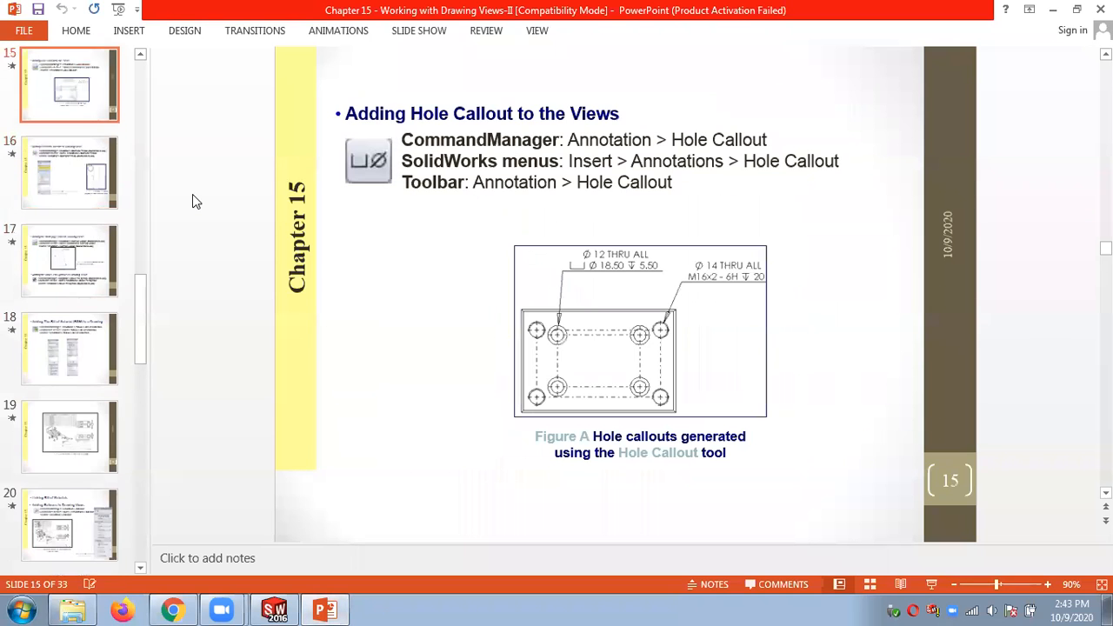
scroll(195, 202, up, 4)
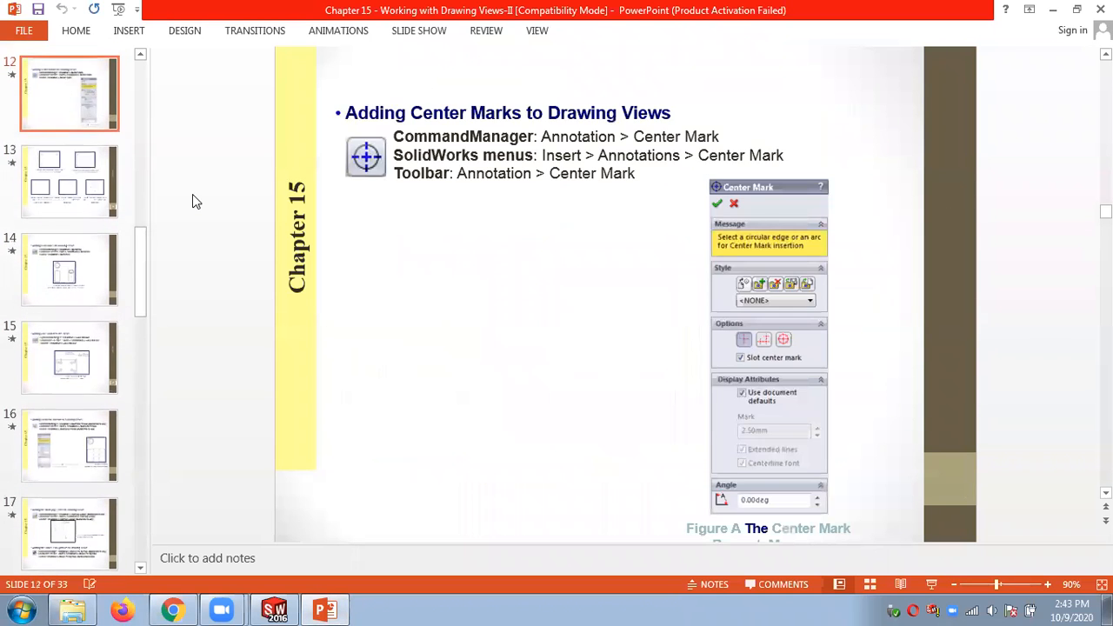
scroll(195, 201, up, 2)
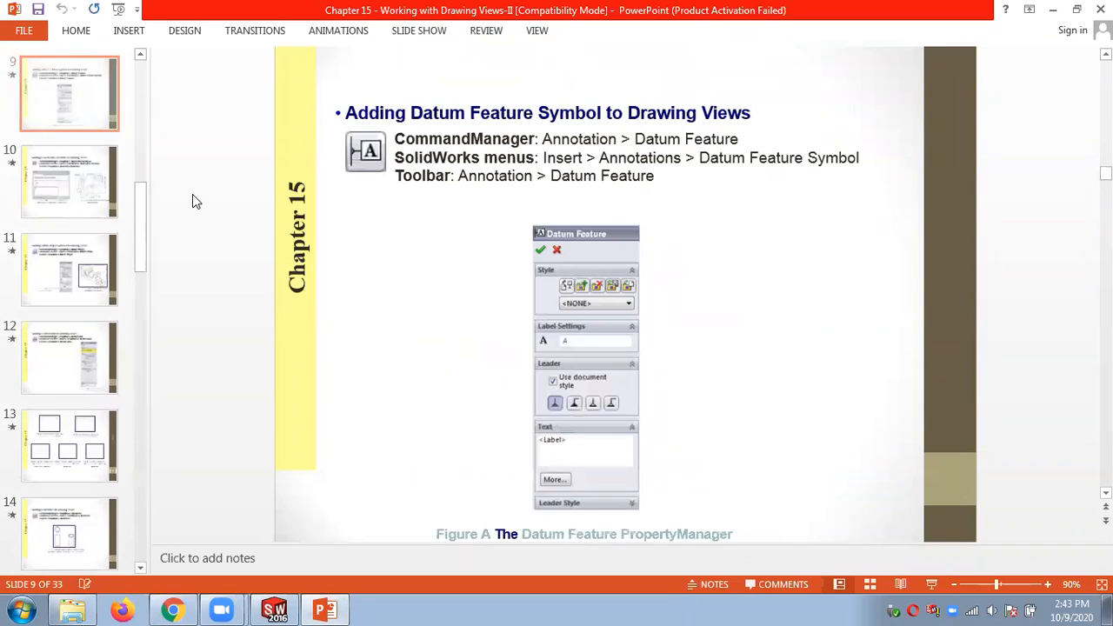
scroll(194, 202, up, 3)
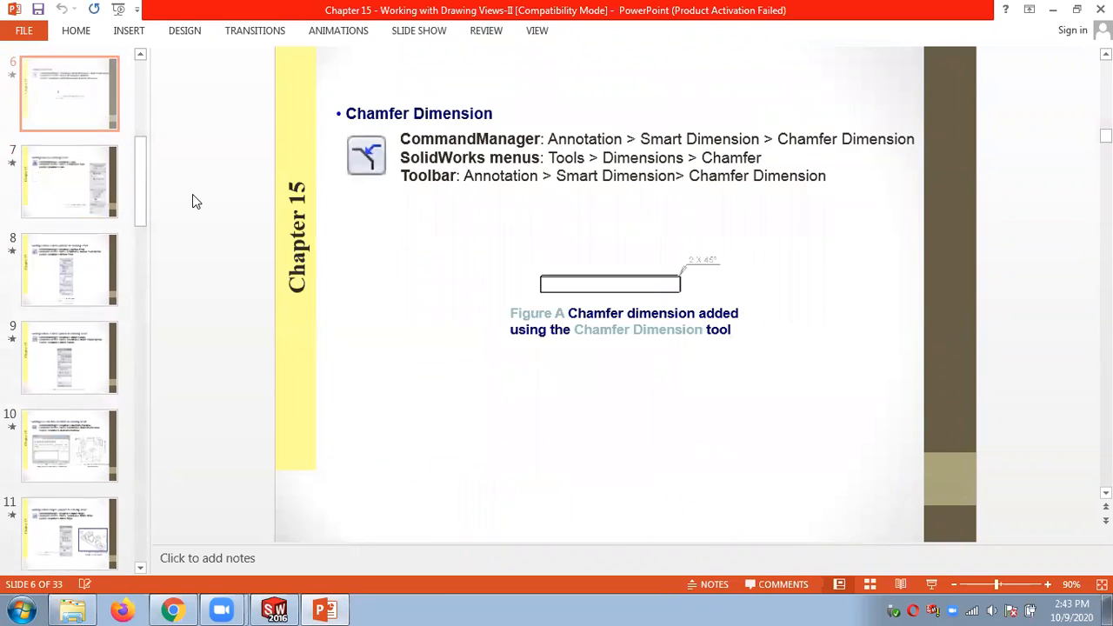
scroll(195, 202, up, 2)
scroll(195, 201, down, 3)
scroll(195, 201, down, 5)
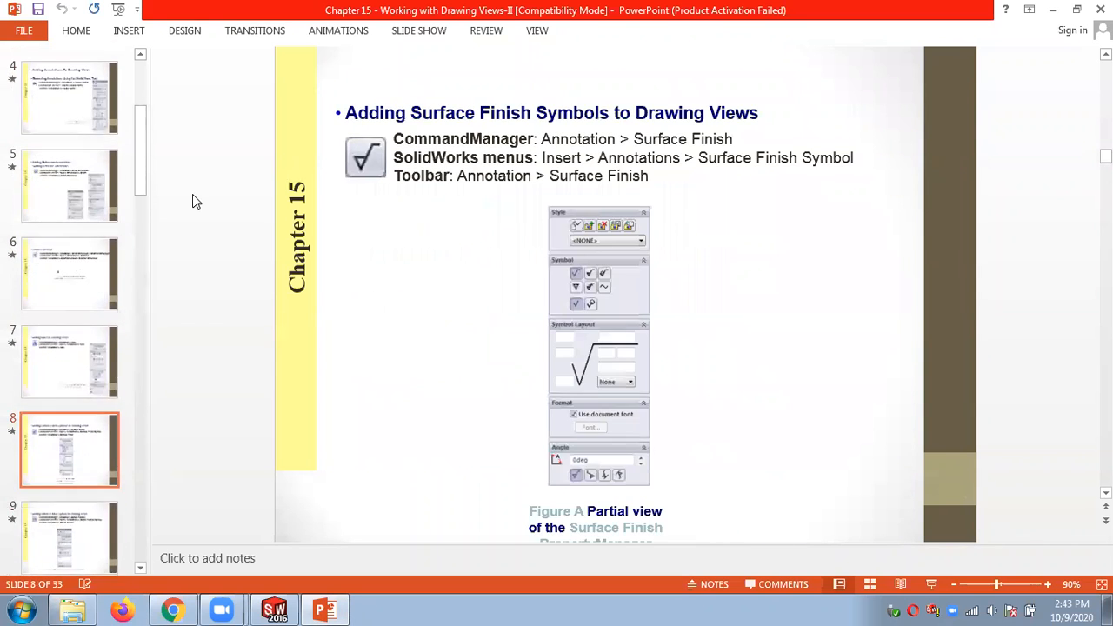
scroll(195, 202, down, 4)
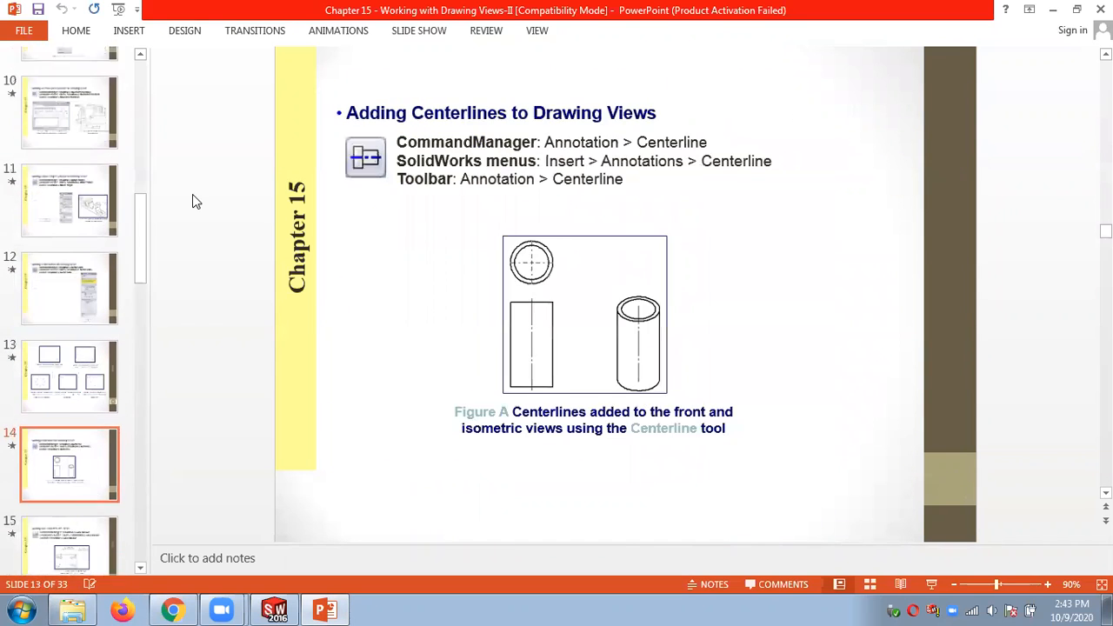
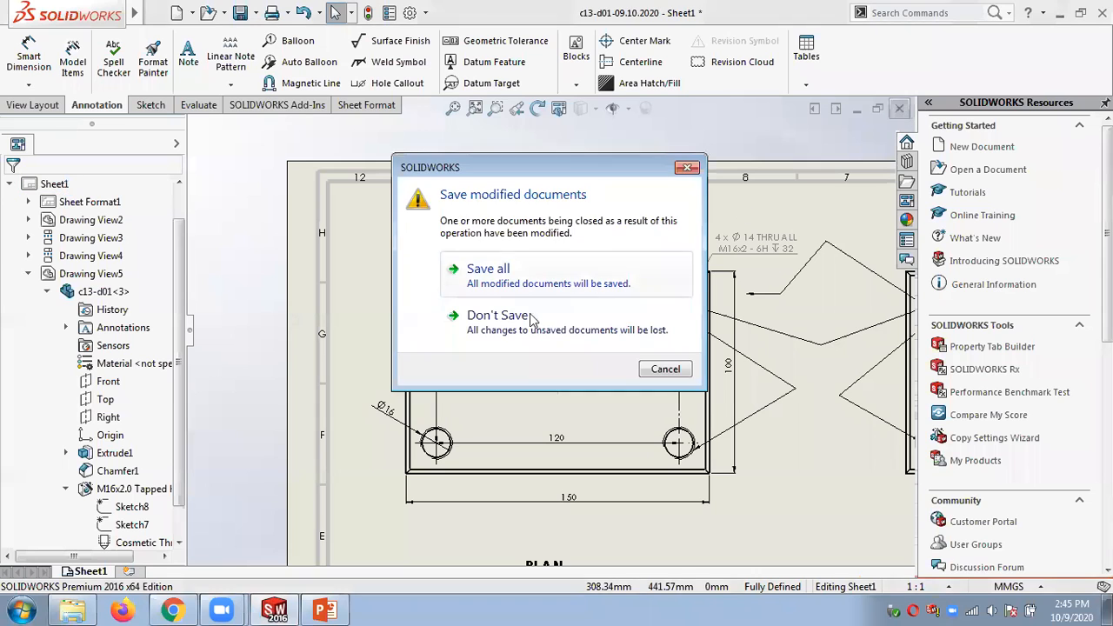
Close the c13-d01 drawing and the shaping machine tool head assembly in SOLIDWORKS without saving their changes.
click(509, 325)
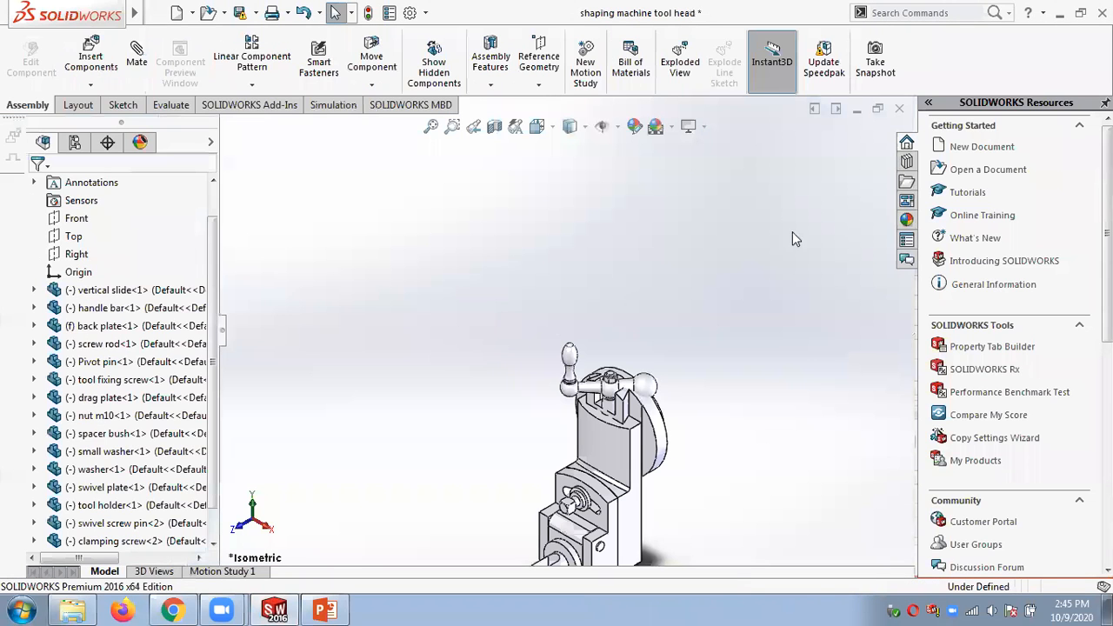
click(901, 109)
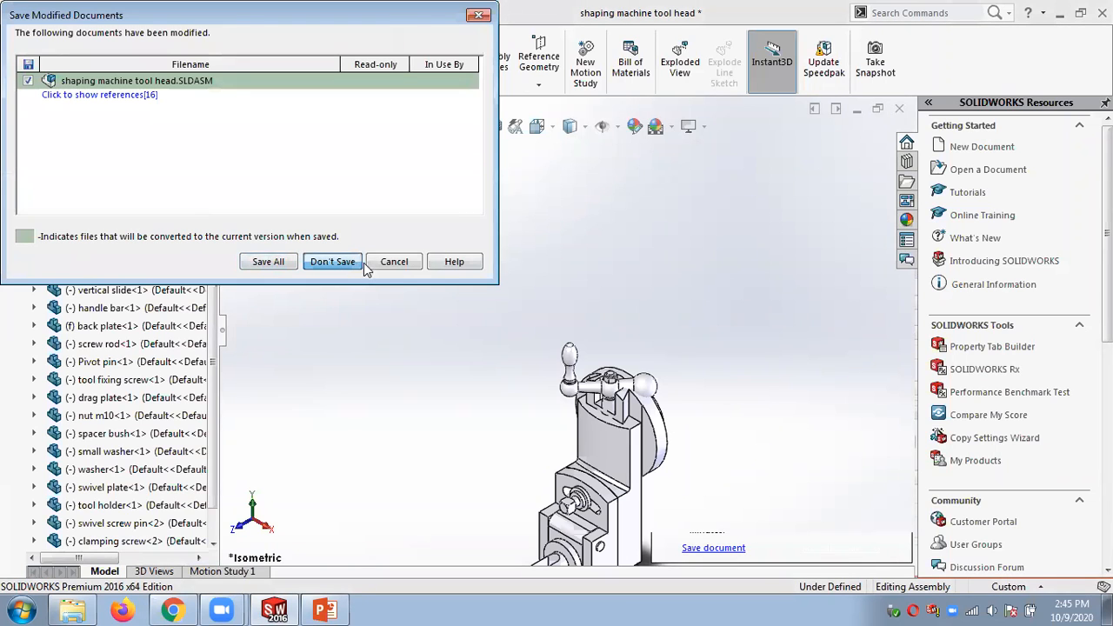
click(363, 263)
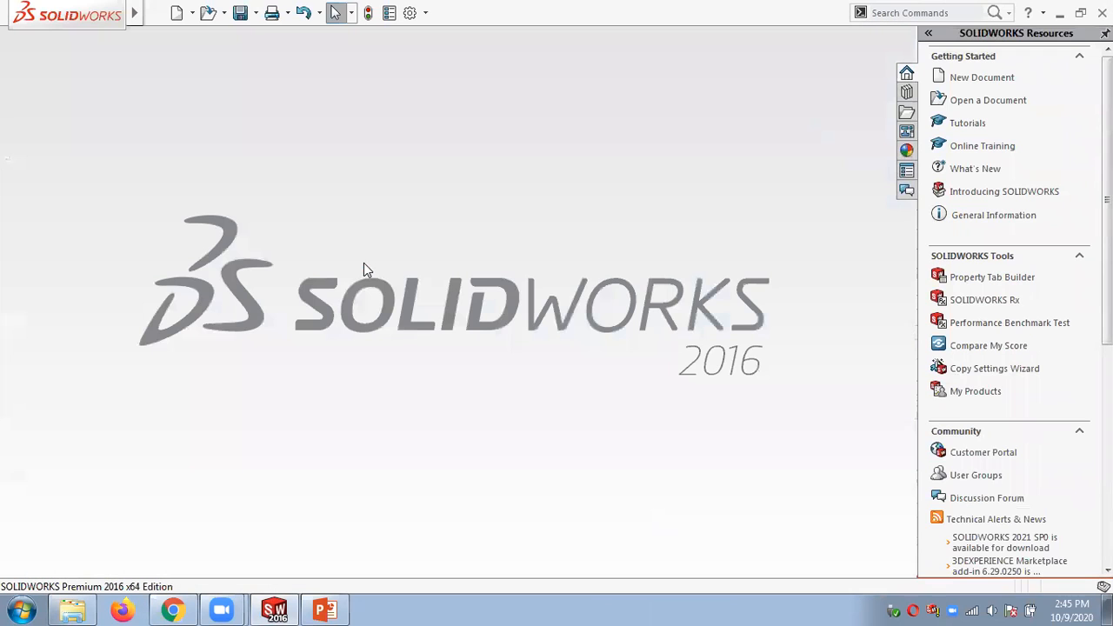
Create a new drawing on a standard A2 (ISO) sheet with the sheet format displayed, skipping the initial model view.
click(178, 13)
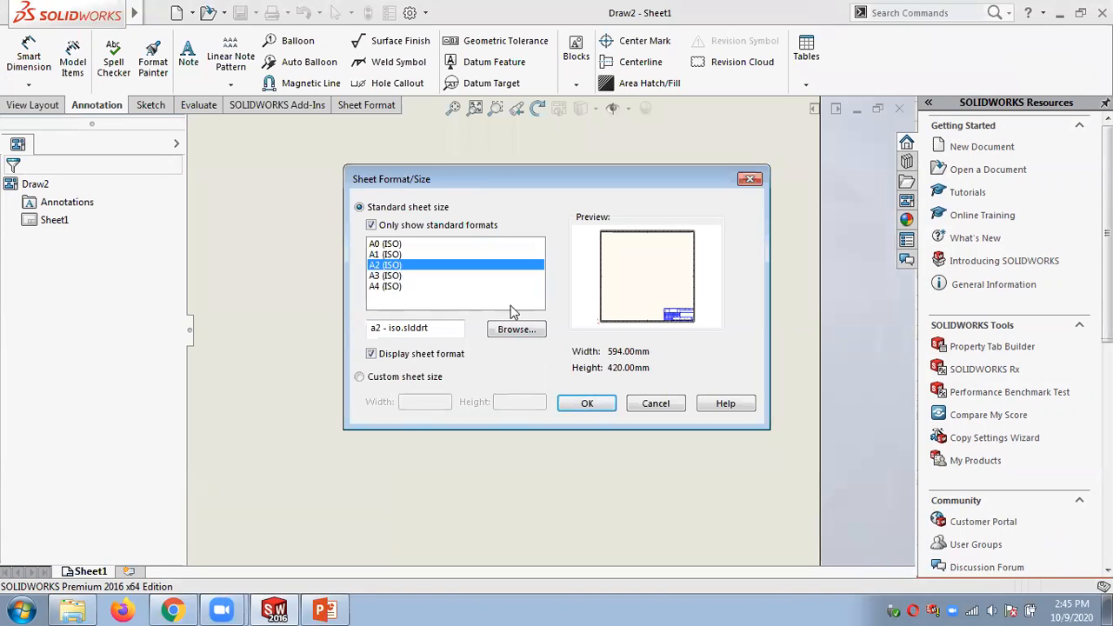
click(589, 403)
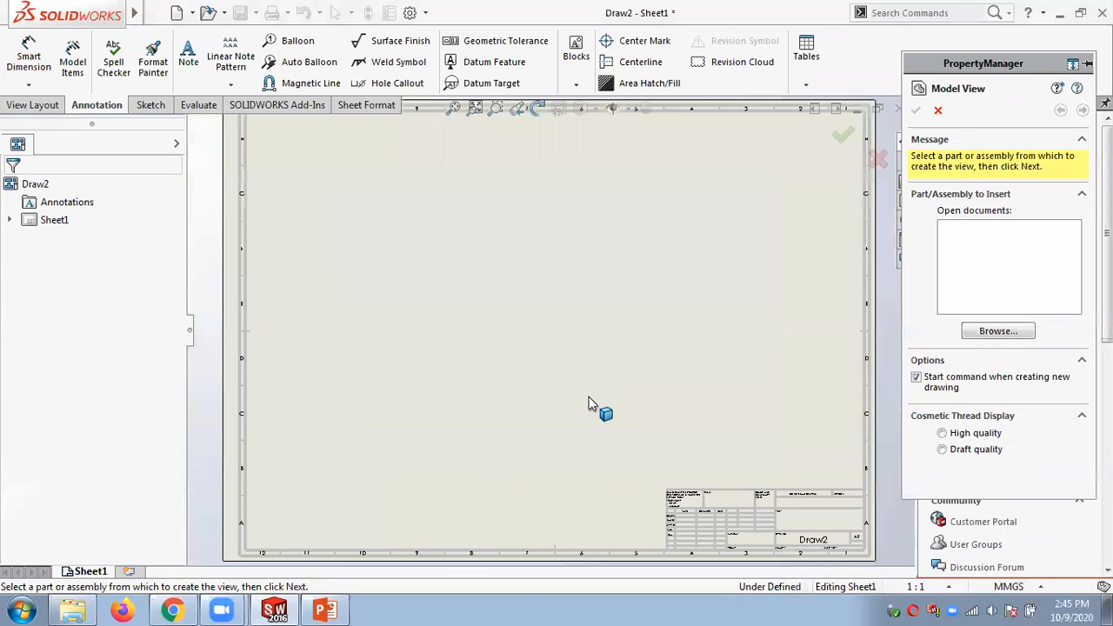
click(938, 111)
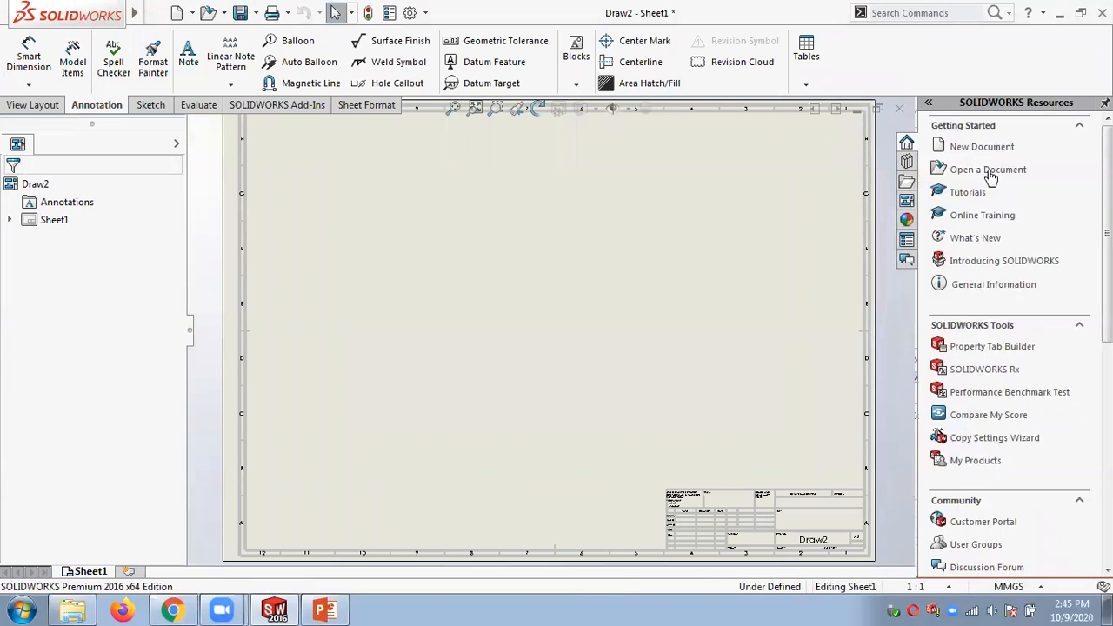
Browse for a View Palette source model in the Chap 15 folder, checking Figure_15-10 and limiting the file type to assemblies.
click(907, 201)
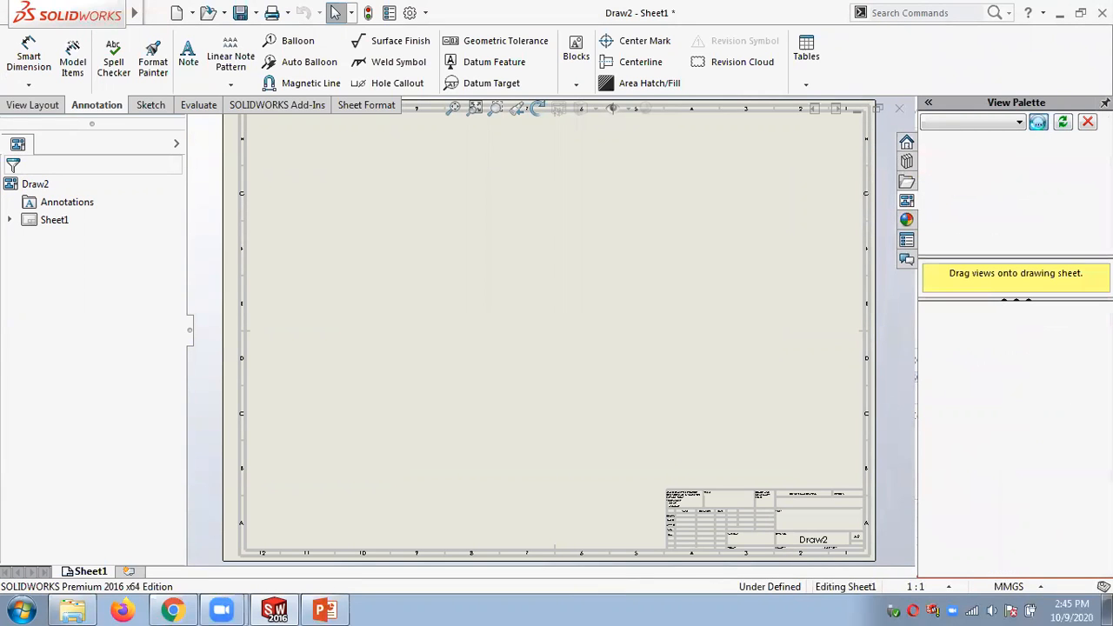
click(1038, 122)
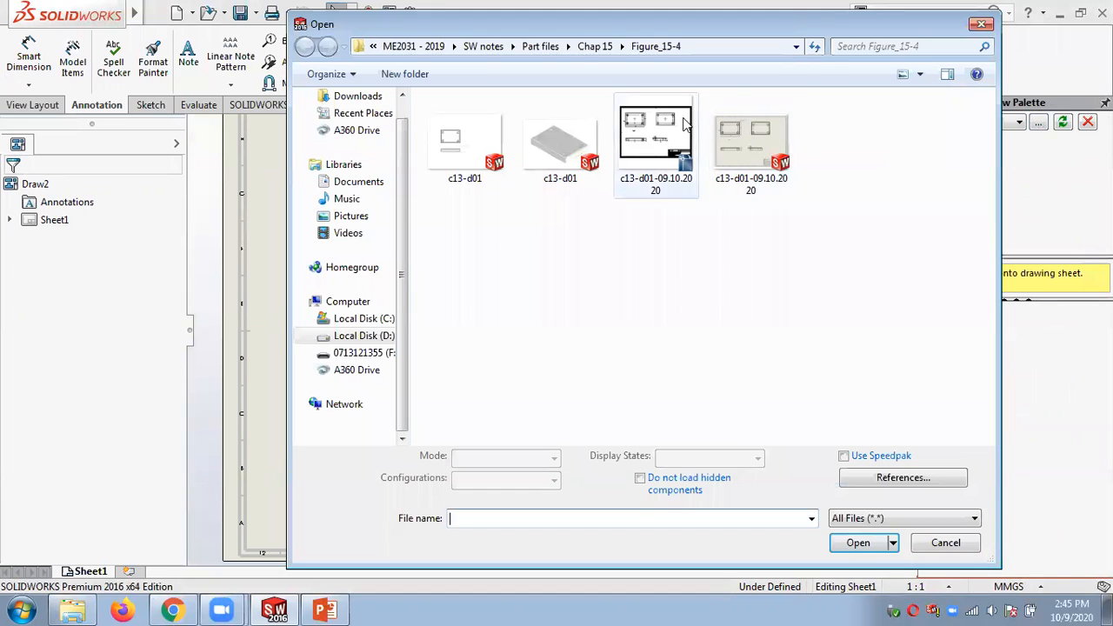
click(584, 50)
double_click(474, 140)
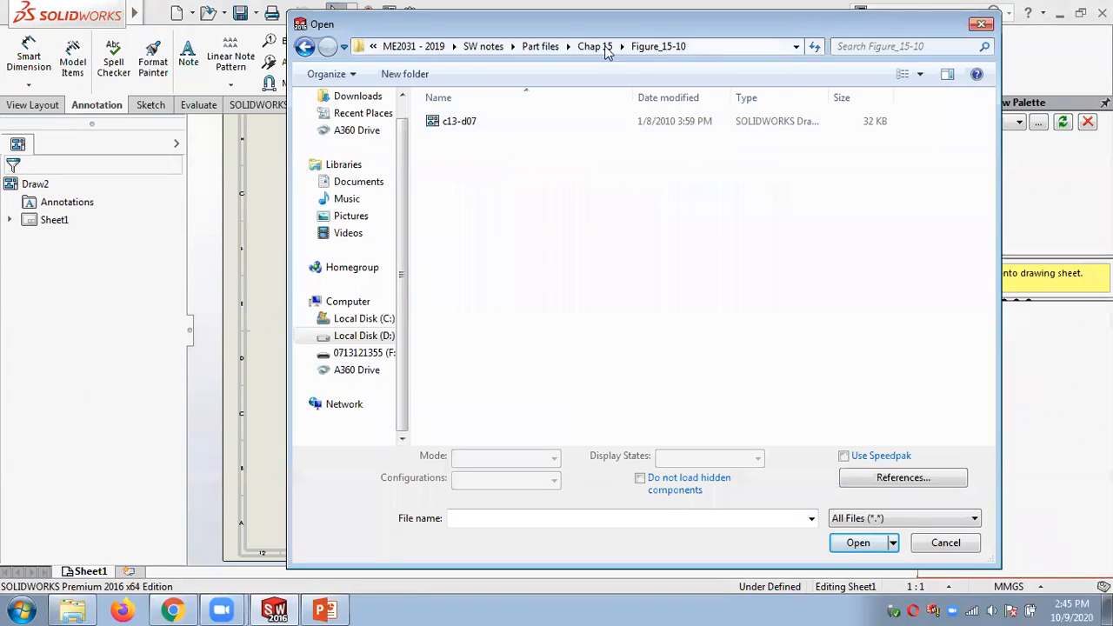
click(604, 48)
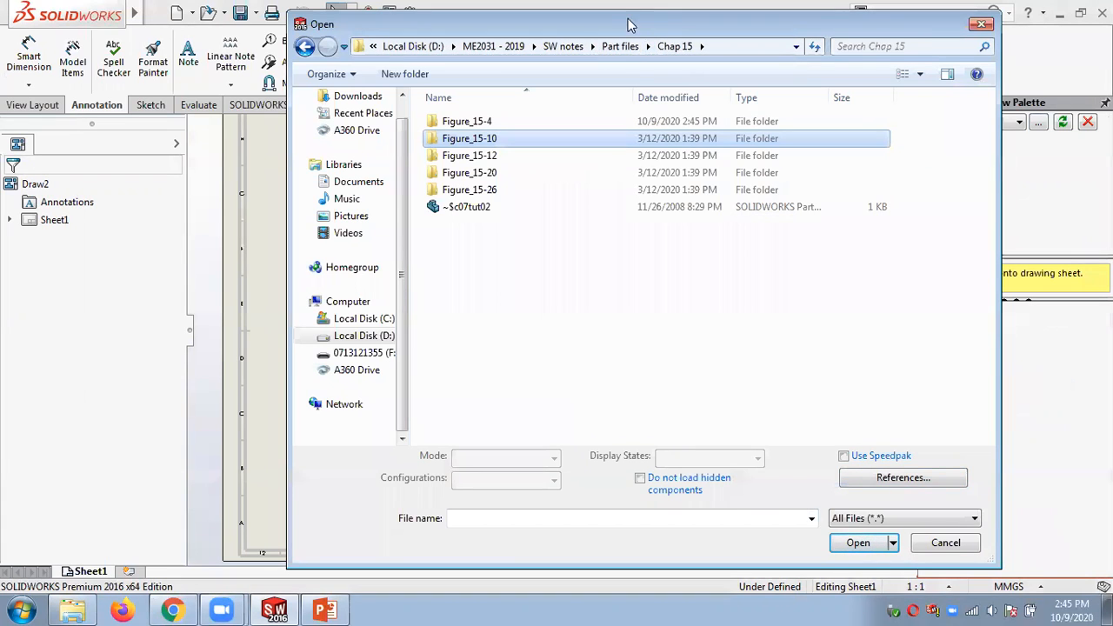
drag(639, 30, 568, 21)
click(899, 510)
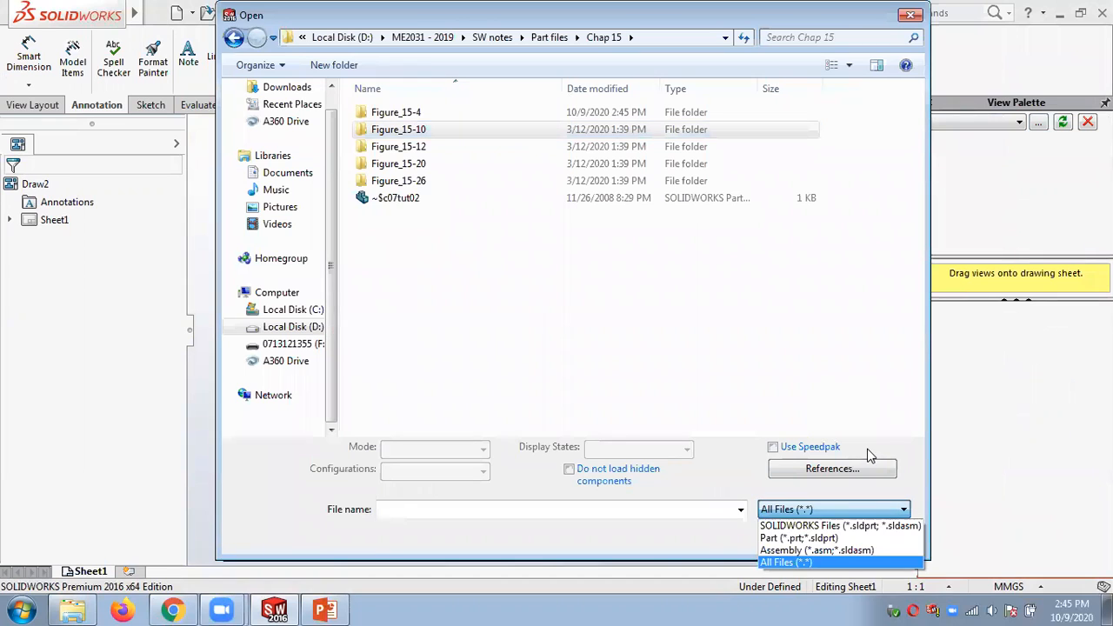
click(880, 549)
Load the bench-vice assembly from the Figure_15-26 folder of Chap 15 into the drawing's View Palette.
double_click(422, 150)
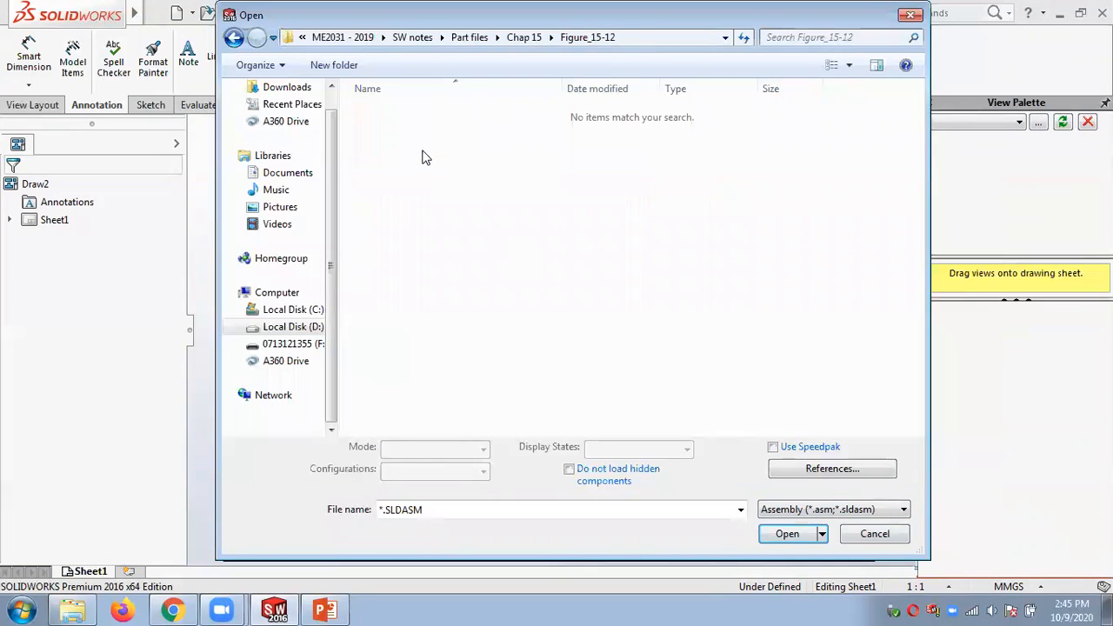
click(525, 45)
double_click(401, 171)
click(525, 38)
double_click(400, 181)
click(399, 114)
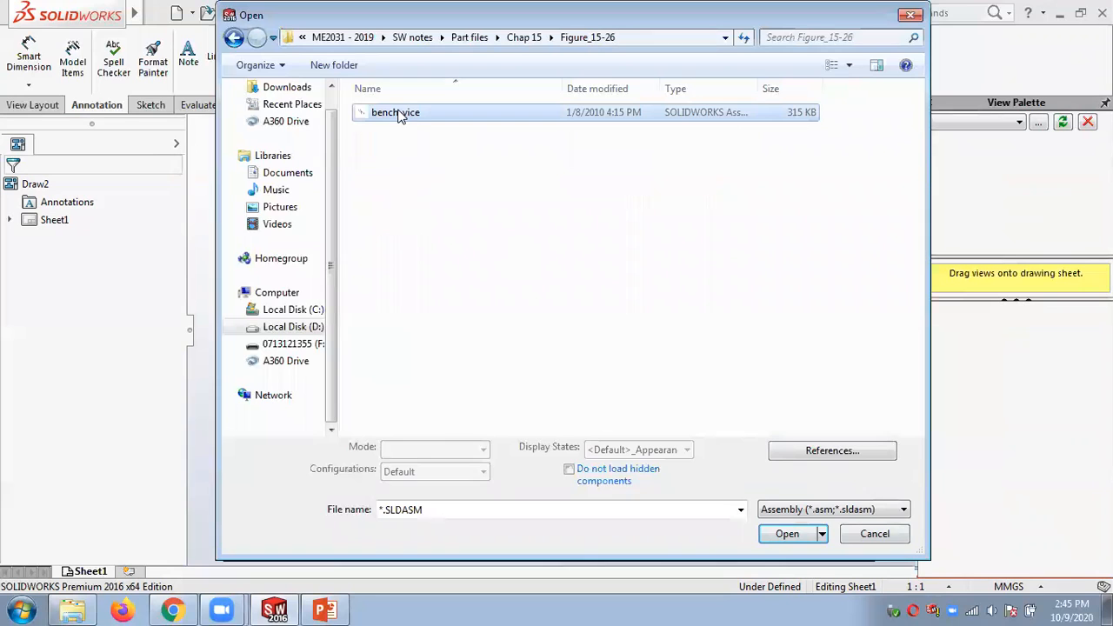
click(789, 539)
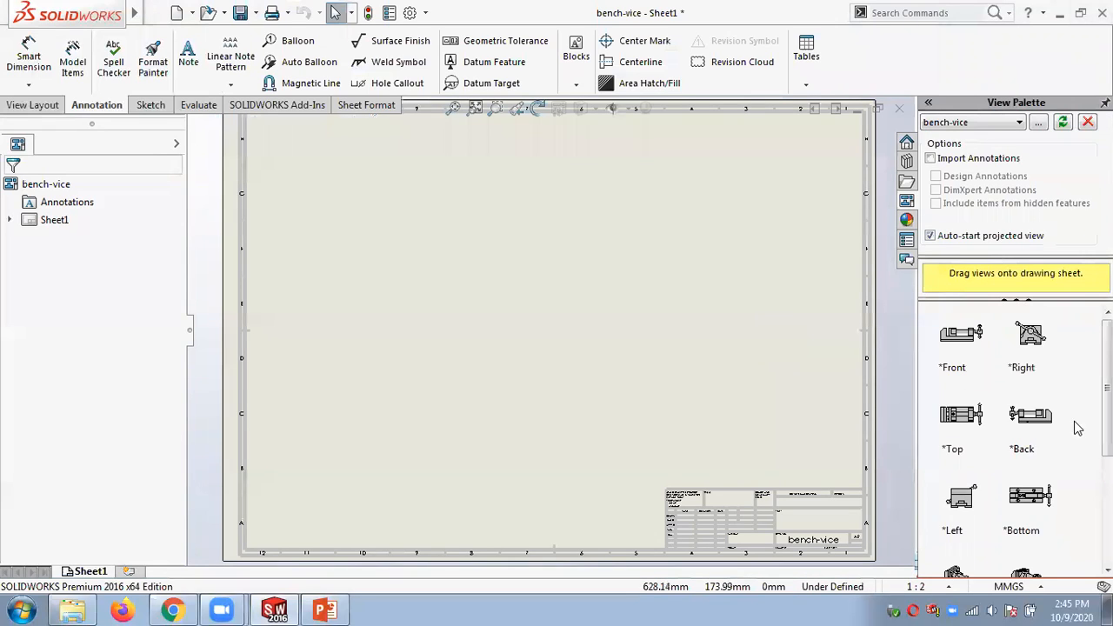
Look through the bench vice views in the View Palette and close the drawing without saving its changes.
drag(1108, 382, 1107, 478)
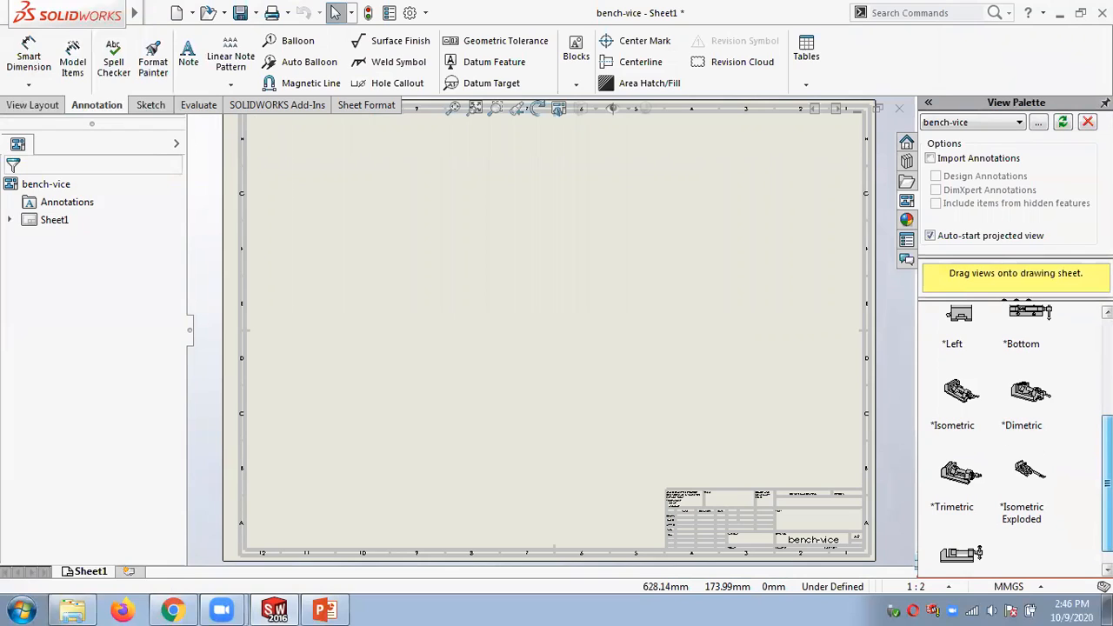
drag(1107, 483, 1107, 389)
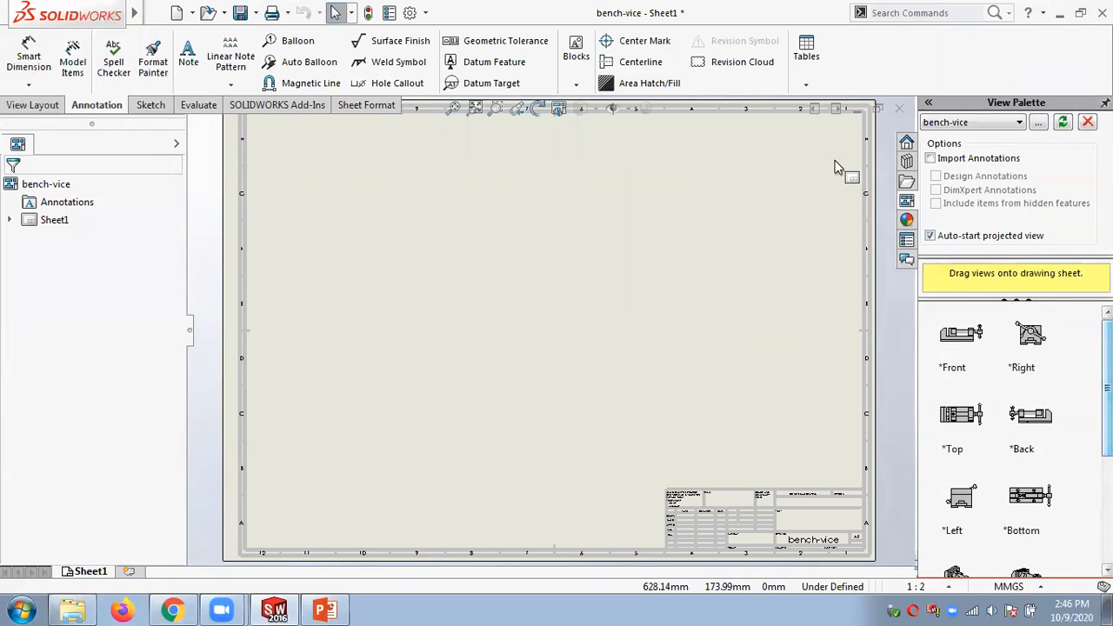
click(901, 108)
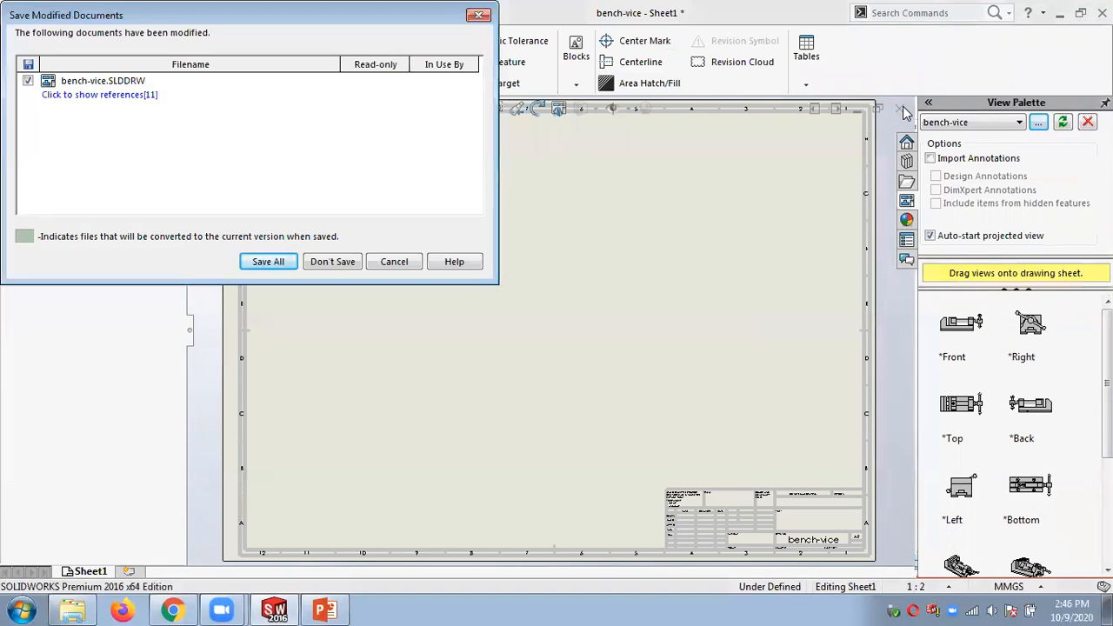
click(338, 261)
Create a new assembly document and place the bench-vice assembly from the Figure_15-26 folder as its first component.
click(193, 15)
click(199, 33)
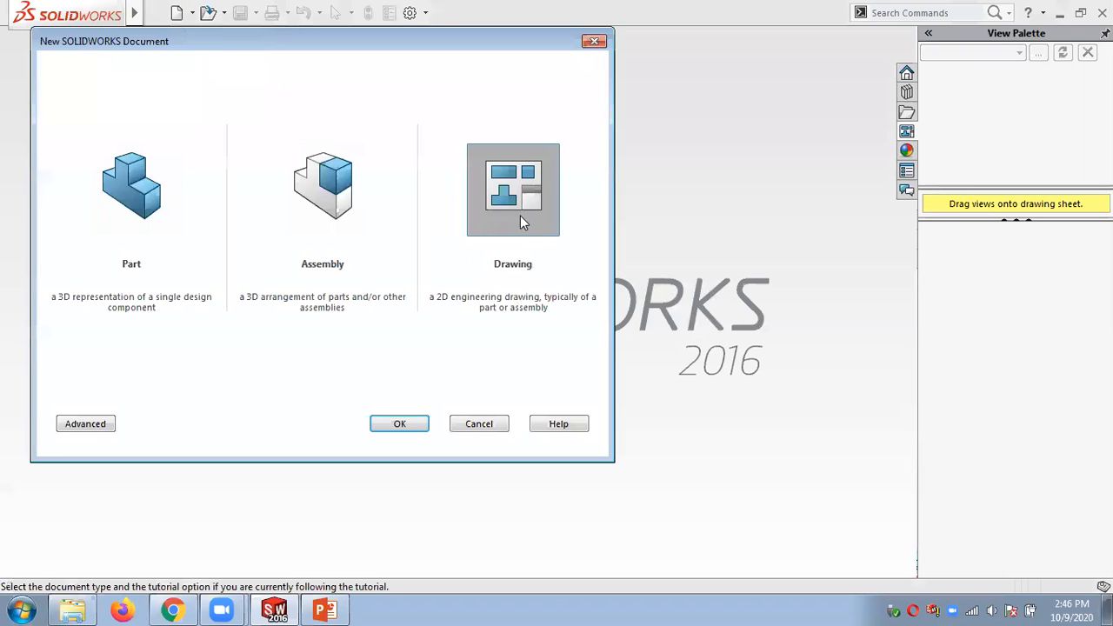
double_click(329, 213)
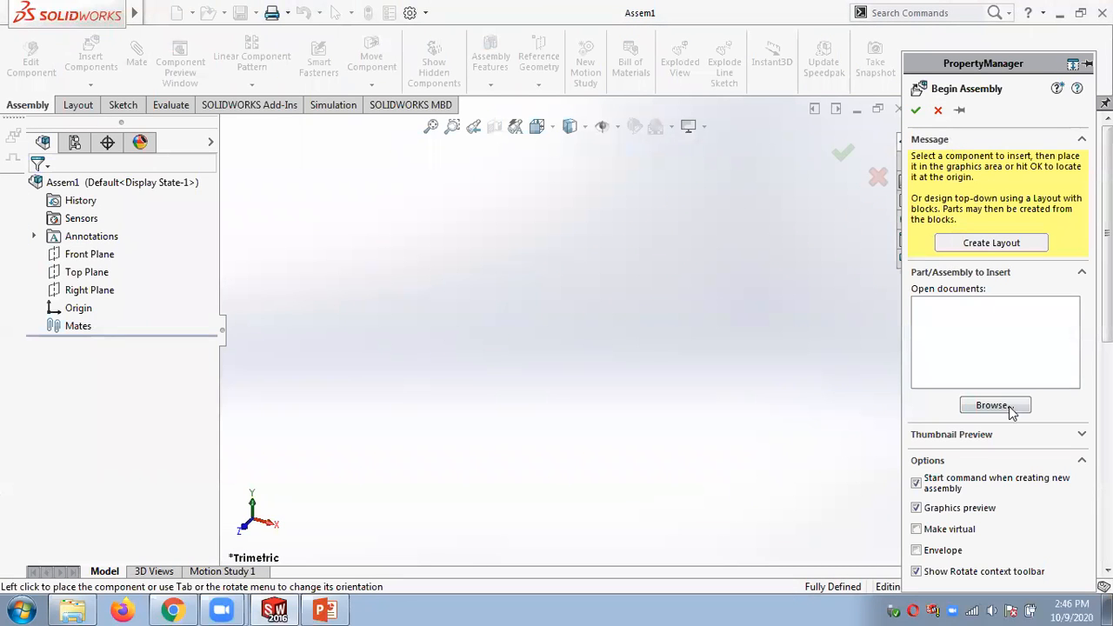
click(999, 409)
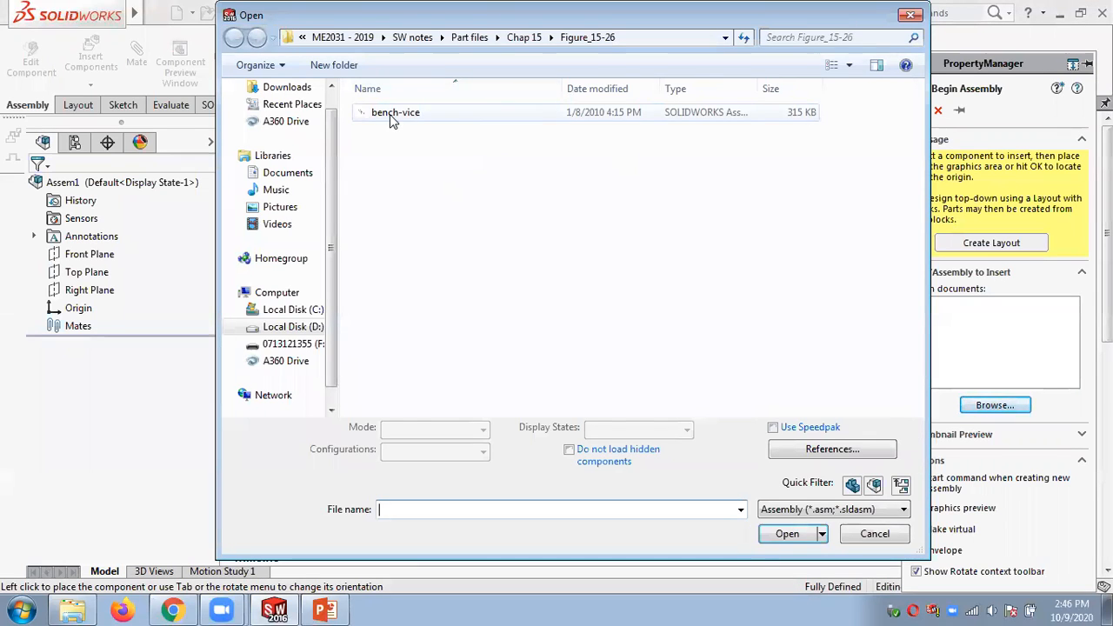
click(390, 114)
click(774, 534)
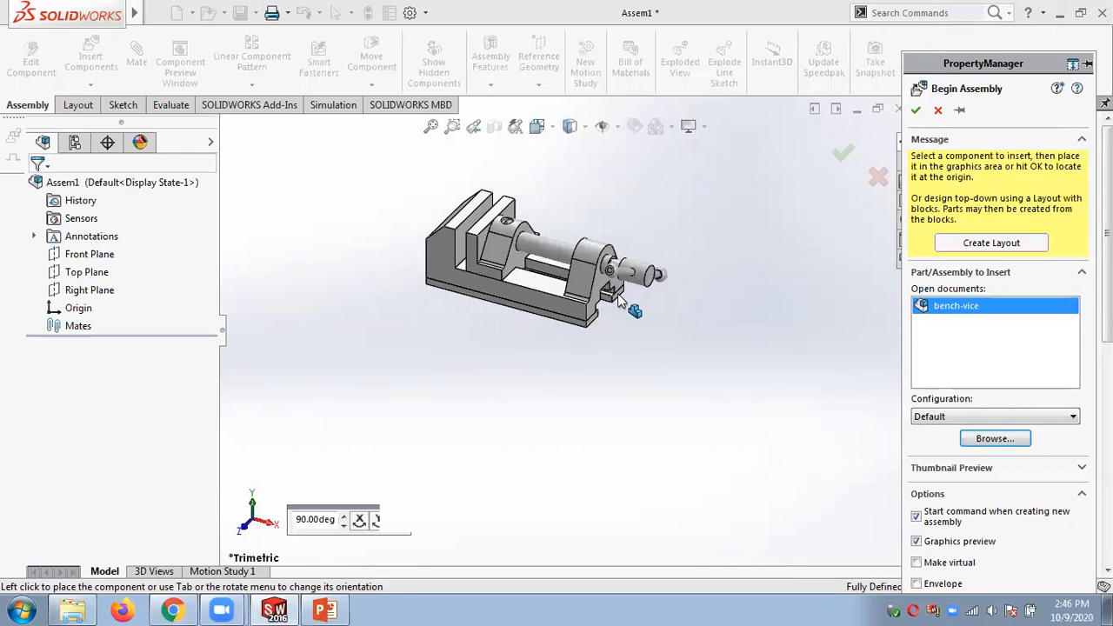
click(619, 300)
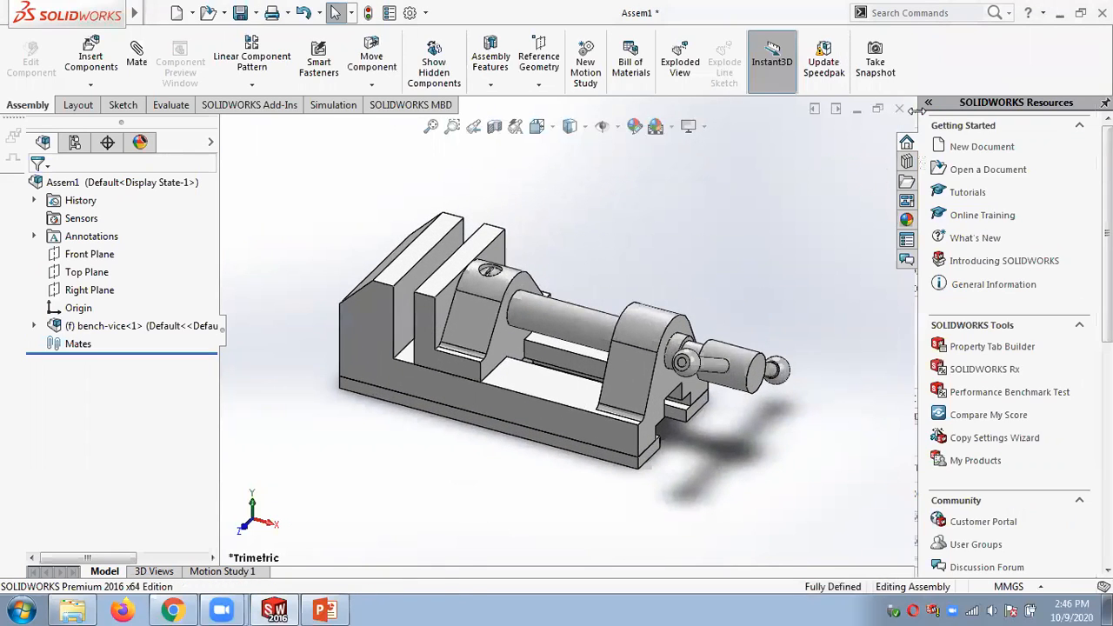
scroll(658, 307, up, 2)
scroll(516, 387, up, 1)
scroll(521, 386, down, 2)
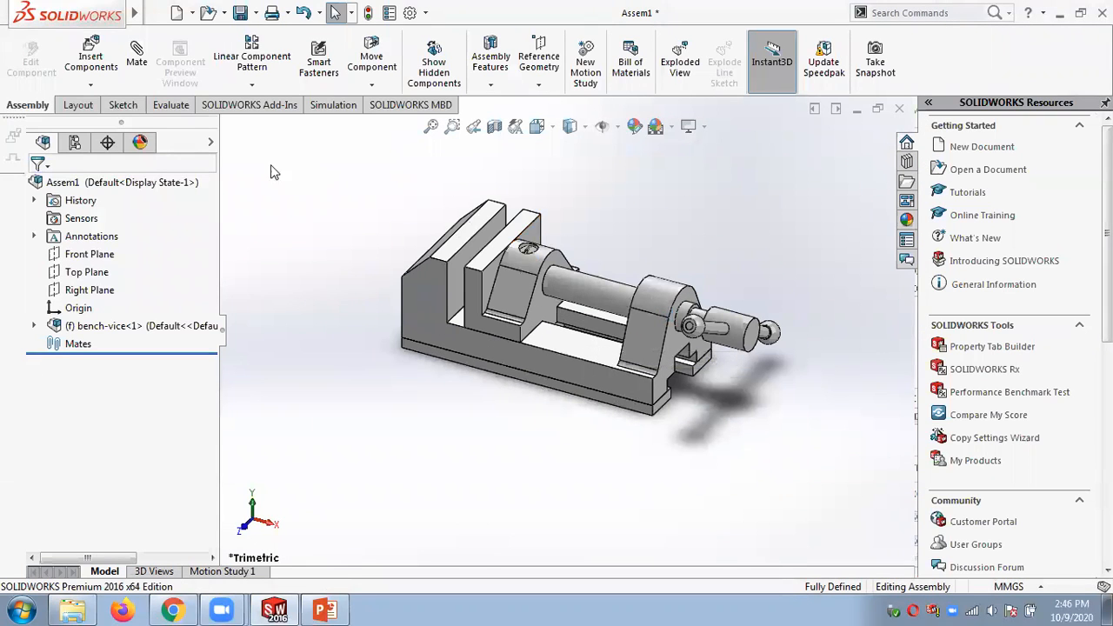
Try to explode the inserted bench vice along the X and Y directions, cancel Explode, and close the new assembly without saving.
click(680, 61)
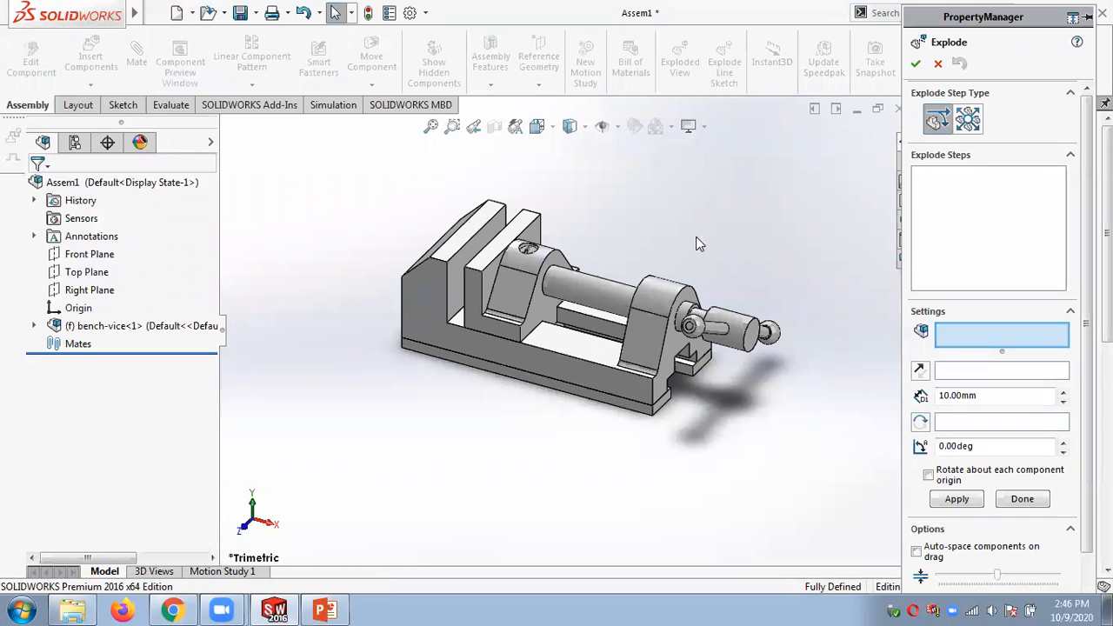
scroll(692, 240, up, 2)
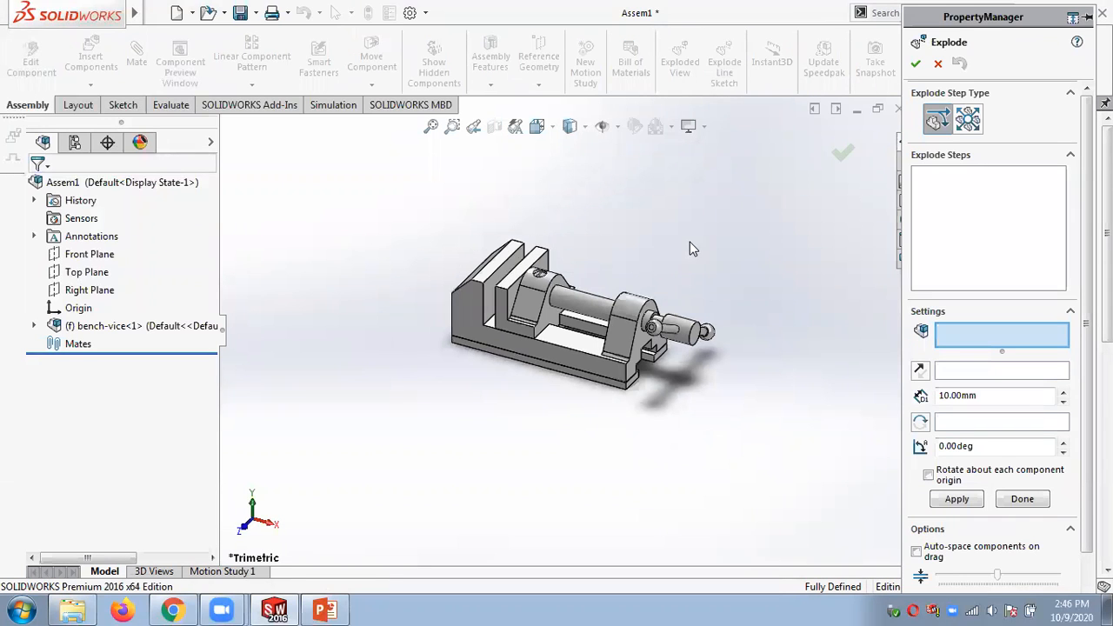
click(682, 333)
drag(665, 330, 700, 342)
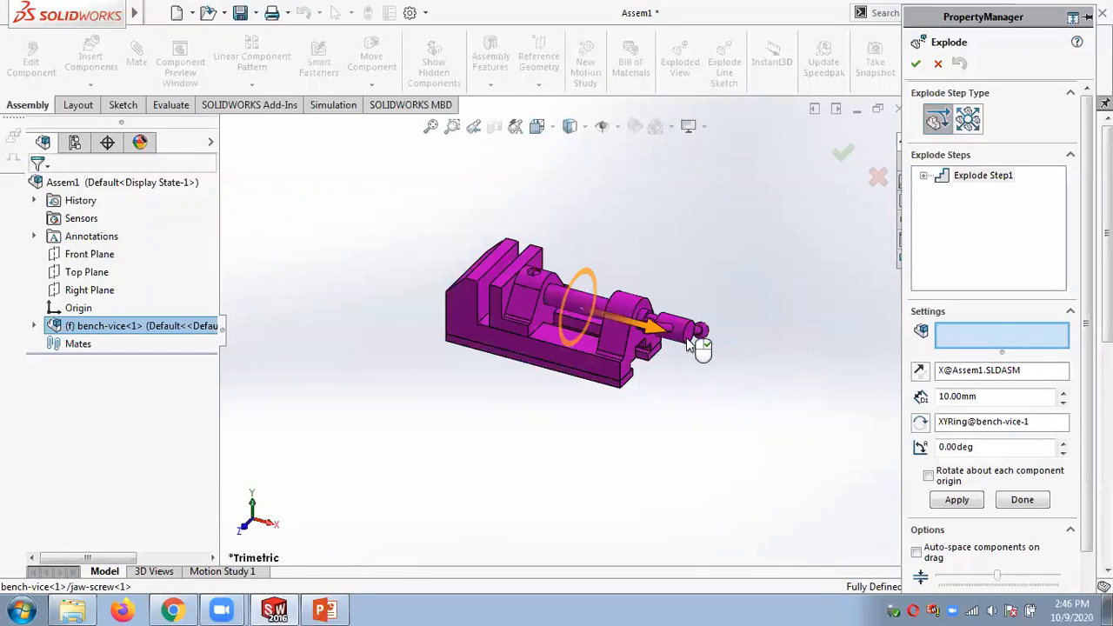
click(696, 340)
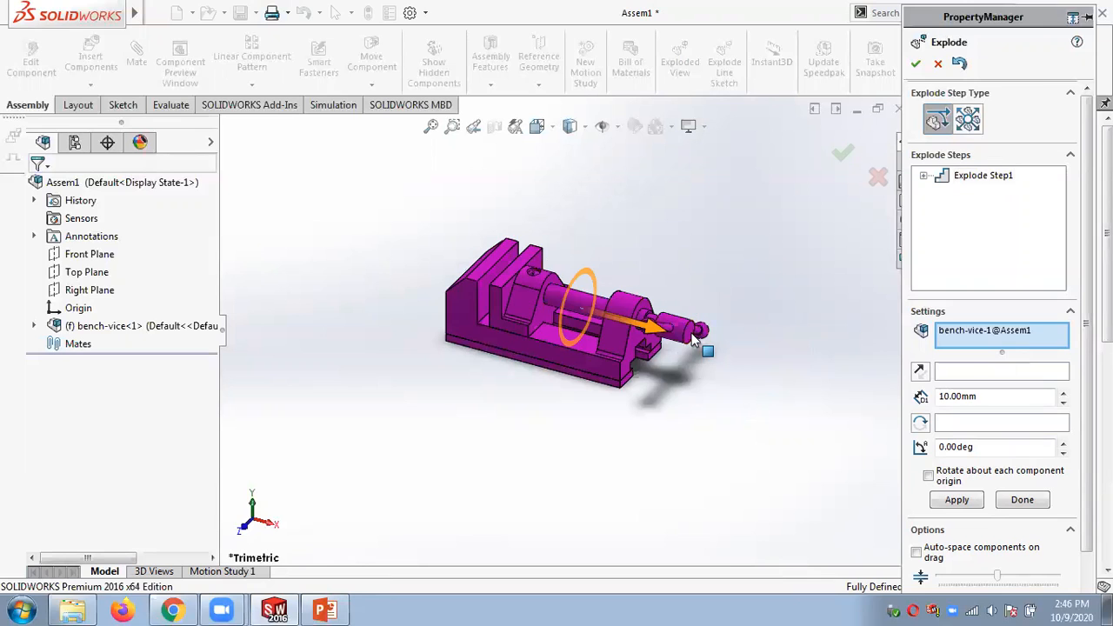
drag(696, 343, 708, 350)
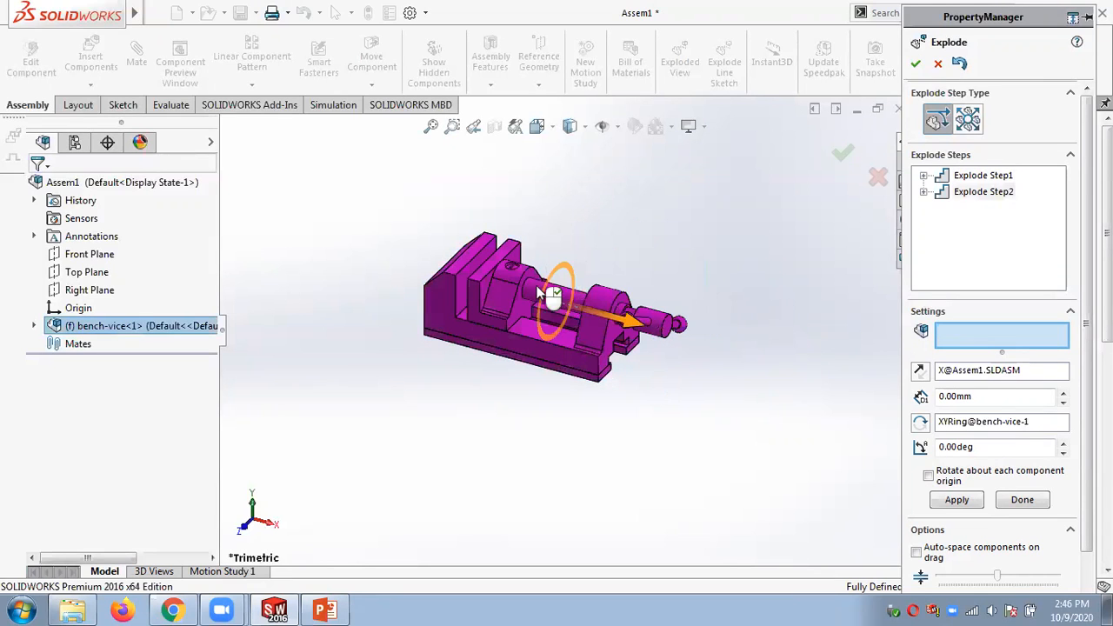
click(475, 296)
mouse_move(561, 228)
mouse_down()
mouse_move(554, 171)
mouse_move(554, 222)
mouse_up()
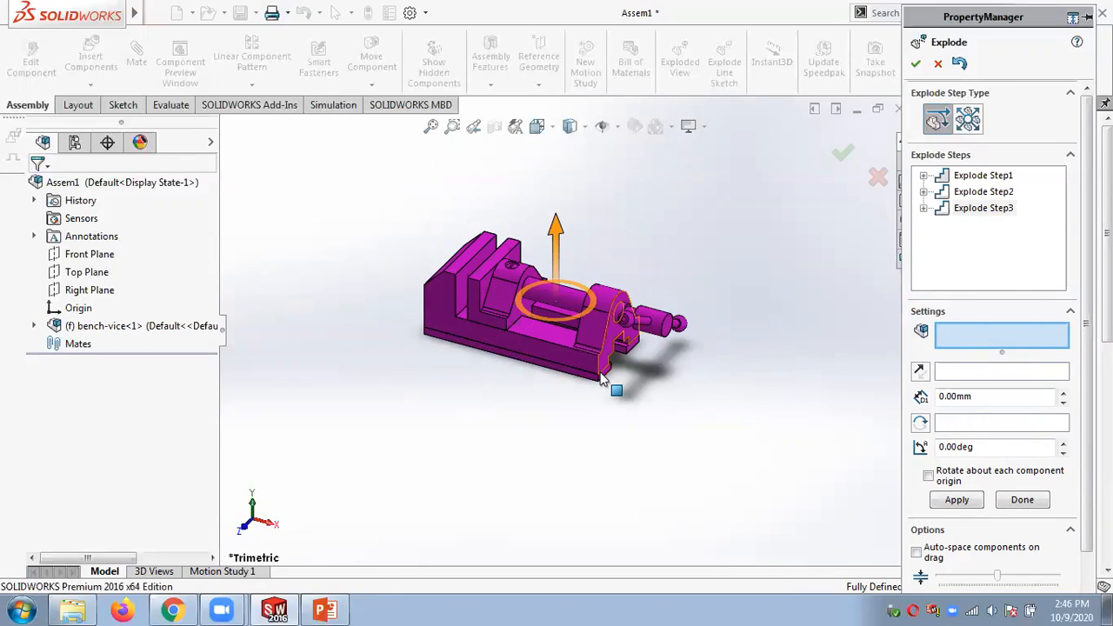
click(938, 65)
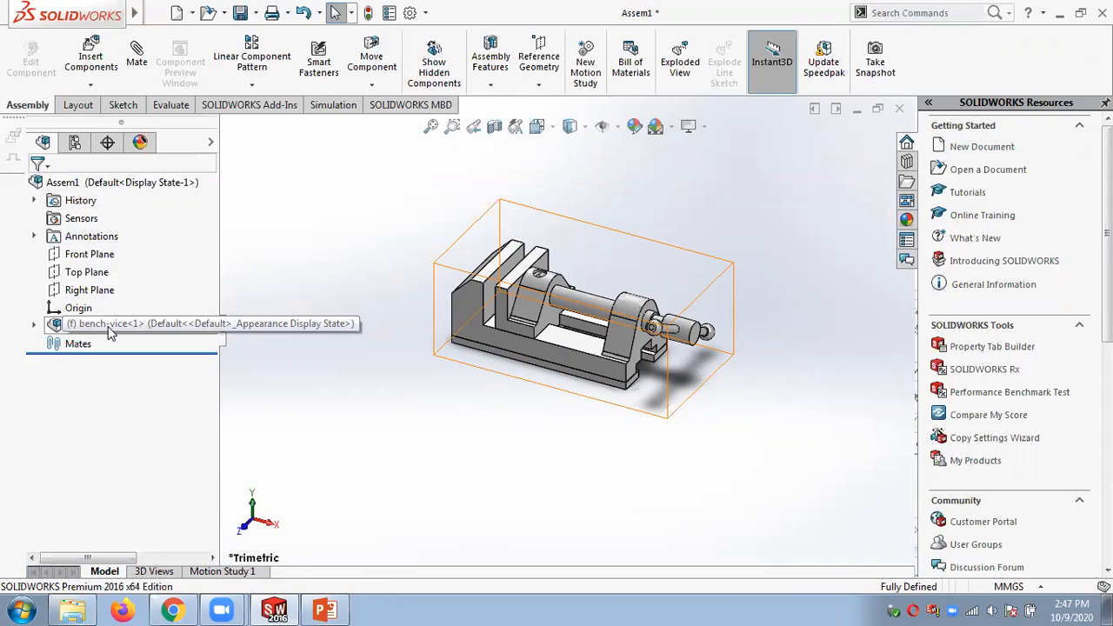
click(899, 107)
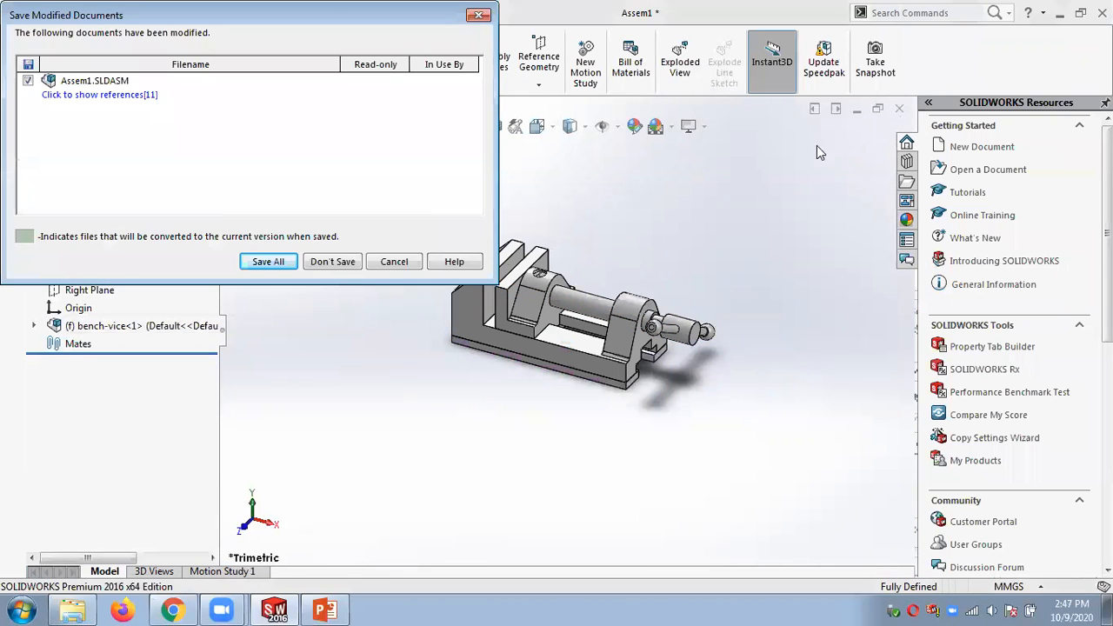
click(322, 263)
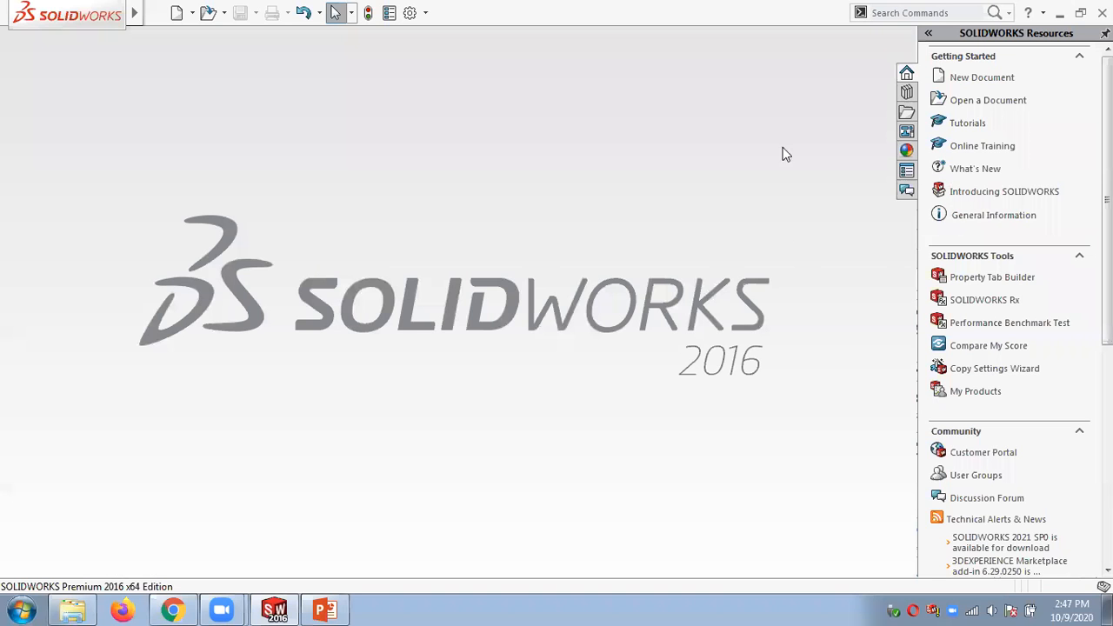
Switch to Windows Explorer and open the bench-vice assembly from the Figure_15-26 folder of Chap 15 in SOLIDWORKS.
click(72, 610)
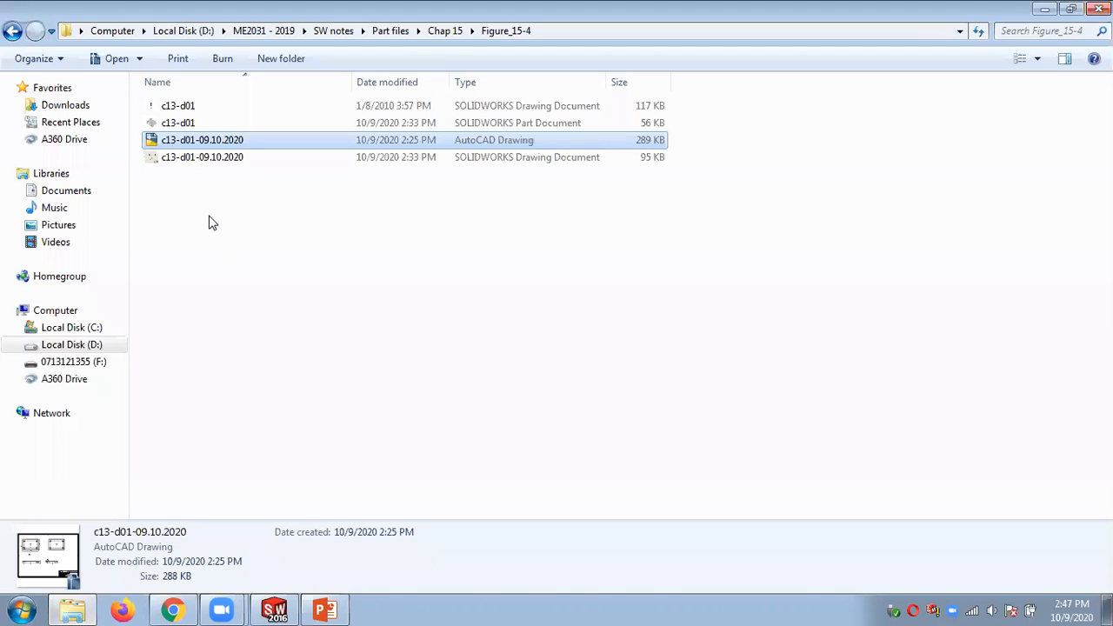
click(441, 31)
double_click(213, 176)
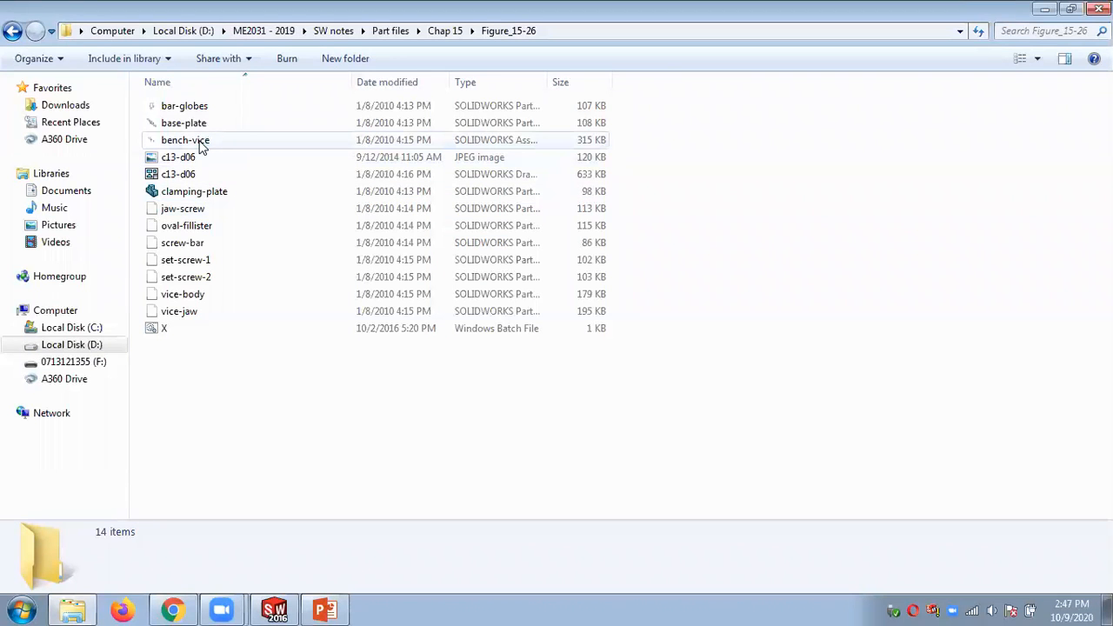
click(200, 146)
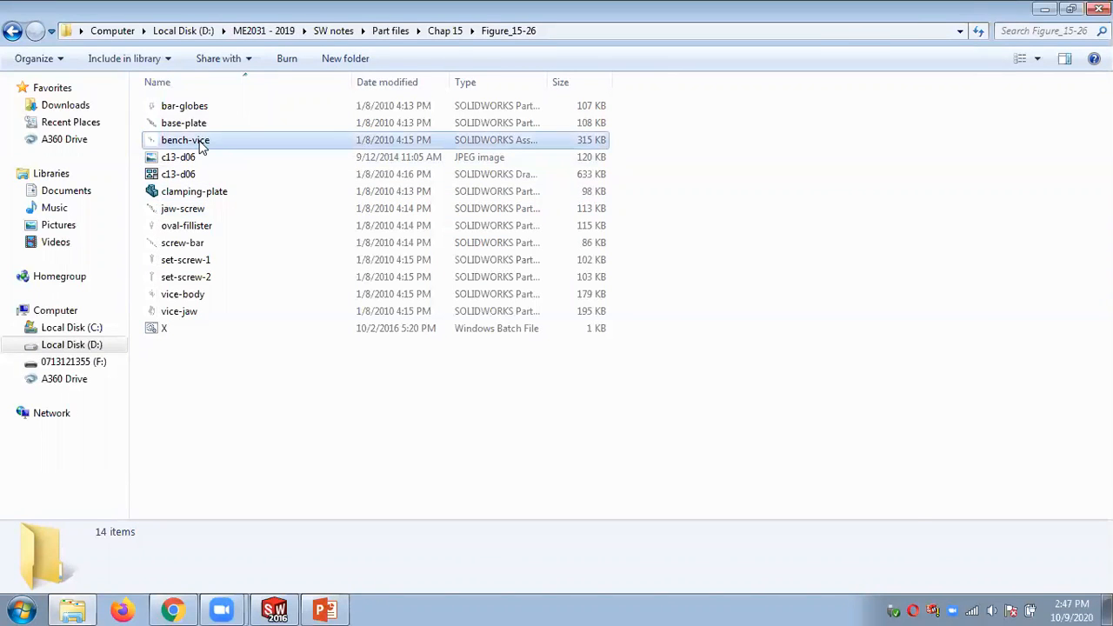
double_click(200, 146)
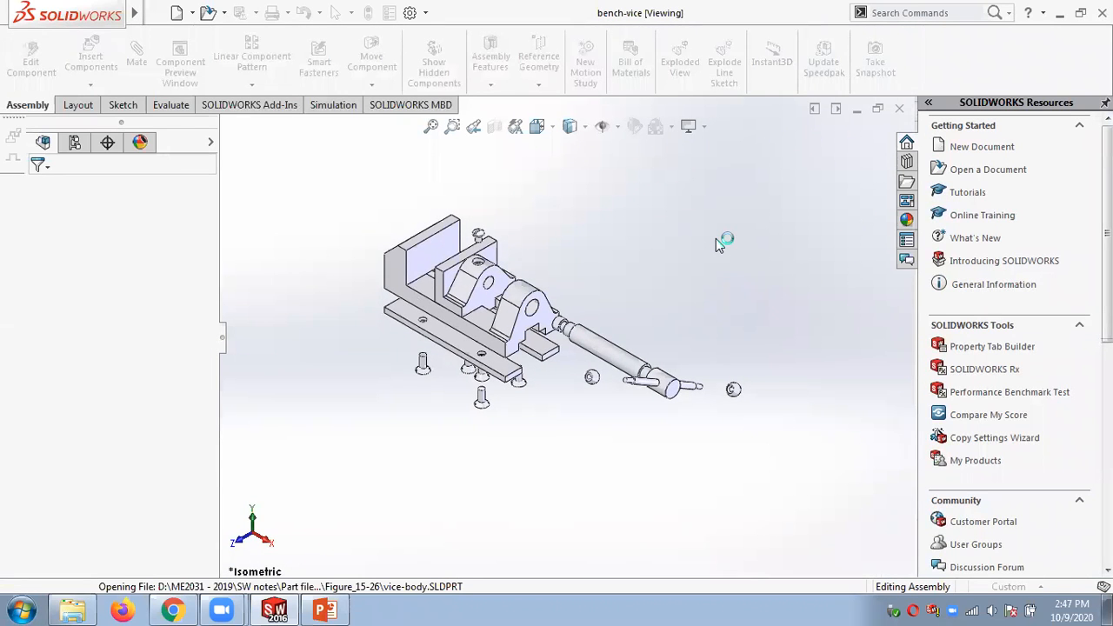
Show the explode steps of ExplView1 in the Default configuration, collapse that exploded view, and explode it again.
mouse_move(674, 285)
middle_down()
mouse_move(651, 235)
mouse_move(666, 199)
mouse_move(659, 277)
middle_up()
click(75, 144)
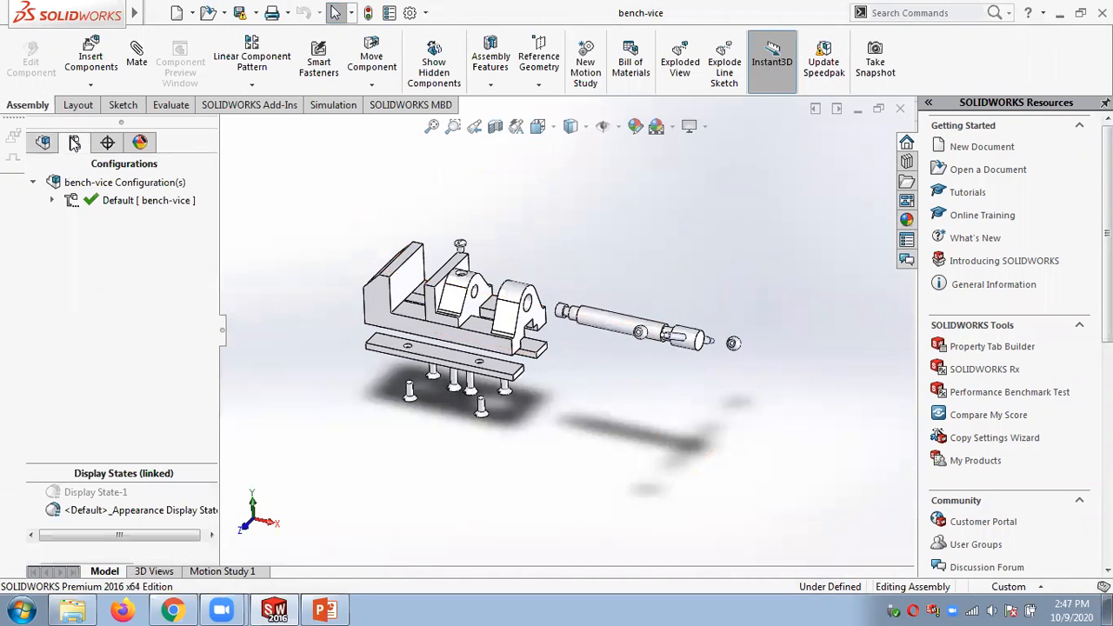
click(52, 200)
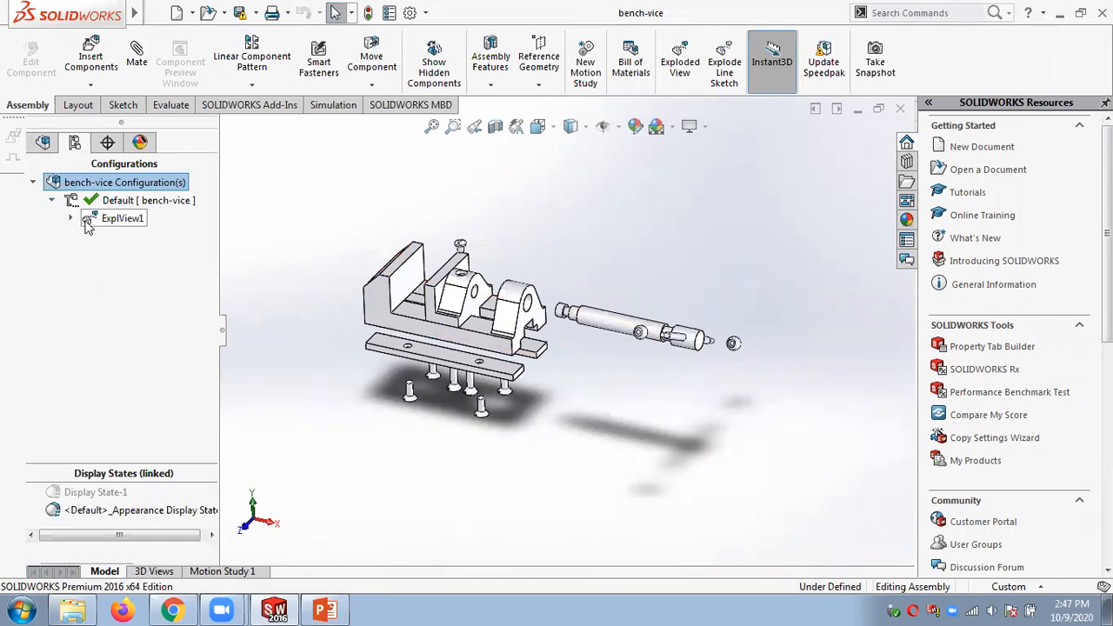
click(70, 219)
click(132, 221)
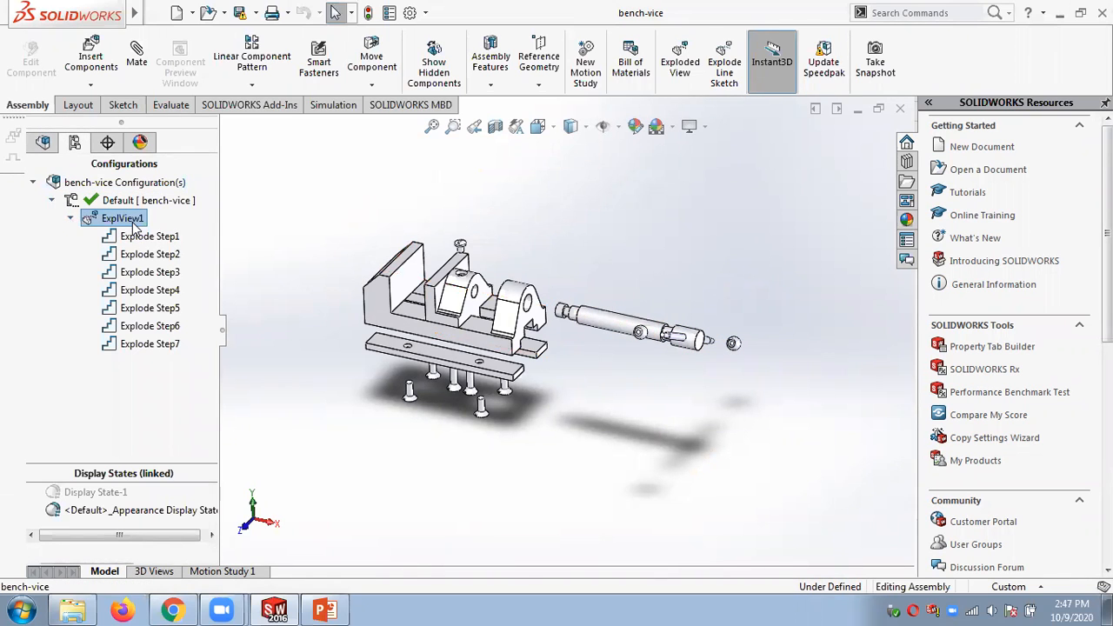
right_click(132, 223)
click(152, 231)
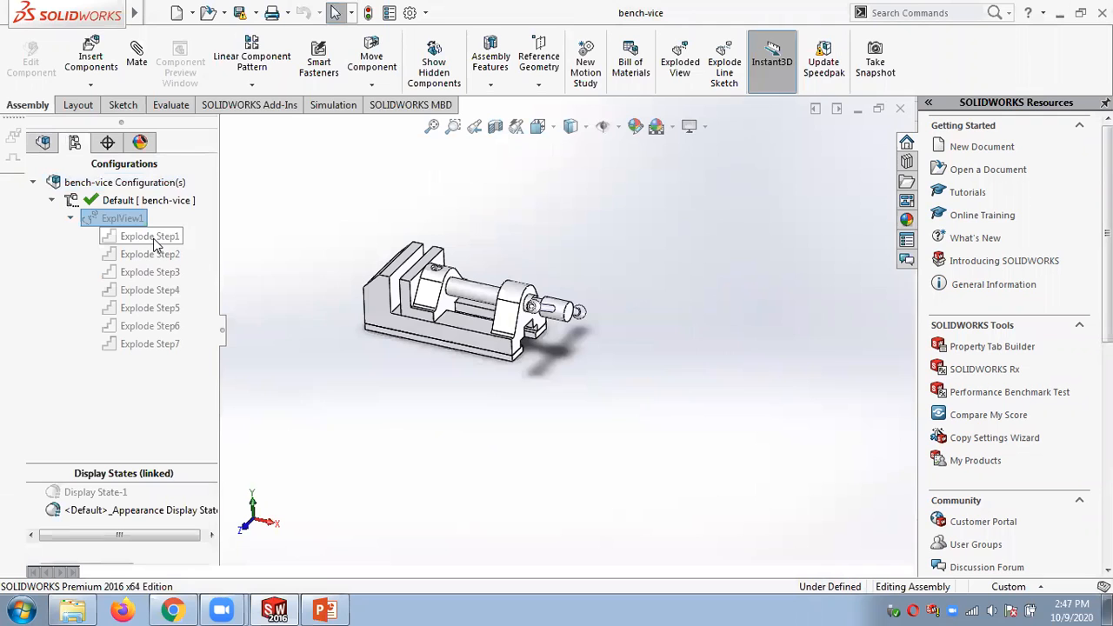
right_click(105, 219)
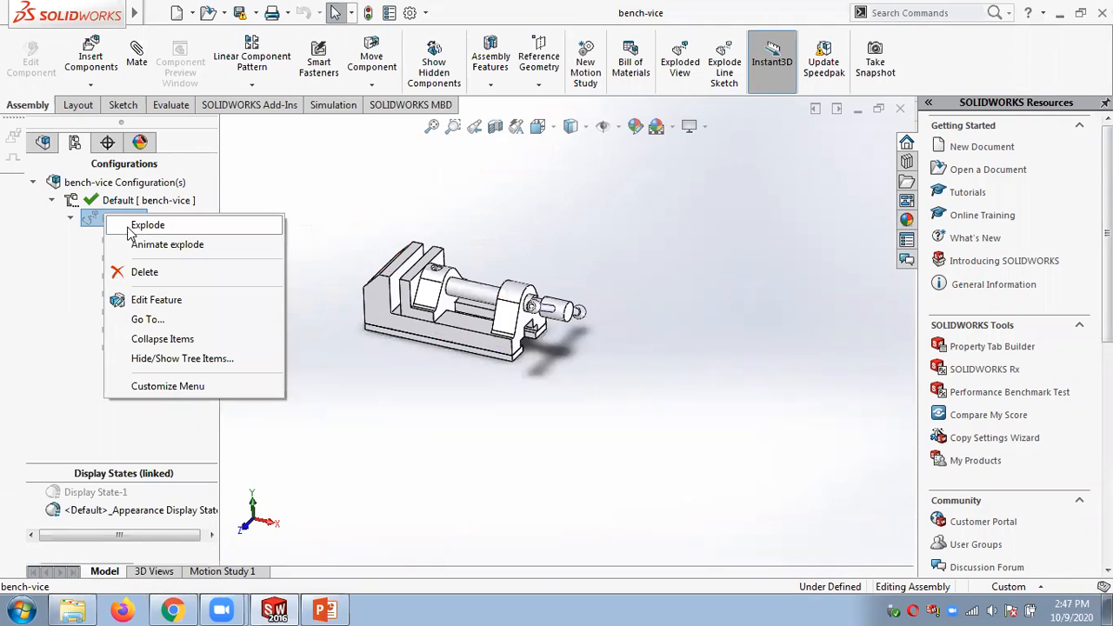
click(132, 226)
middle_drag(603, 229, 620, 195)
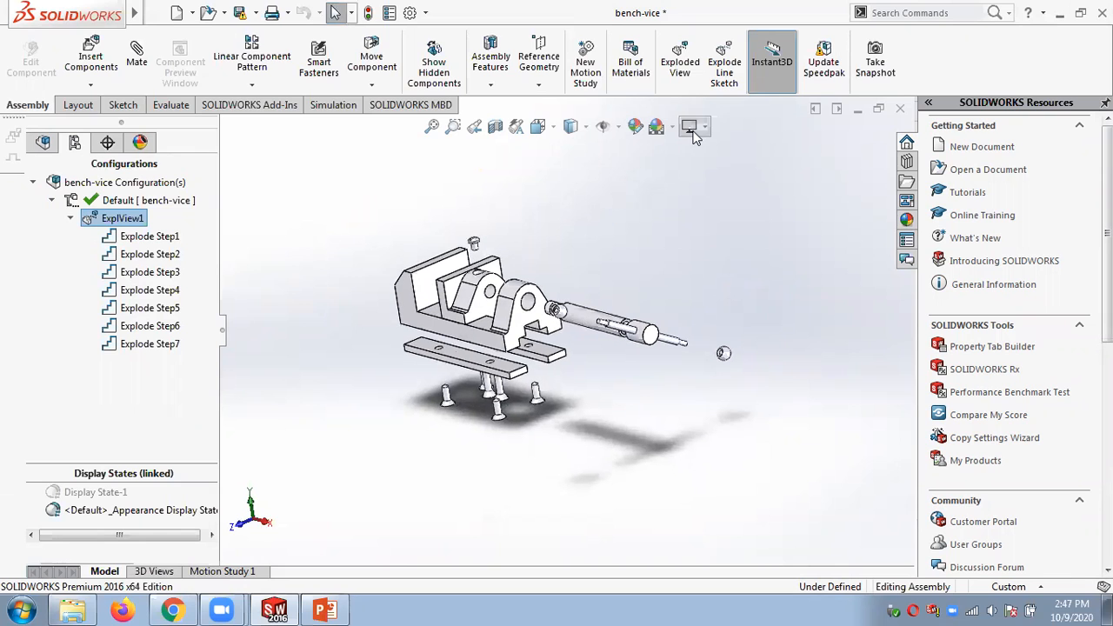
Save the bench-vice assembly in its exploded state and close it.
click(240, 12)
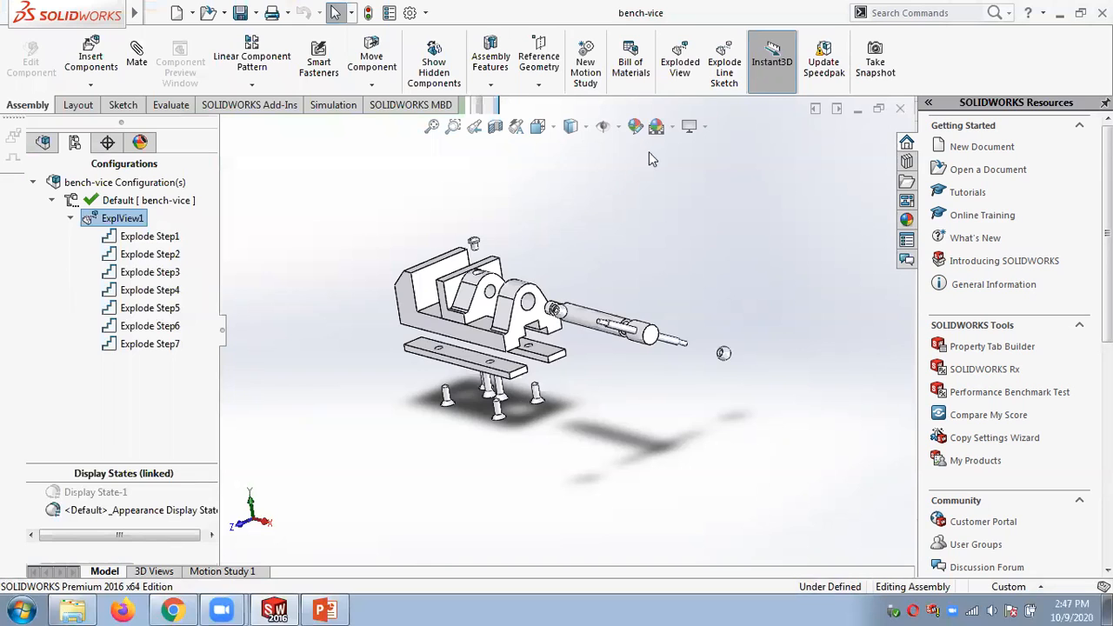
click(677, 84)
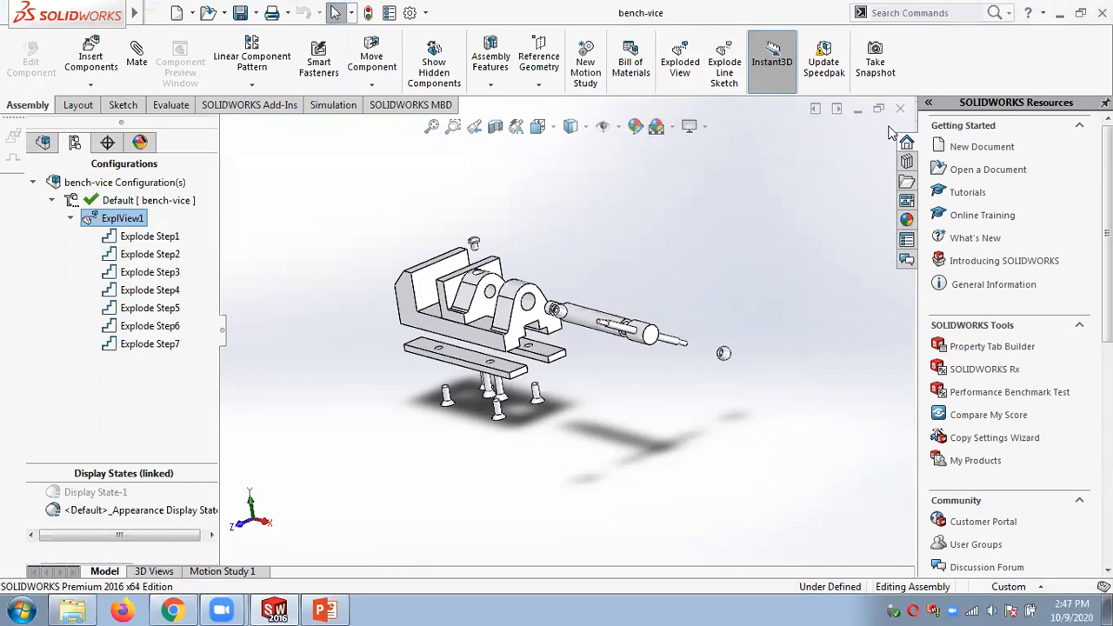
click(900, 107)
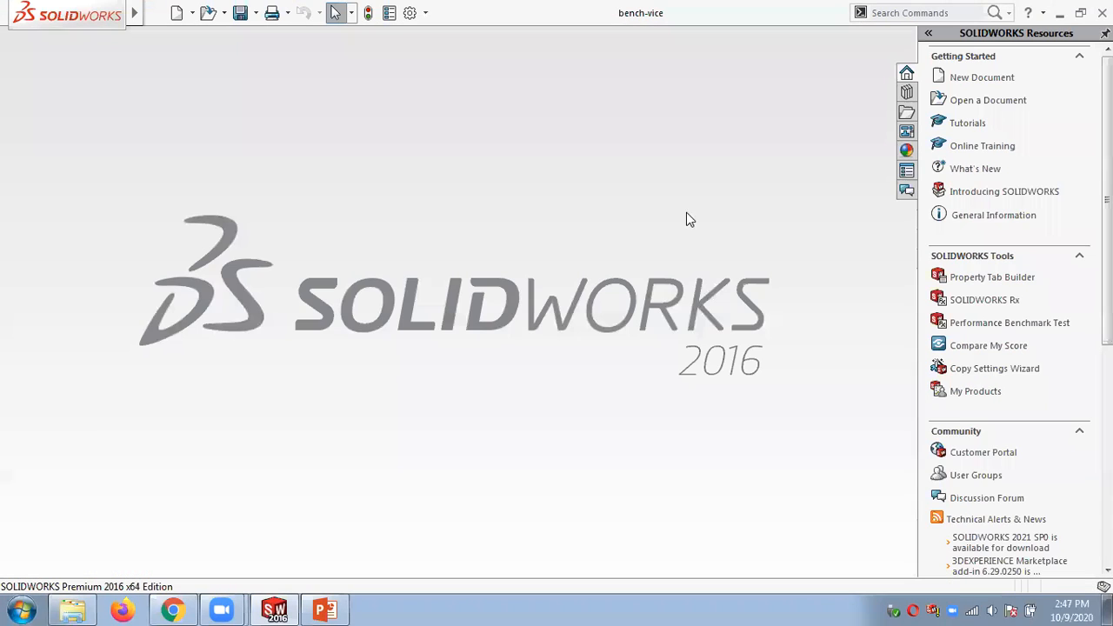
Create a new drawing with the standard A2 (ISO) sheet size and its sheet format displayed.
click(192, 12)
click(200, 35)
double_click(537, 219)
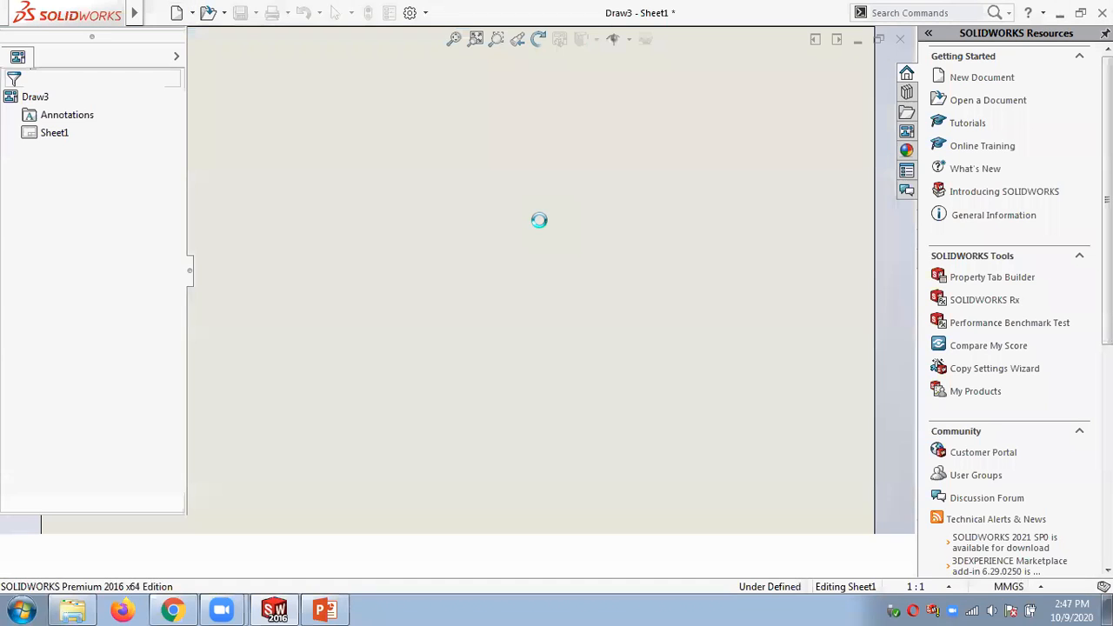
click(575, 404)
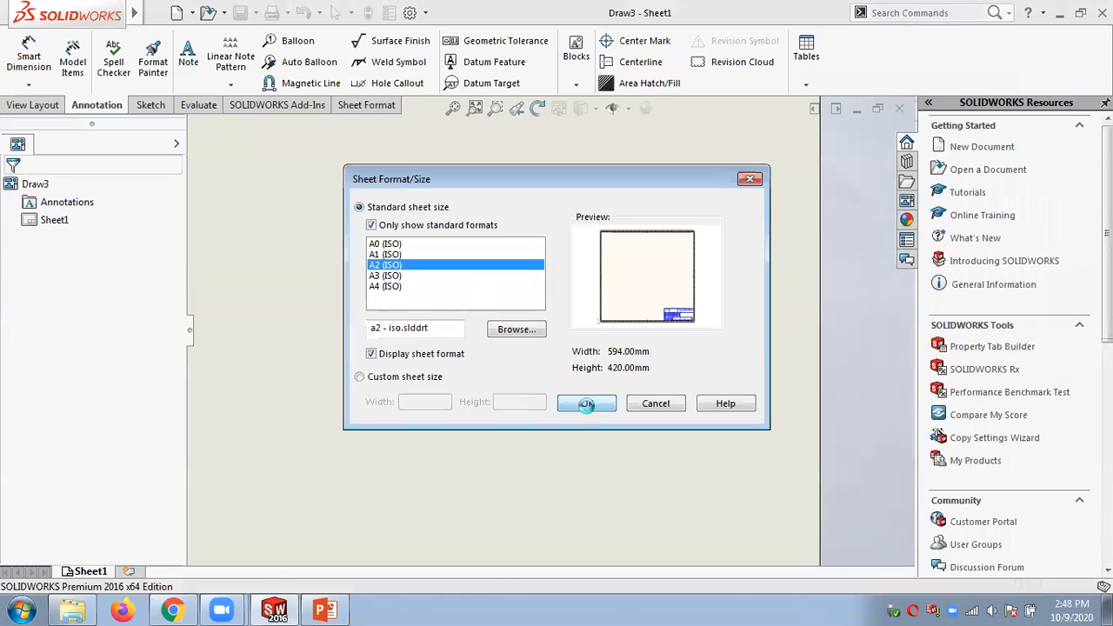
click(1010, 465)
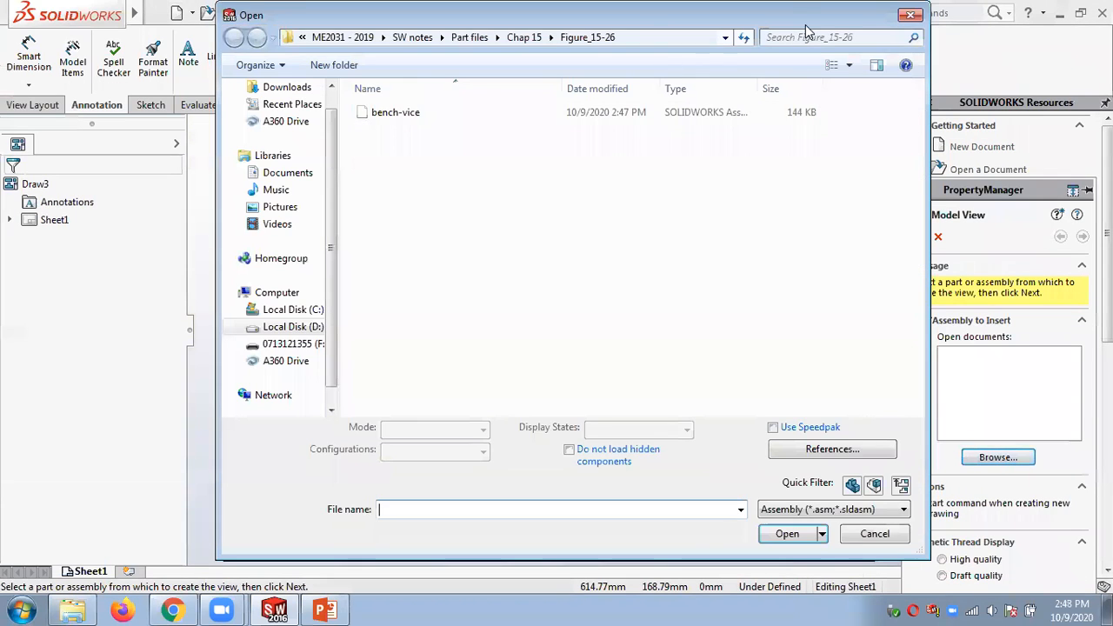
click(383, 115)
double_click(381, 114)
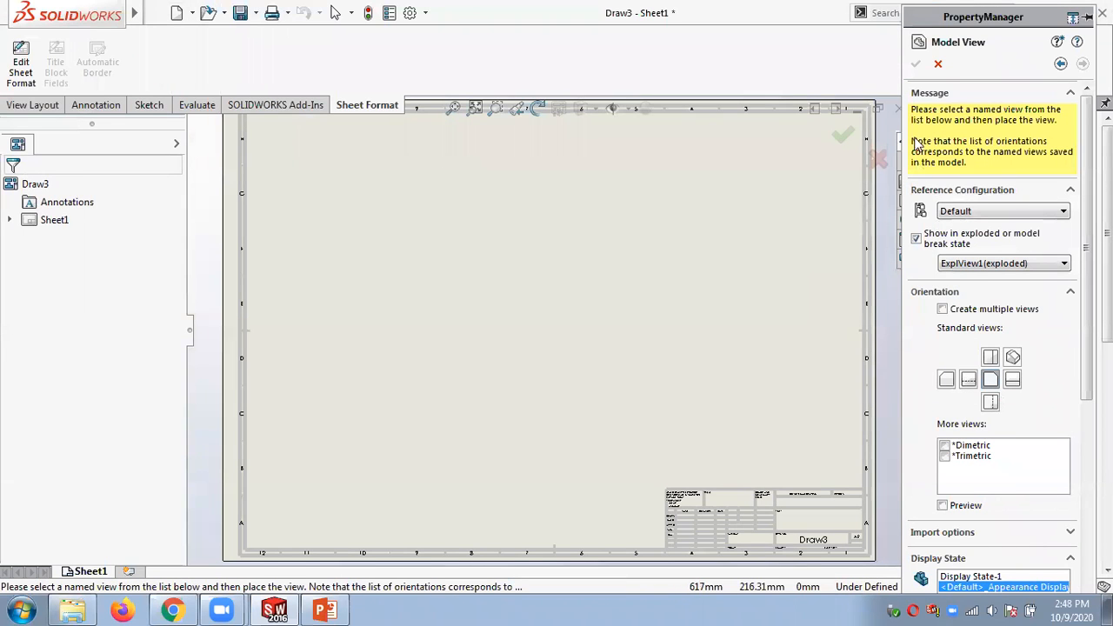
click(935, 67)
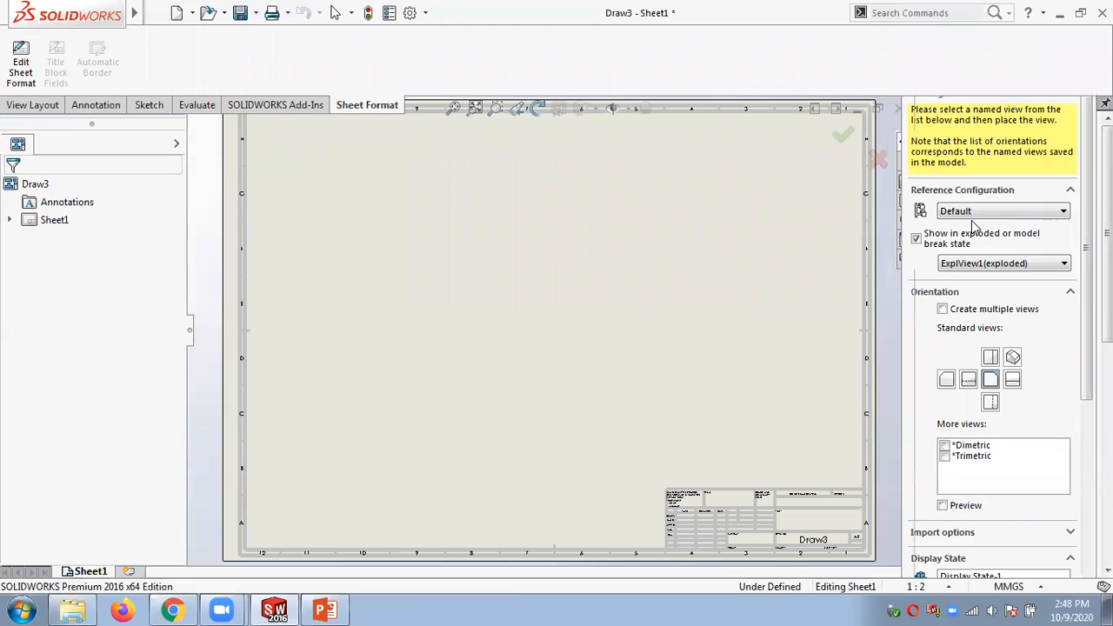
Load the bench-vice assembly into the View Palette and place its Isometric Exploded view in the upper-left area of the sheet.
click(907, 239)
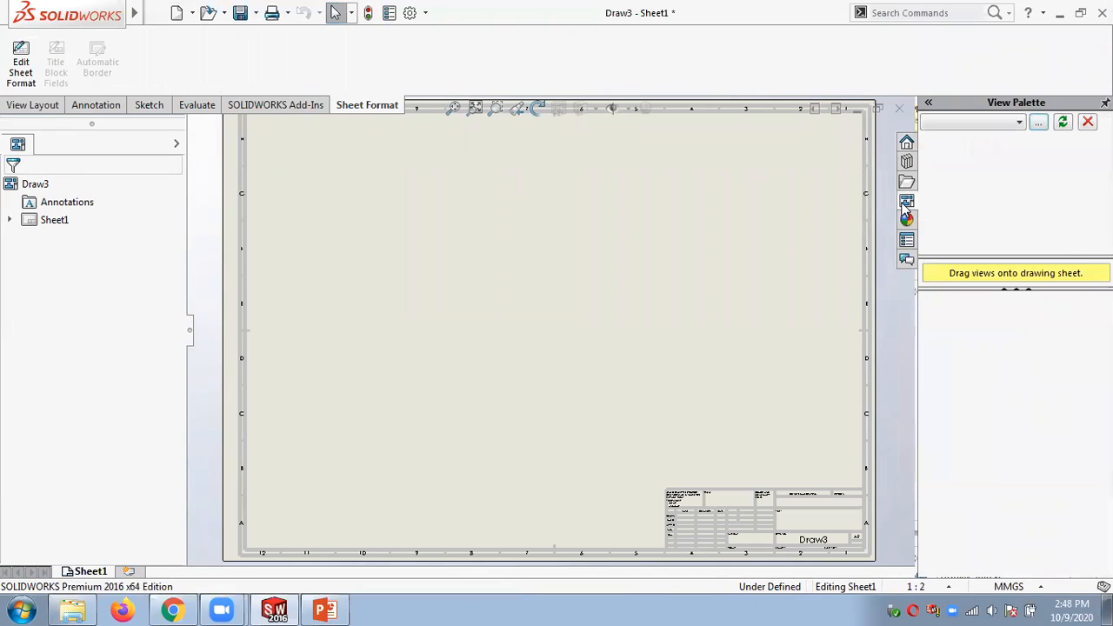
click(1039, 123)
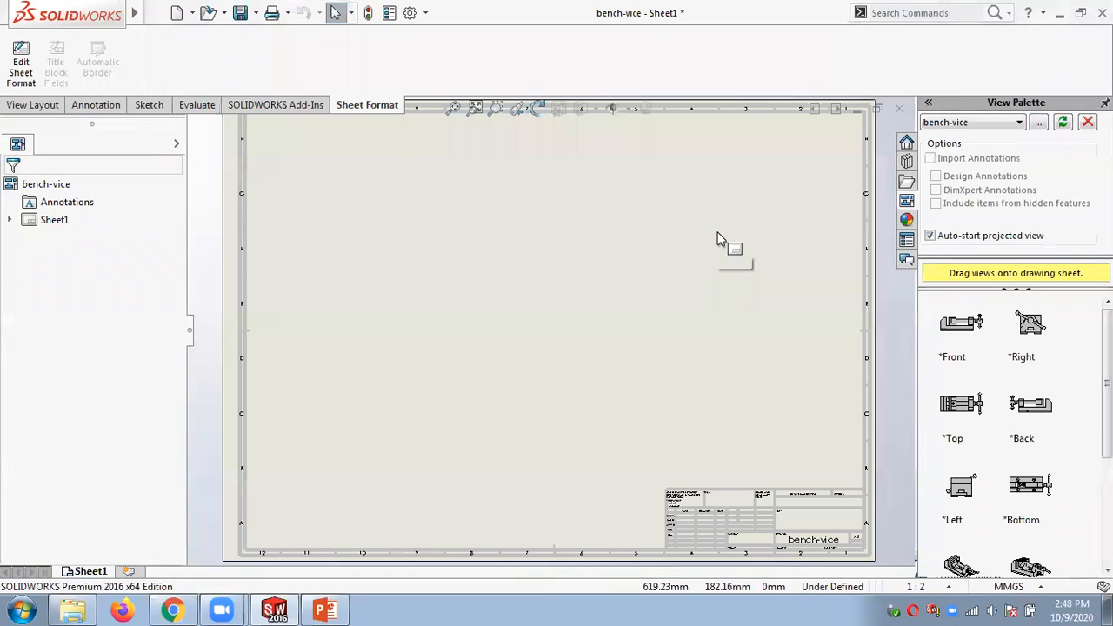
scroll(1085, 559, down, 5)
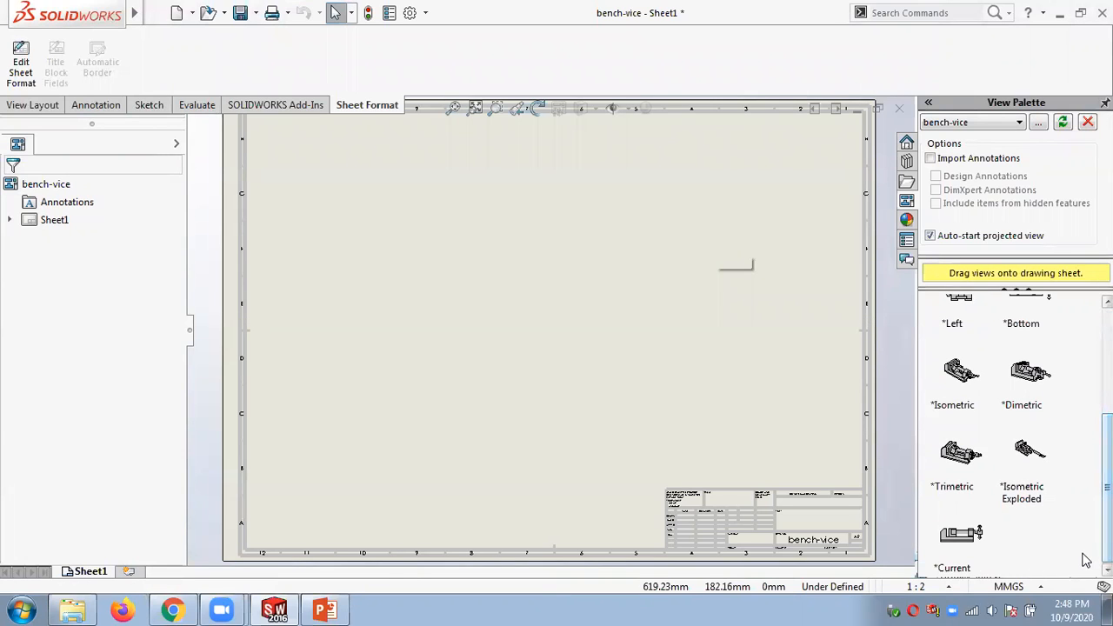
click(1029, 451)
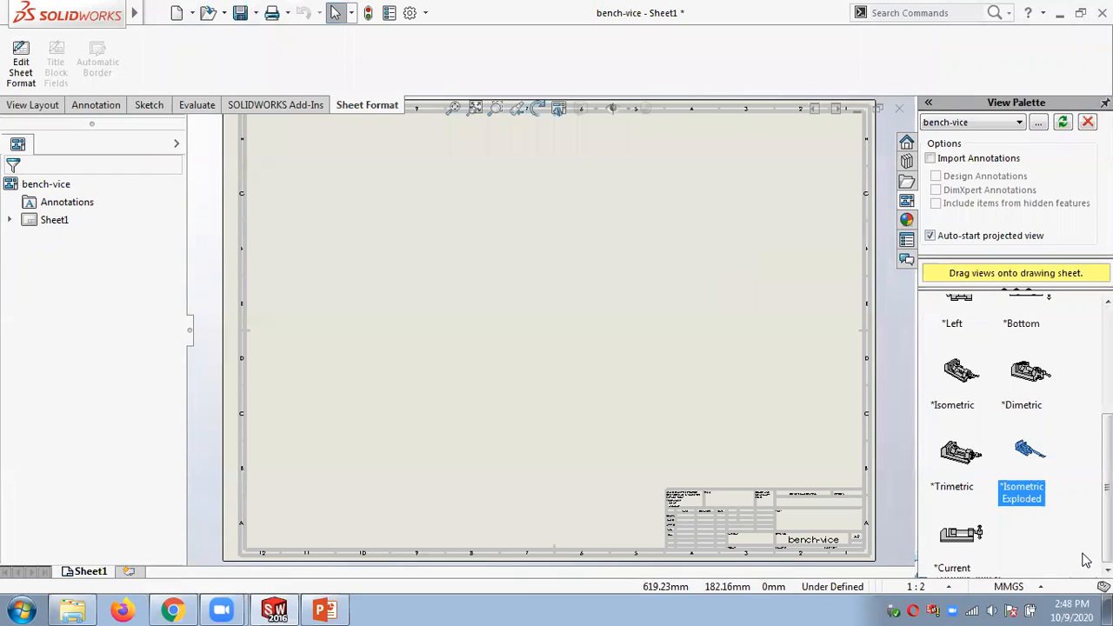
mouse_move(1085, 561)
mouse_down()
mouse_move(857, 435)
mouse_move(535, 345)
mouse_move(465, 291)
mouse_up()
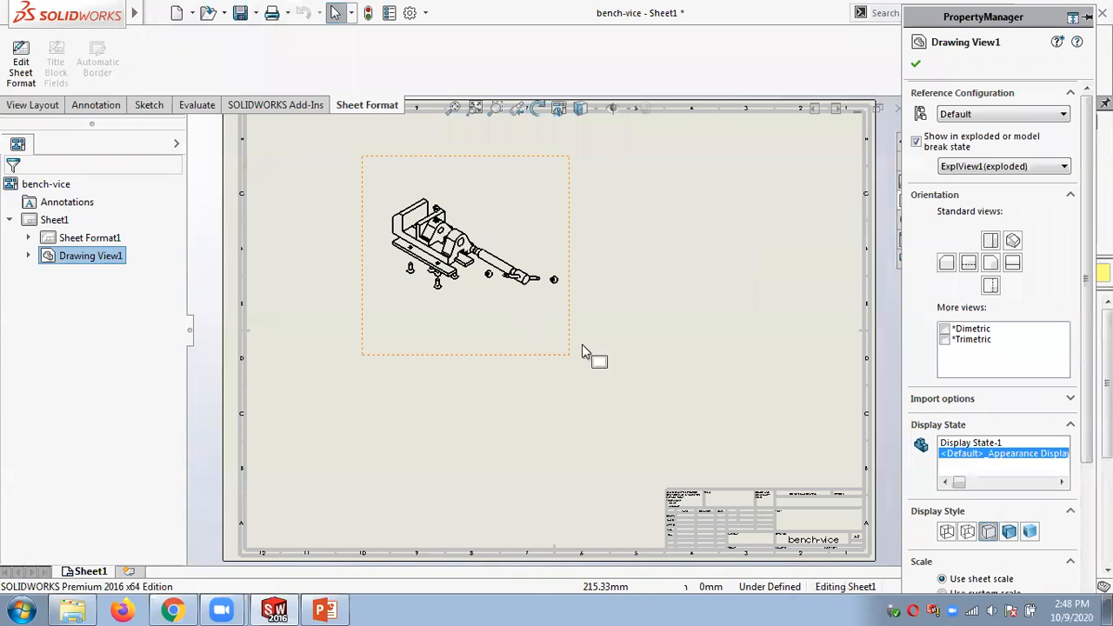
Set the exploded view to a custom scale of 1:1 and move it slightly down toward the sheet's left edge.
scroll(965, 435, down, 4)
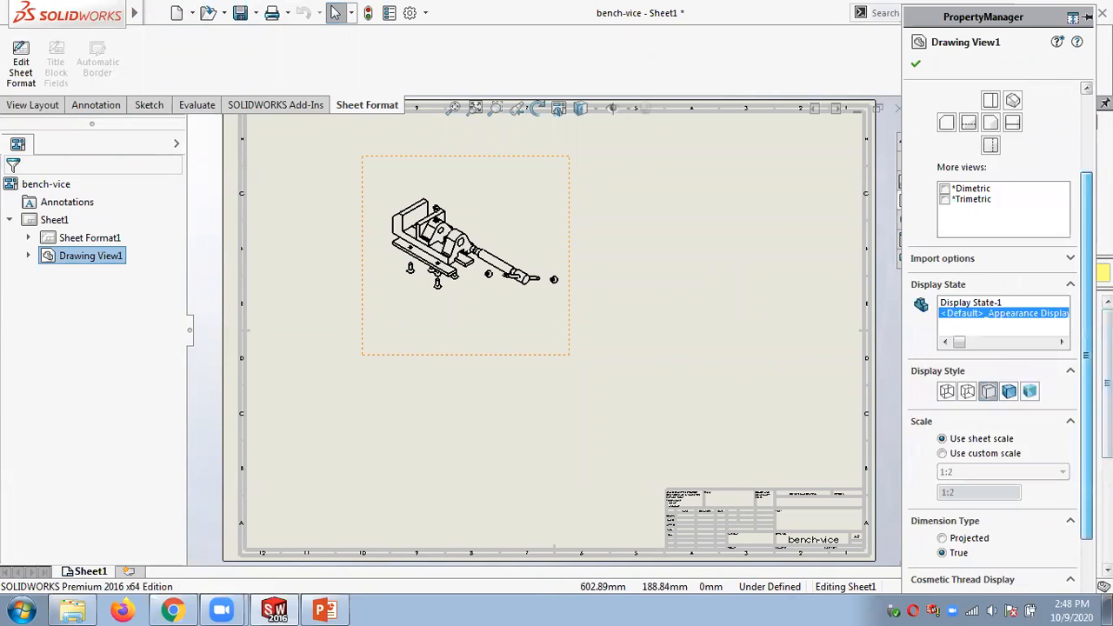
click(942, 414)
click(956, 432)
click(954, 461)
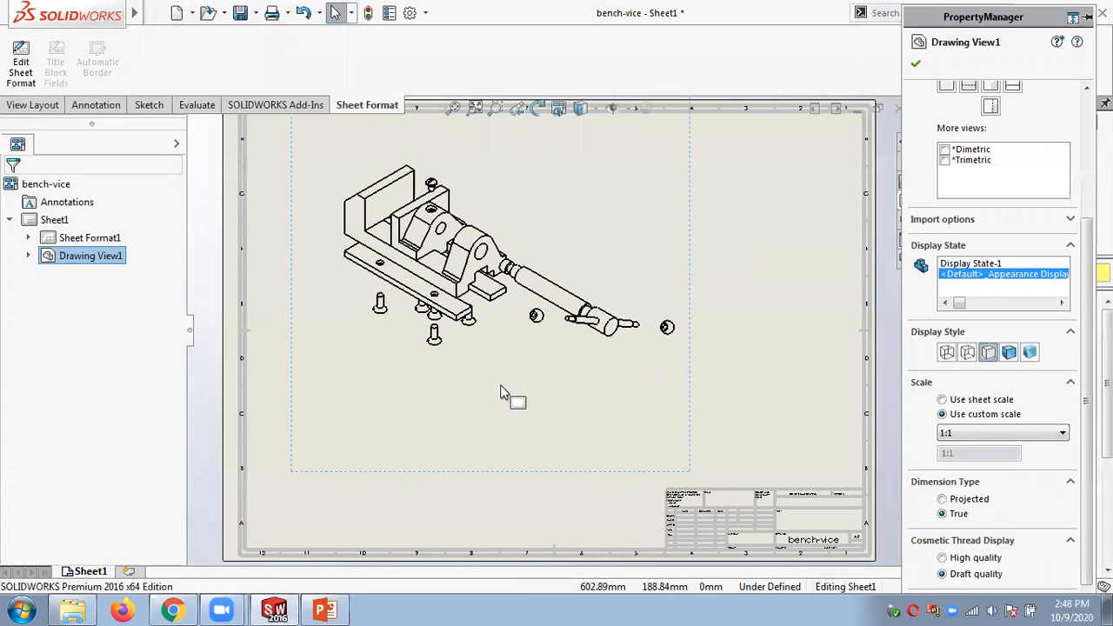
key(f)
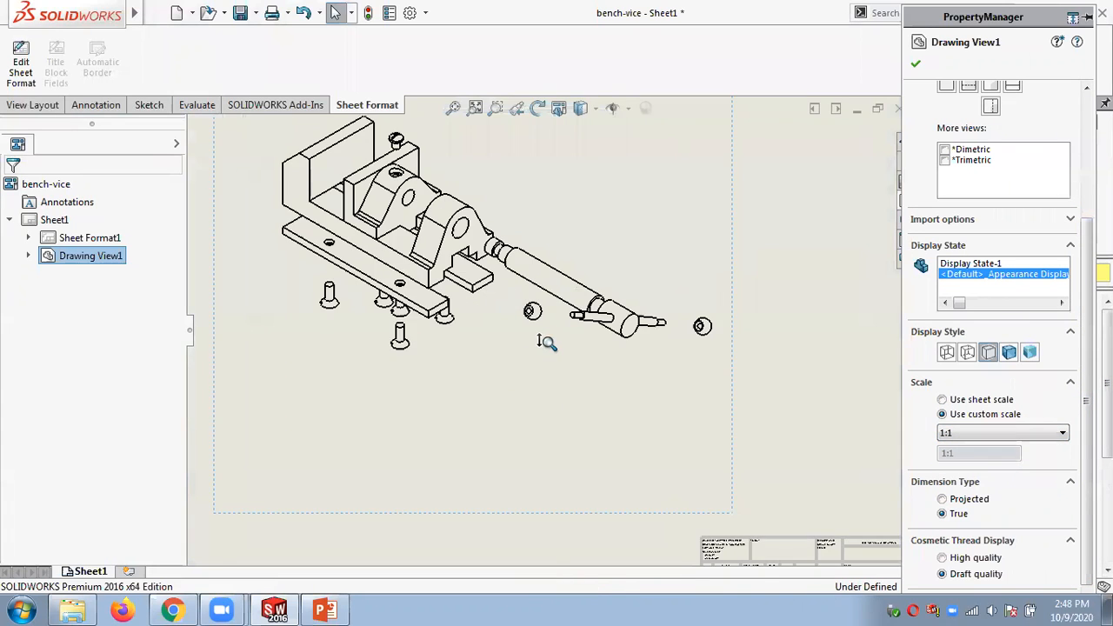
click(901, 200)
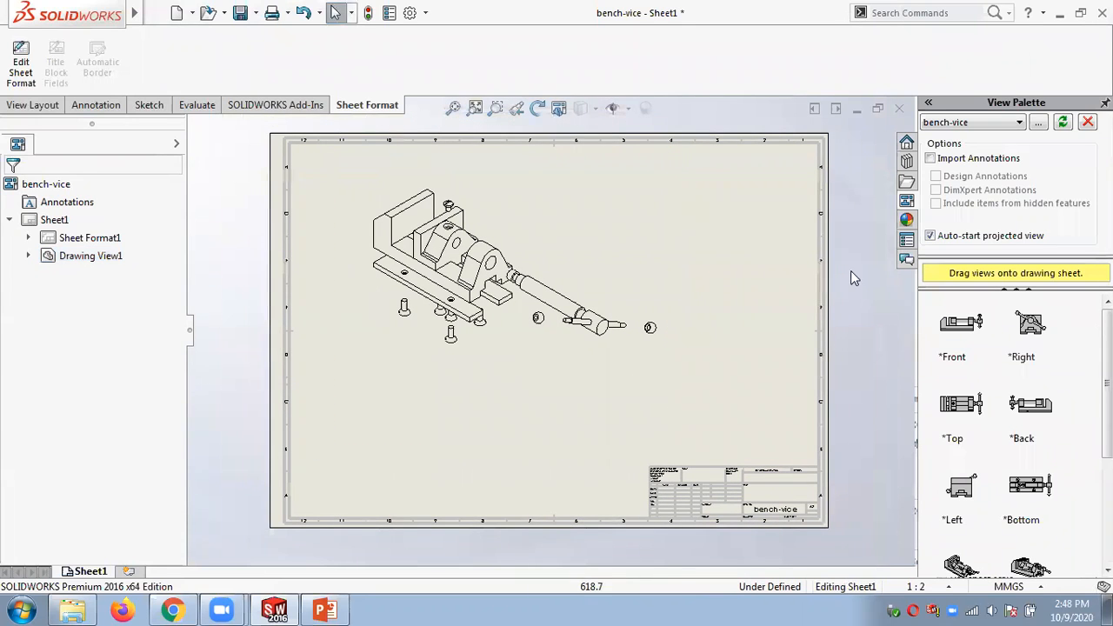
drag(671, 290, 629, 312)
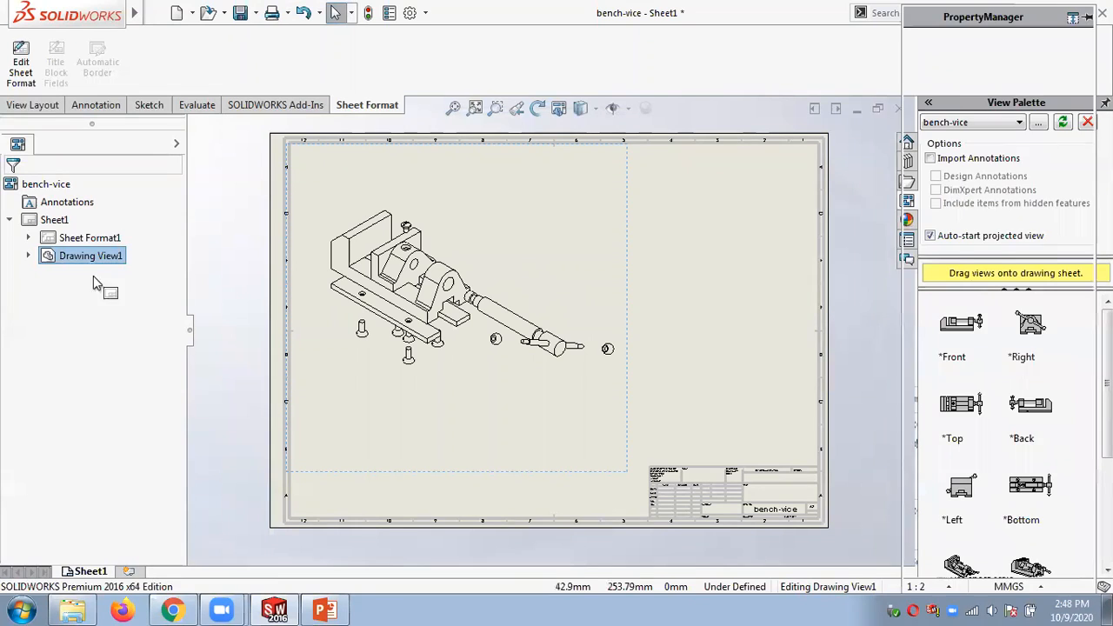
click(220, 226)
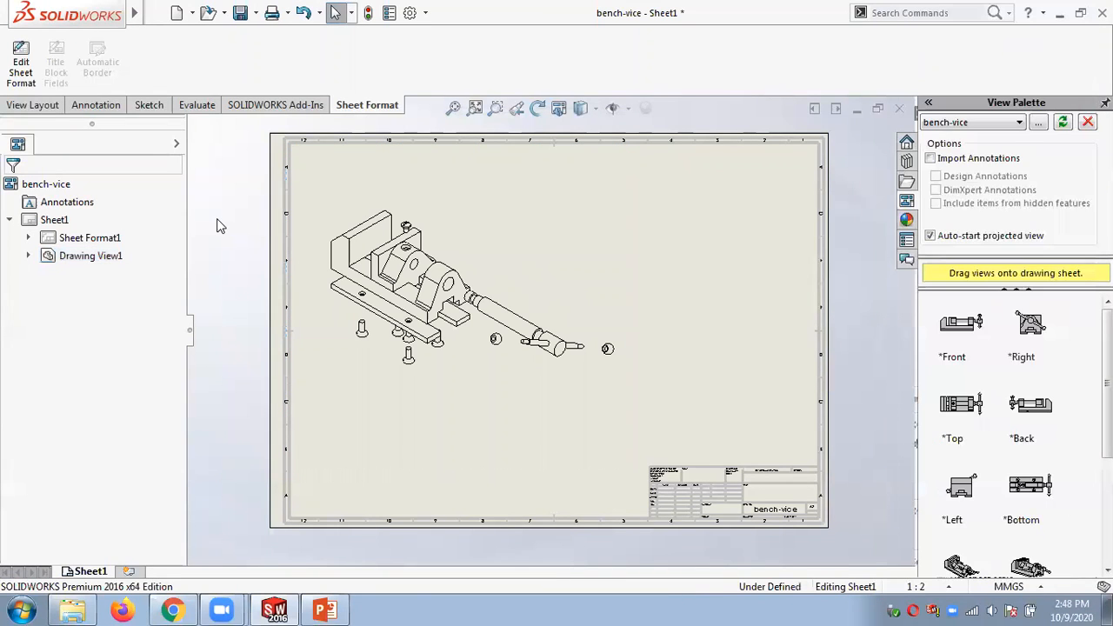
click(33, 105)
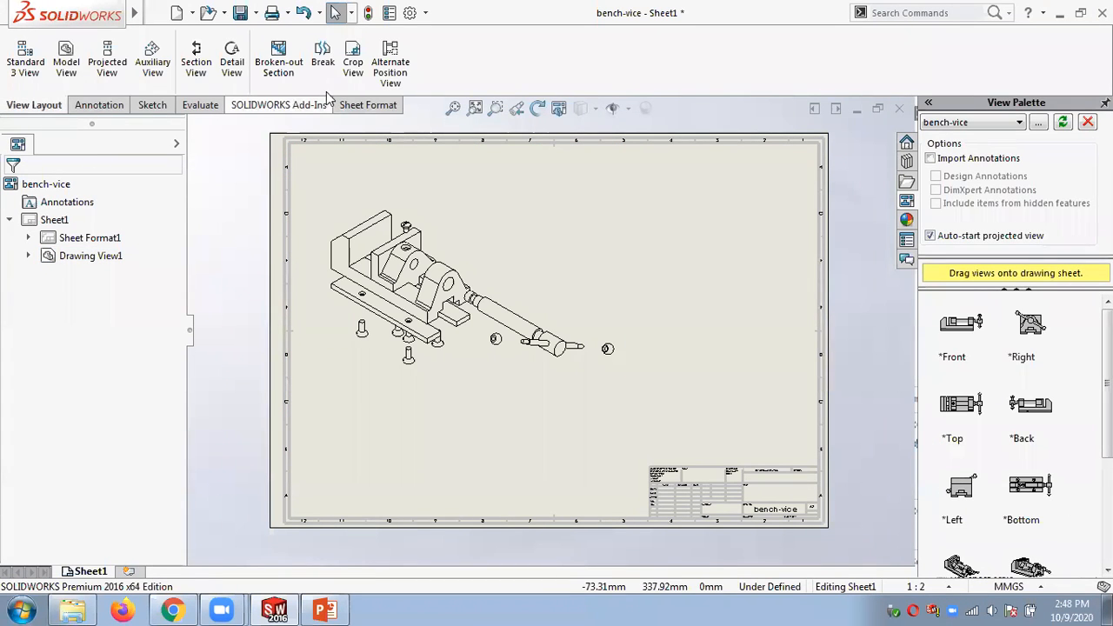
click(98, 105)
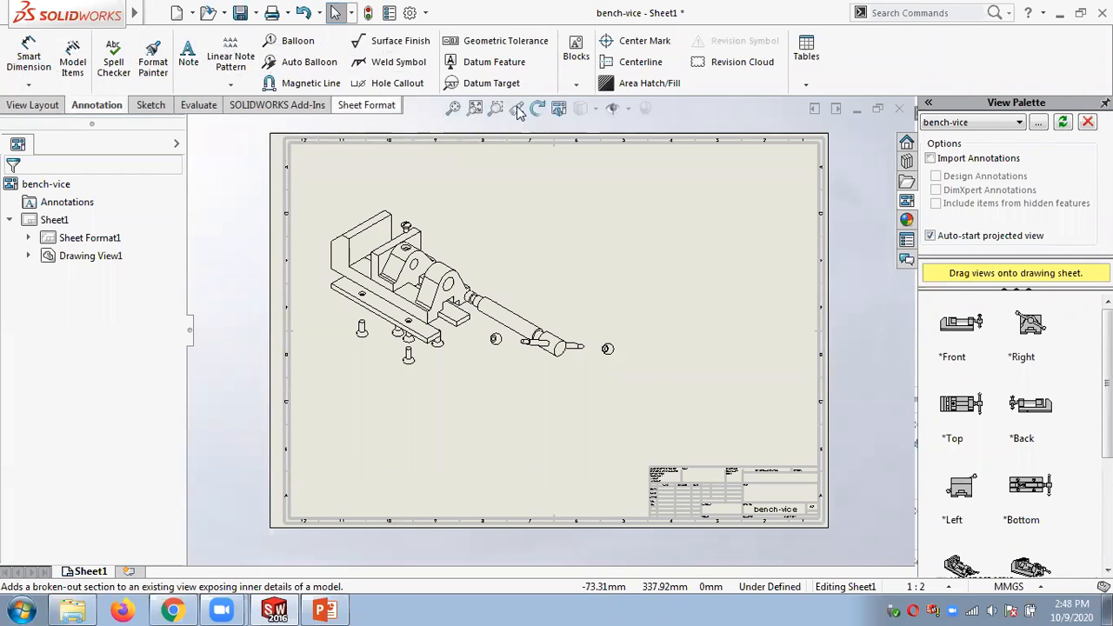
click(810, 82)
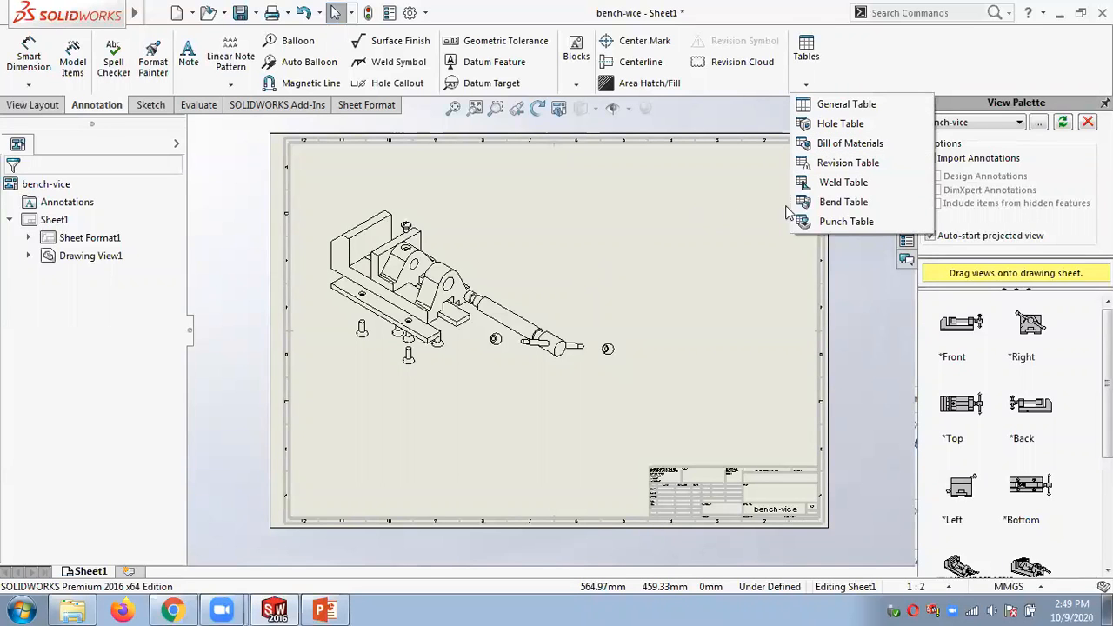
click(559, 378)
Switch to the PowerPoint slide on adding balloons and enlarge it to examine the ballooned assembly example.
click(327, 609)
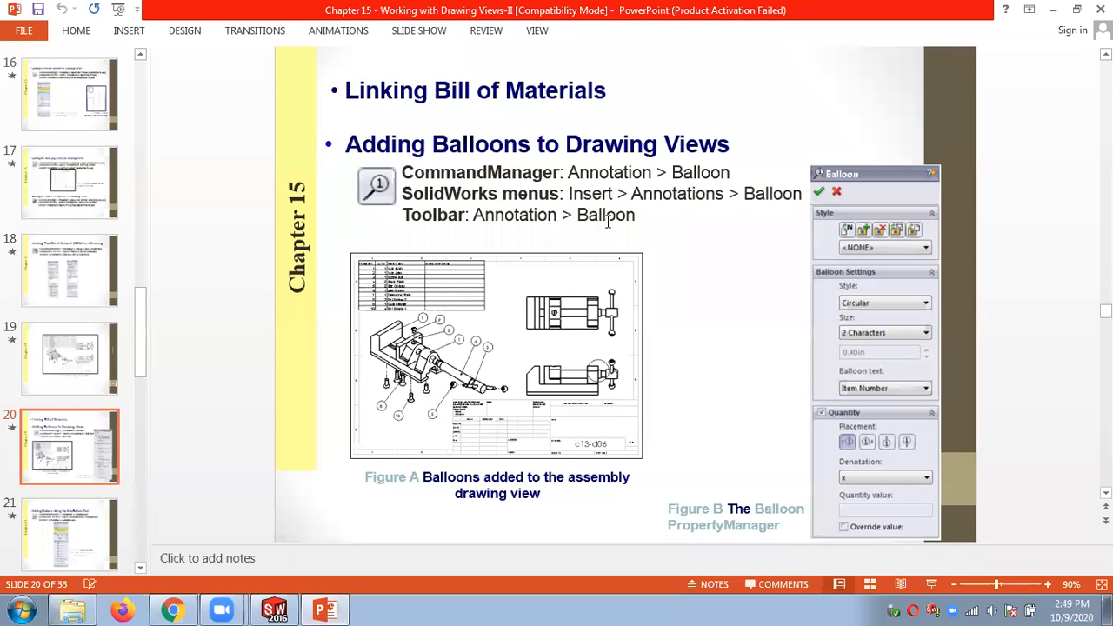
click(1047, 584)
click(1048, 585)
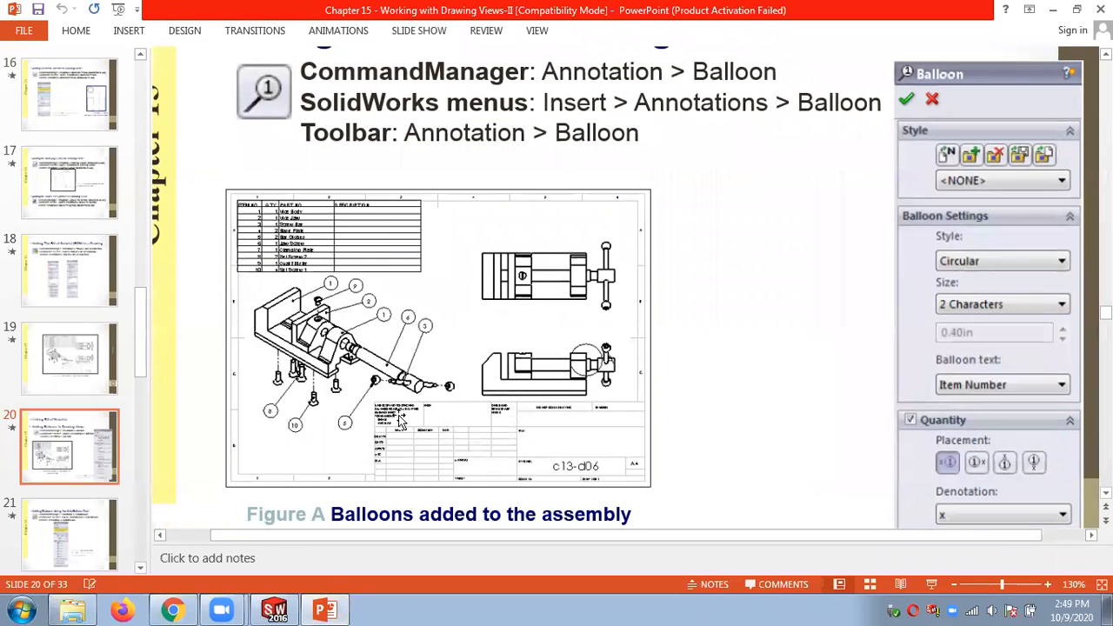
Switch back to SOLIDWORKS and add a circular item-number balloon to the bar globe at the far end of the exploded view.
click(274, 610)
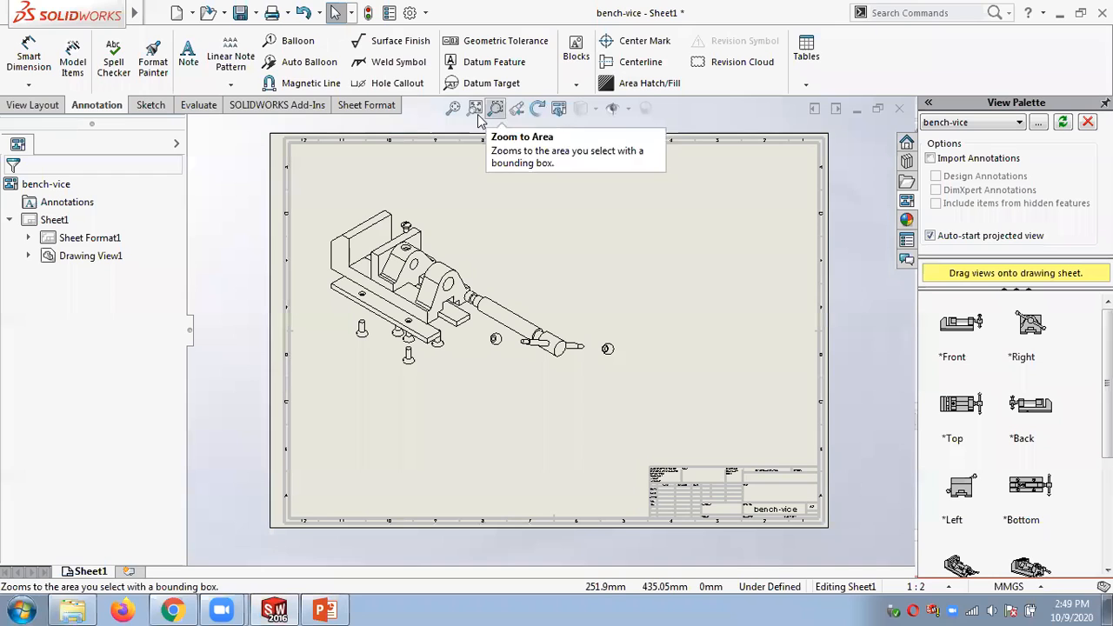
click(292, 43)
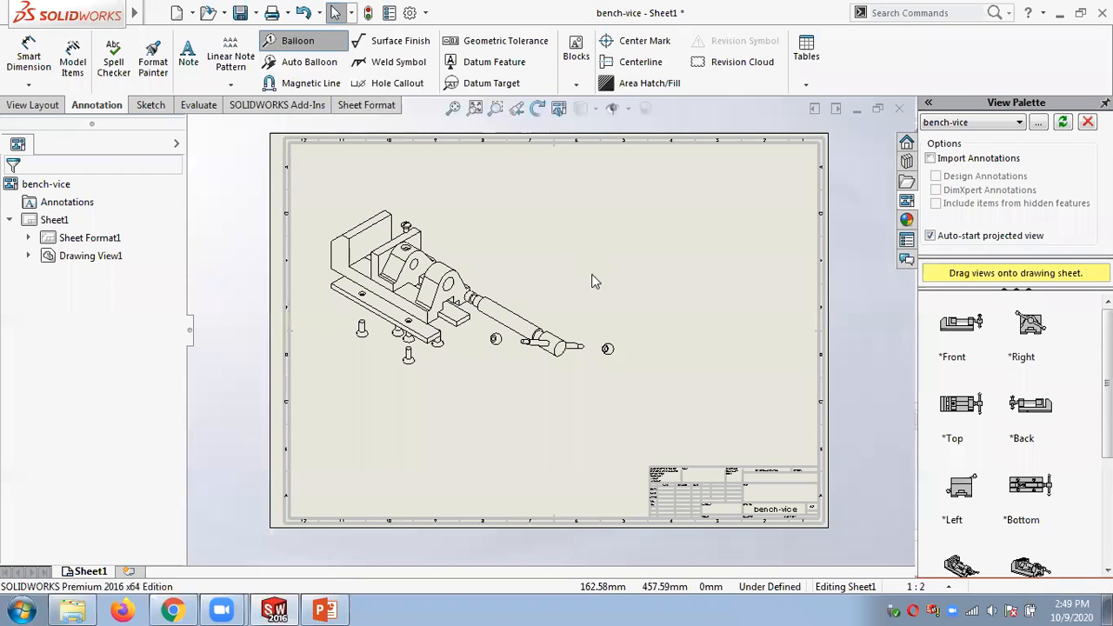
click(611, 351)
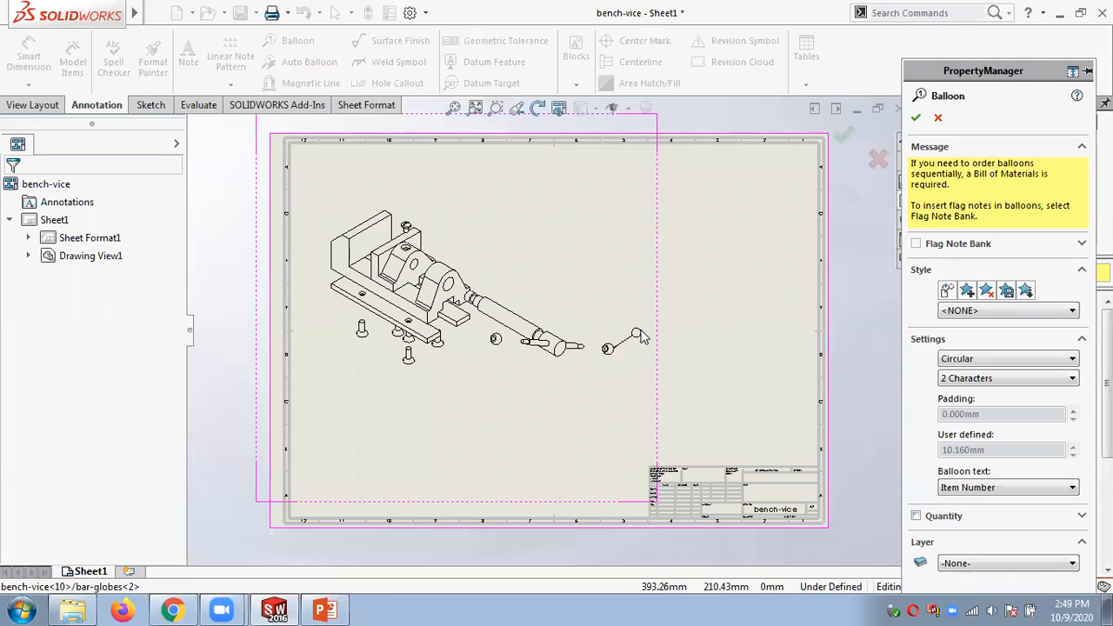
scroll(621, 348, down, 5)
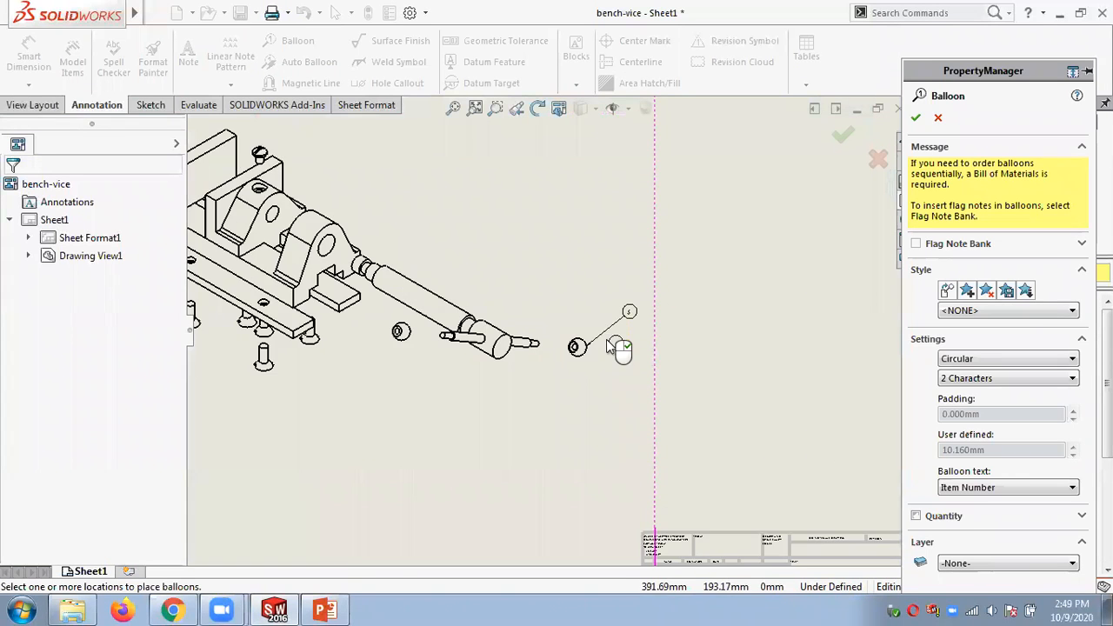
scroll(548, 343, up, 6)
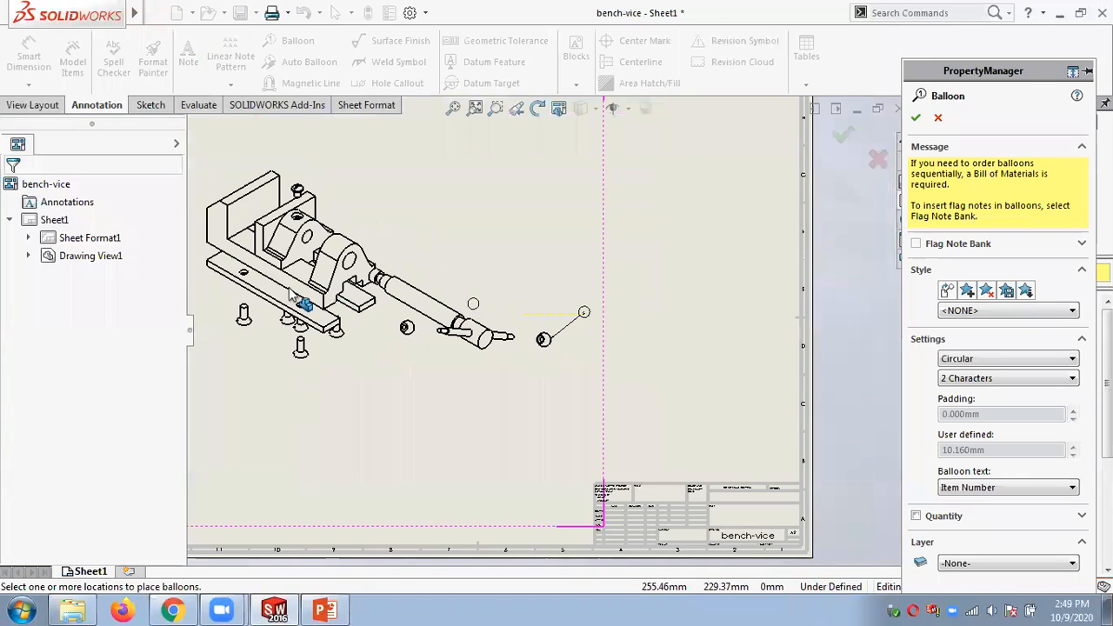
Place item-number balloons on the vice body and on the vice jaw, each just above its part.
scroll(282, 300, down, 3)
click(250, 194)
click(228, 144)
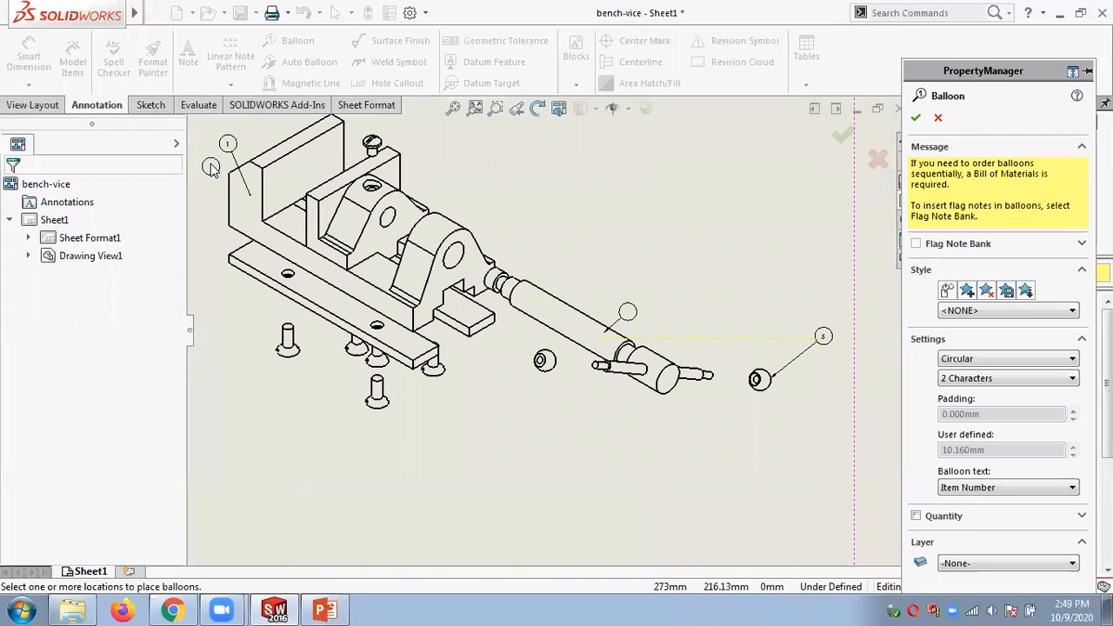
click(408, 211)
click(464, 157)
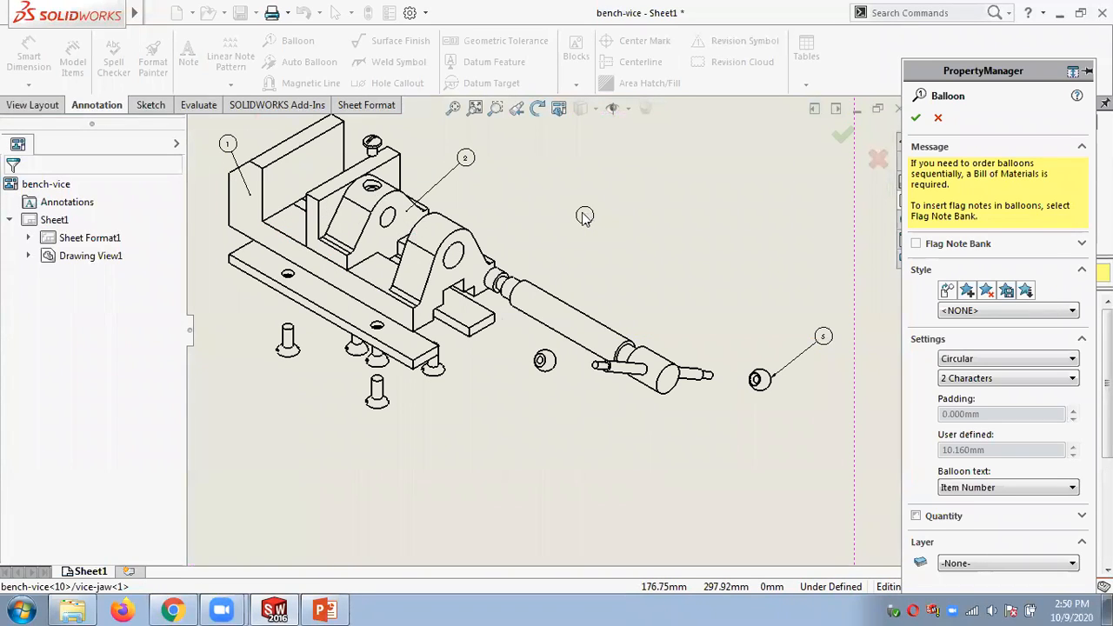
Try to add another balloon to the vice body's rounded screw support beside the jaw.
click(477, 261)
click(556, 211)
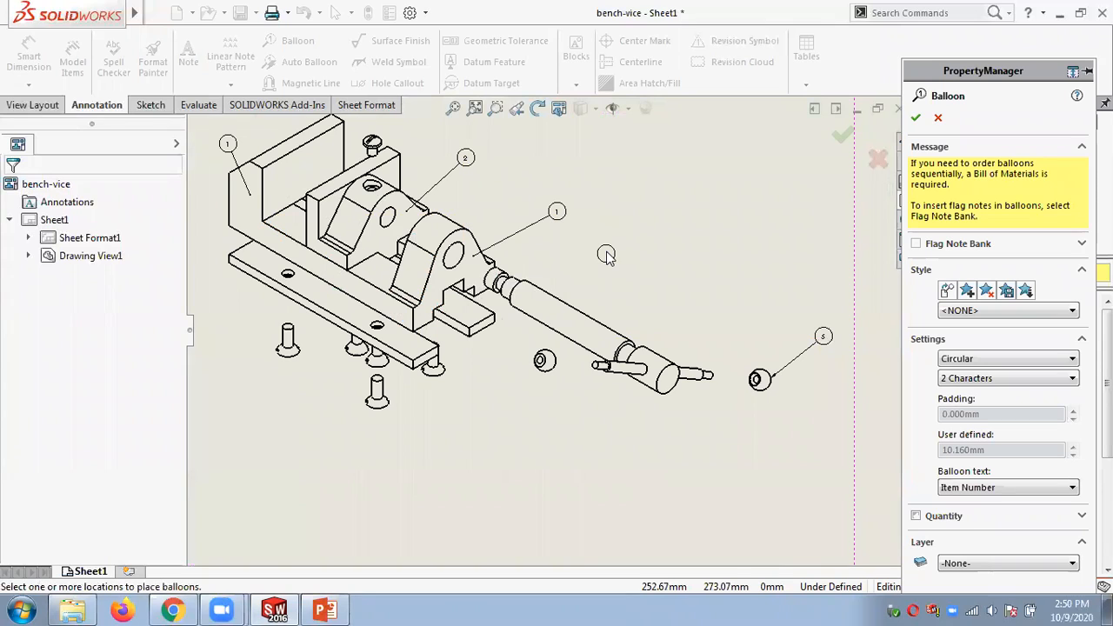
click(938, 117)
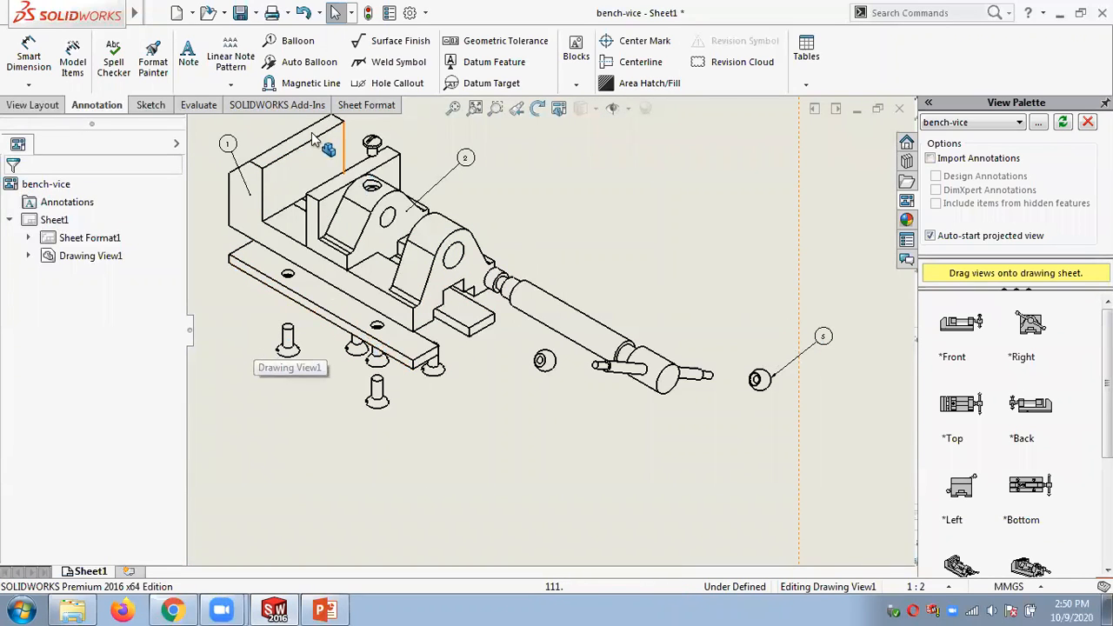
click(300, 61)
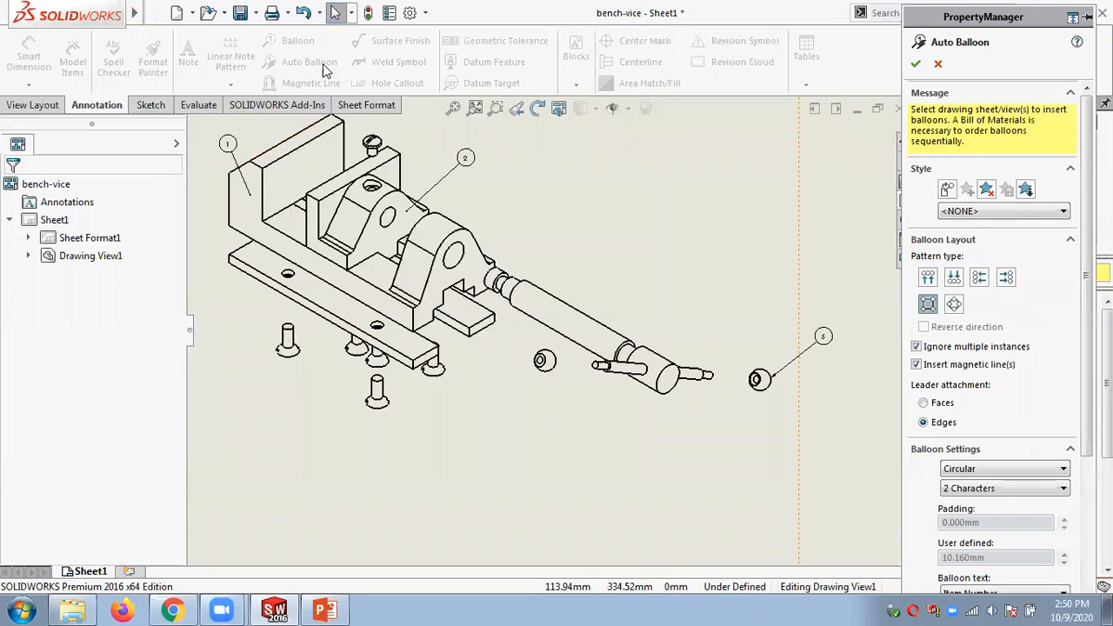
click(938, 64)
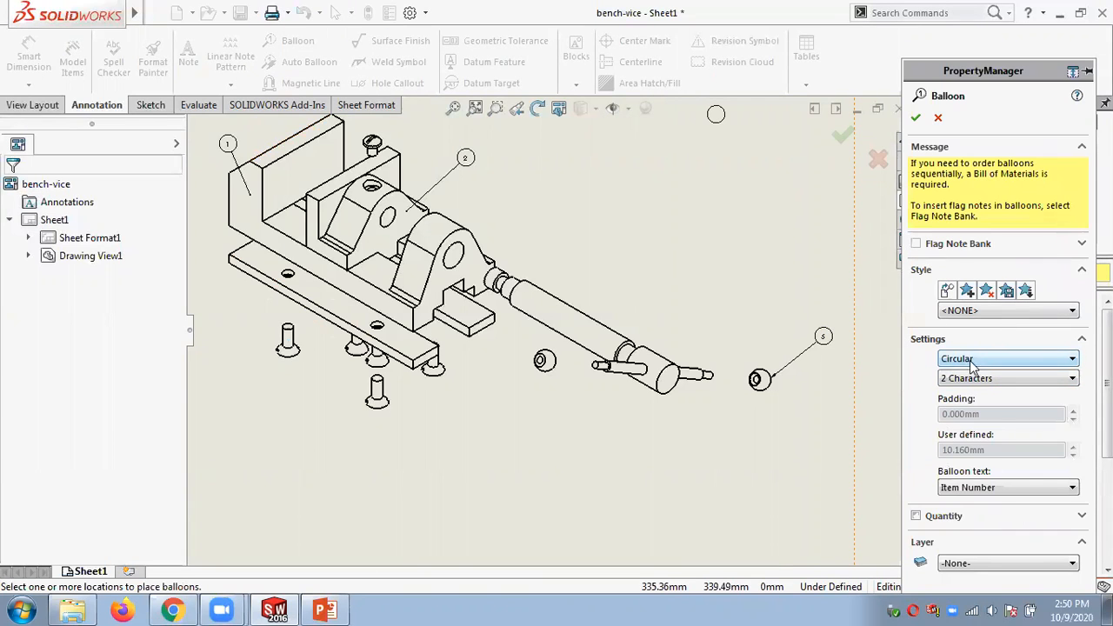
click(839, 360)
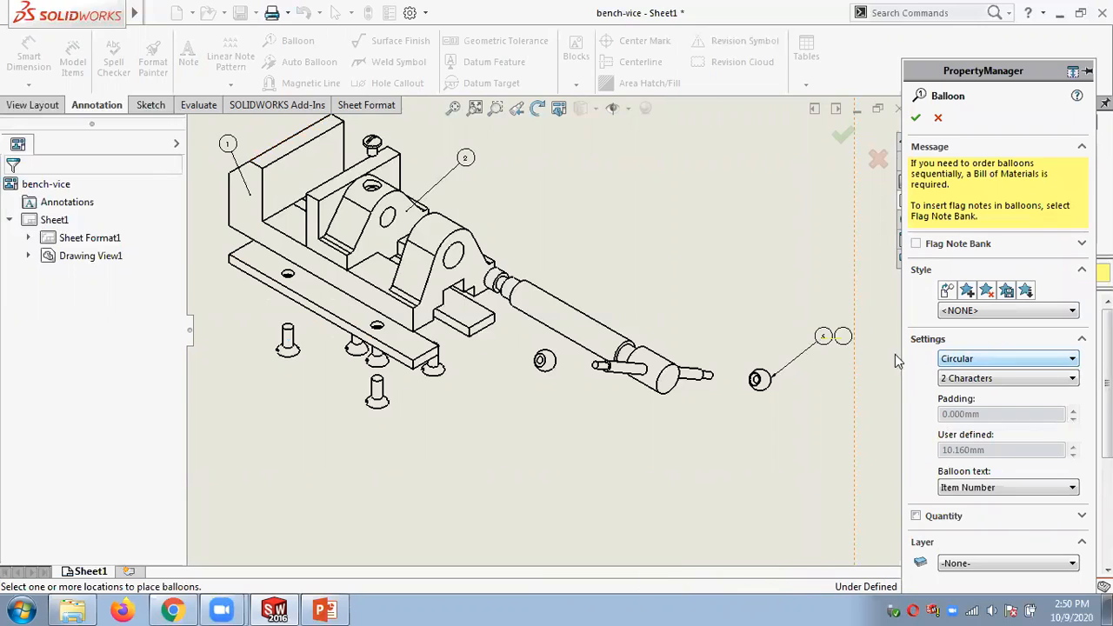
click(980, 382)
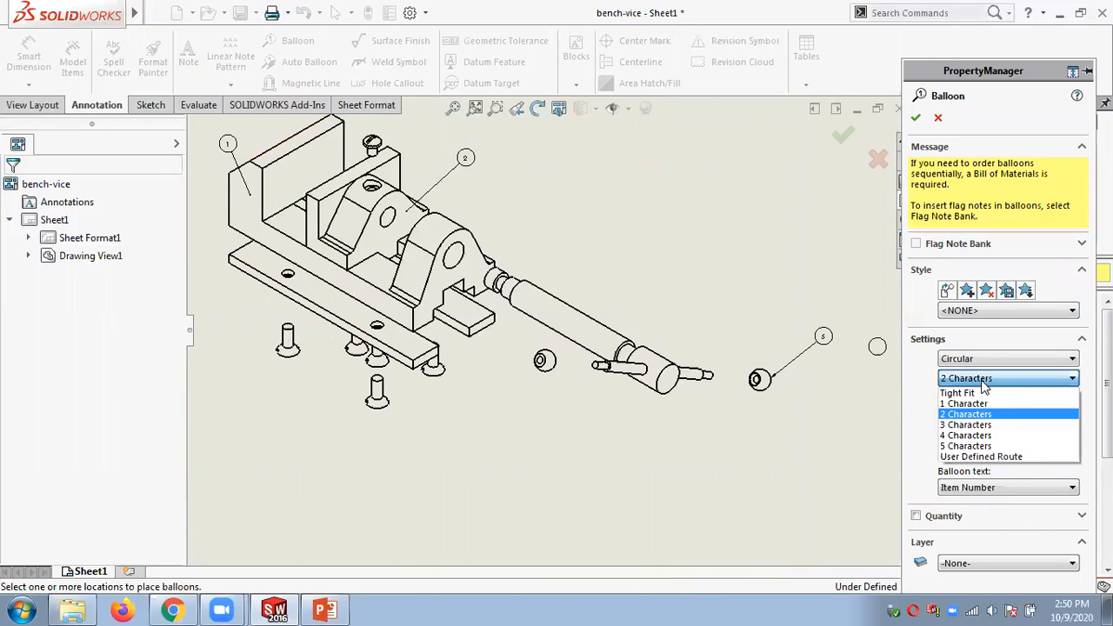
click(983, 383)
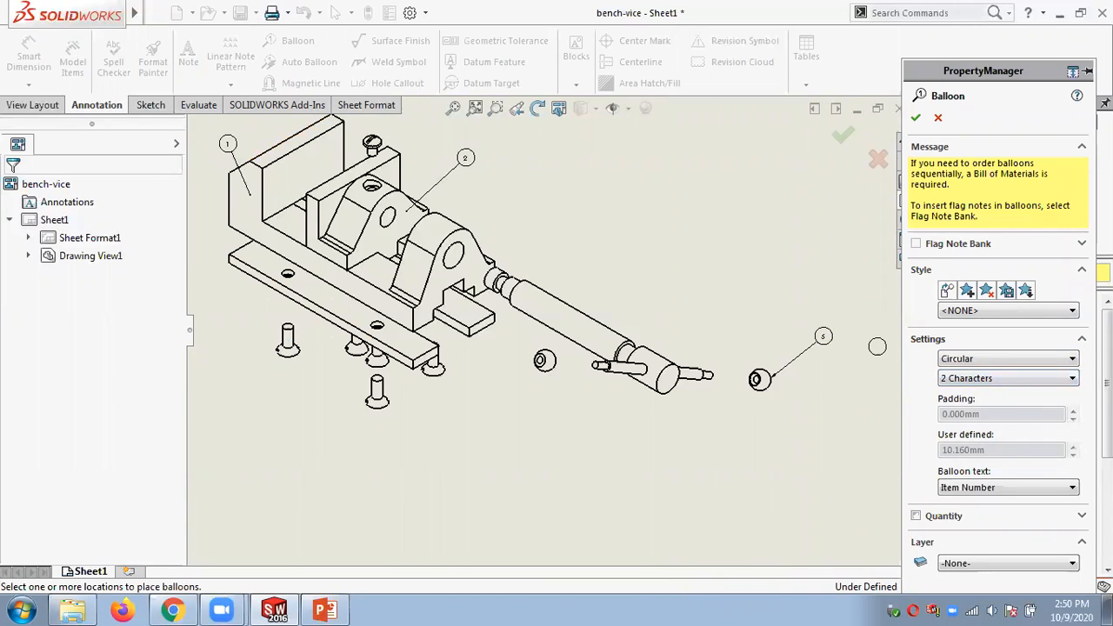
Enable the balloon quantity display and place a second balloon with quantity below the far-end bar globe.
scroll(987, 457, down, 2)
click(988, 459)
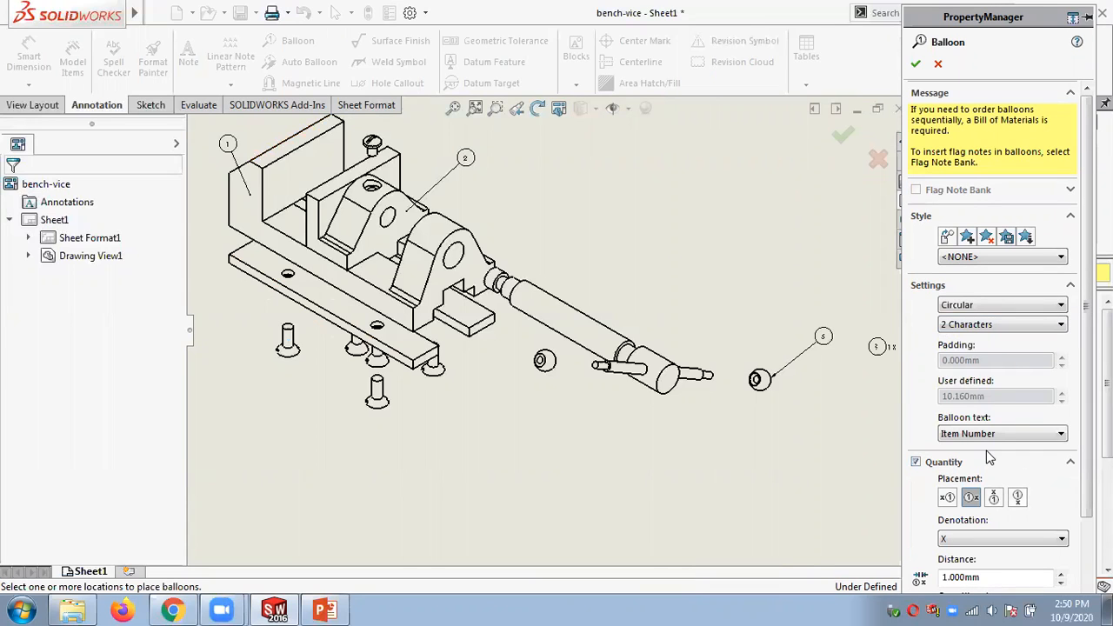
scroll(809, 365, down, 2)
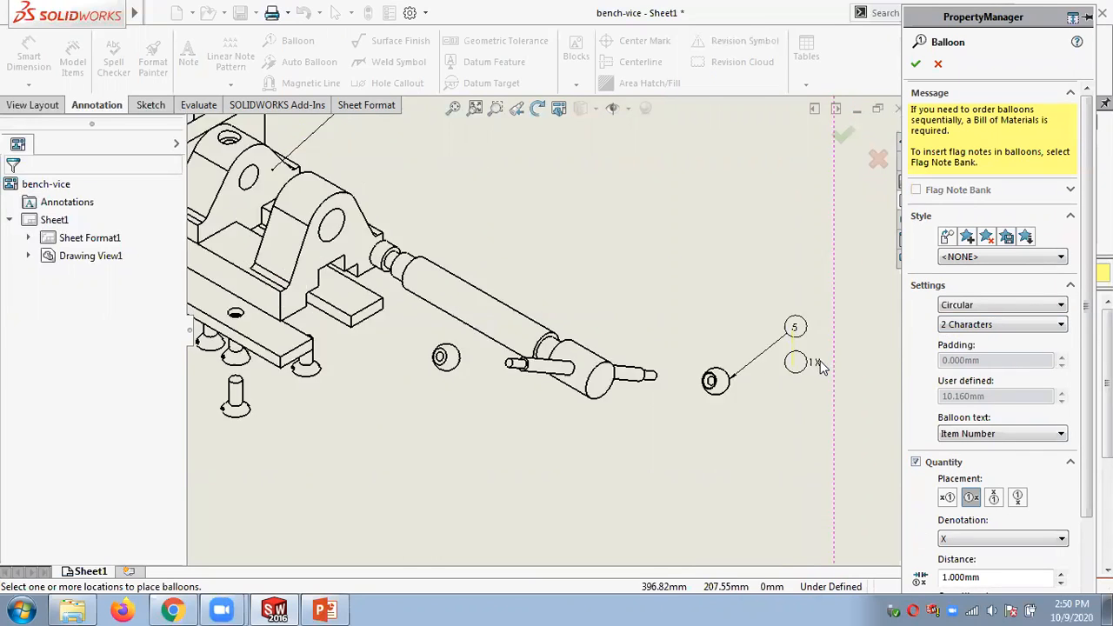
click(742, 422)
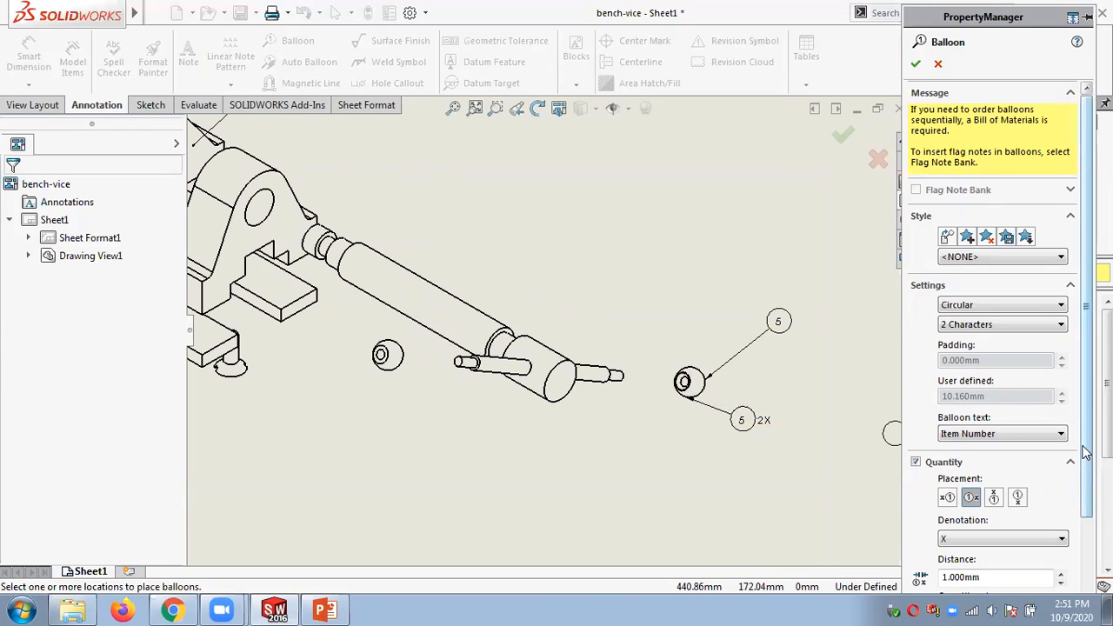
scroll(1085, 458, down, 2)
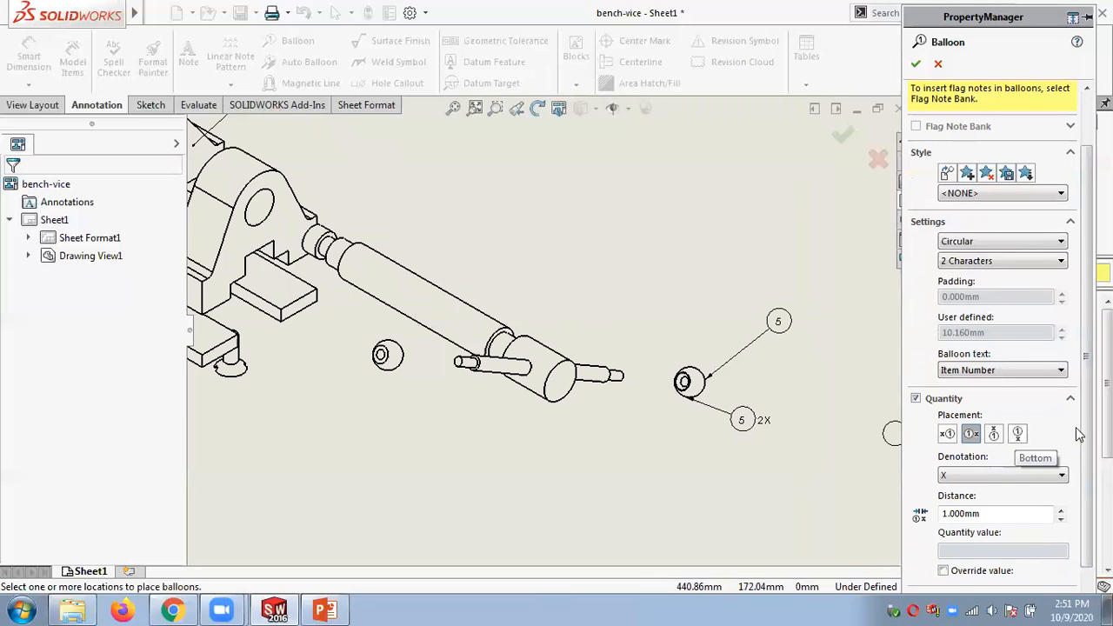
drag(1086, 383, 1086, 330)
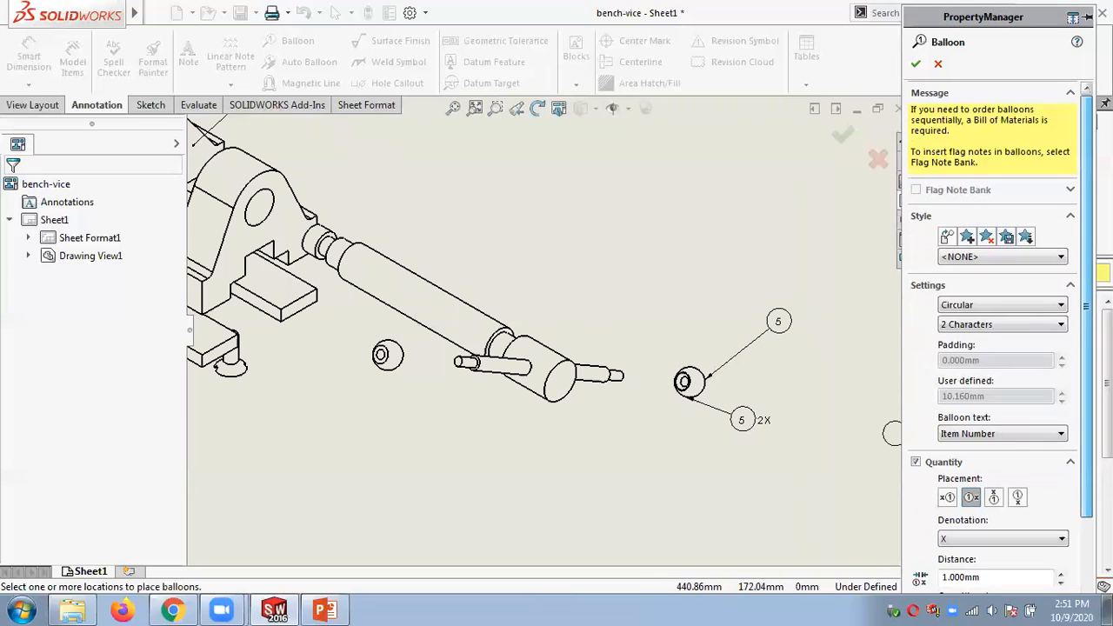
click(937, 65)
Delete all the manually placed balloons from the exploded bench vice view.
scroll(658, 274, up, 2)
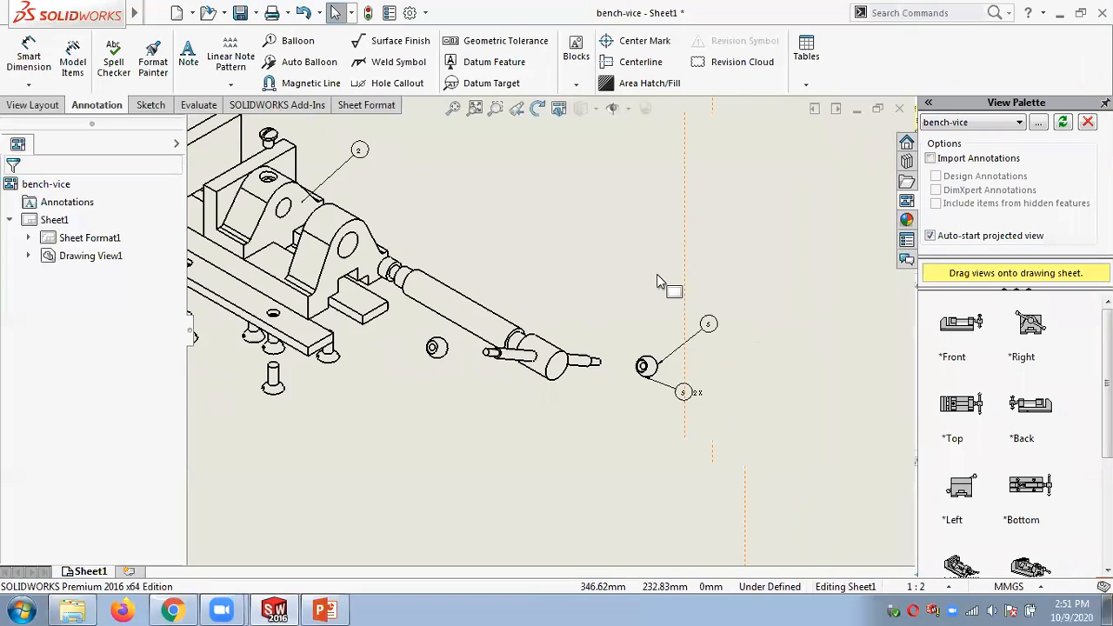
scroll(605, 308, up, 3)
scroll(485, 274, down, 1)
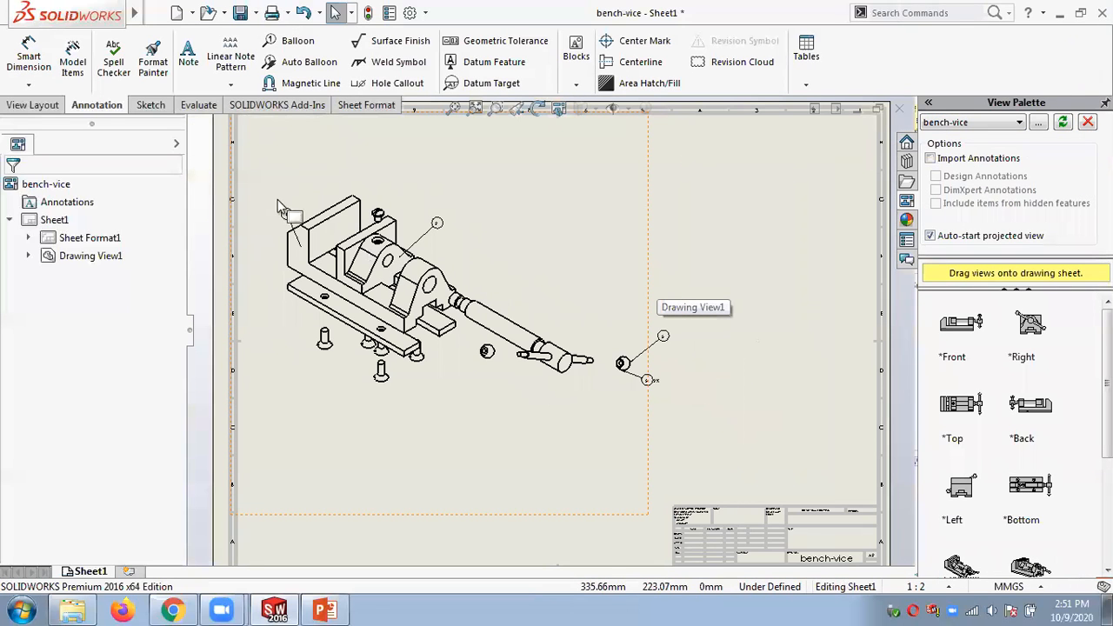
click(291, 215)
key(Delete)
click(437, 224)
key(Delete)
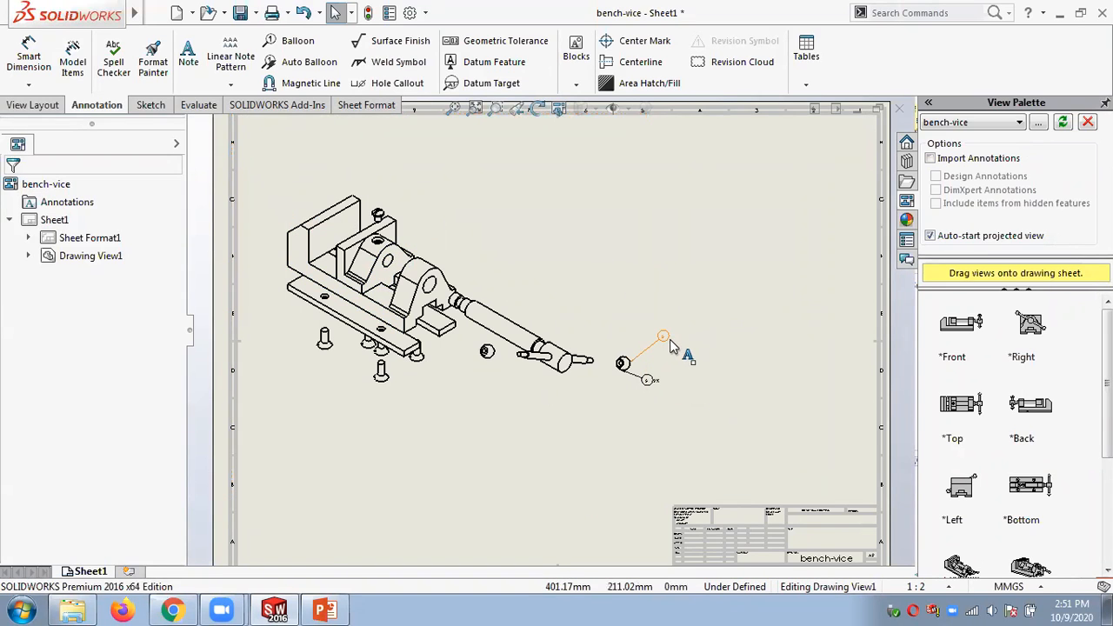
click(648, 380)
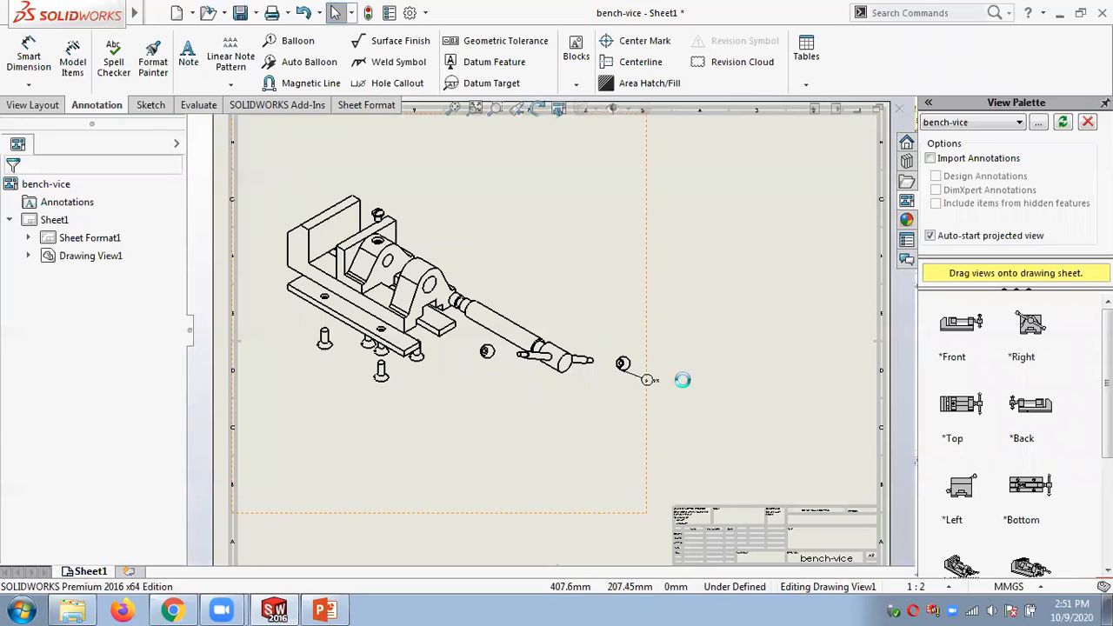
key(Delete)
Auto-balloon the exploded vice view in a square layout, ignoring multiple instances, with magnetic lines and leaders attached to edges.
scroll(273, 266, up, 1)
key(f)
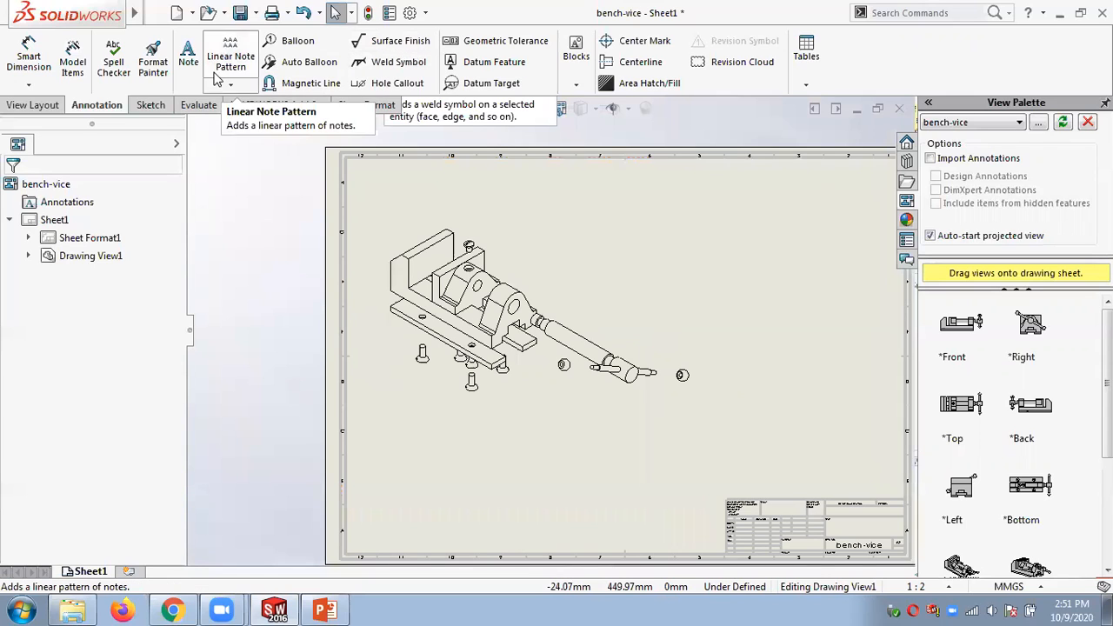
click(309, 61)
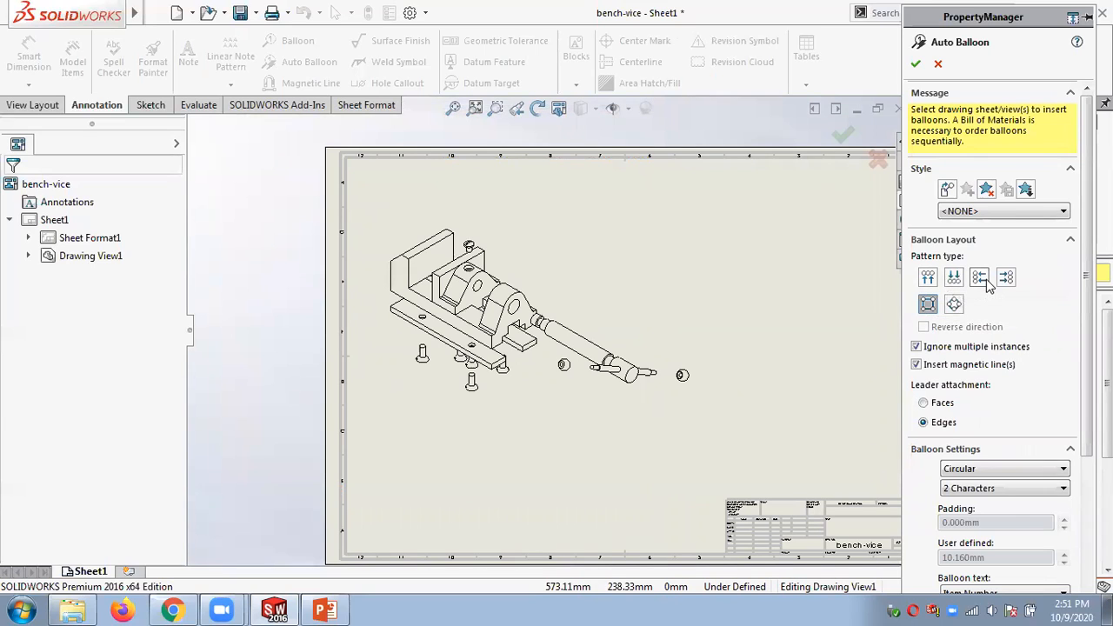
click(928, 304)
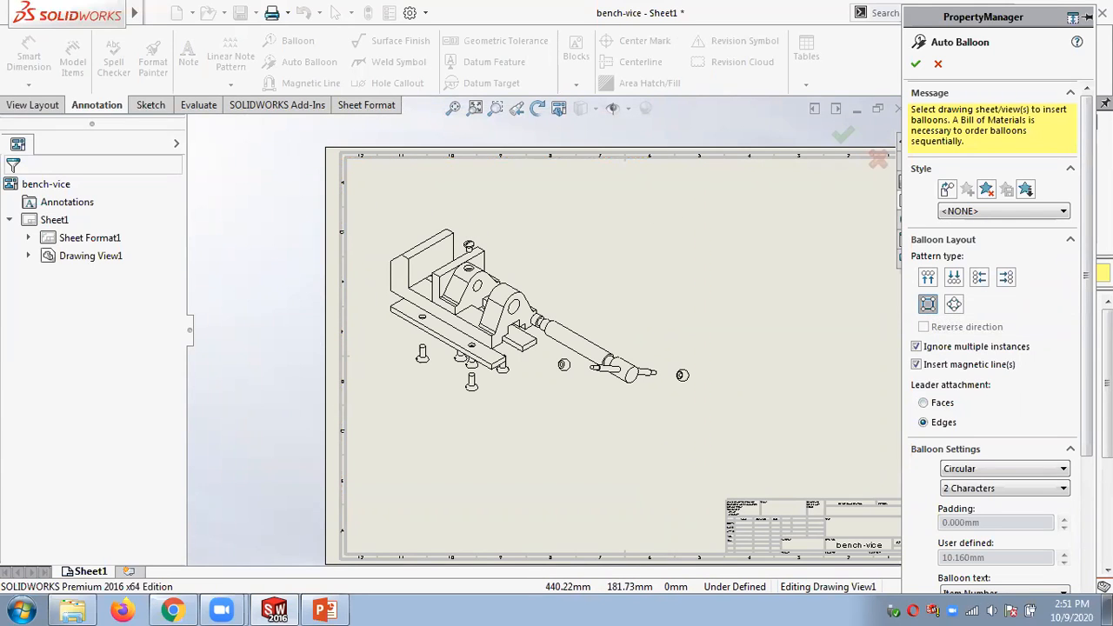
scroll(1081, 465, down, 4)
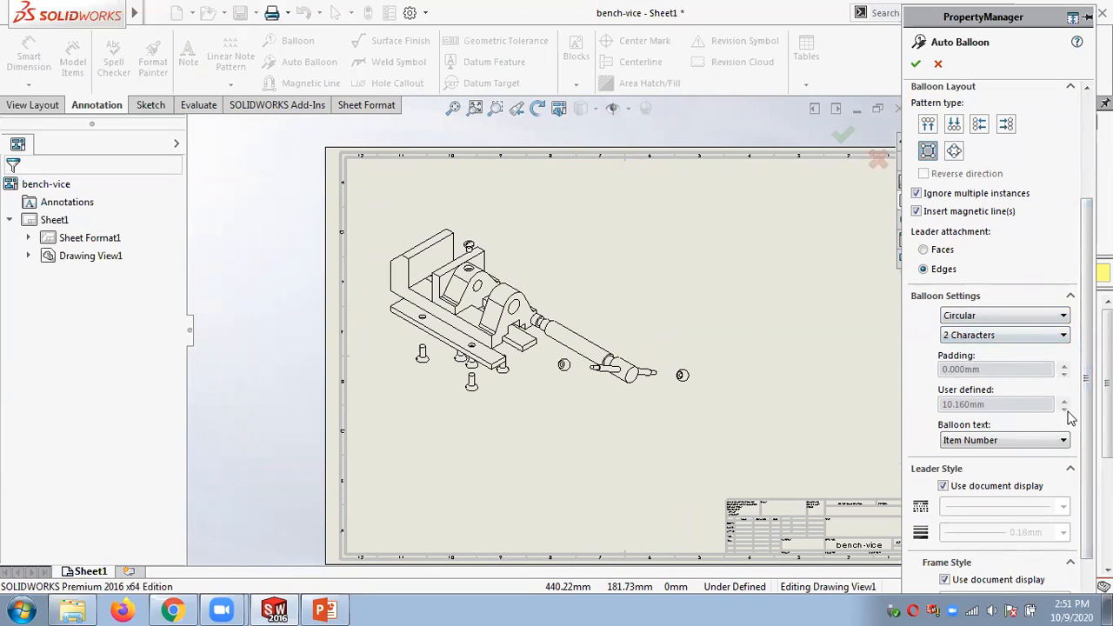
scroll(1070, 417, down, 2)
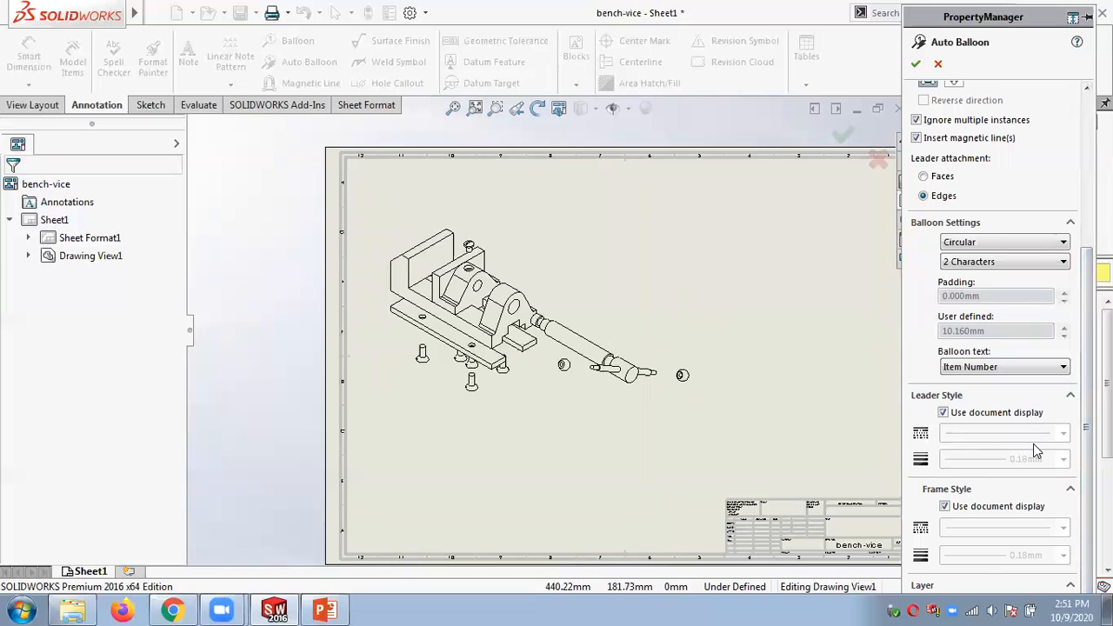
scroll(1033, 443, up, 2)
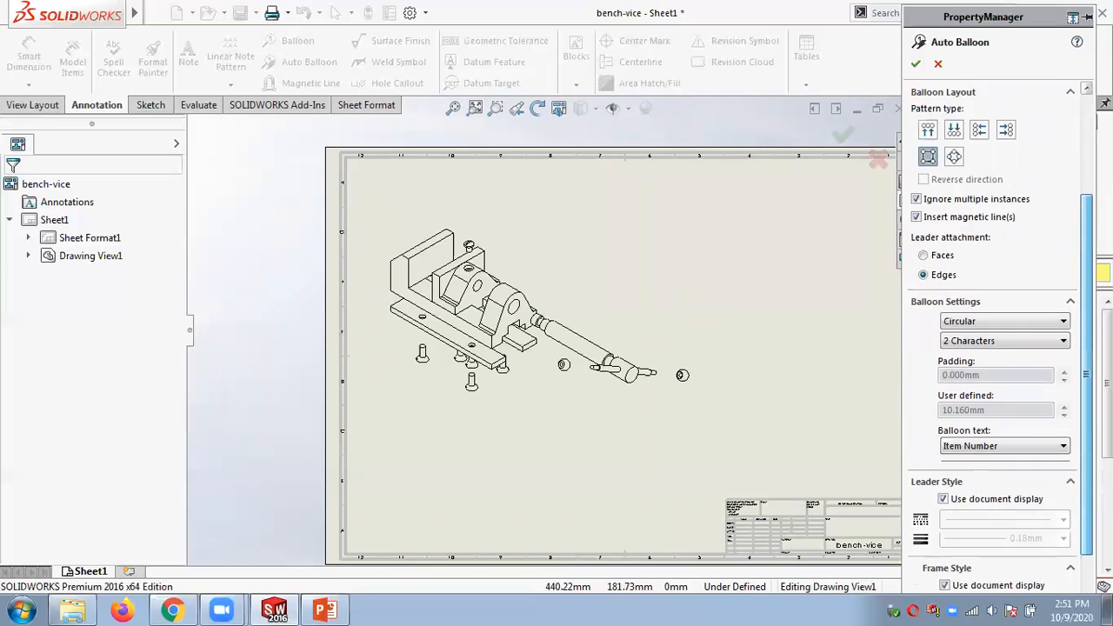
scroll(1033, 443, up, 3)
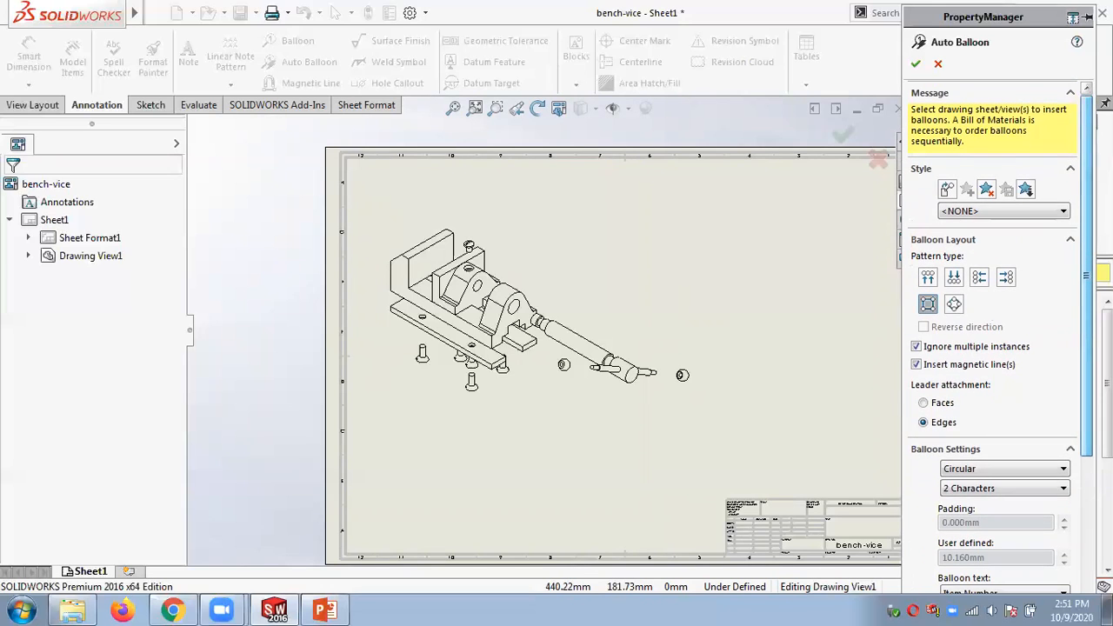
click(639, 321)
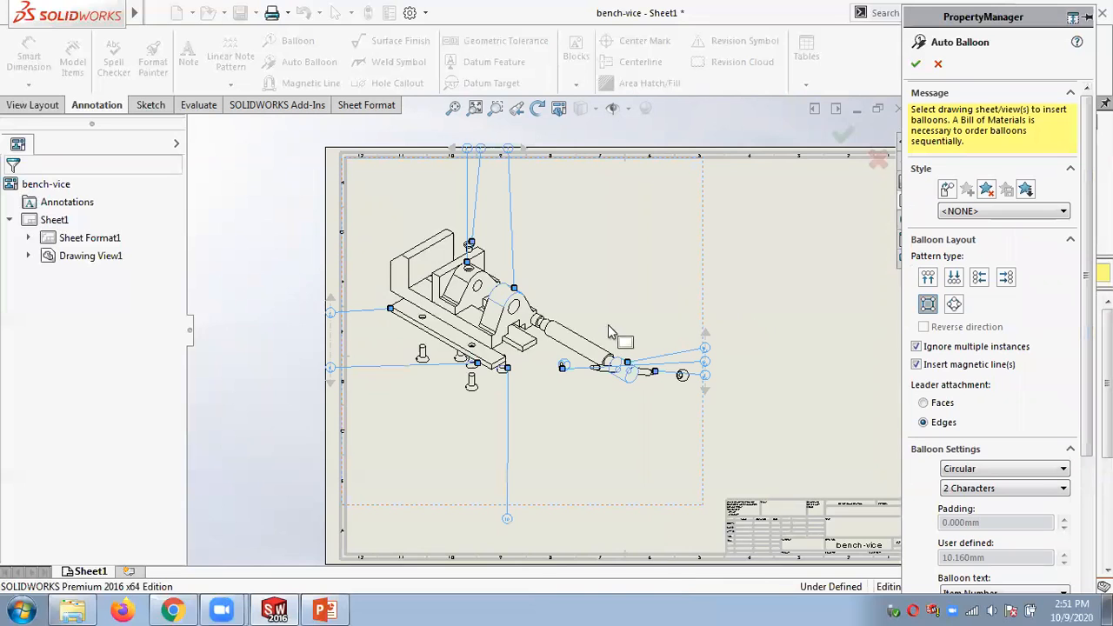
scroll(606, 327, up, 2)
scroll(457, 351, down, 4)
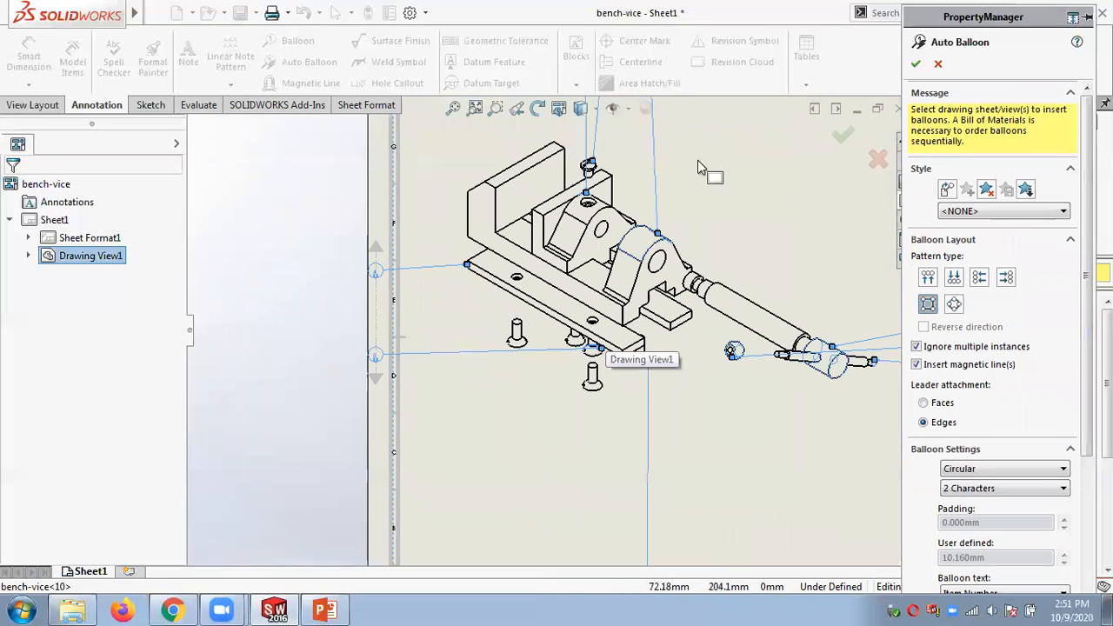
click(916, 64)
Inspect the balloons laid out around the exploded vice view, and undo that square auto-balloon layout.
scroll(630, 341, up, 1)
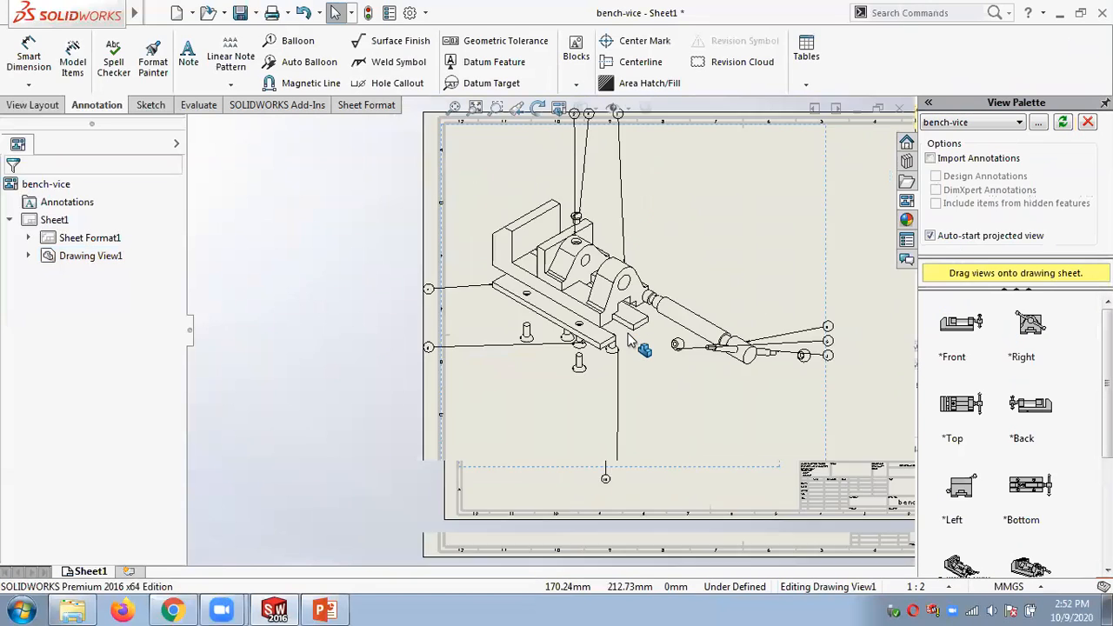
scroll(628, 338, up, 1)
scroll(570, 398, down, 2)
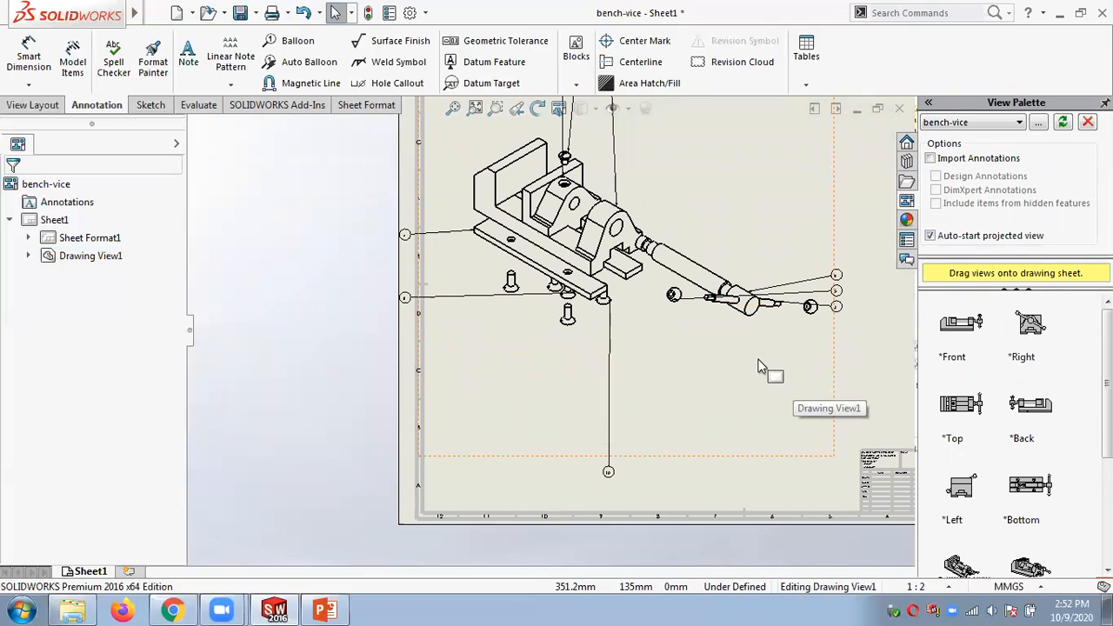
scroll(762, 368, up, 3)
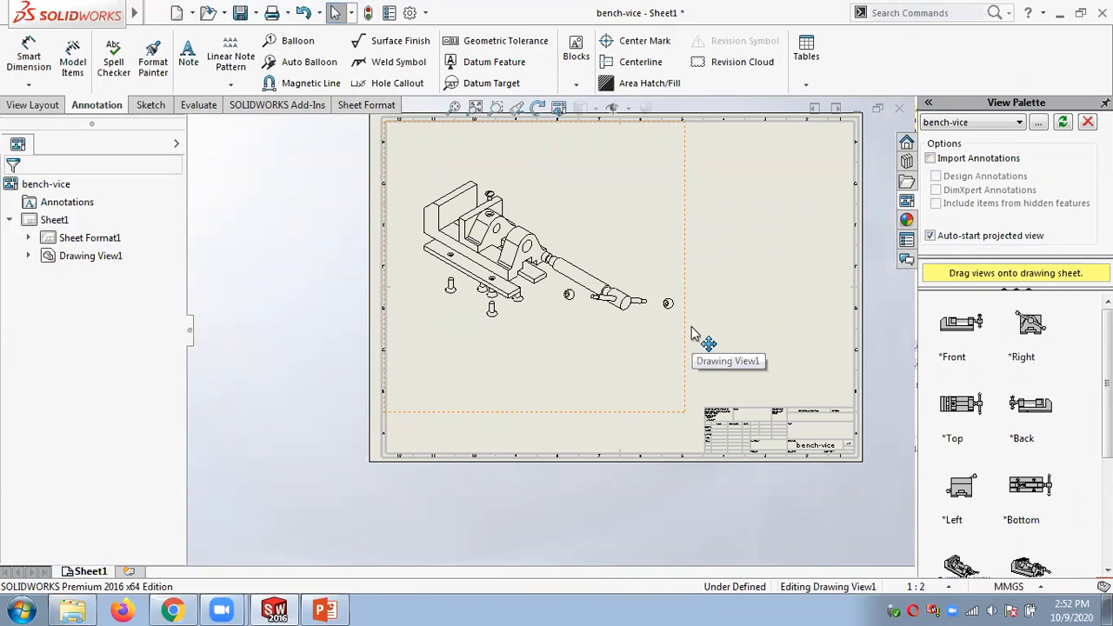
Auto-balloon the exploded vice view with all balloons stacked in one column to the right of the parts.
scroll(537, 307, up, 1)
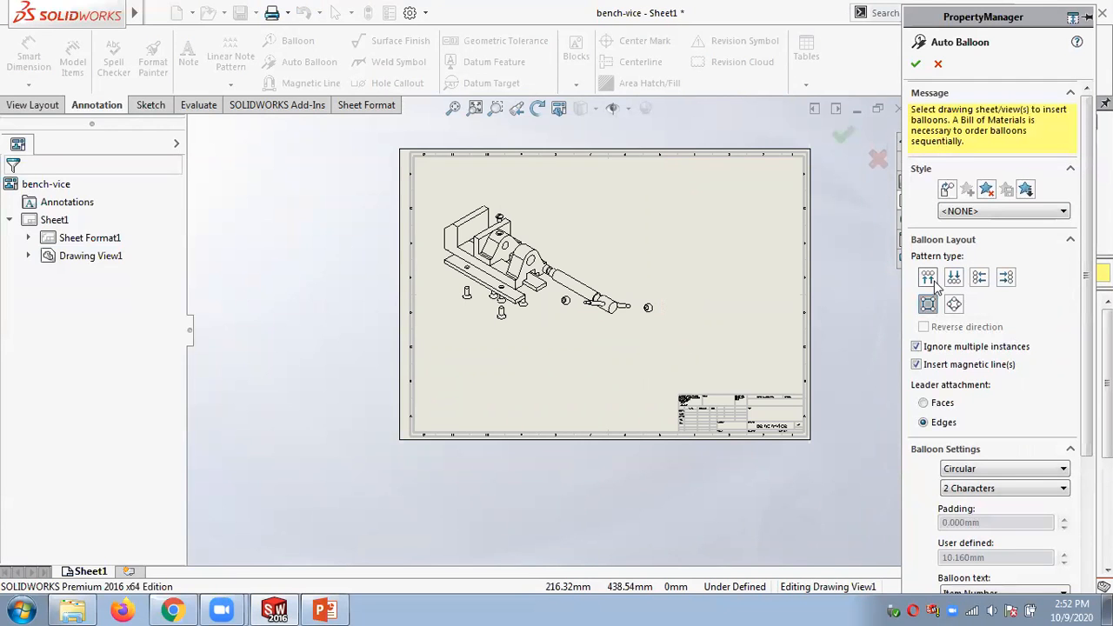
click(1005, 278)
click(634, 272)
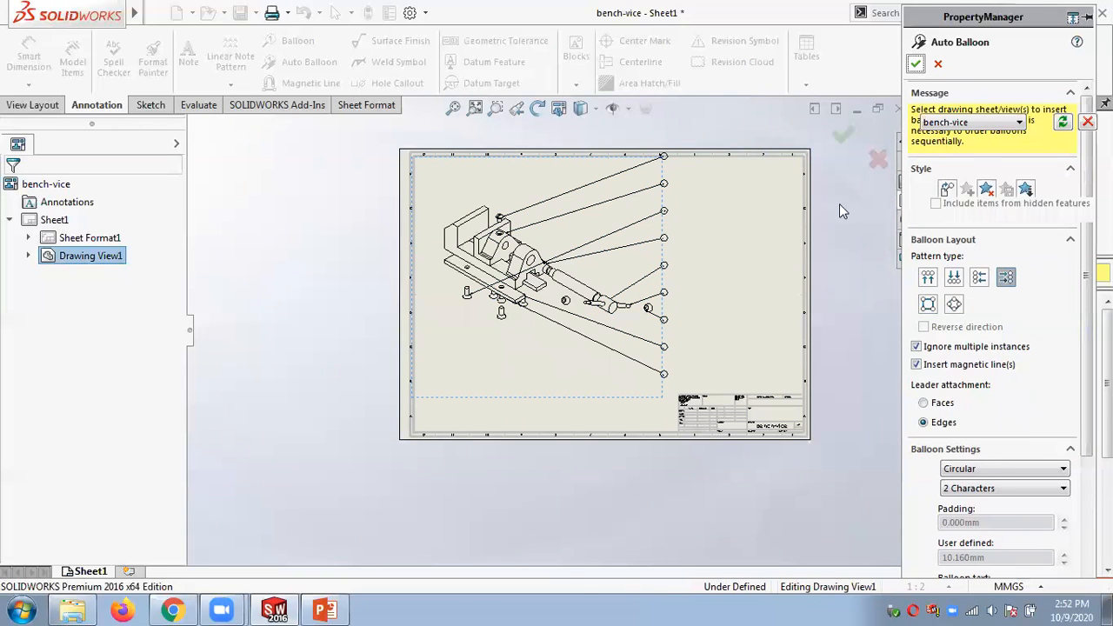
Inspect the item numbers in the right-hand balloon column and undo the auto balloons.
scroll(665, 317, down, 5)
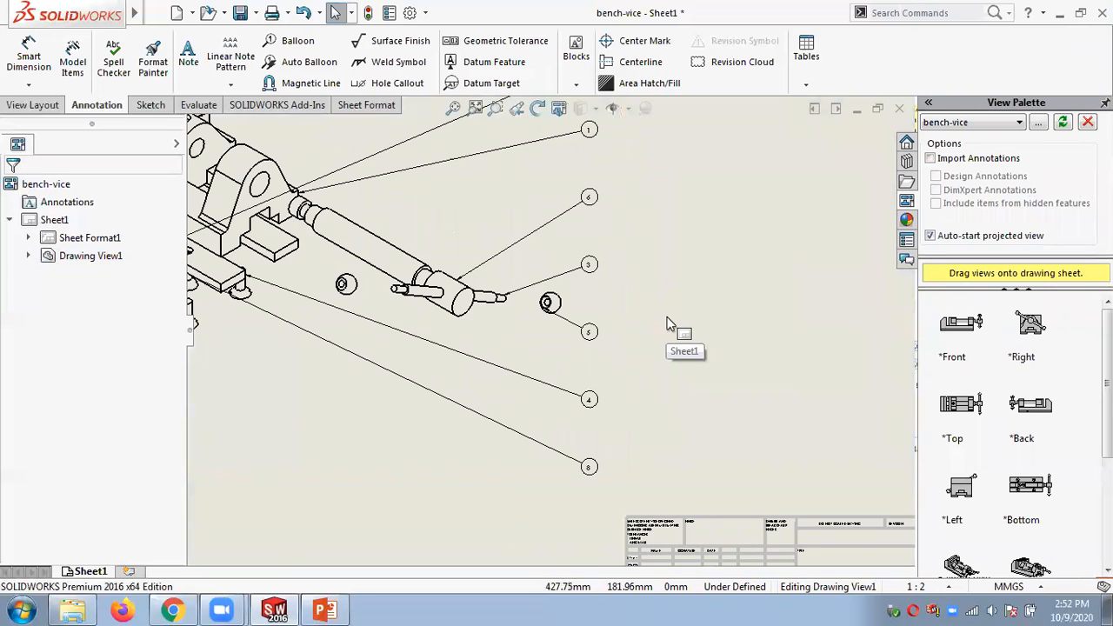
scroll(667, 324, up, 5)
scroll(525, 212, down, 4)
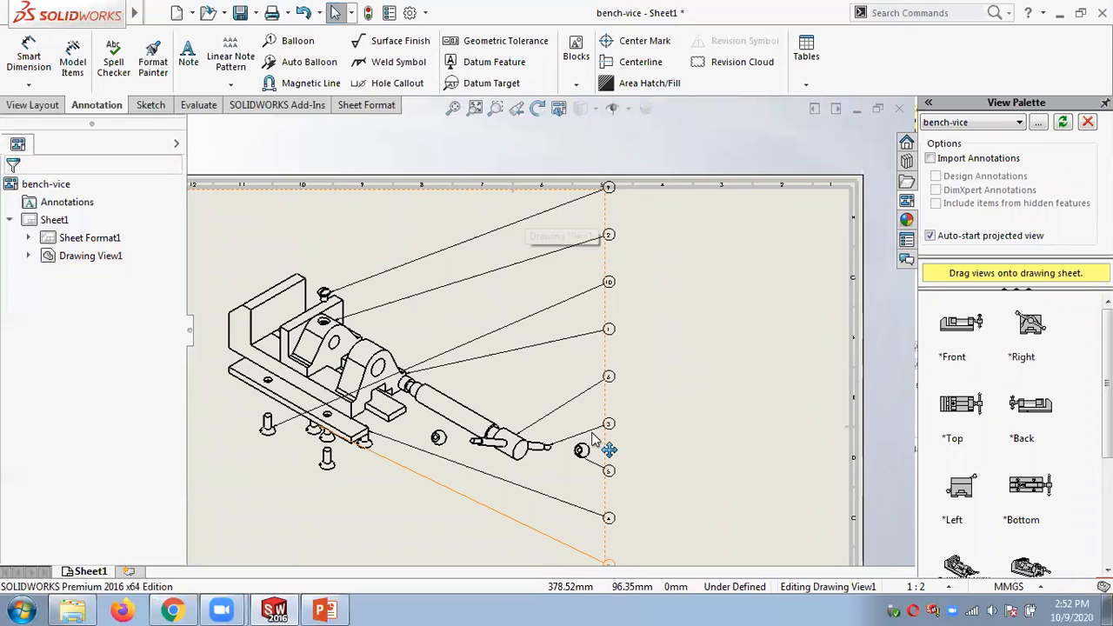
scroll(594, 437, up, 2)
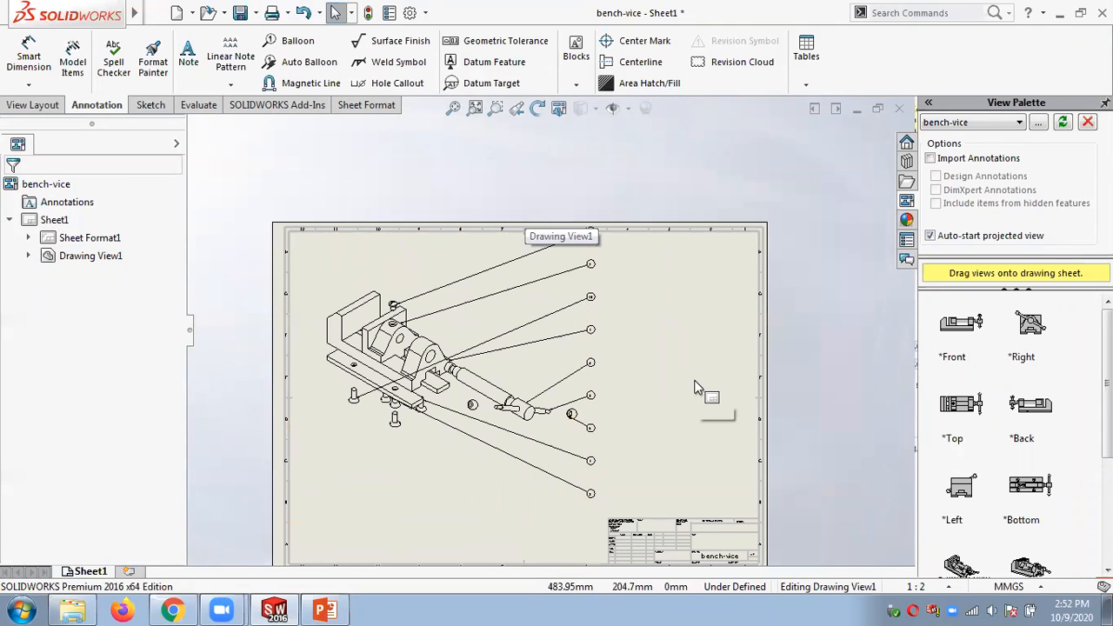
key(ctrl+z)
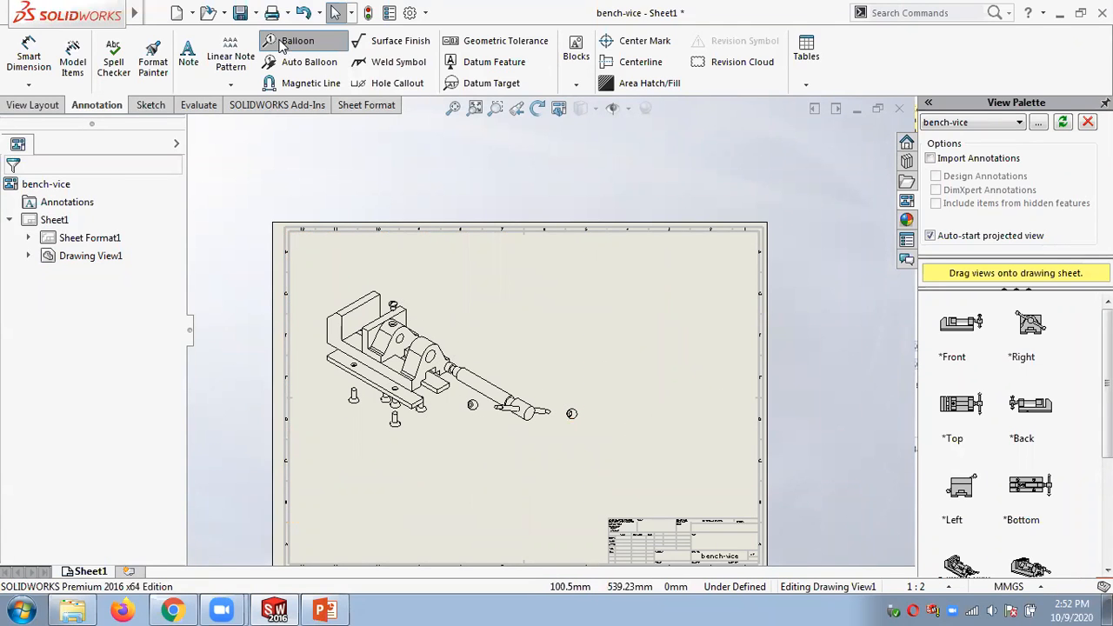
Place item-number balloons with quantity on the vice body and on the long screw rod, each above its part.
click(372, 298)
click(412, 264)
click(500, 387)
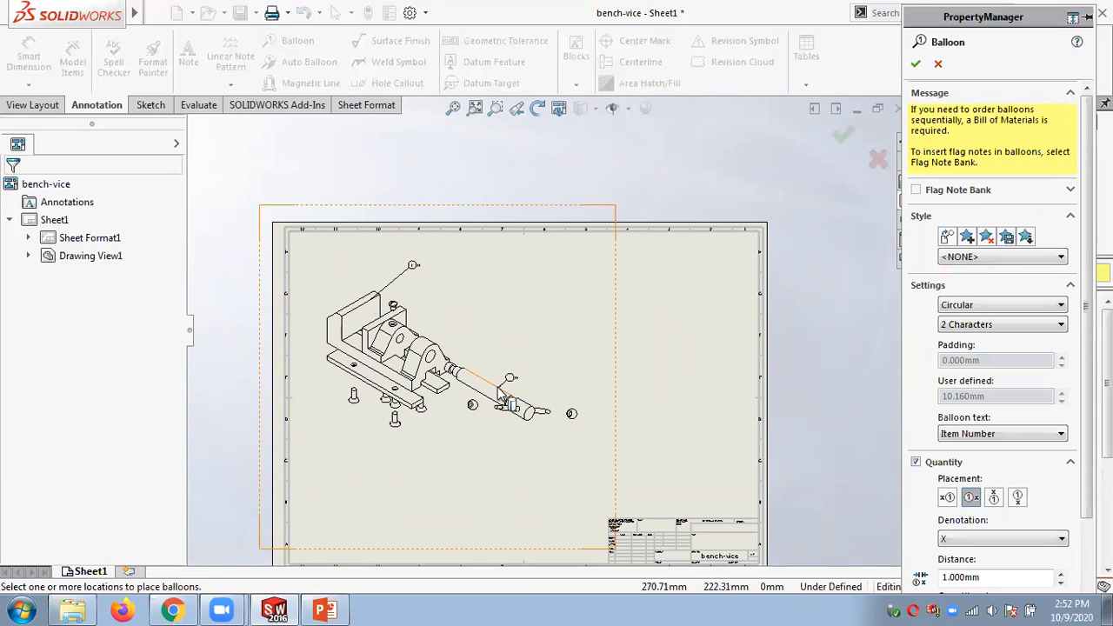
click(542, 337)
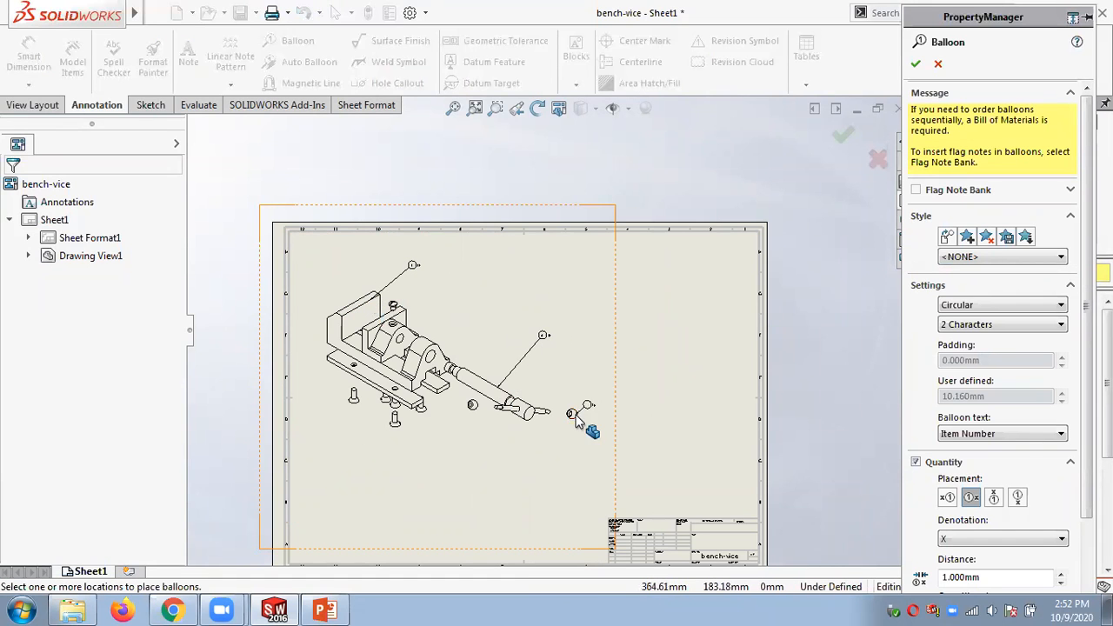
Add item-number balloons with quantity to the far-end bar globe and to the small screw above the jaw.
click(573, 414)
click(651, 349)
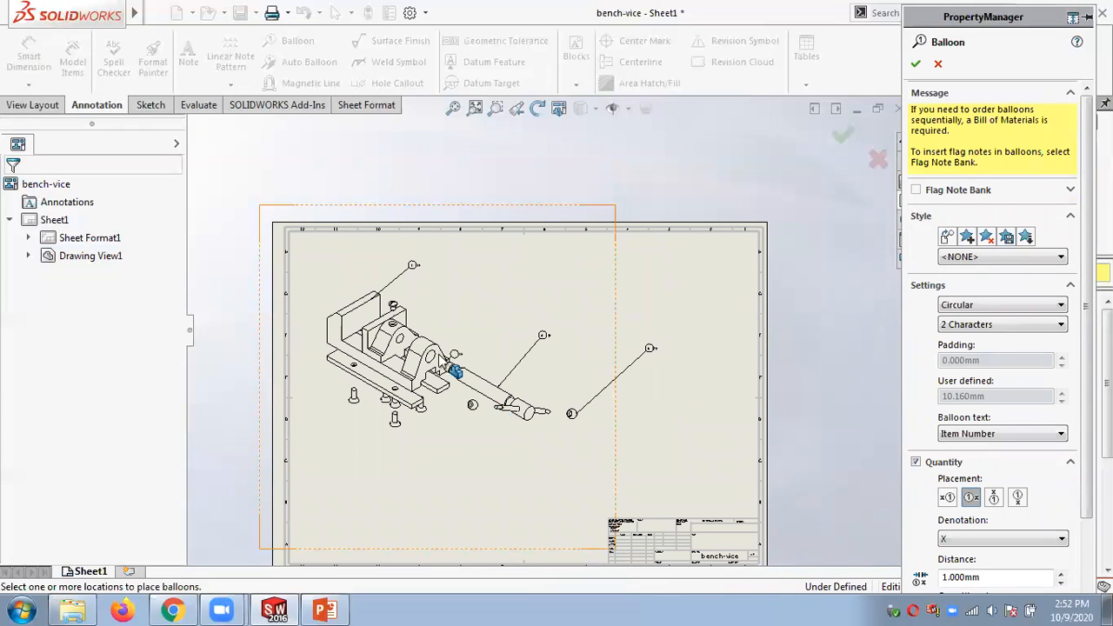
click(393, 305)
click(466, 287)
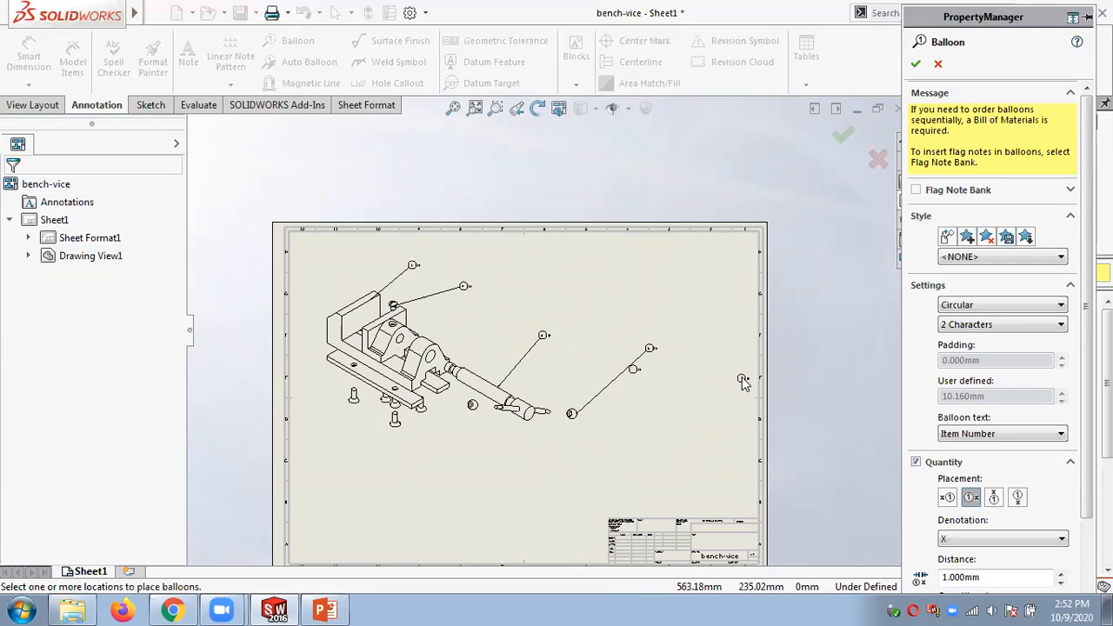
key(Escape)
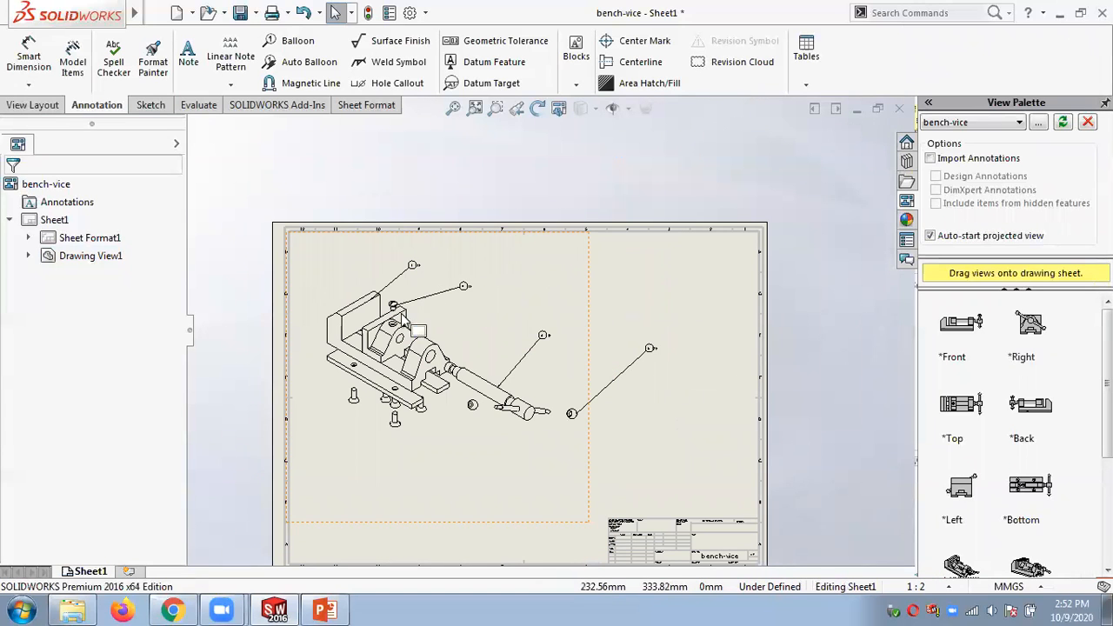
Align all four balloons on a horizontal magnetic line about 284 mm long, starting at the vice body's balloon.
scroll(424, 322, down, 2)
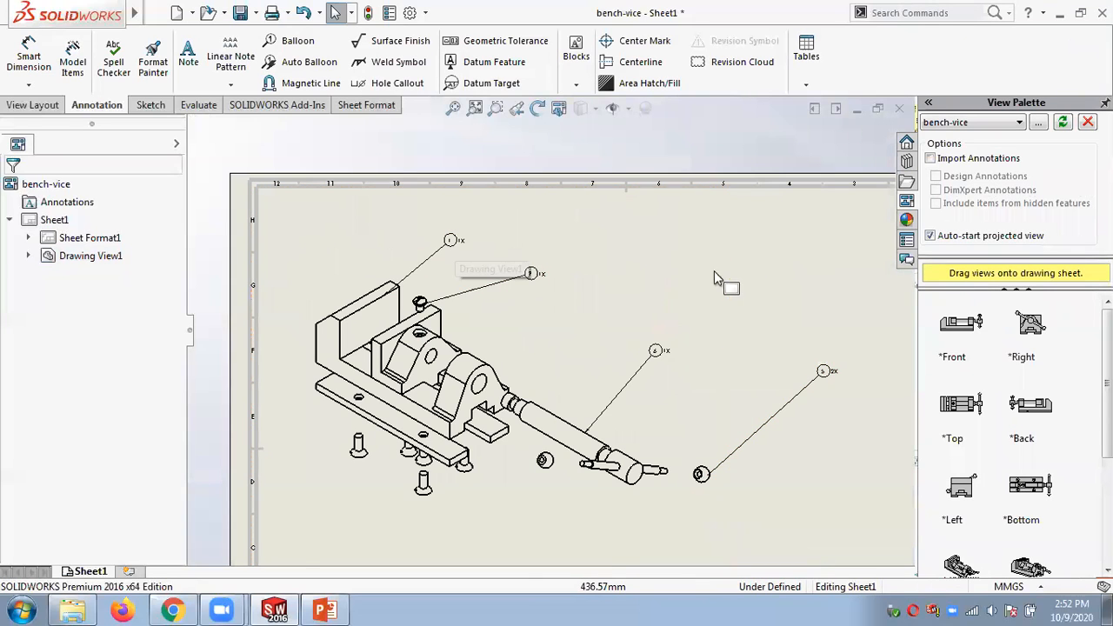
scroll(715, 272, up, 1)
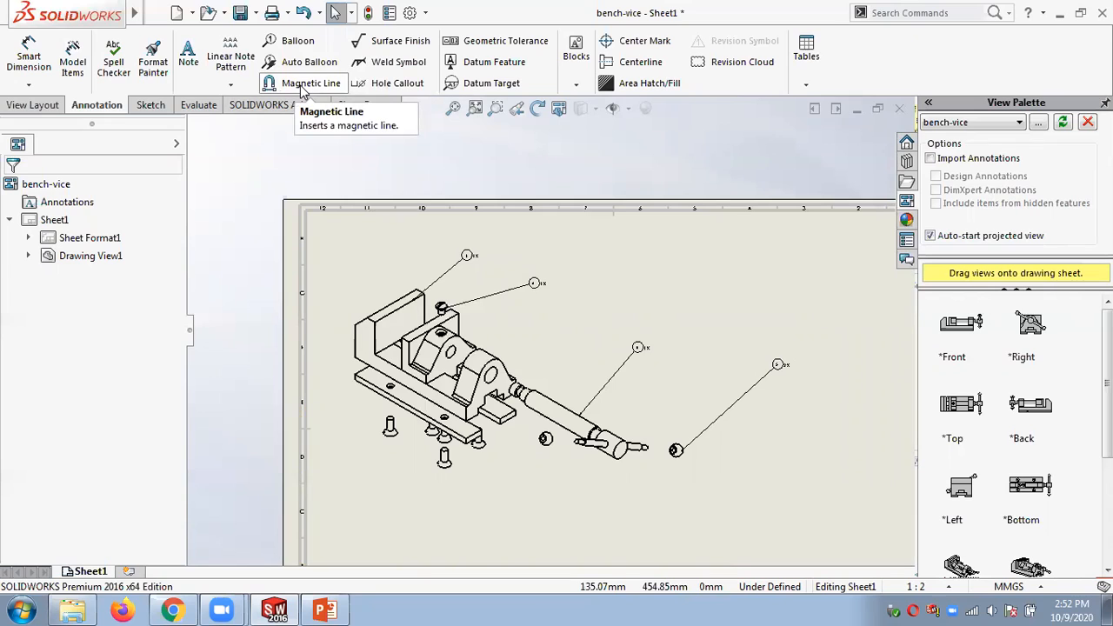
click(301, 86)
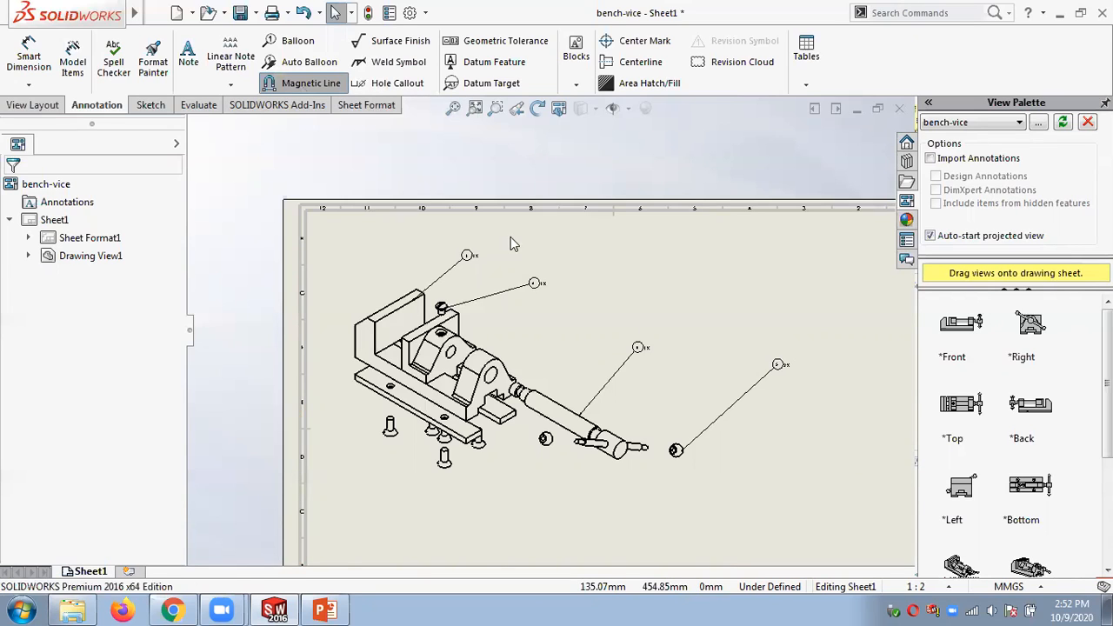
click(467, 258)
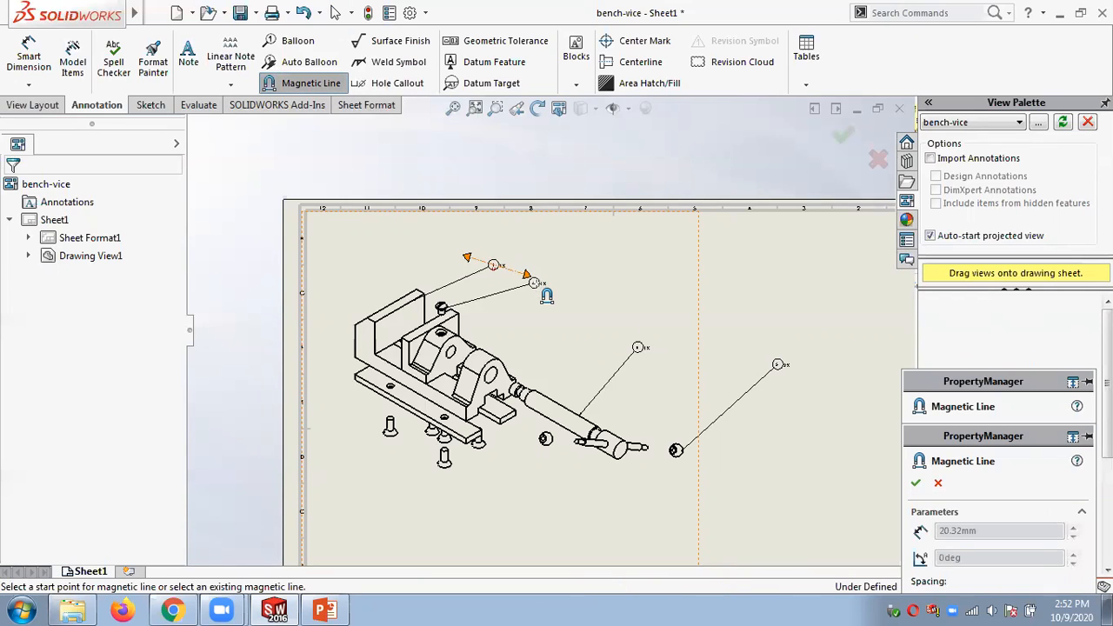
click(574, 297)
drag(574, 297, 777, 260)
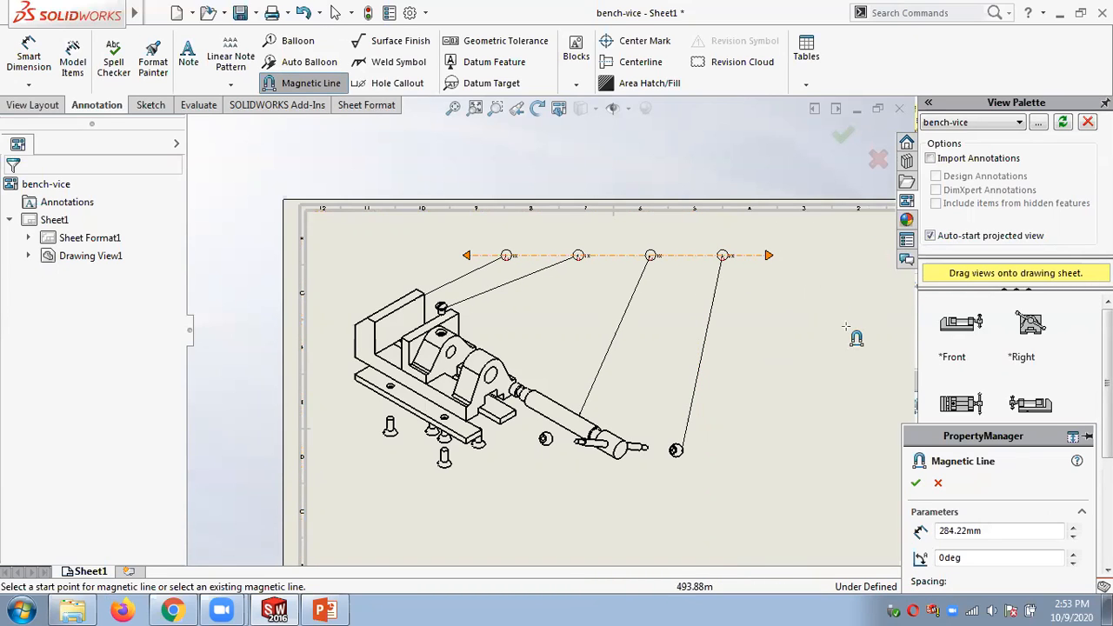
click(916, 482)
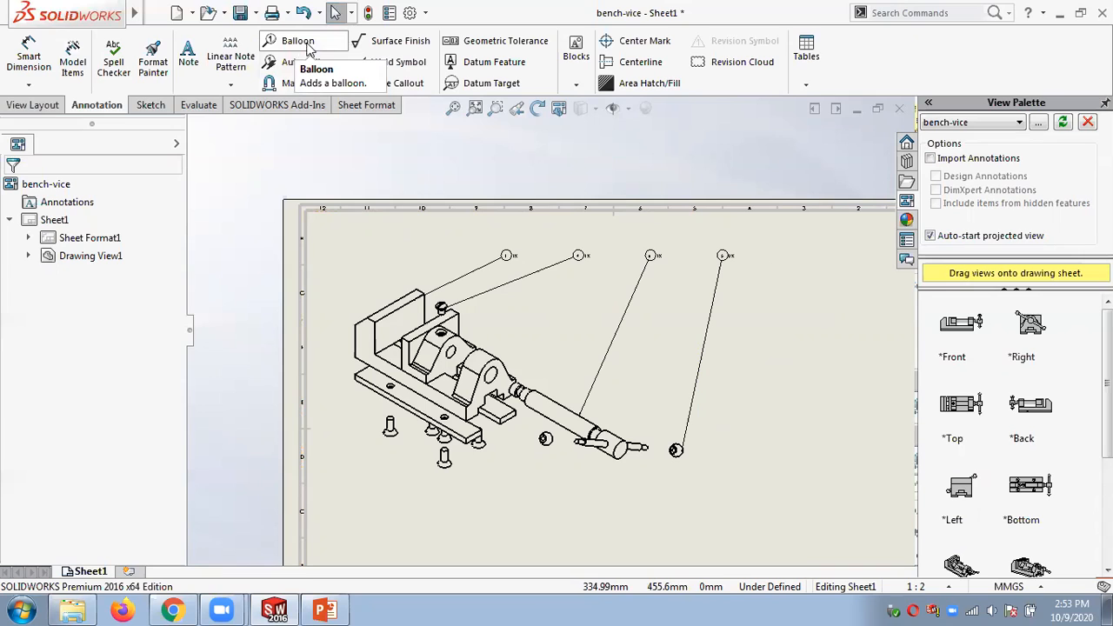
View the Auto Balloon layout options without applying them, and undo the horizontal magnetic line.
click(292, 65)
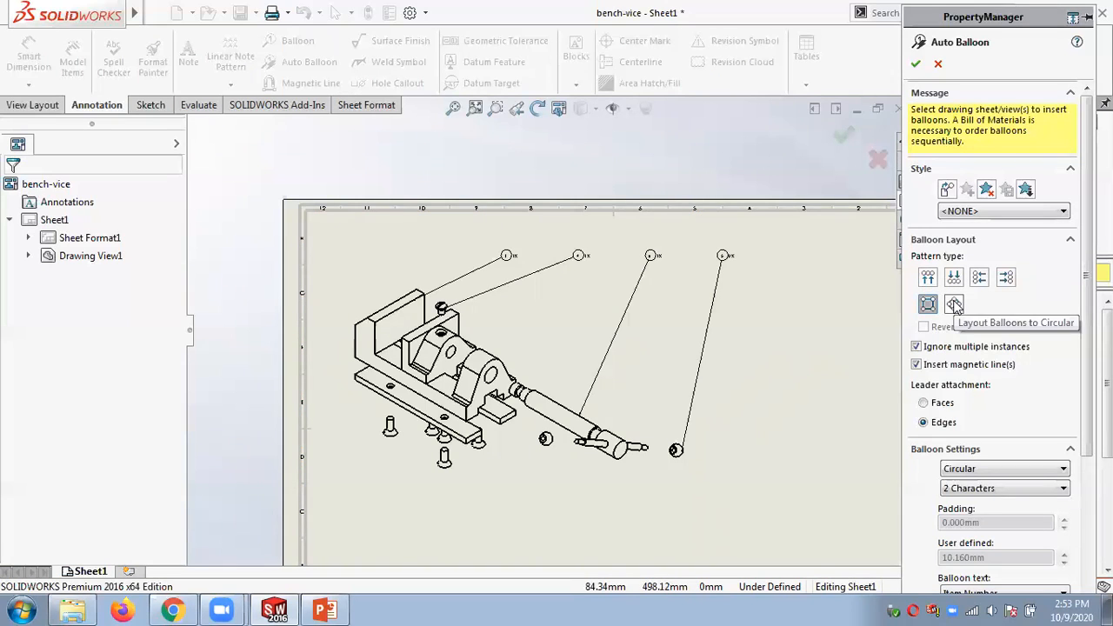
click(937, 64)
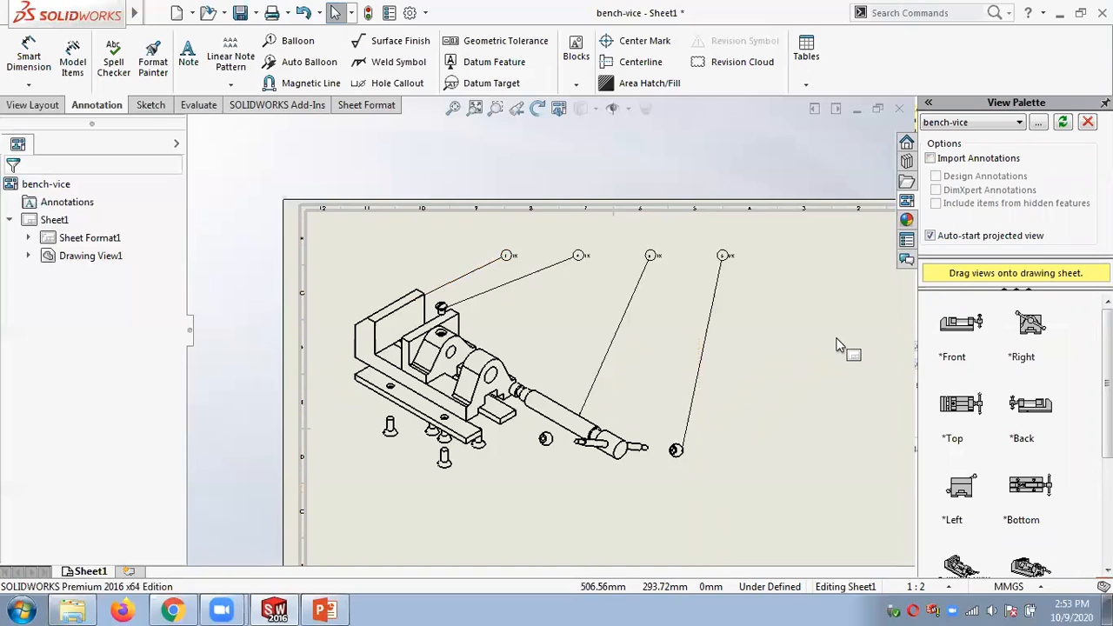
key(ctrl+z)
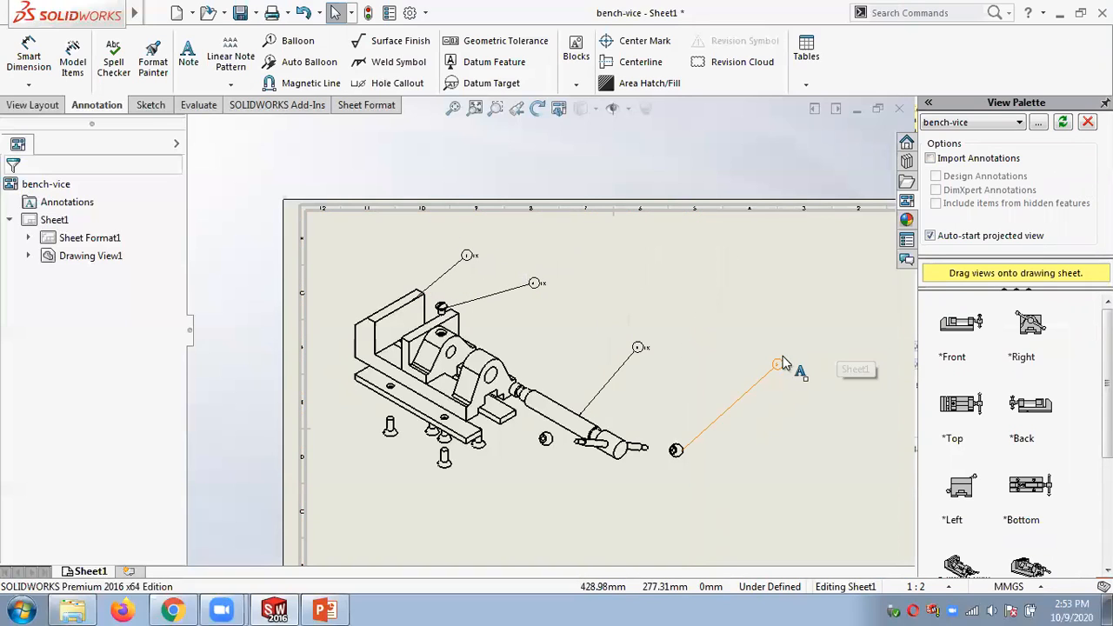
Align the four balloons on a magnetic line about 296 mm long, sloping down from the vice body's balloon toward the bar globe.
click(305, 83)
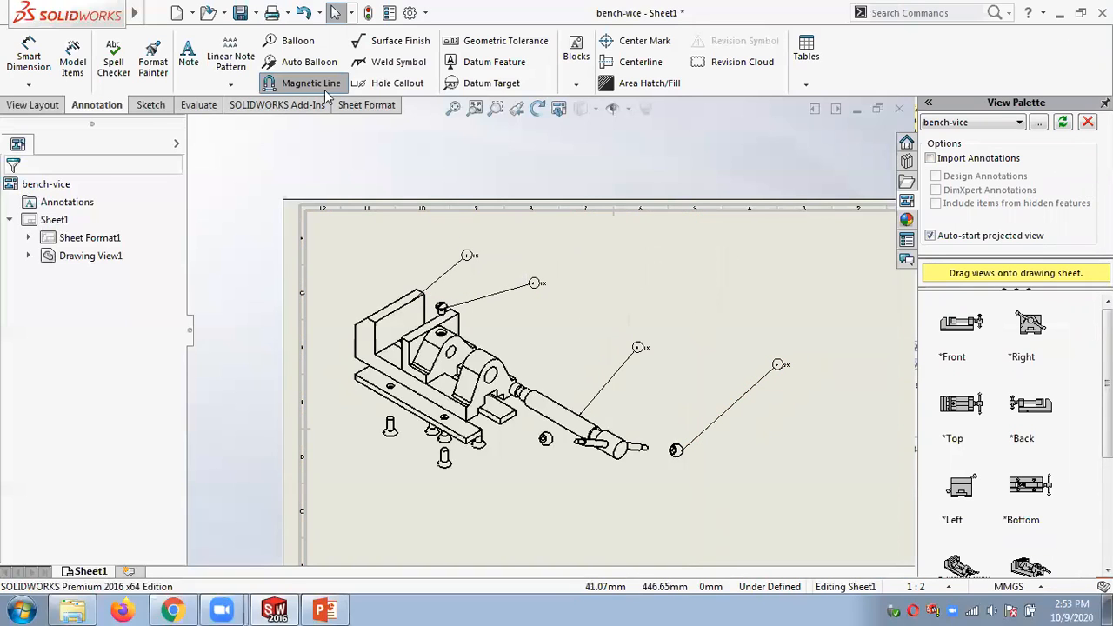
click(460, 252)
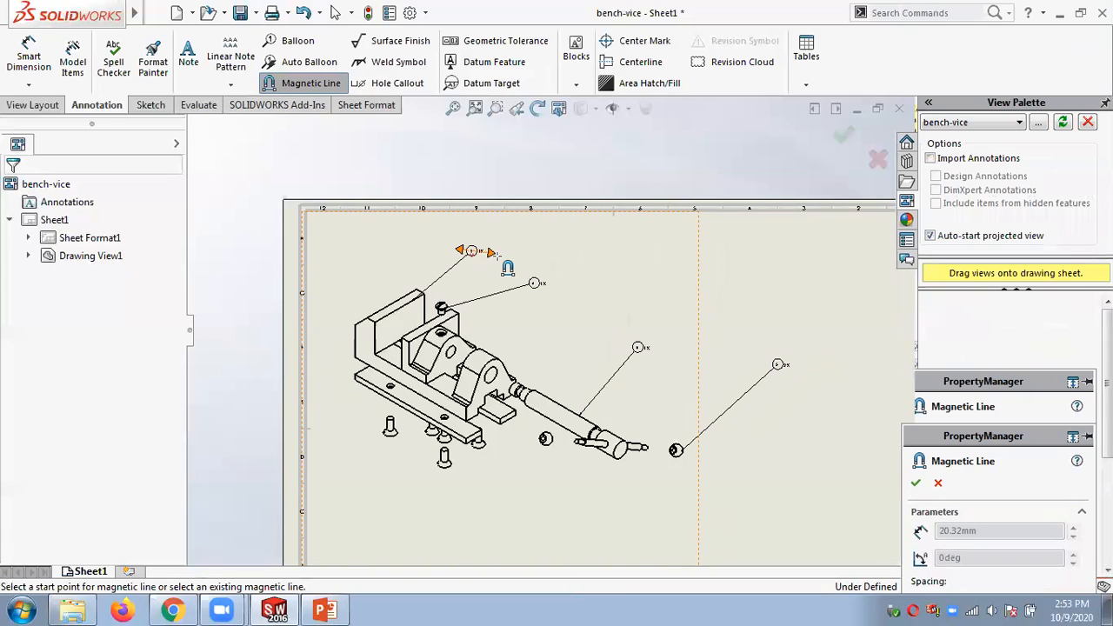
click(531, 277)
drag(541, 285, 746, 404)
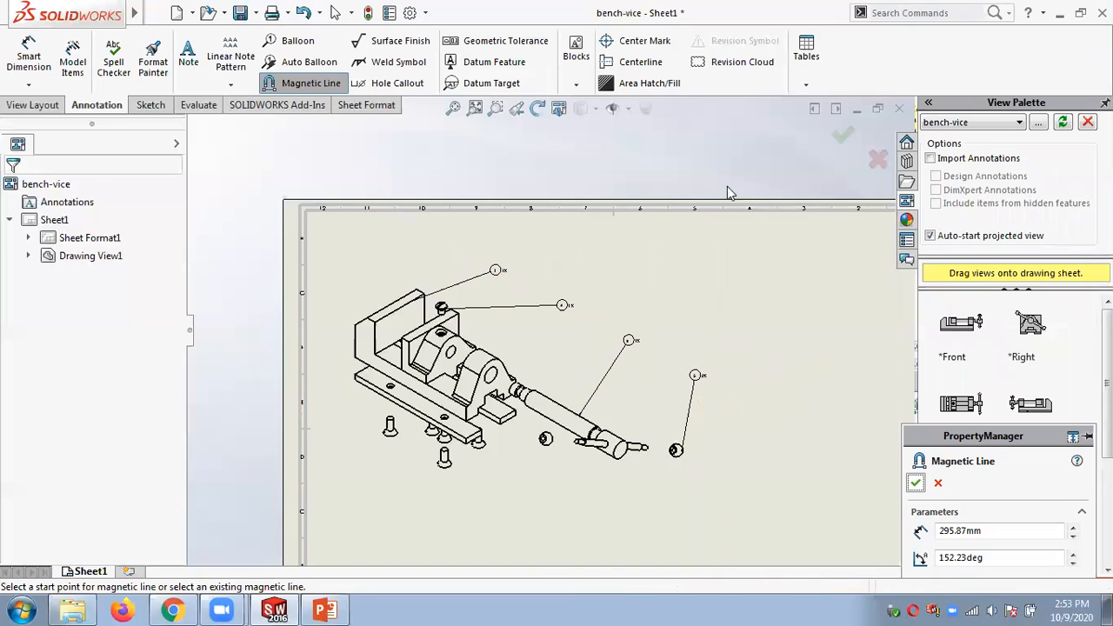
Undo the sloping magnetic line and the four manually added balloons on the exploded bench vice view.
key(Escape)
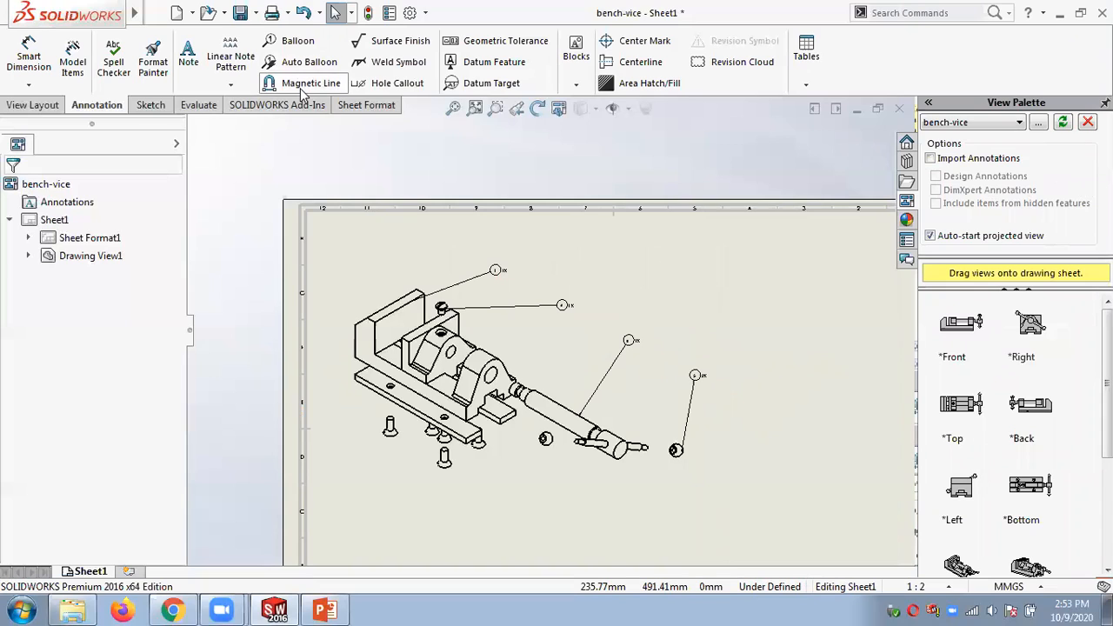
click(304, 62)
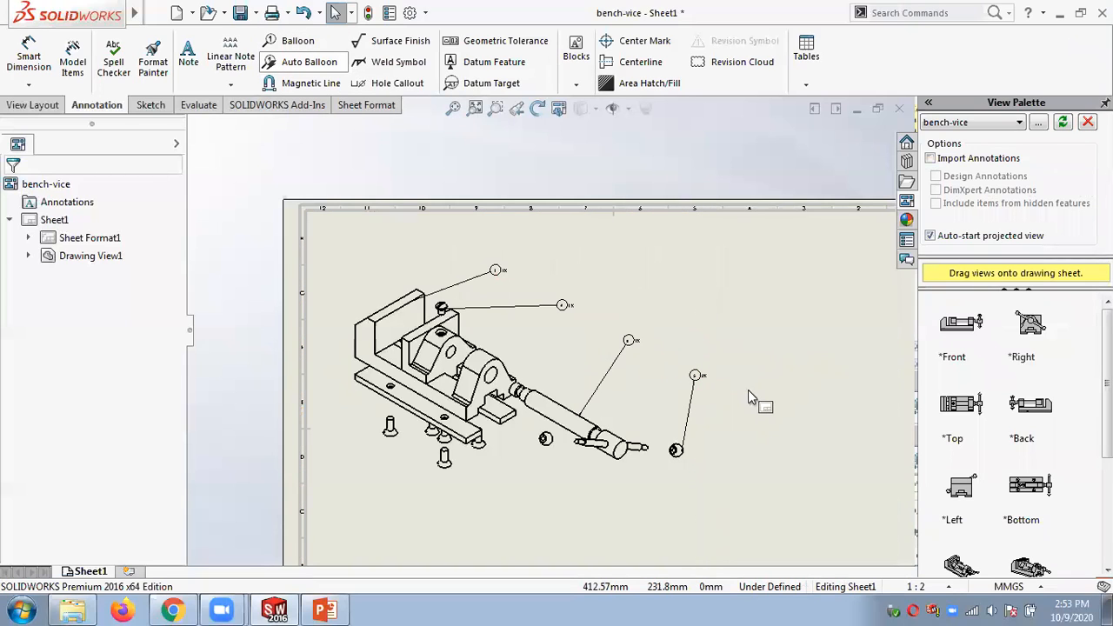
key(Escape)
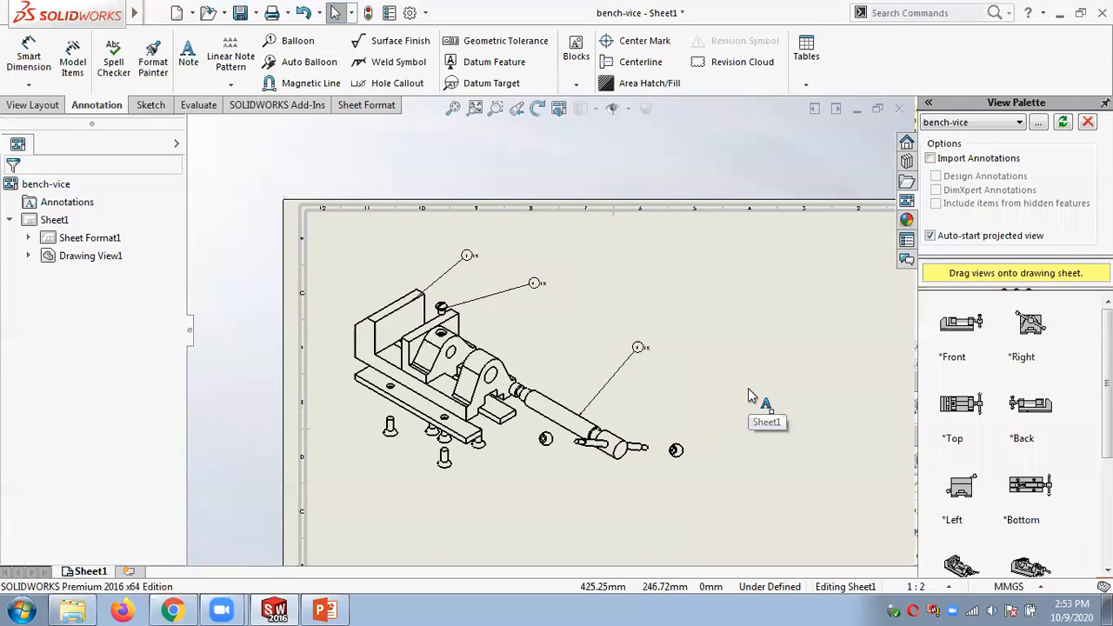
key(f)
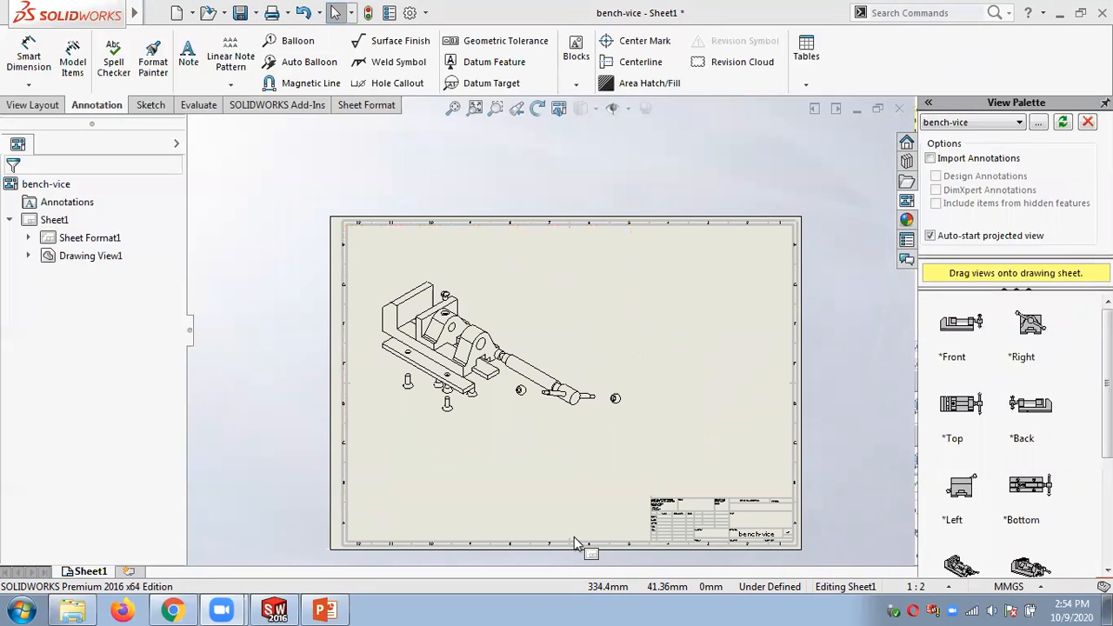
Auto-balloon the exploded view with the right-side layout and a magnetic line, and slide the uppermost balloon down along the line.
click(300, 63)
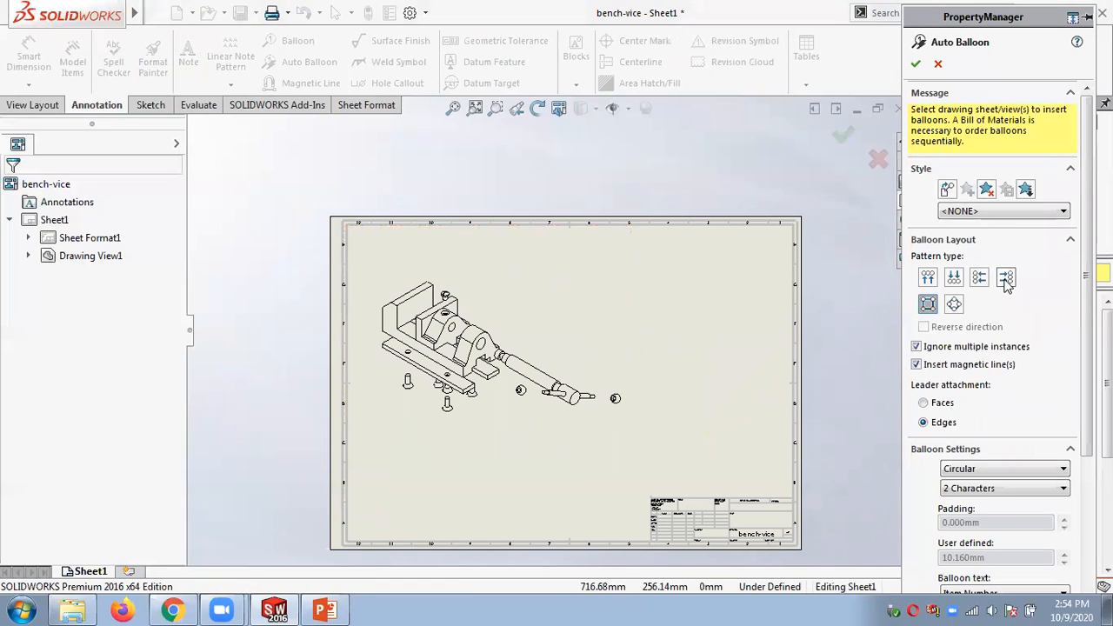
click(1006, 280)
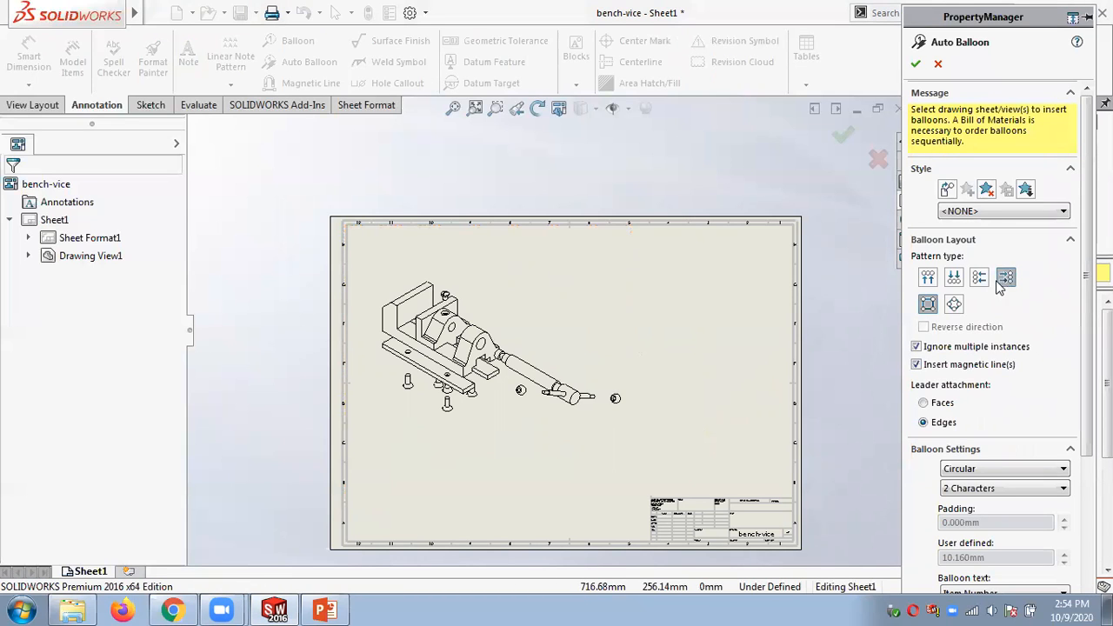
click(522, 355)
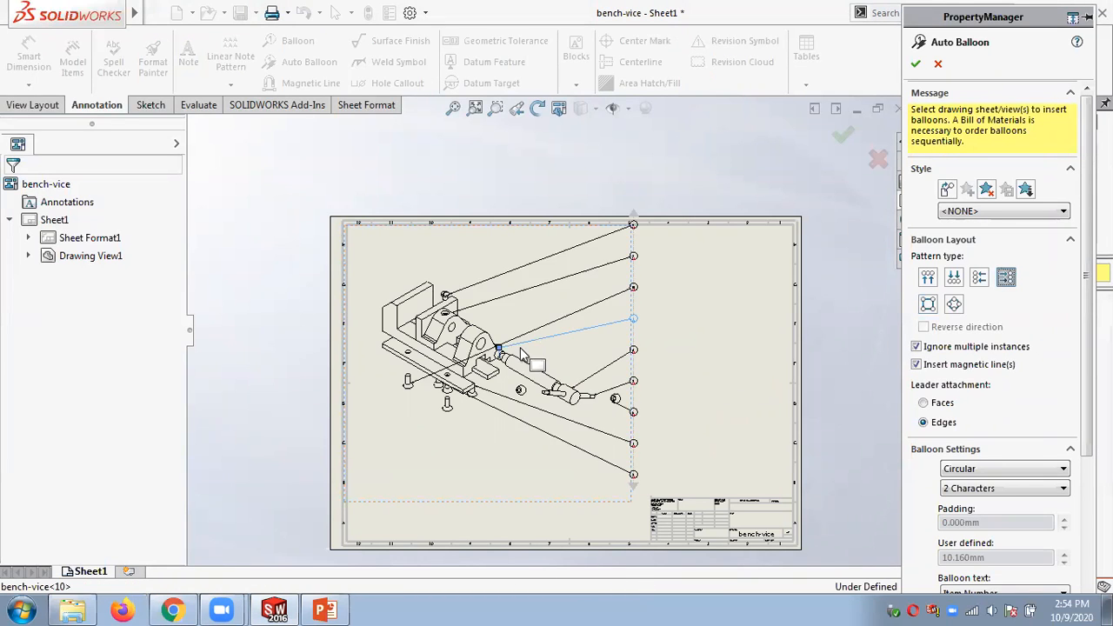
click(915, 64)
mouse_move(635, 229)
mouse_down()
mouse_move(635, 250)
mouse_move(635, 241)
mouse_up()
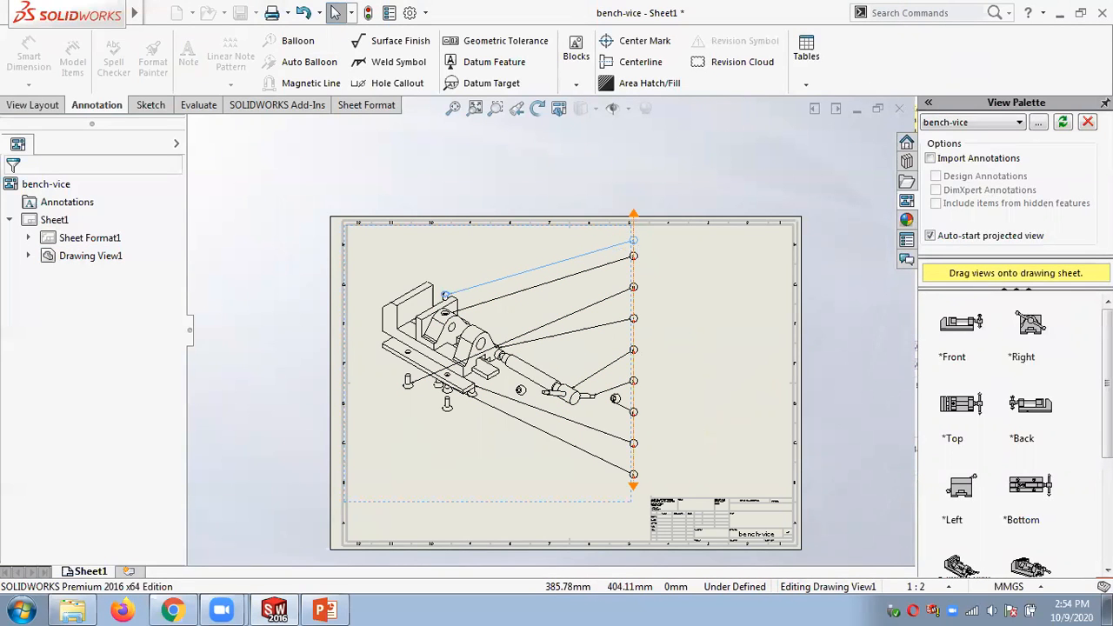
click(844, 303)
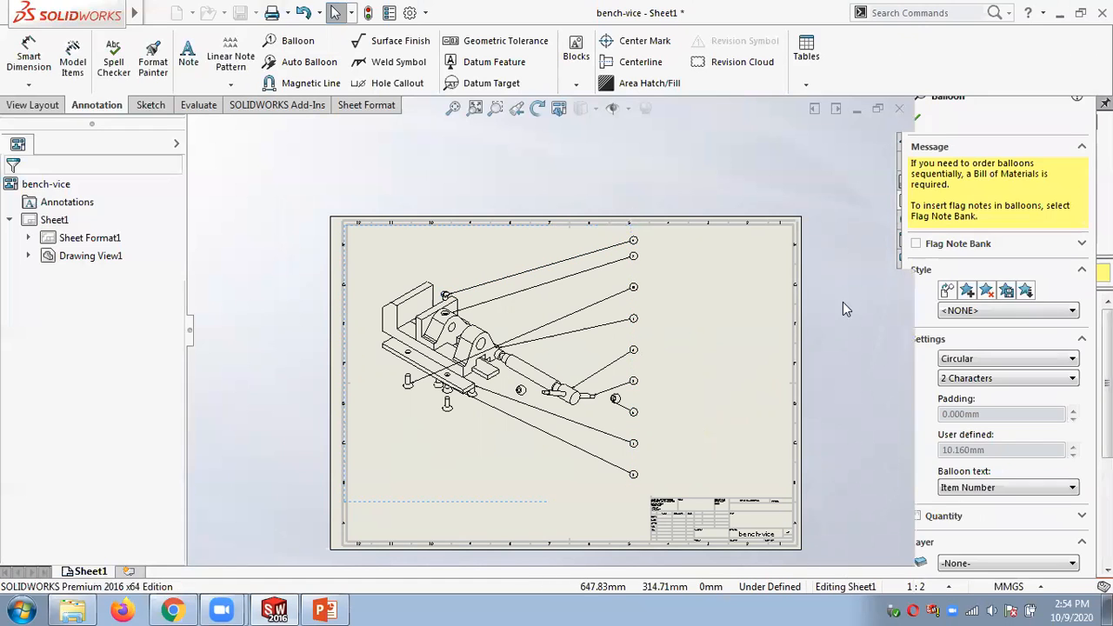
Move the ballooned drawing view closer to the sheet's left border, and dismiss the browser notification.
scroll(612, 414, down, 1)
scroll(731, 406, down, 1)
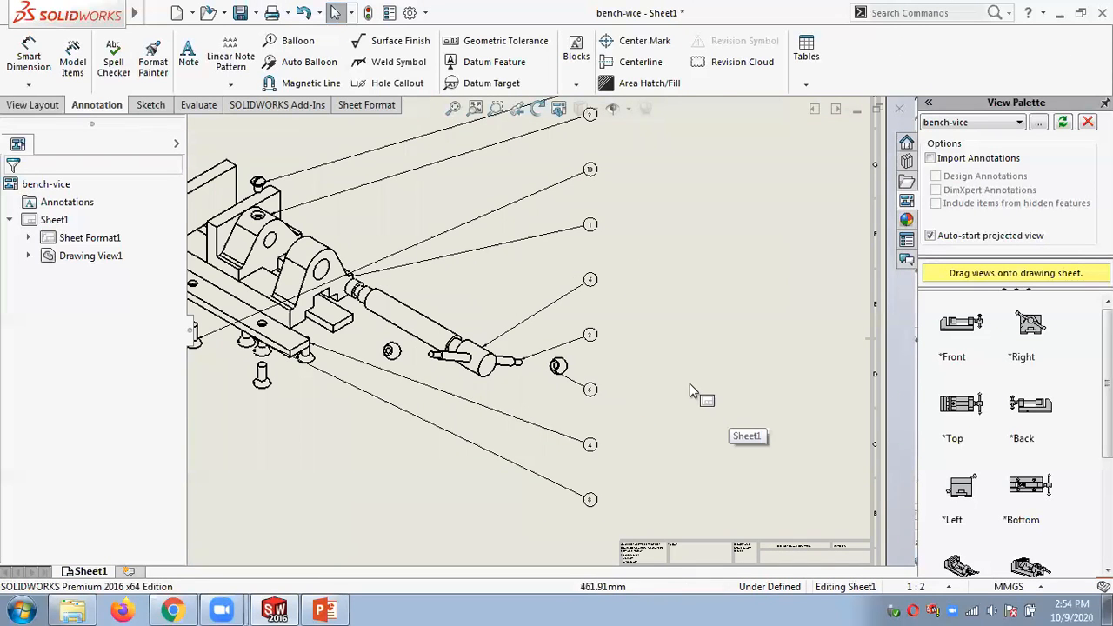
scroll(688, 384, down, 1)
scroll(583, 424, up, 4)
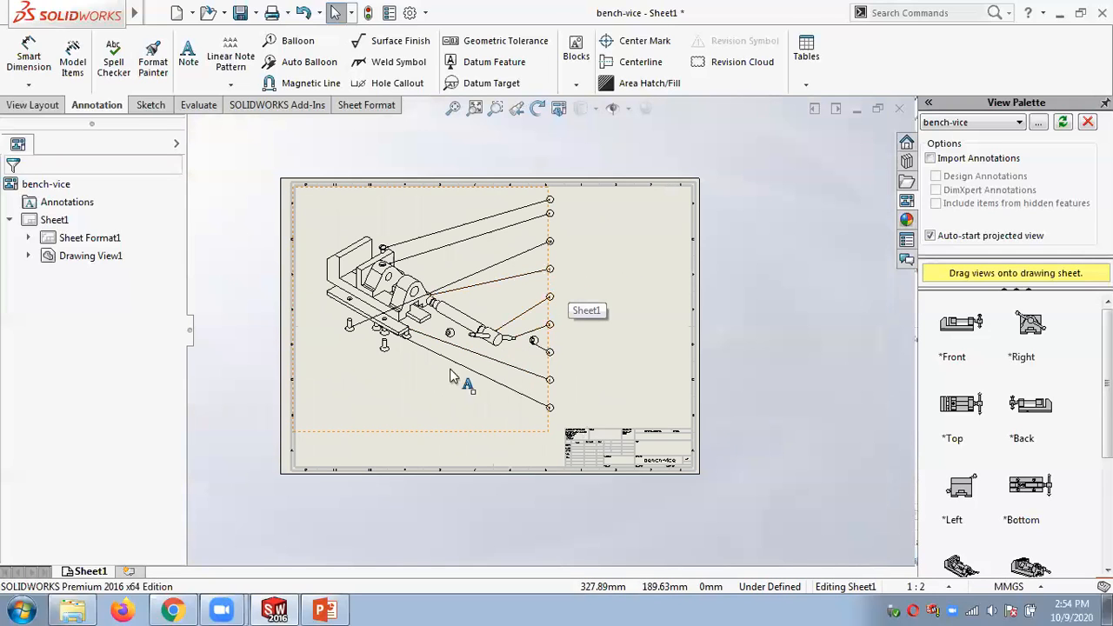
drag(398, 435, 365, 437)
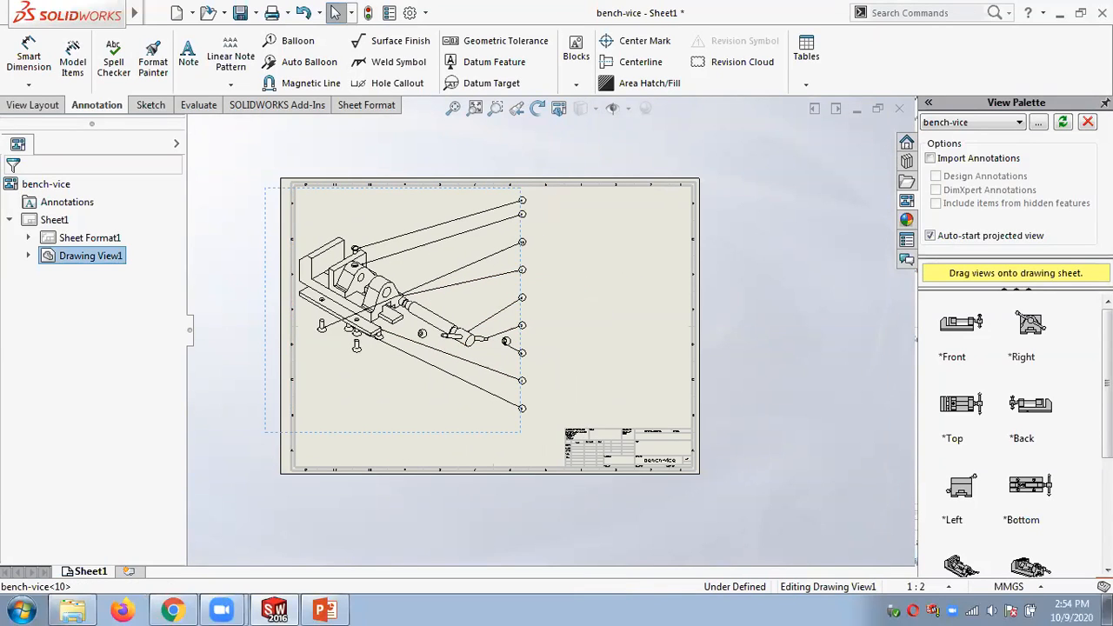
click(813, 287)
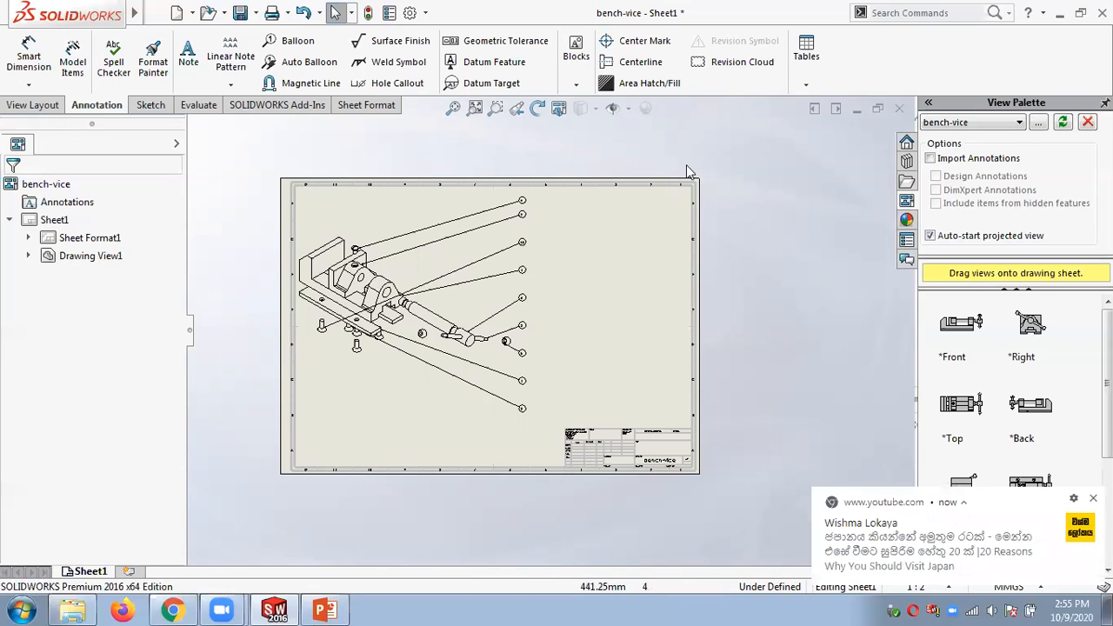
click(1093, 499)
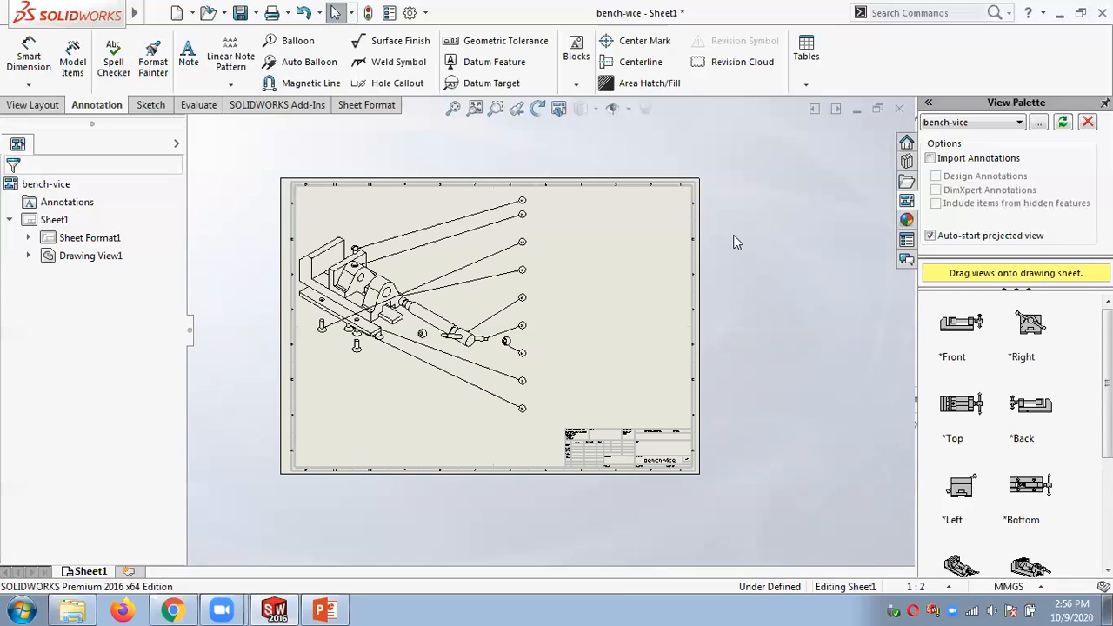
Insert a top-level bill of materials for the exploded view from the bom-standard template, placed to the right of the balloons.
scroll(533, 287, down, 3)
scroll(533, 293, down, 2)
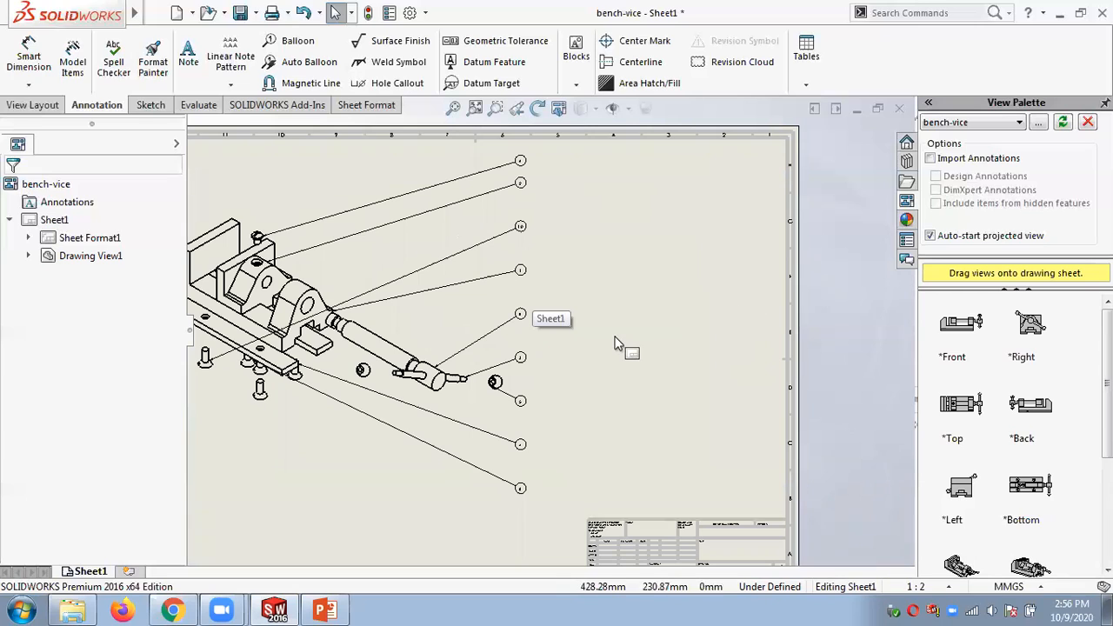
click(804, 89)
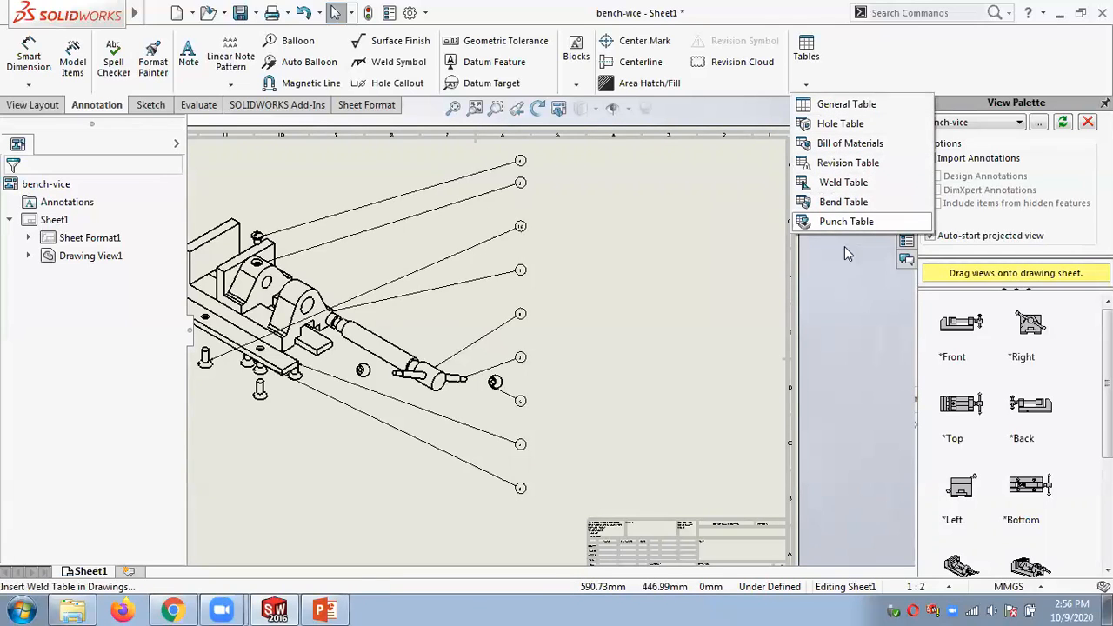
click(826, 152)
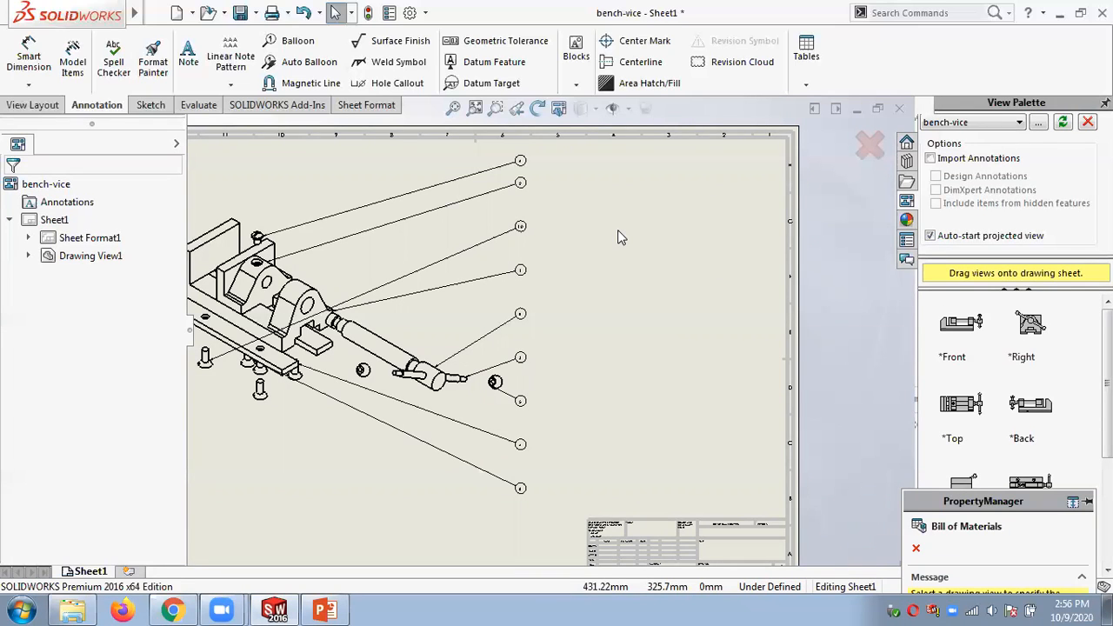
drag(876, 429, 859, 196)
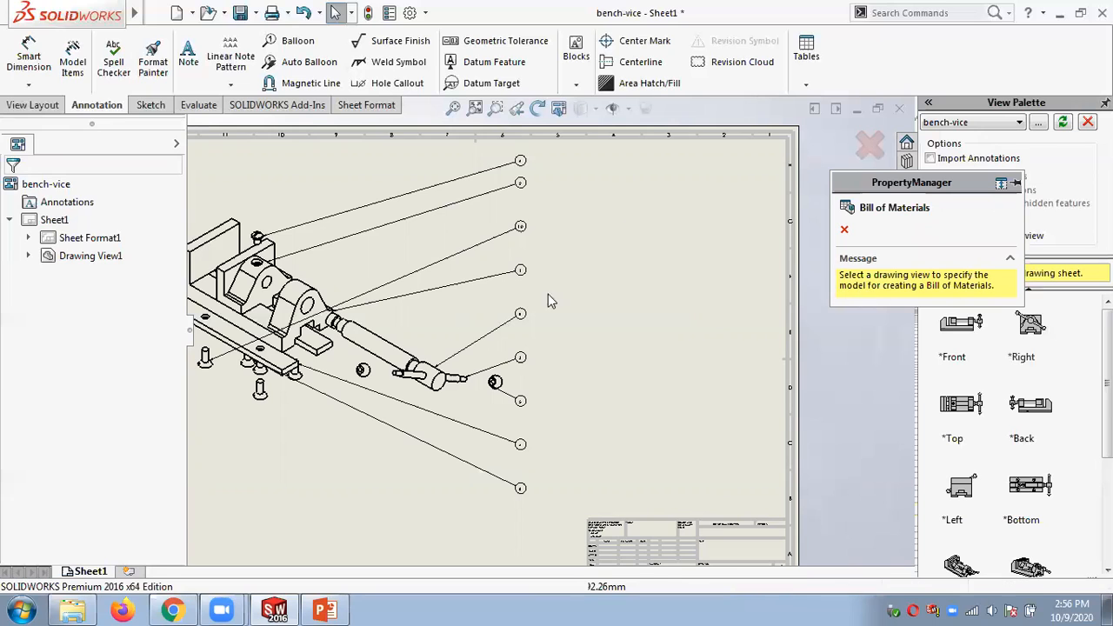
click(425, 327)
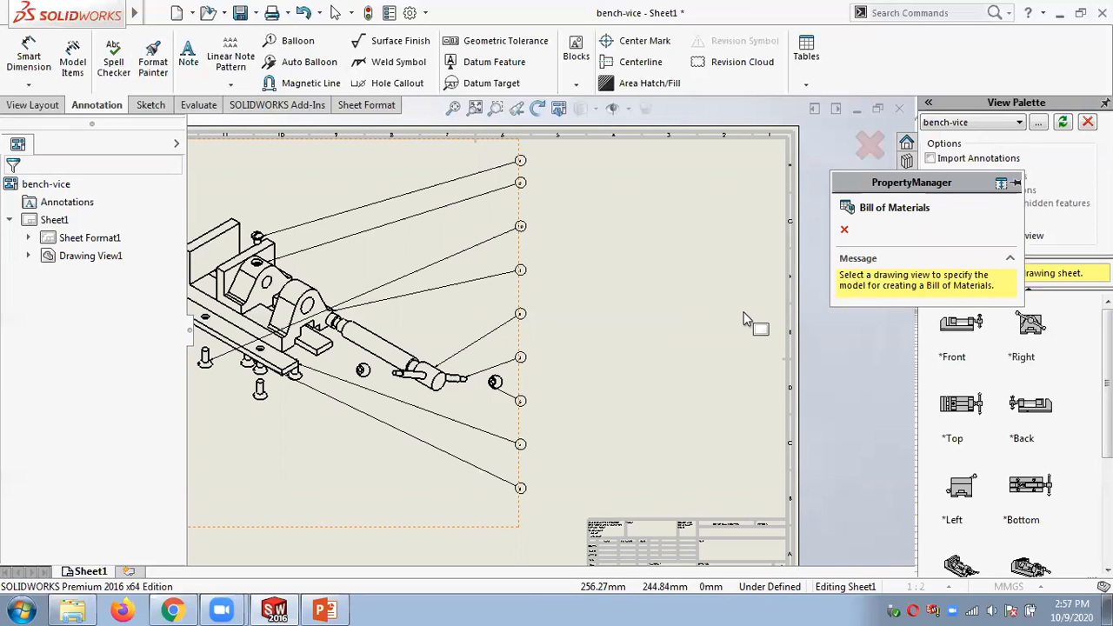
drag(884, 183, 877, 54)
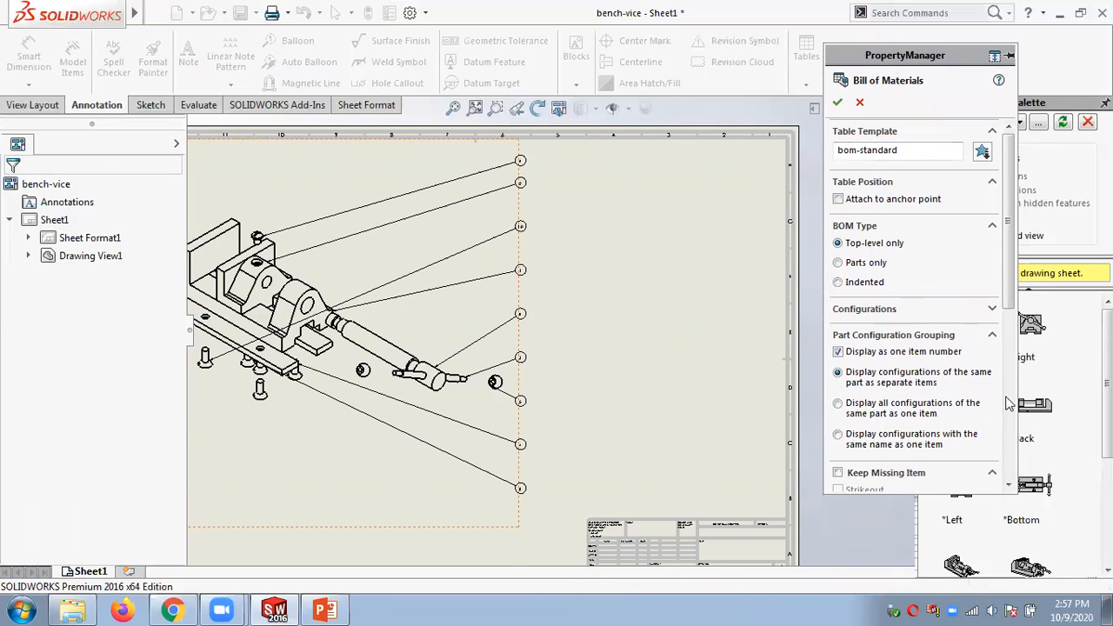
drag(1007, 287, 1003, 250)
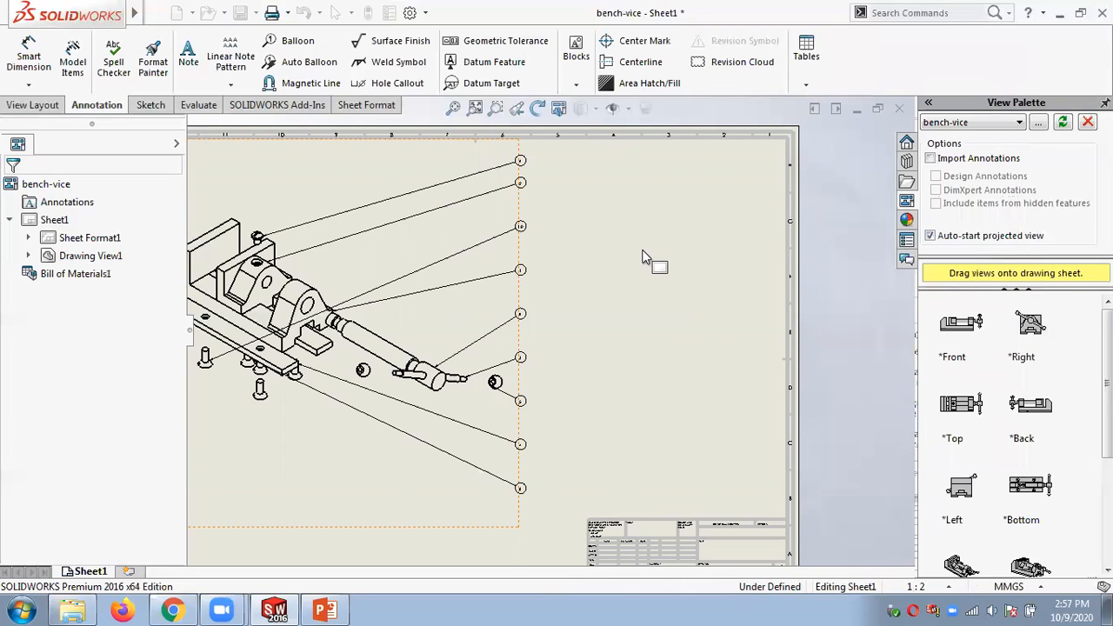
click(565, 240)
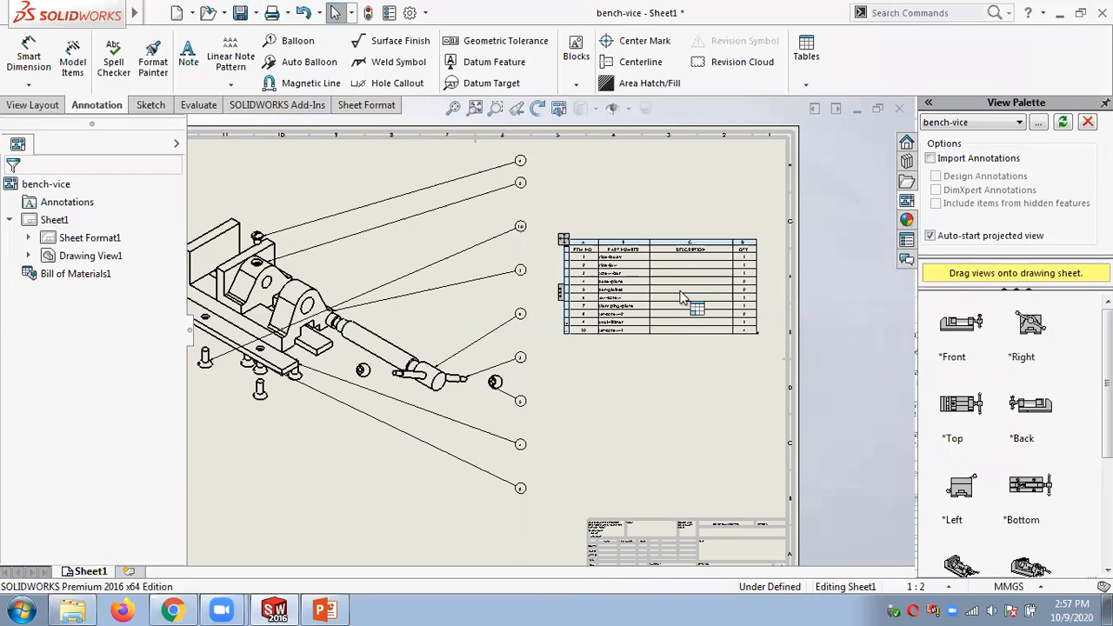
Examine the item numbers, part numbers and quantities in the bill of materials against the balloons.
scroll(621, 353, down, 2)
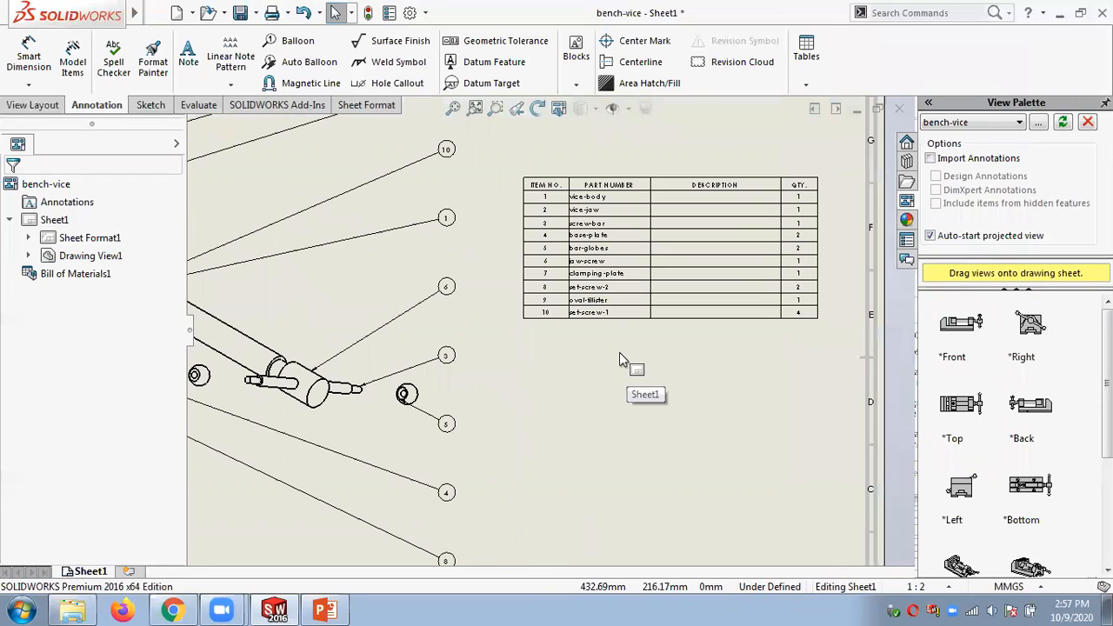
click(533, 216)
scroll(557, 222, down, 2)
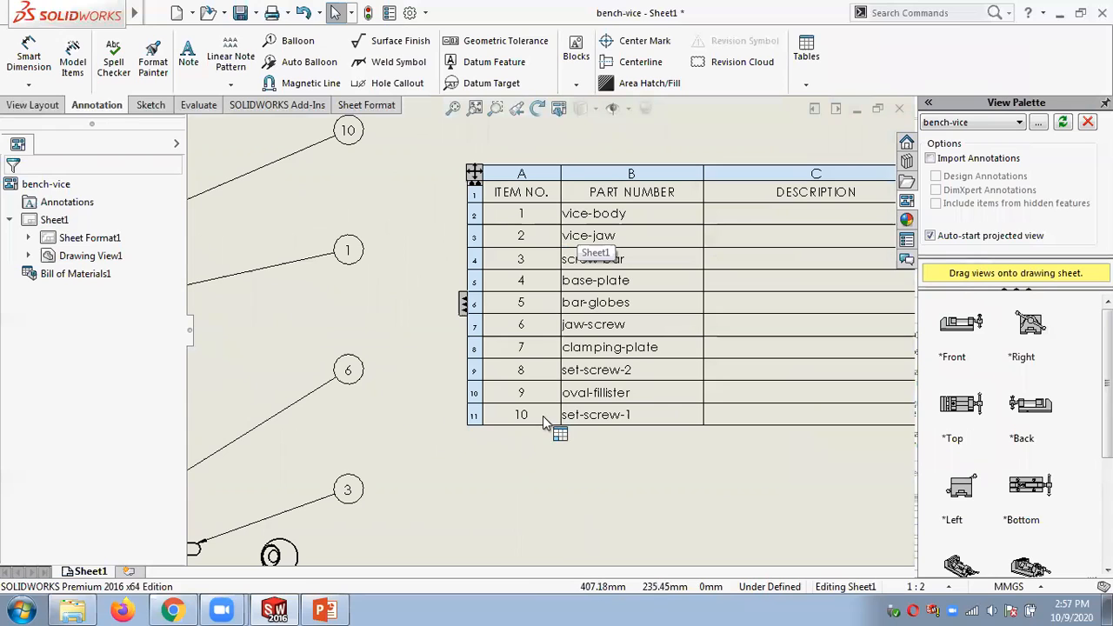
scroll(600, 401, up, 2)
click(582, 404)
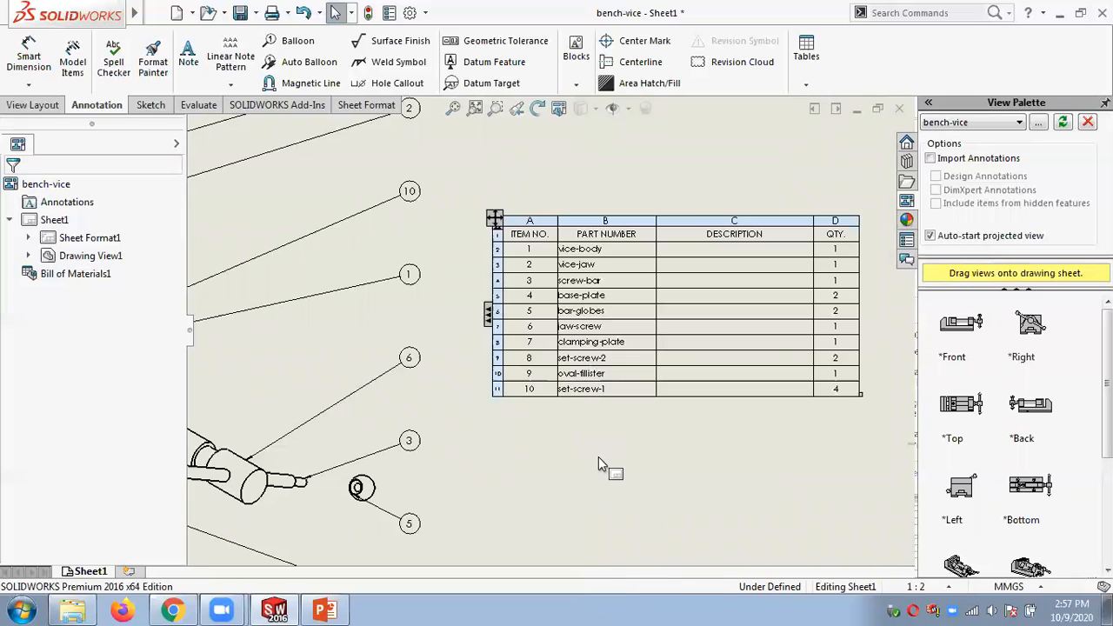
Open the vice-body row's part number and quantity cells for editing, cancelling both edits.
double_click(596, 251)
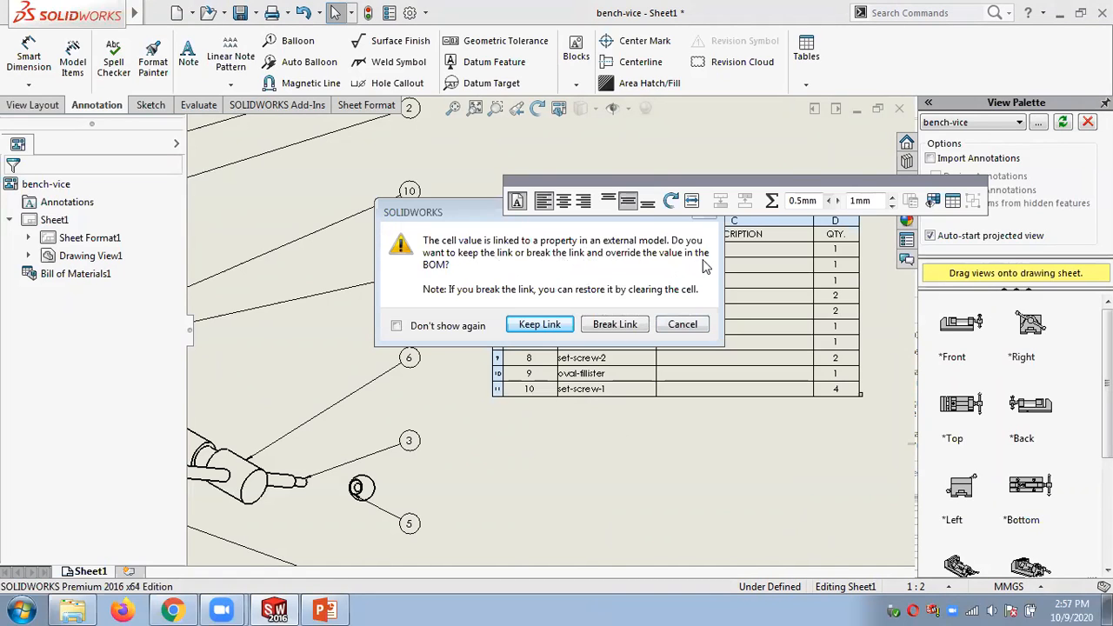
click(686, 324)
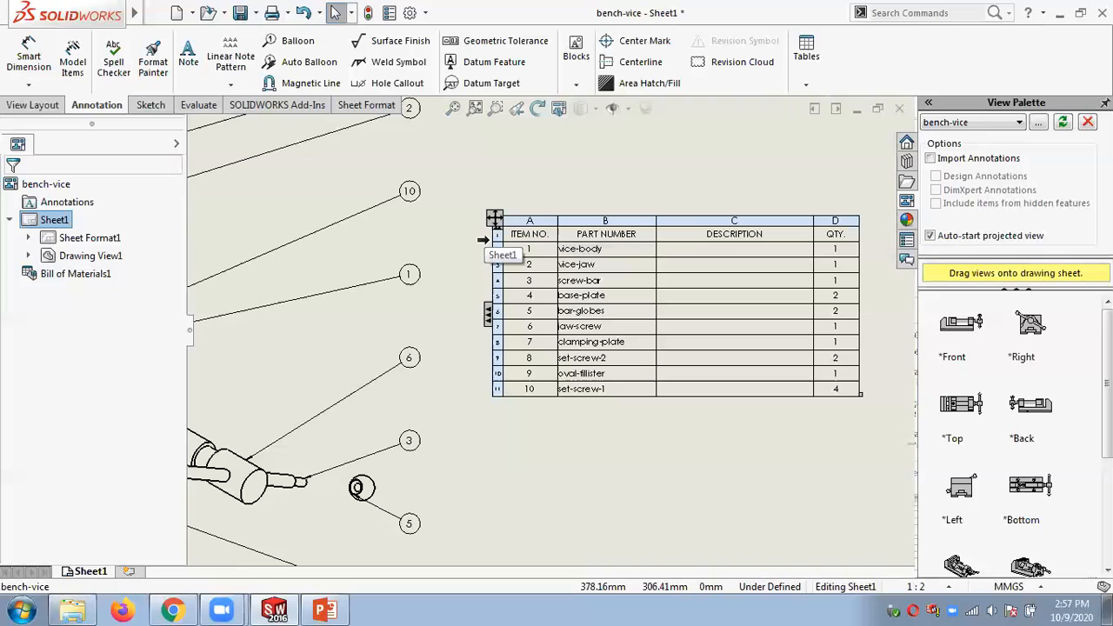
click(584, 177)
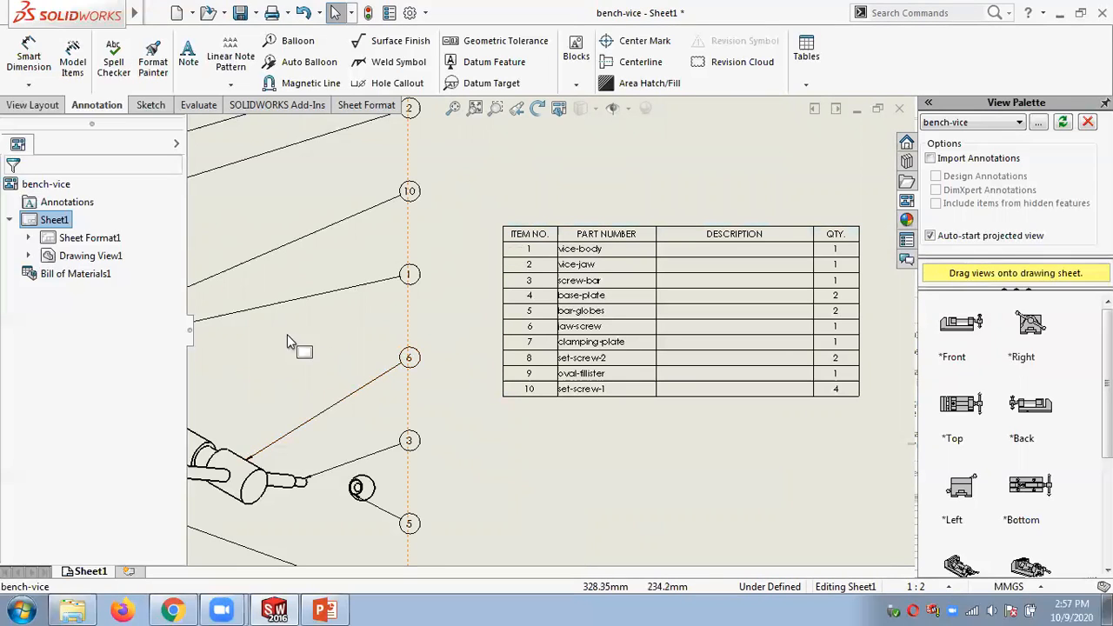
click(596, 324)
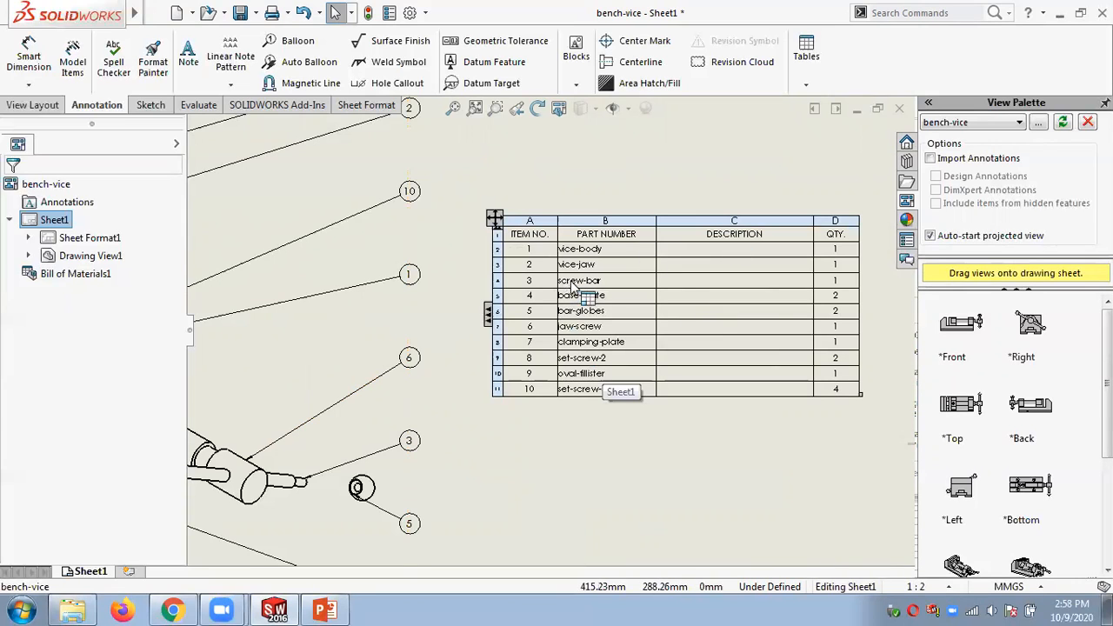
double_click(838, 251)
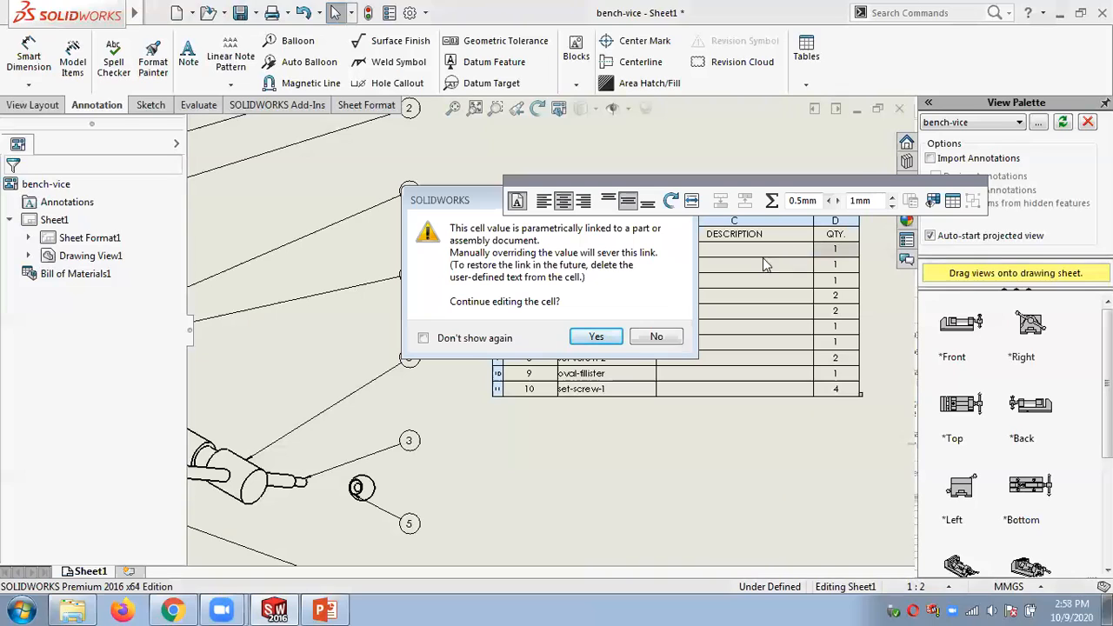
click(657, 338)
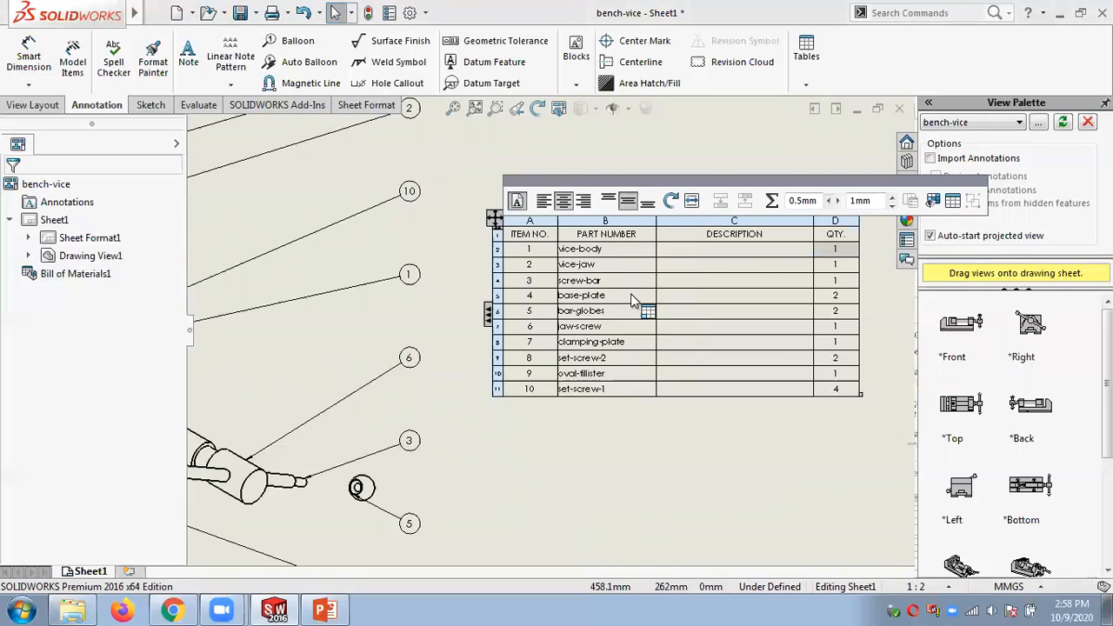
Select the whole bill of materials to view its properties, deselect it and undo the table's insertion.
click(583, 153)
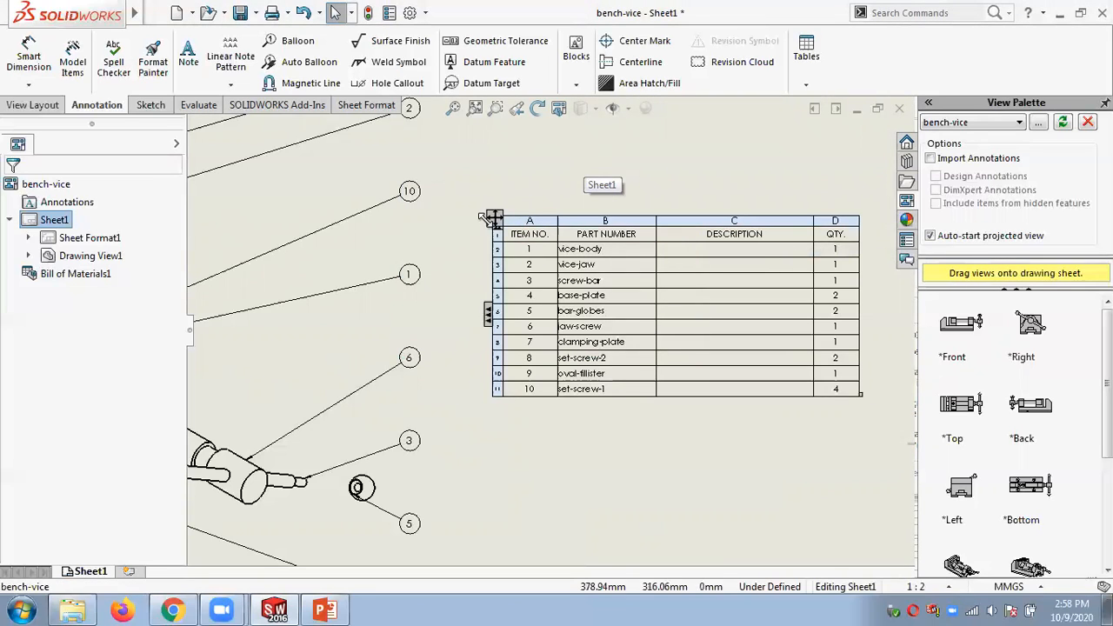
click(493, 218)
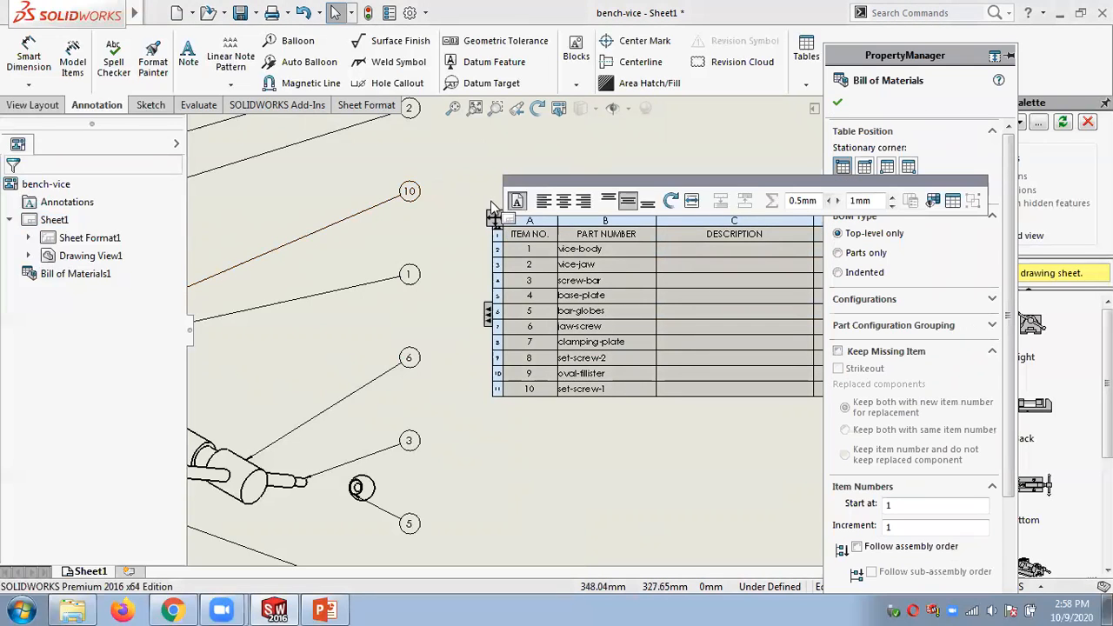
click(484, 177)
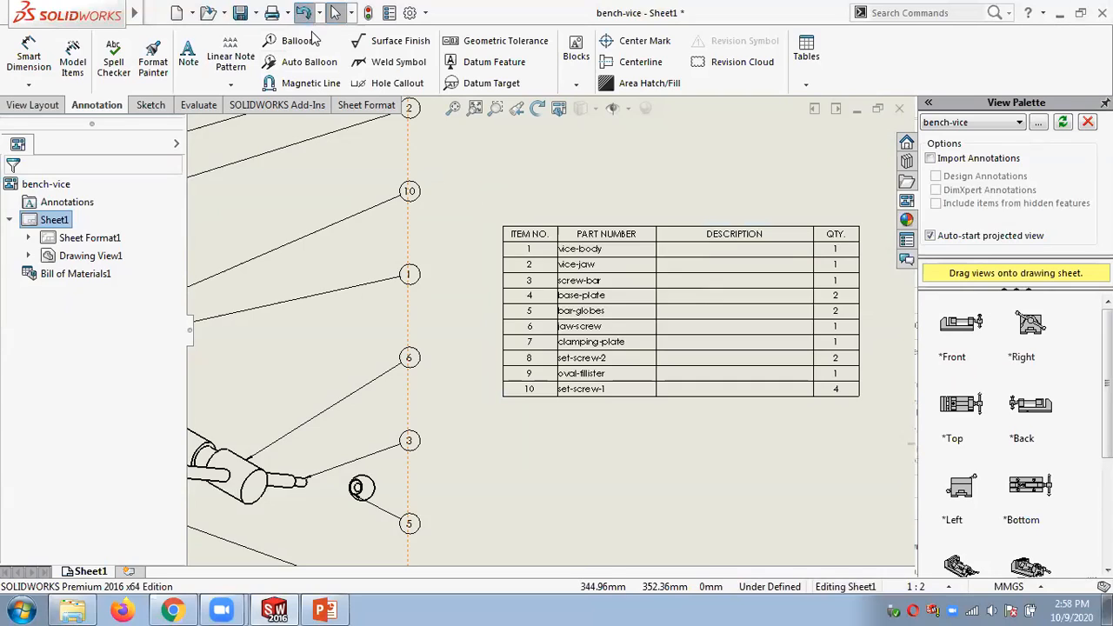
click(303, 12)
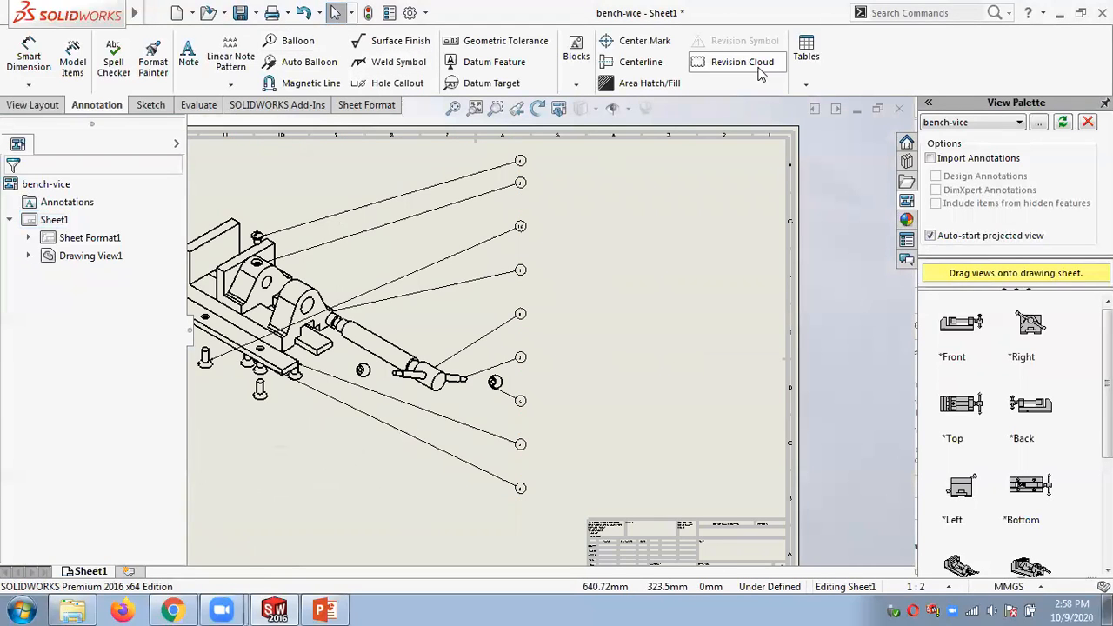
Insert a parts-only bill of materials for the exploded view from the bom-standard template.
click(805, 87)
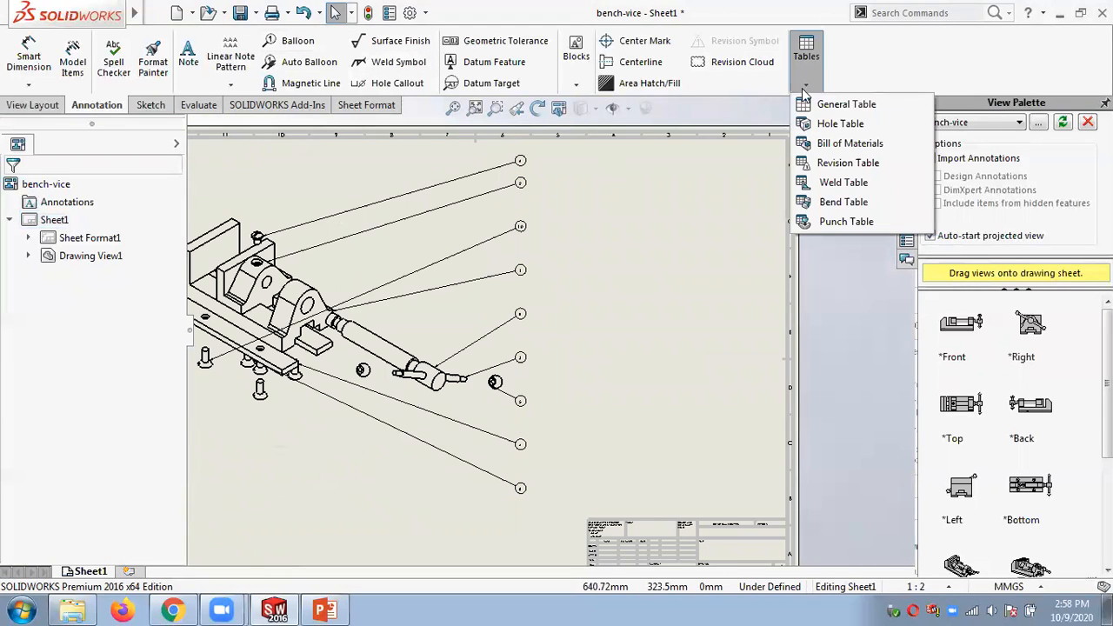
click(826, 142)
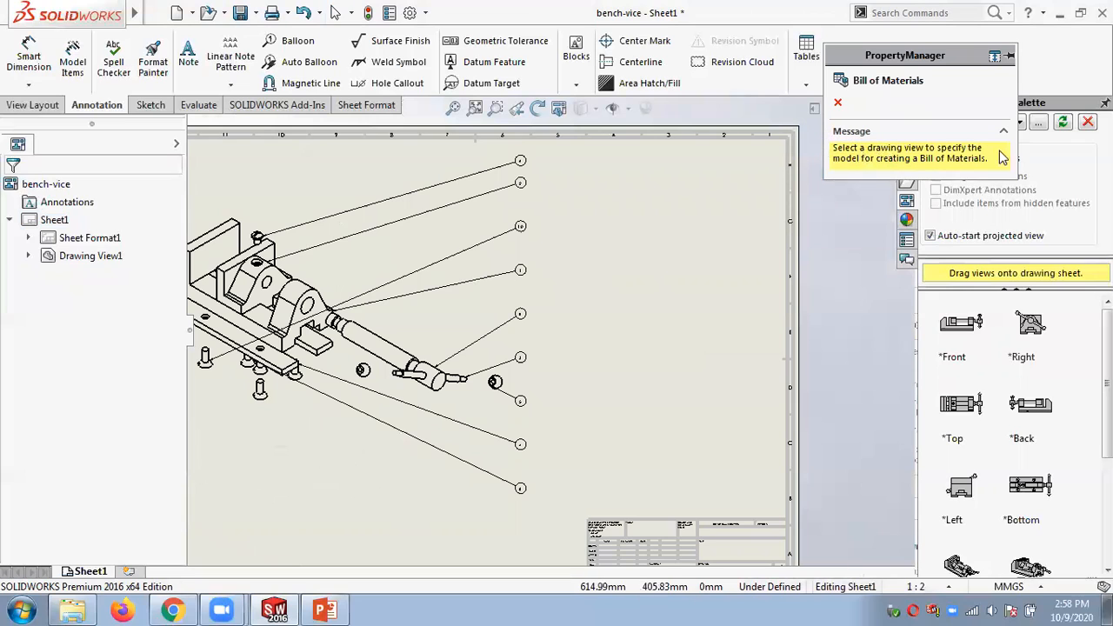
click(427, 318)
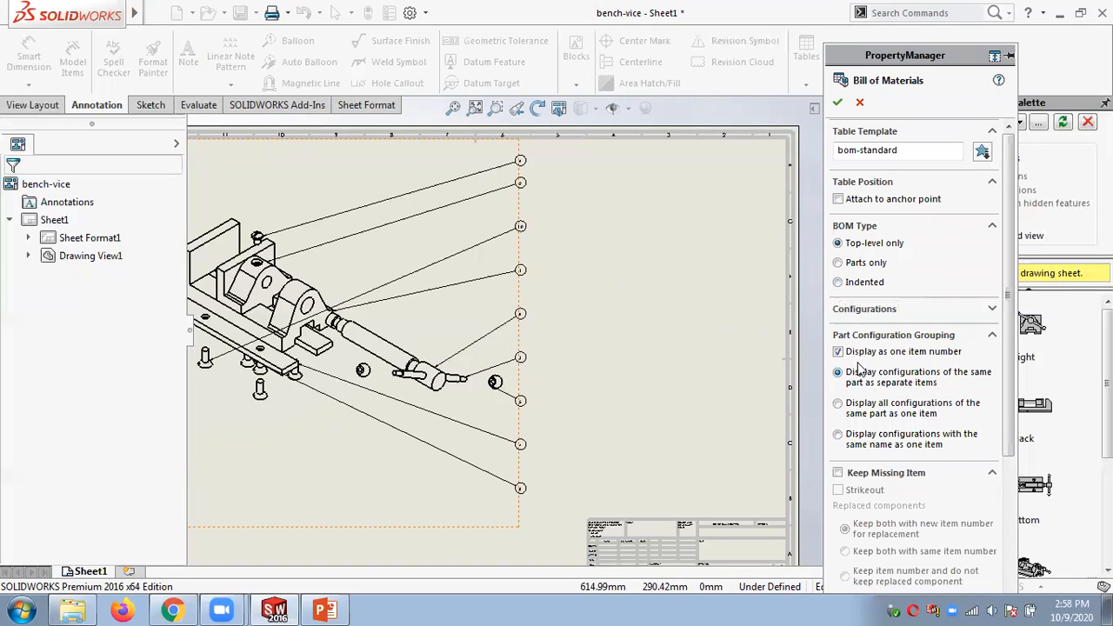
drag(1009, 313, 993, 421)
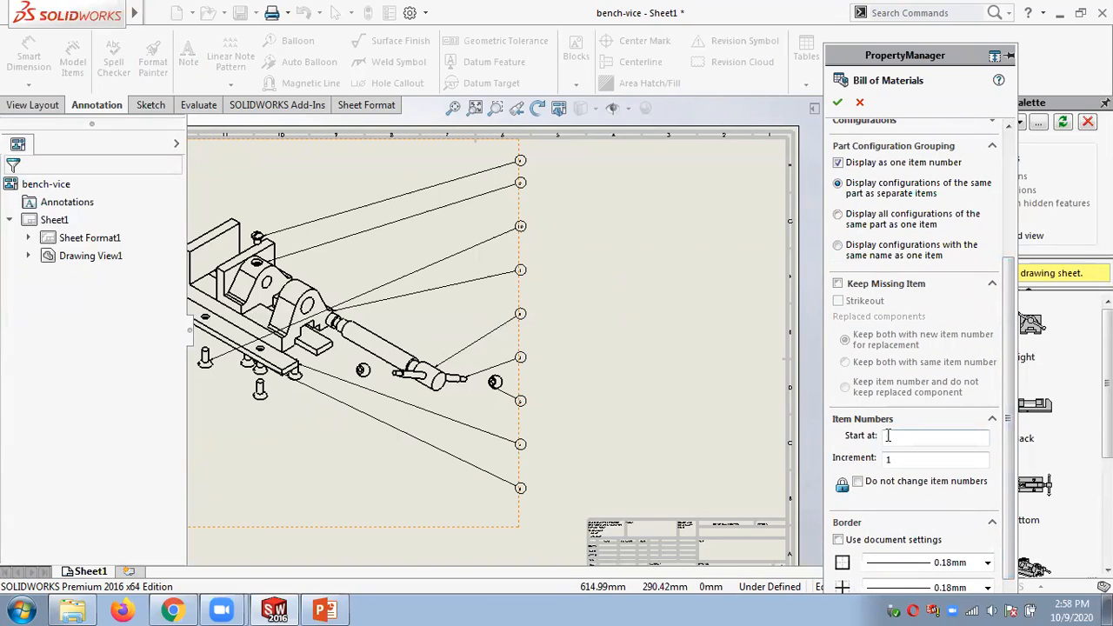
drag(1006, 439, 1006, 466)
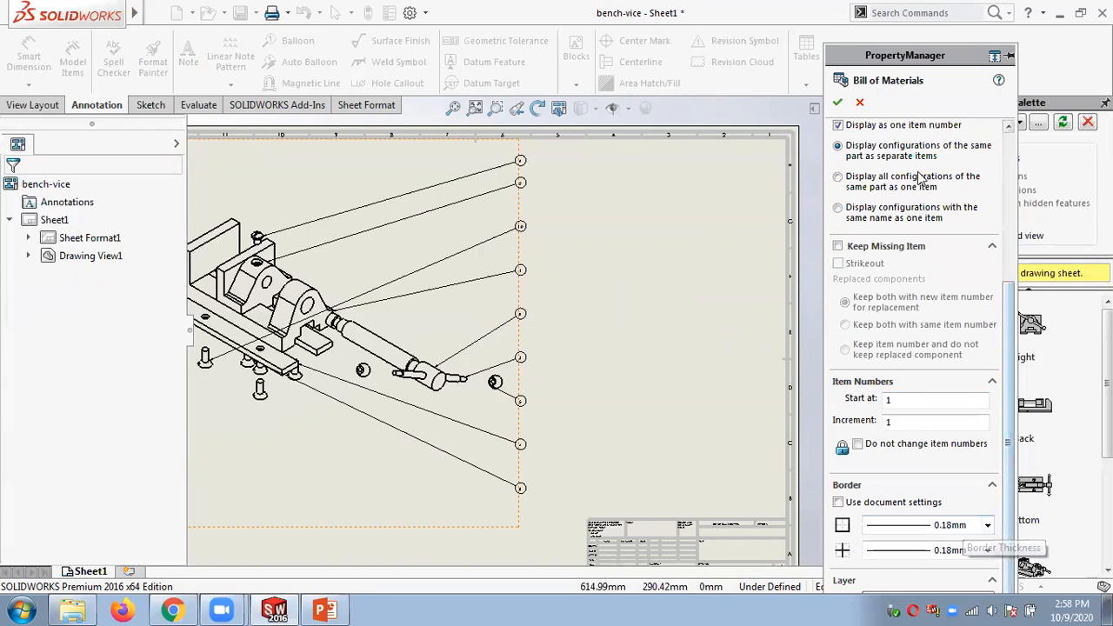
click(992, 384)
click(993, 330)
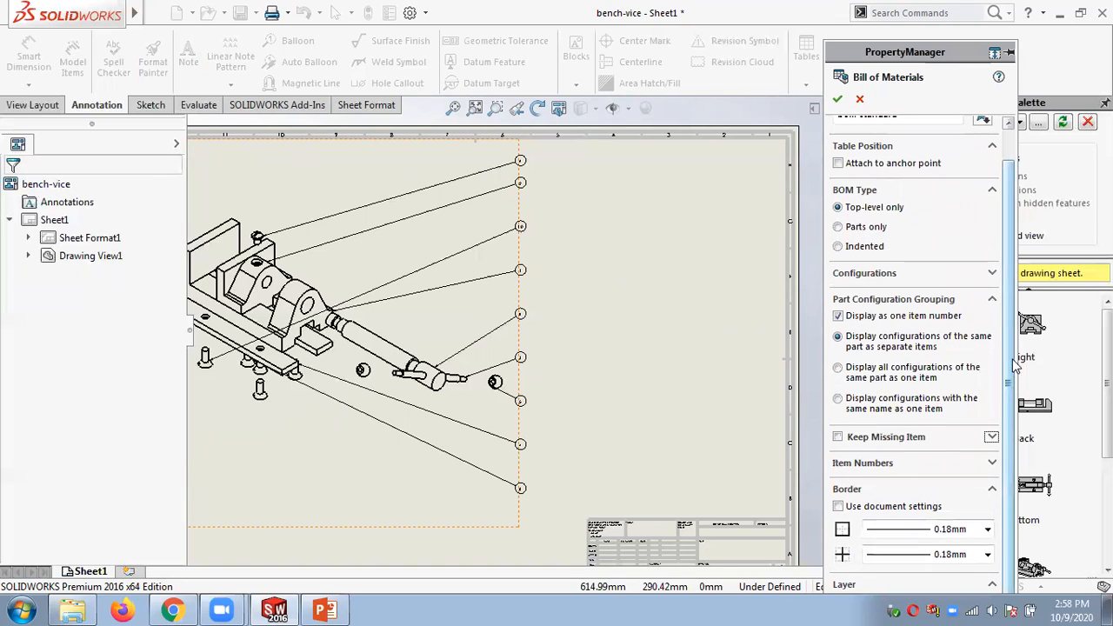
scroll(1013, 418, up, 1)
click(865, 260)
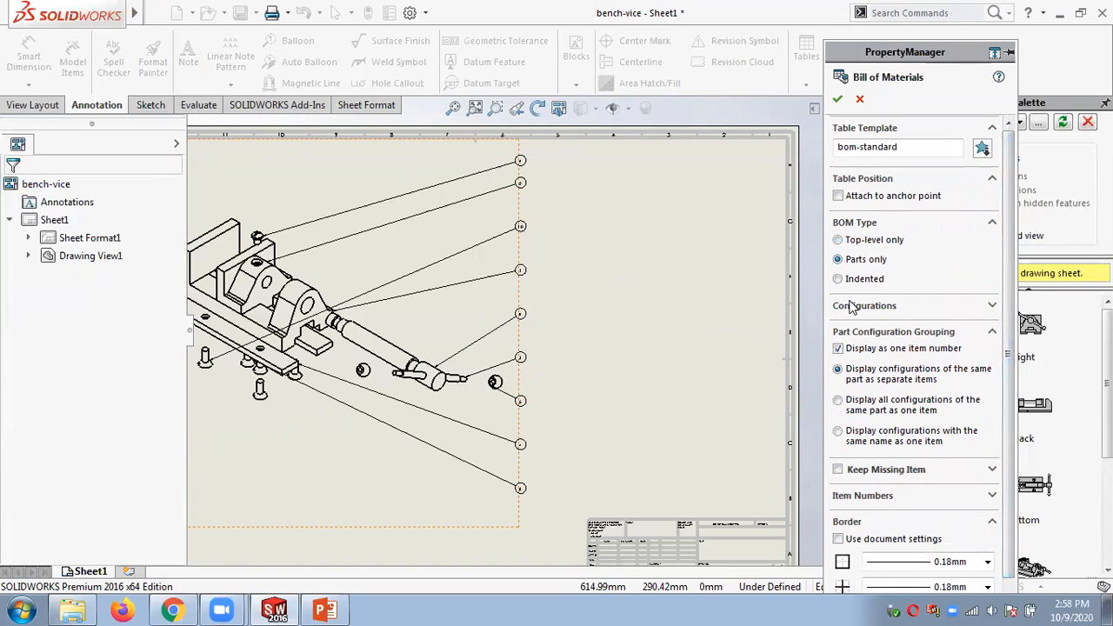
click(837, 98)
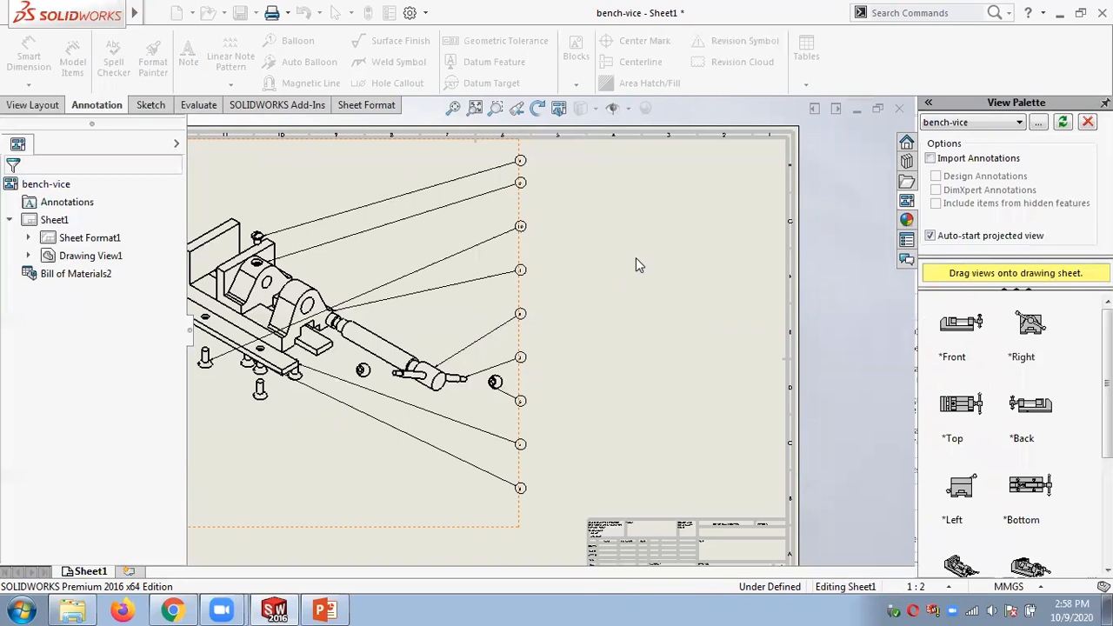
Move the bill of materials from below the sheet into the empty area beside the balloons, clear of the sheet border.
scroll(666, 370, down, 1)
scroll(666, 370, up, 4)
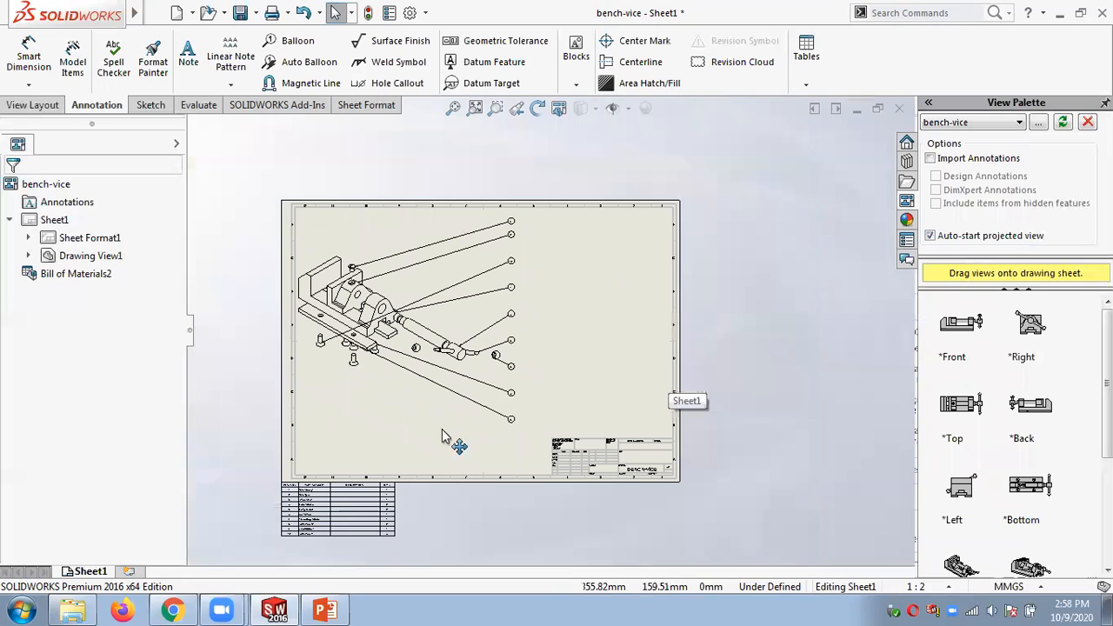
drag(280, 484, 534, 261)
scroll(641, 278, down, 5)
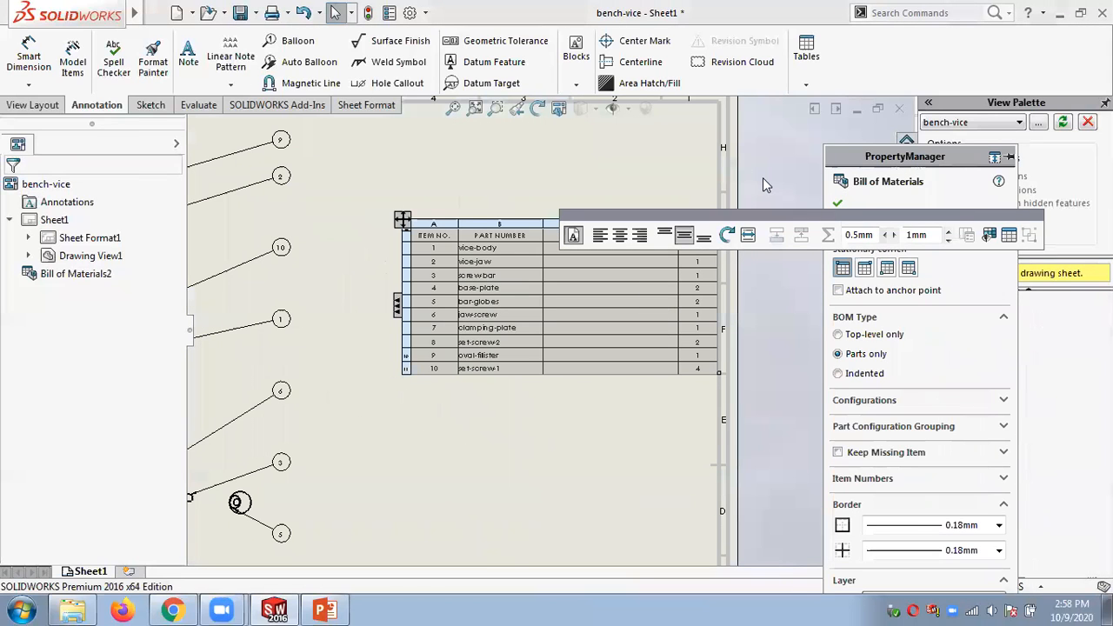
click(763, 177)
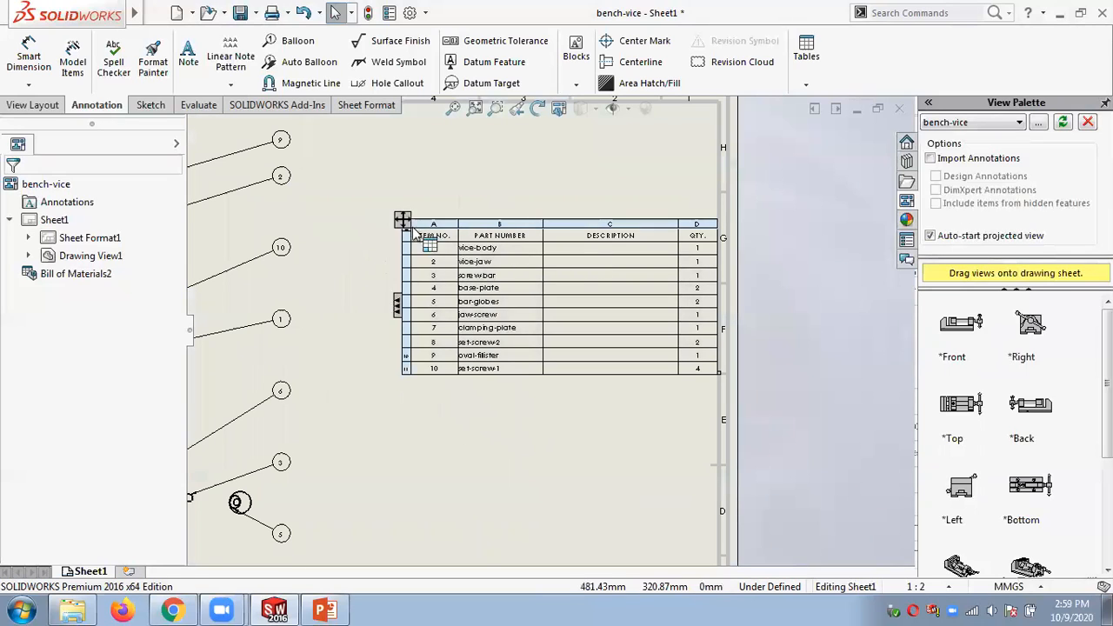
click(405, 222)
drag(402, 225, 362, 220)
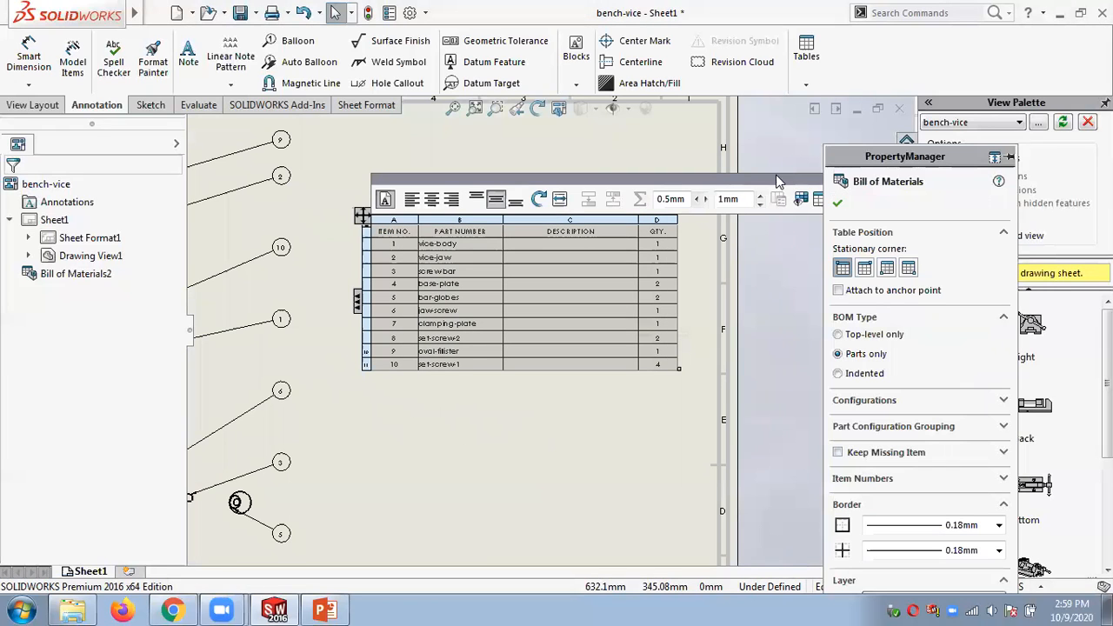
click(335, 187)
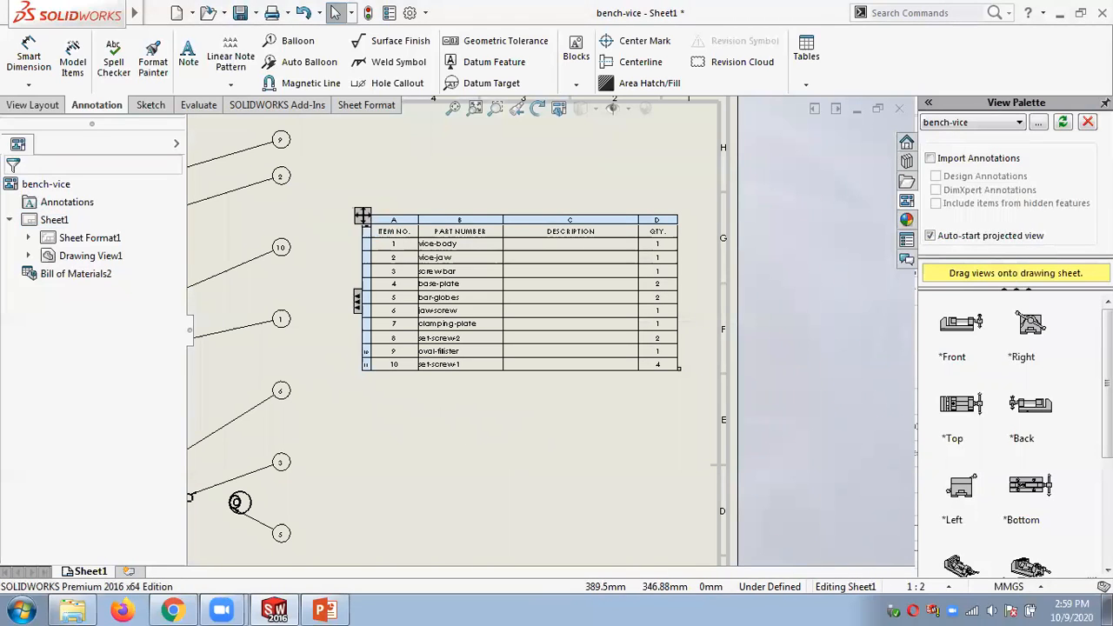
Change the bill of materials type to Top-level only and close its properties.
click(364, 217)
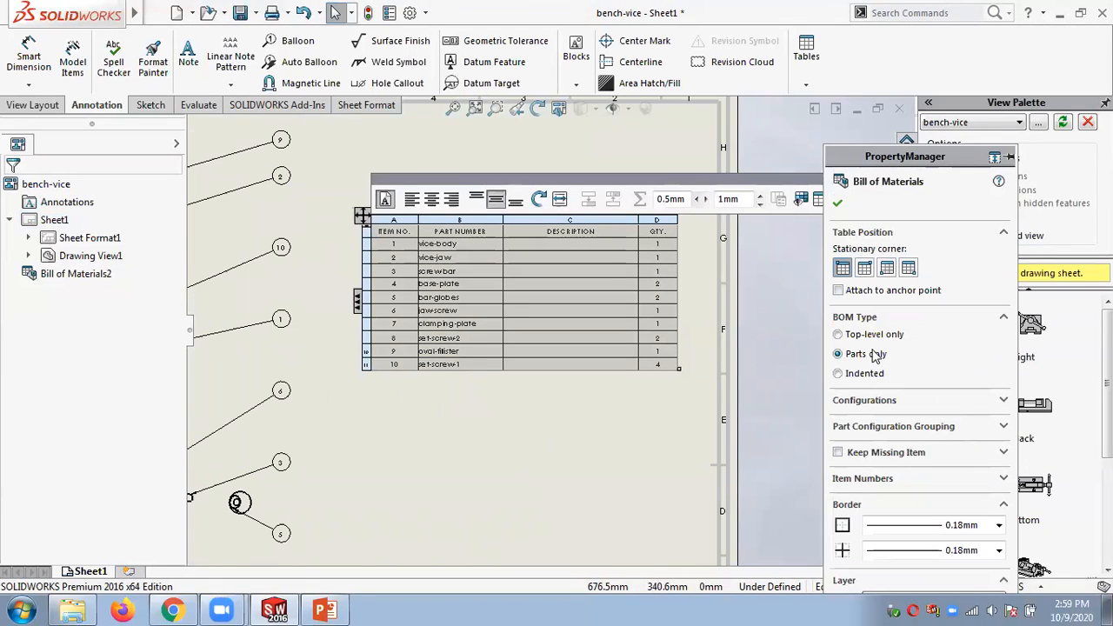
click(838, 203)
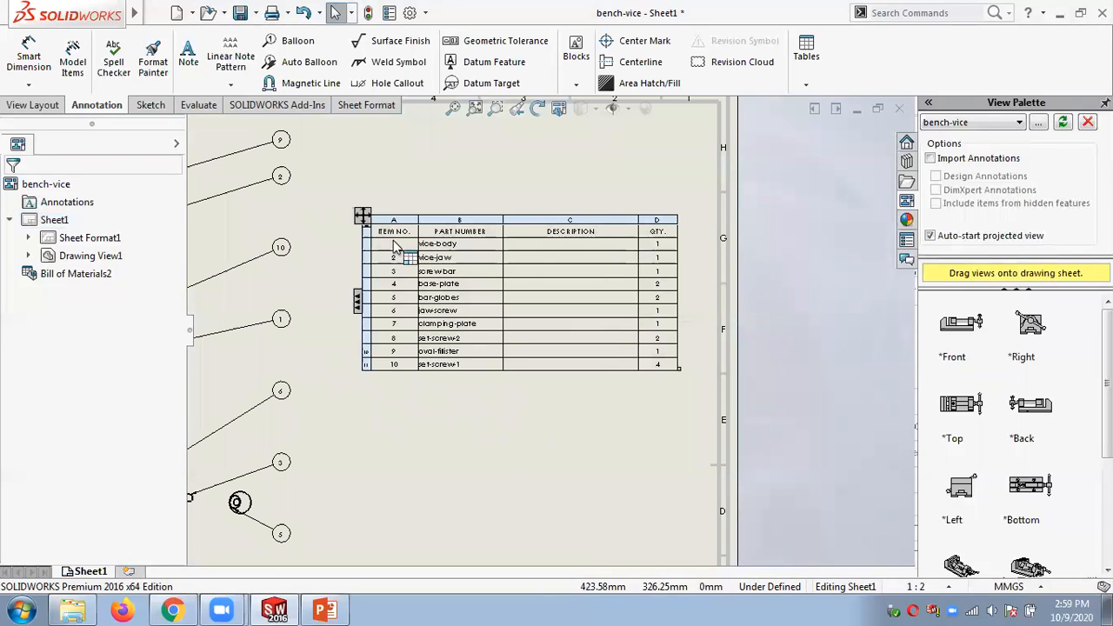
click(362, 216)
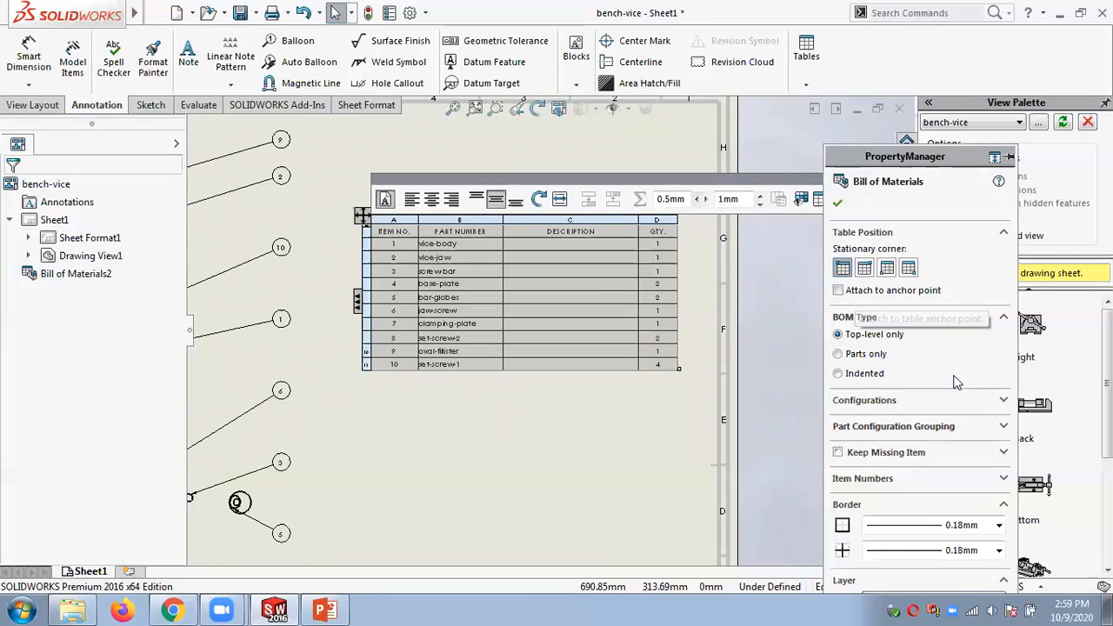
drag(909, 144, 903, 70)
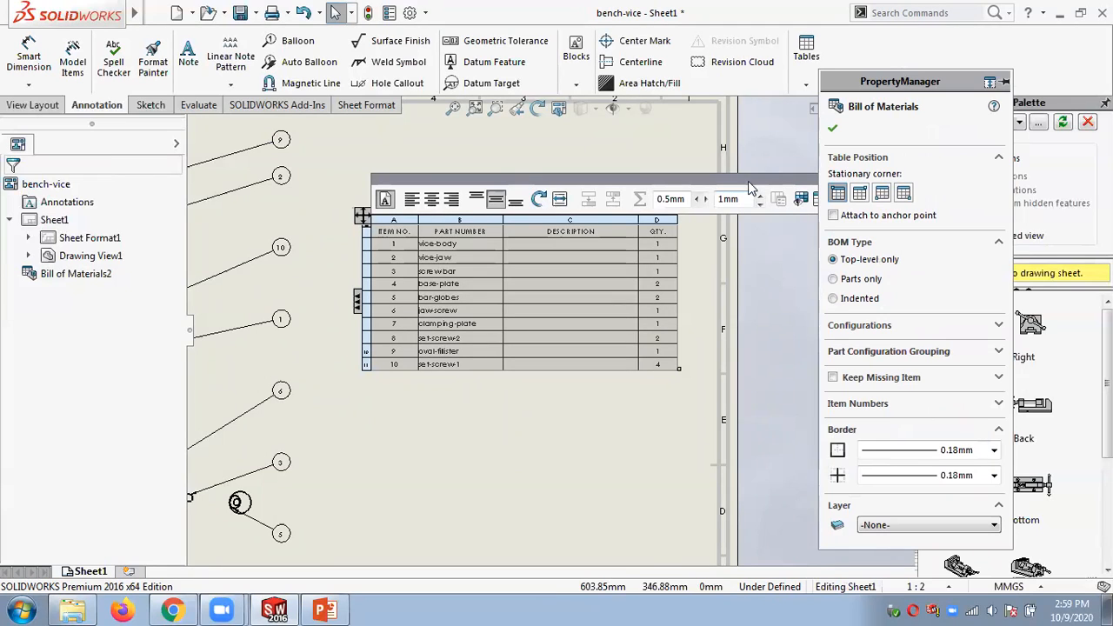
click(792, 324)
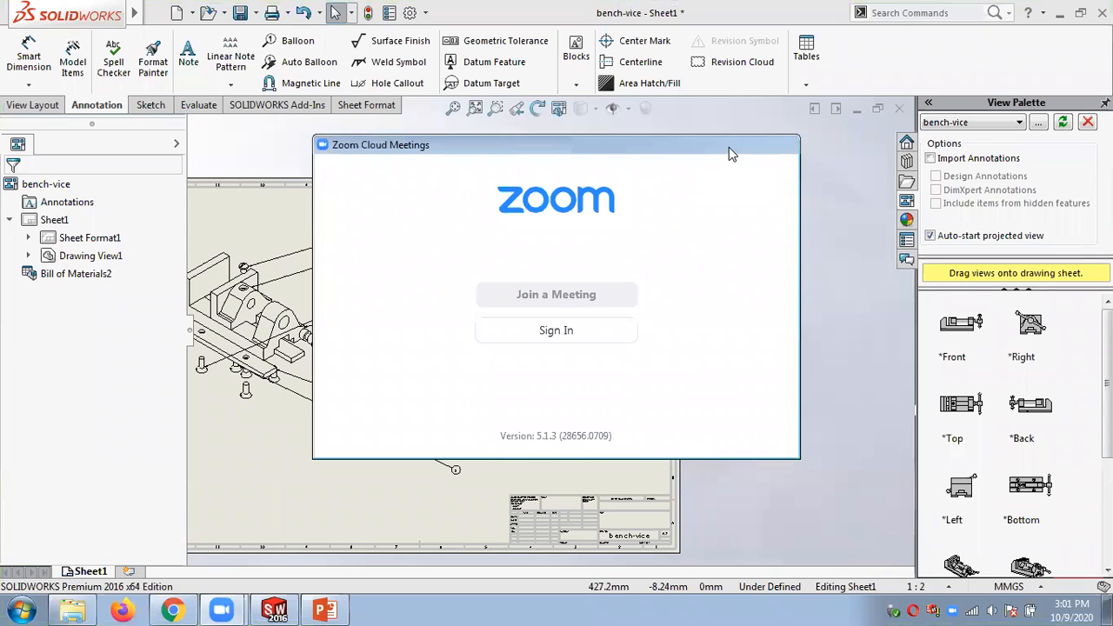
Return to the drawing and examine the bill of materials against the balloons of the exploded view.
click(642, 461)
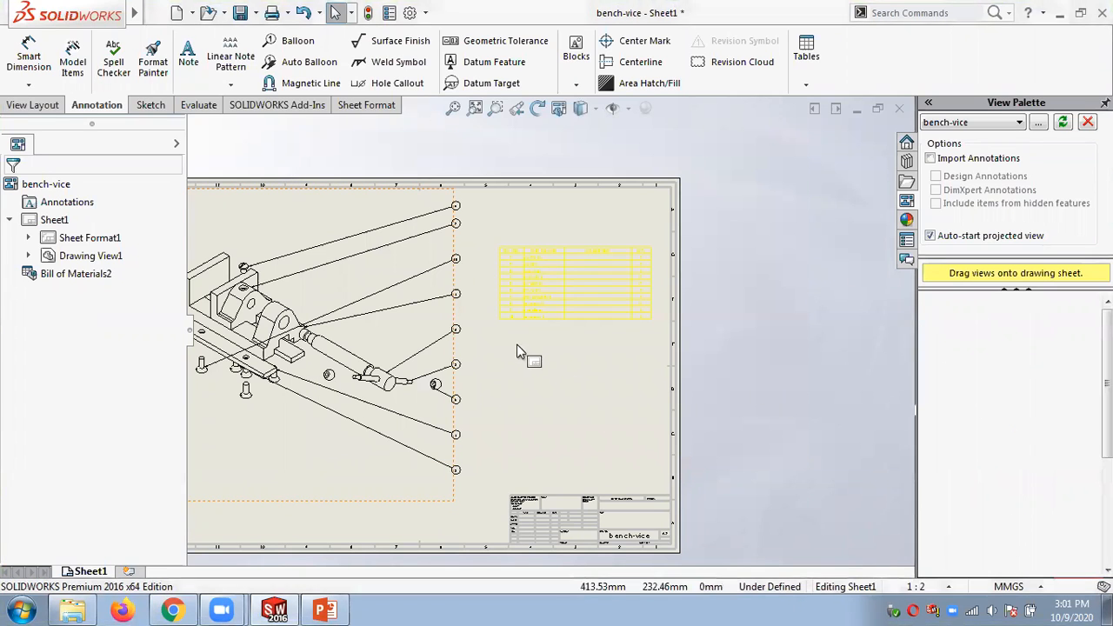
scroll(517, 352, down, 5)
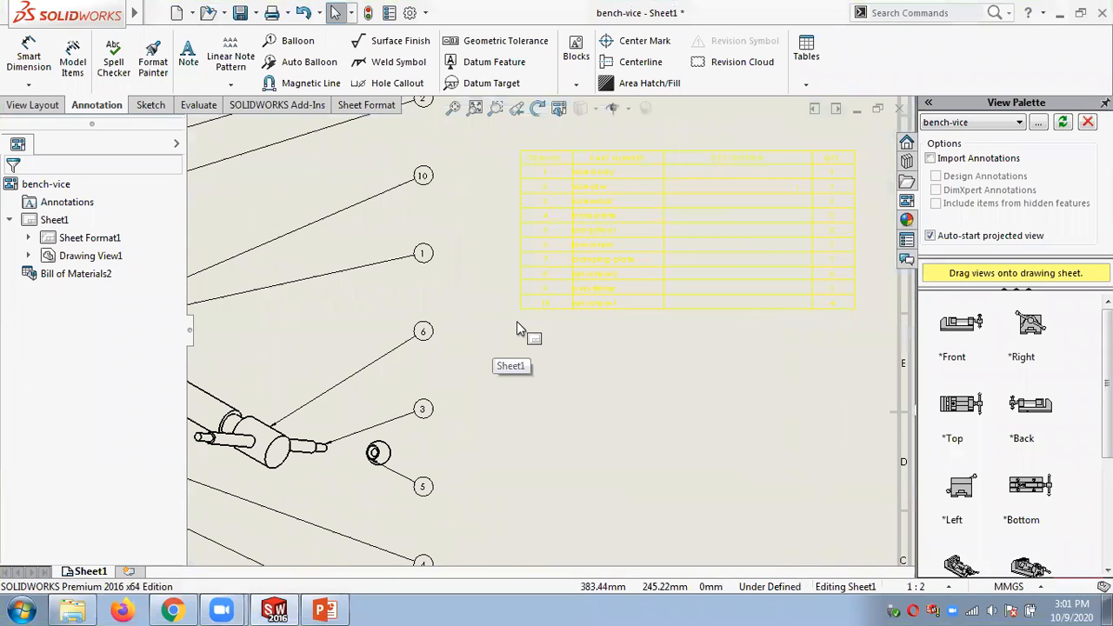
scroll(664, 372, up, 2)
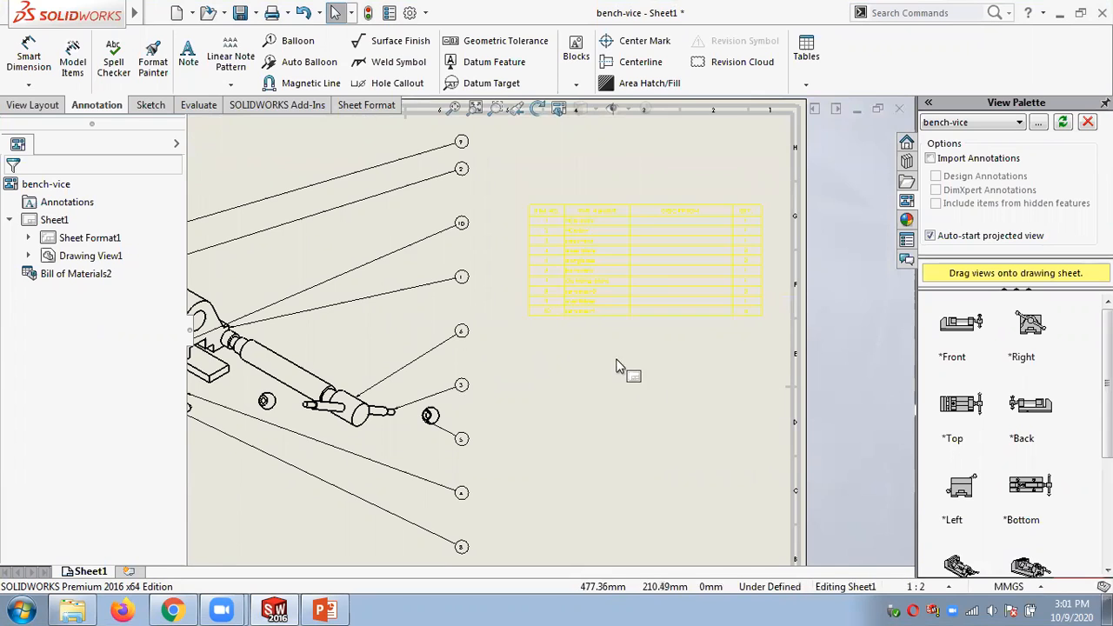
scroll(600, 336, down, 2)
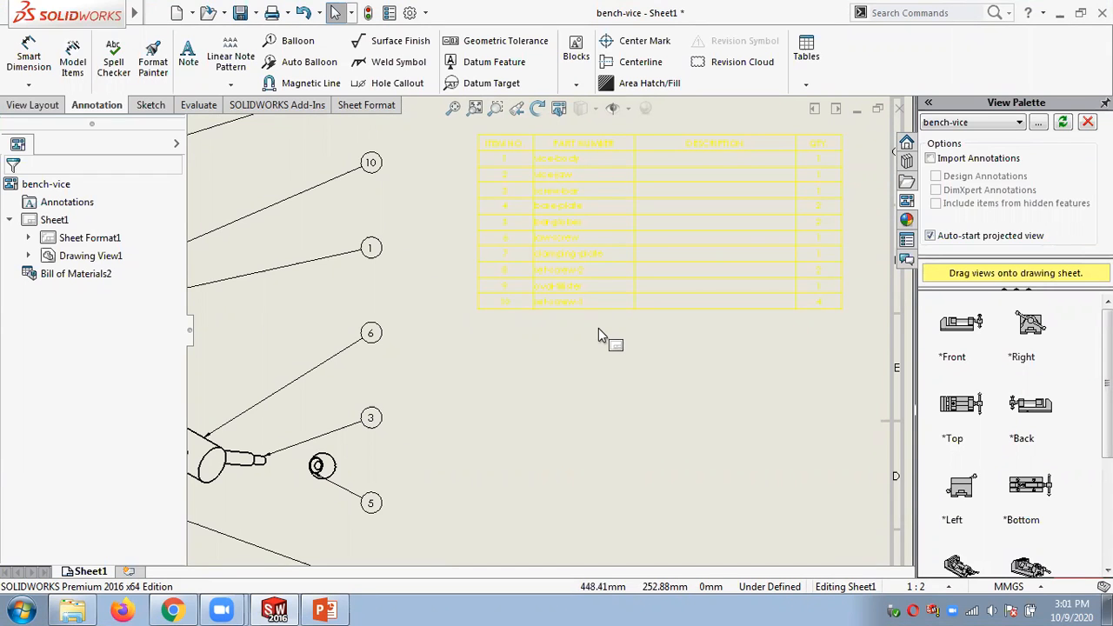
scroll(666, 440, up, 4)
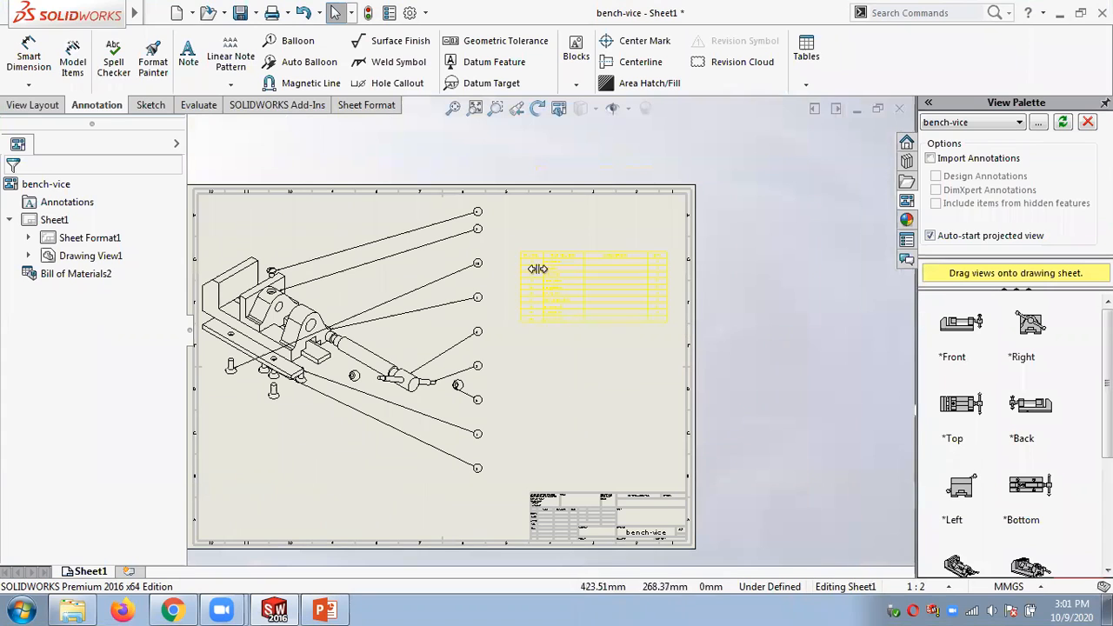
scroll(538, 373, down, 3)
scroll(539, 372, up, 3)
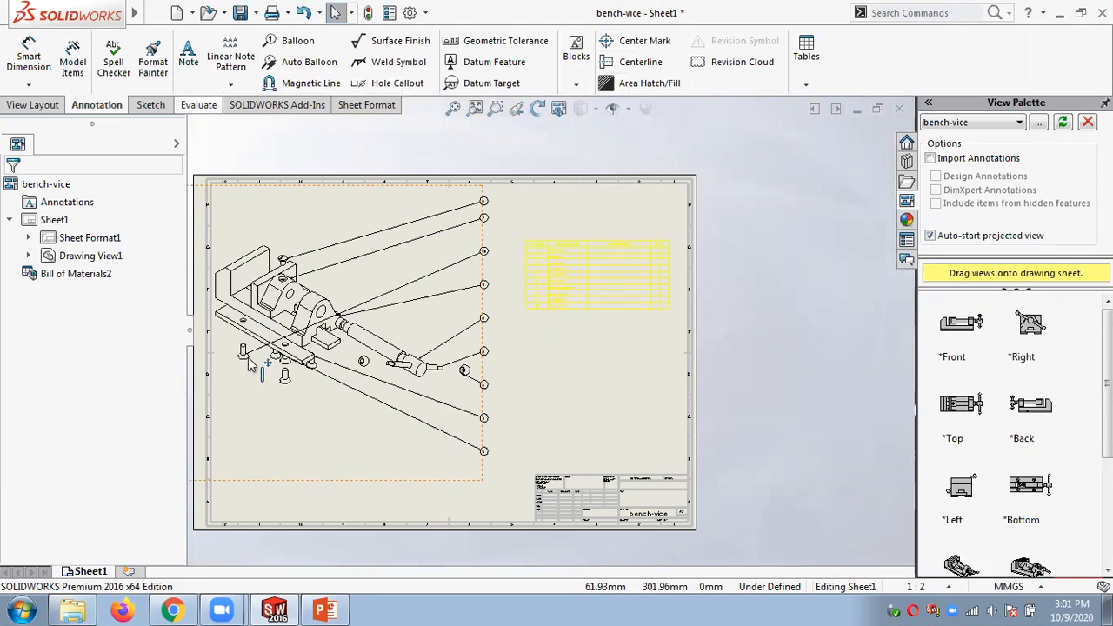
Switch to PowerPoint, review the Chapter 15 slides on balloons, AutoBalloon, new sheets and sheet formats, and return to SOLIDWORKS.
click(325, 611)
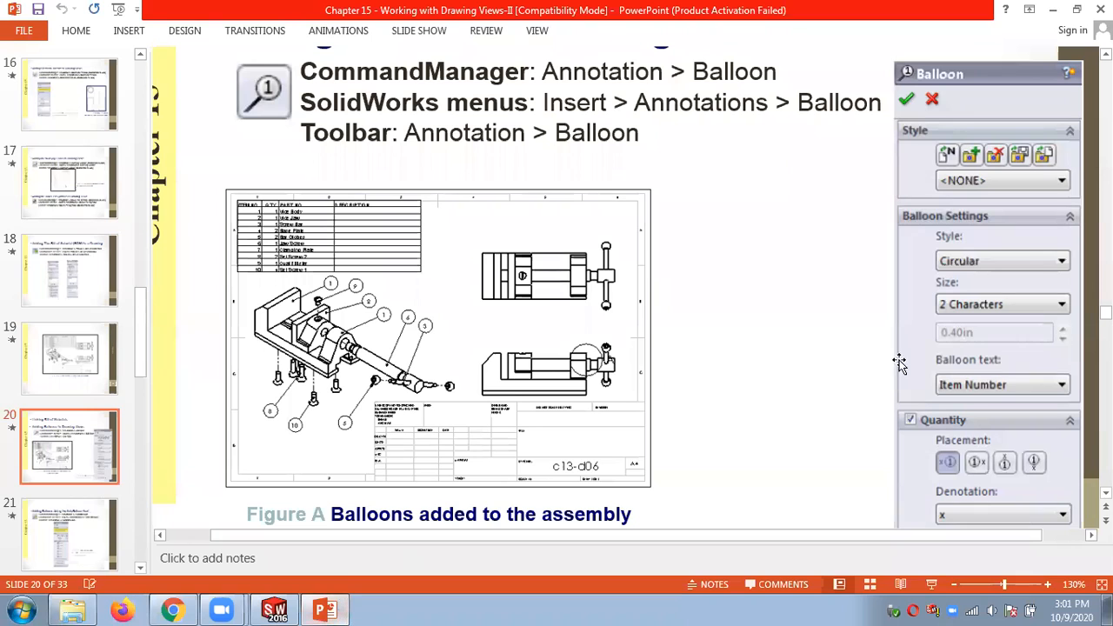
click(954, 584)
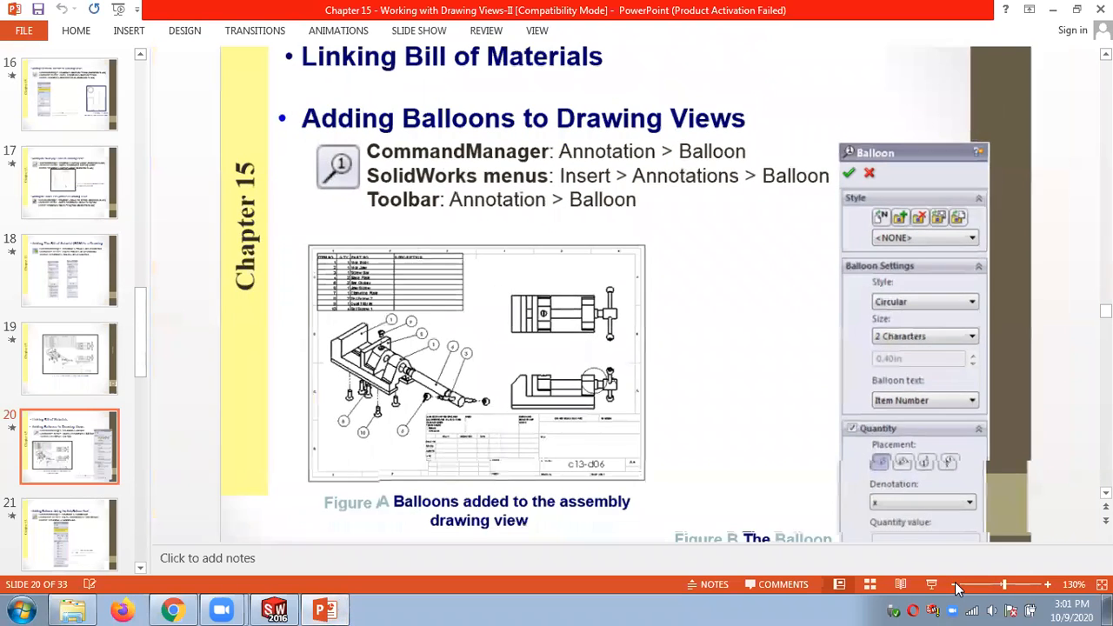
scroll(1035, 307, down, 2)
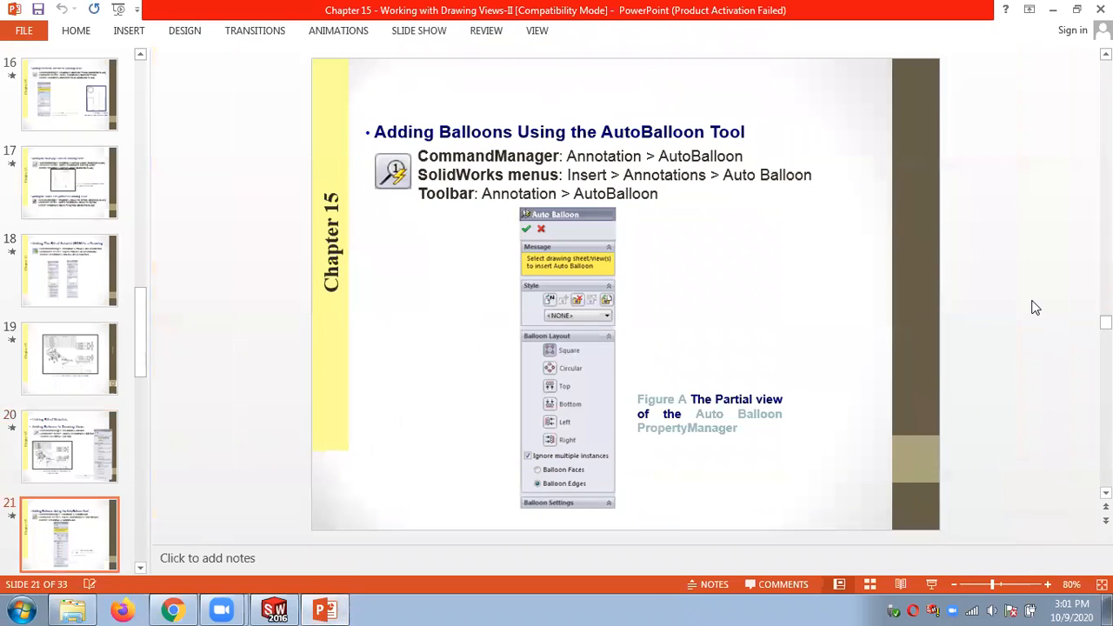
scroll(1035, 307, down, 1)
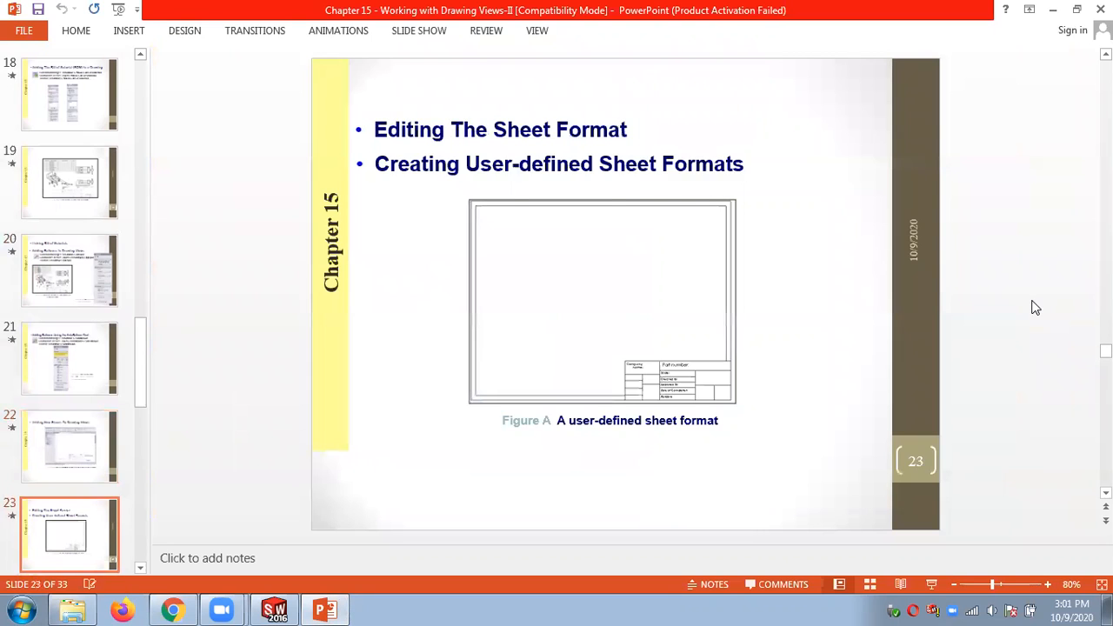
scroll(1035, 307, down, 1)
scroll(1035, 307, up, 4)
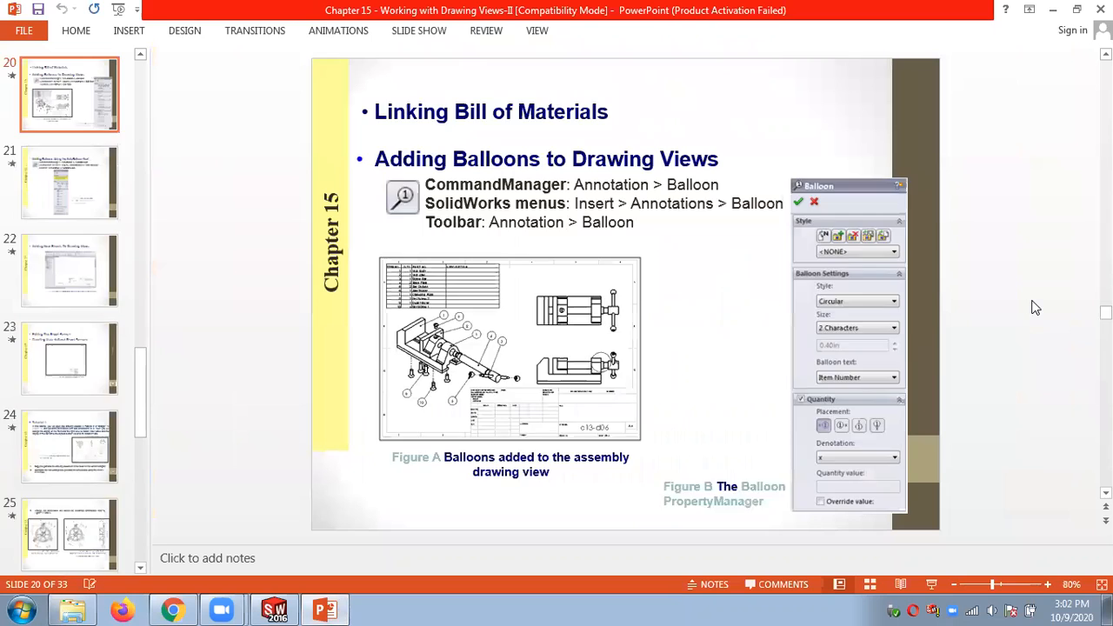
scroll(1035, 307, up, 1)
scroll(1034, 307, down, 3)
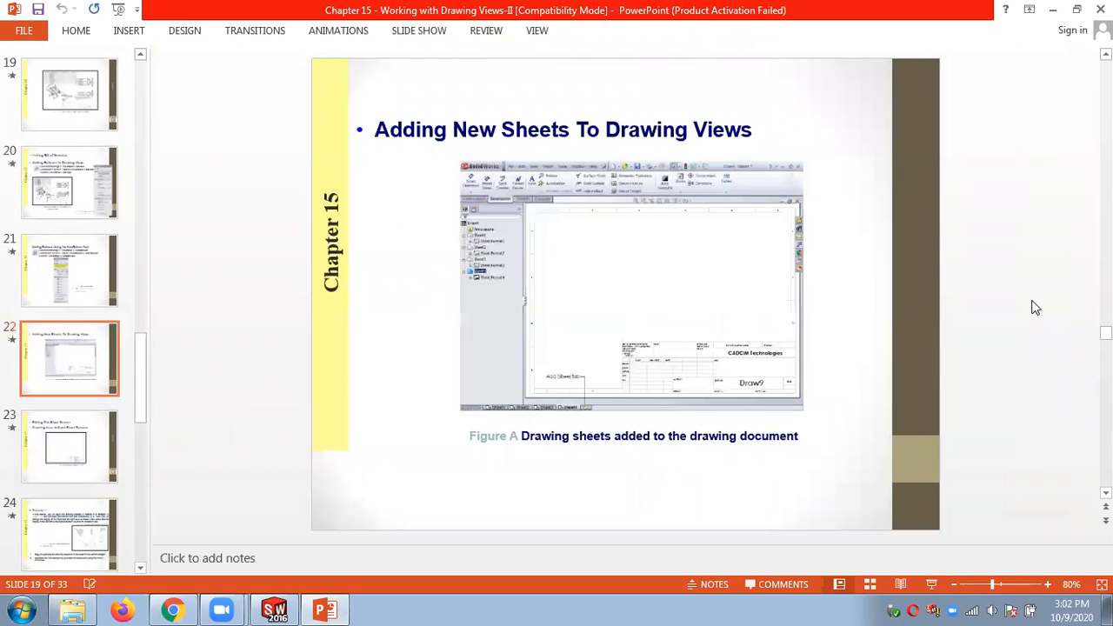
scroll(1034, 307, down, 1)
click(1052, 13)
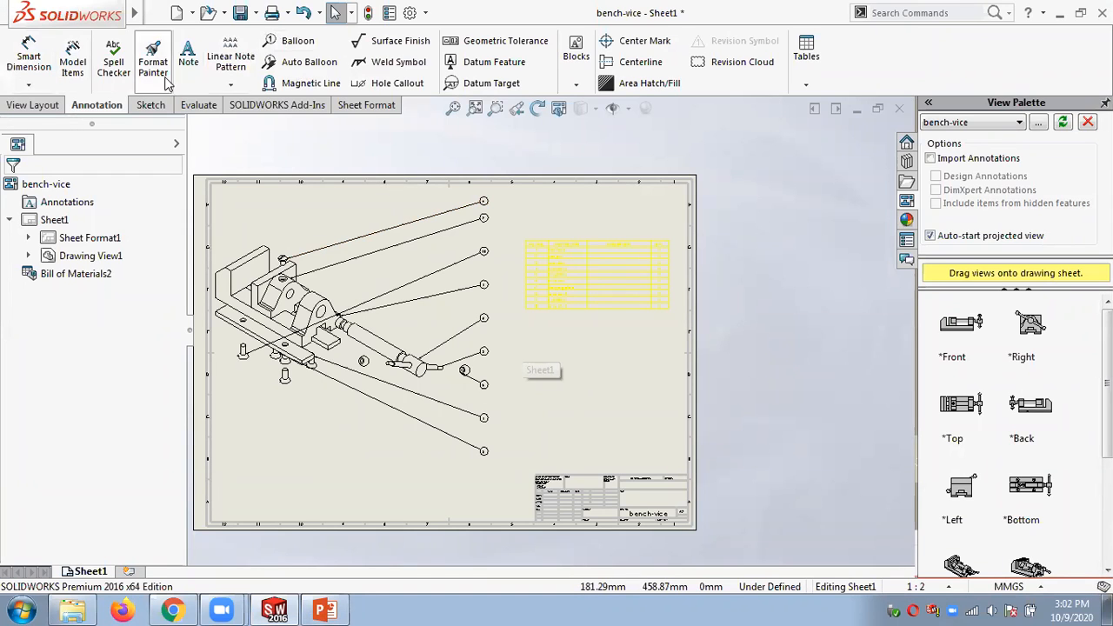
click(34, 105)
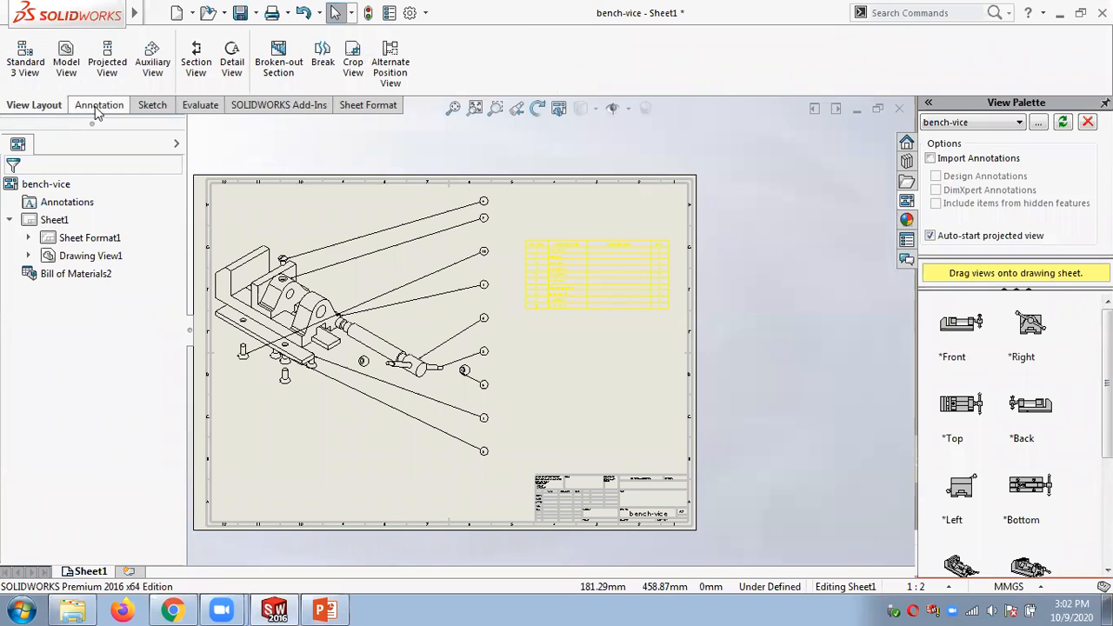
click(160, 111)
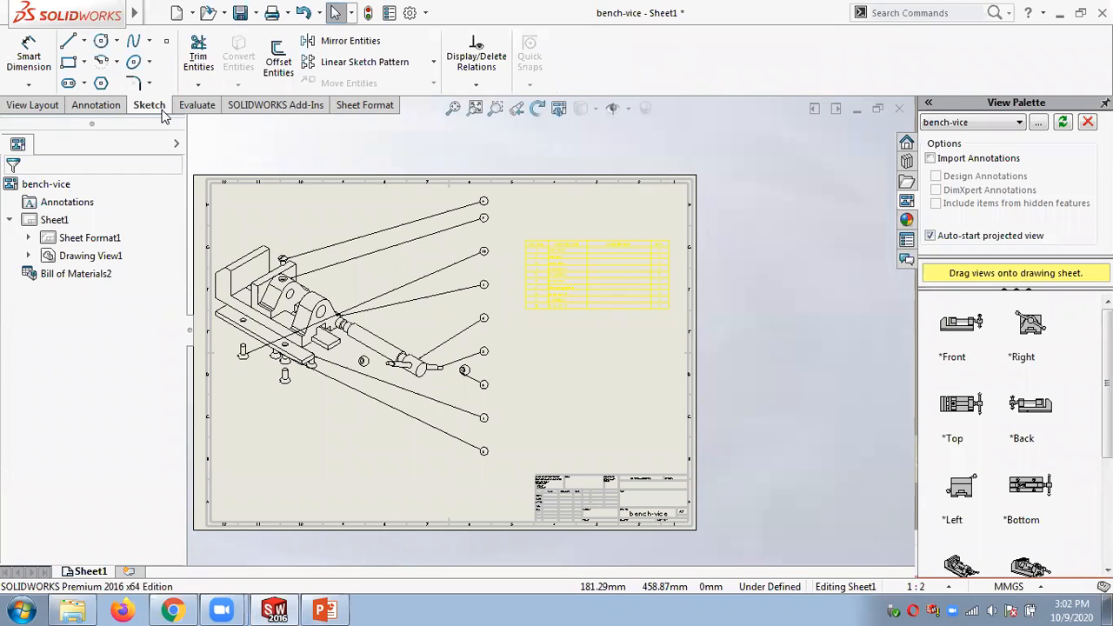
click(182, 105)
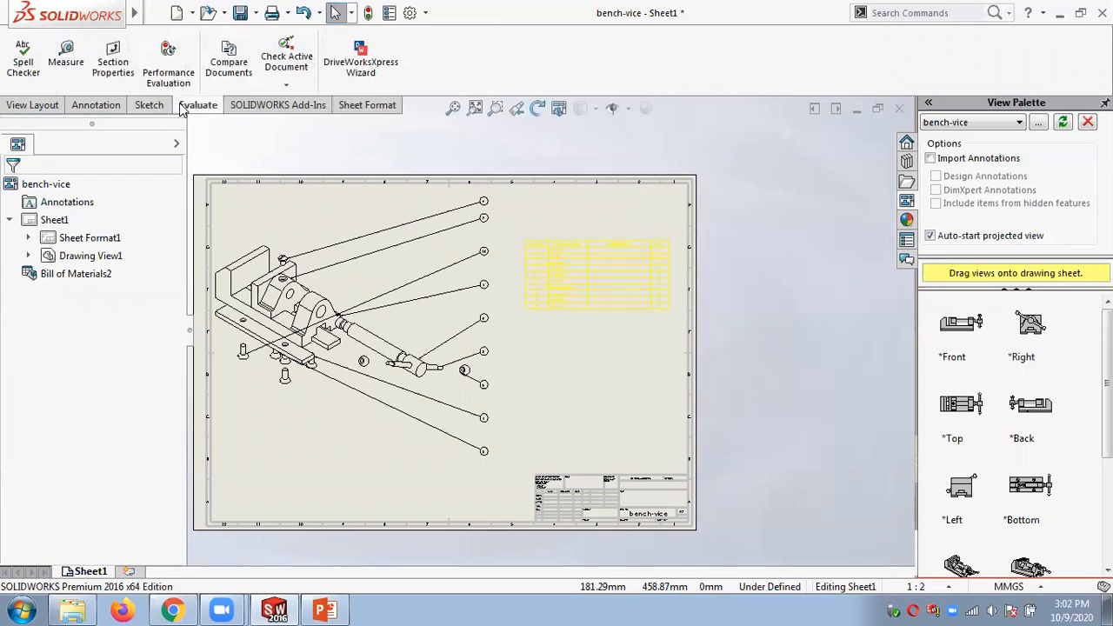
click(287, 104)
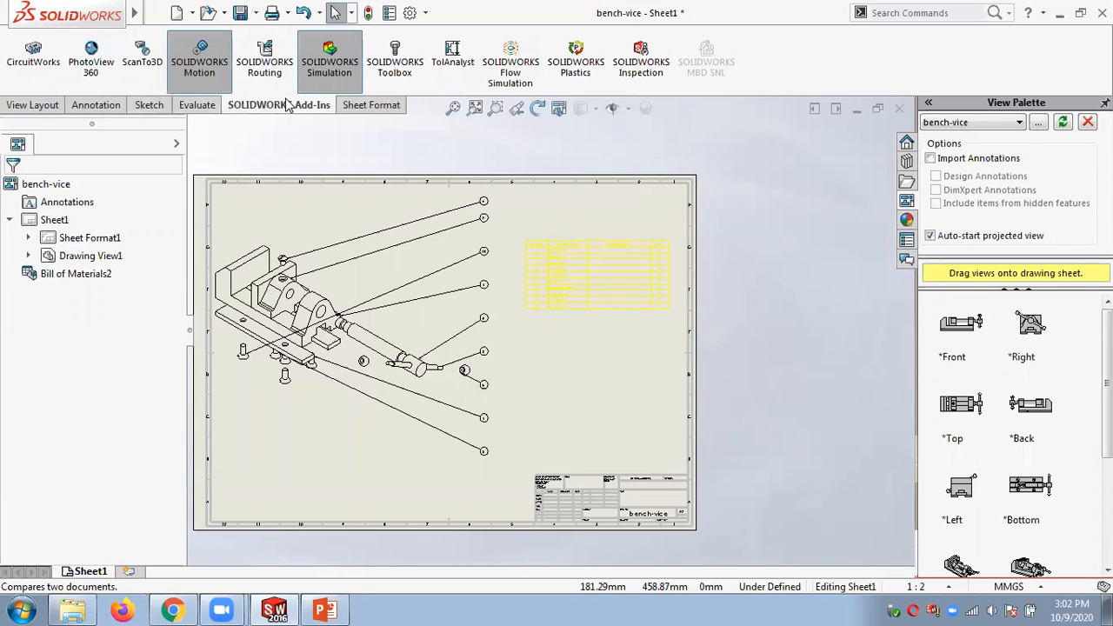
click(374, 105)
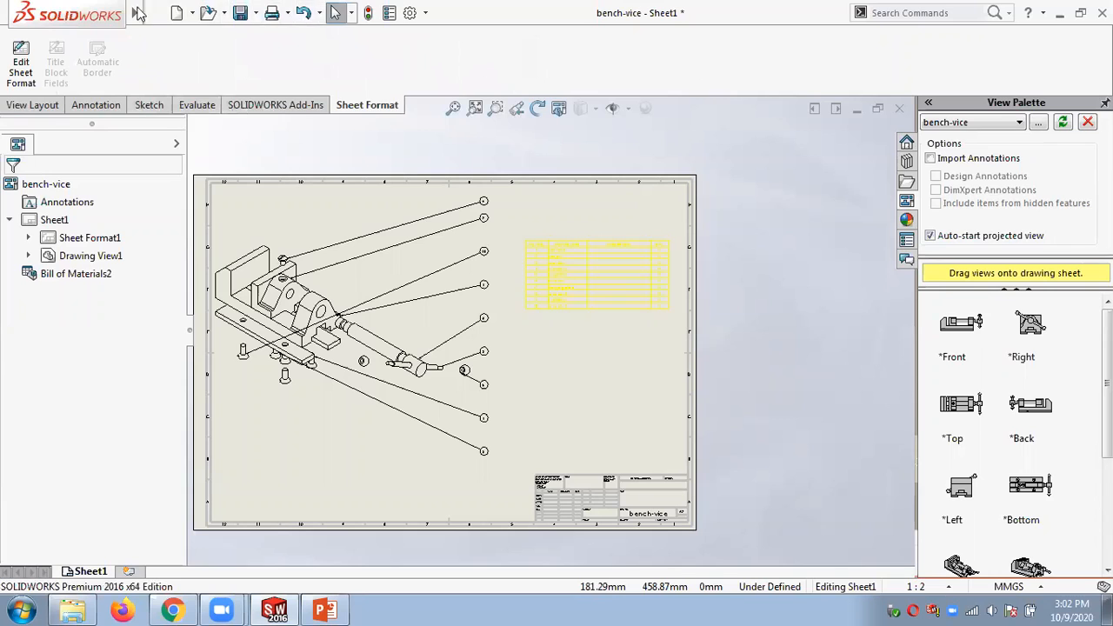
click(218, 13)
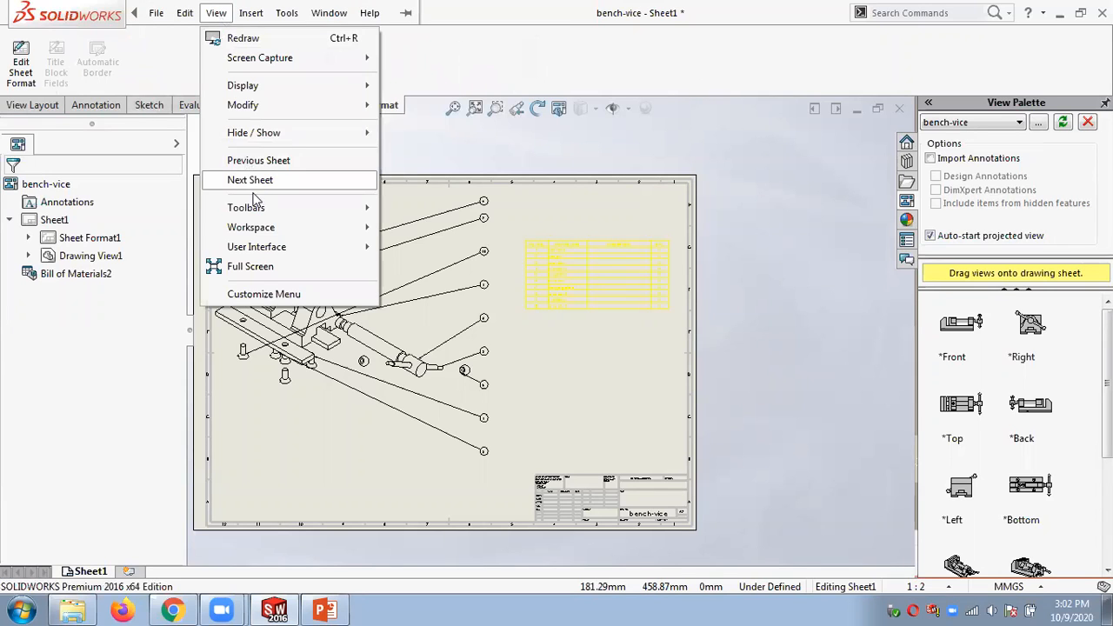
mouse_move(249, 13)
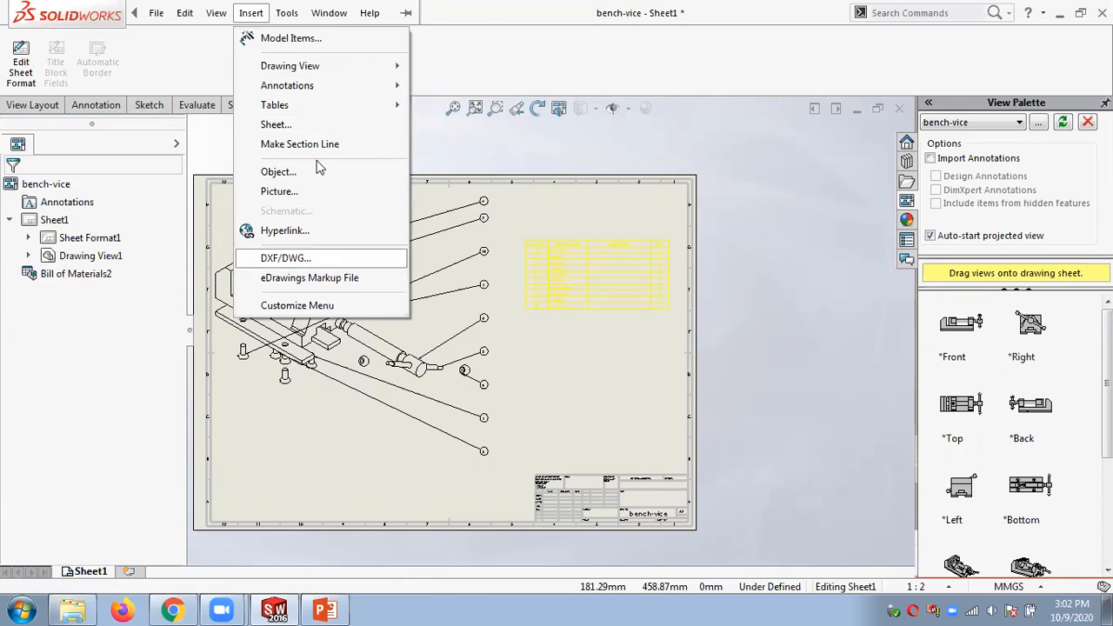
mouse_move(290, 11)
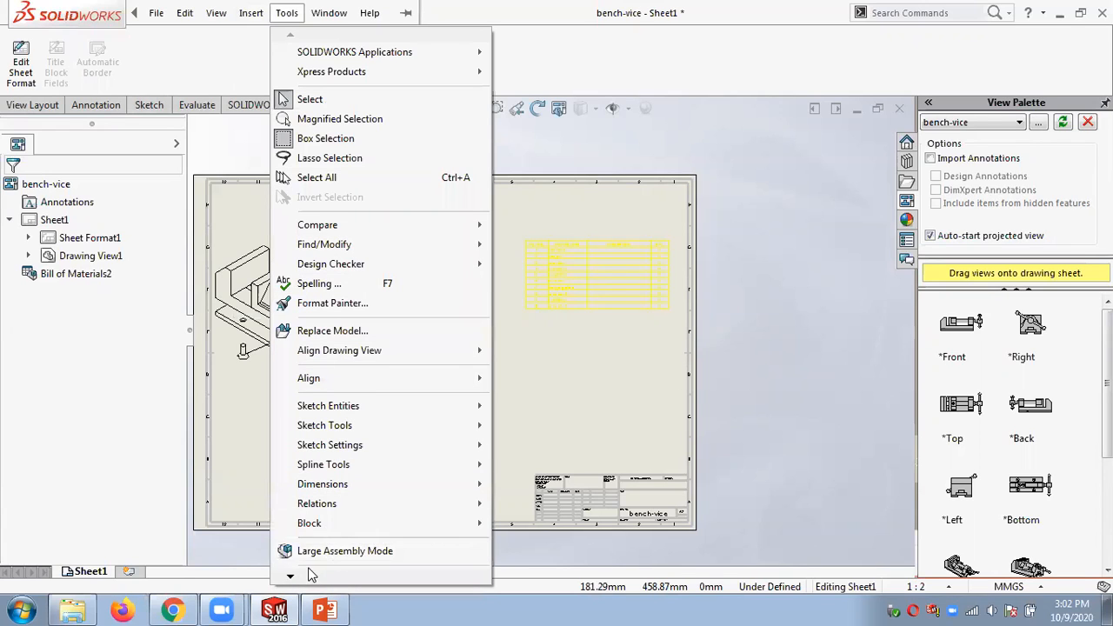
mouse_move(293, 580)
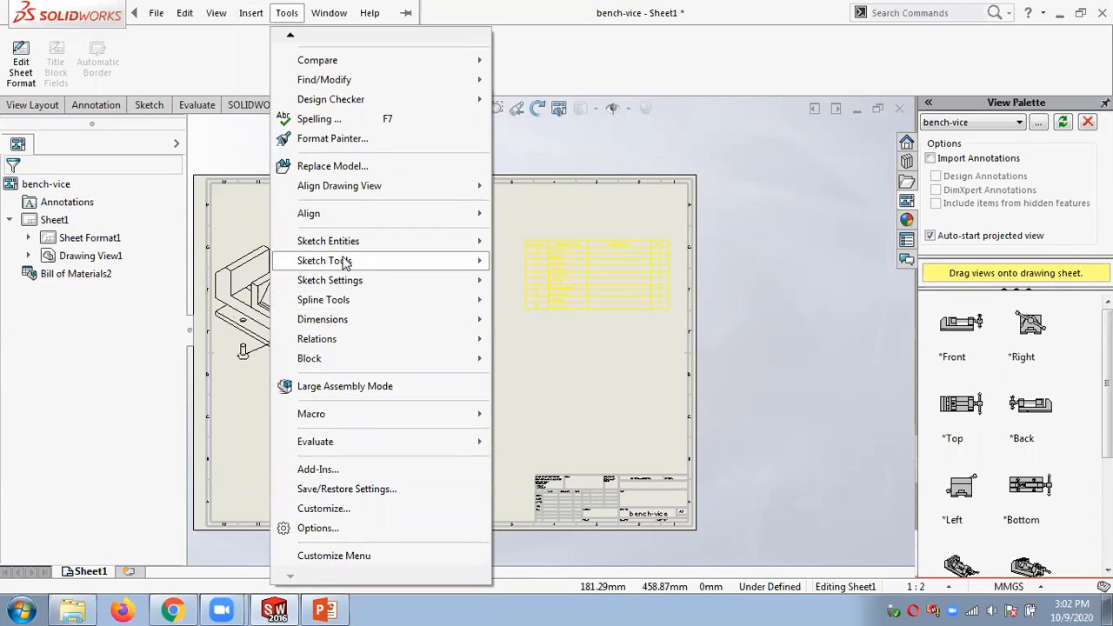
mouse_move(291, 40)
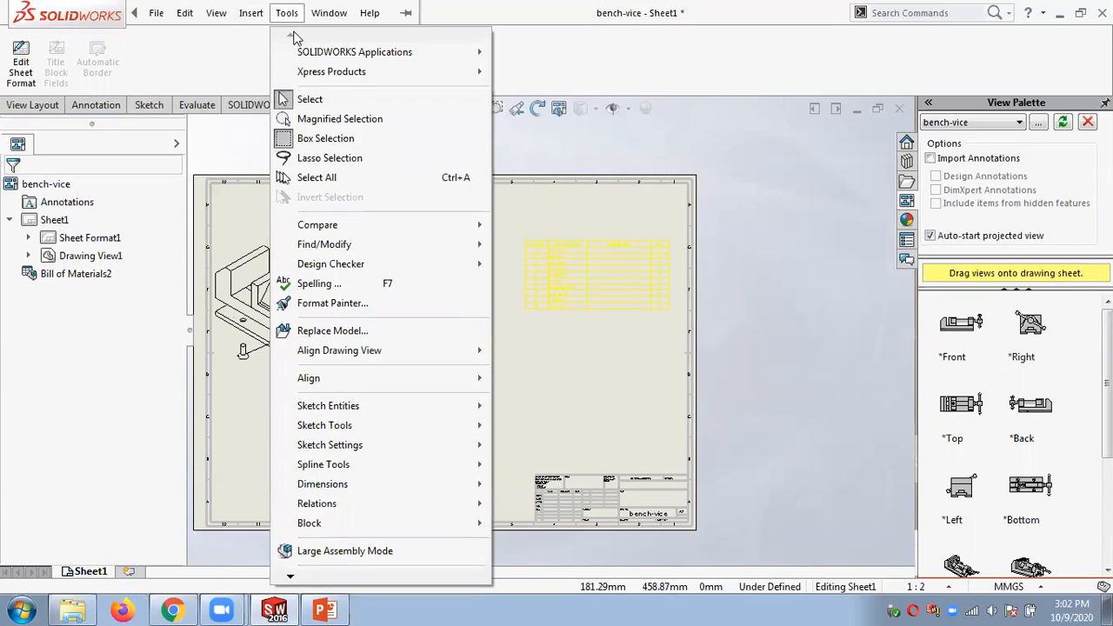
click(816, 195)
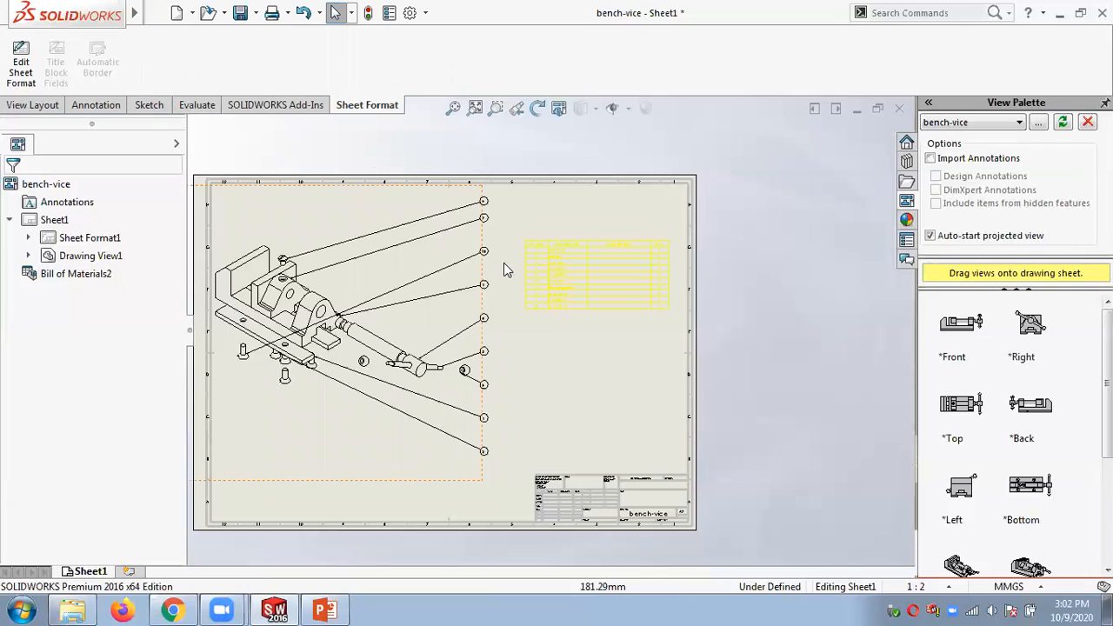
Bring up the layer list for the current sheet and add a new layer below Layer1.
right_click(572, 350)
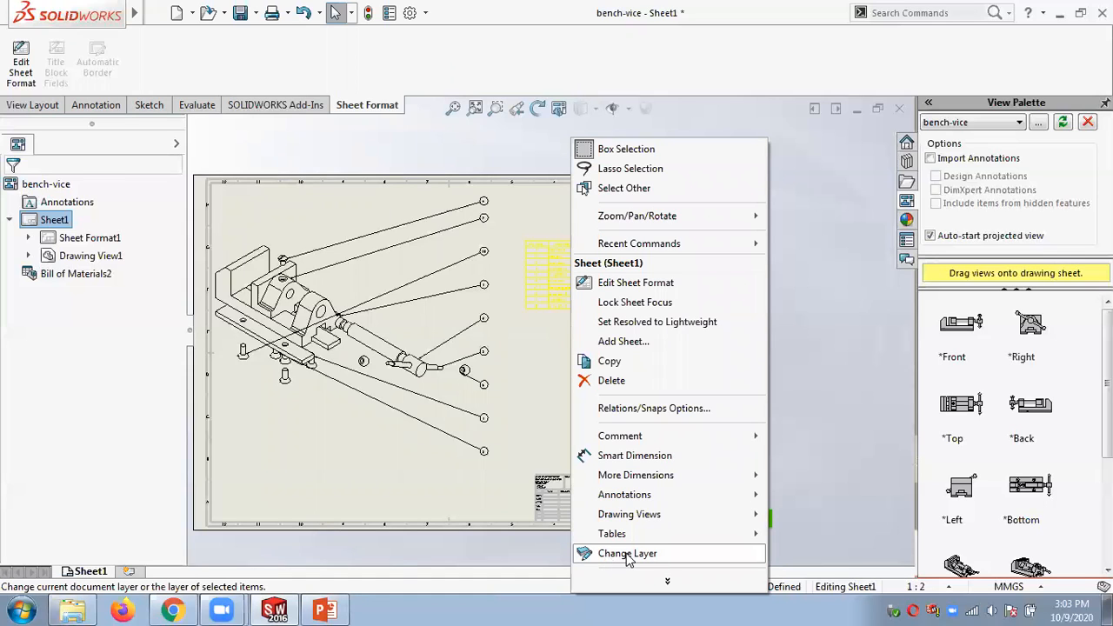
click(650, 557)
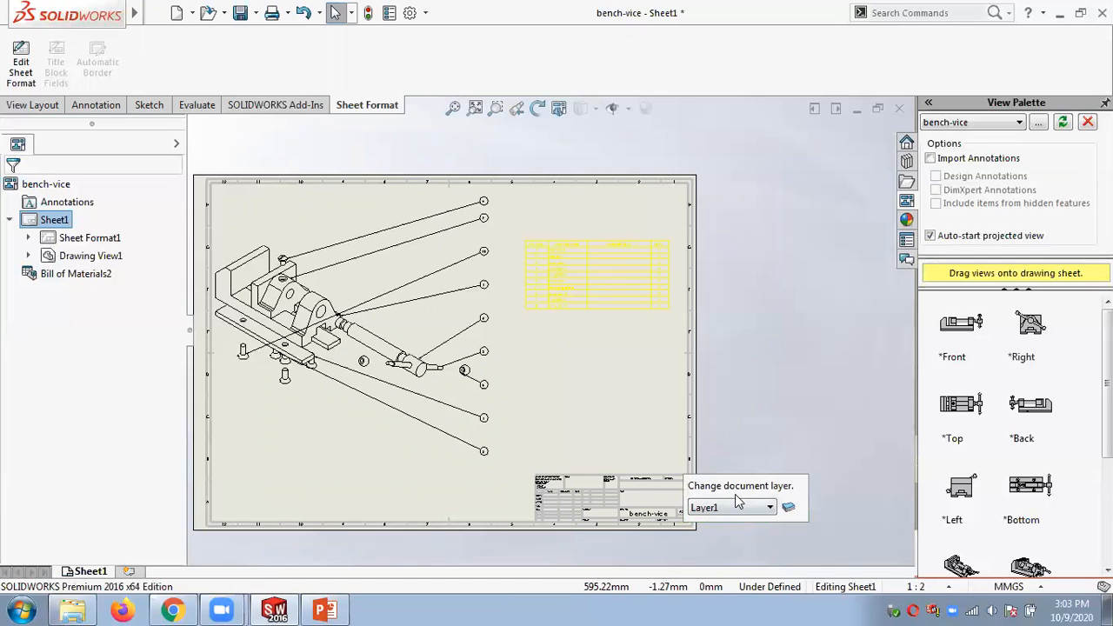
click(789, 510)
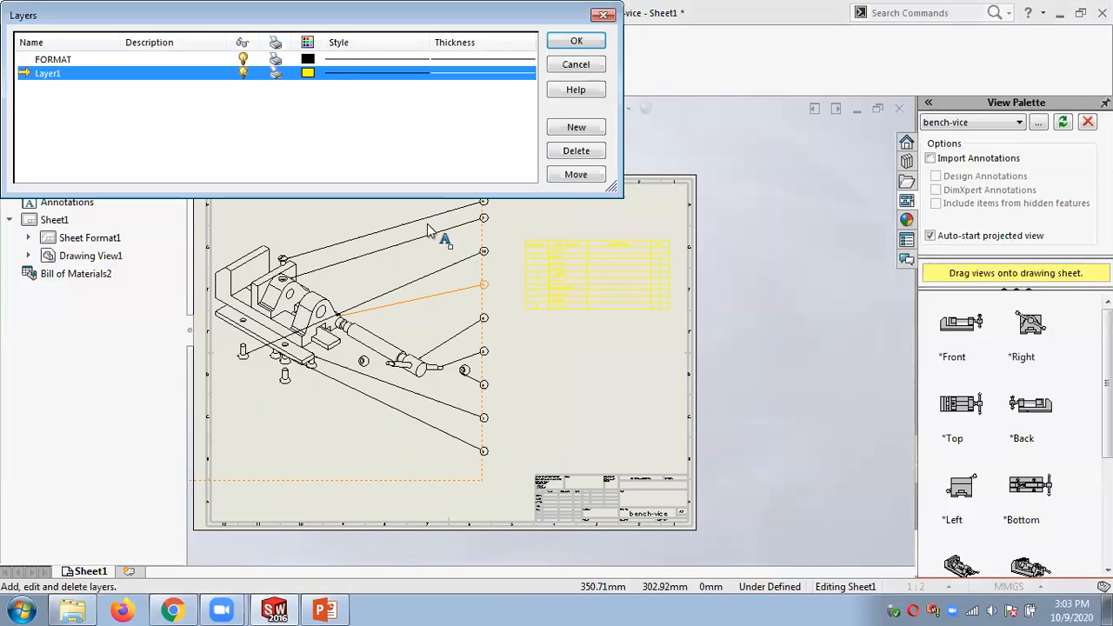
click(309, 73)
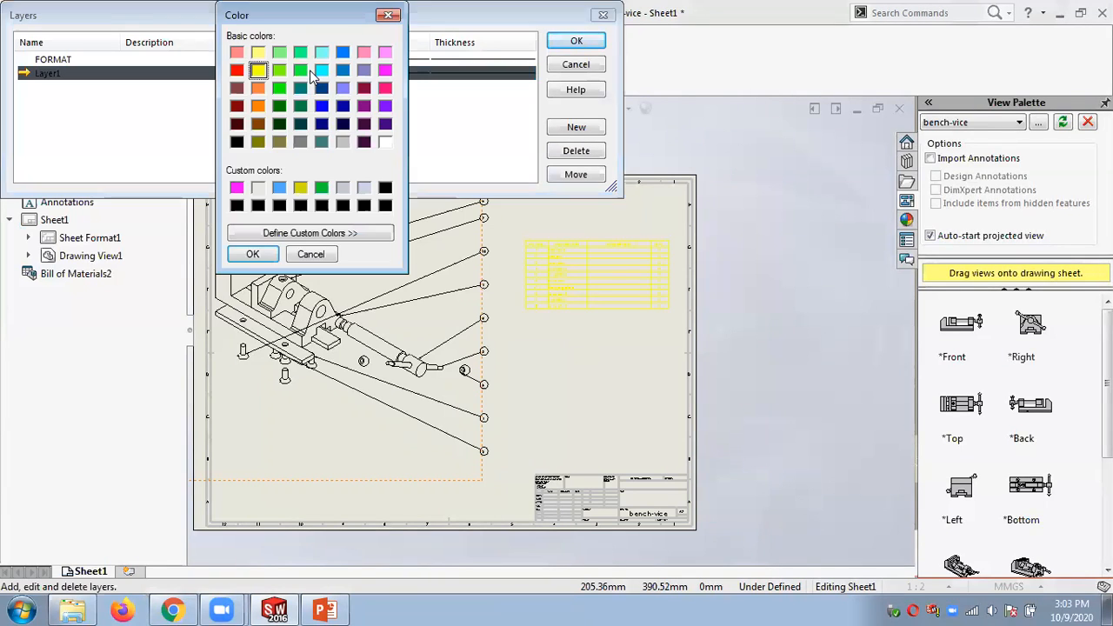
click(311, 252)
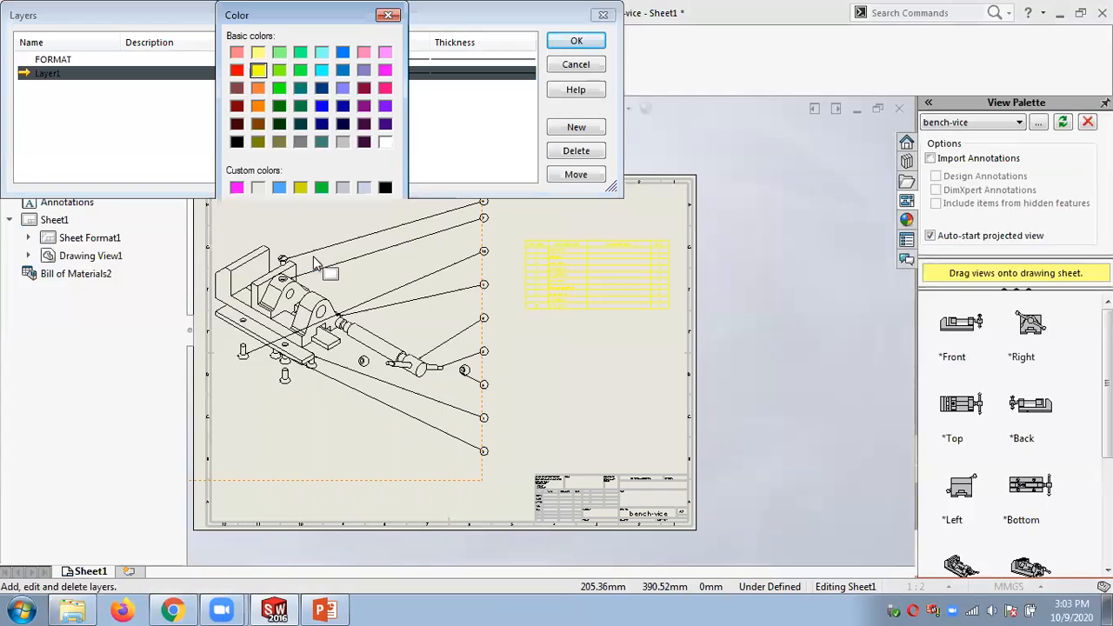
click(575, 127)
key(Return)
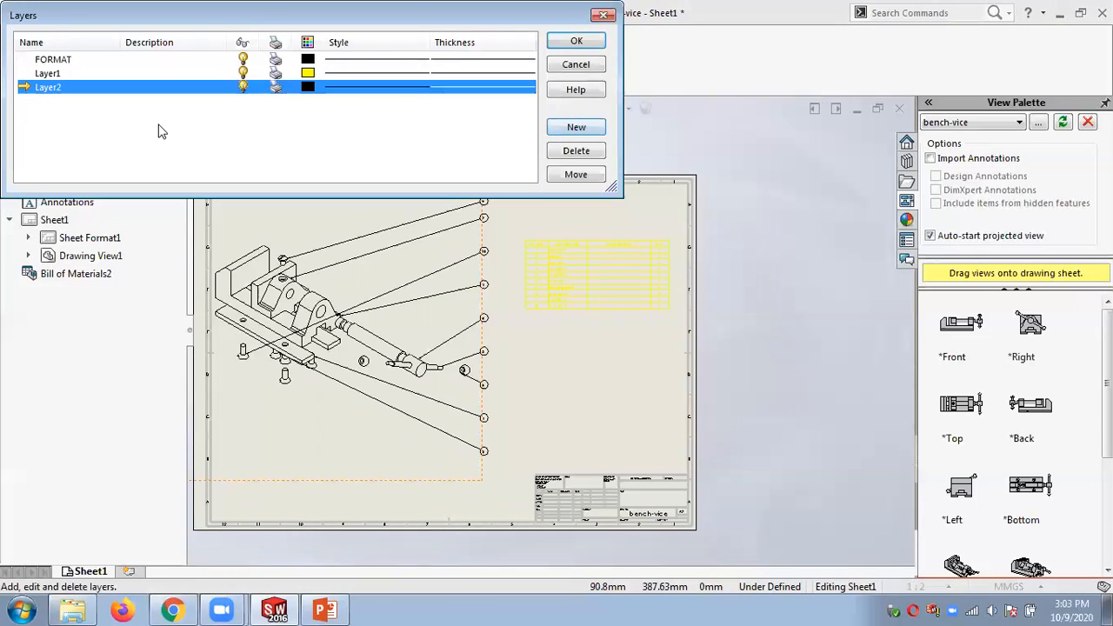
Set the new layer's color to red, keep its solid line style, and accept the layer changes.
click(353, 83)
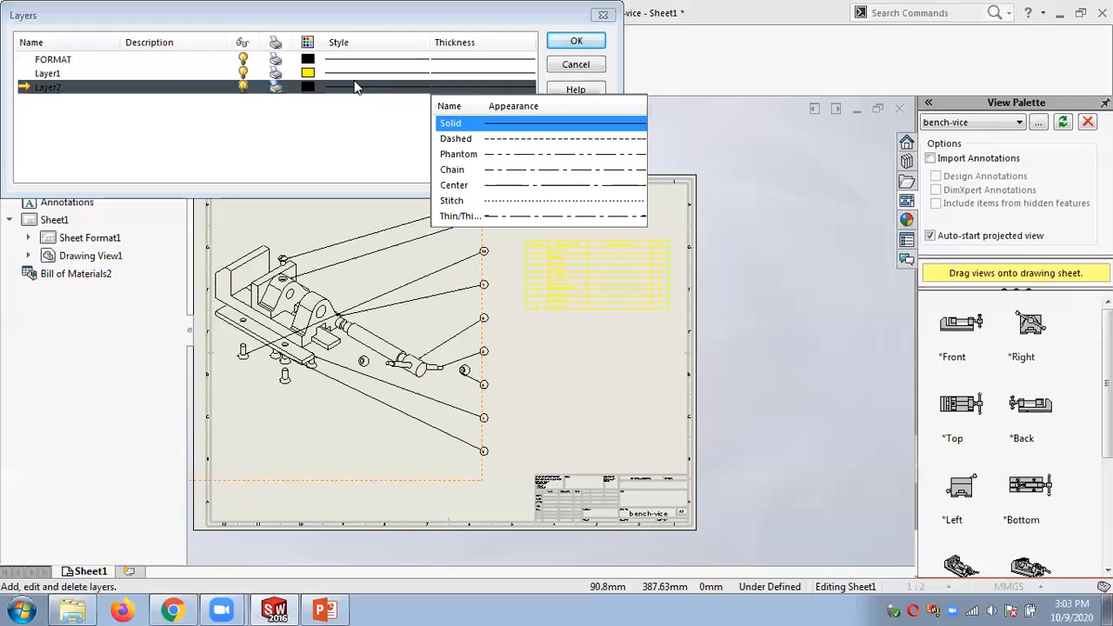
click(307, 87)
click(238, 71)
click(252, 254)
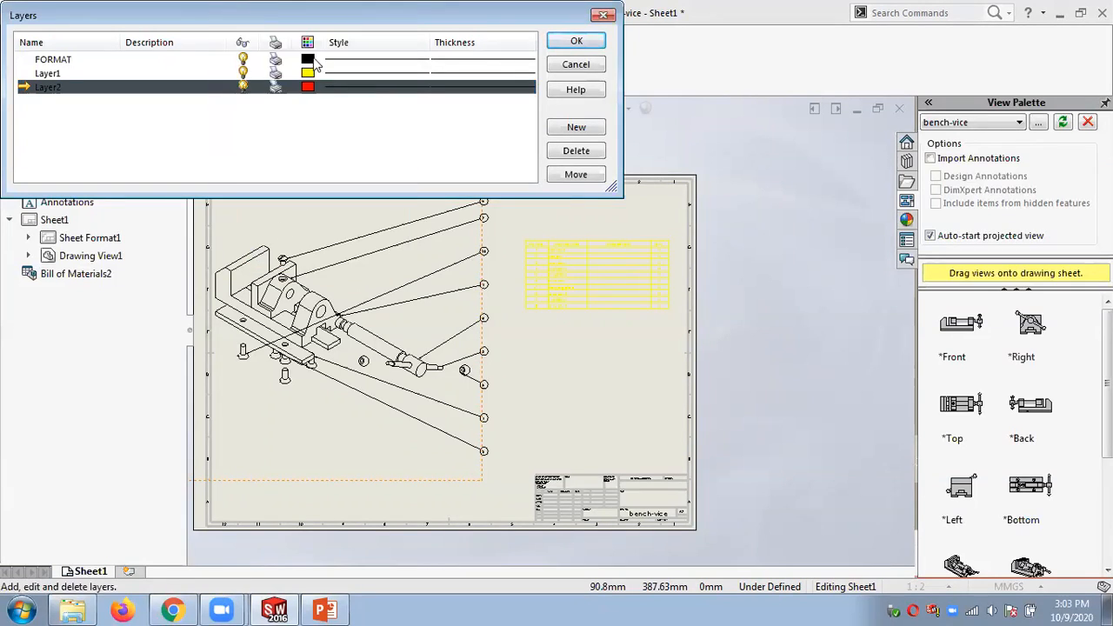
click(577, 41)
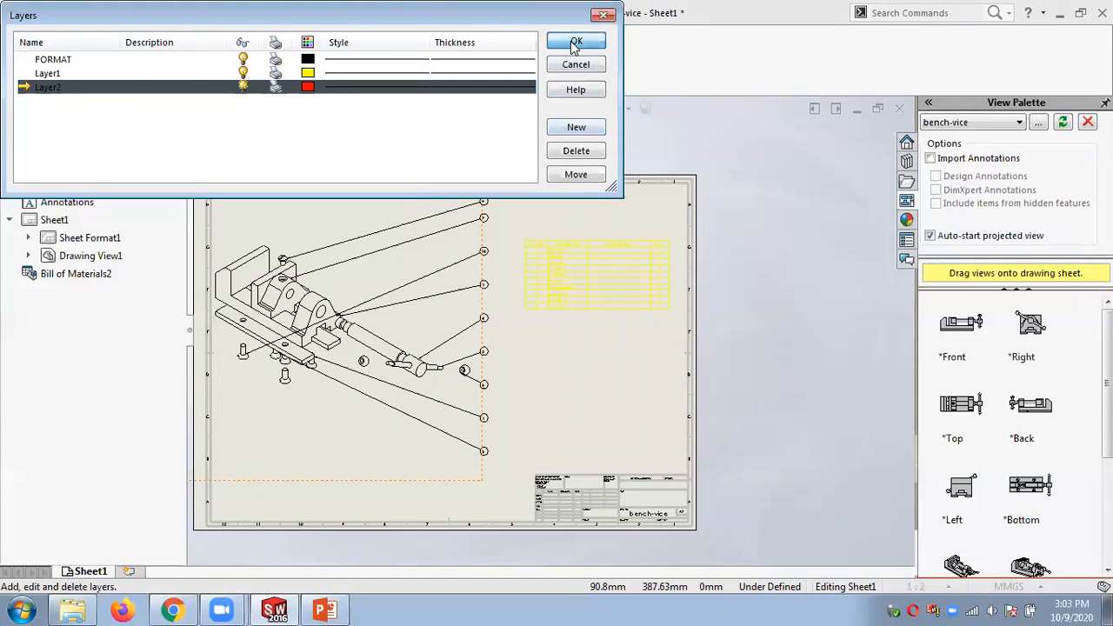
Assign the bill of materials table to Layer2 and close its properties.
click(523, 237)
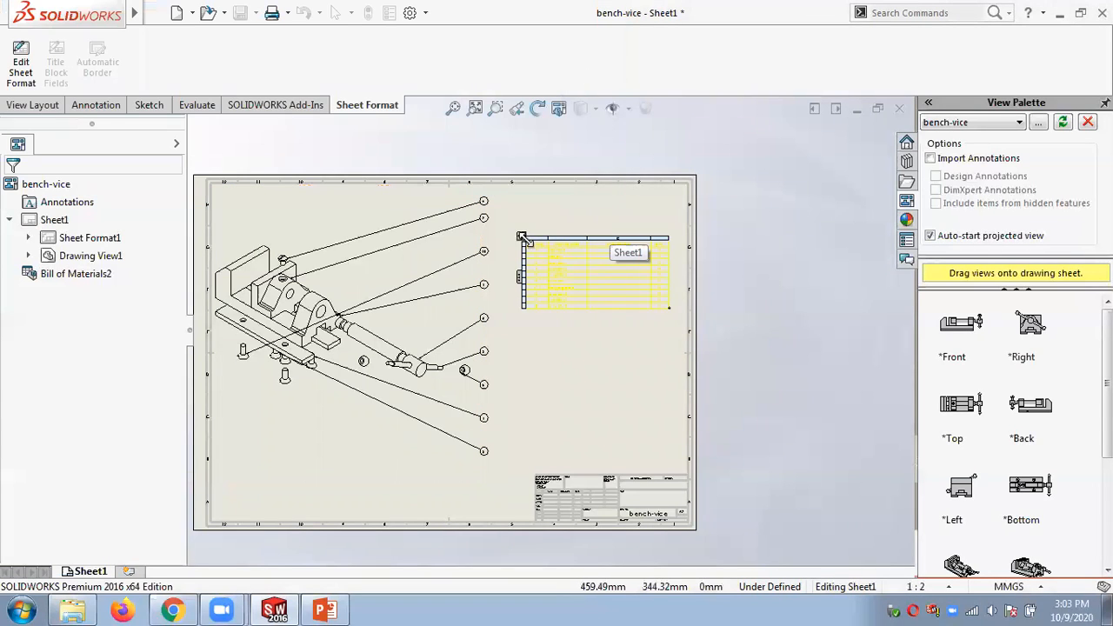
click(651, 280)
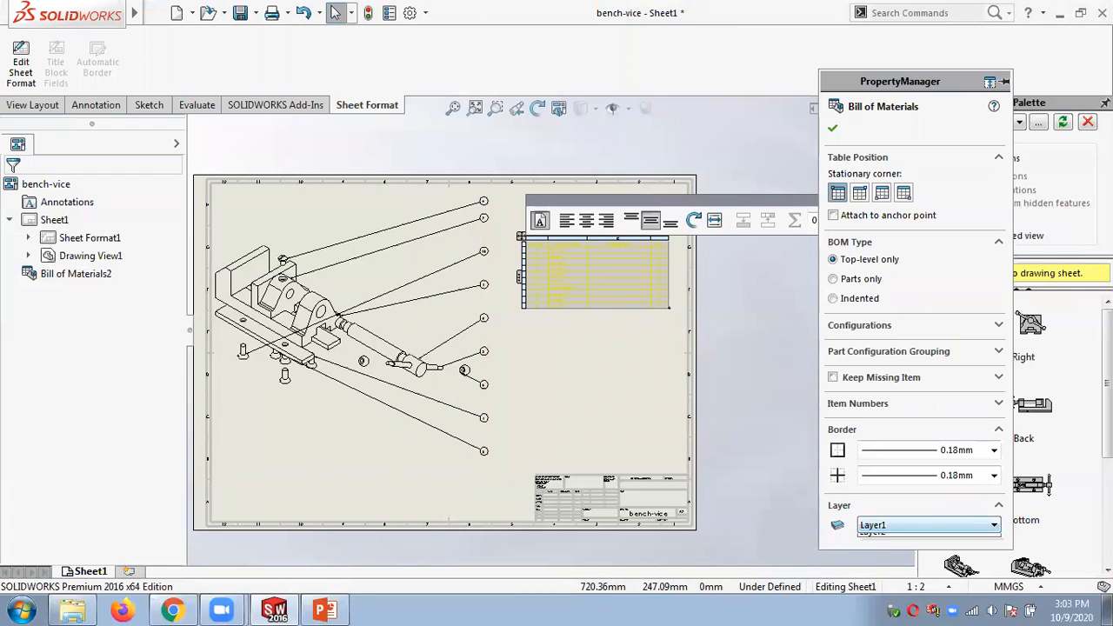
click(909, 525)
click(904, 571)
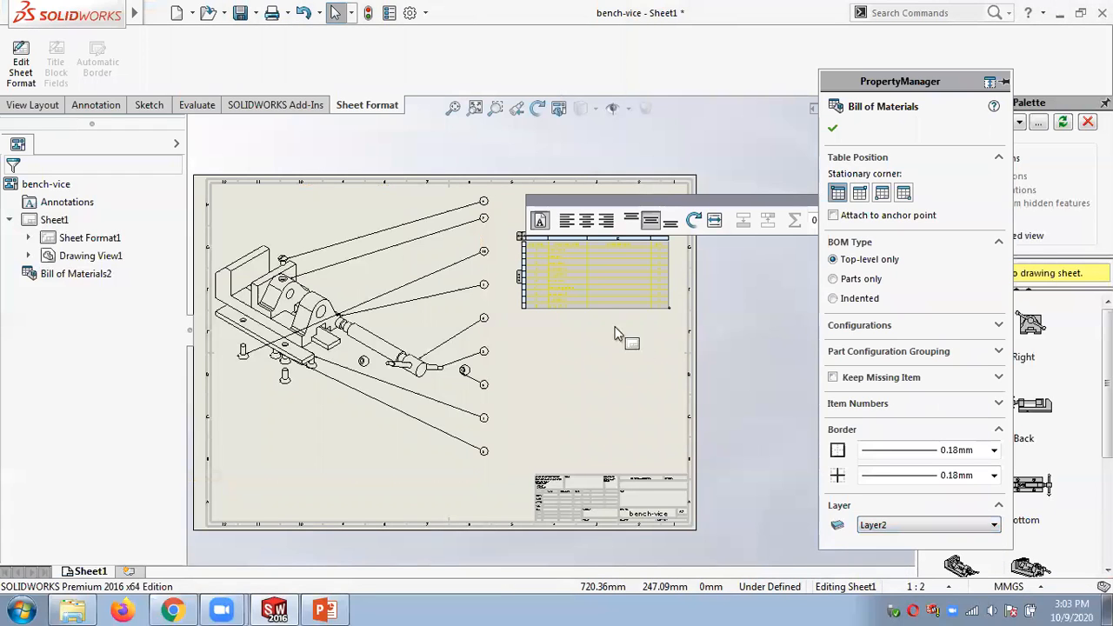
click(830, 126)
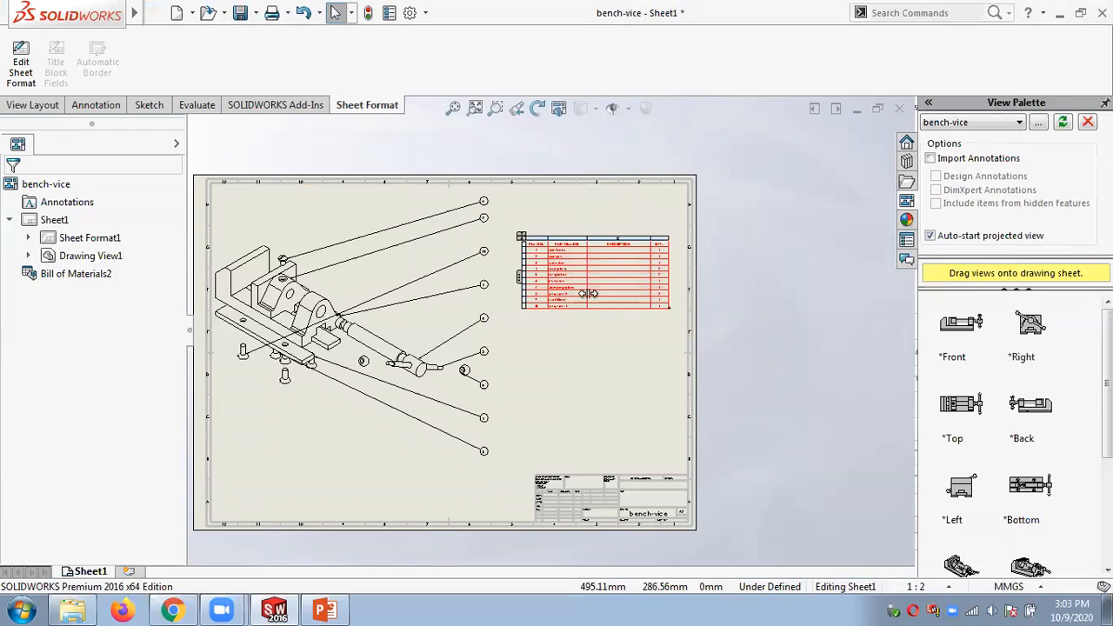
scroll(583, 291, down, 3)
scroll(548, 306, up, 5)
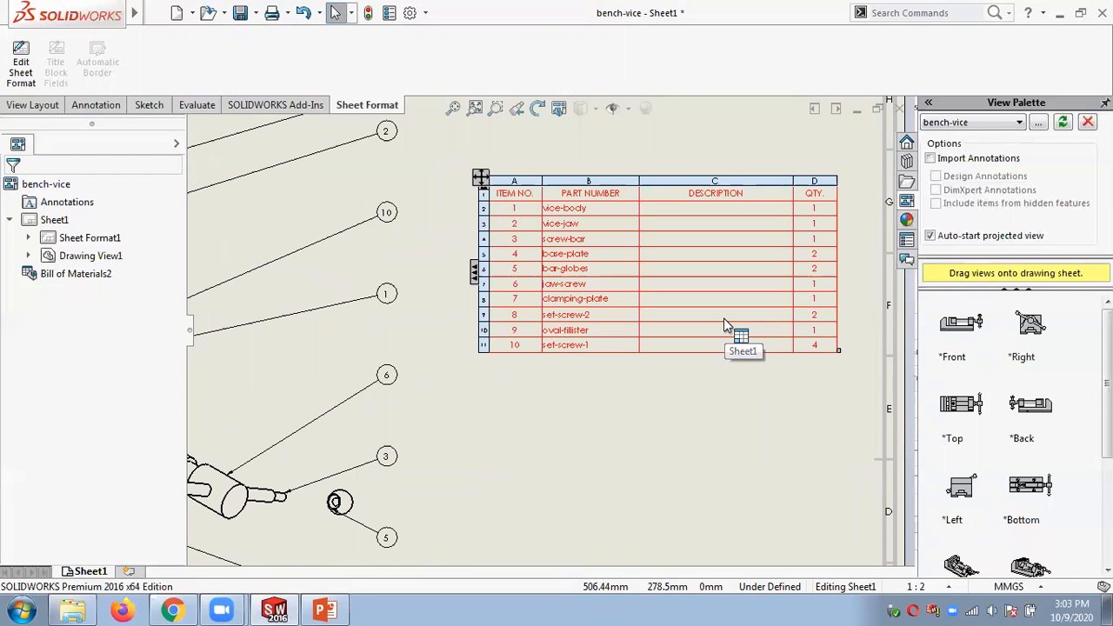
scroll(509, 417, down, 5)
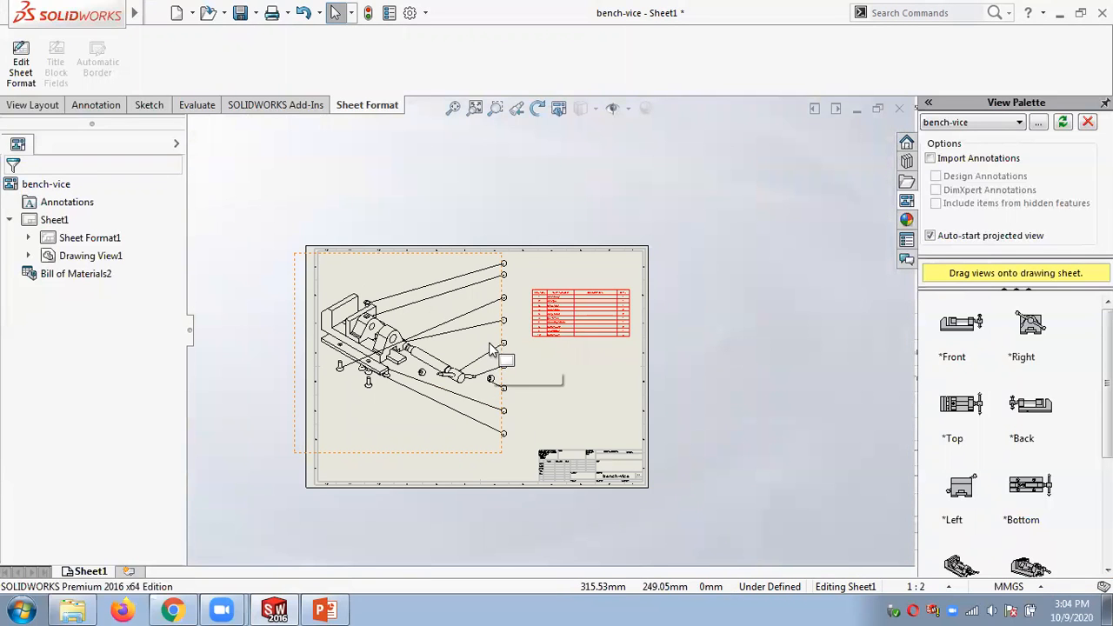
Examine the exploded view's display, scale and additional view properties for a layer setting, and close them without changing anything.
click(502, 339)
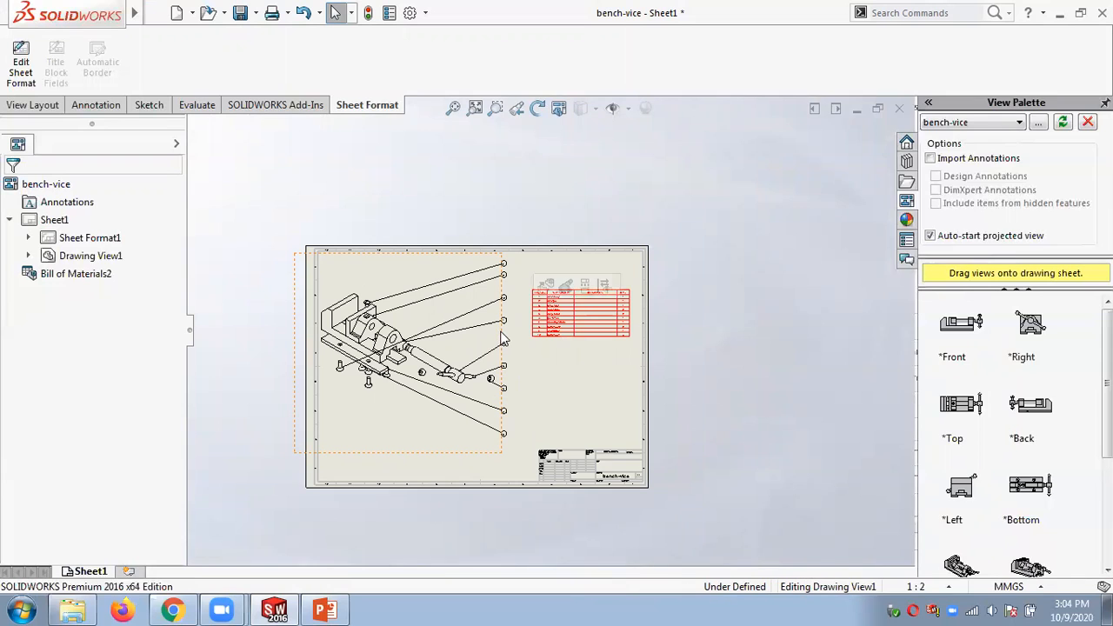
drag(1000, 410, 1006, 584)
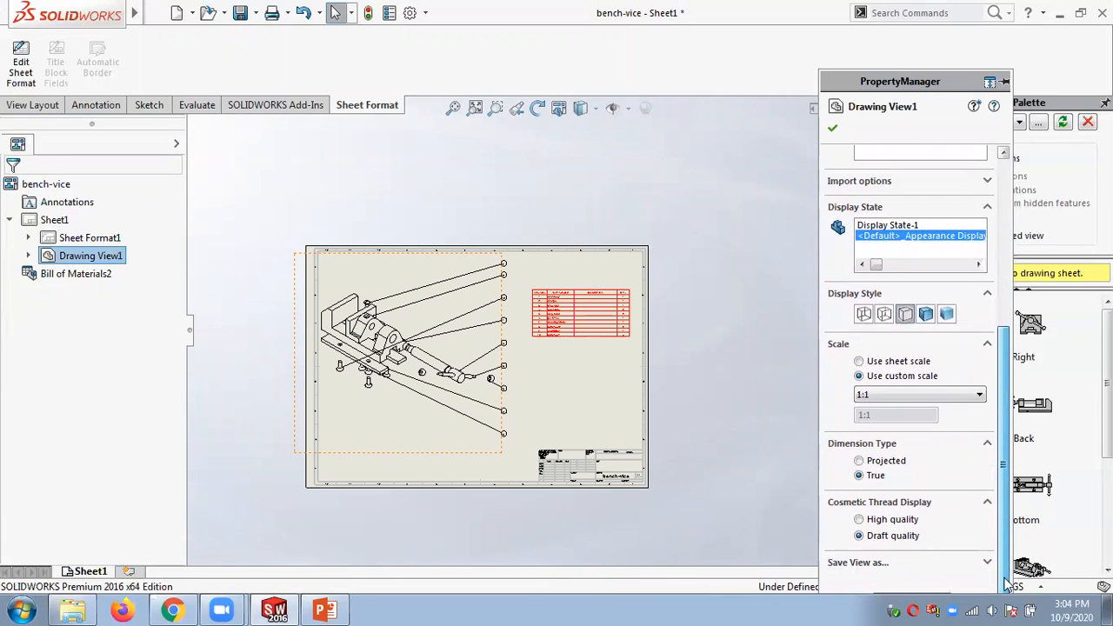
drag(887, 85, 882, 34)
drag(998, 477, 1000, 454)
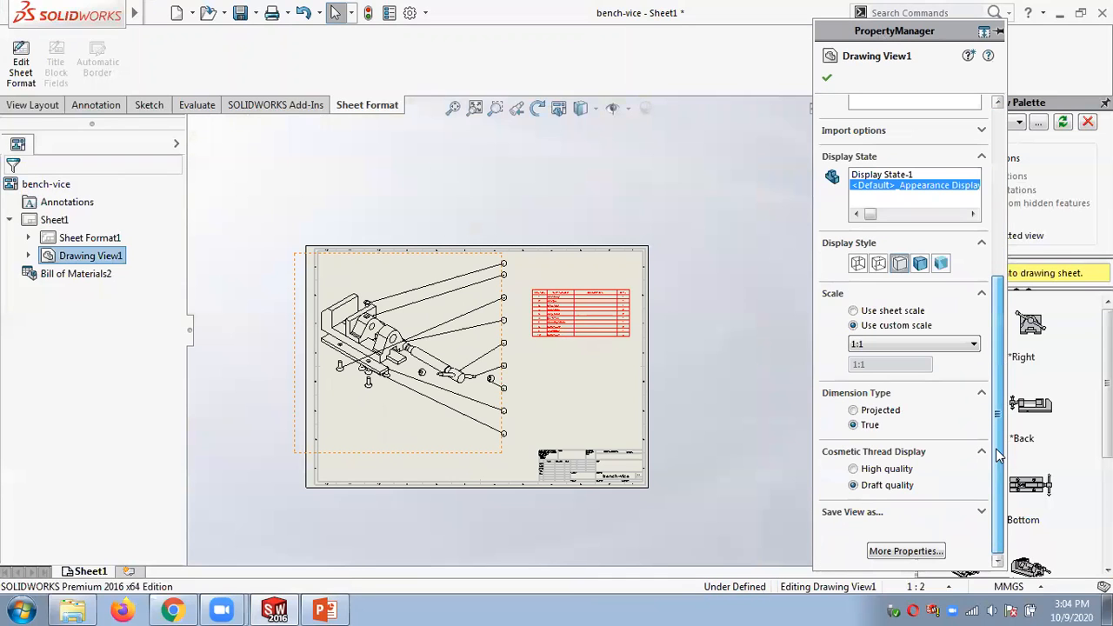
click(923, 549)
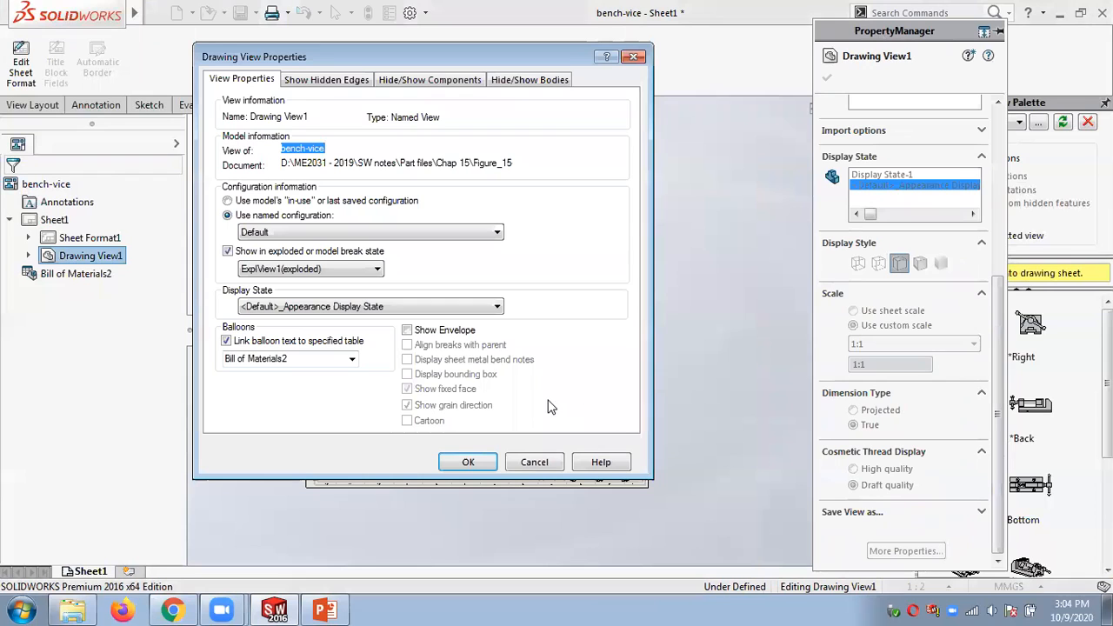
click(540, 461)
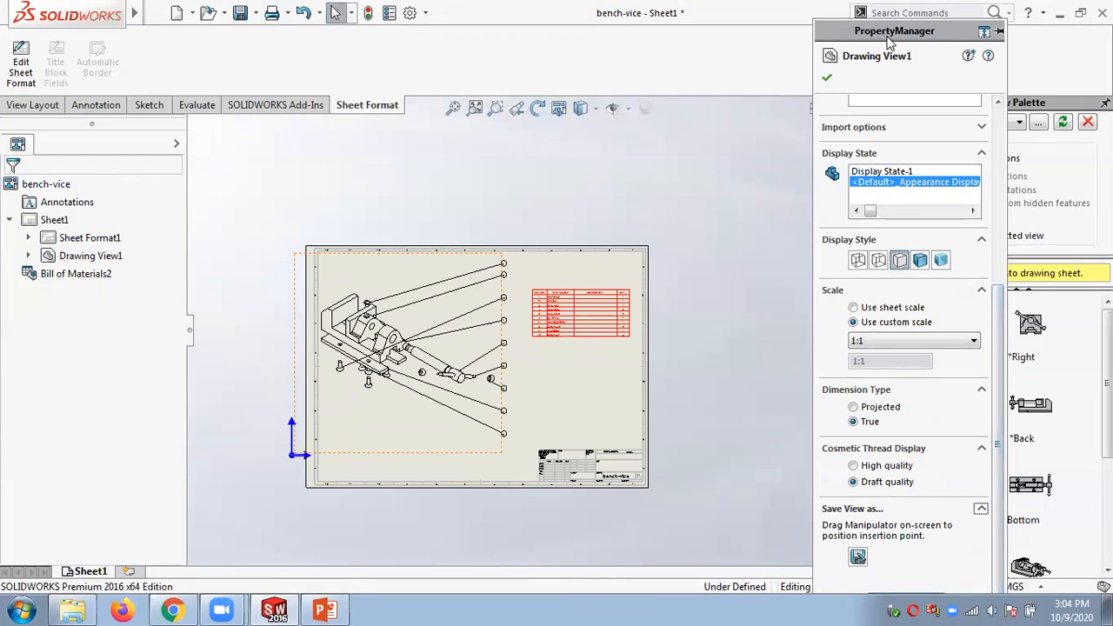
click(982, 290)
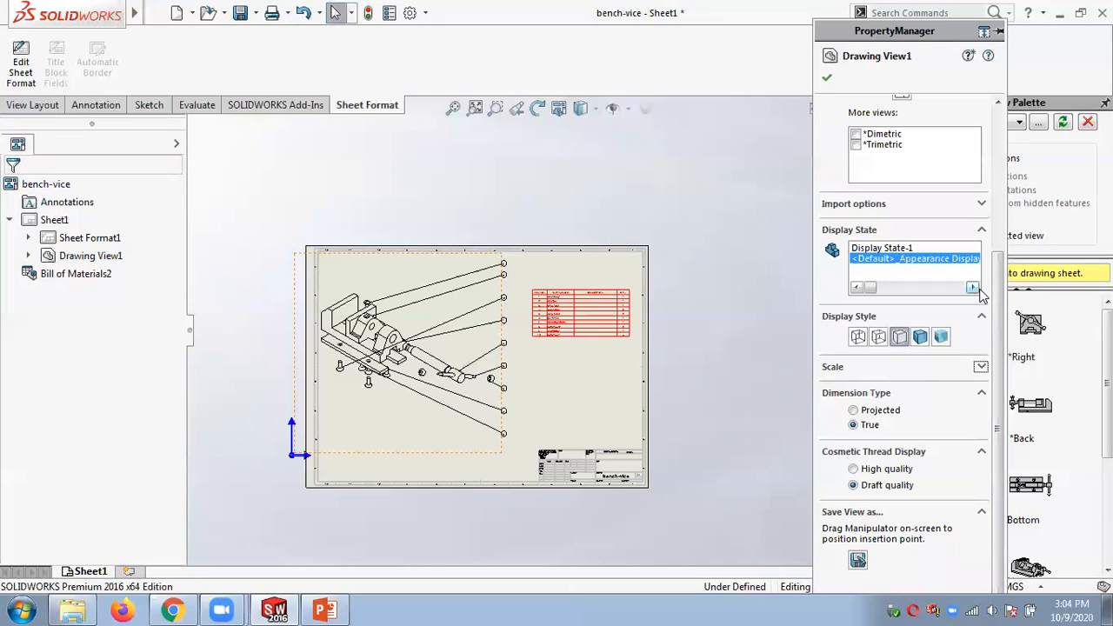
click(981, 393)
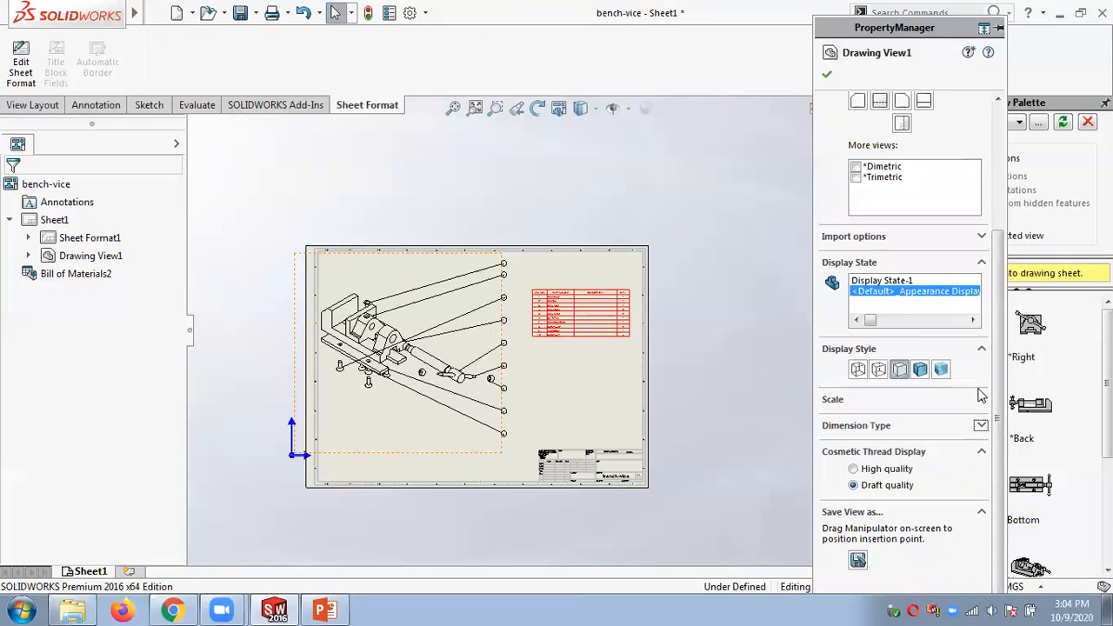
click(982, 452)
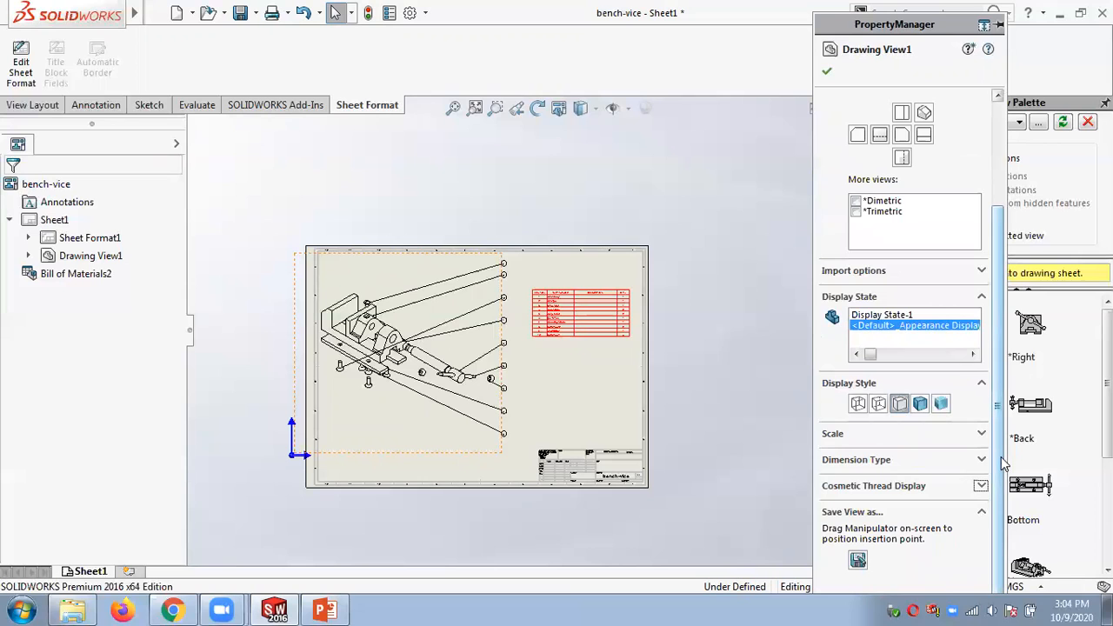
scroll(1004, 463, up, 3)
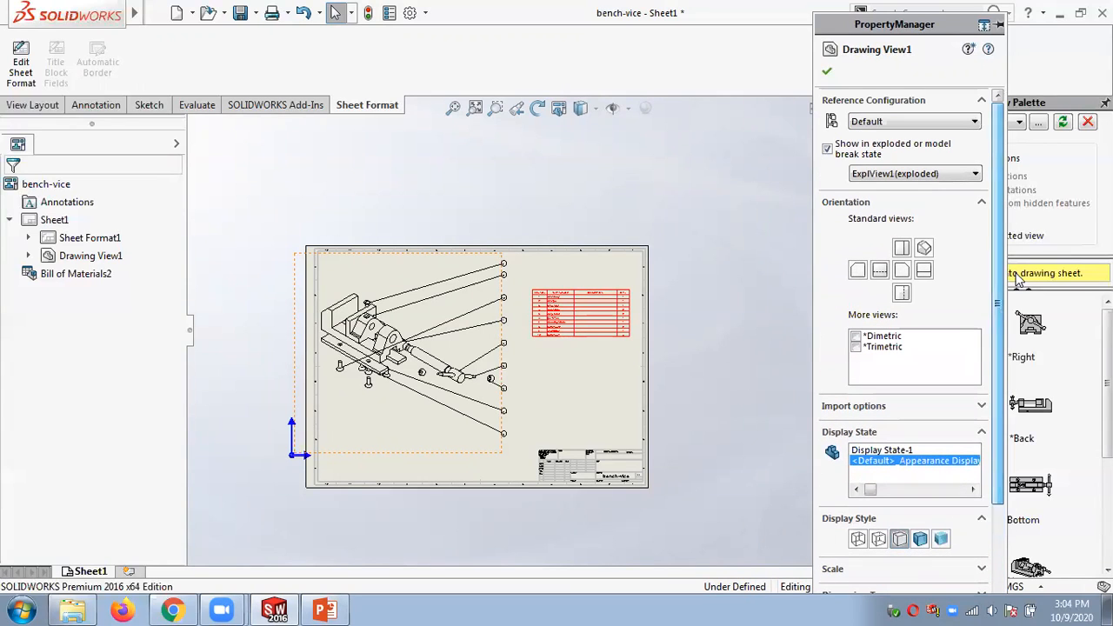
click(826, 71)
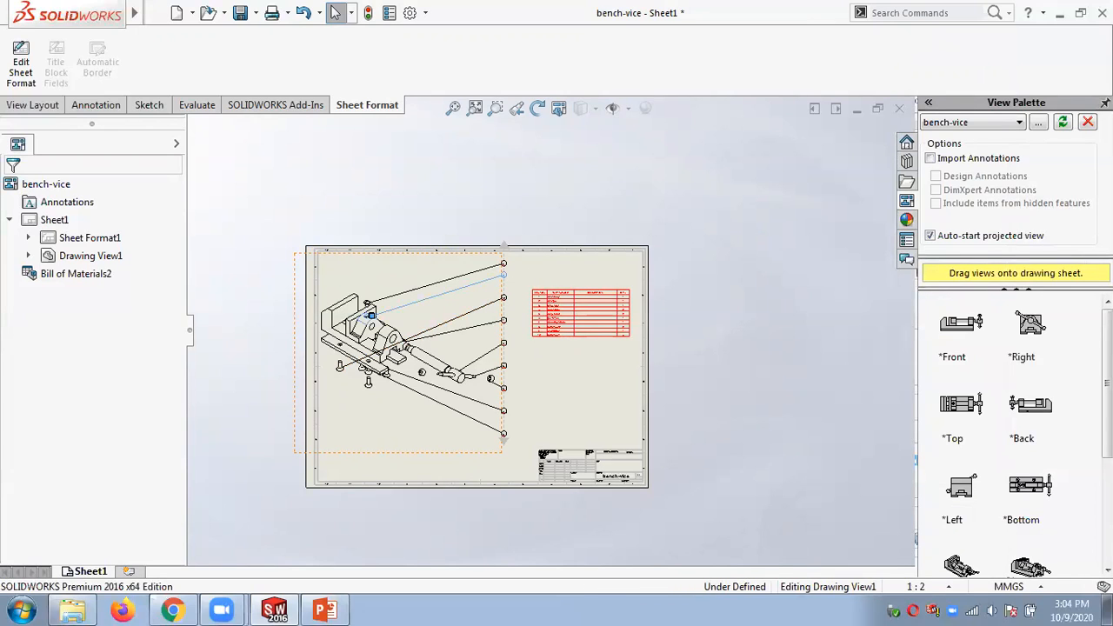
Assign the balloon for item 2 on the exploded view to Layer2 and close its properties.
click(509, 285)
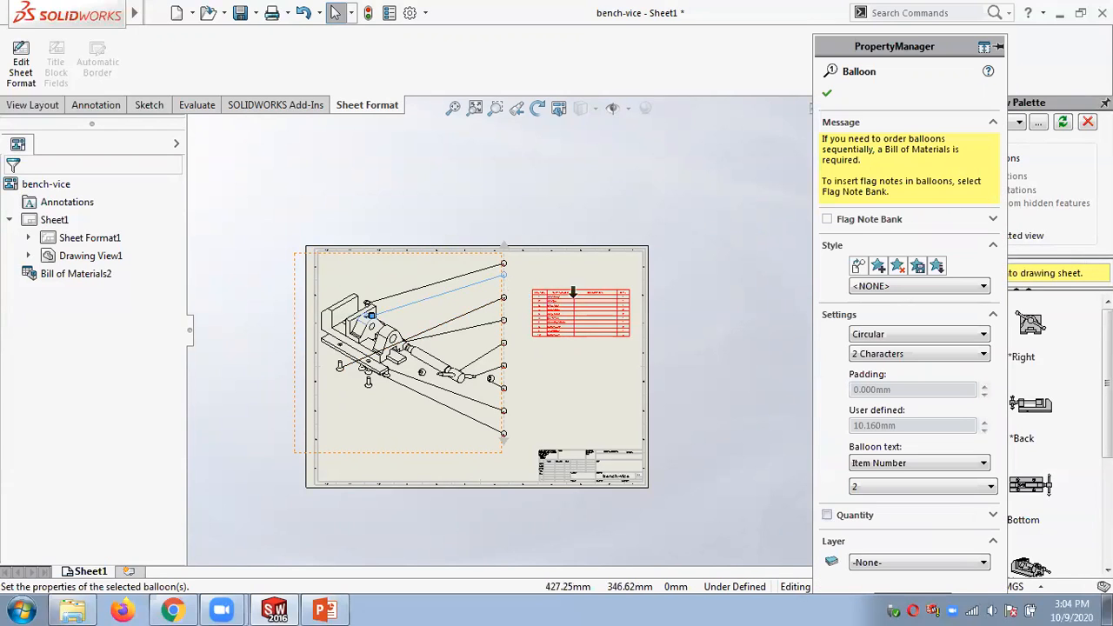
click(905, 561)
click(874, 606)
click(827, 93)
scroll(451, 314, down, 5)
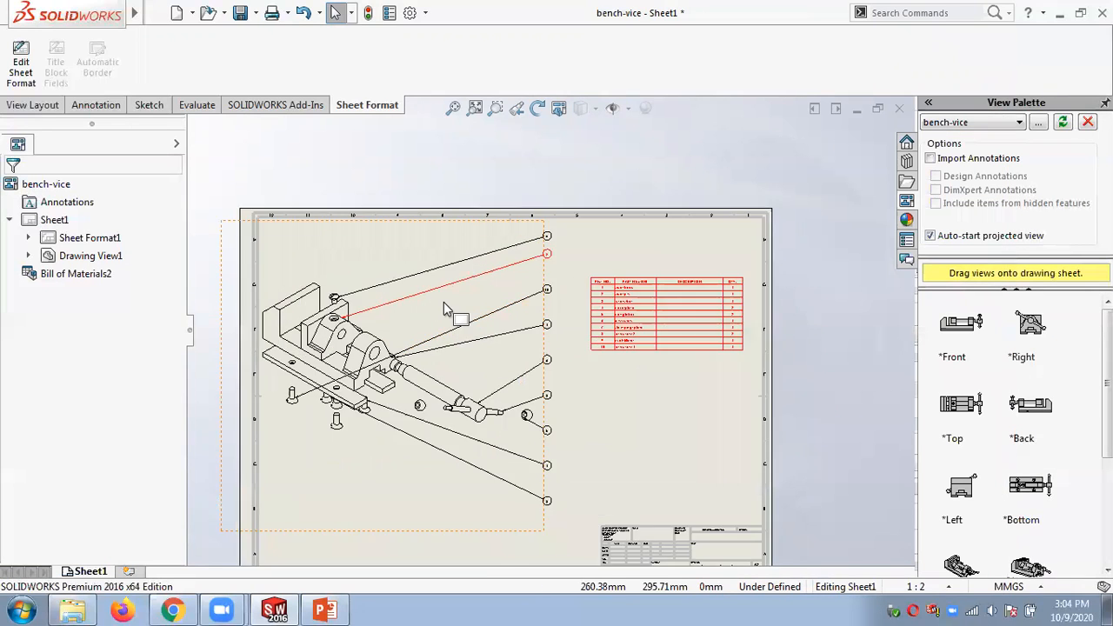
scroll(693, 197, up, 1)
key(f)
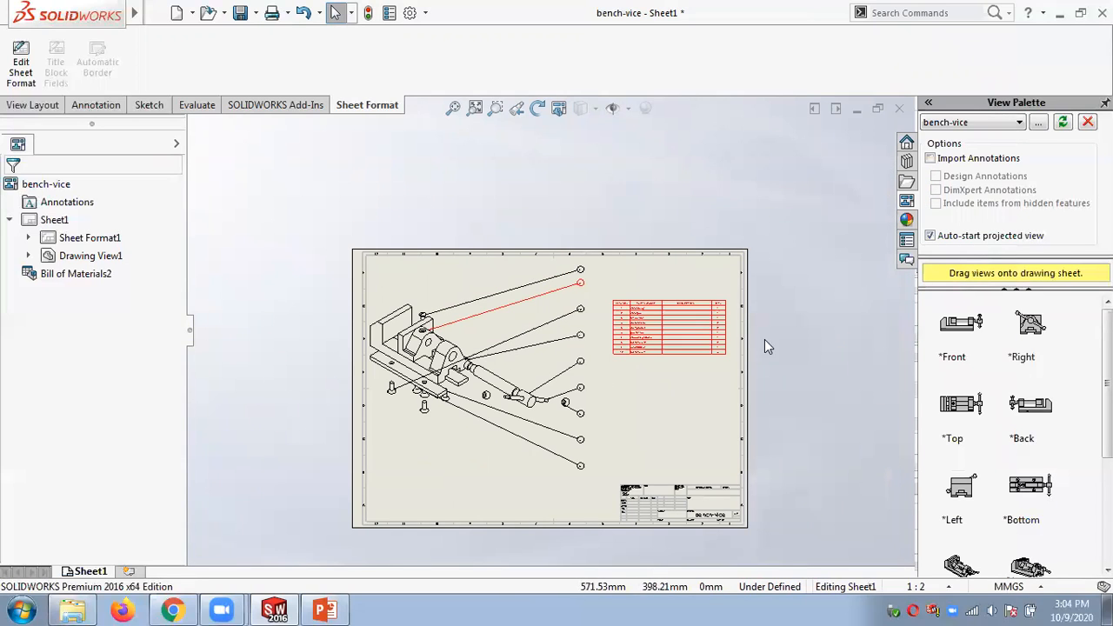
Examine the document's layer list through the sheet's layer settings, and close it without changing anything.
scroll(686, 416, down, 3)
right_click(708, 380)
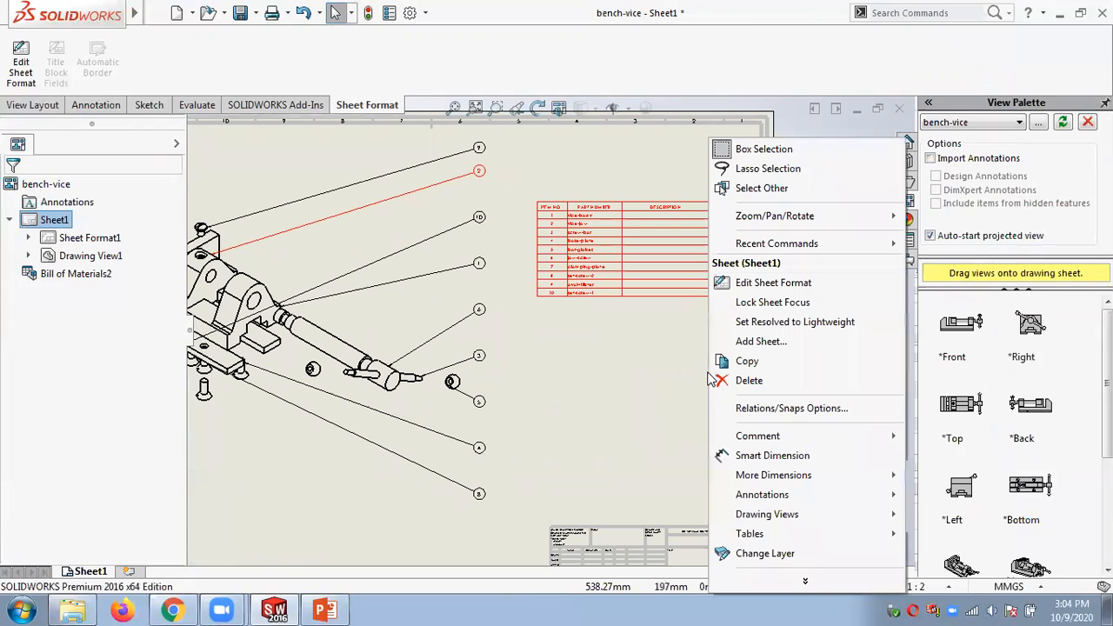
click(819, 557)
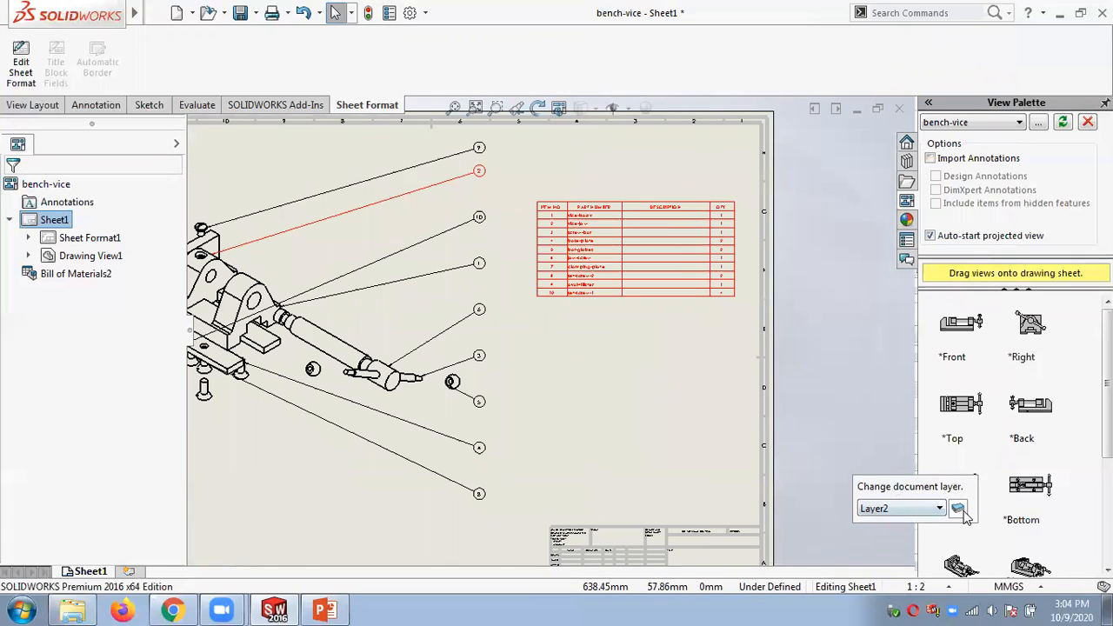
click(960, 510)
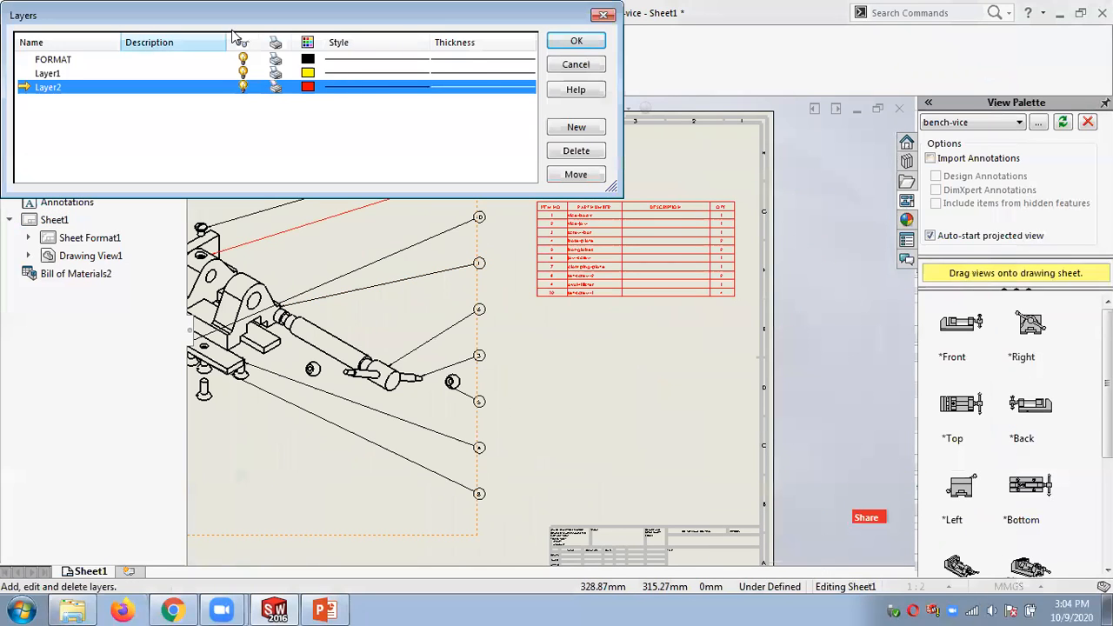
click(576, 66)
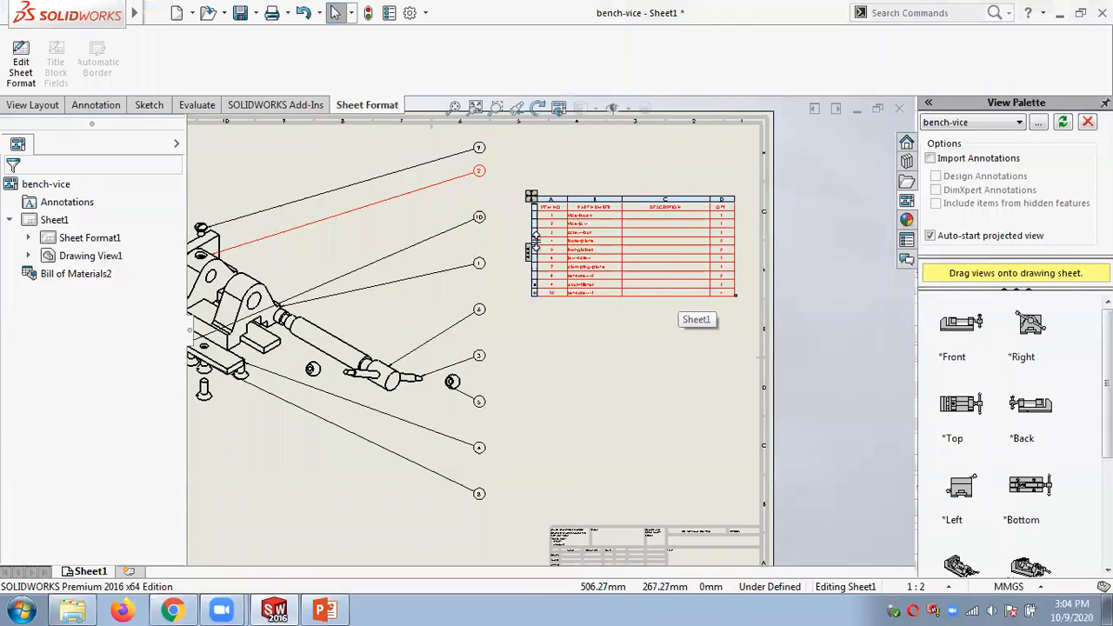
Assign the bill of materials table to the FORMAT layer and close its properties.
click(532, 196)
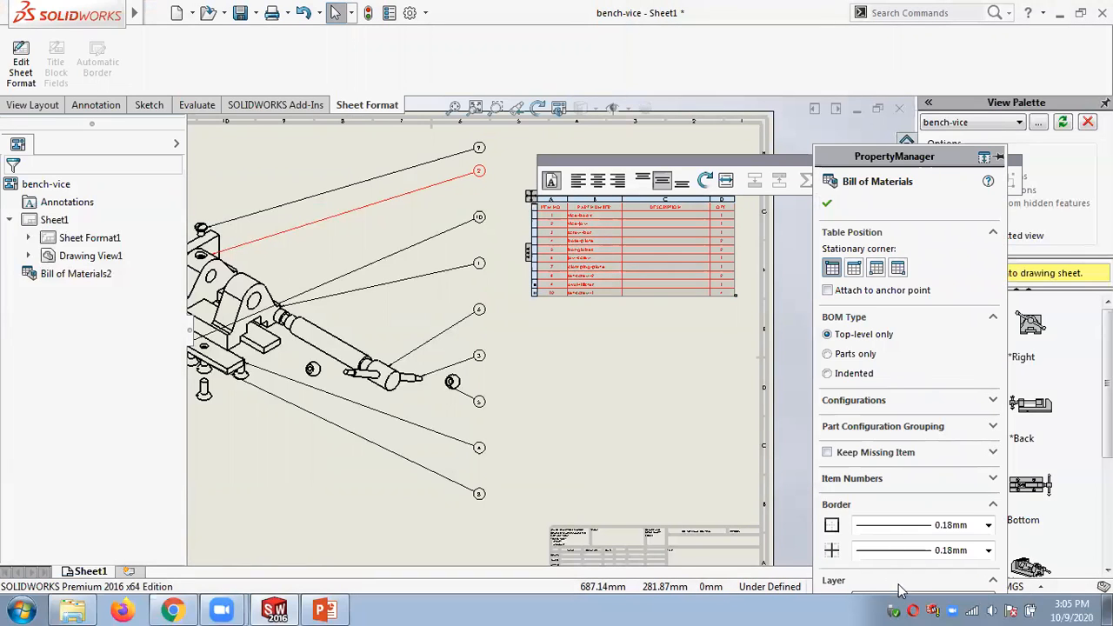
drag(841, 165, 830, 93)
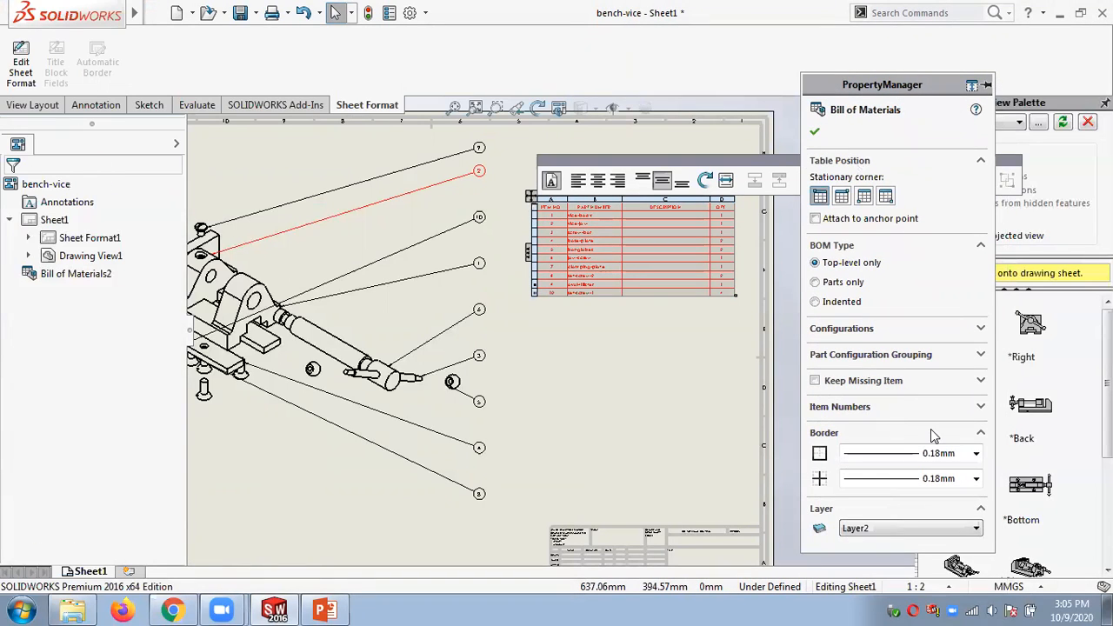
click(908, 528)
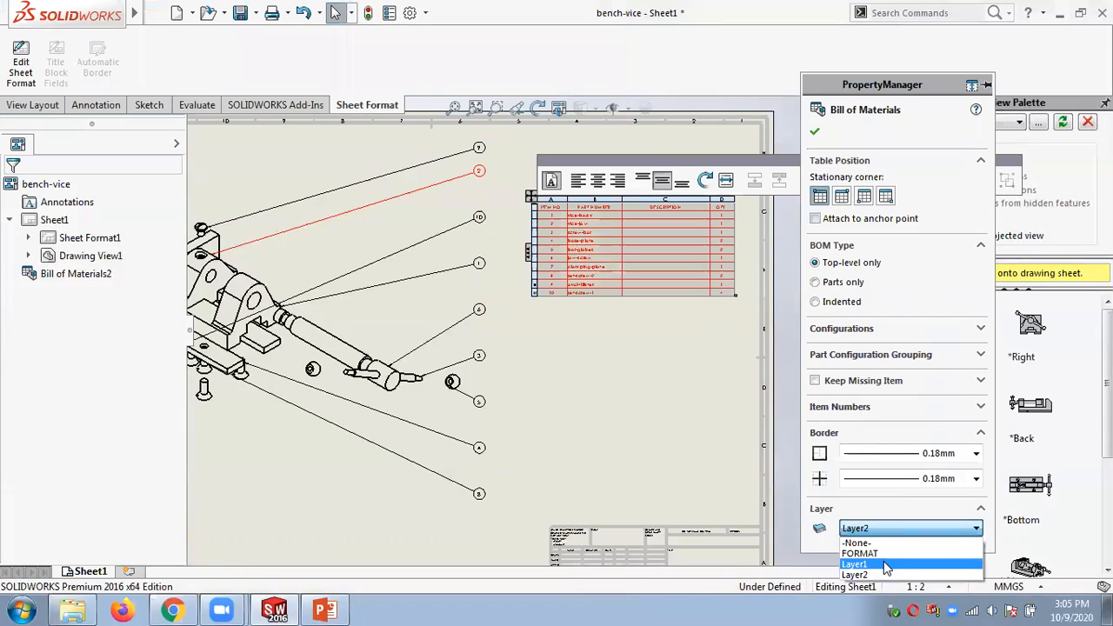
click(885, 554)
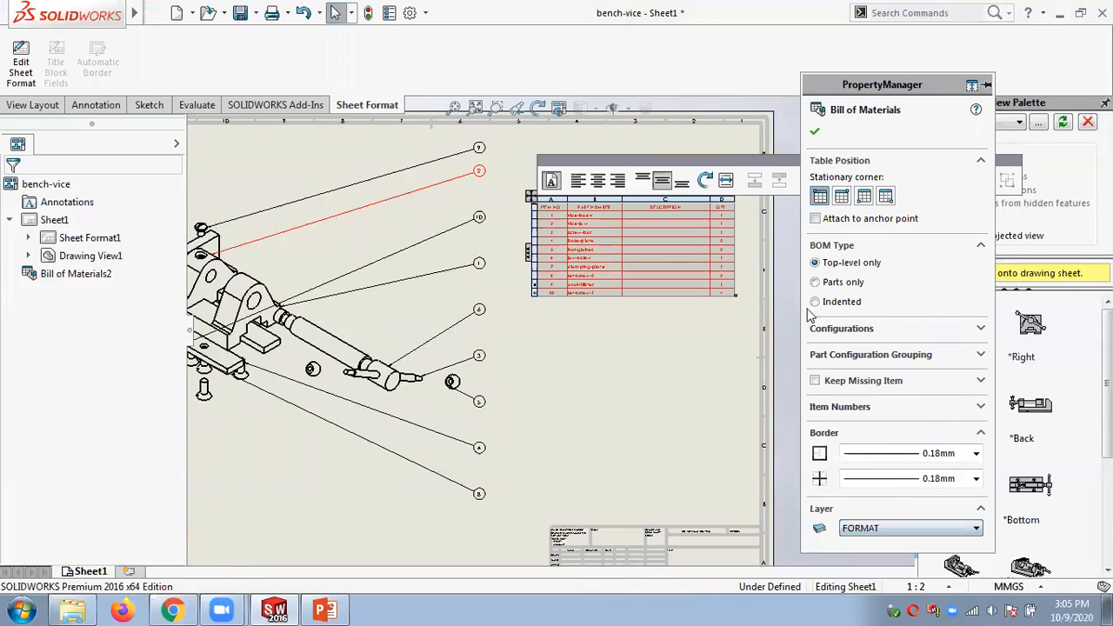
click(643, 383)
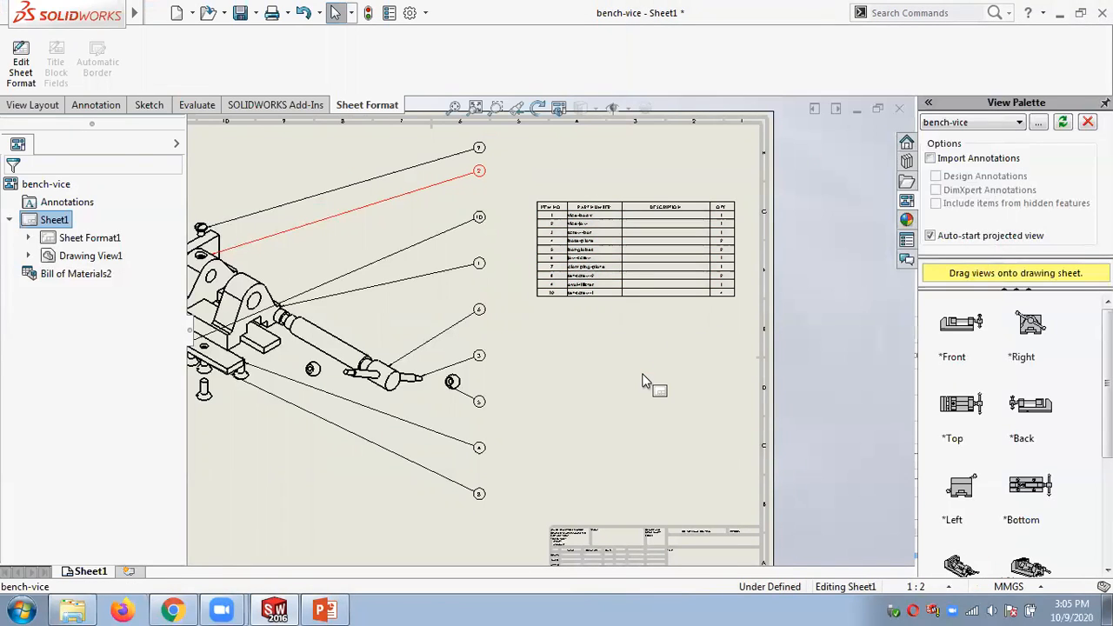
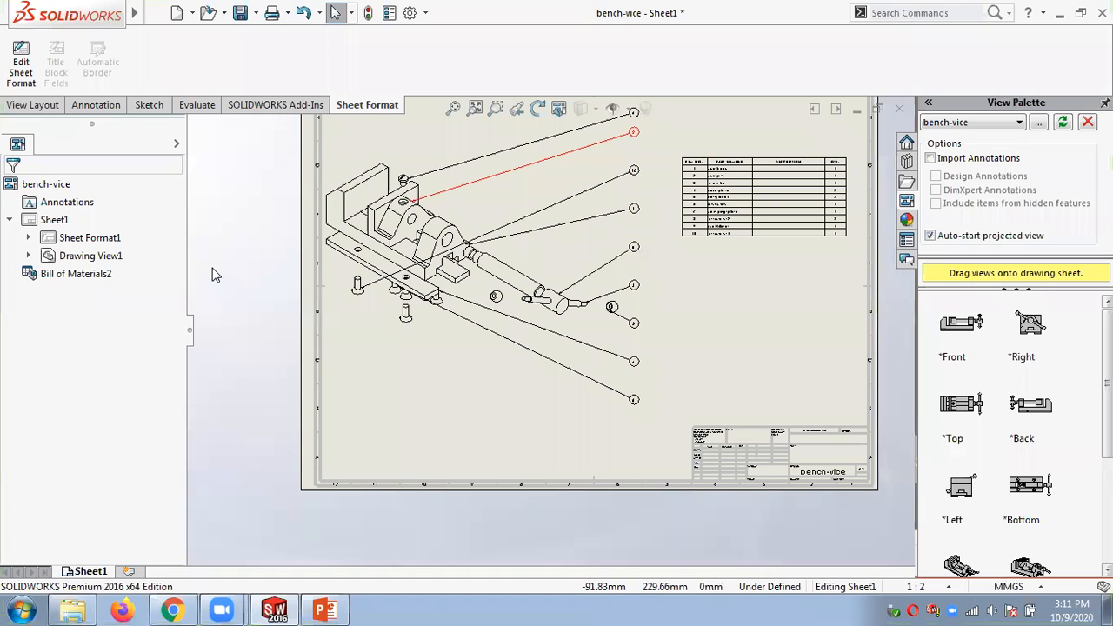
Switch to the PowerPoint presentation, check the slide on editing and creating user-defined sheet formats, and return to SOLIDWORKS.
scroll(339, 258, up, 1)
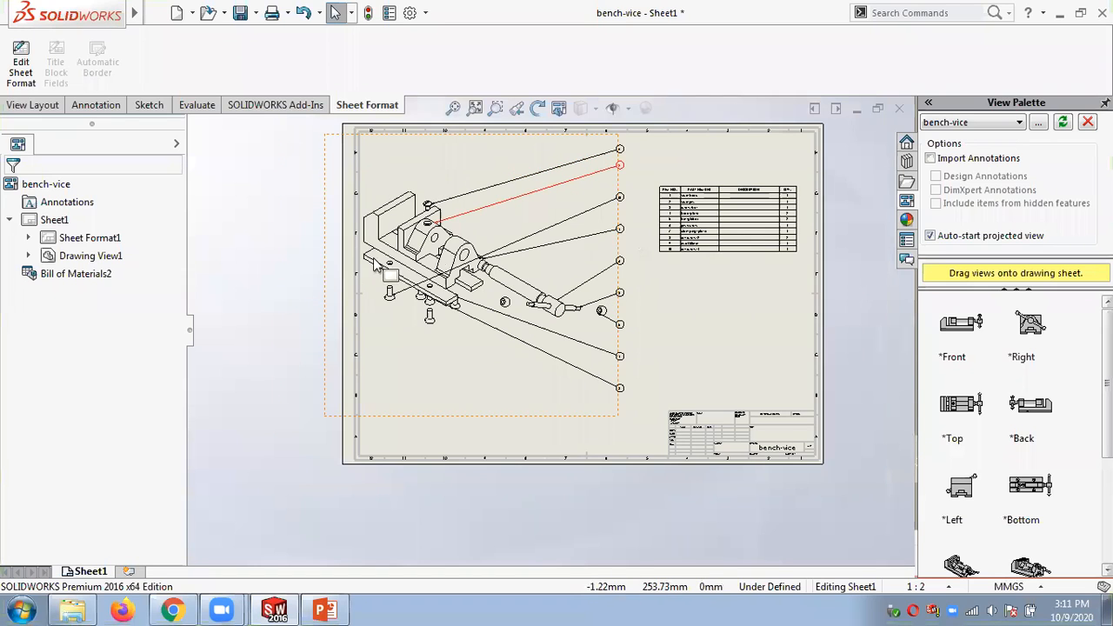
scroll(648, 240, down, 1)
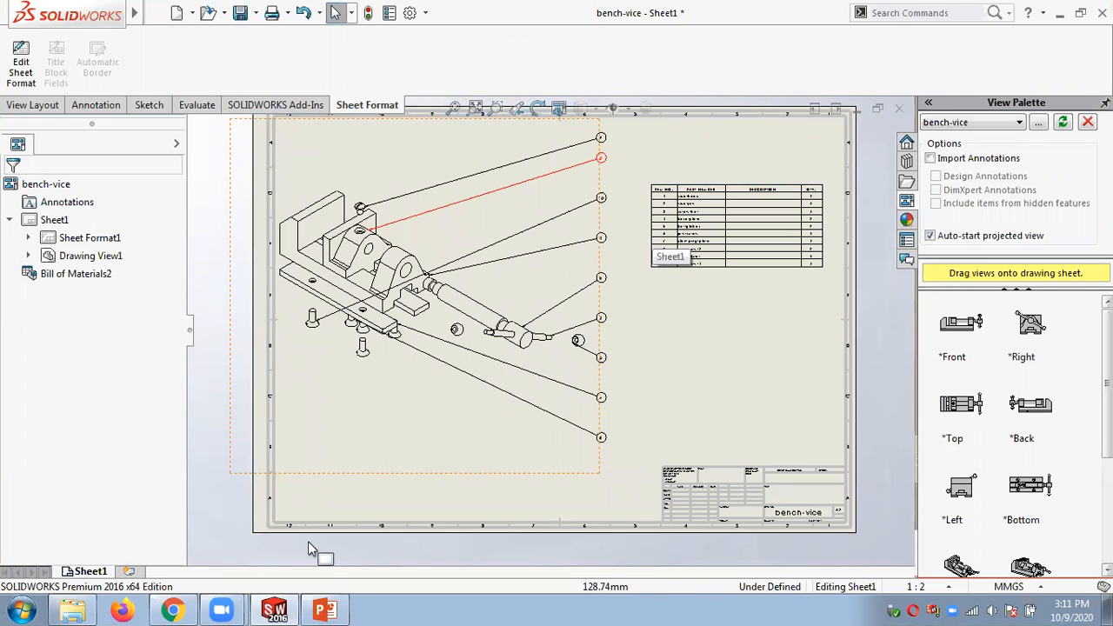
click(324, 610)
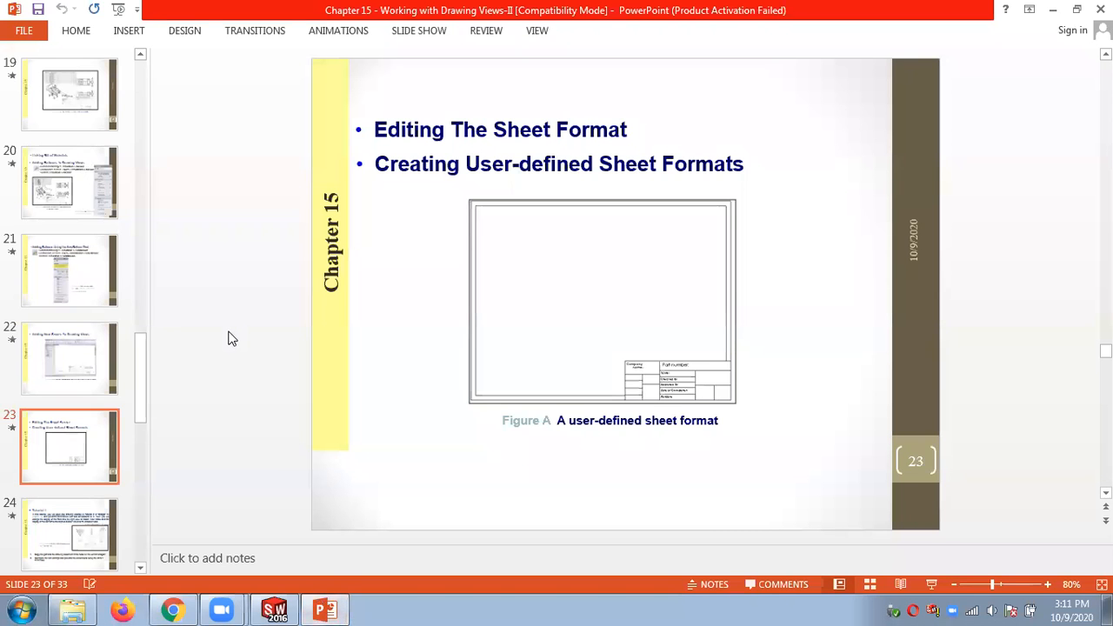
key(Down)
key(Up)
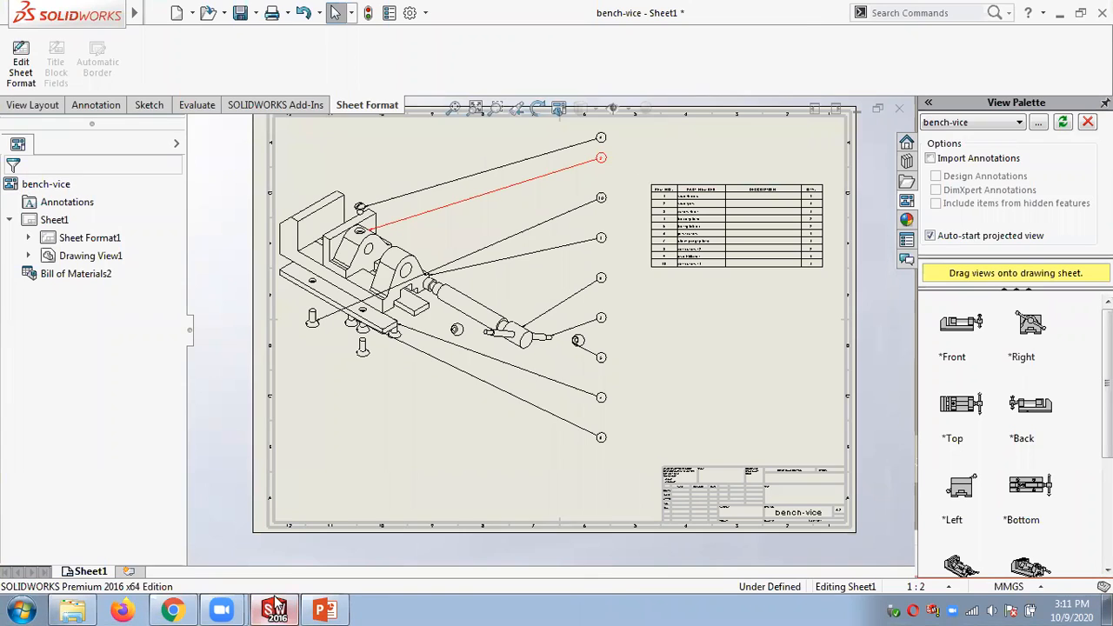
click(274, 611)
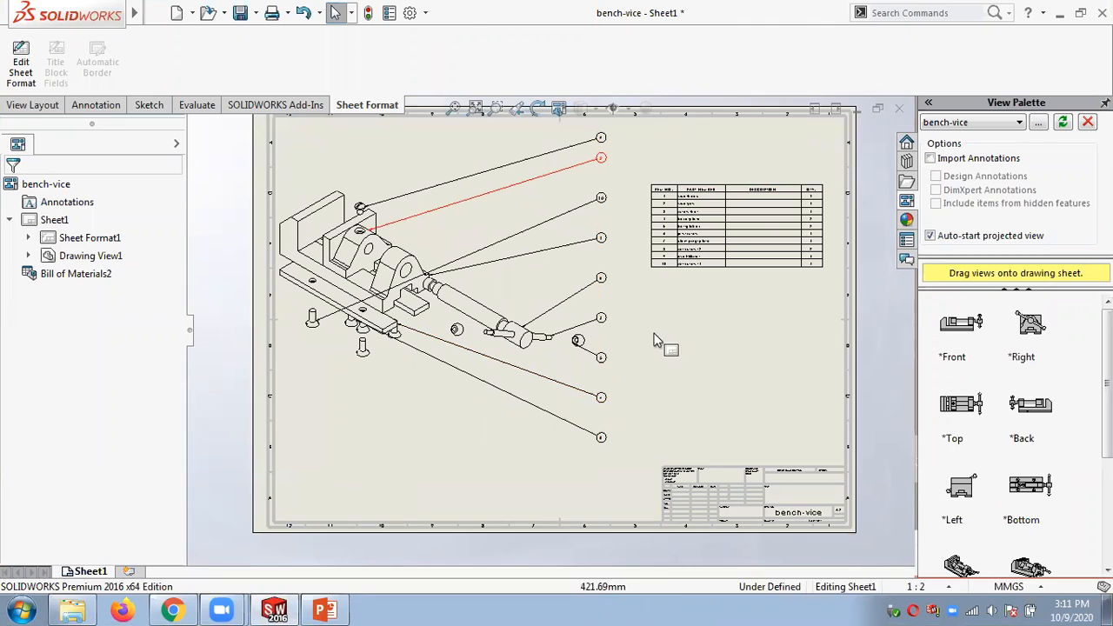
Examine the sheet's title block fields up close, and return to a view of the whole sheet.
scroll(701, 459, down, 5)
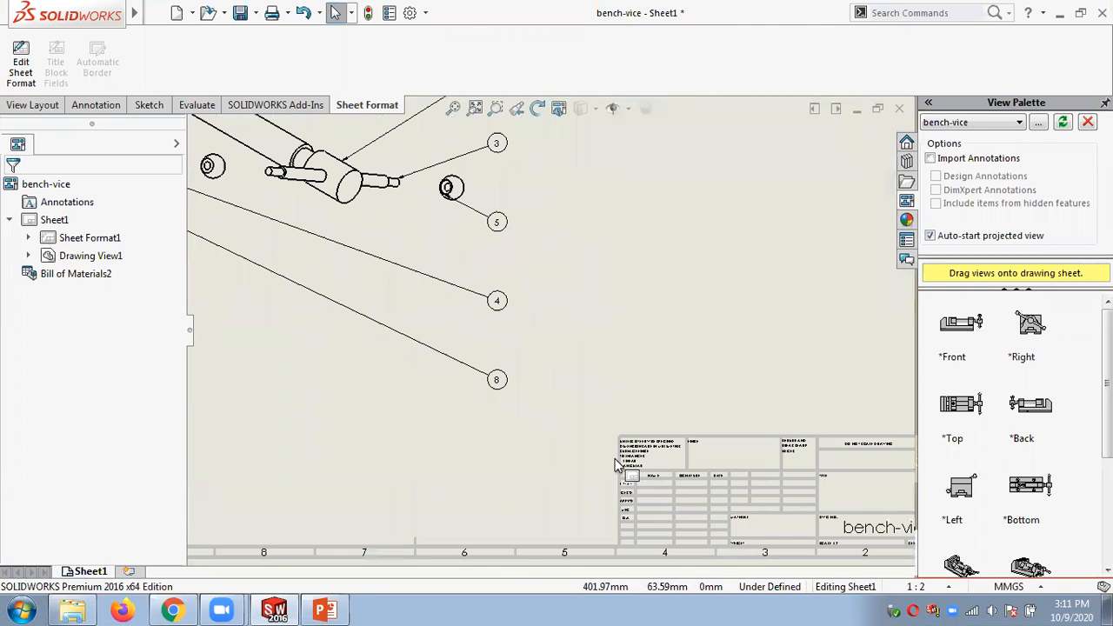
scroll(749, 440, down, 2)
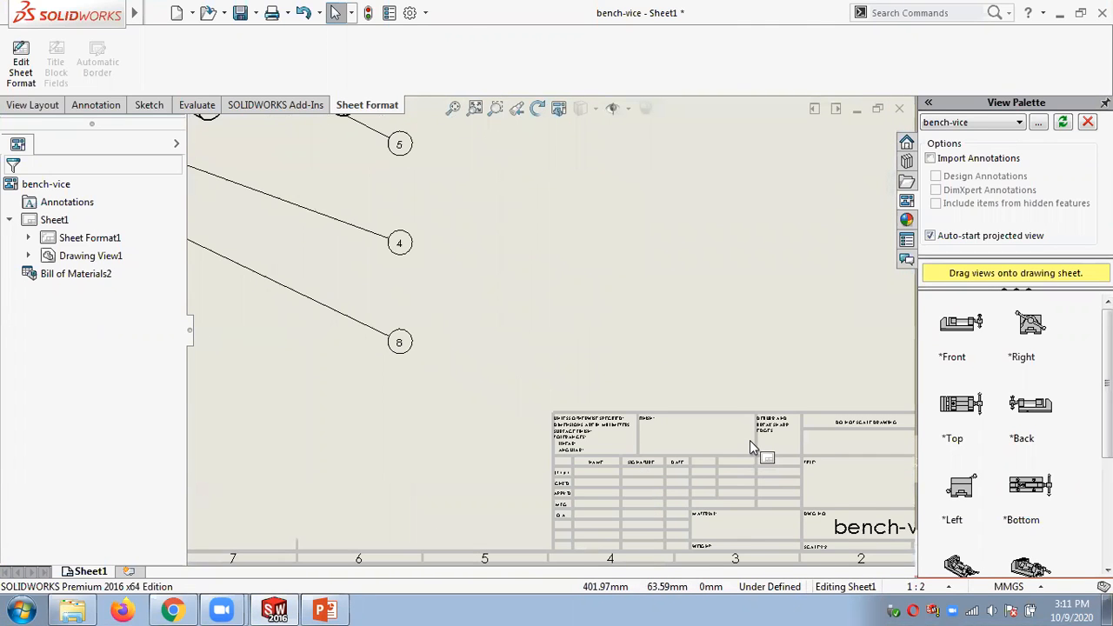
scroll(749, 440, down, 1)
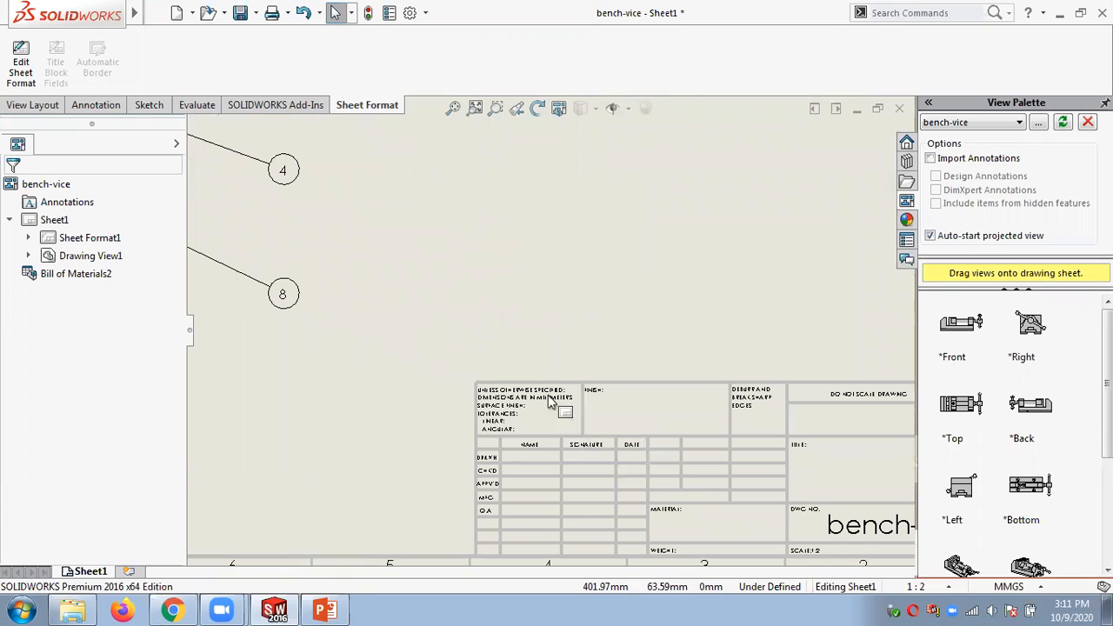
scroll(574, 416, up, 5)
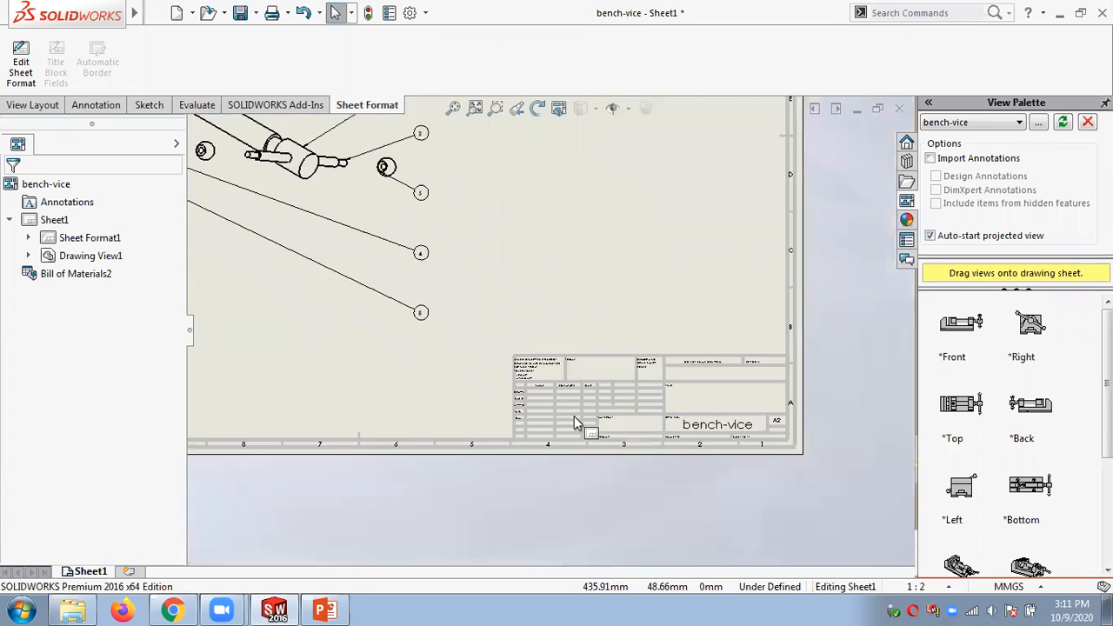
scroll(574, 411, up, 1)
scroll(435, 377, down, 2)
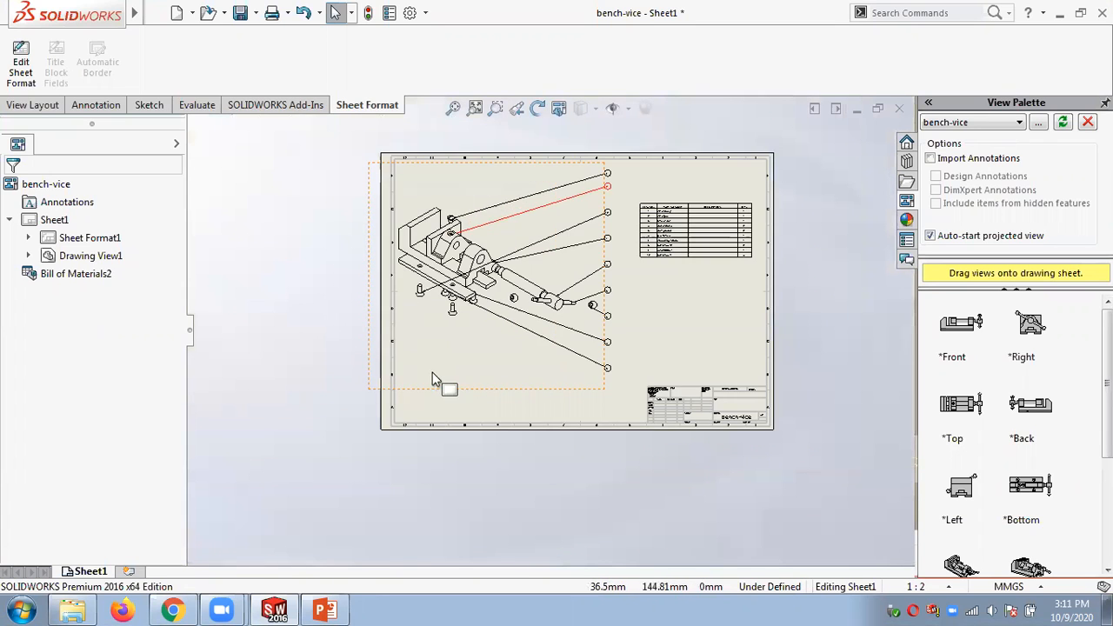
scroll(578, 314, down, 2)
scroll(583, 343, up, 1)
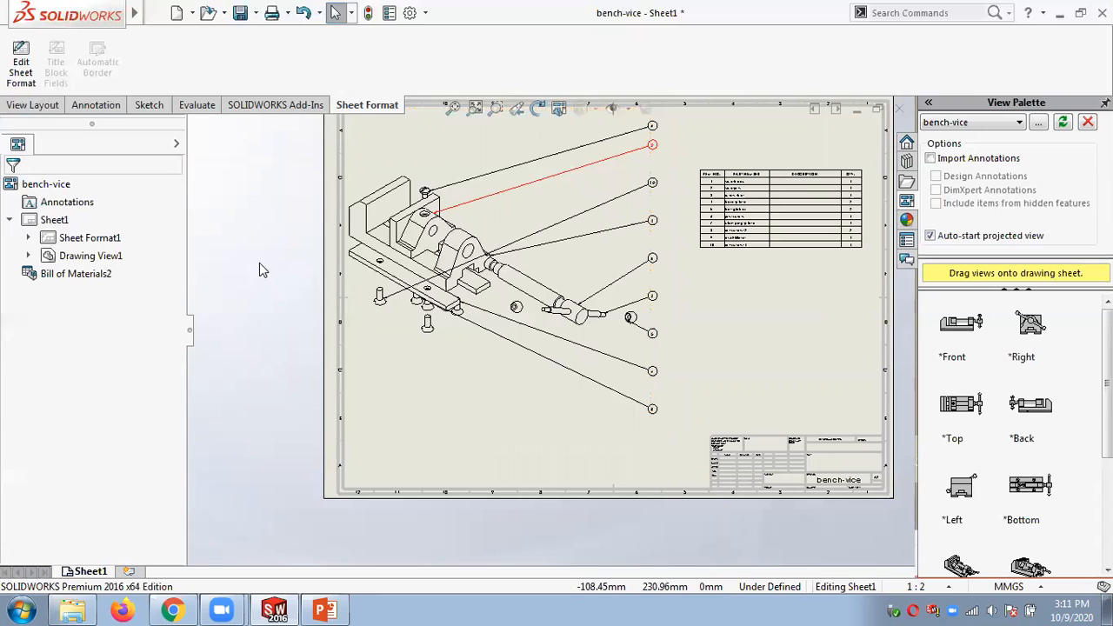
key(f)
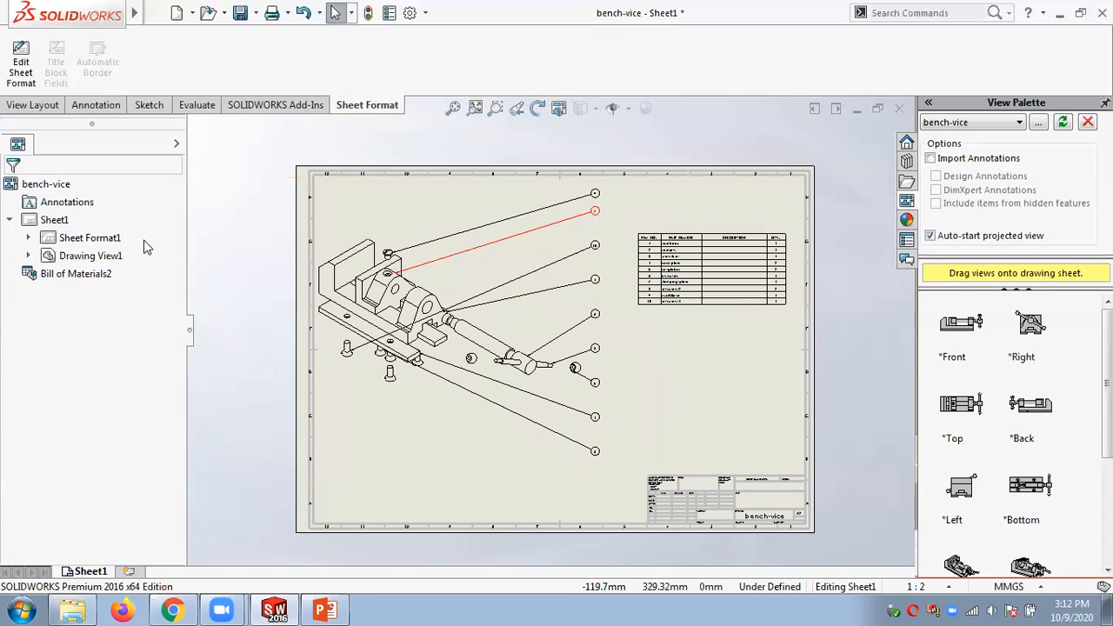
Start editing the sheet format of Sheet1 and inspect the properties of the title block line below the DRAWN row.
right_click(58, 225)
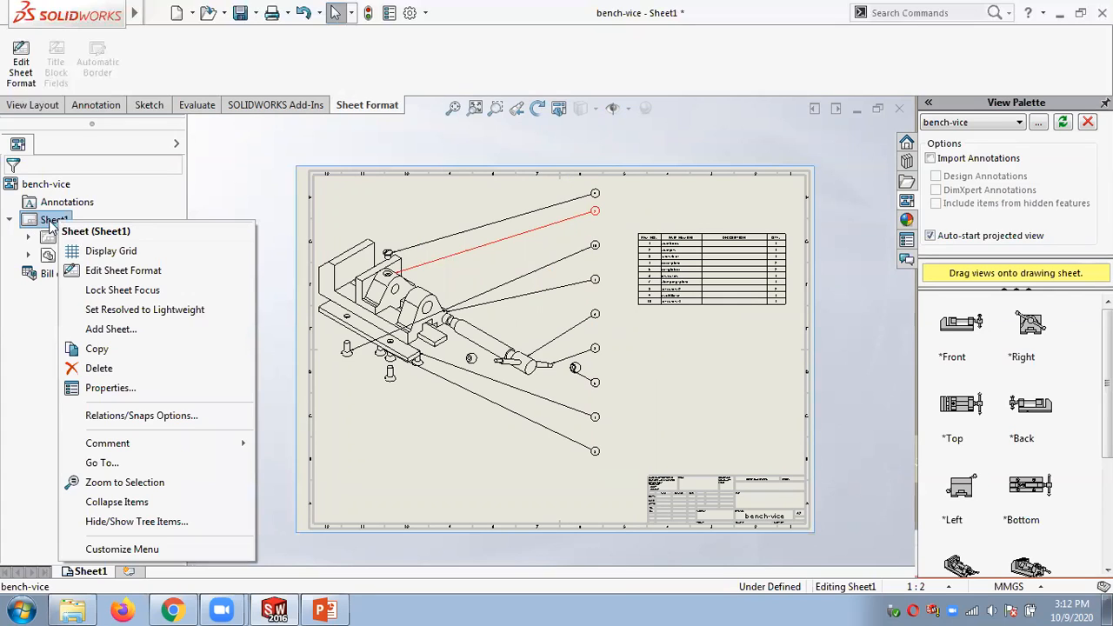
click(116, 275)
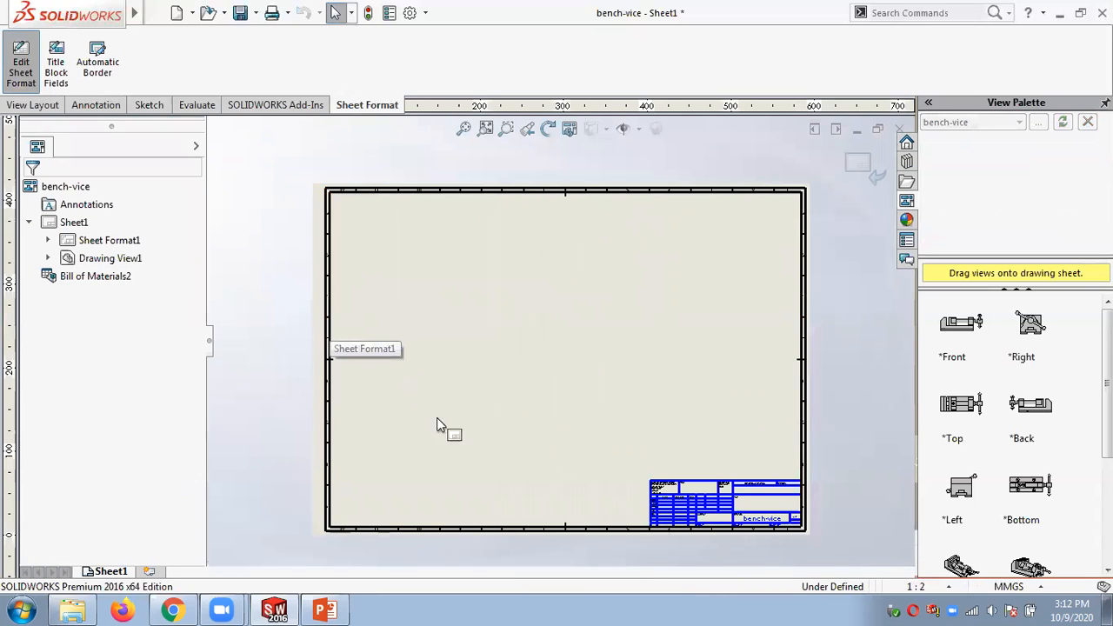
scroll(476, 457, down, 2)
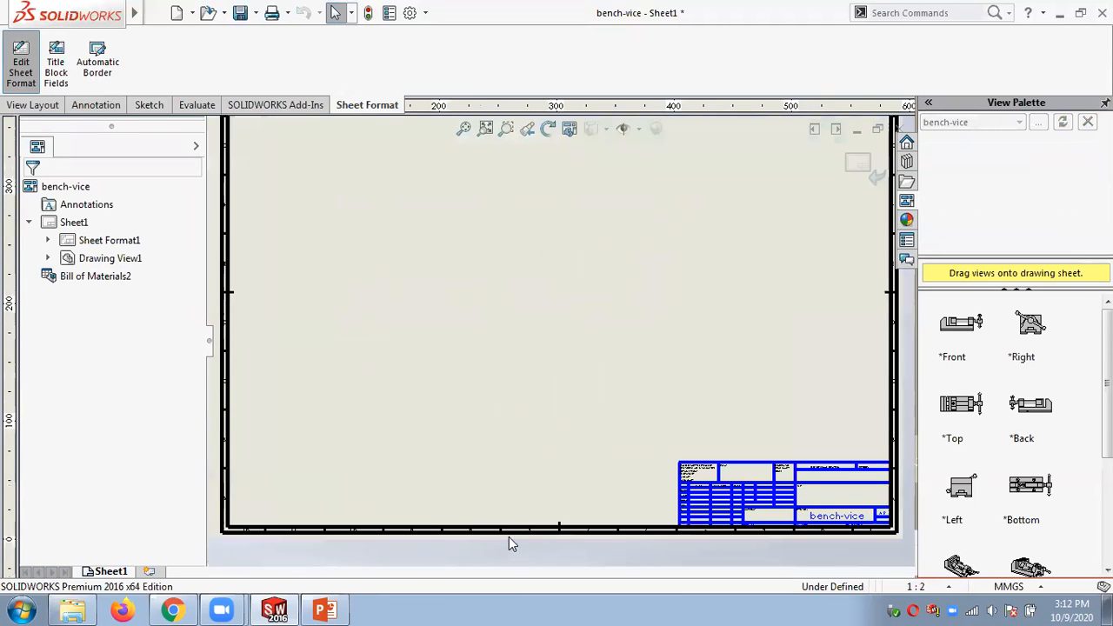
scroll(508, 536, up, 2)
scroll(509, 536, down, 2)
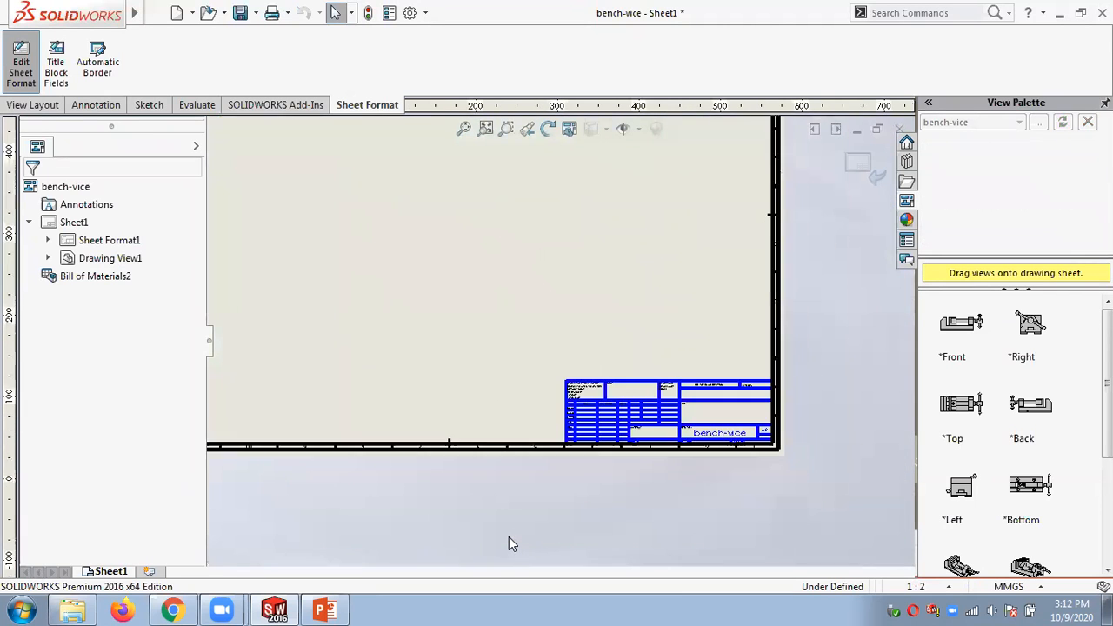
scroll(671, 441, down, 5)
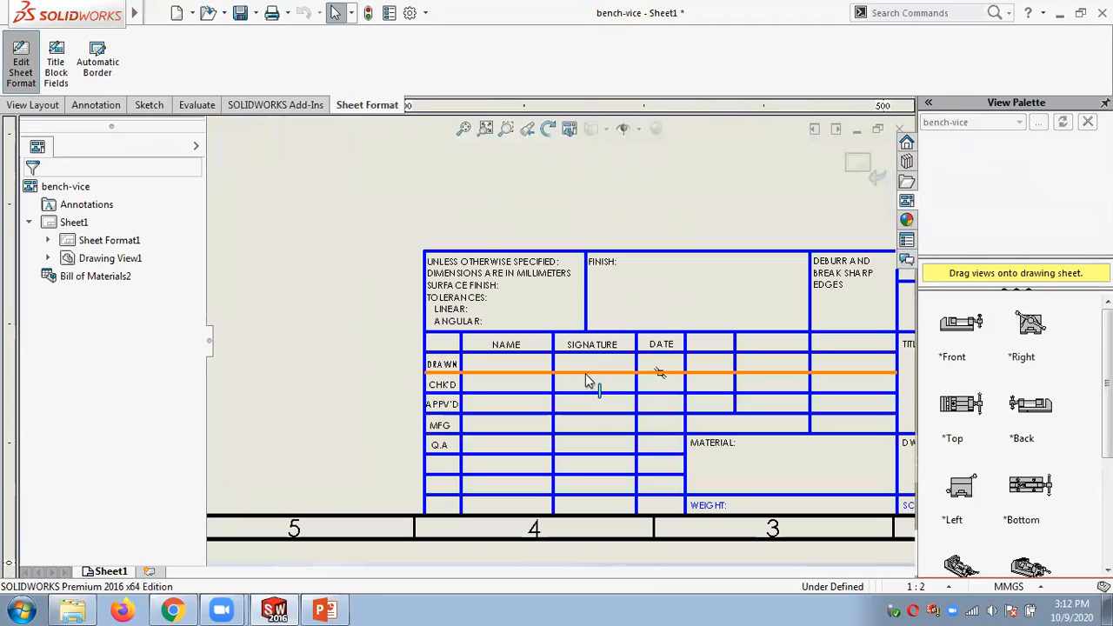
click(585, 375)
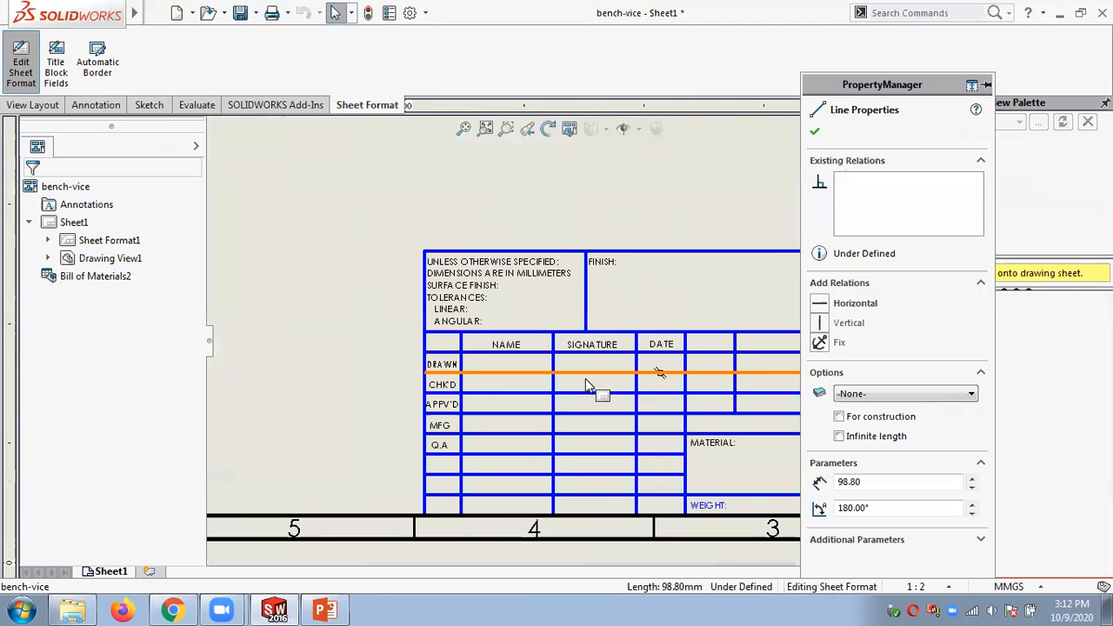
key(Escape)
Sketch a vertical line up from the sheet's lower border and a horizontal line from its upper end to the title block's left edge.
scroll(495, 350, up, 2)
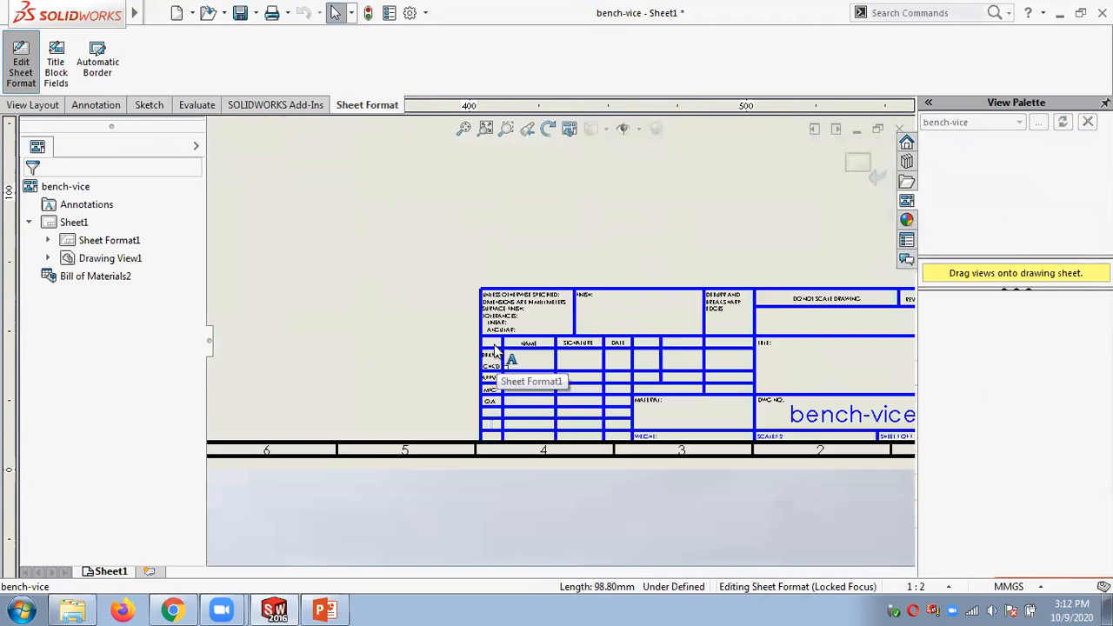
scroll(494, 347, up, 2)
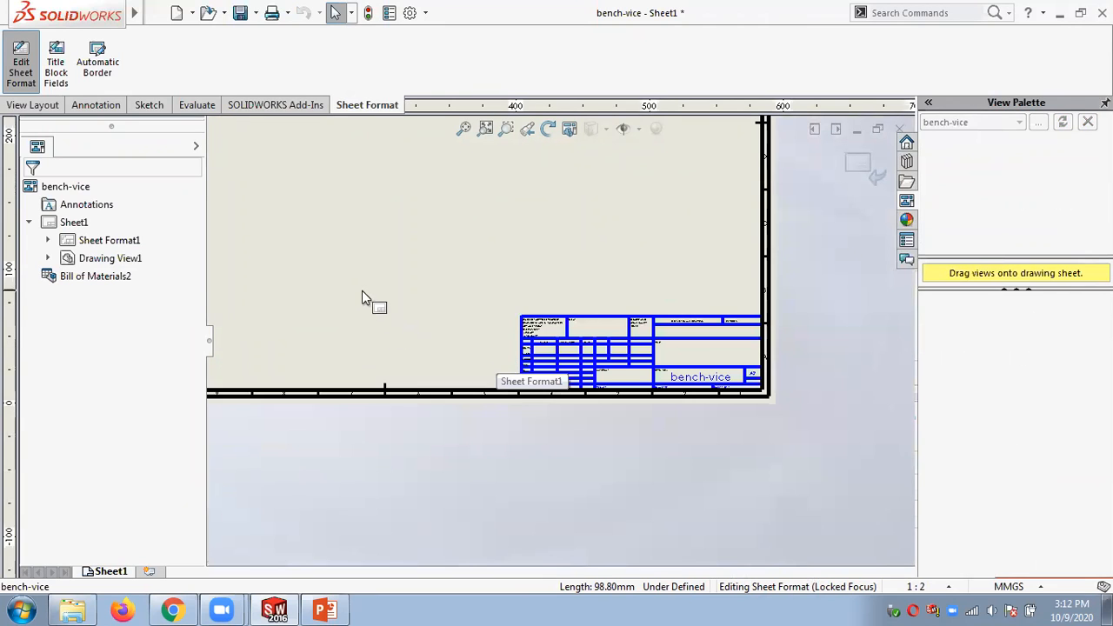
scroll(363, 291, up, 2)
scroll(355, 286, down, 2)
scroll(356, 286, up, 3)
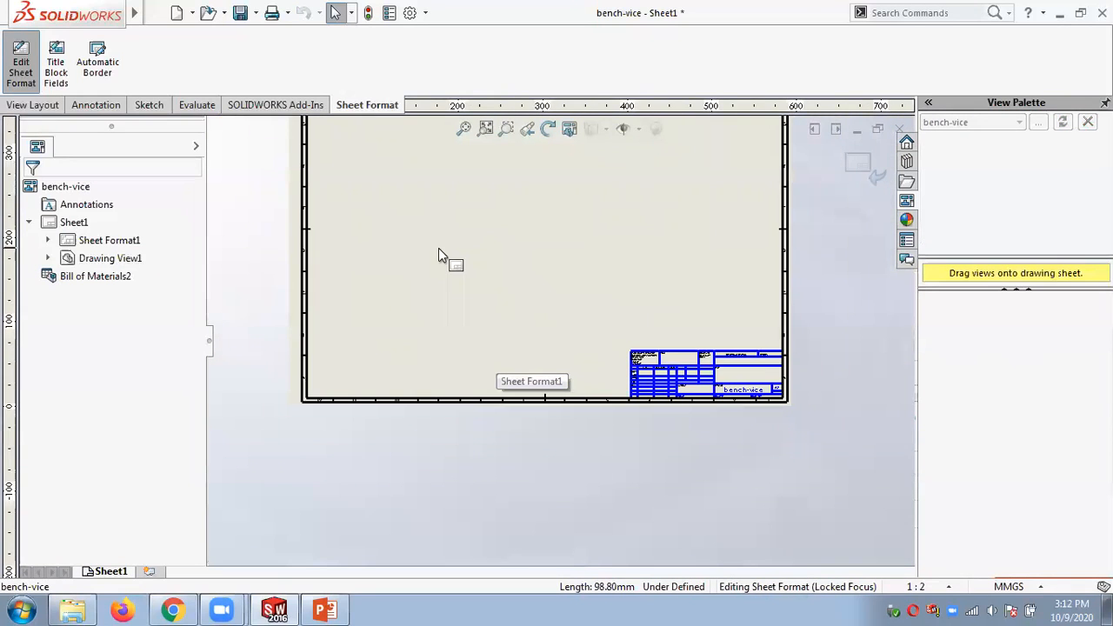
scroll(438, 248, down, 2)
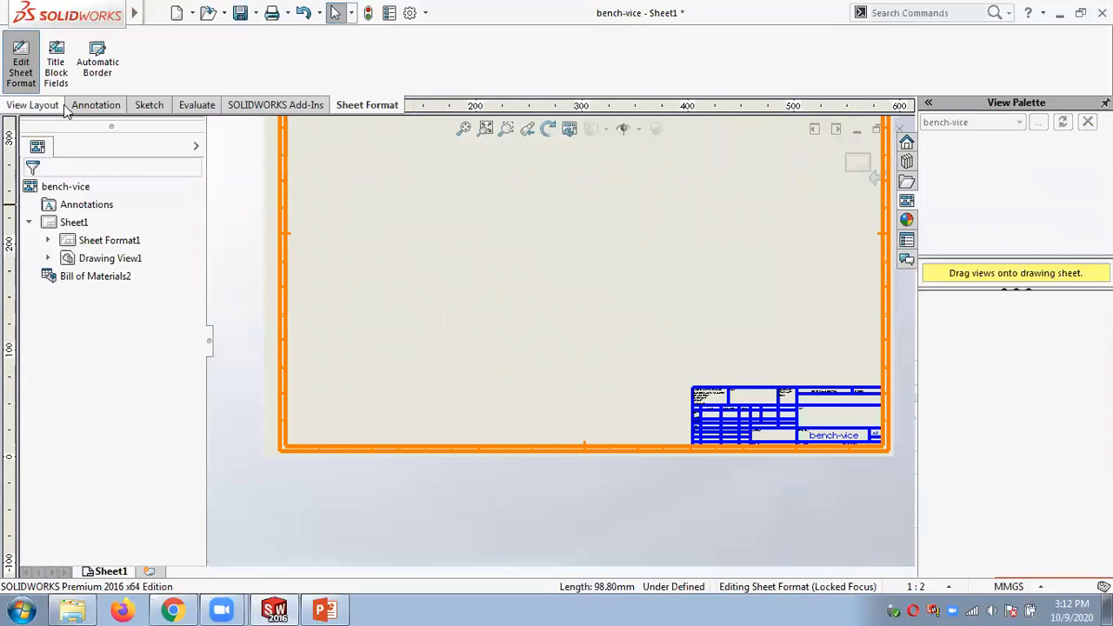
click(149, 105)
click(72, 48)
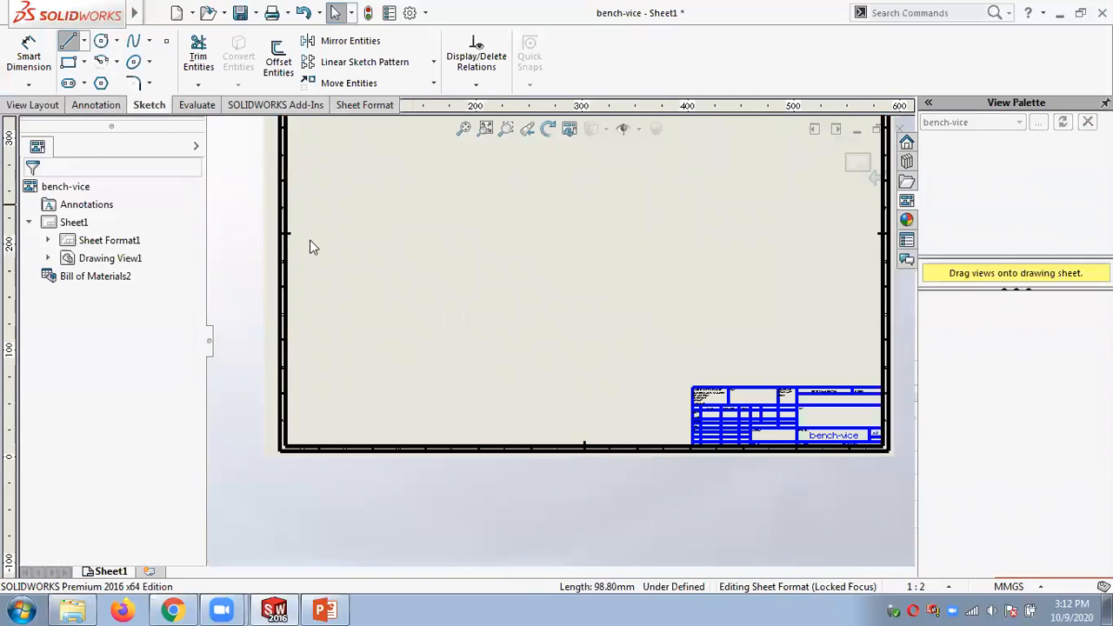
click(440, 393)
click(693, 393)
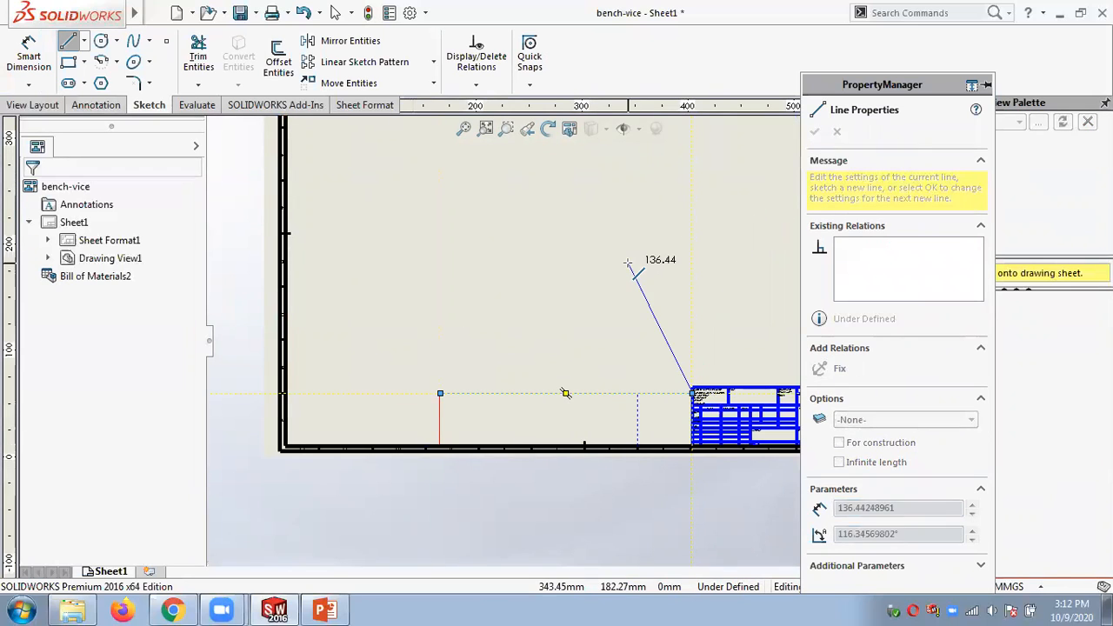
key(Escape)
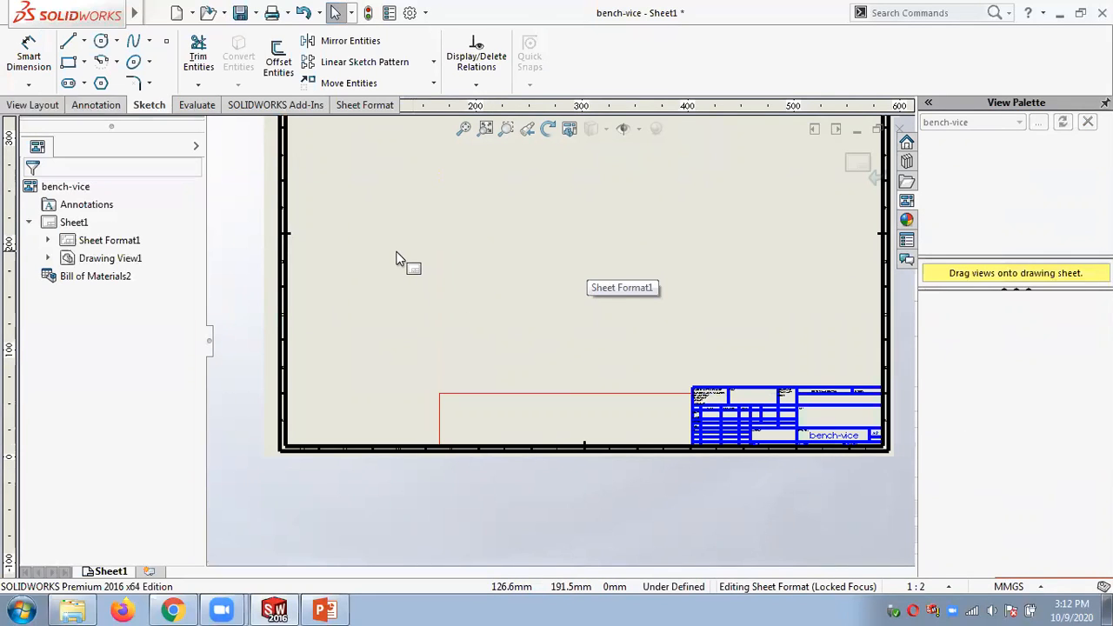
Insert the 12-LED mist maker picture from the Pictures library and shrink it to fit beside the title block.
right_click(73, 222)
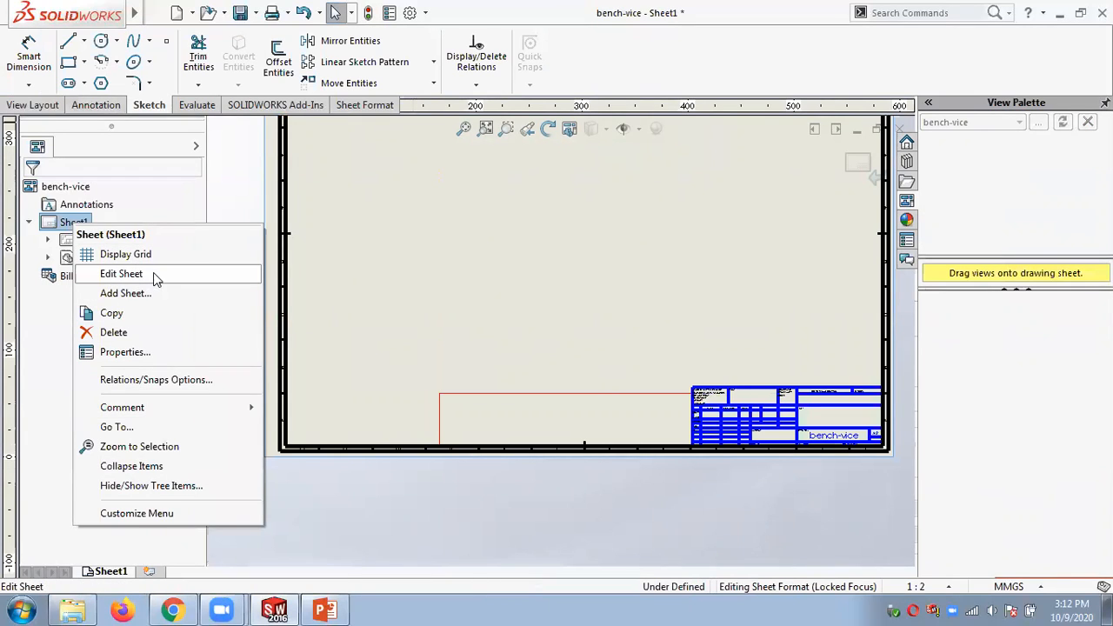
click(655, 58)
mouse_move(116, 24)
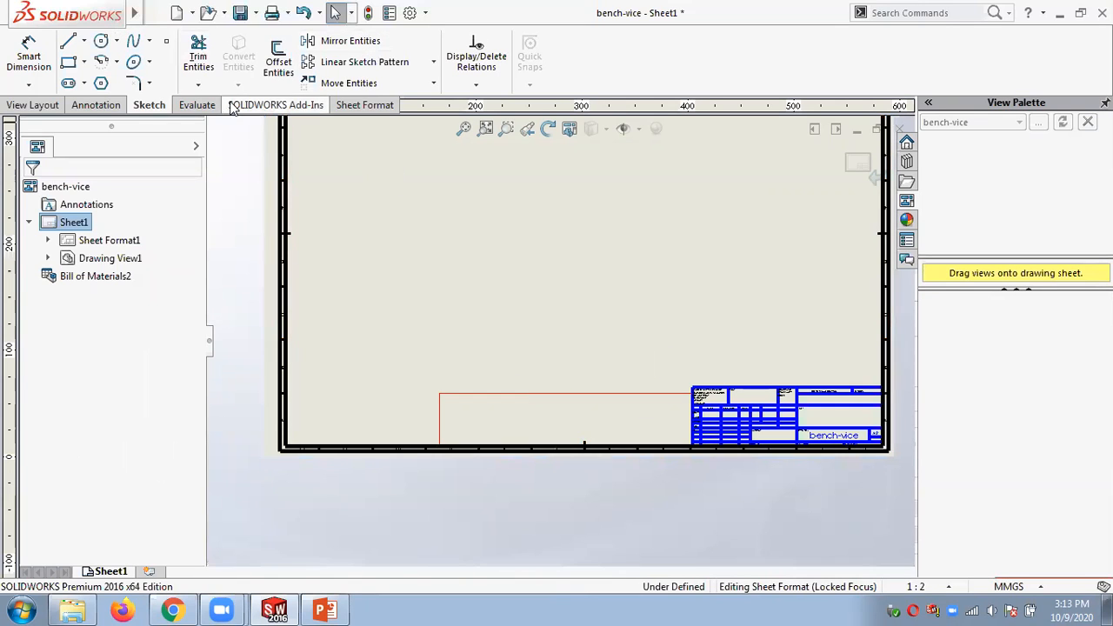
click(251, 13)
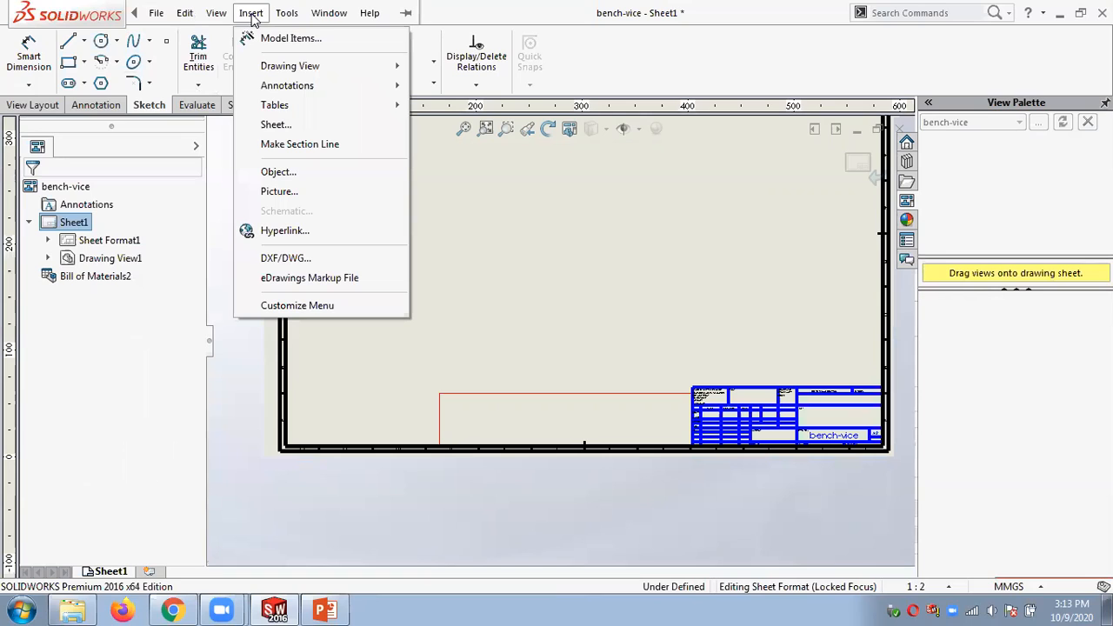
click(274, 195)
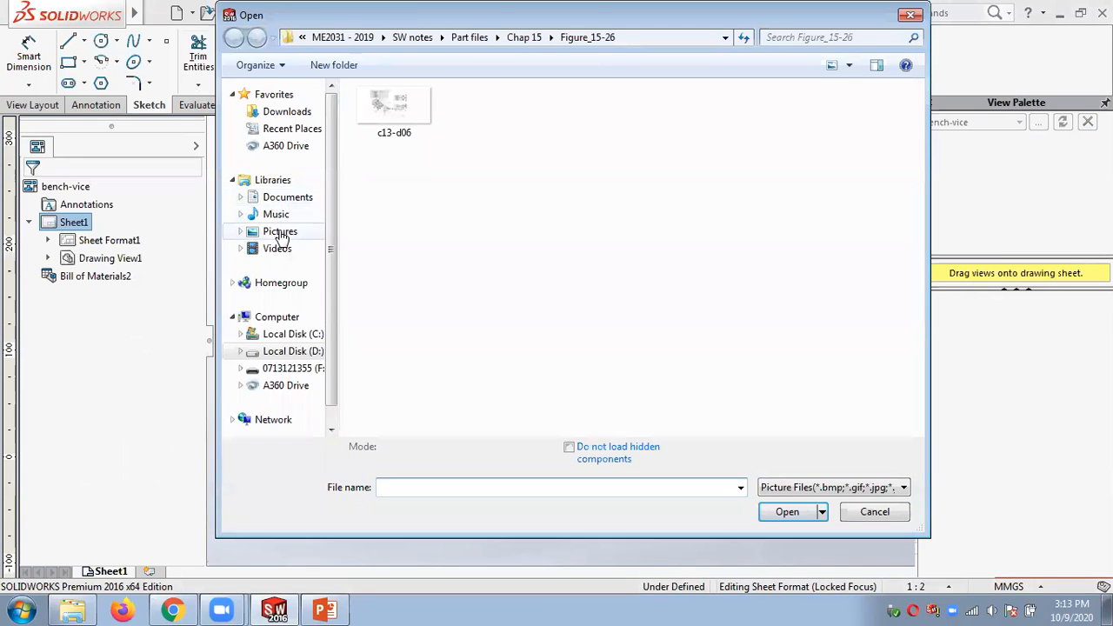
click(276, 231)
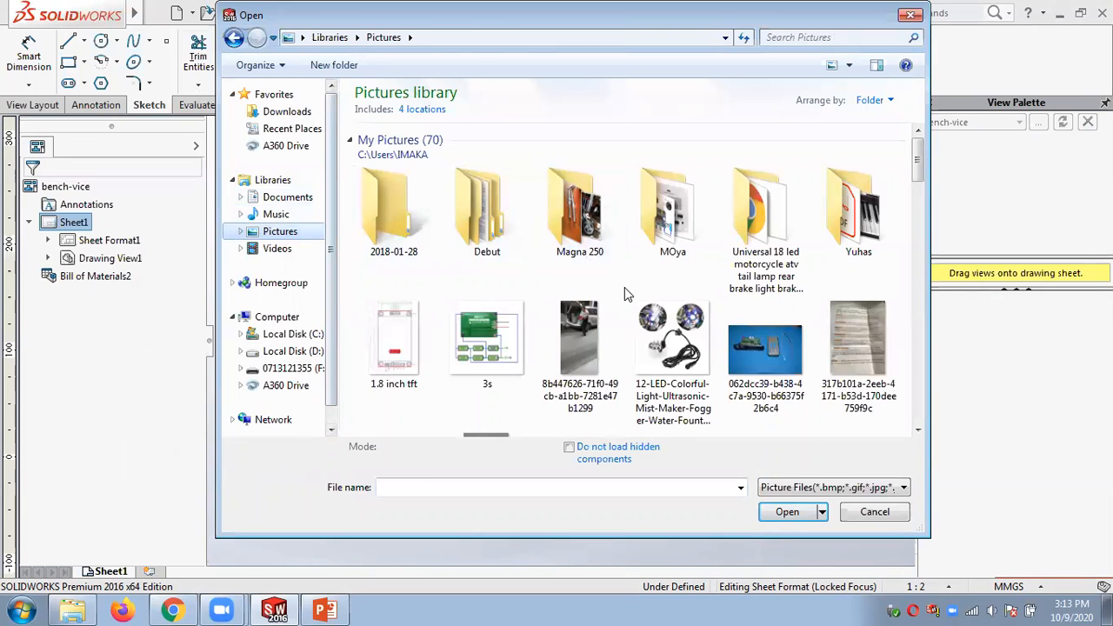
click(661, 332)
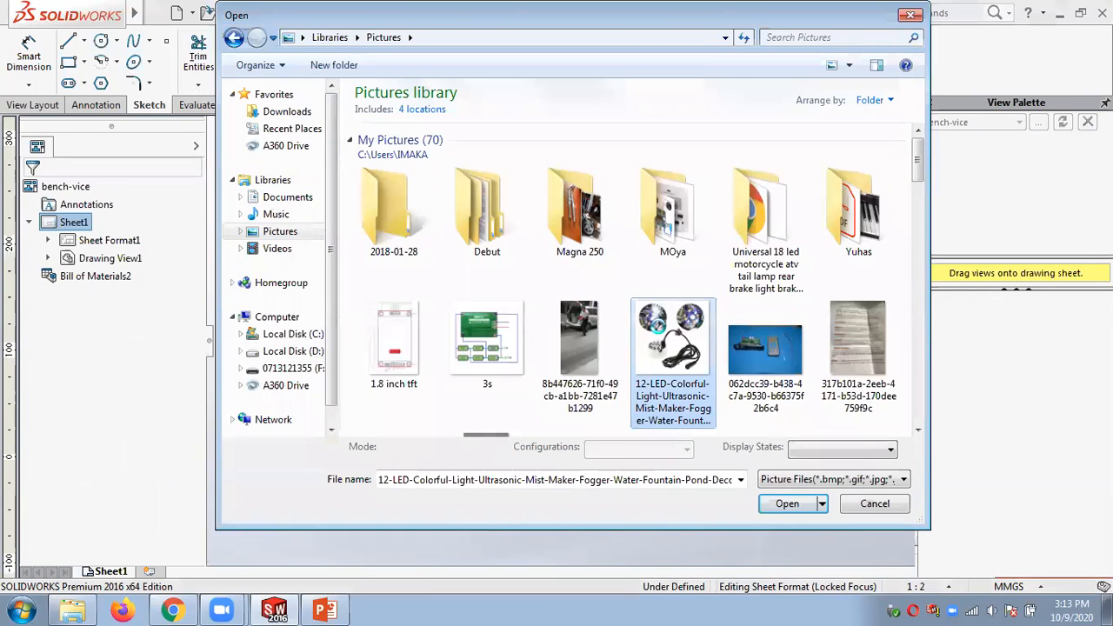
double_click(659, 326)
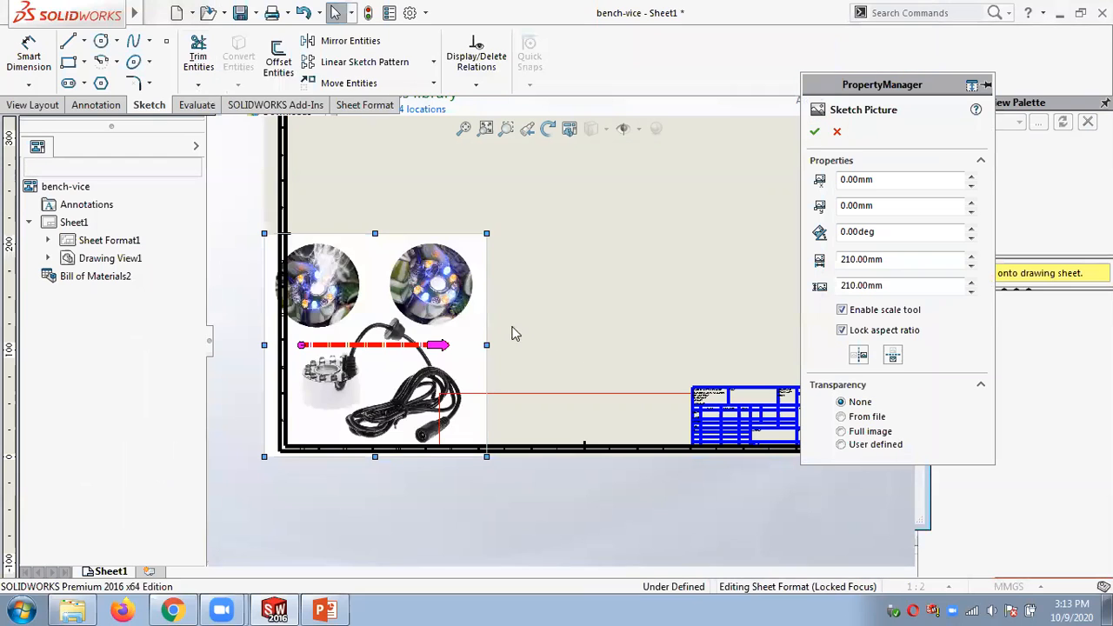
mouse_move(486, 235)
mouse_down()
mouse_move(320, 385)
mouse_move(651, 391)
mouse_move(646, 406)
mouse_up()
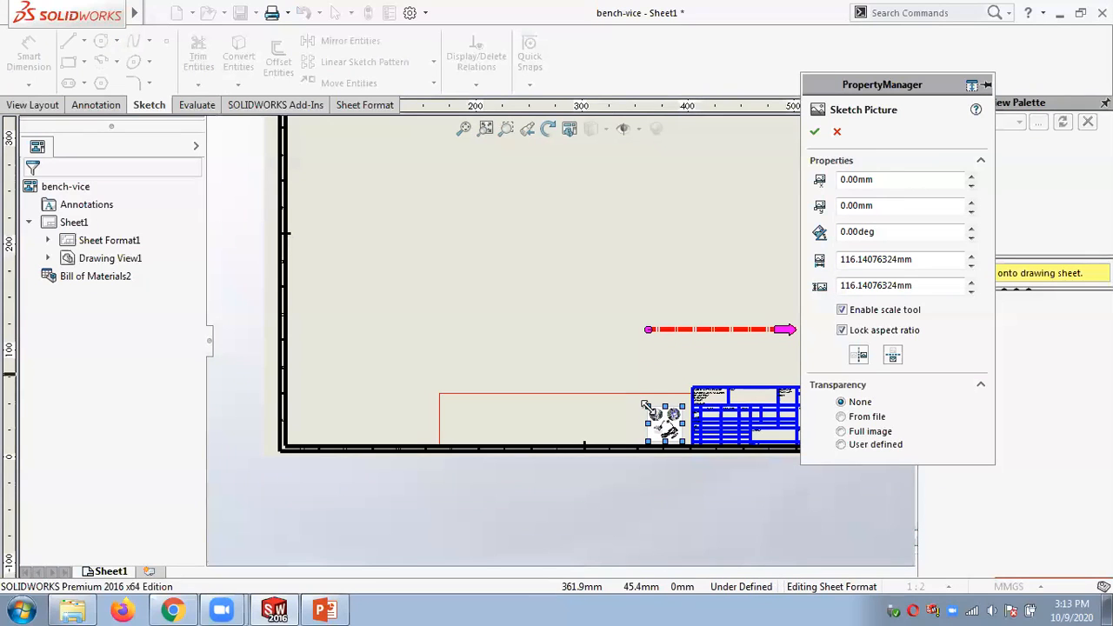
click(814, 132)
mouse_move(135, 12)
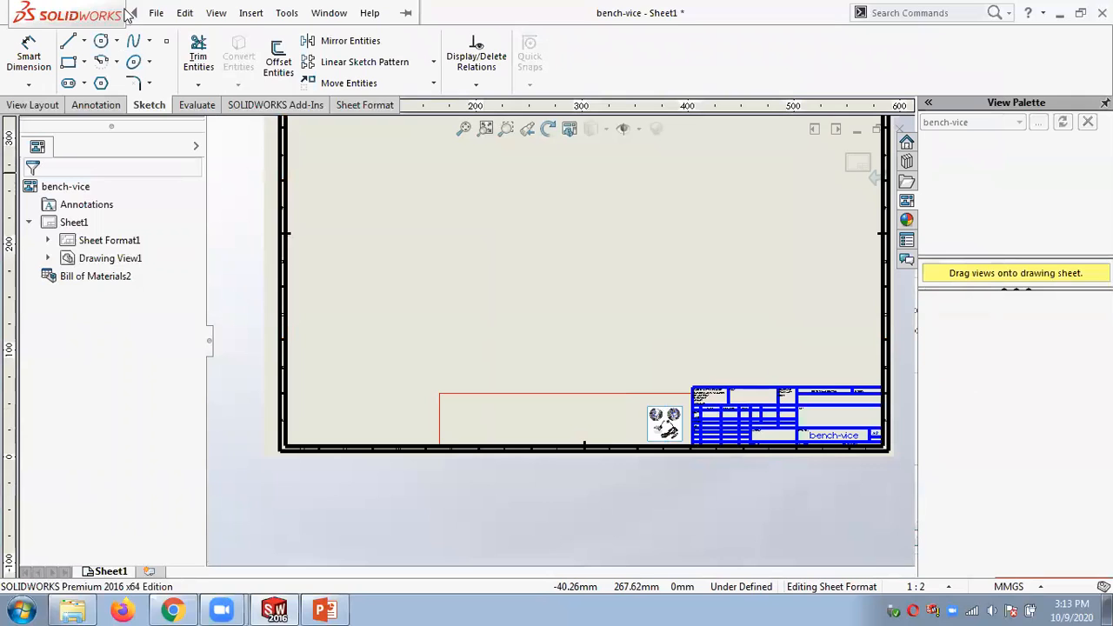
click(251, 13)
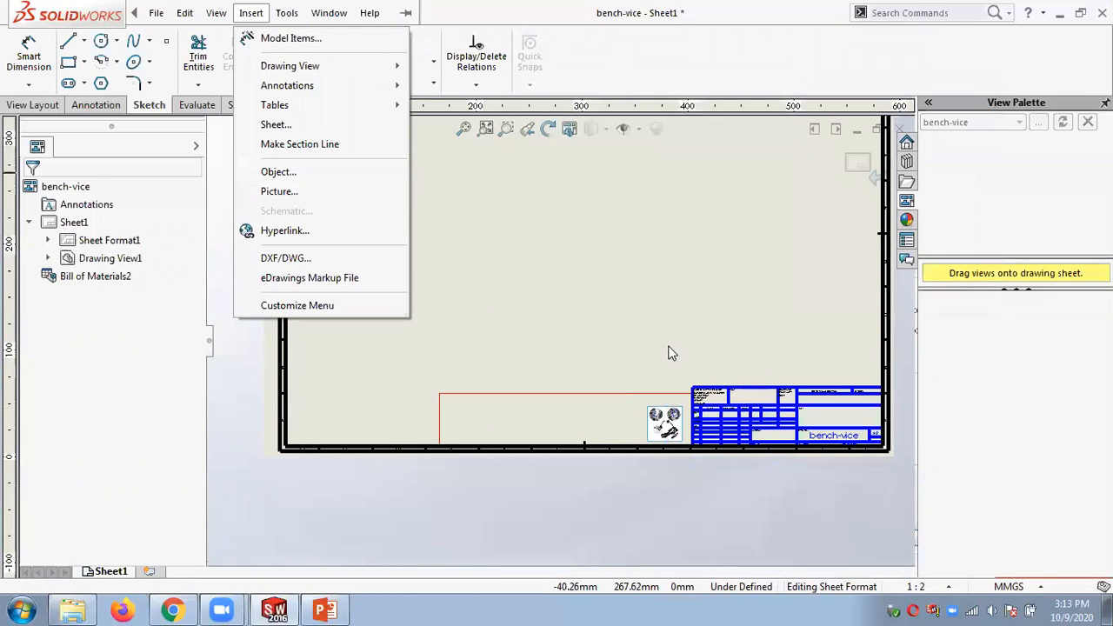
click(609, 280)
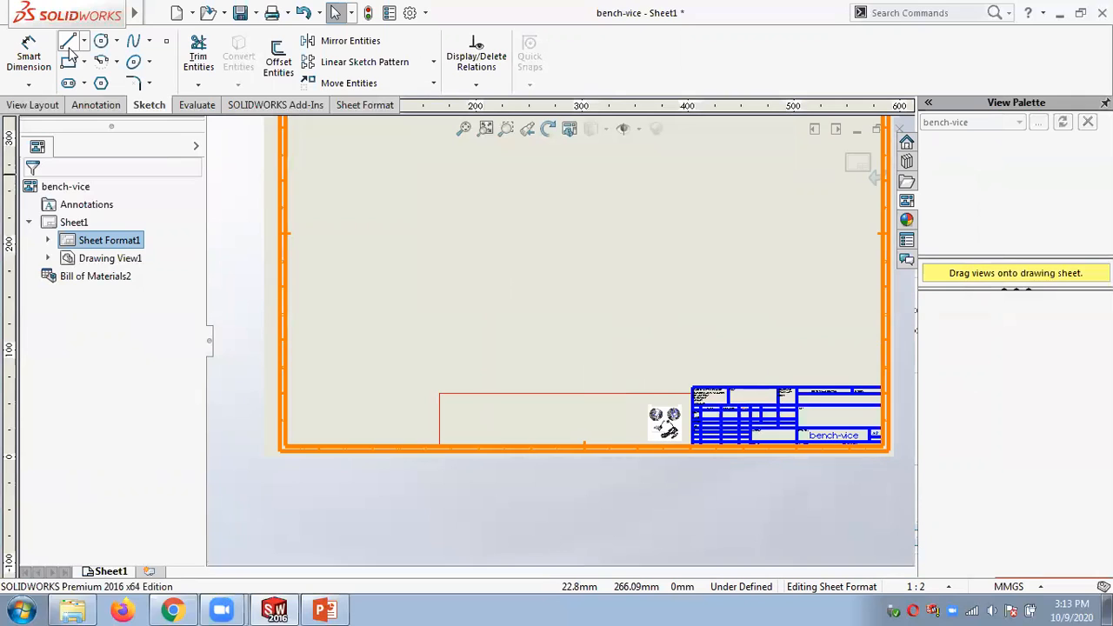
right_click(63, 229)
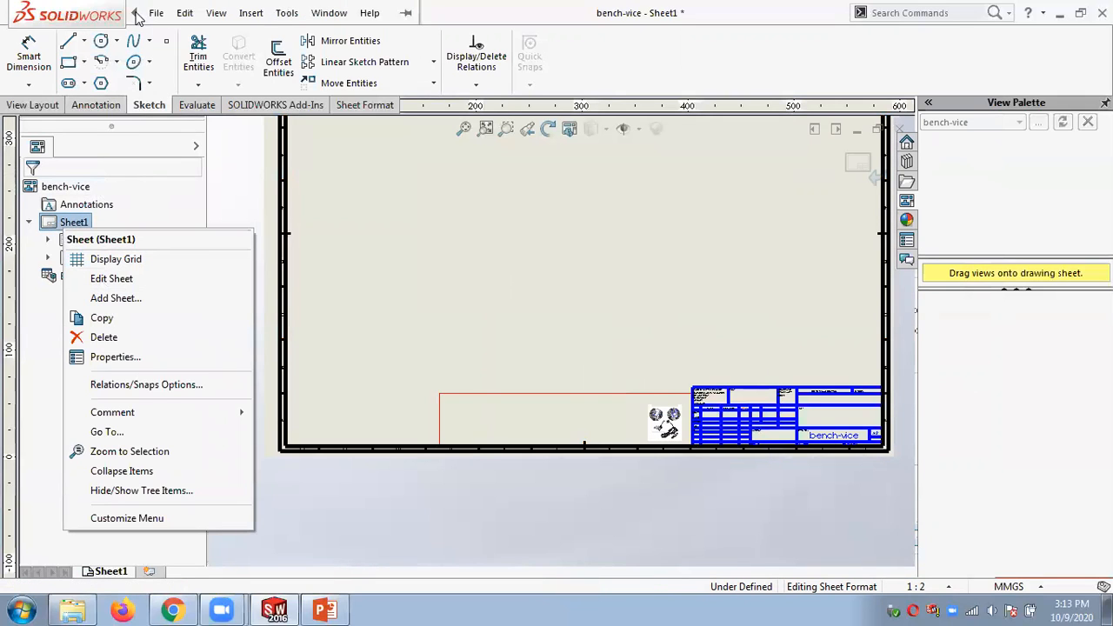
Save the customized sheet format as "a2 - isonew" in the sheetformat folder.
click(156, 13)
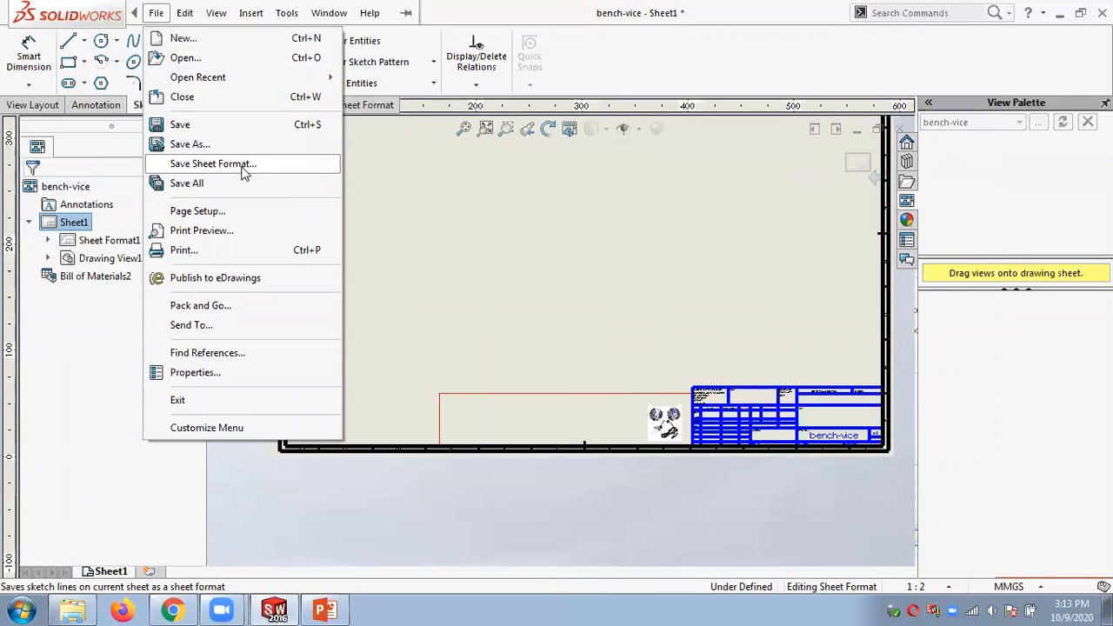
click(188, 167)
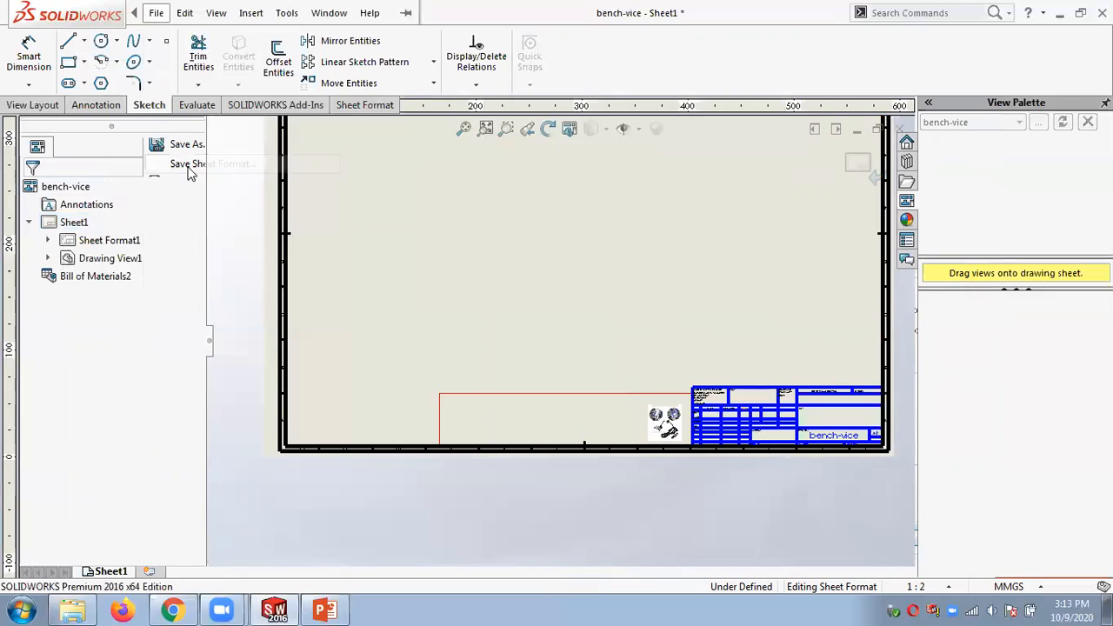
click(449, 367)
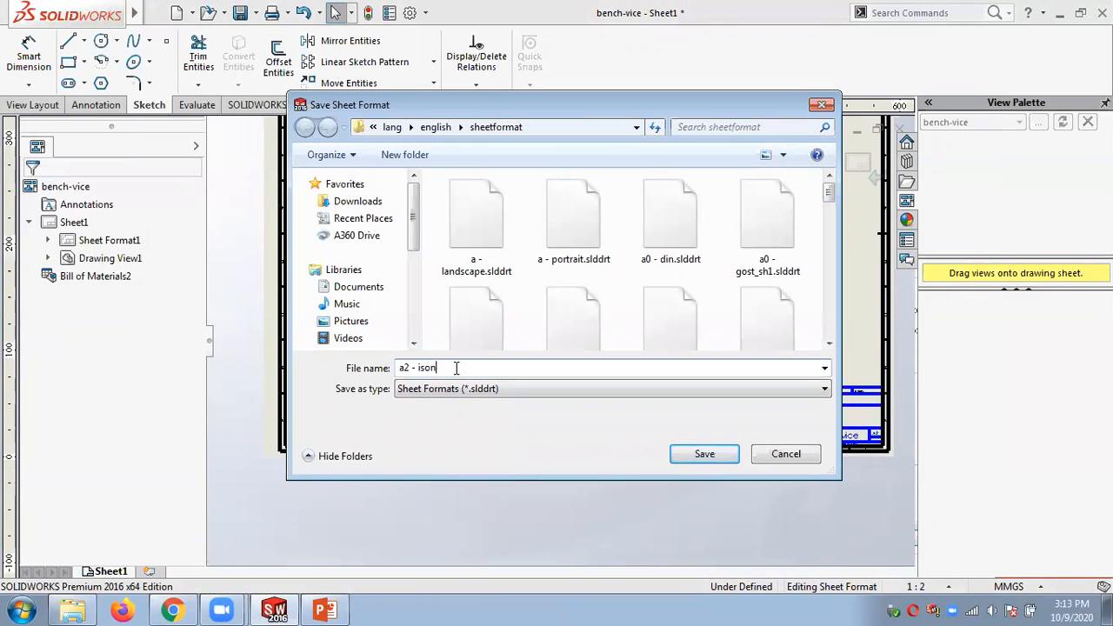
text(new)
click(711, 453)
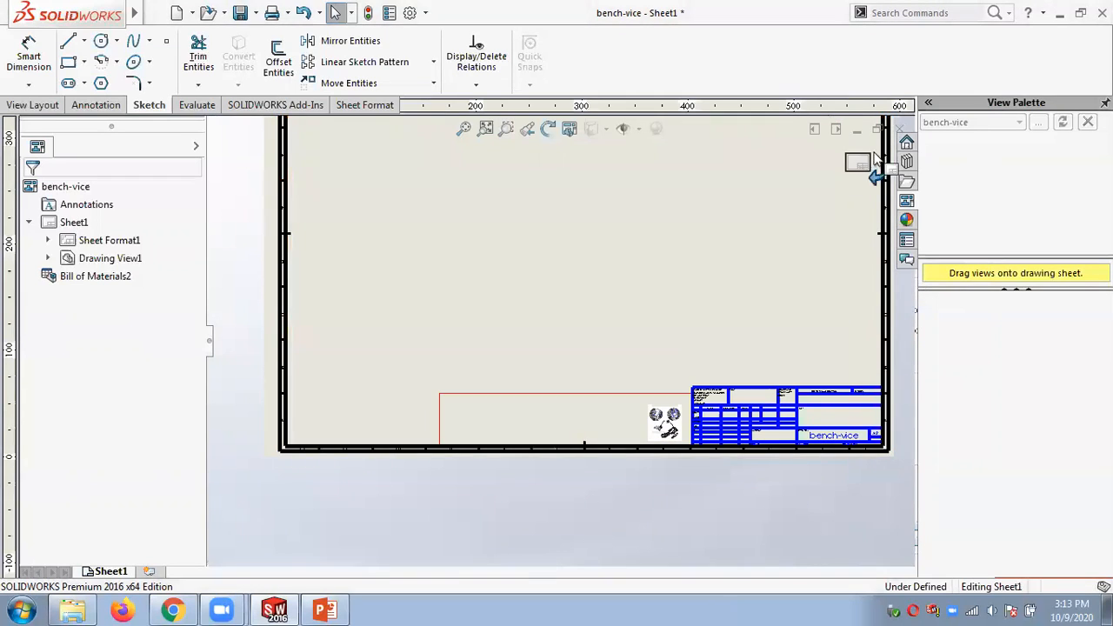
Leave sheet format editing, check the picture beside the title block, and close the bench-vice drawing.
click(876, 178)
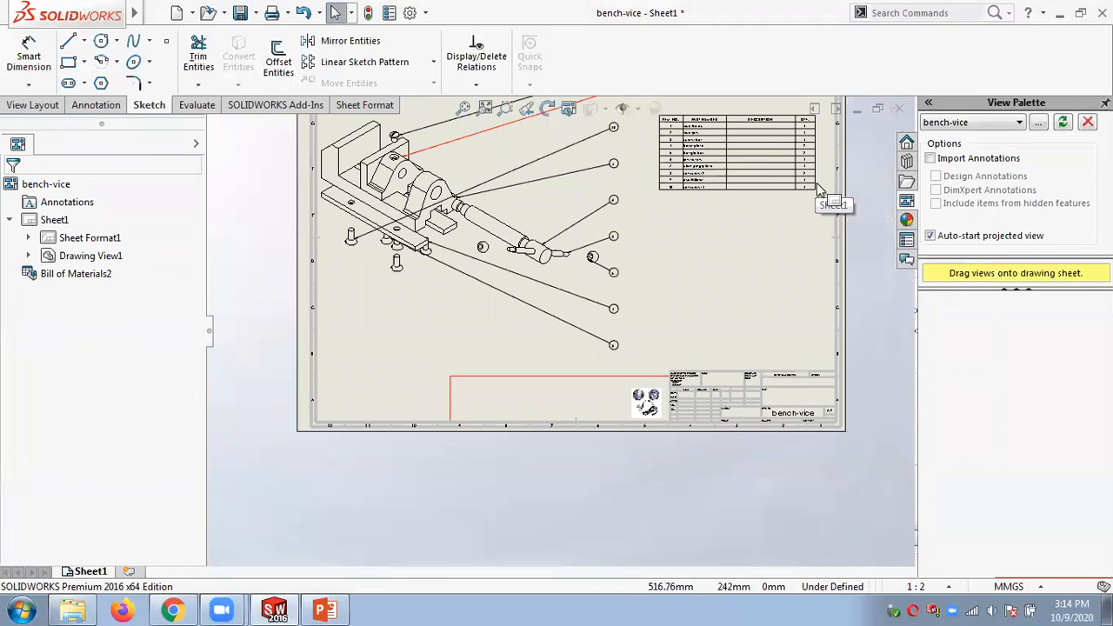
scroll(657, 424, down, 5)
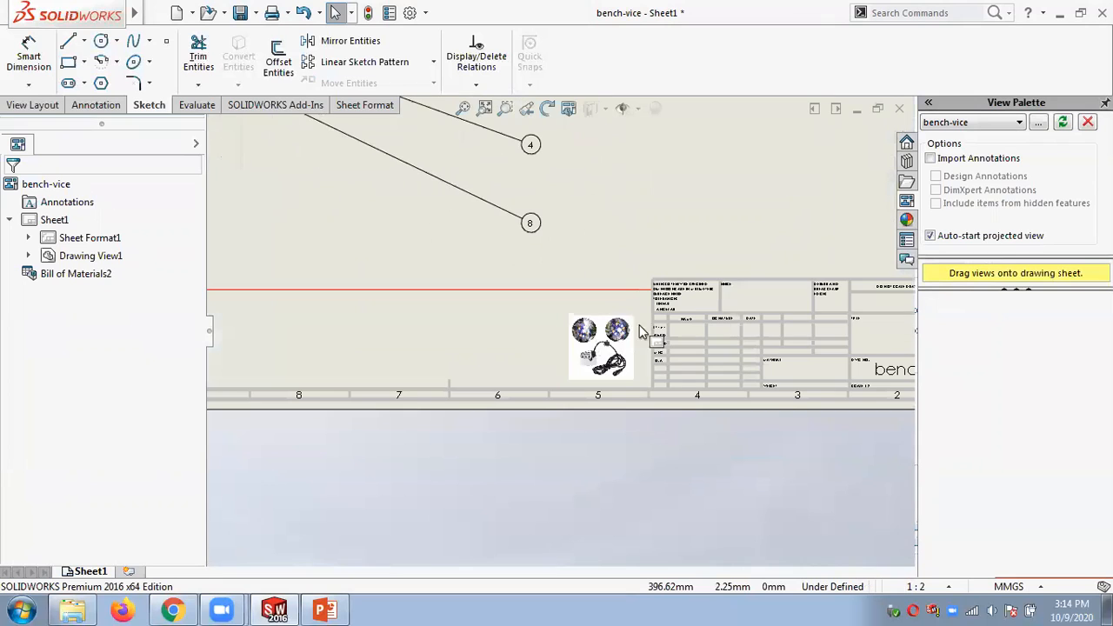
scroll(609, 358, up, 5)
click(900, 109)
click(554, 327)
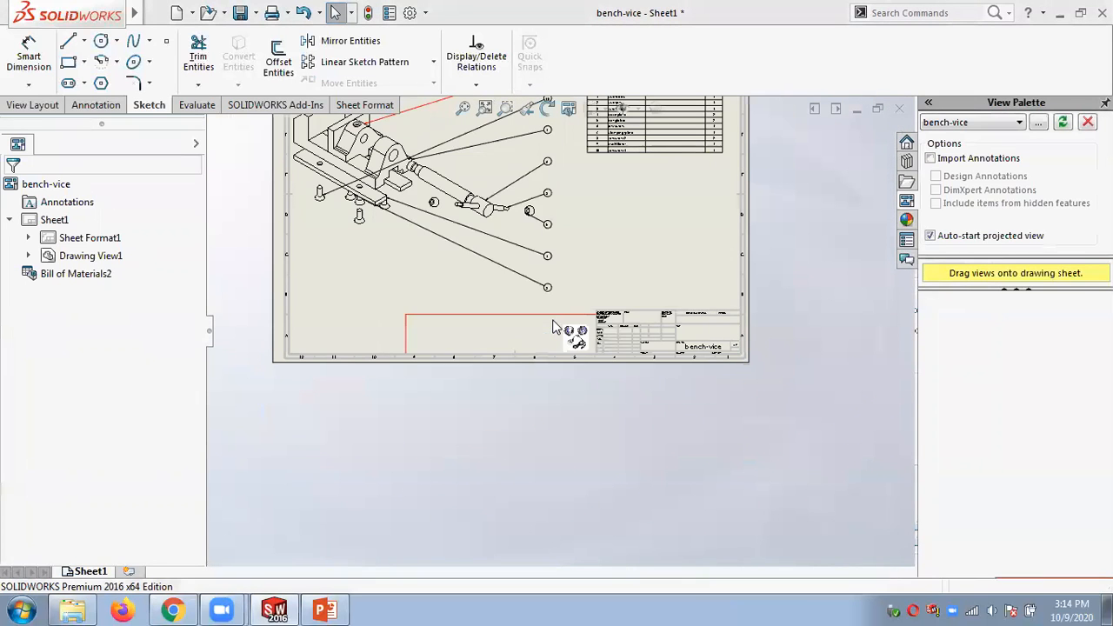
Create a new drawing document and browse for a sheet format file for it.
click(191, 14)
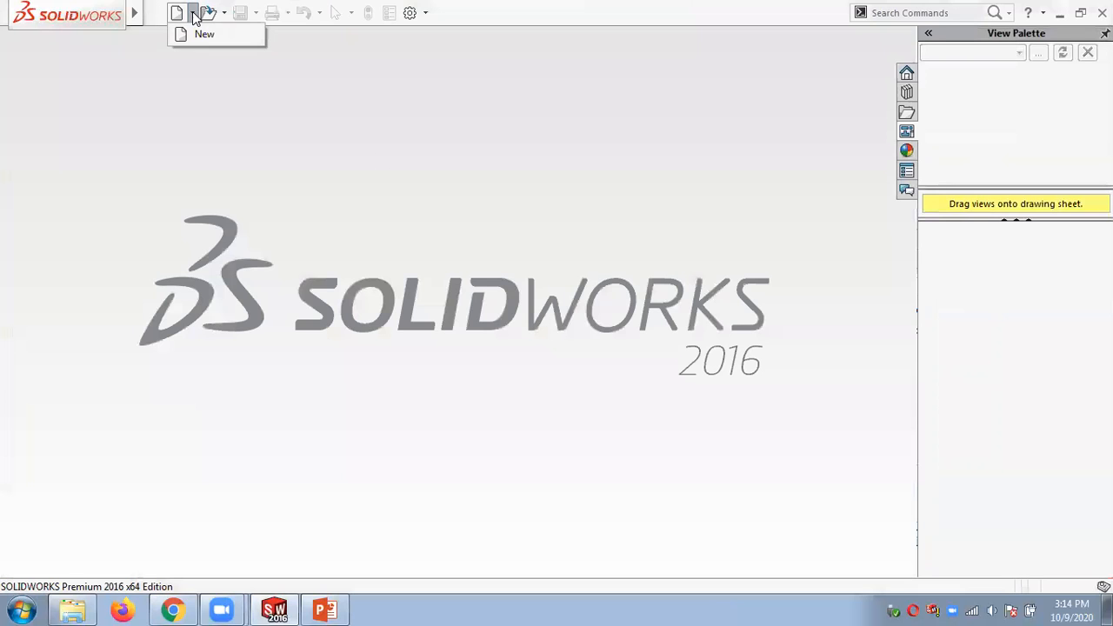
click(196, 36)
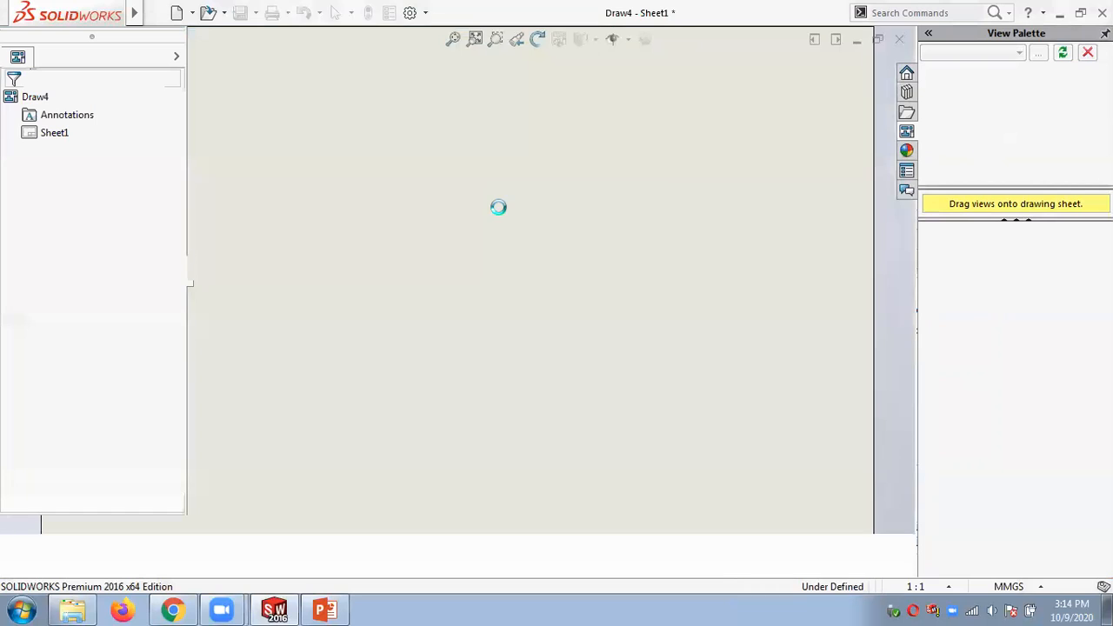
click(515, 330)
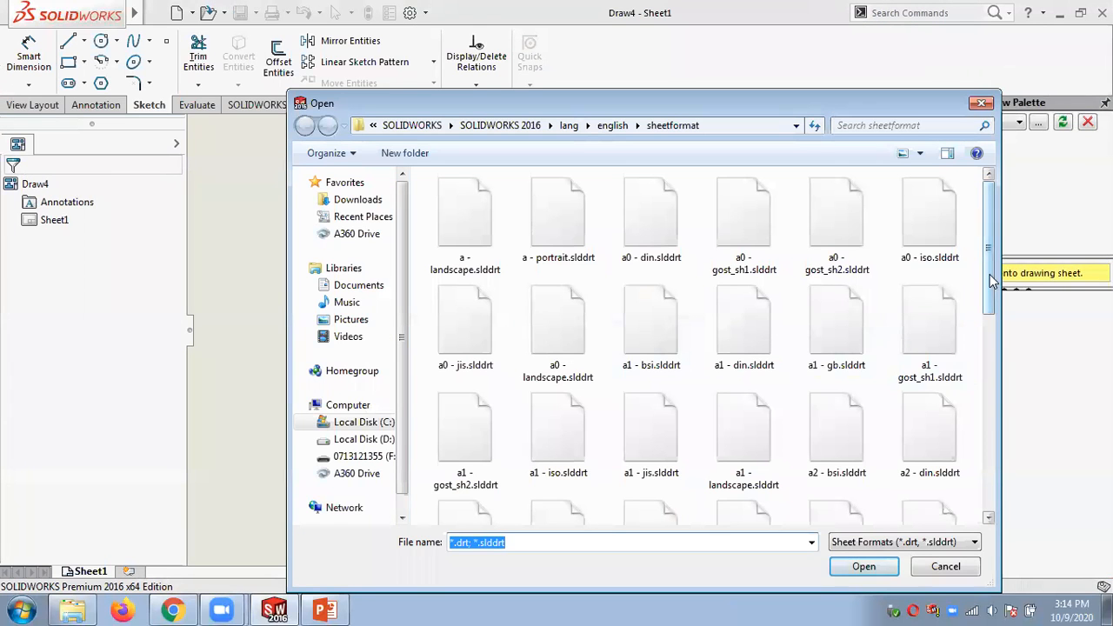
Show the sheet format files as a detailed list sorted by date modified.
drag(990, 266, 988, 460)
drag(698, 98, 635, 46)
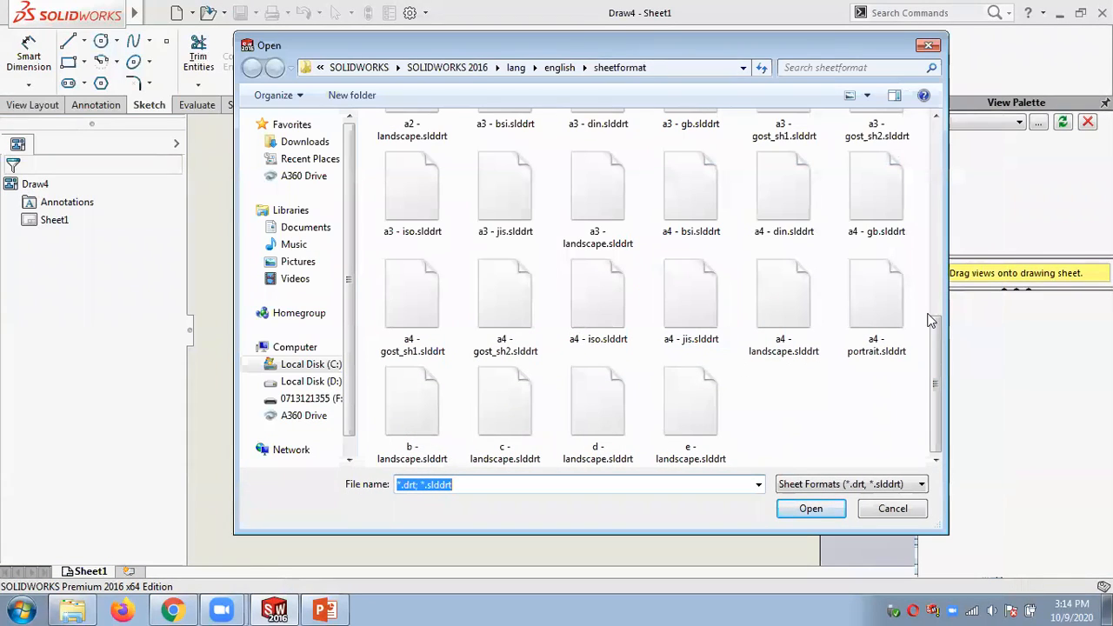
click(867, 95)
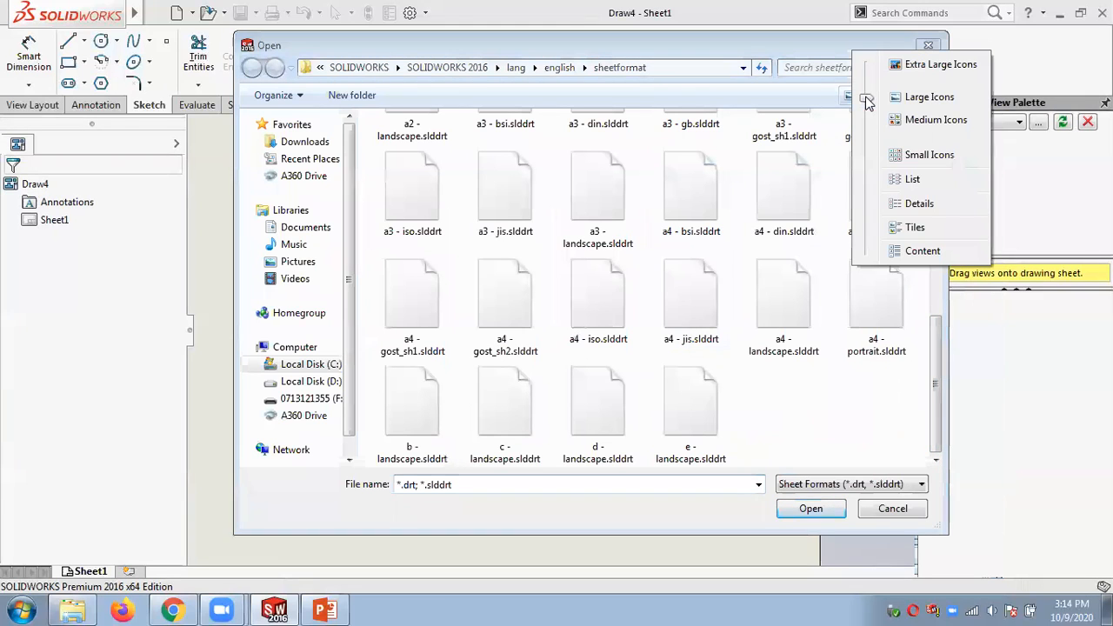
click(905, 205)
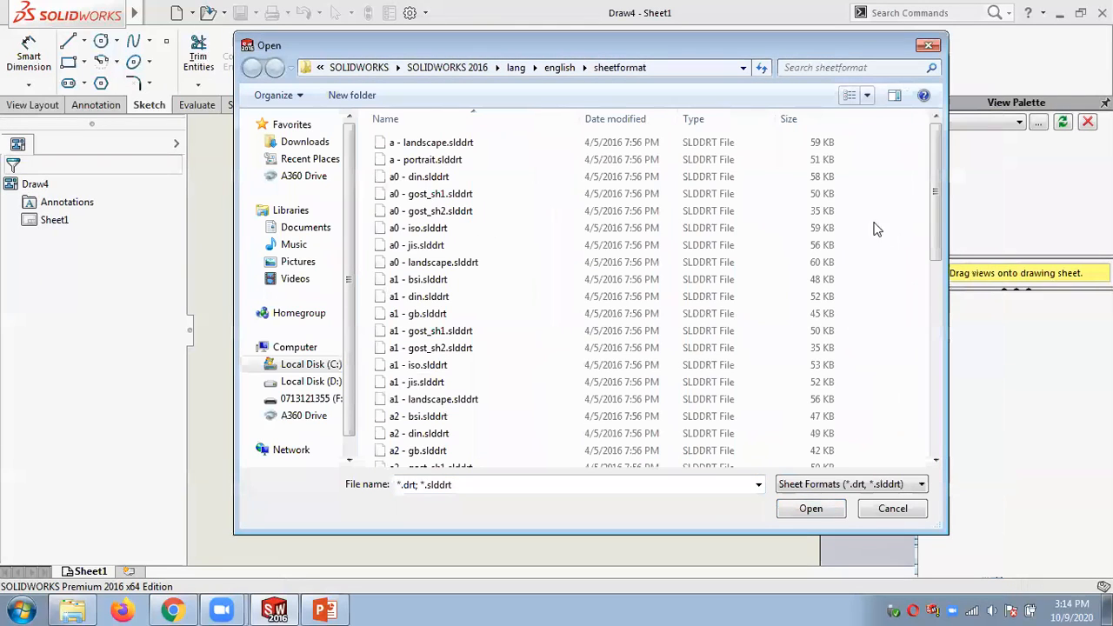
click(593, 119)
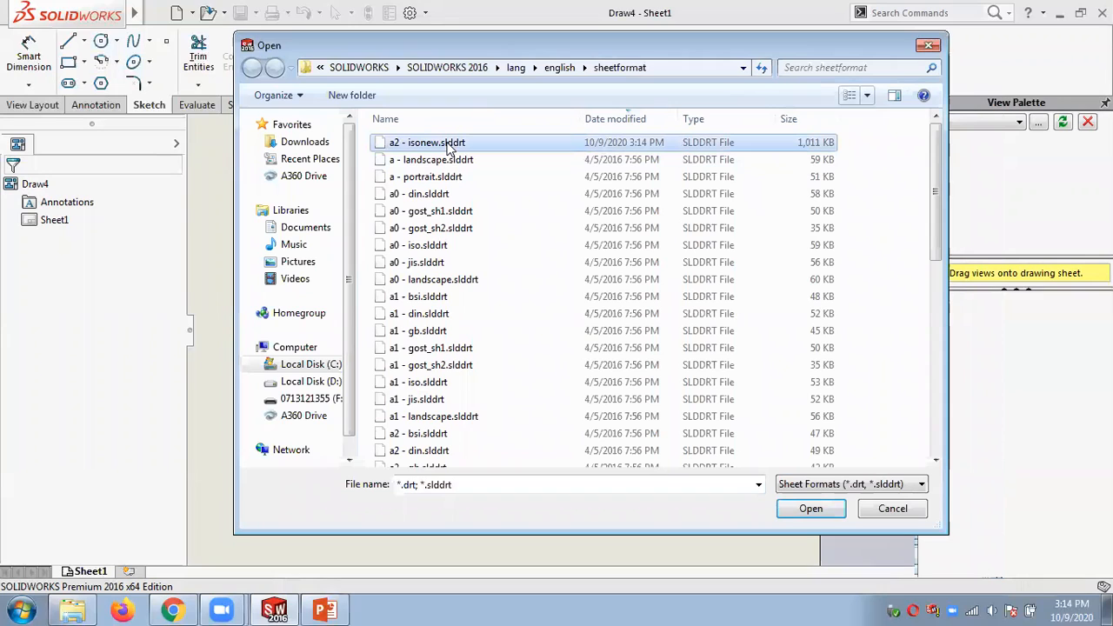
Apply the a2 - isonew.slddrt sheet format to the new drawing and leave the Model View command without inserting a view.
click(410, 145)
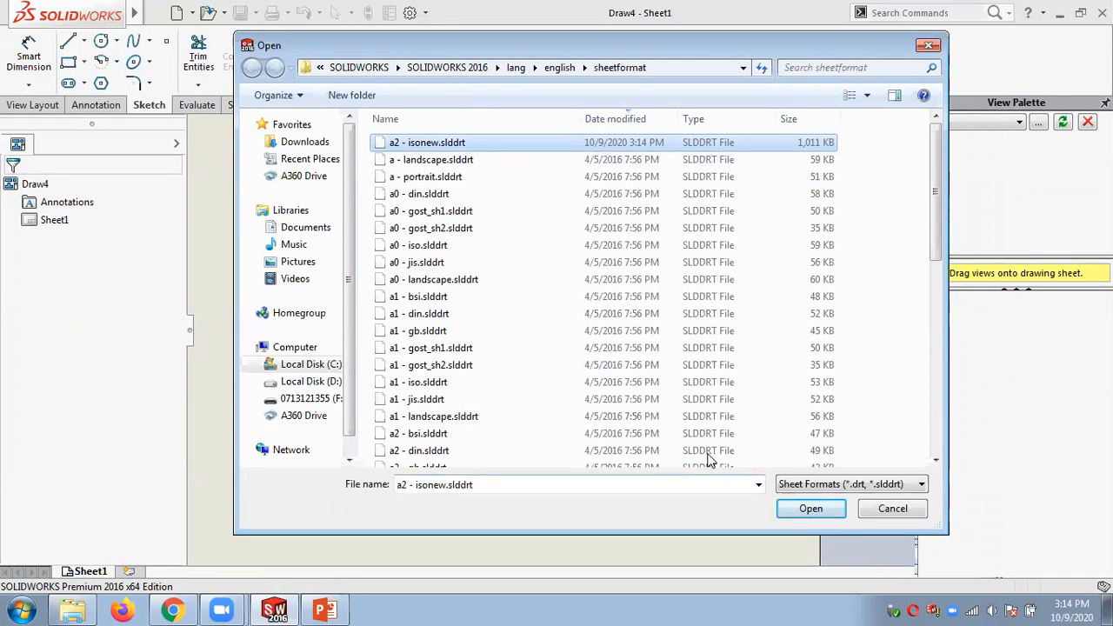
click(830, 509)
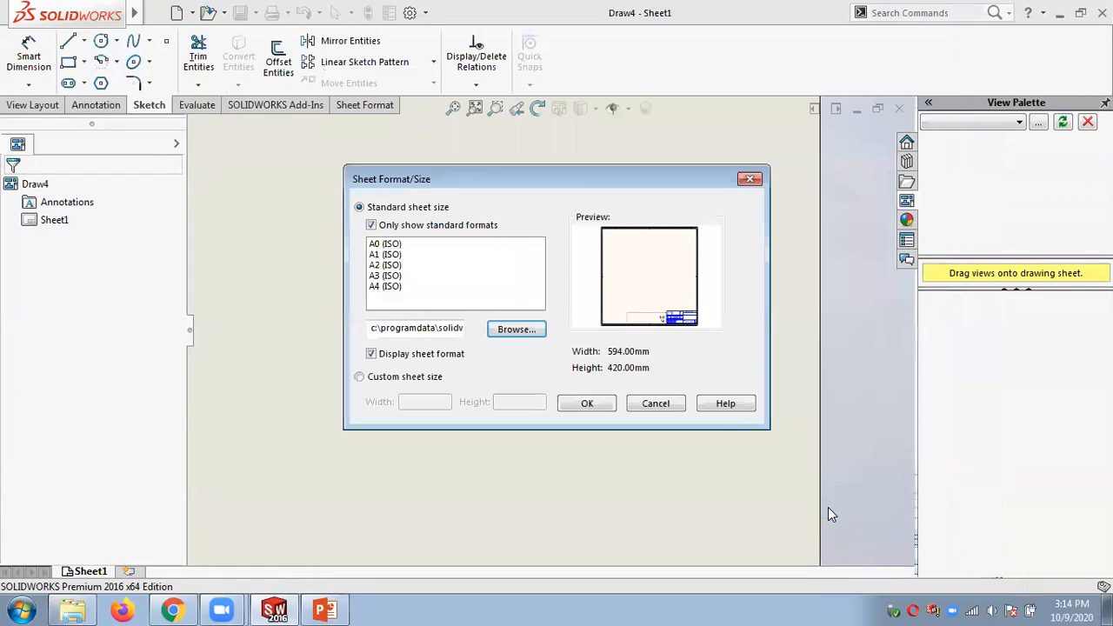
click(578, 402)
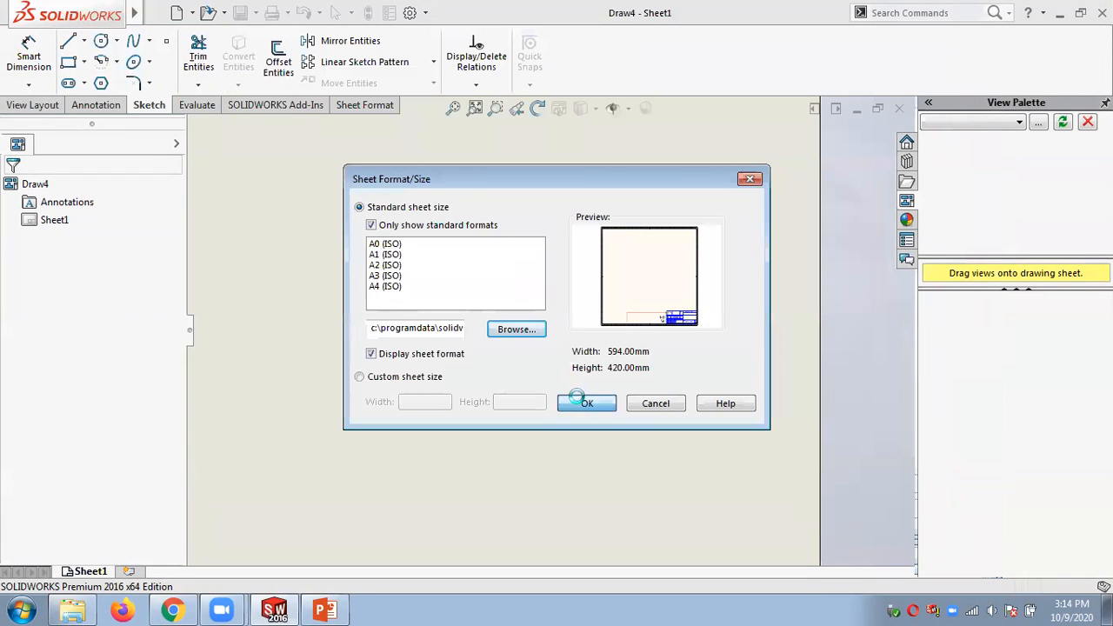
click(581, 402)
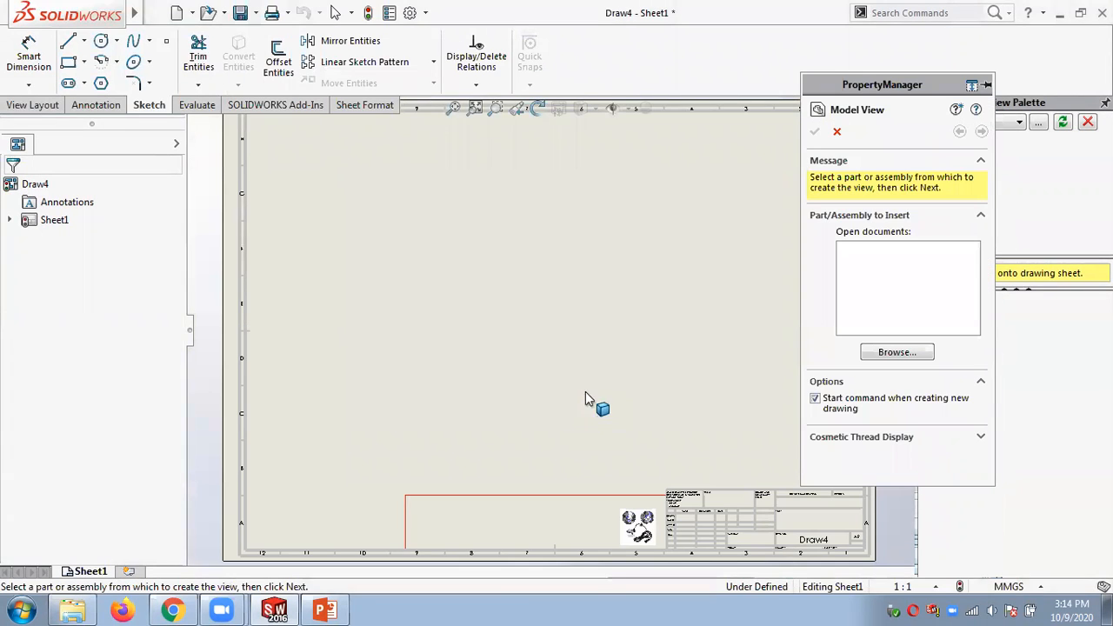
click(834, 132)
Inspect the picture and title block on the new sheet, and start editing the sheet format of Sheet1.
middle_drag(582, 430, 592, 268)
scroll(645, 364, up, 2)
scroll(652, 368, down, 3)
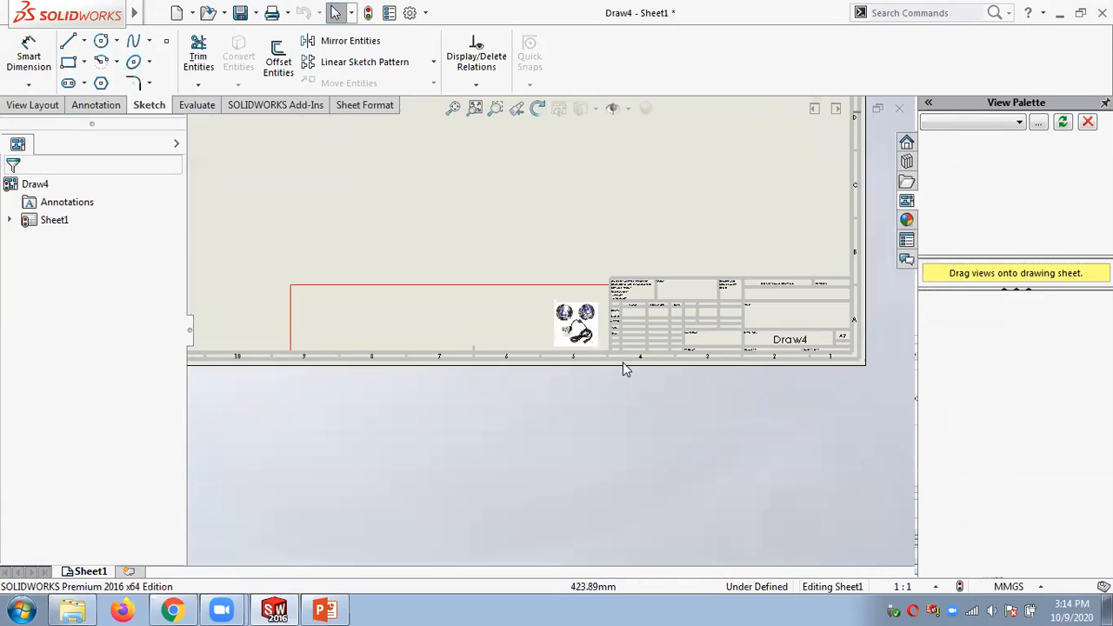
scroll(600, 344, down, 5)
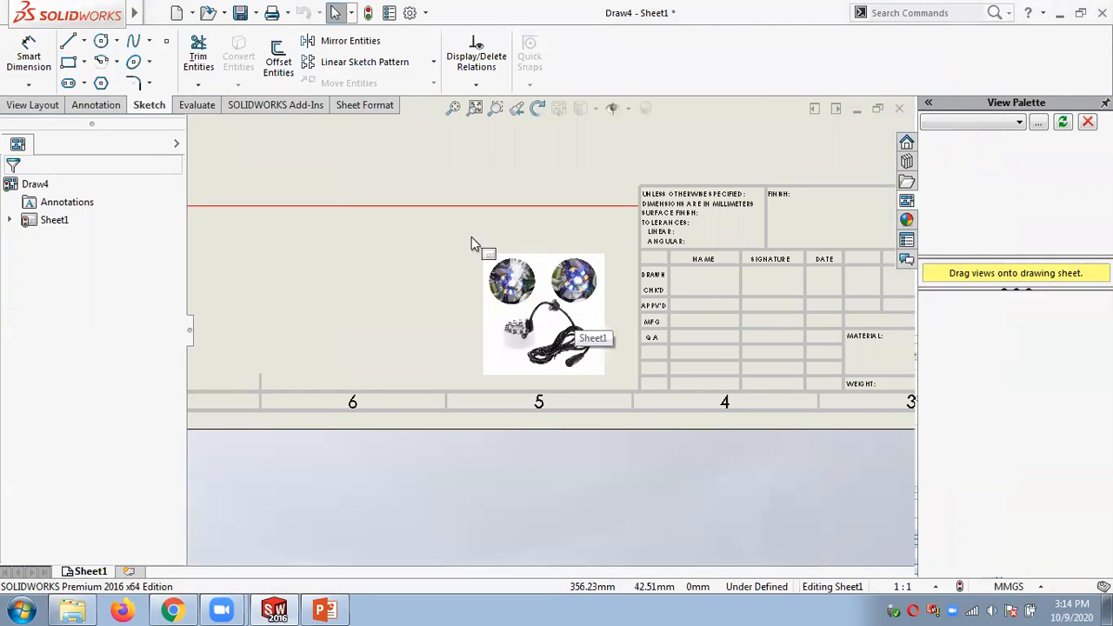
scroll(540, 344, up, 4)
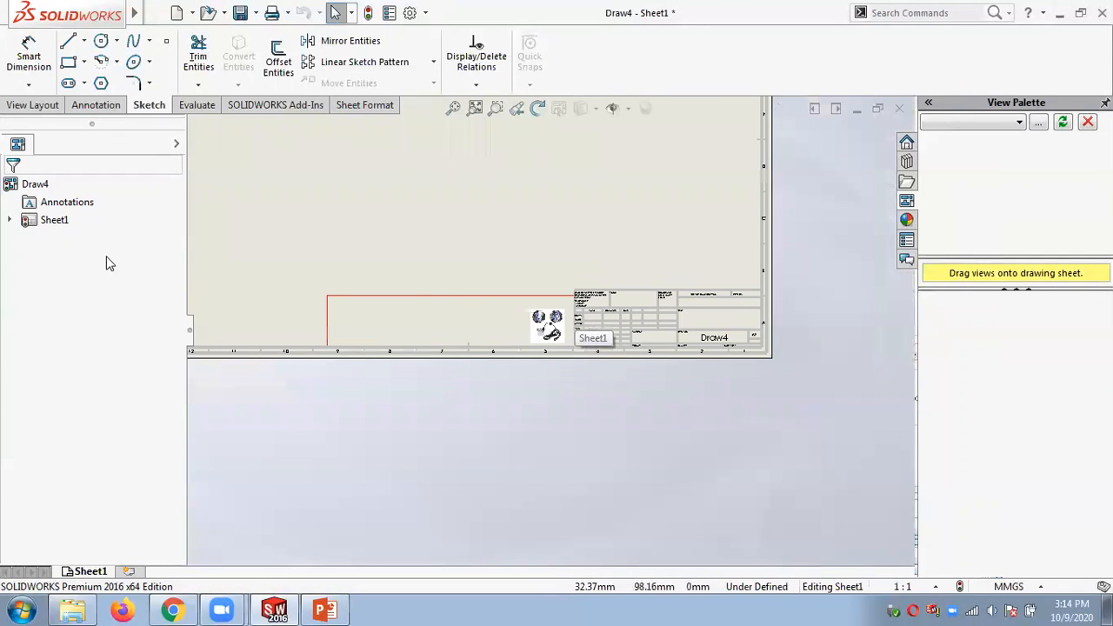
right_click(51, 224)
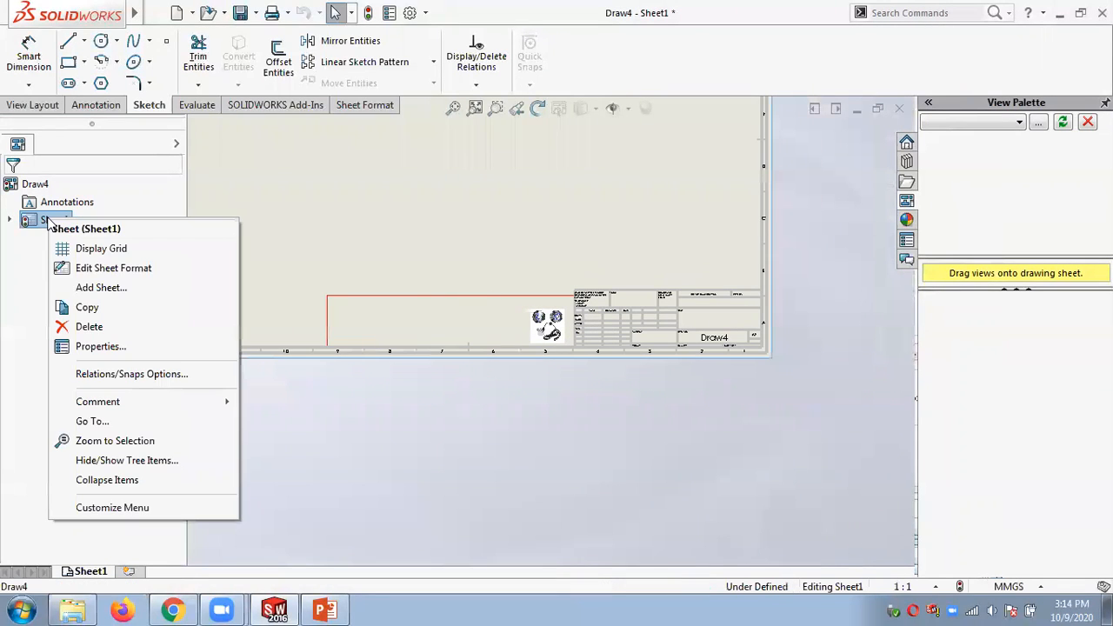
click(139, 272)
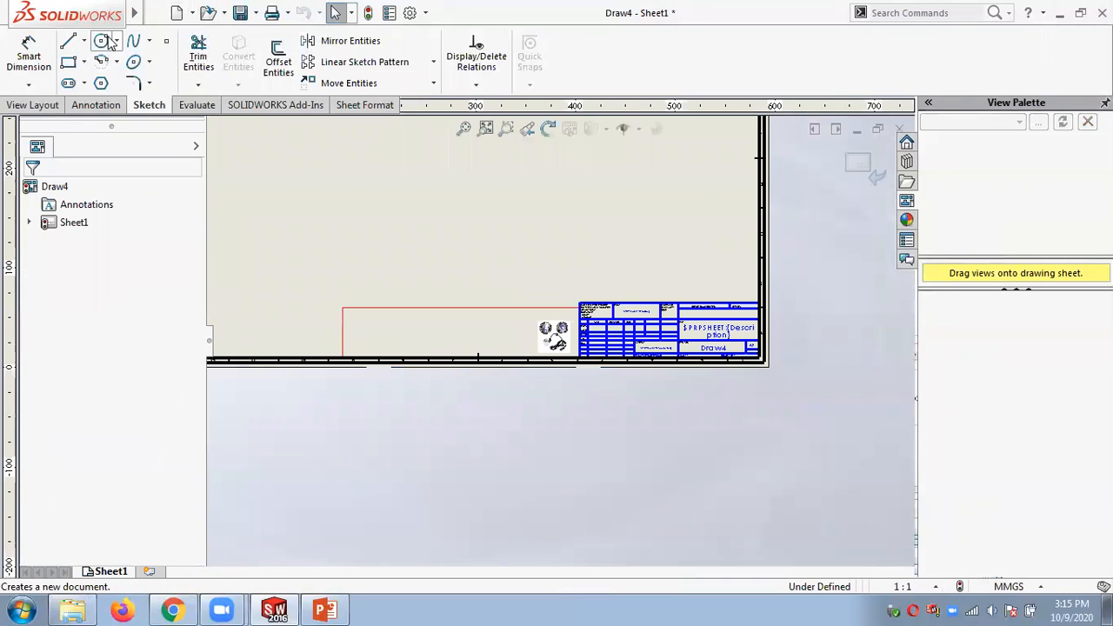
Close the new drawing and discard its unsaved changes.
mouse_move(104, 12)
click(155, 13)
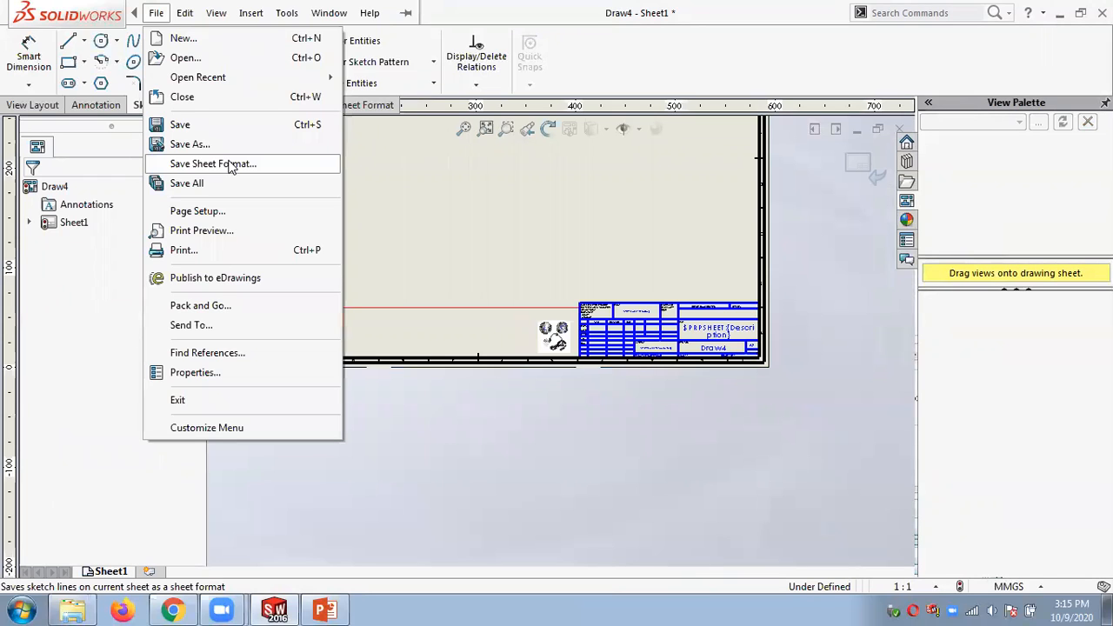
click(836, 223)
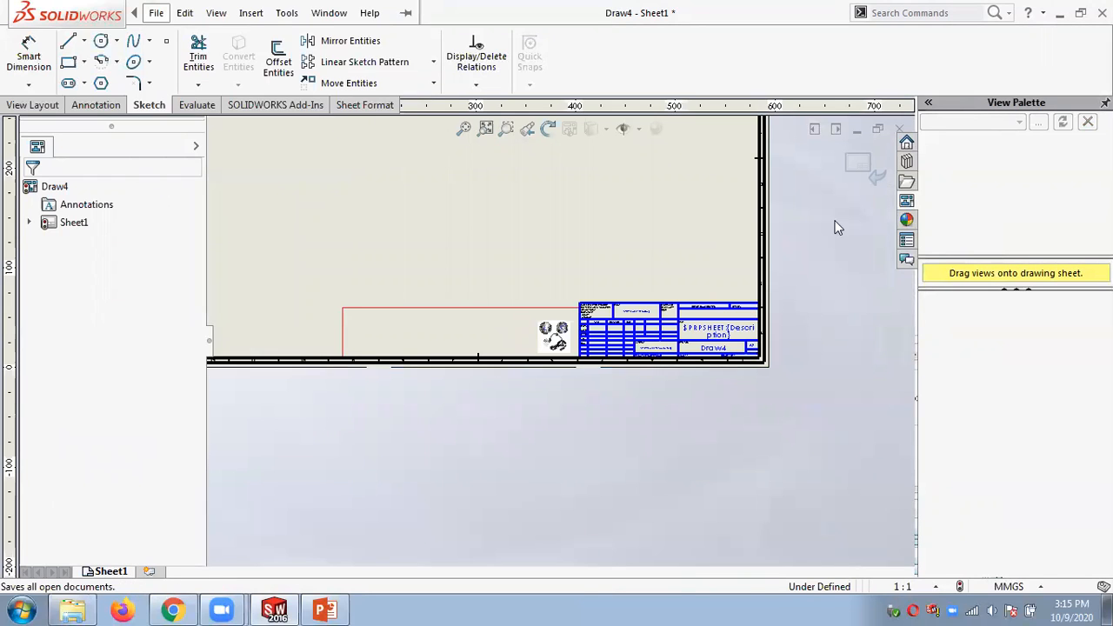
click(900, 129)
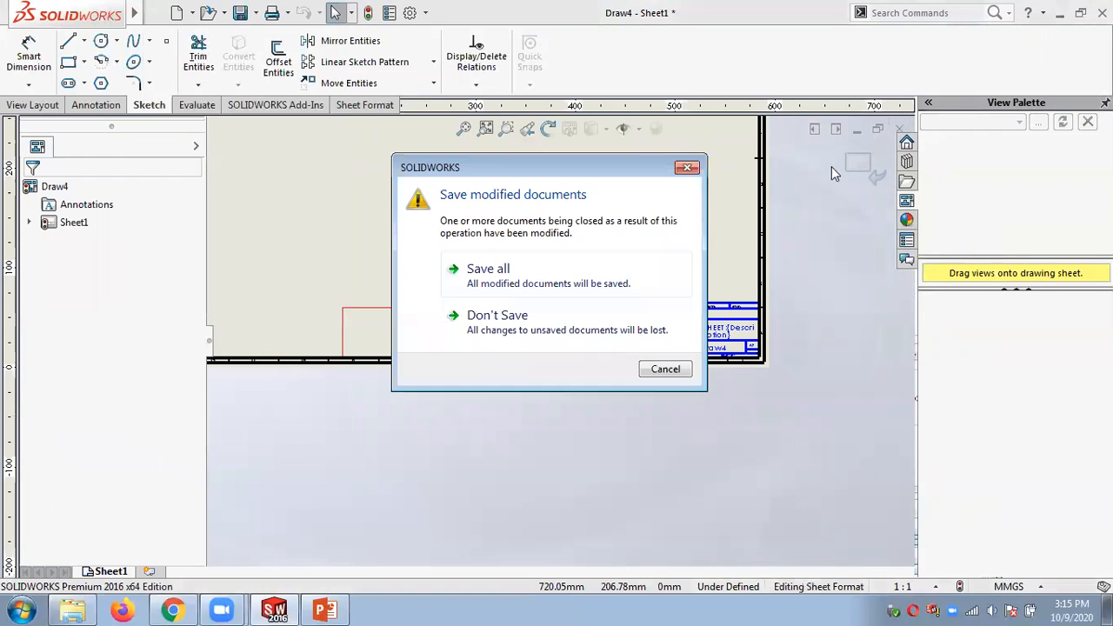
click(551, 321)
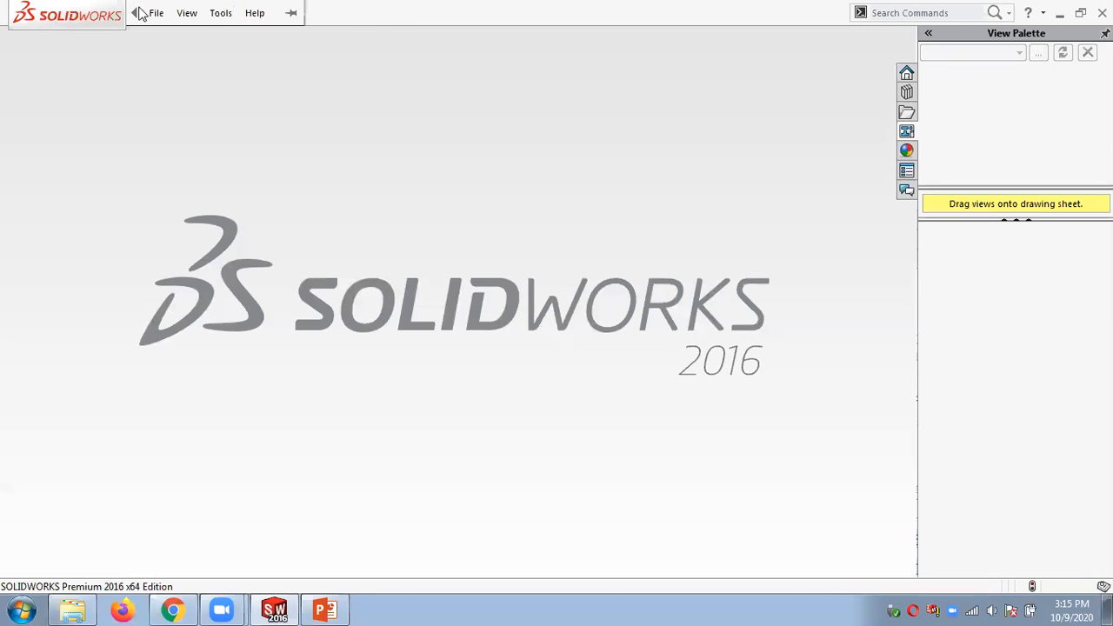
Reopen the recent drawing c13-d01-09.10.2020.
click(186, 13)
mouse_move(155, 12)
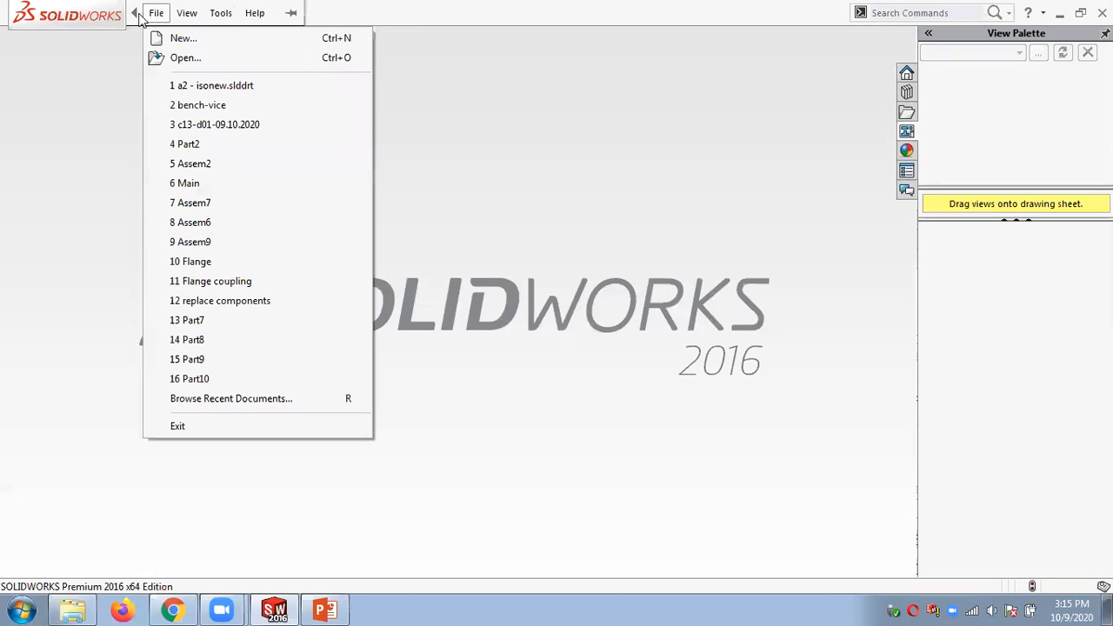
click(225, 128)
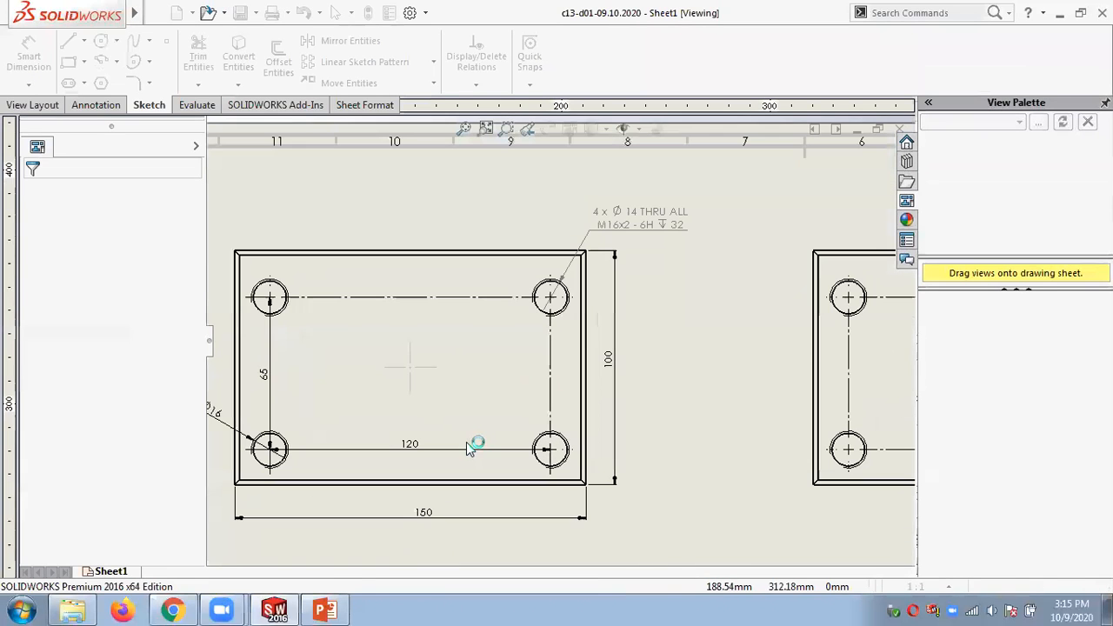
Switch to the PowerPoint presentation and review the Tutorial 1 slides on arranging dimensions and adding the datum symbol and geometric tolerance.
click(325, 610)
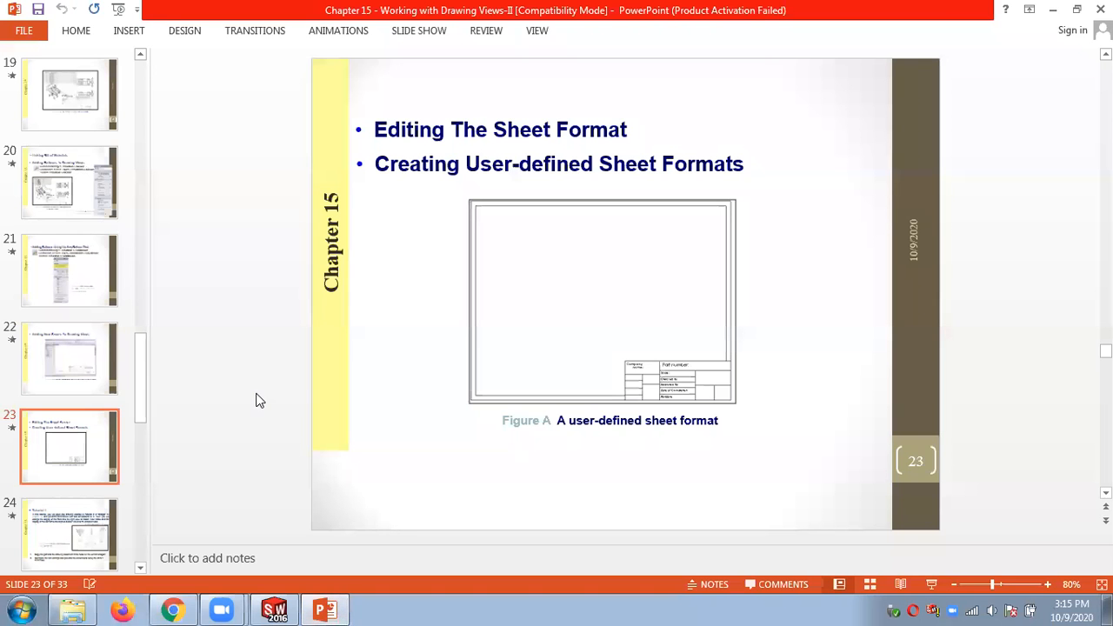
scroll(256, 400, down, 1)
scroll(256, 400, up, 1)
scroll(256, 400, down, 1)
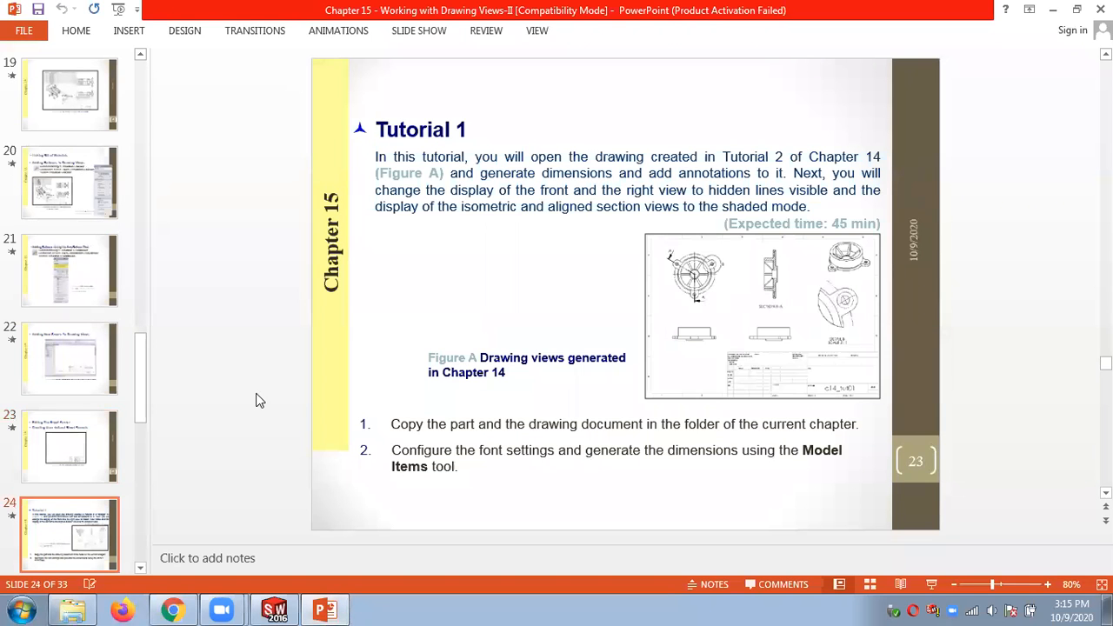
scroll(256, 400, down, 2)
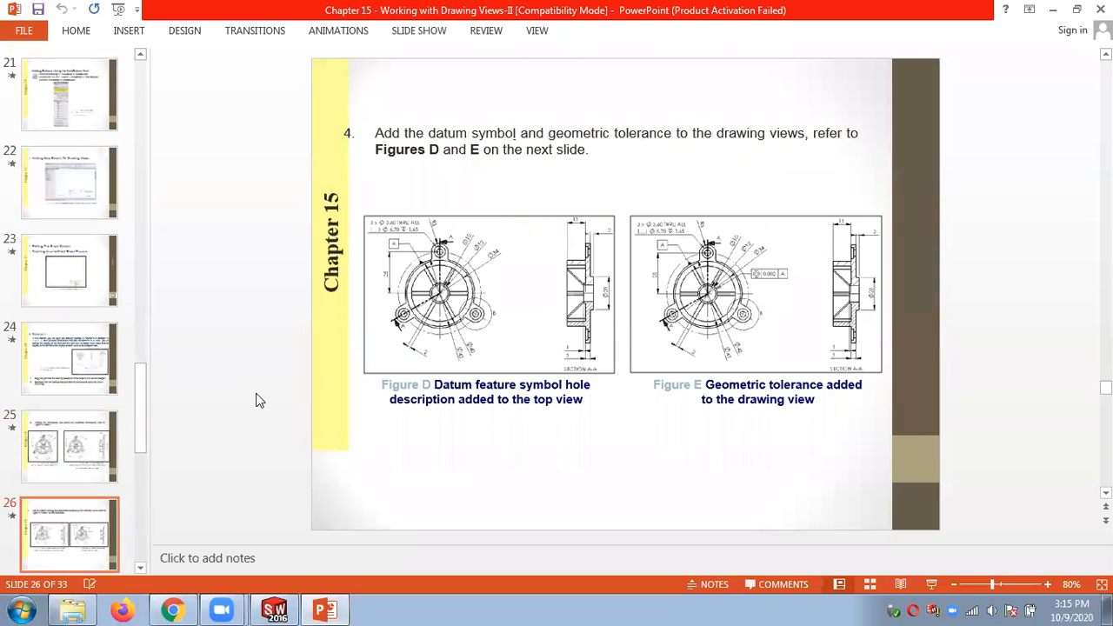
scroll(256, 399, down, 1)
scroll(256, 399, up, 2)
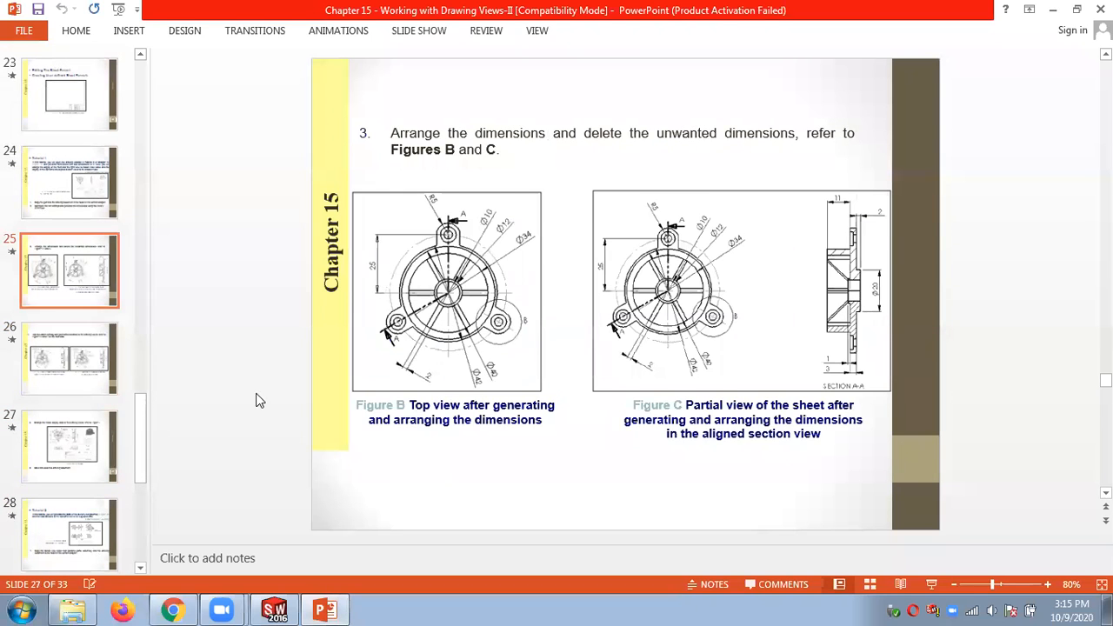
scroll(256, 400, up, 1)
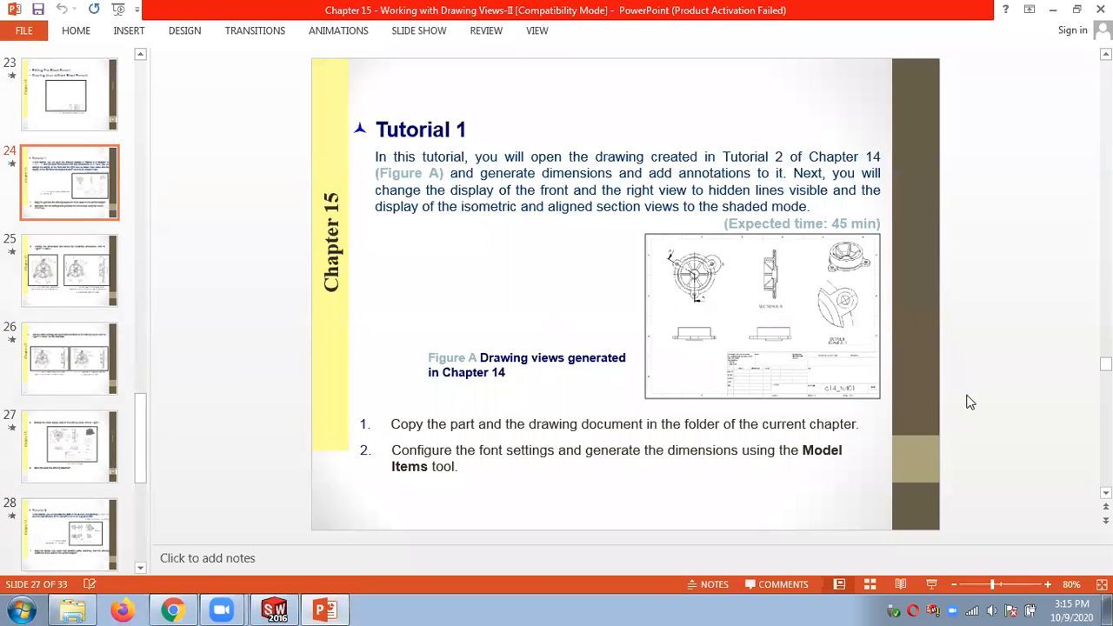
scroll(969, 402, down, 1)
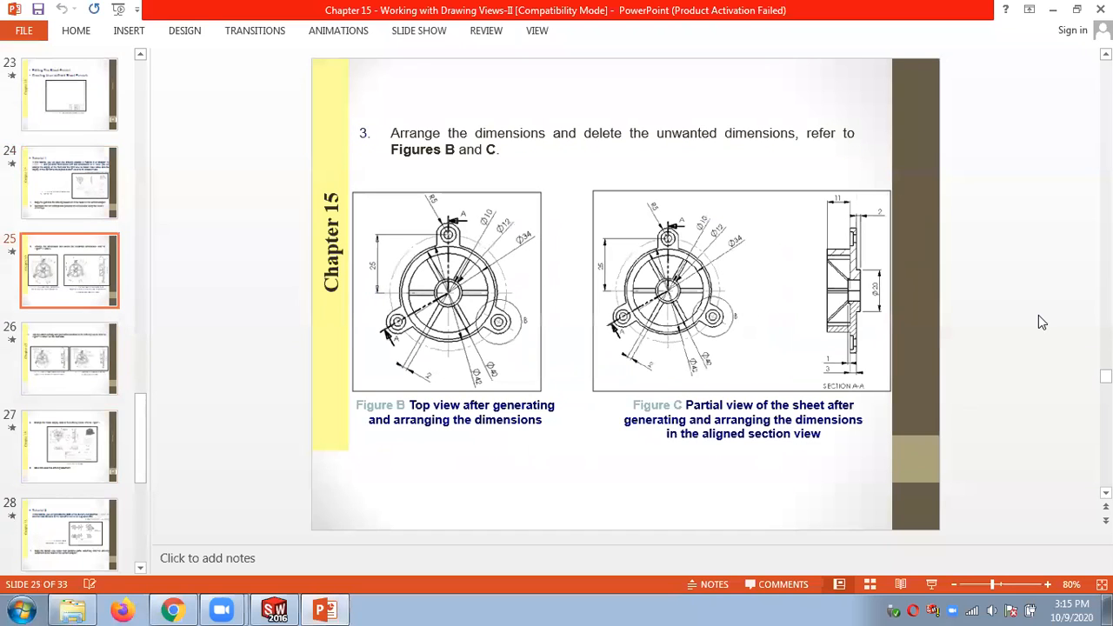
scroll(1039, 317, down, 1)
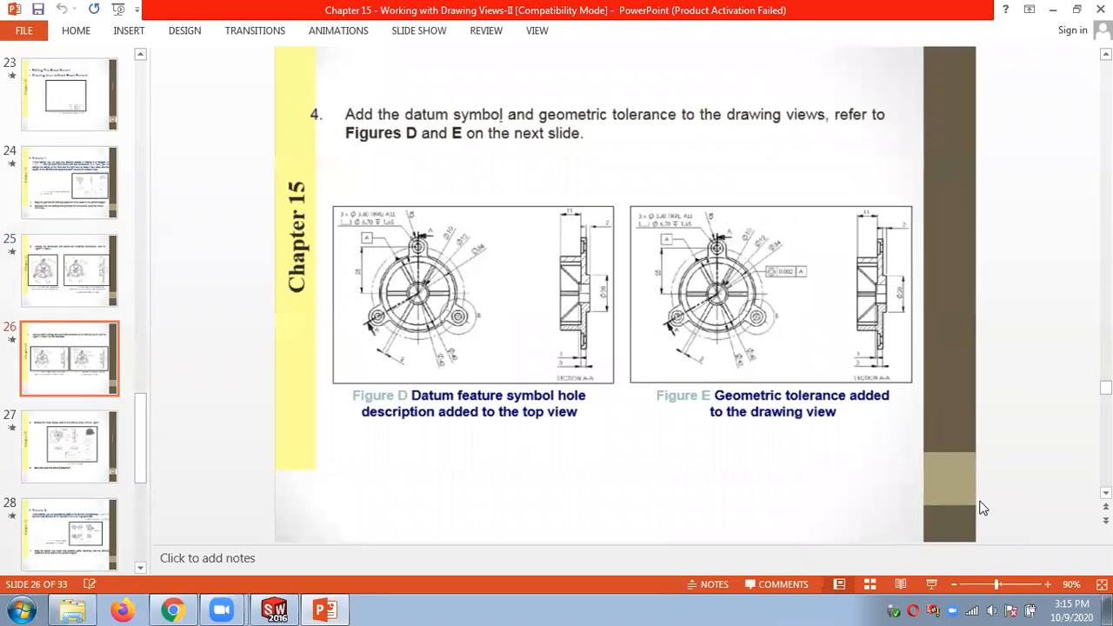
ctrl+scroll(983, 509, up, 2)
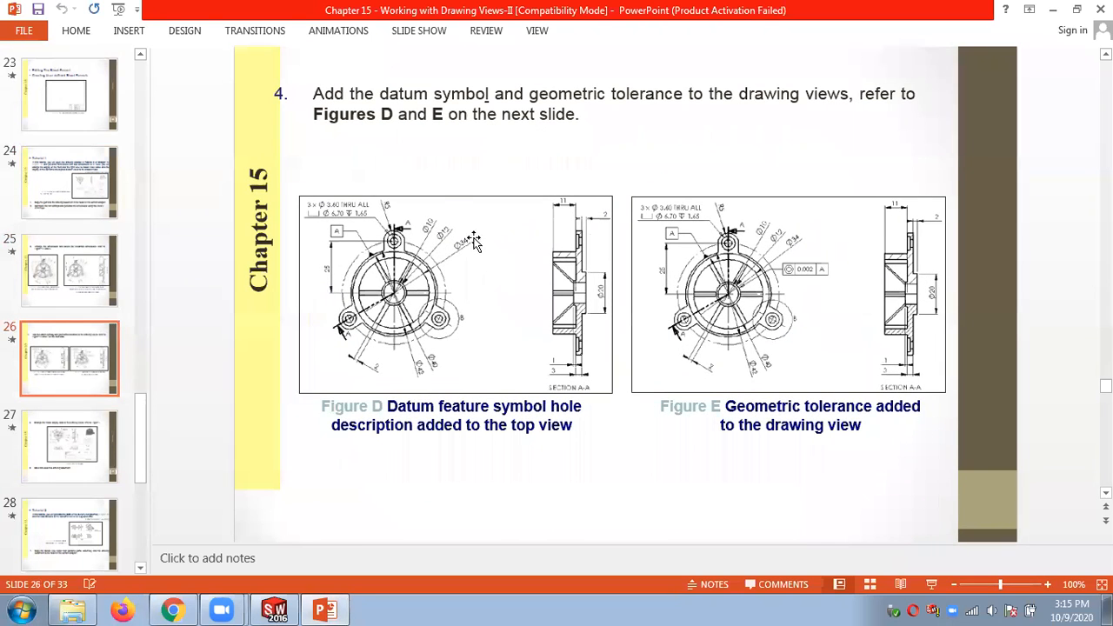
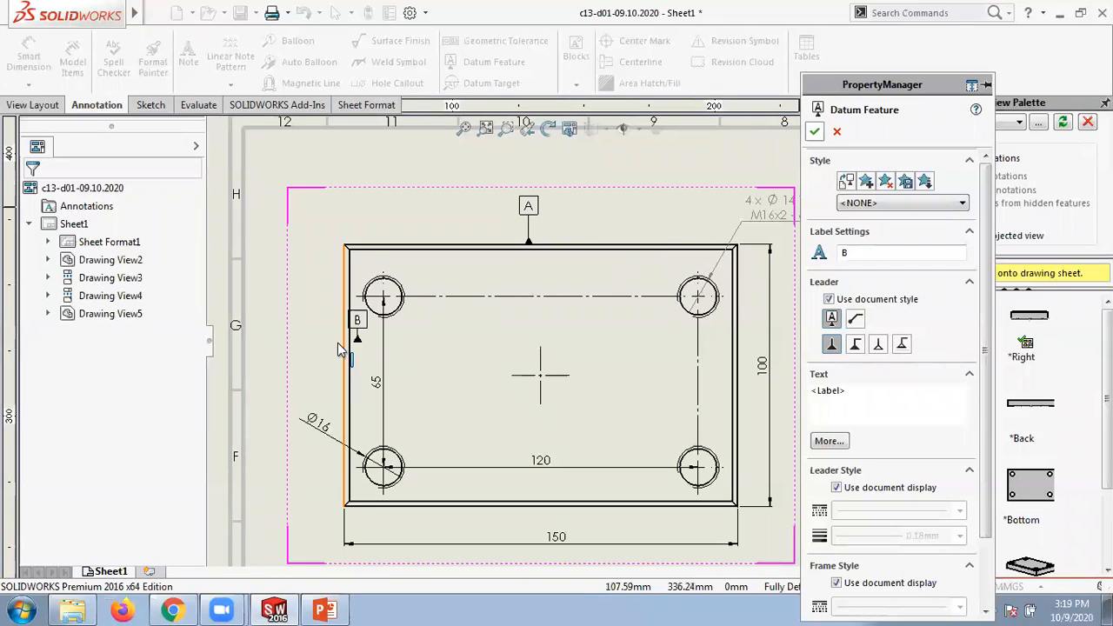
Leave the Datum Feature command without placing datum B.
click(779, 208)
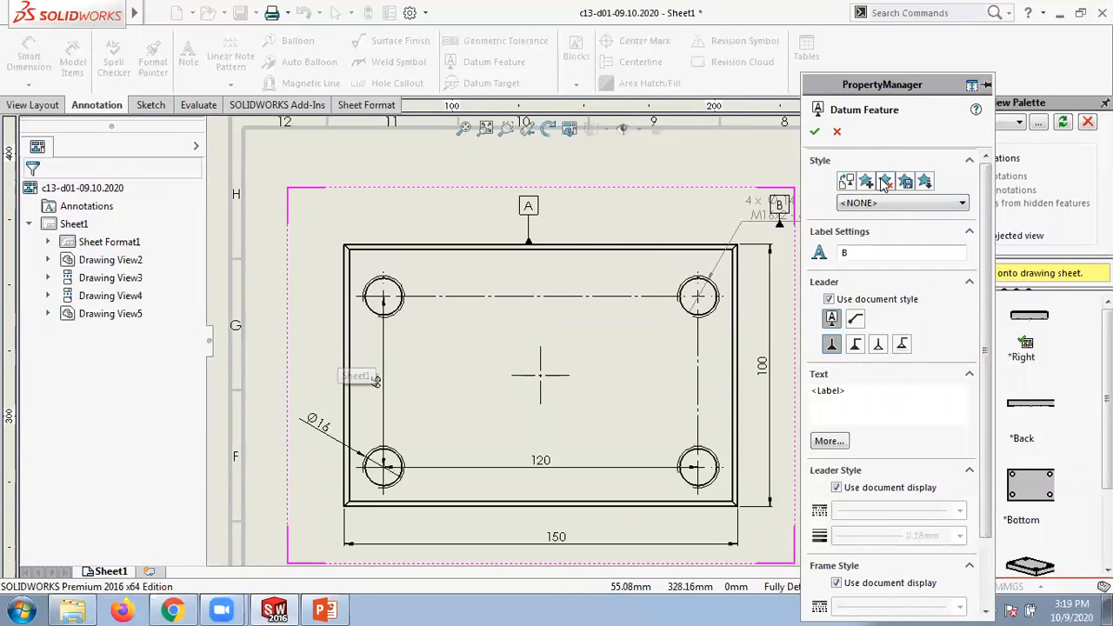
click(834, 133)
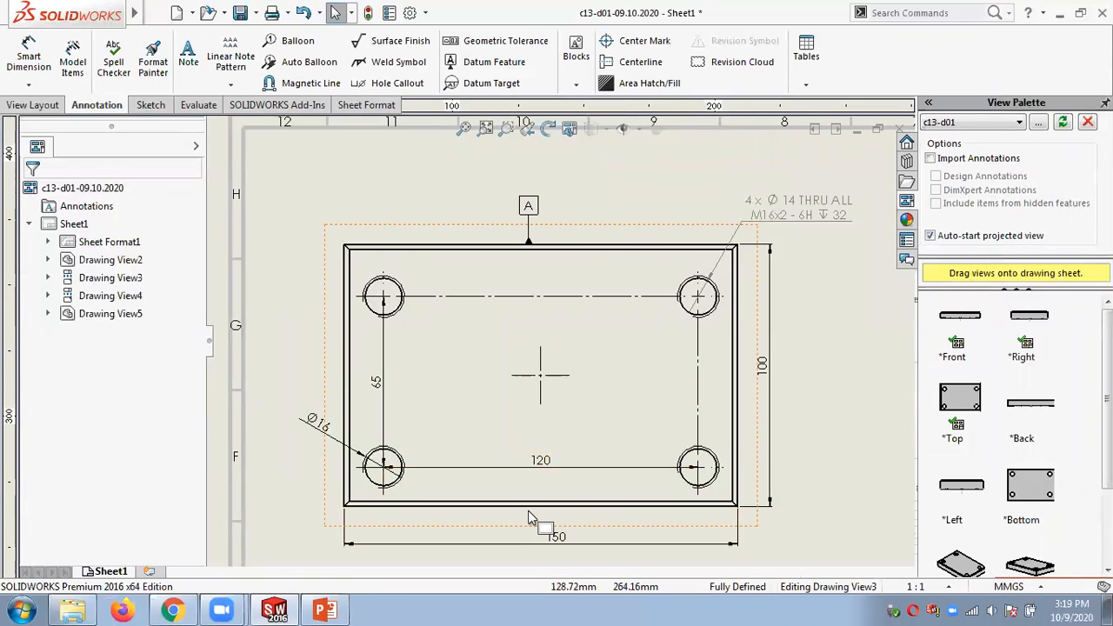
Create a geometric tolerance with the parallelism symbol, a tolerance of 0.001 and primary datum A.
scroll(497, 387, up, 2)
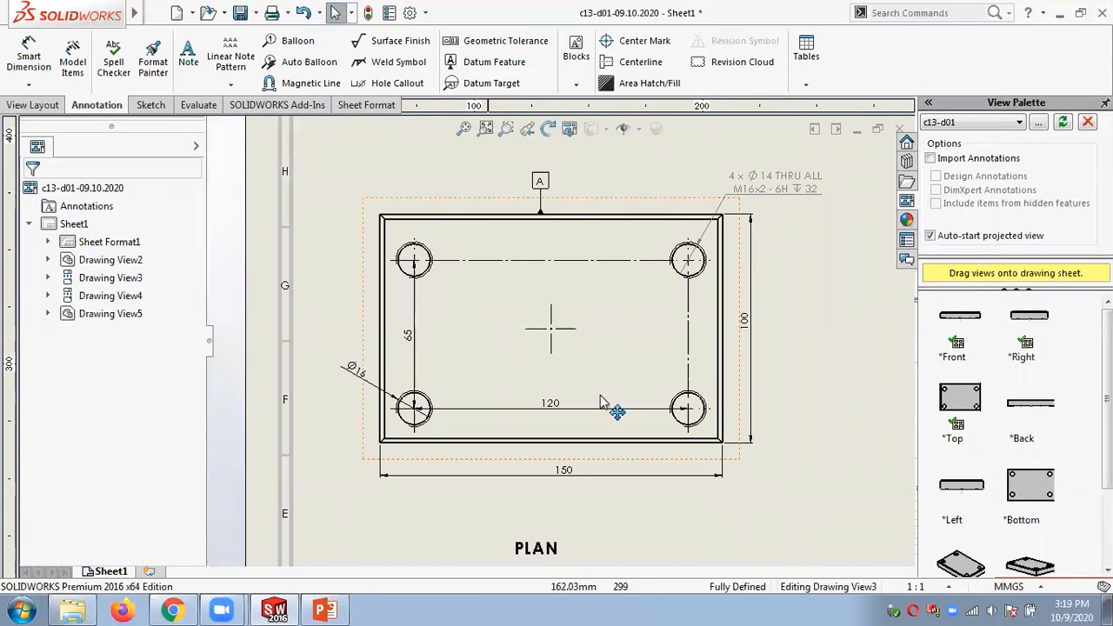
scroll(461, 476, down, 1)
scroll(461, 477, down, 1)
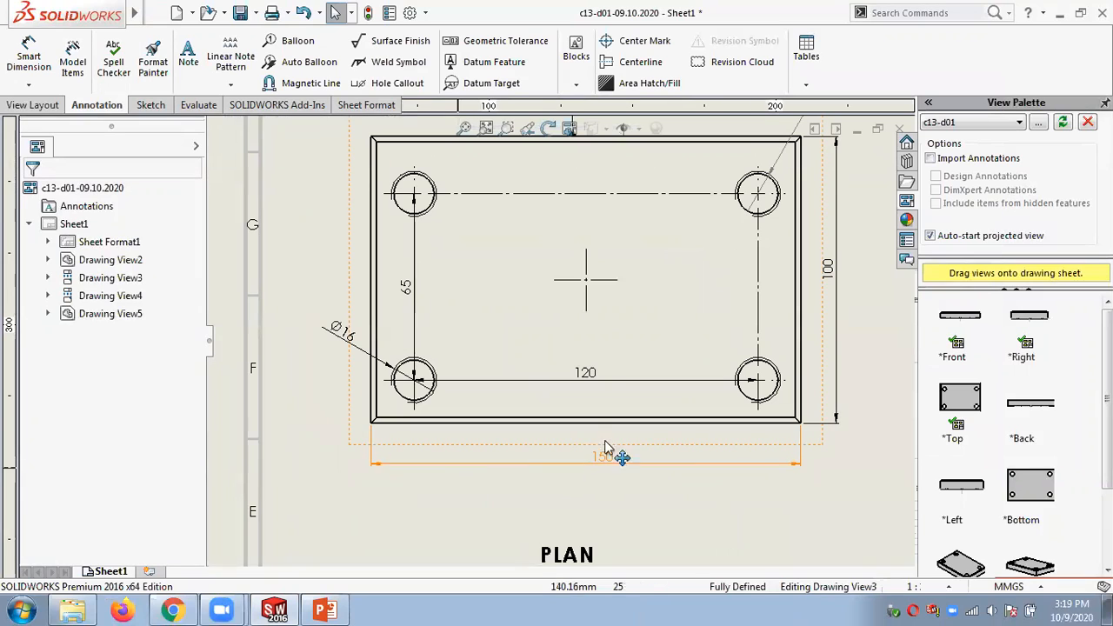
click(479, 44)
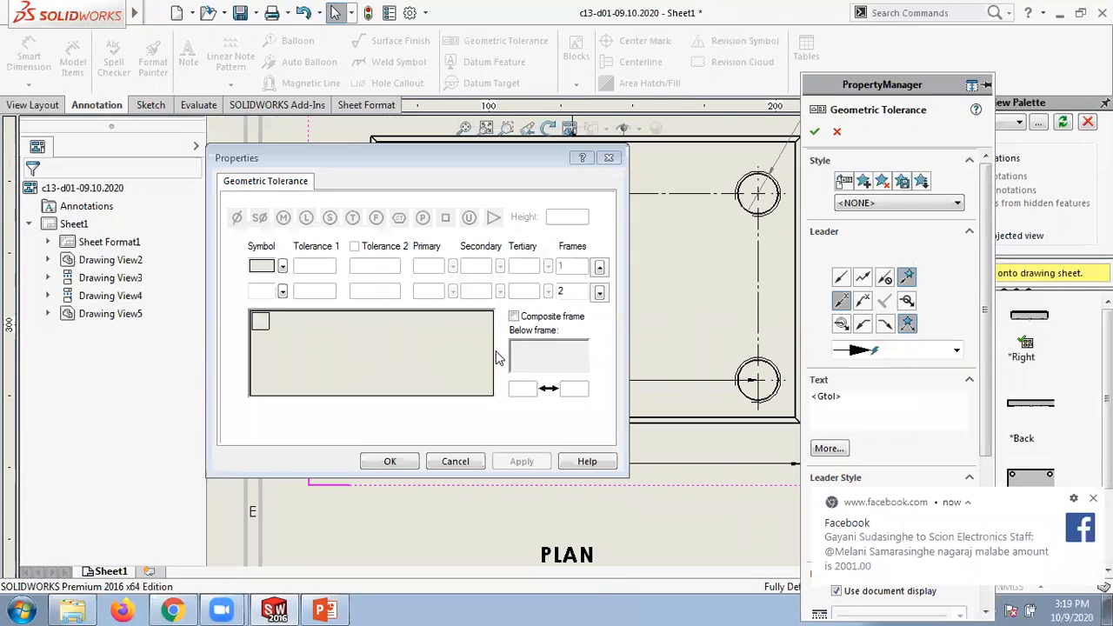
click(282, 266)
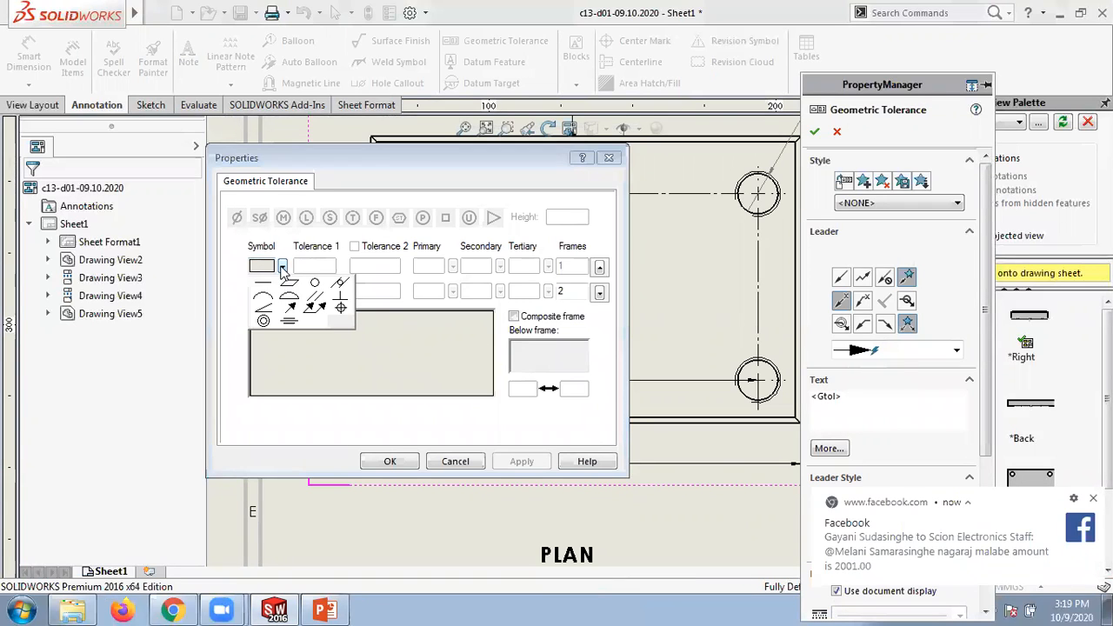
click(315, 301)
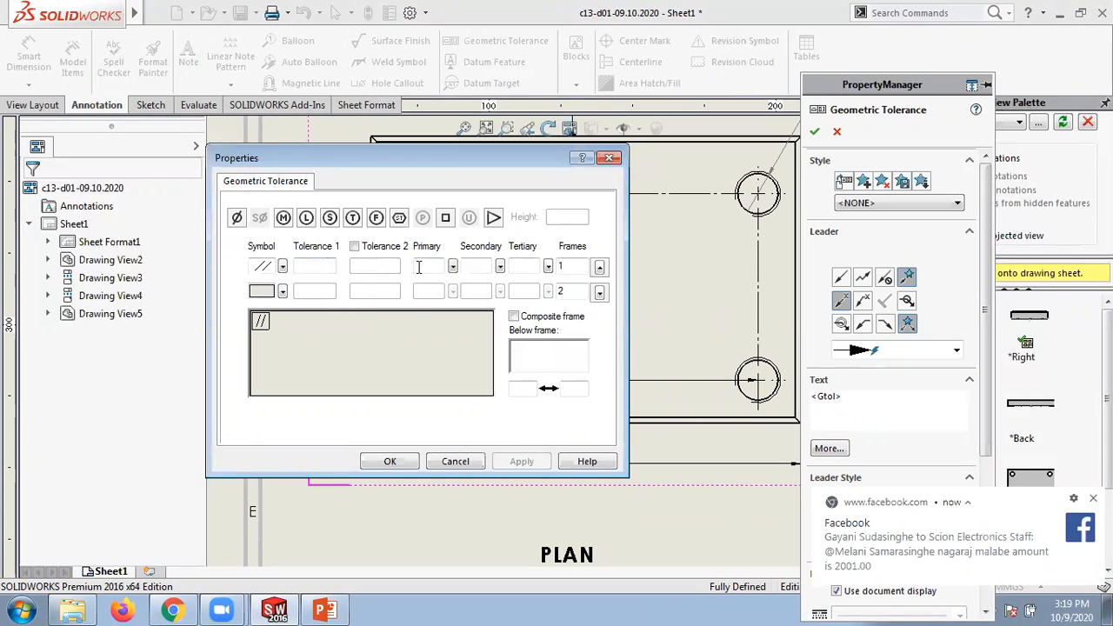
click(453, 266)
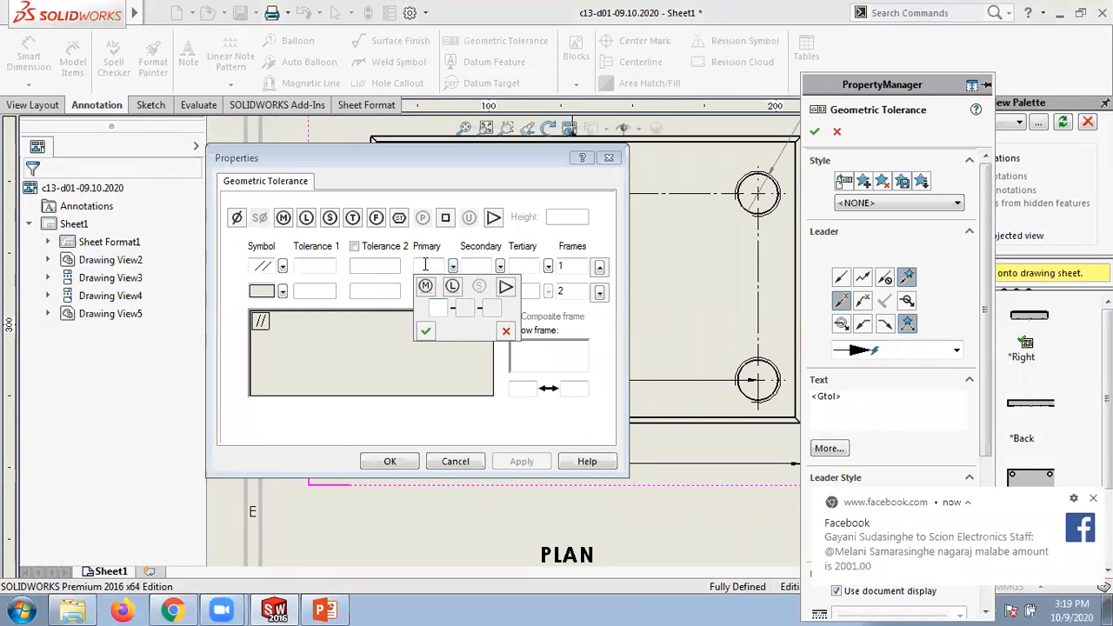
click(309, 264)
text(0.001)
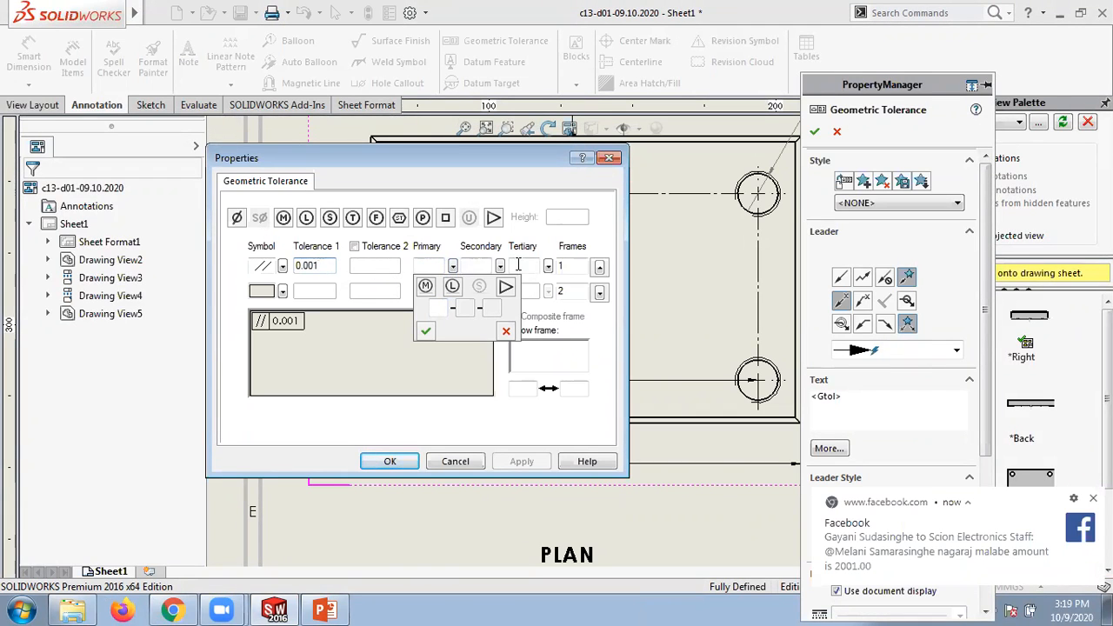
click(428, 266)
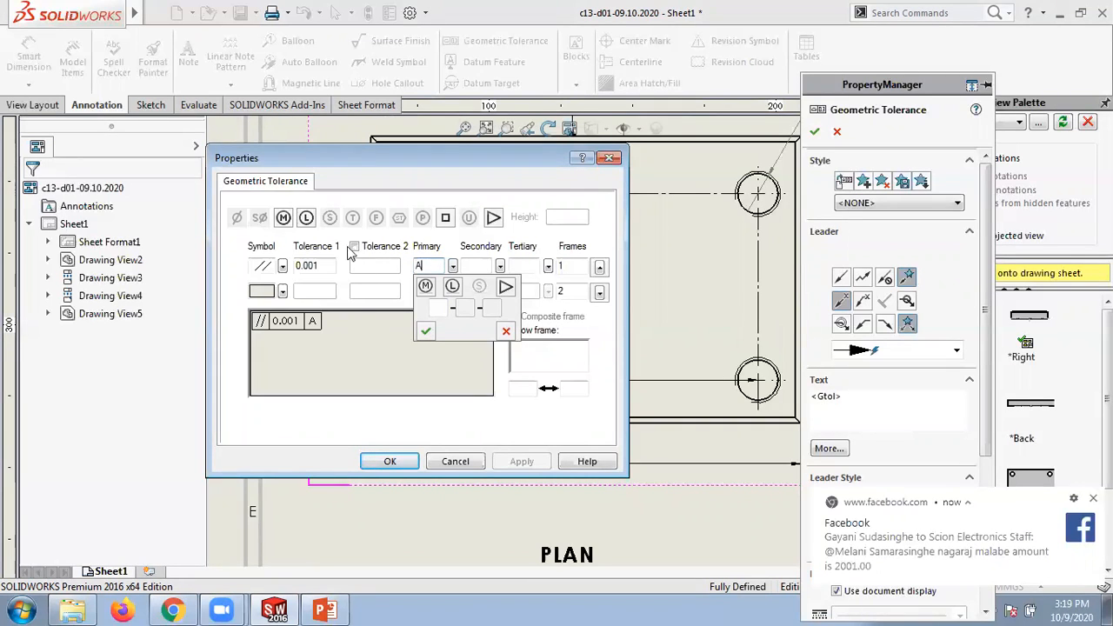
click(390, 462)
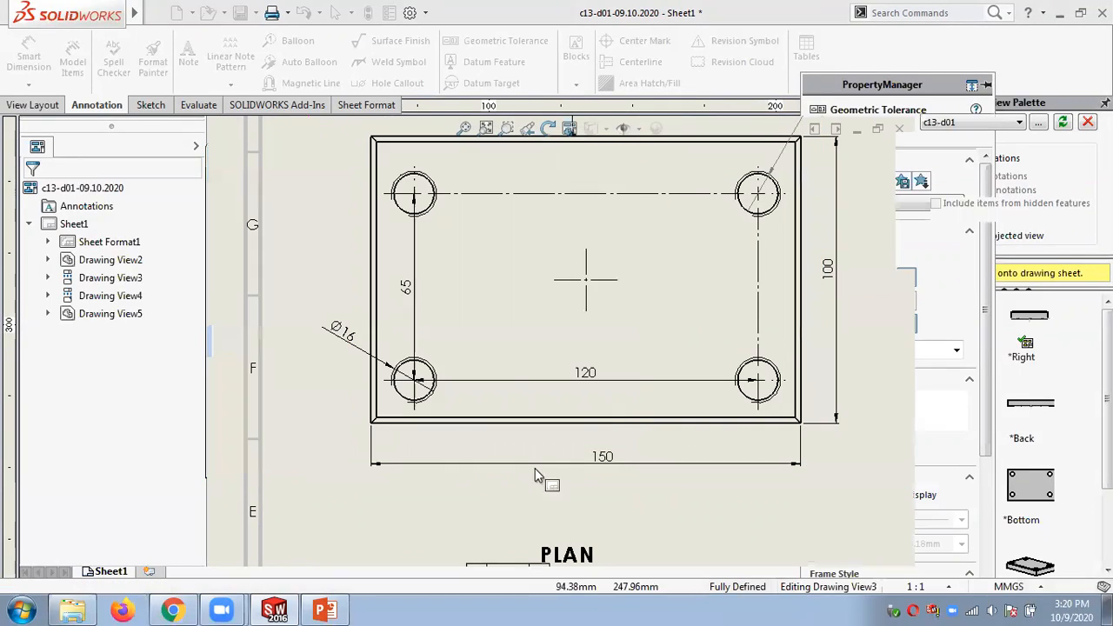
Move the parallelism tolerance frame just below the plan view's lower edge, above the 150 dimension, and accept its properties.
scroll(644, 463, down, 2)
scroll(641, 462, up, 3)
drag(503, 464, 546, 377)
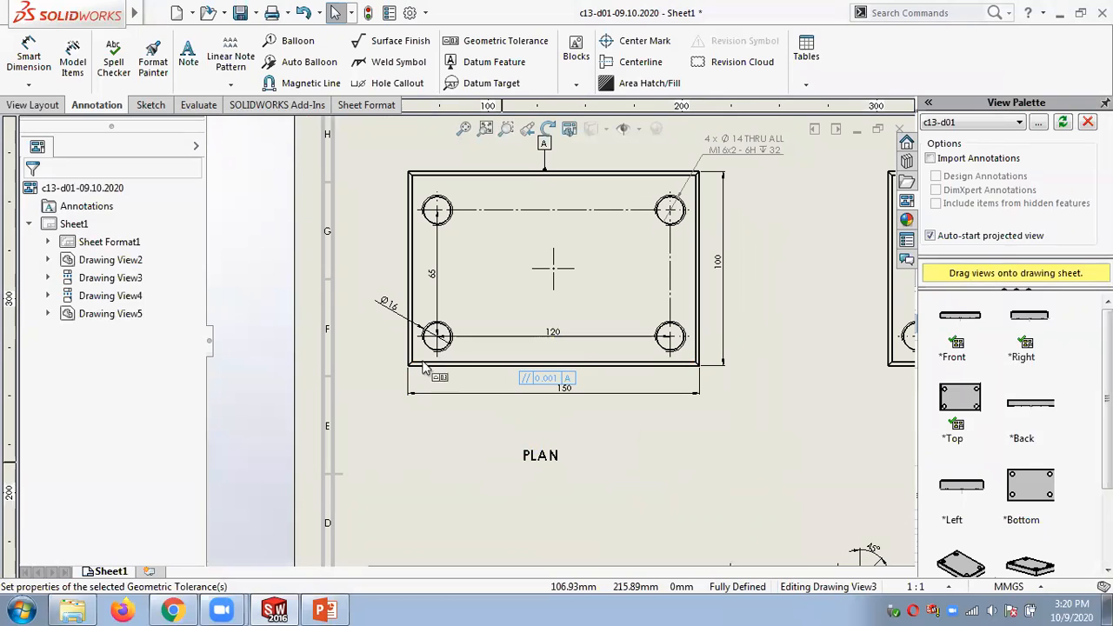
scroll(491, 401, down, 3)
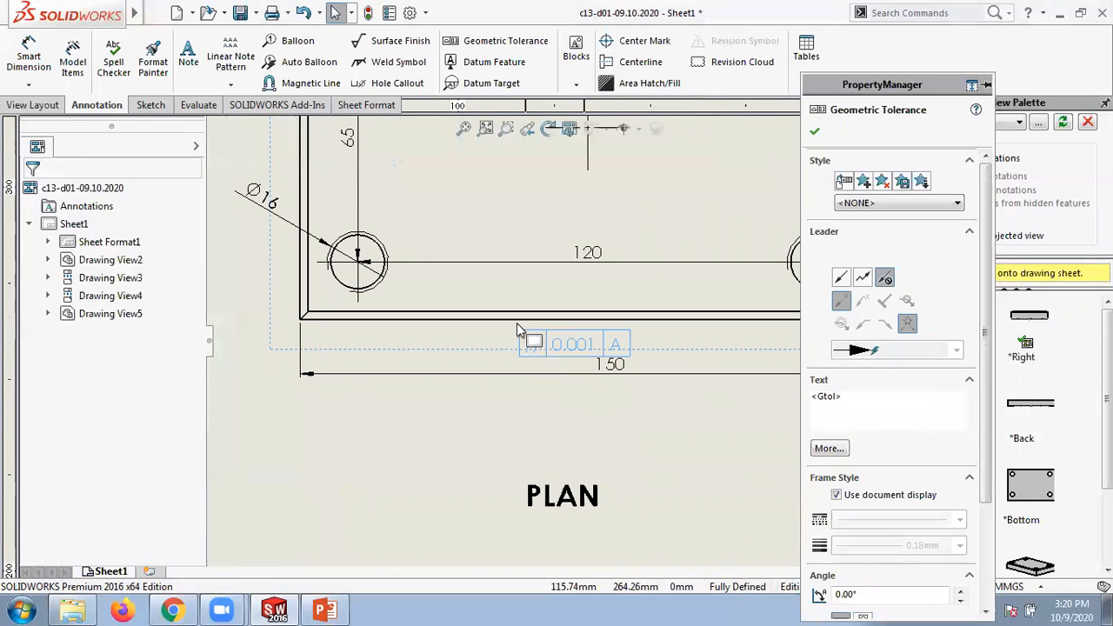
scroll(540, 368, up, 1)
scroll(556, 365, up, 1)
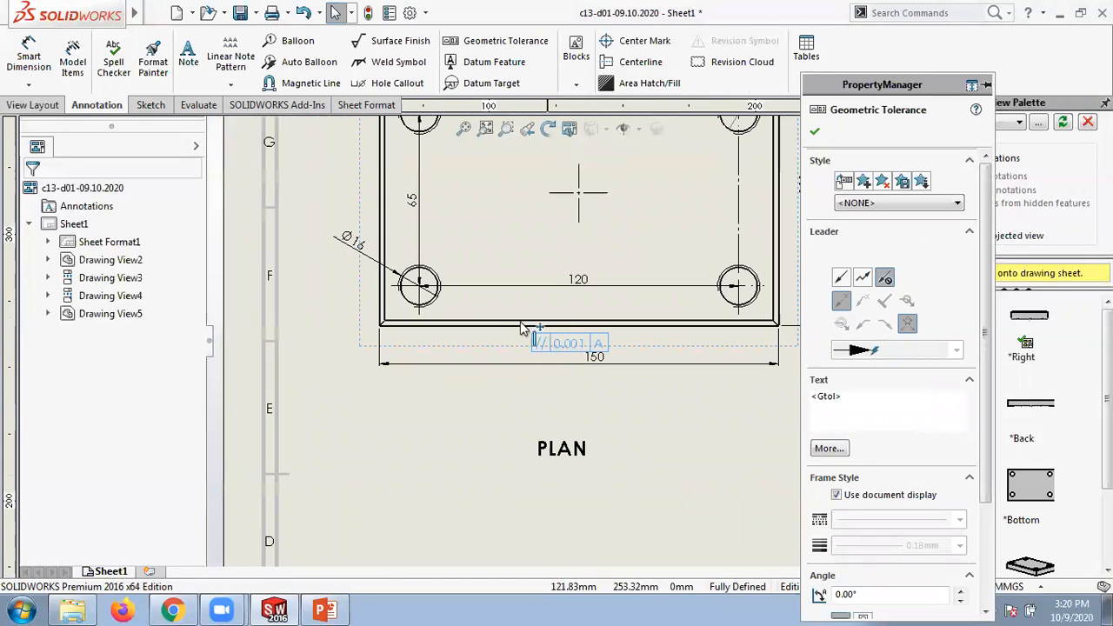
scroll(583, 188, up, 1)
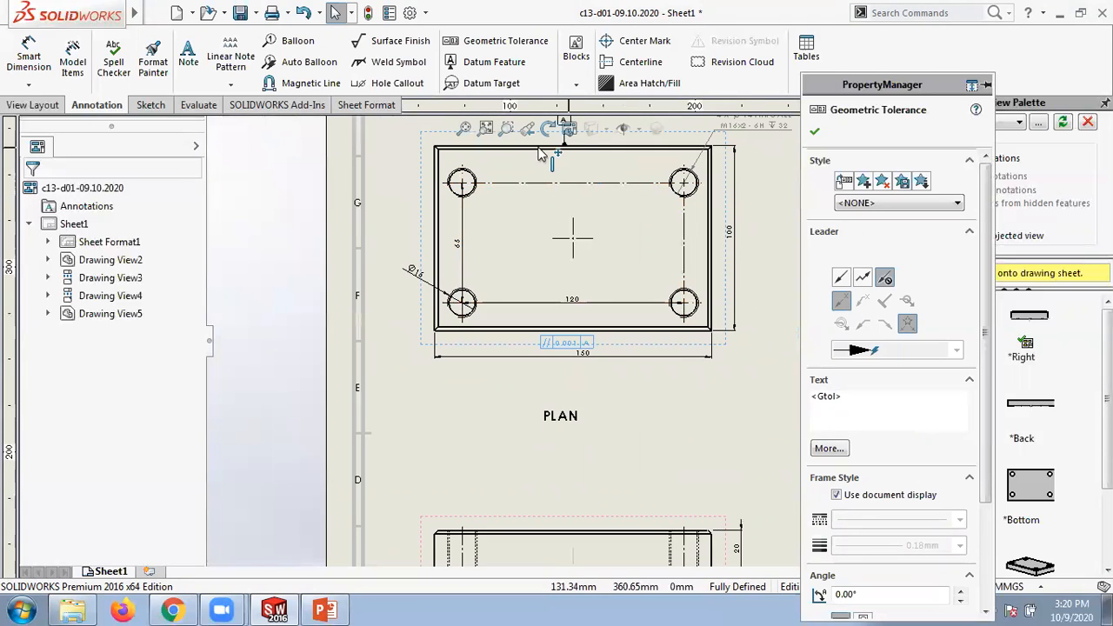
scroll(567, 270, down, 2)
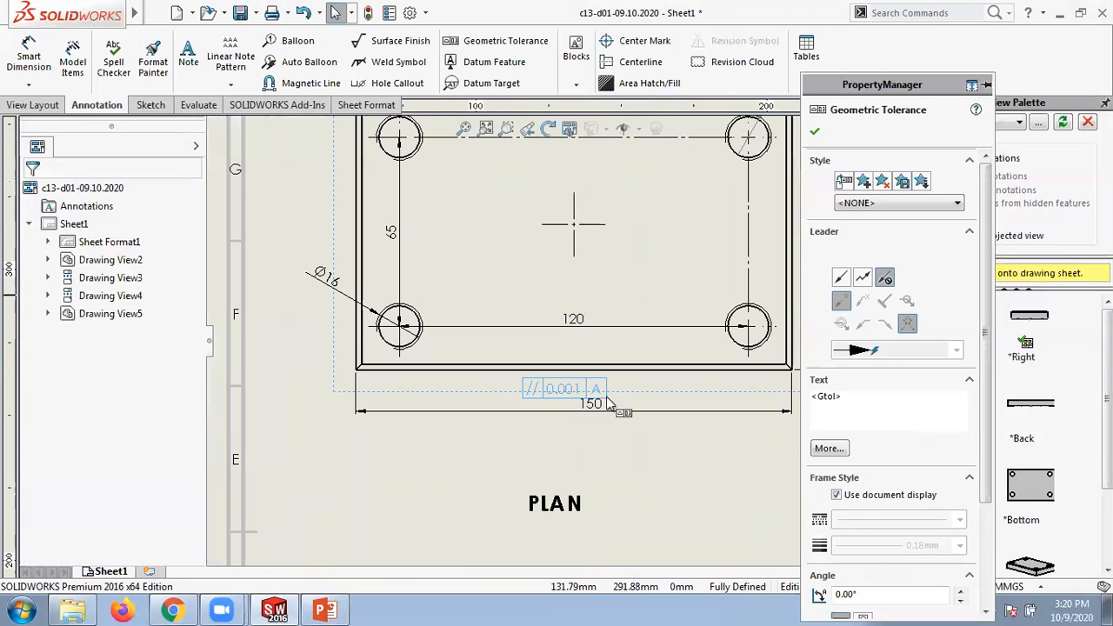
click(561, 393)
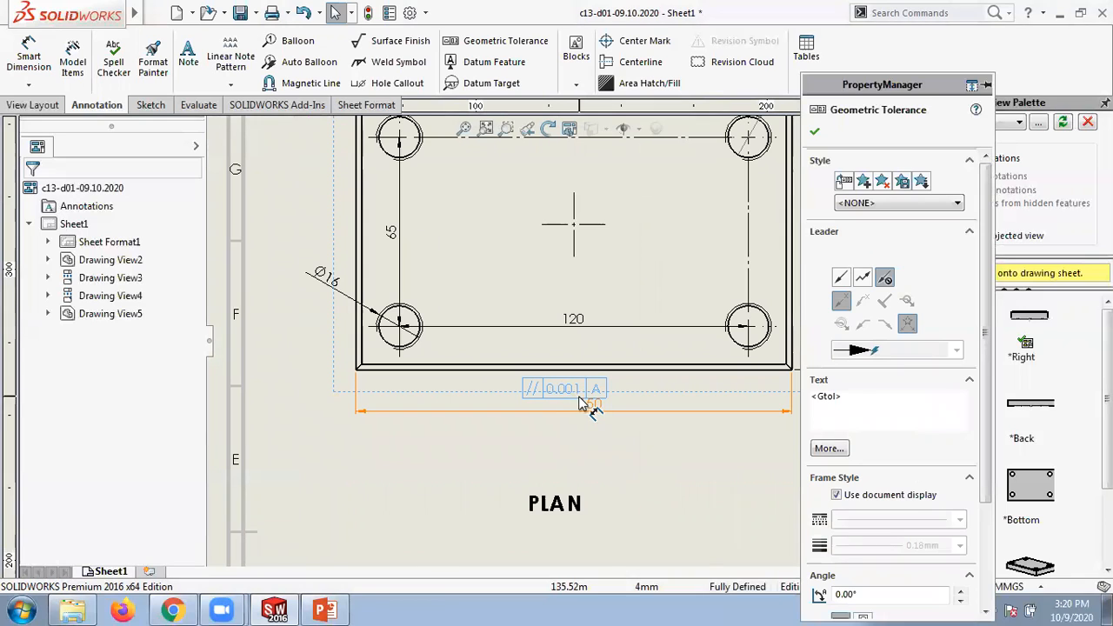
click(814, 132)
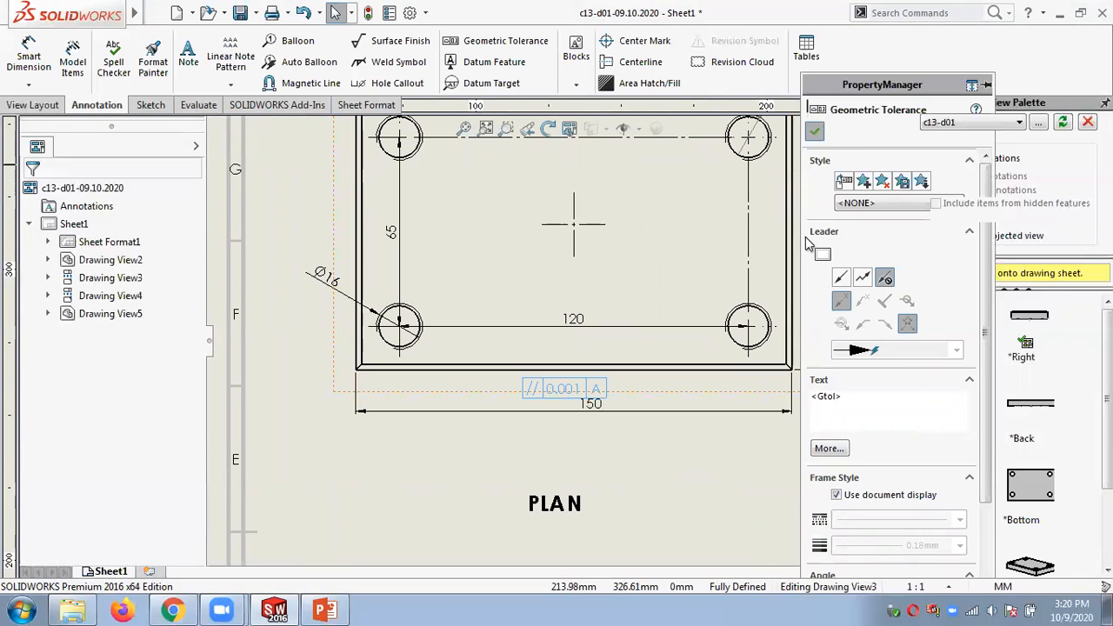
click(739, 462)
Create a geometric tolerance with the concentricity symbol, a tolerance of 0.001 and primary datum A, placed below the plan view.
scroll(687, 460, up, 3)
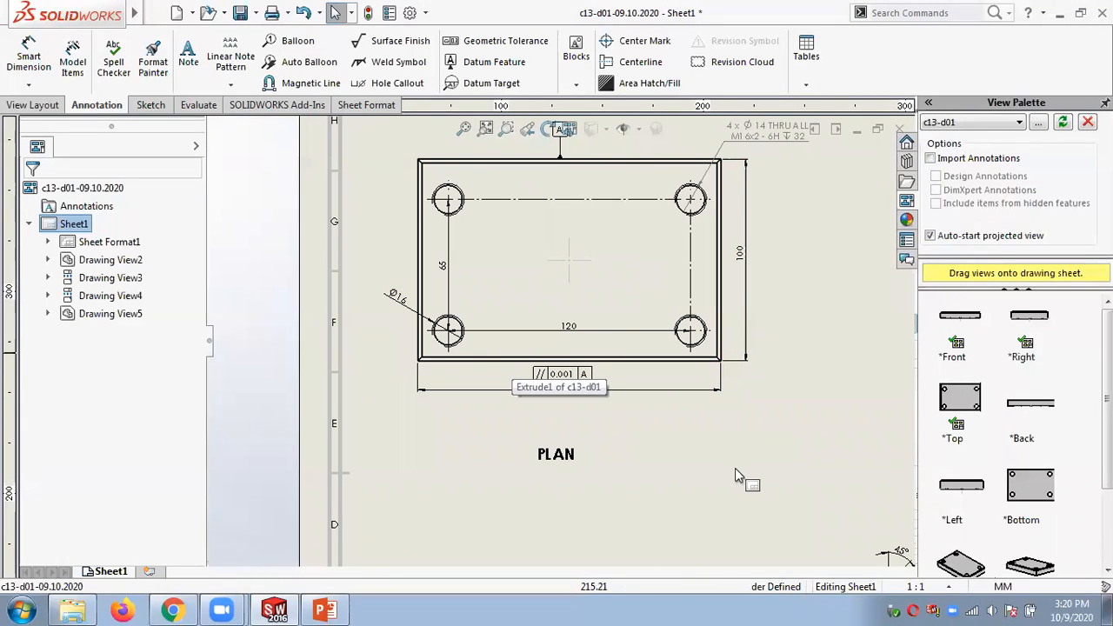
click(472, 52)
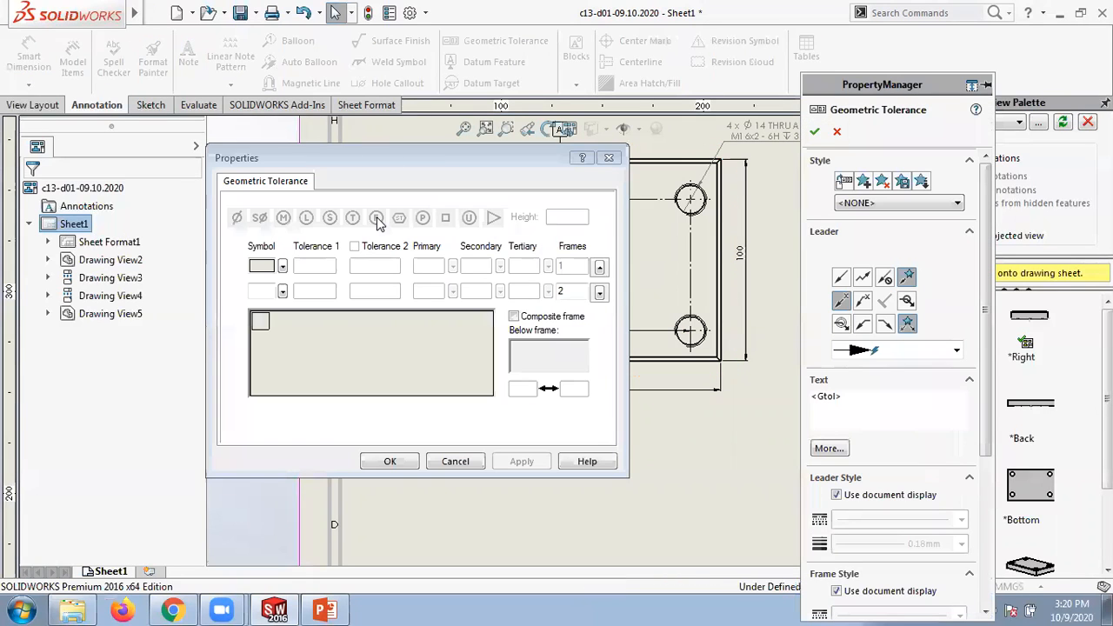
click(283, 266)
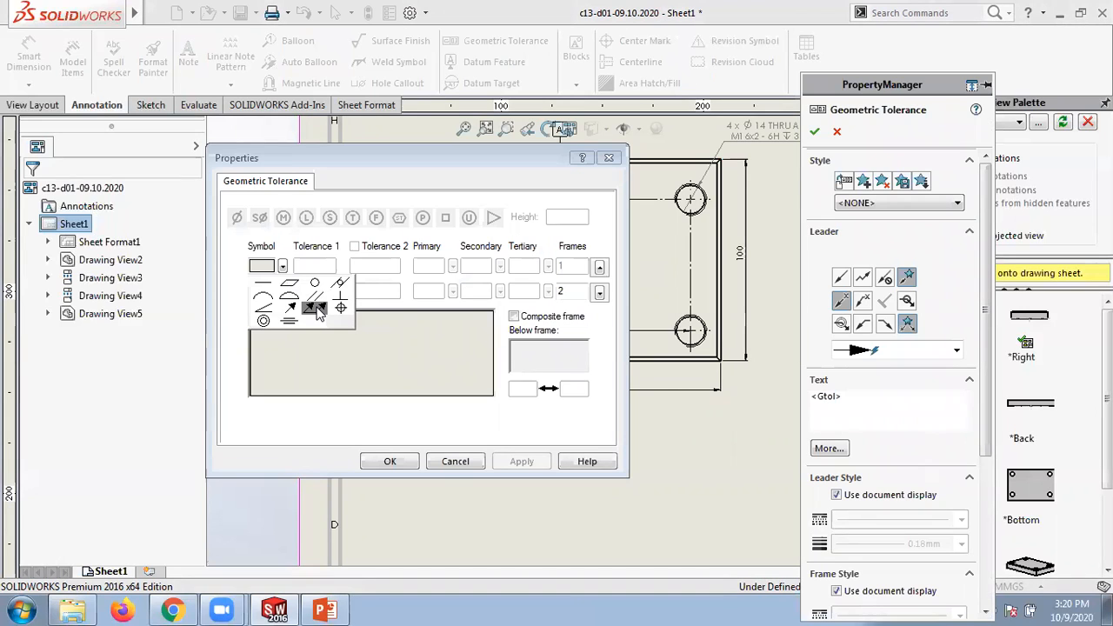
click(282, 266)
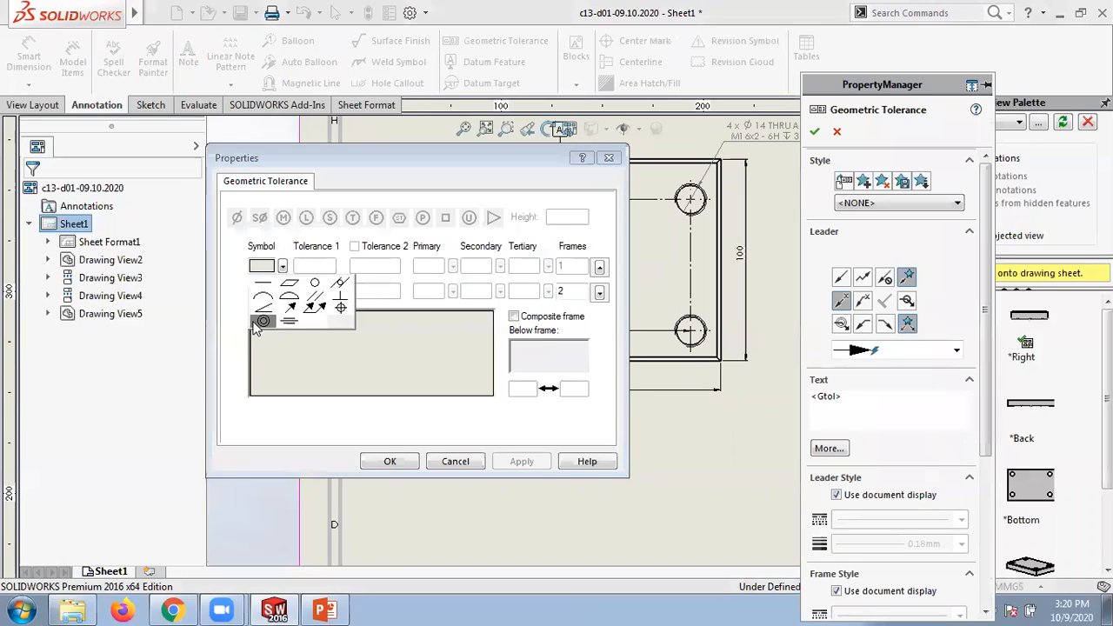
click(261, 327)
text(0.)
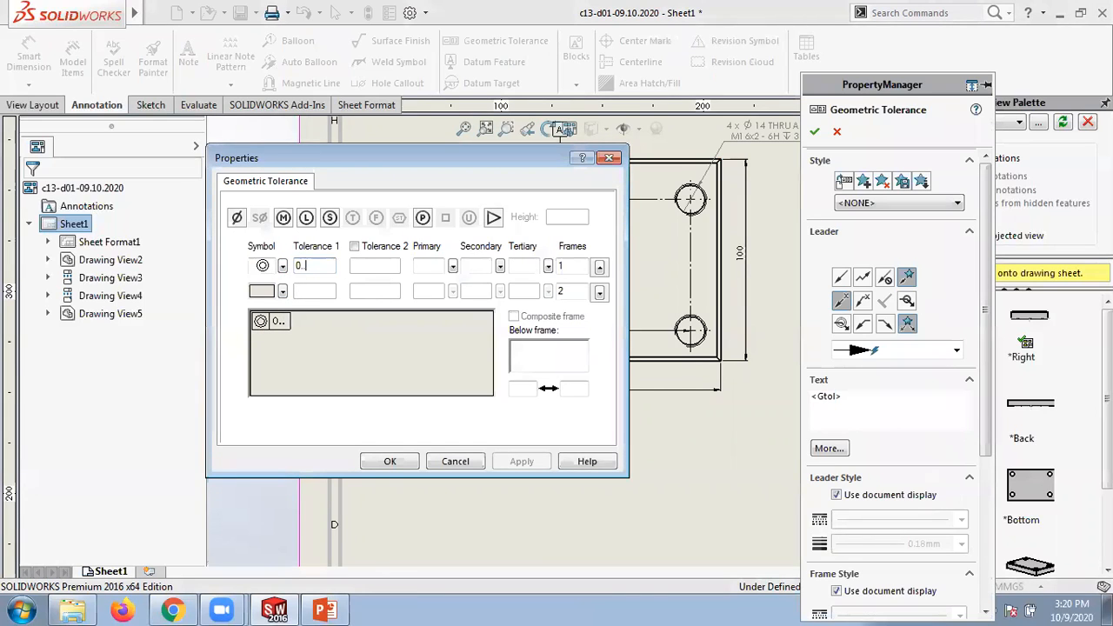
key(BackSpace)
text(.001)
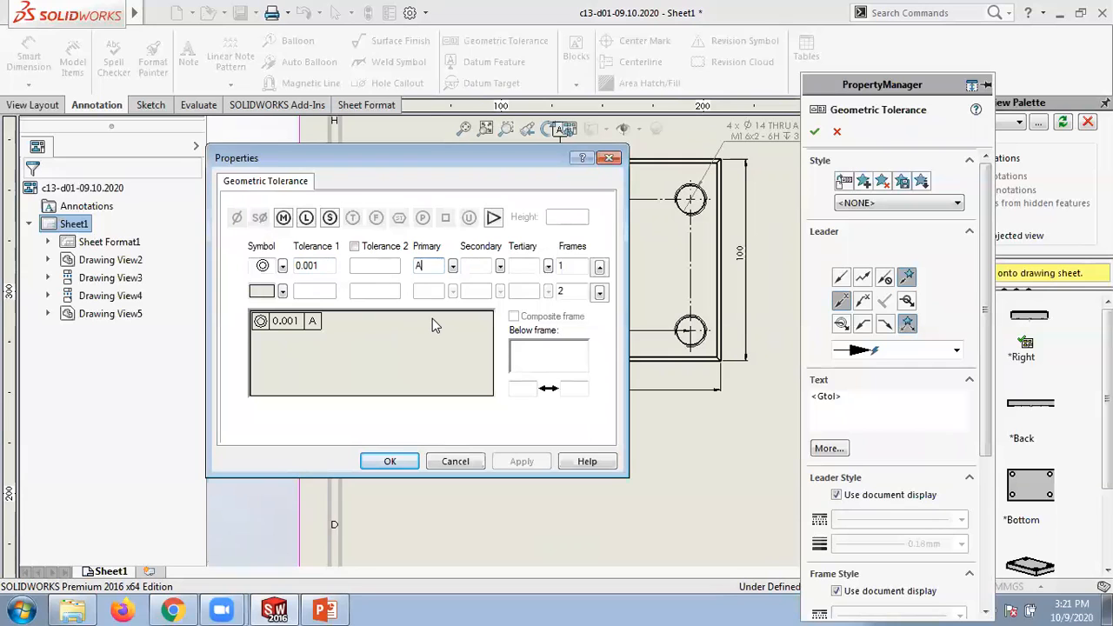
click(391, 462)
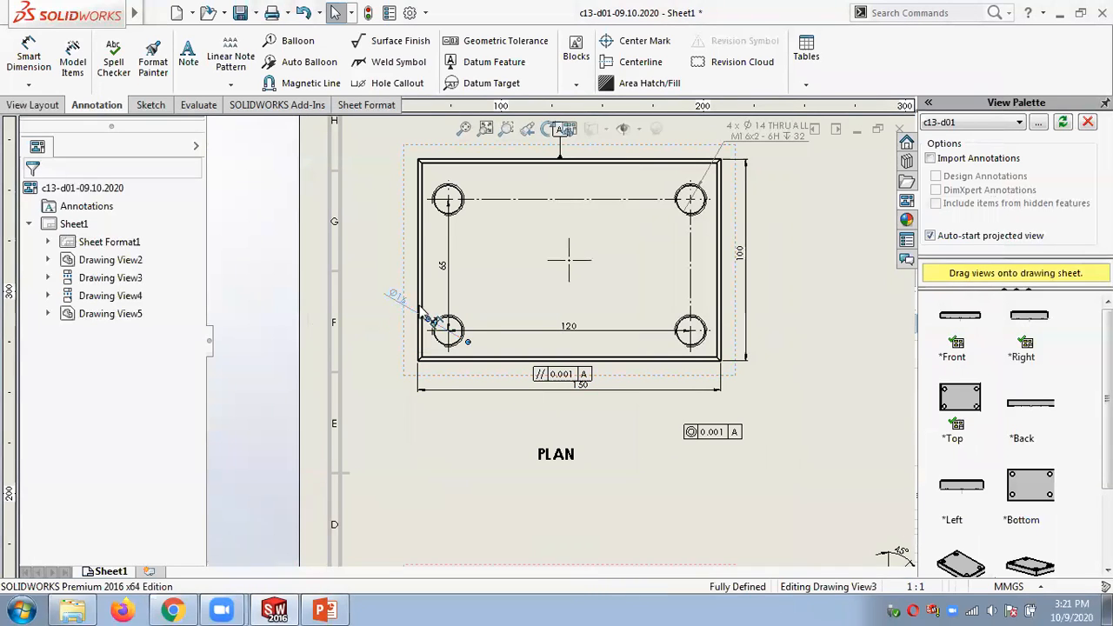
Apply a symmetric tolerance of 0.01 mm to the plan view's 150 dimension.
click(399, 301)
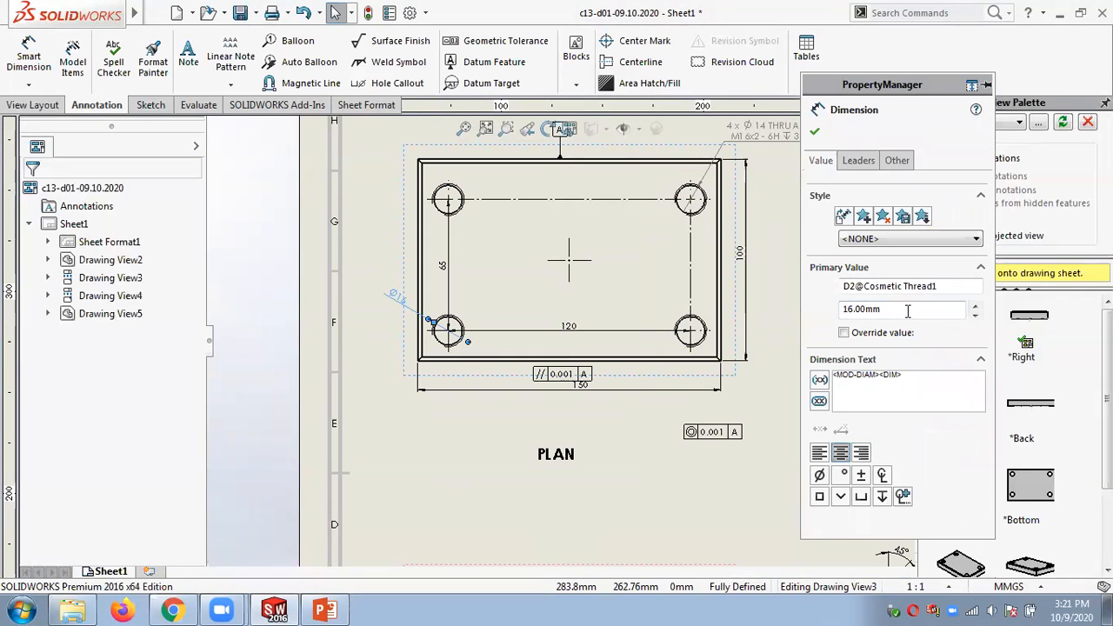
click(814, 138)
click(613, 400)
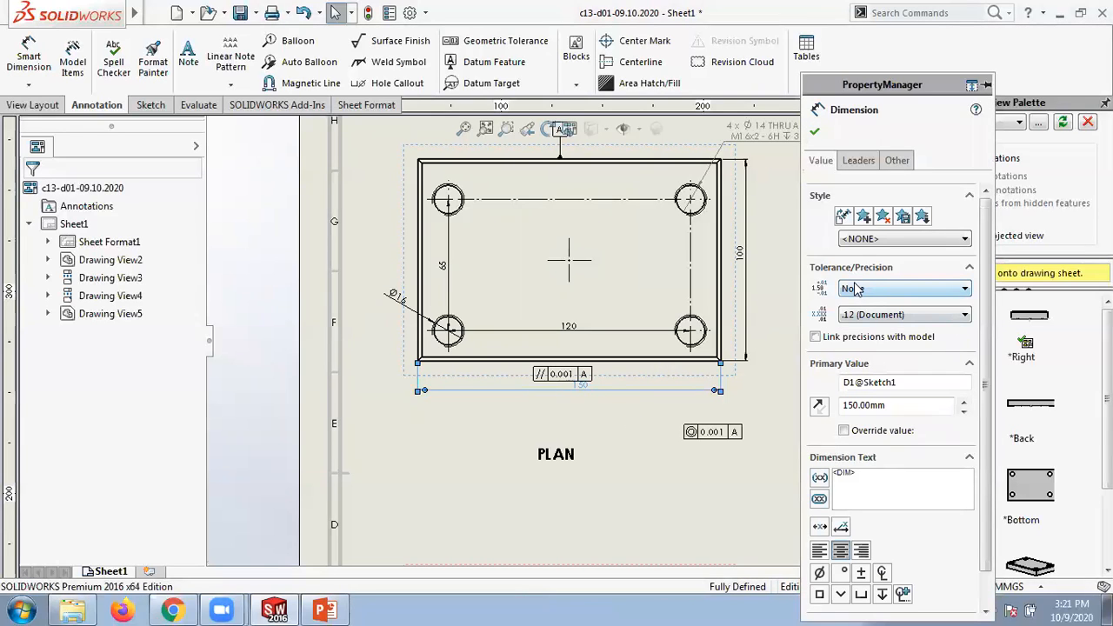
click(854, 290)
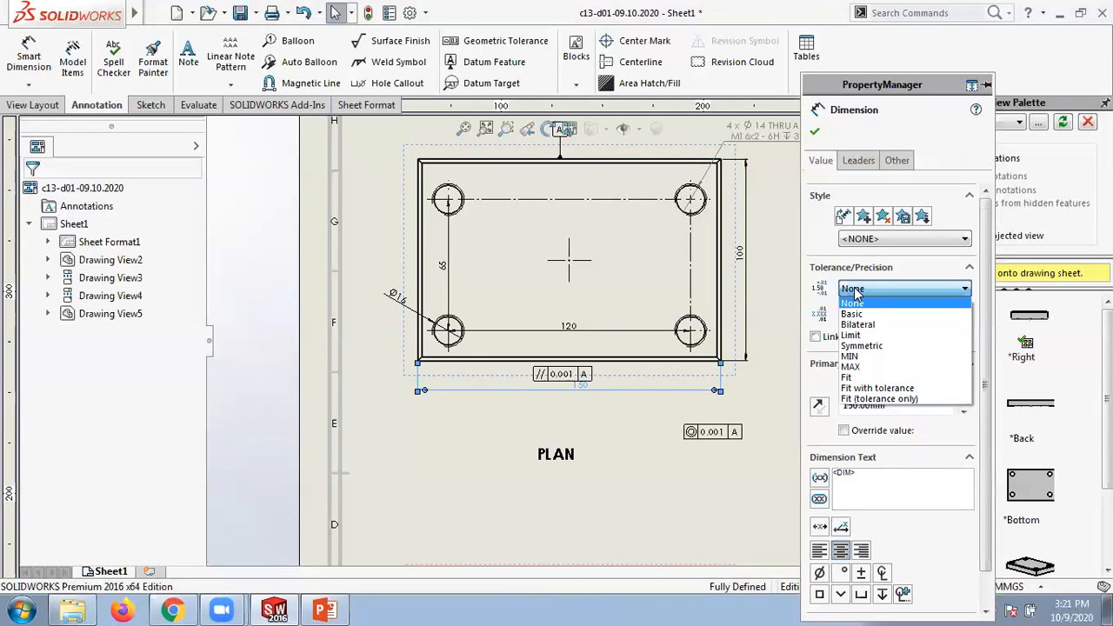
click(860, 346)
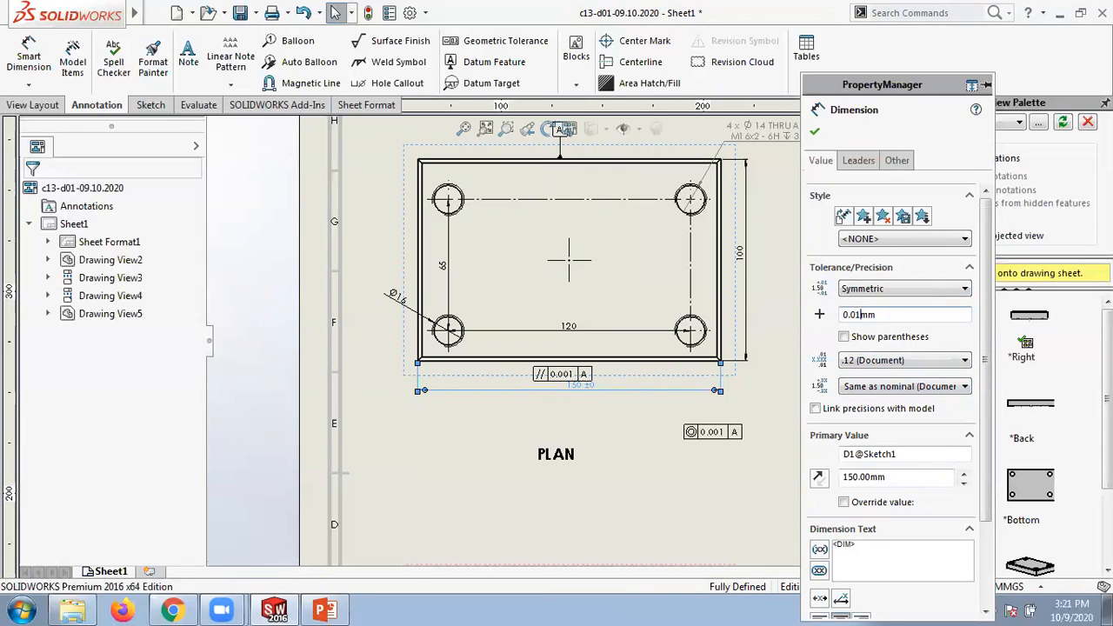
click(814, 131)
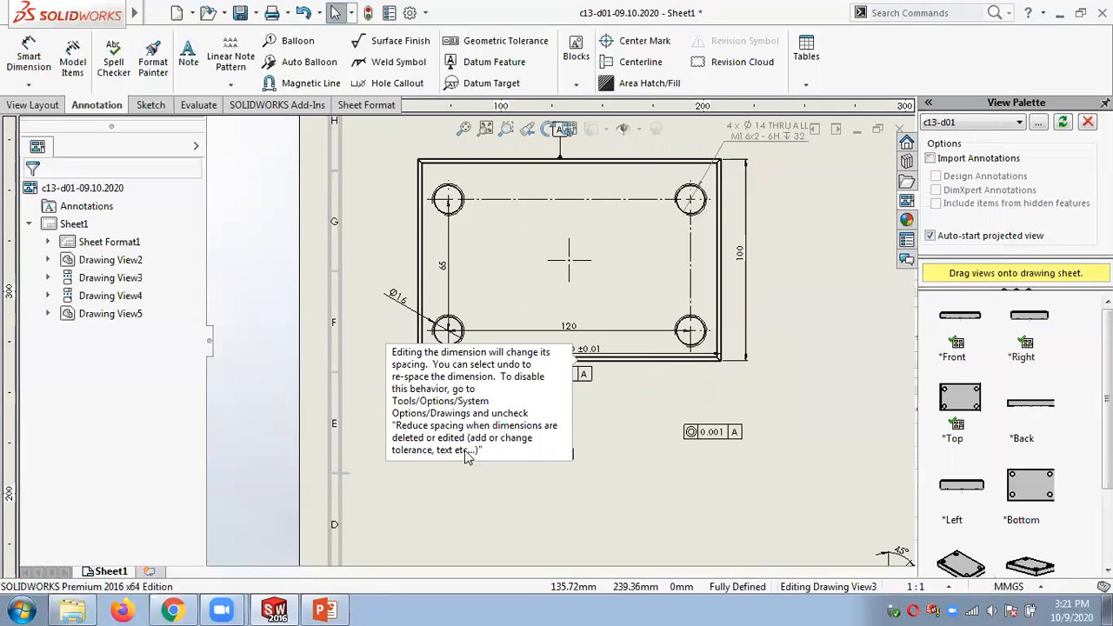
scroll(587, 374, up, 3)
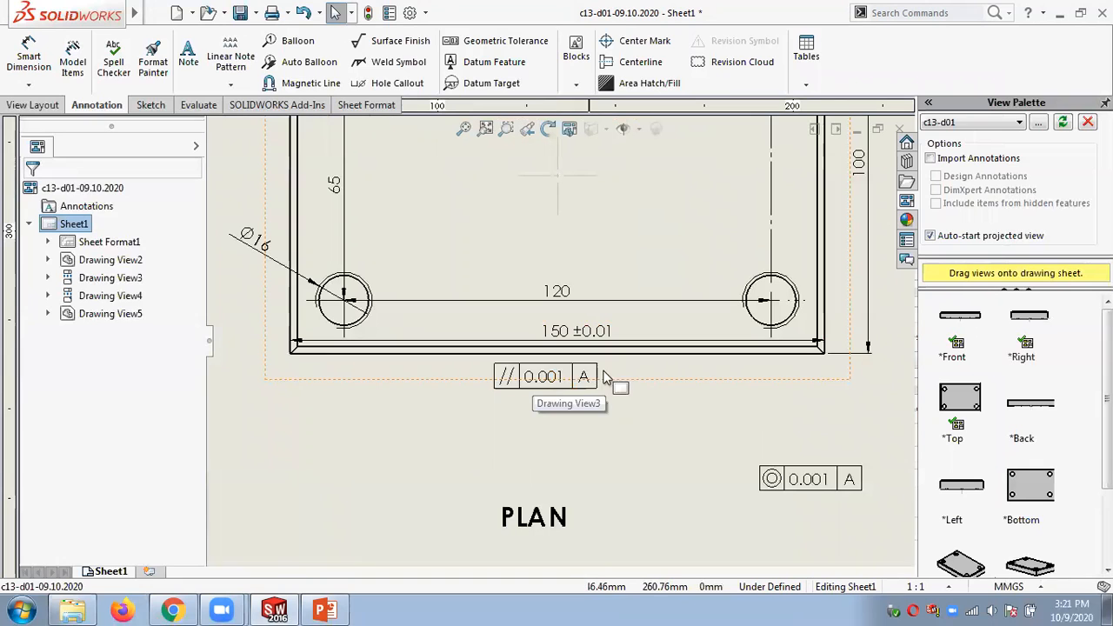
scroll(584, 445, down, 4)
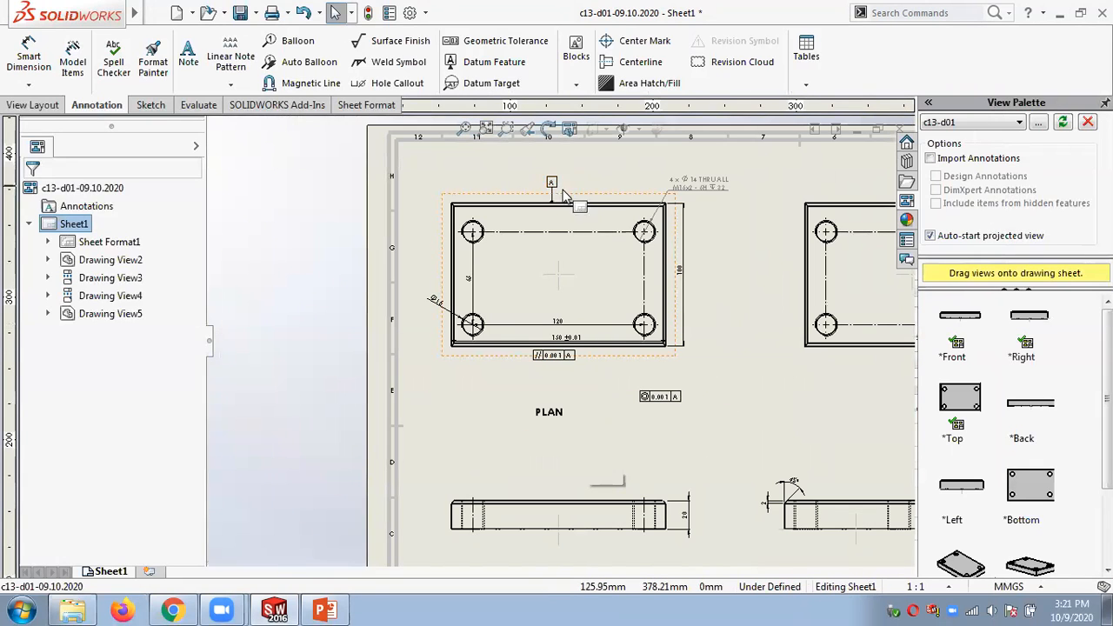
scroll(566, 200, up, 1)
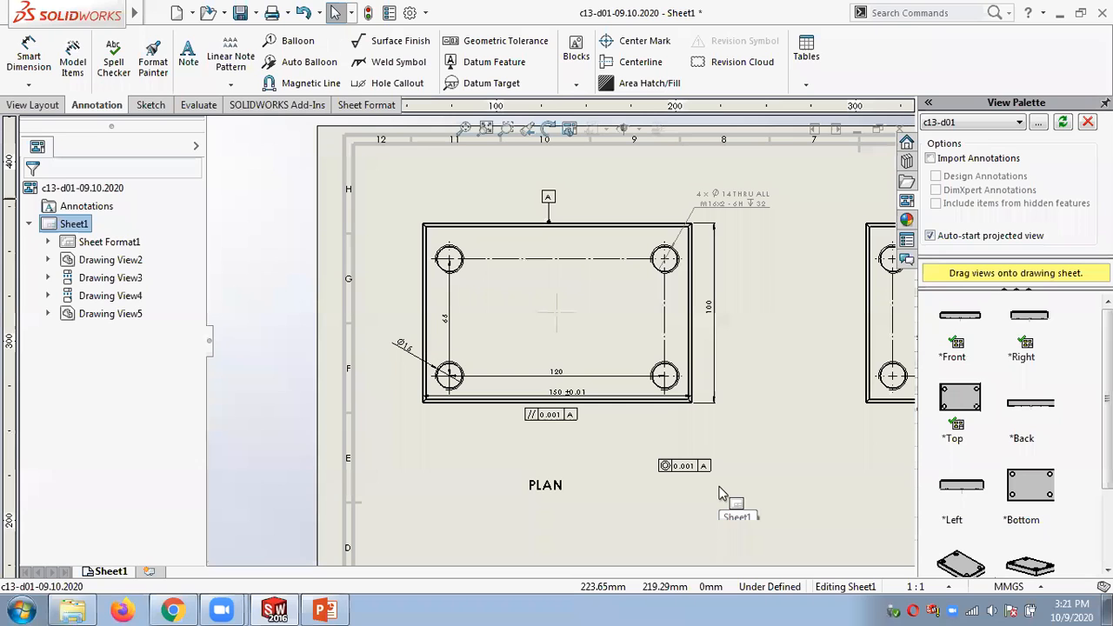
Switch to the PowerPoint presentation and review the Tutorial 1 slides through to the final drawing sheet.
click(324, 611)
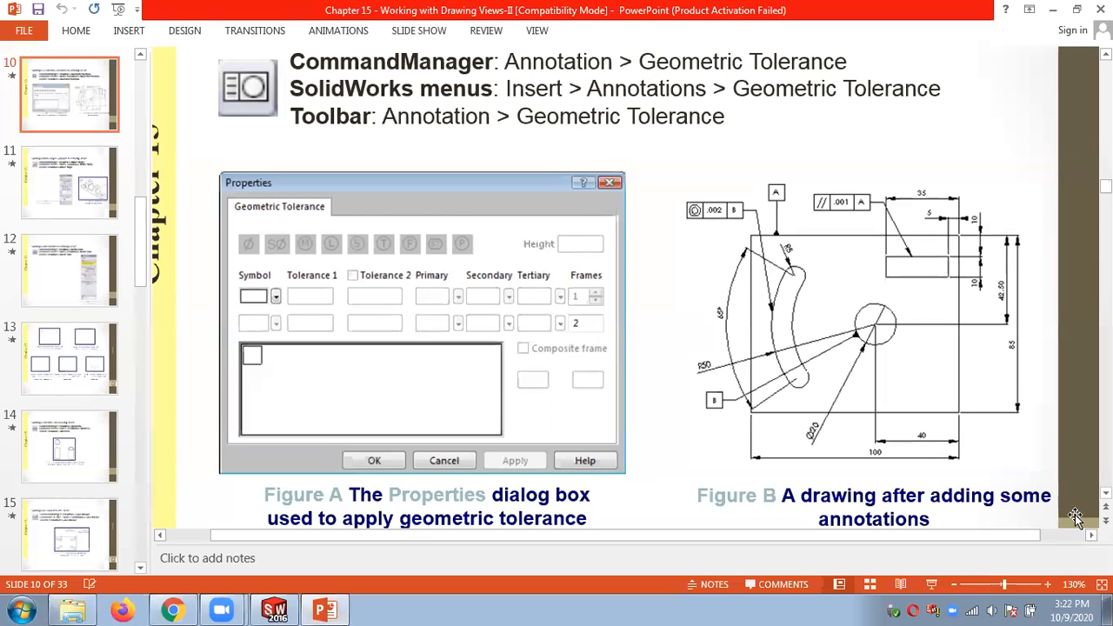
ctrl+scroll(1076, 519, down, 4)
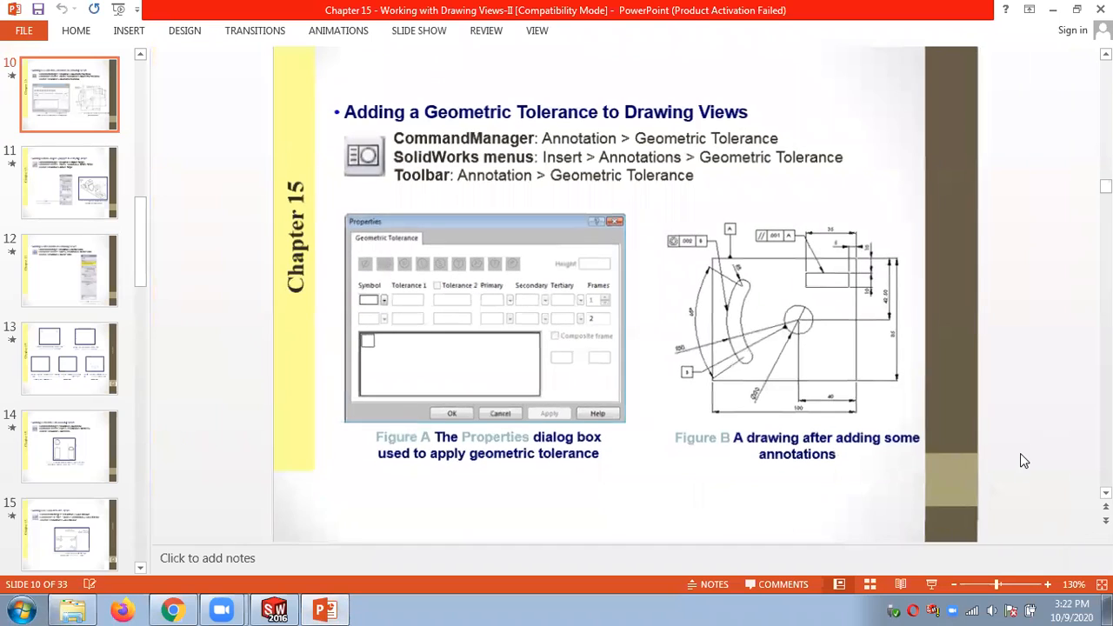
scroll(1032, 453, down, 3)
scroll(1032, 453, down, 7)
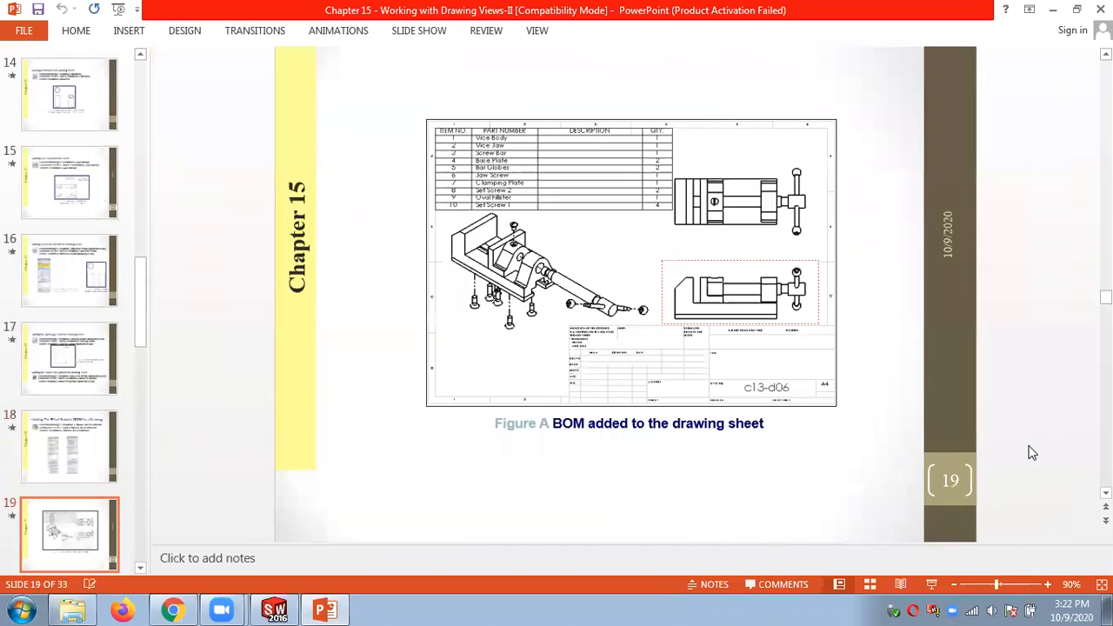
scroll(1033, 453, down, 4)
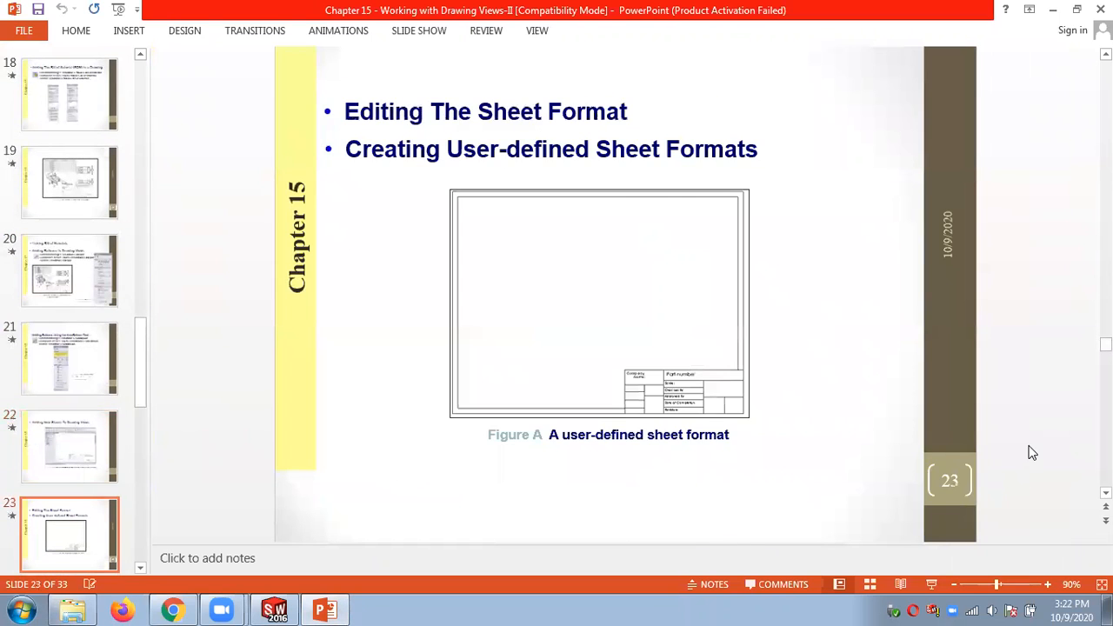
scroll(1032, 453, down, 1)
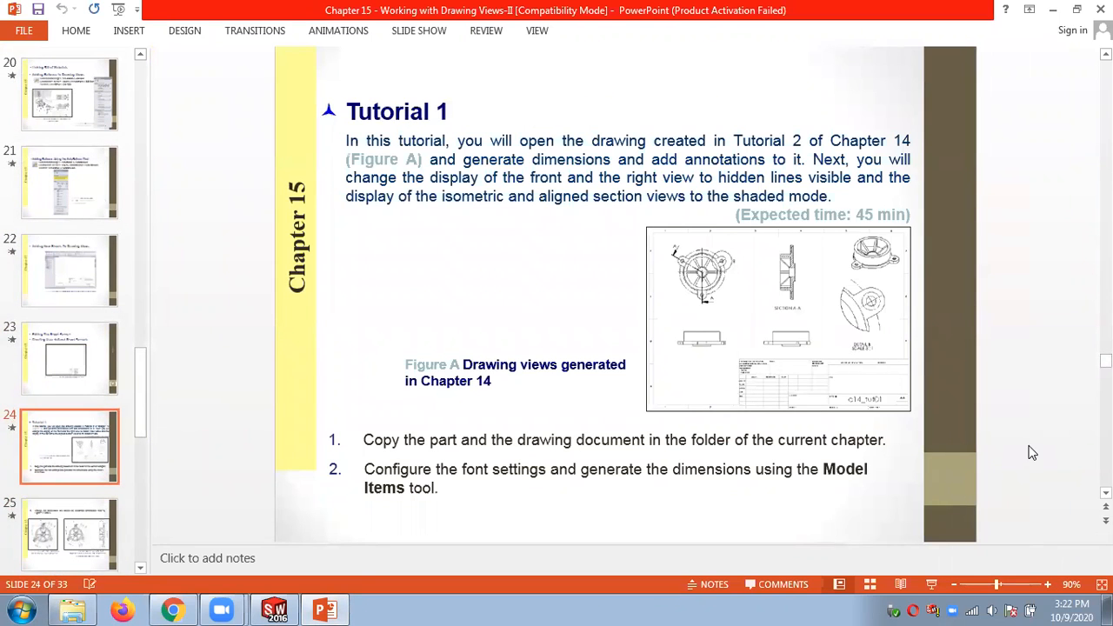
scroll(1032, 453, down, 1)
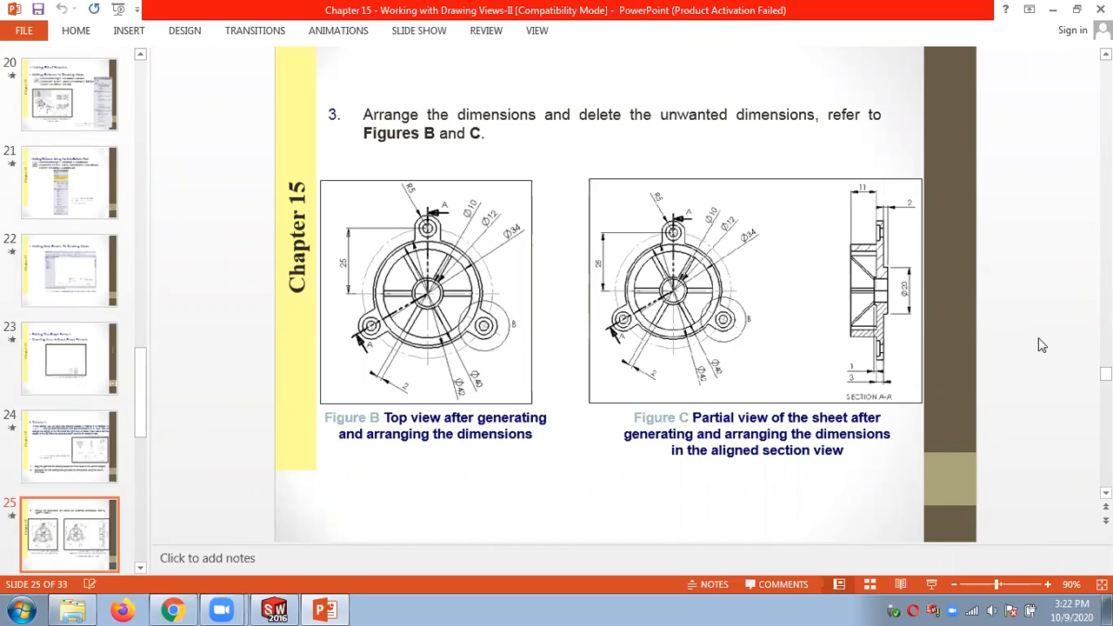
scroll(1038, 338, down, 1)
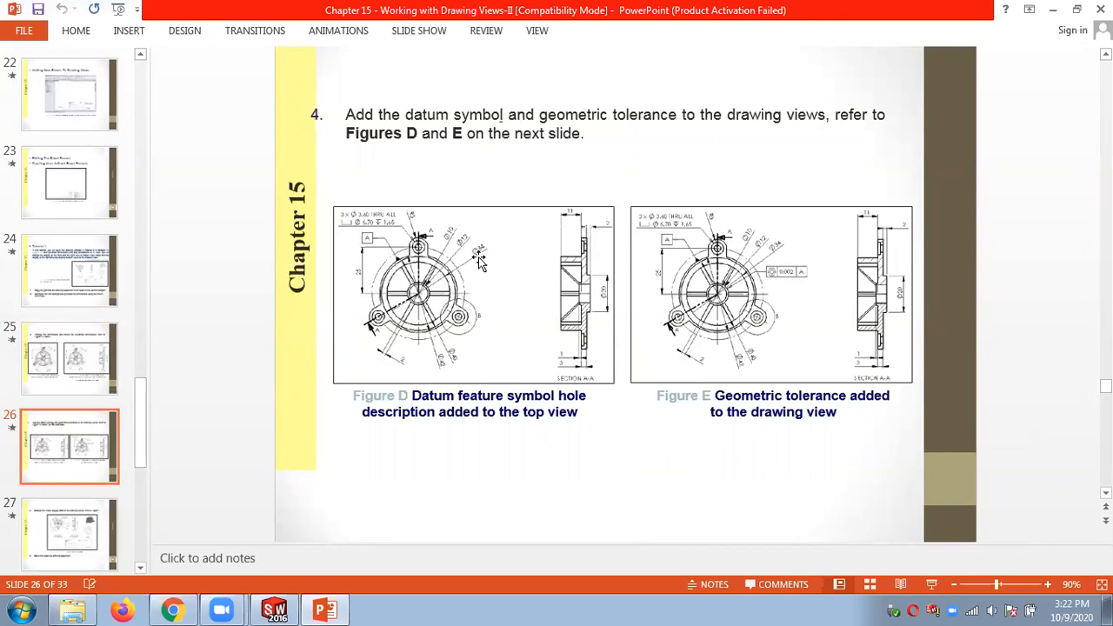
scroll(543, 155, down, 2)
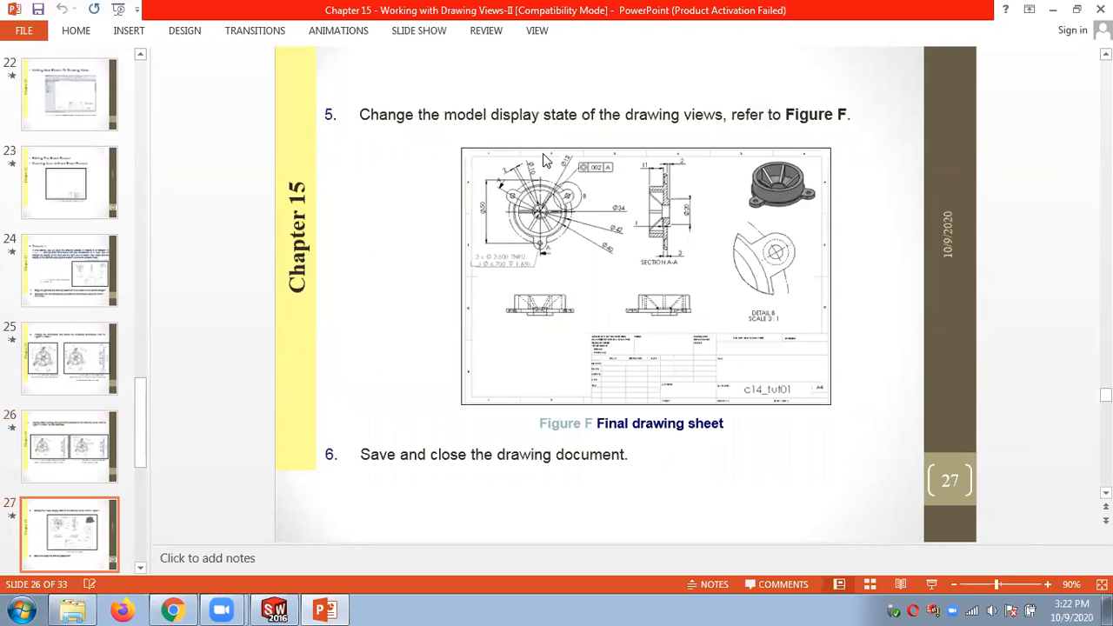
ctrl+scroll(881, 460, up, 2)
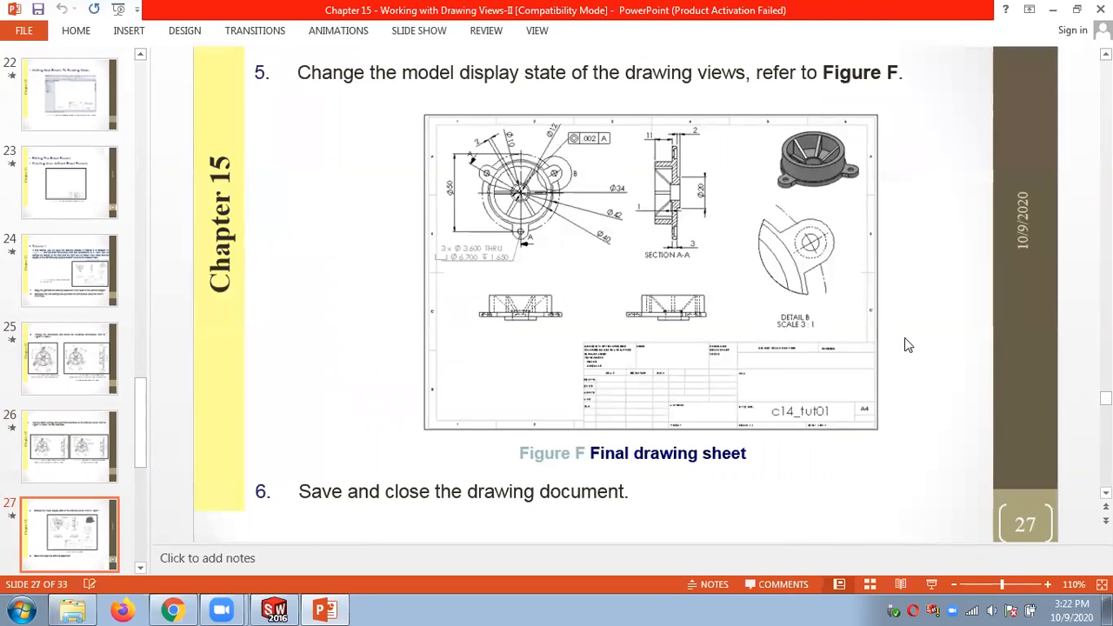
Review the Tutorial 2 slides on the Bench Vice BOM and balloons, and Exercise 1, through to the end slide.
scroll(1030, 342, down, 2)
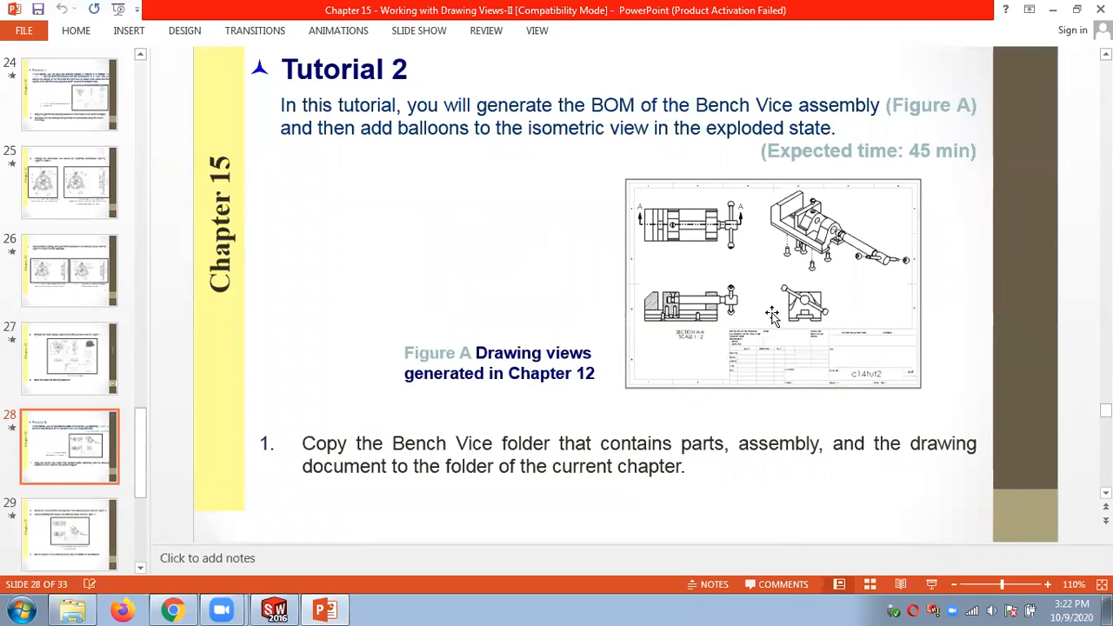
scroll(706, 249, down, 2)
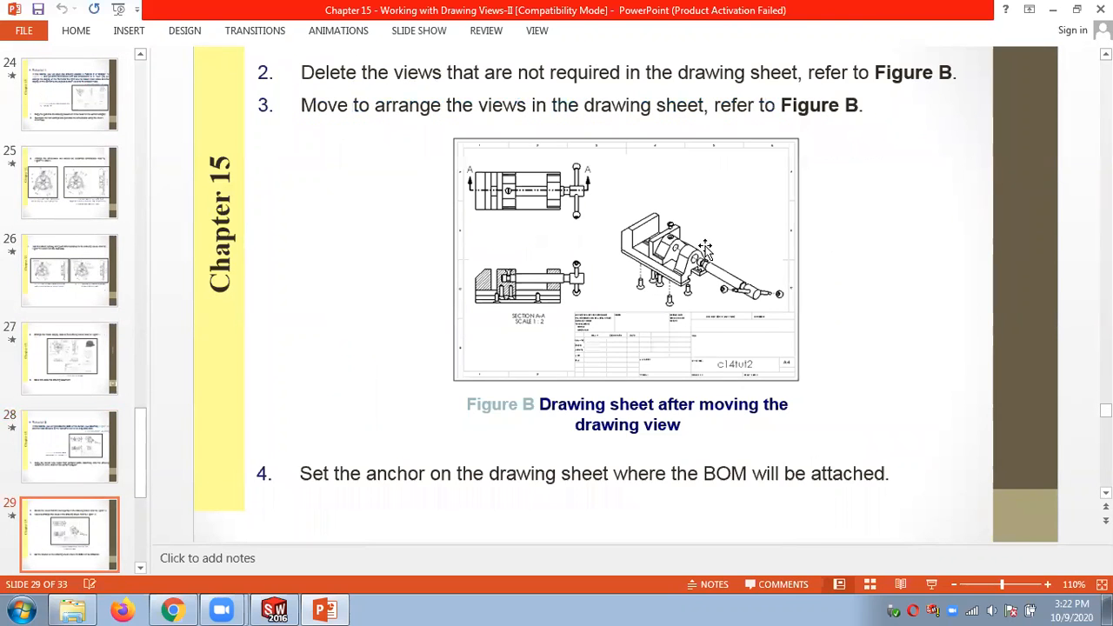
scroll(706, 249, down, 2)
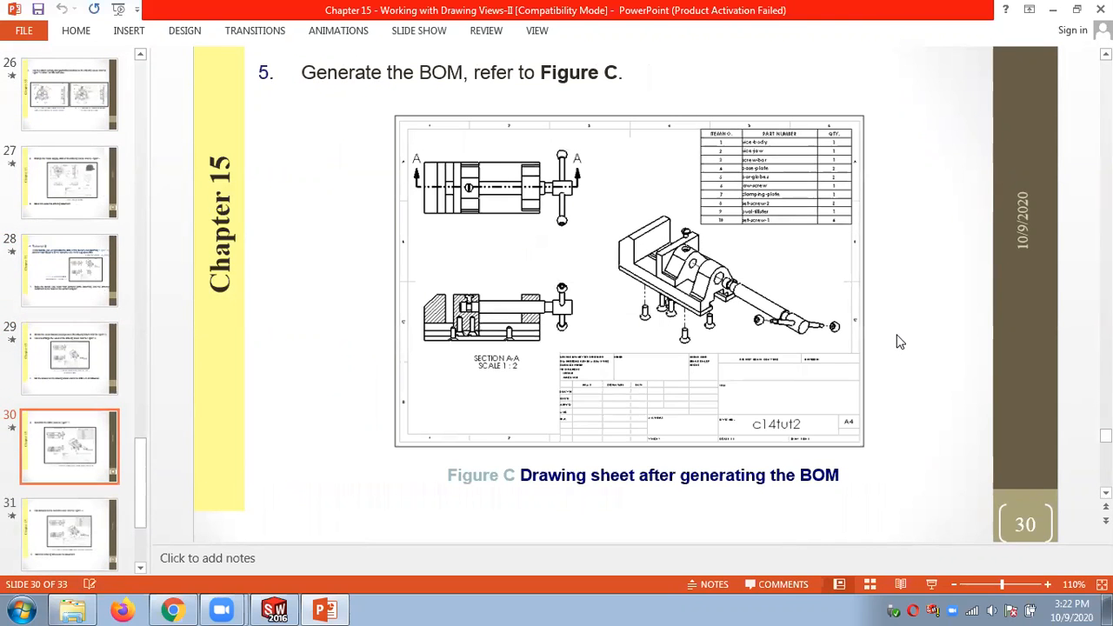
scroll(900, 341, down, 2)
scroll(900, 341, down, 2)
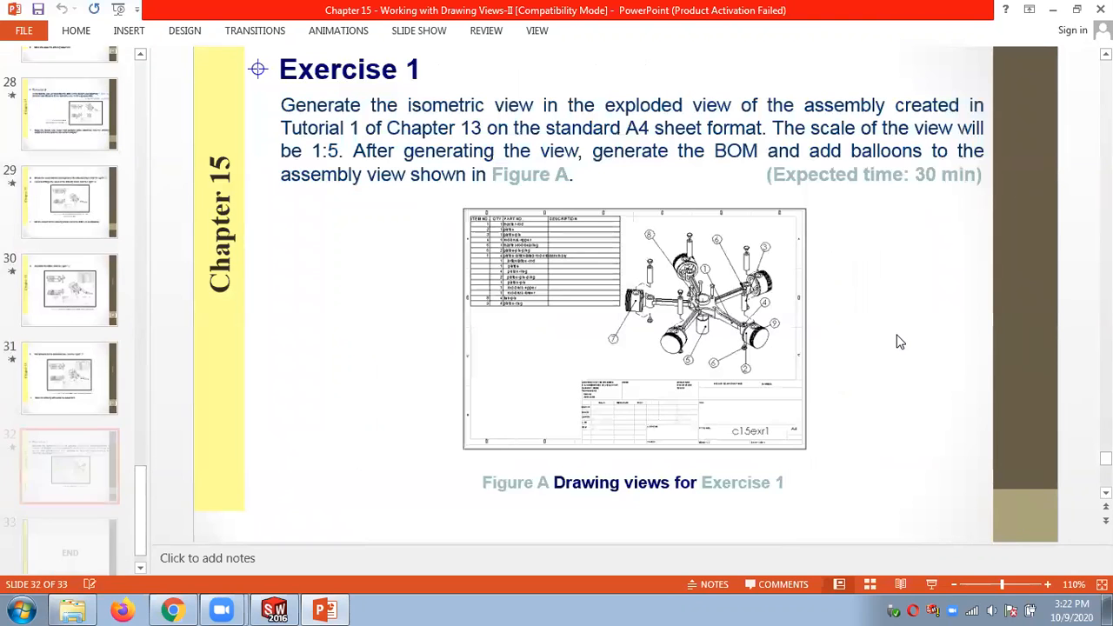
scroll(900, 341, down, 2)
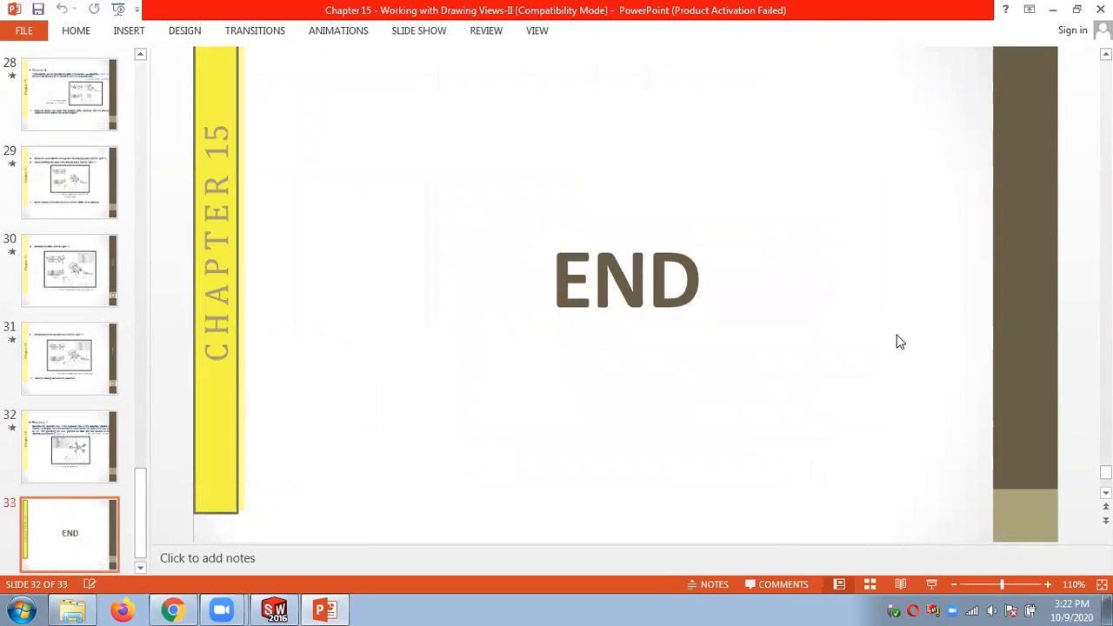
ctrl+scroll(917, 508, down, 1)
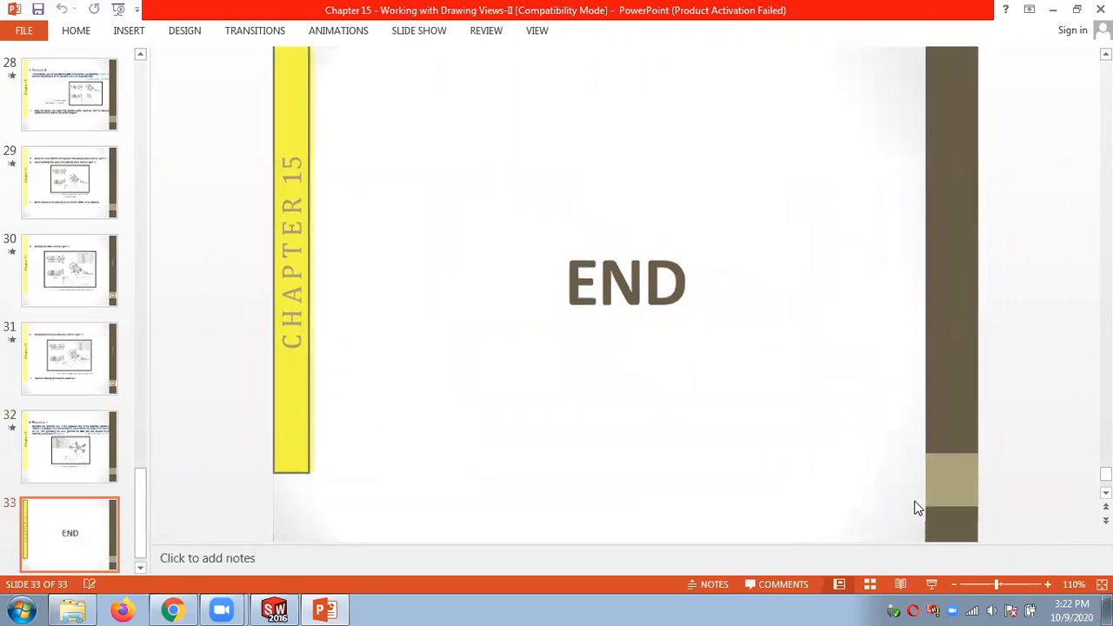
Switch back to SOLIDWORKS and close the c13-d01-09.10.2020 drawing.
click(283, 609)
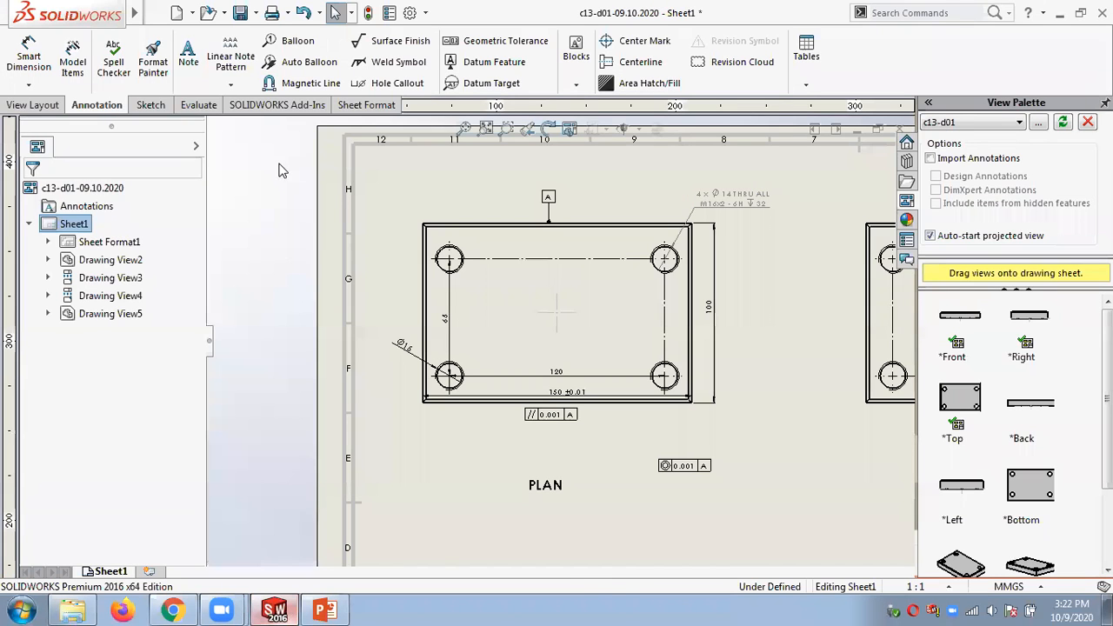
click(899, 128)
click(354, 258)
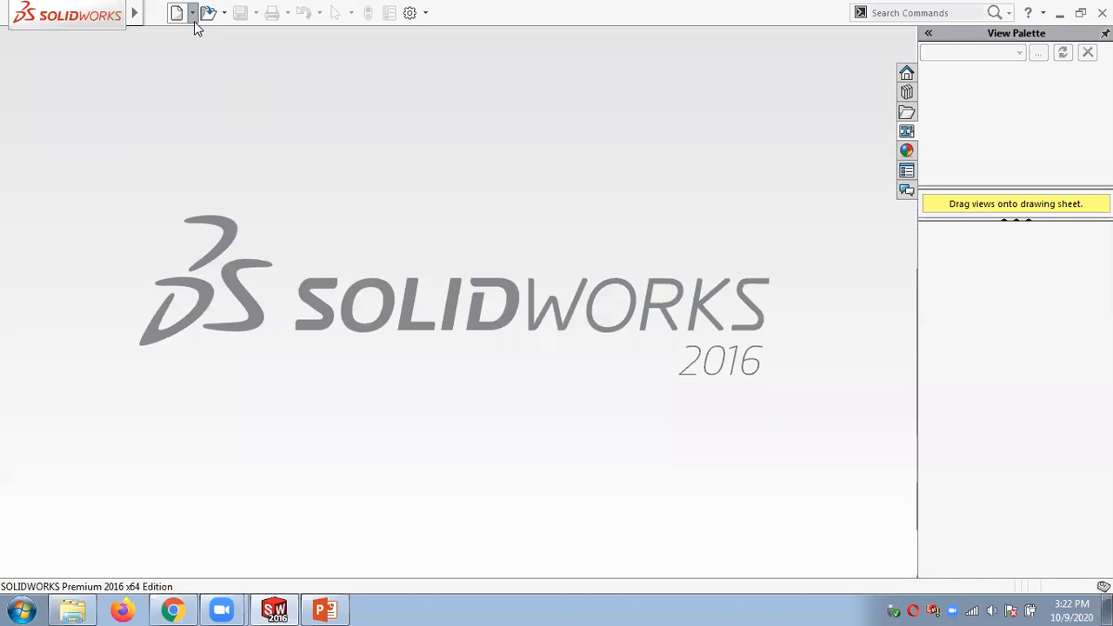
Create a new part document and display the Mold Tools command set.
click(193, 14)
double_click(146, 202)
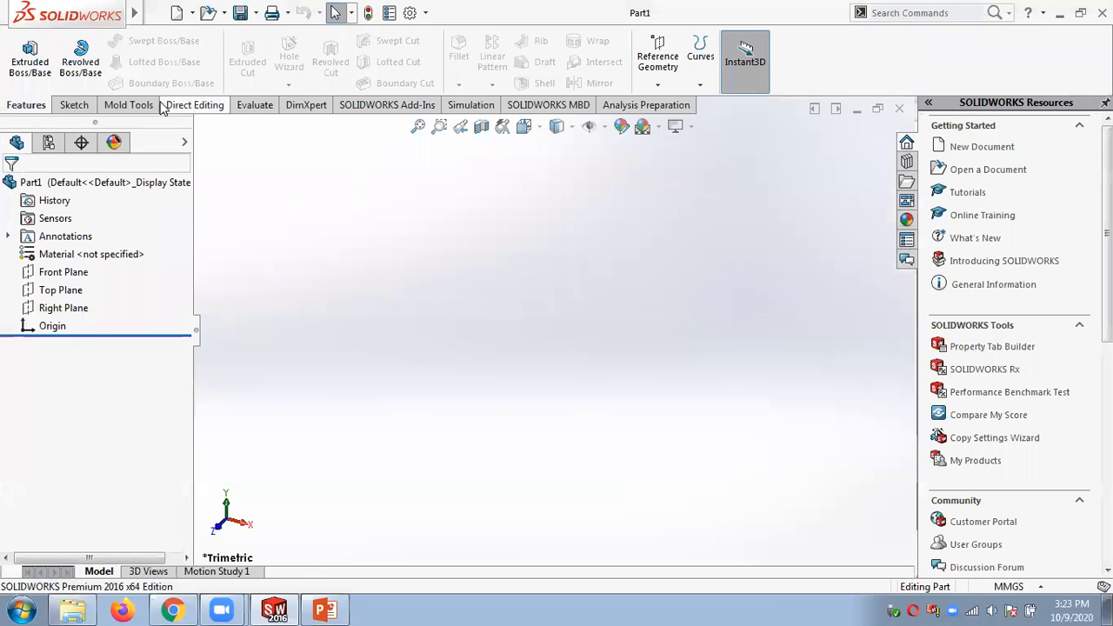
click(130, 105)
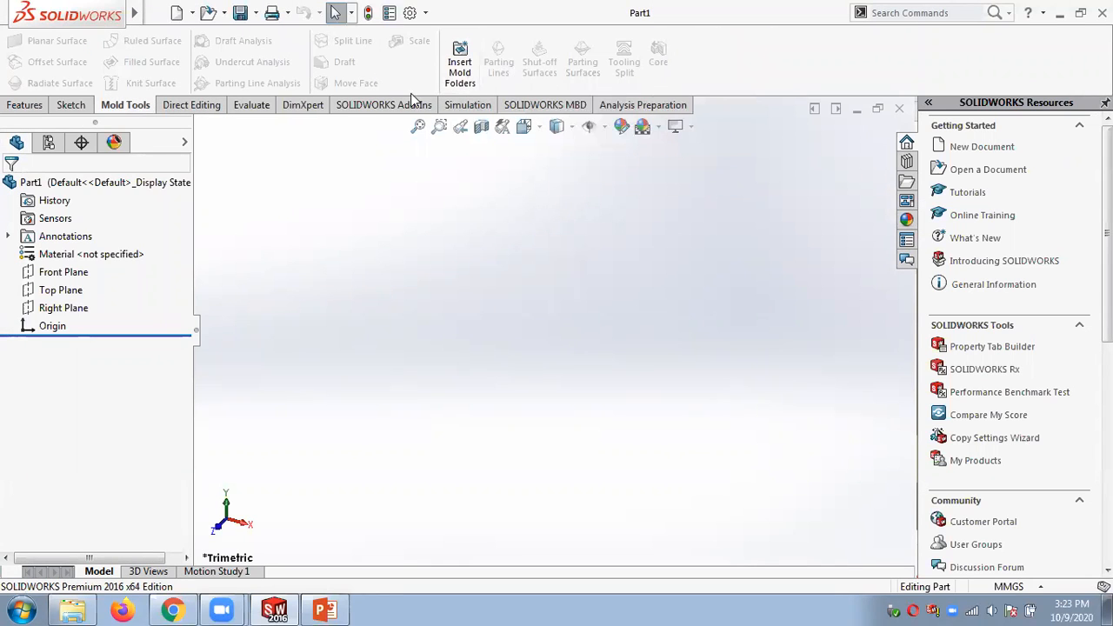
Add the Weldments command set to the CommandManager and display its commands.
right_click(130, 105)
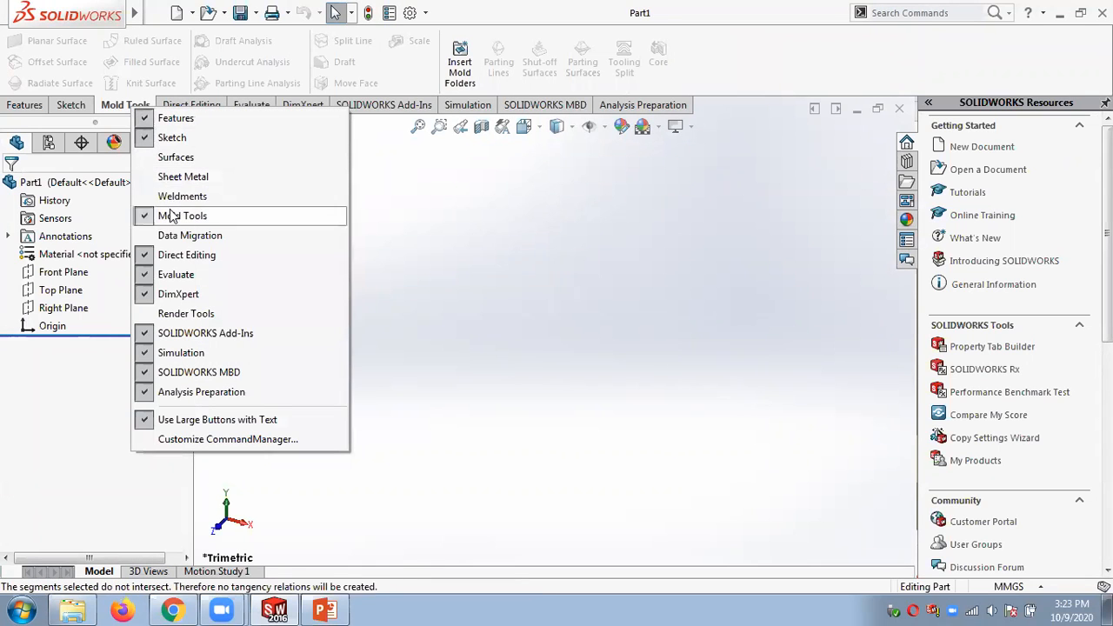
click(171, 196)
click(126, 106)
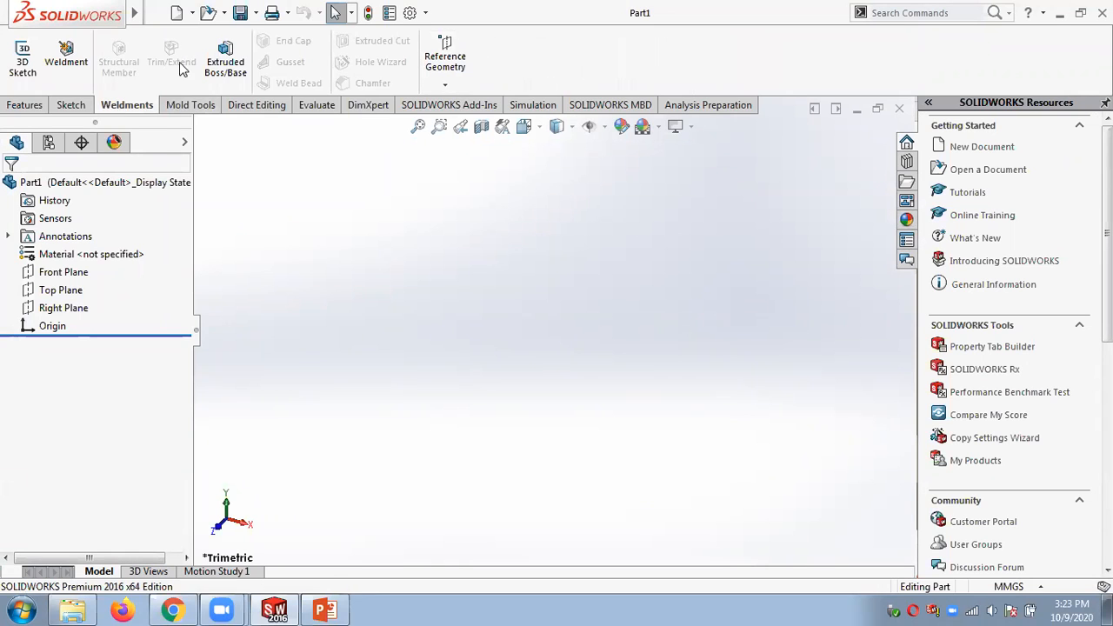
key(alt+f)
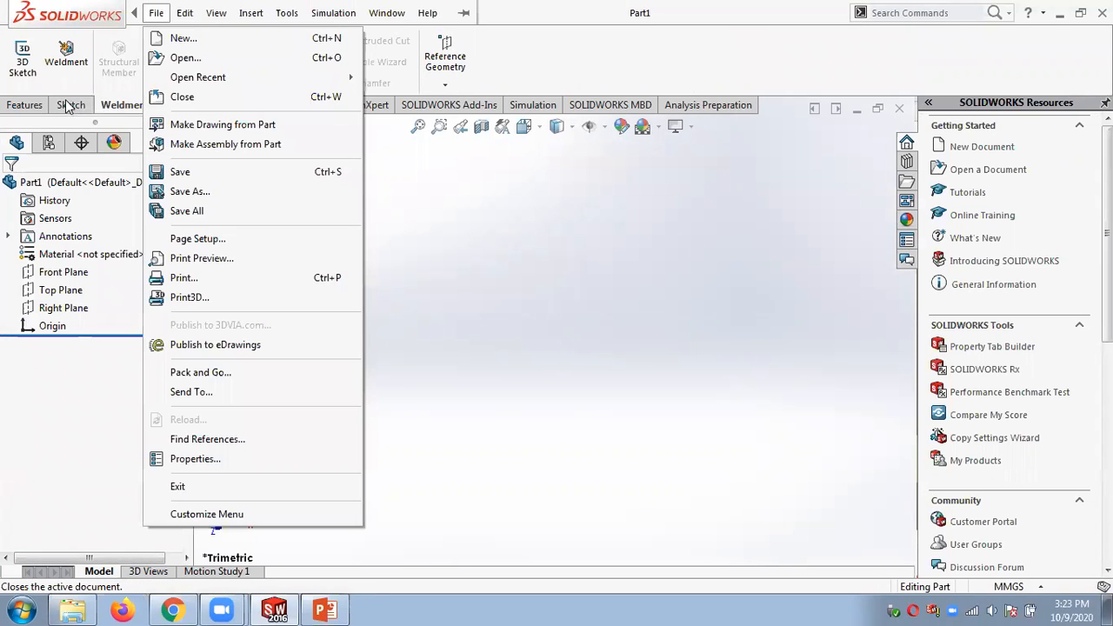
click(580, 298)
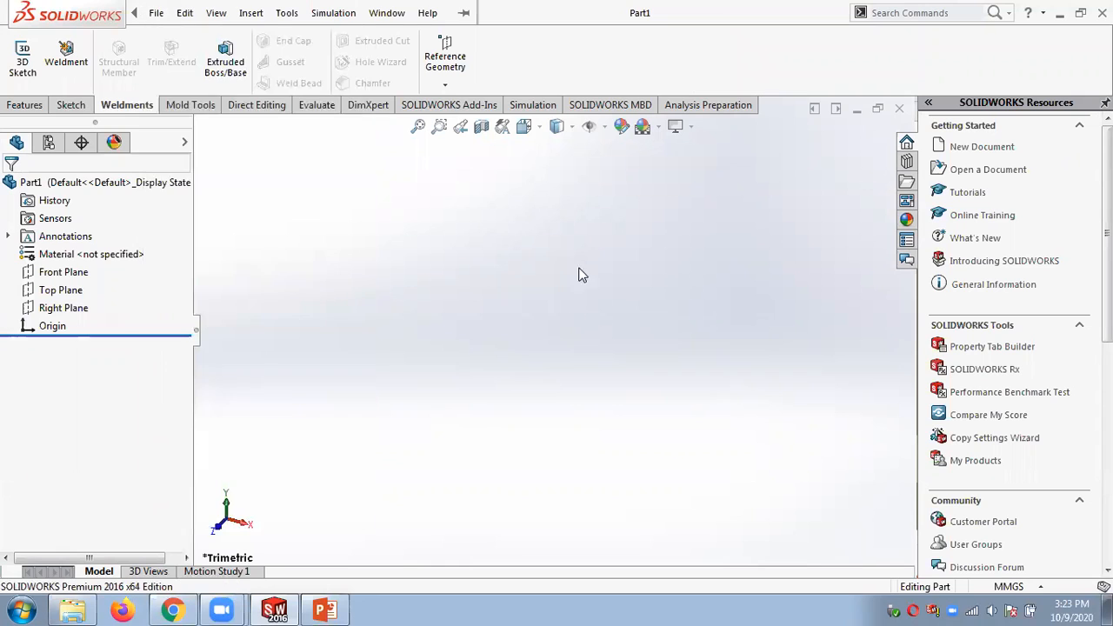
Add the Sheet Metal command set to the CommandManager and display its commands.
right_click(140, 108)
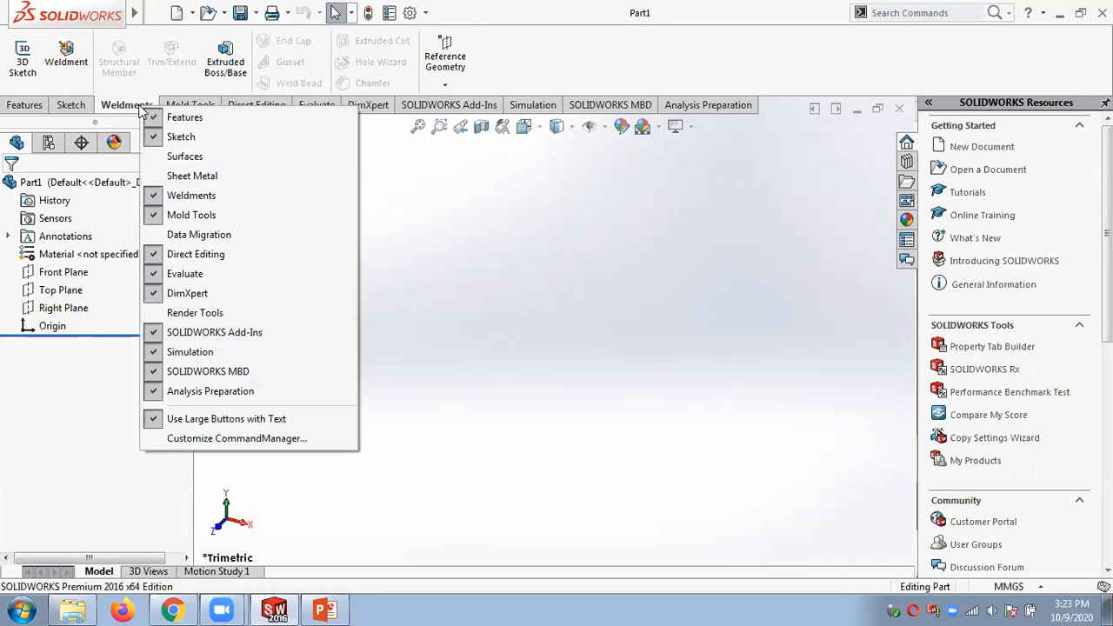
click(161, 176)
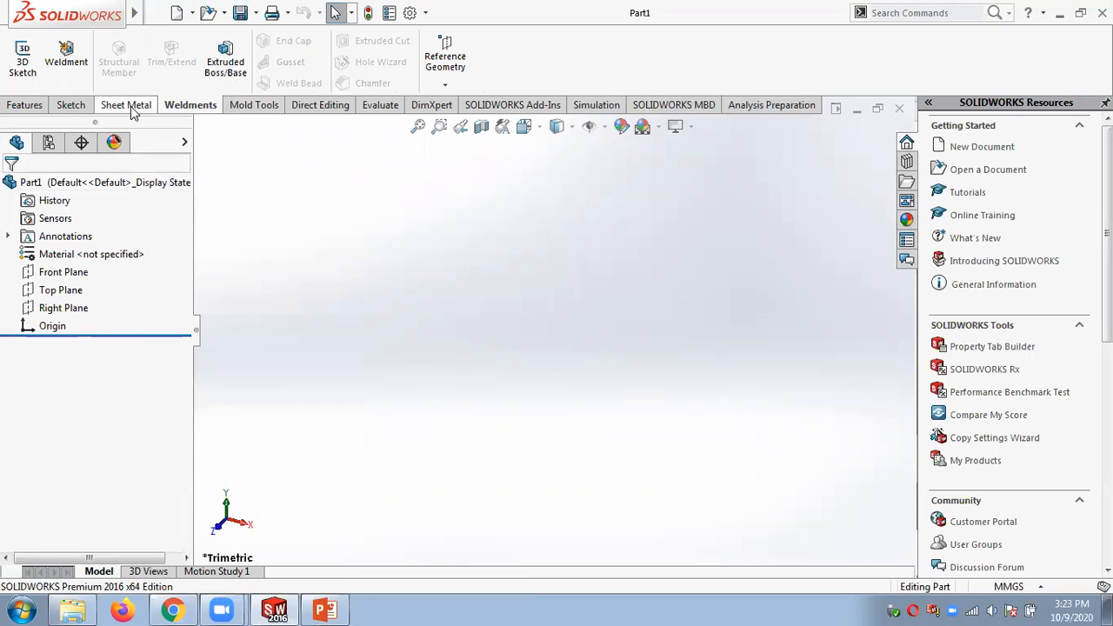
click(127, 104)
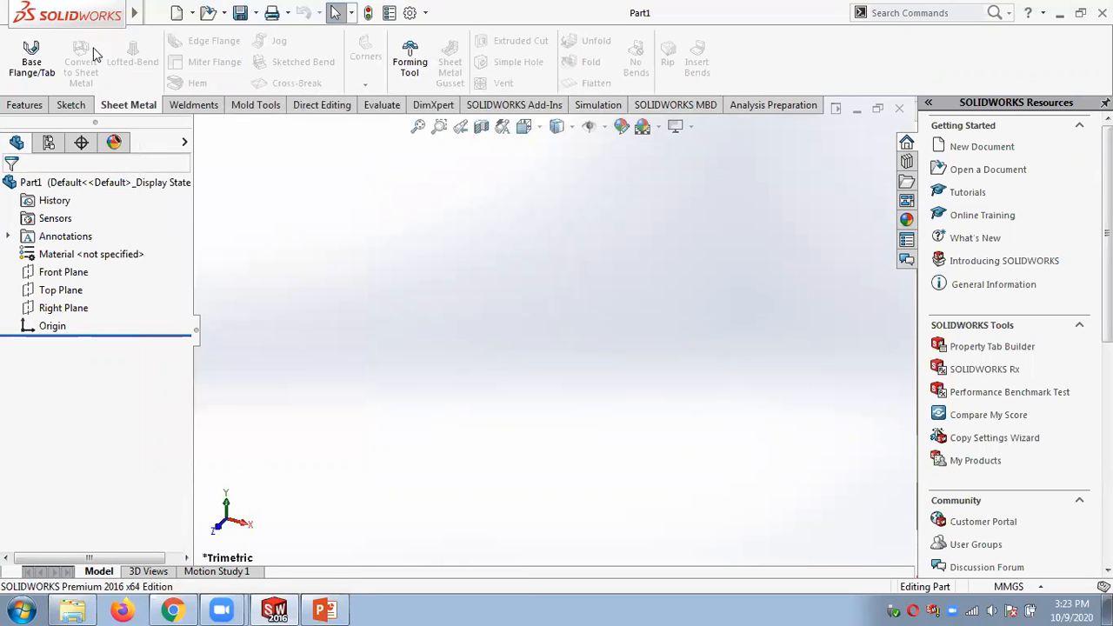
Add the Surfaces command set to the CommandManager and display its commands.
right_click(127, 105)
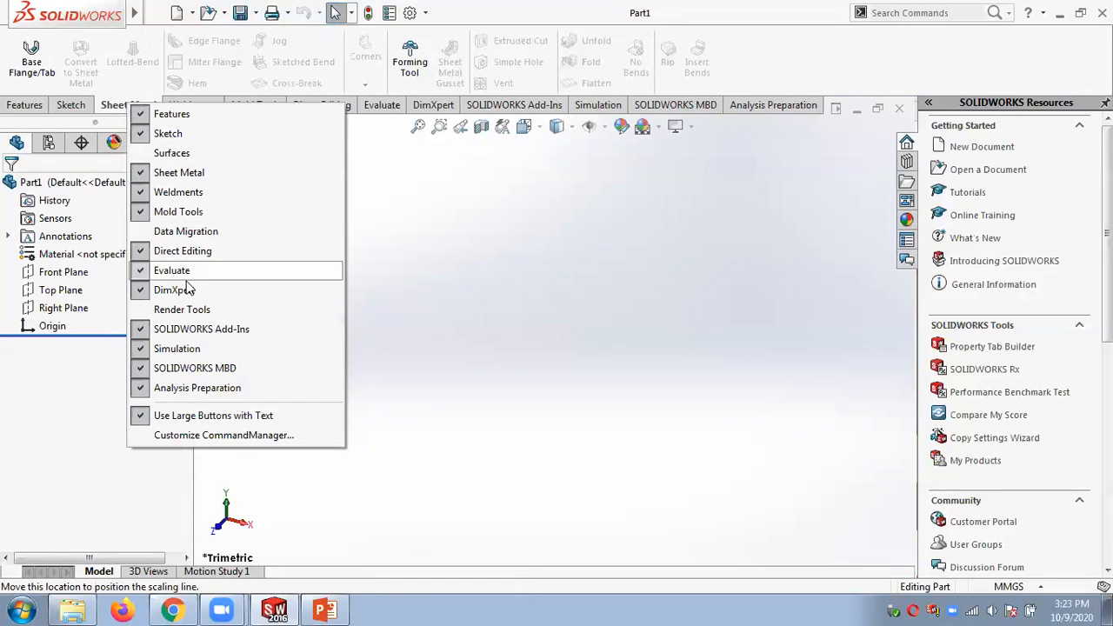
click(162, 153)
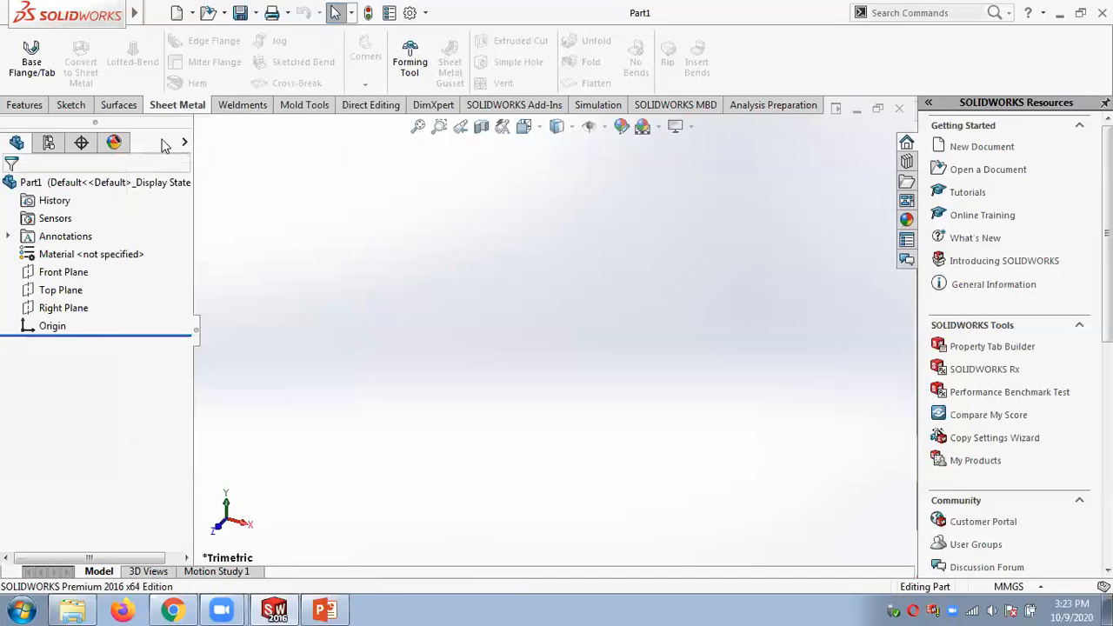
click(120, 106)
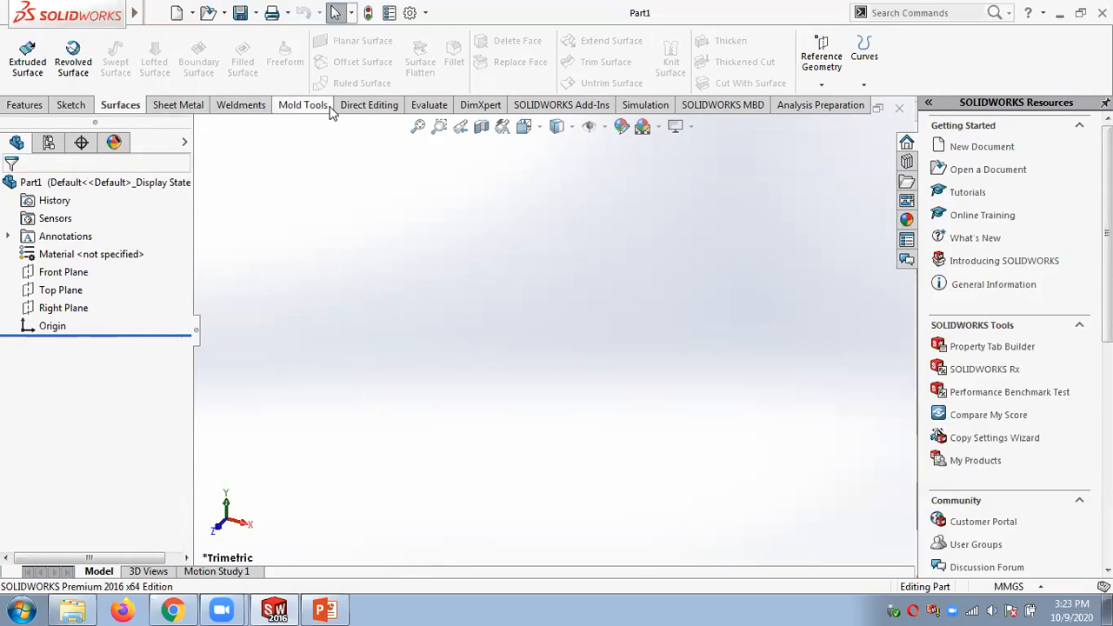
Close the new part, then exit SOLIDWORKS and the PowerPoint window holding the Chapter 15 presentation.
click(900, 107)
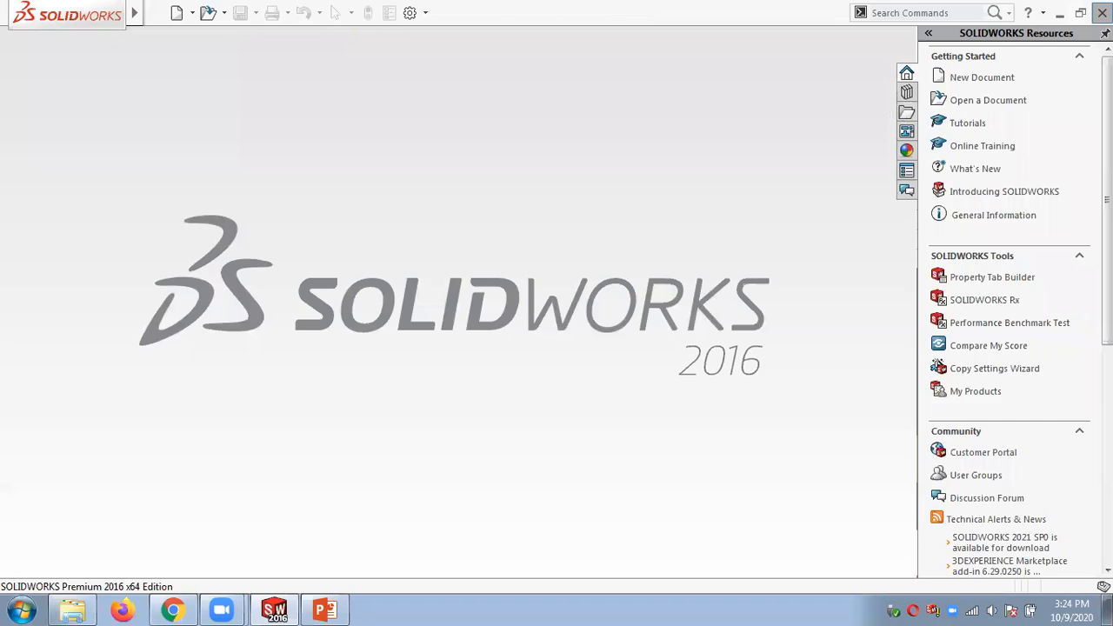
click(1101, 12)
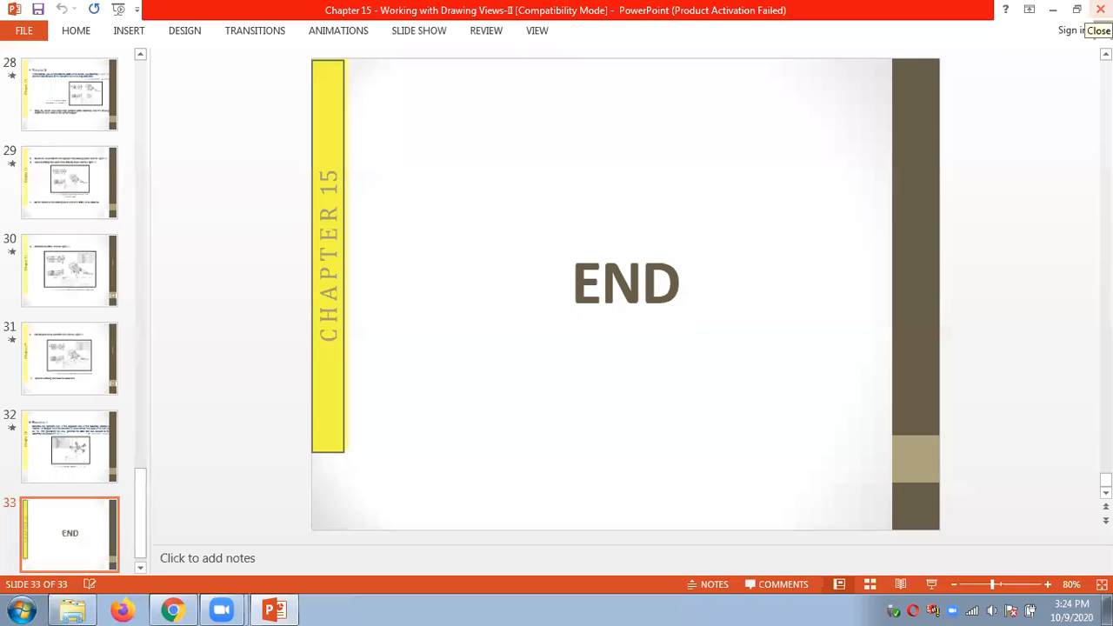
click(1100, 10)
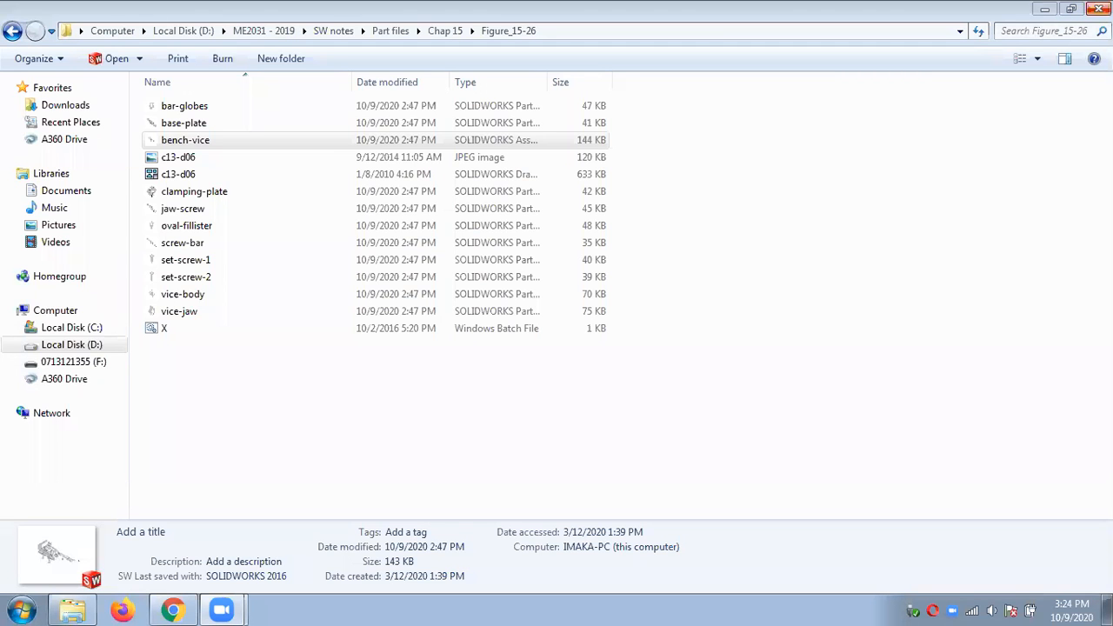
Close the Figure_15-26 folder window and the dowel pins search page, and minimize the browser to reveal the desktop.
click(1100, 10)
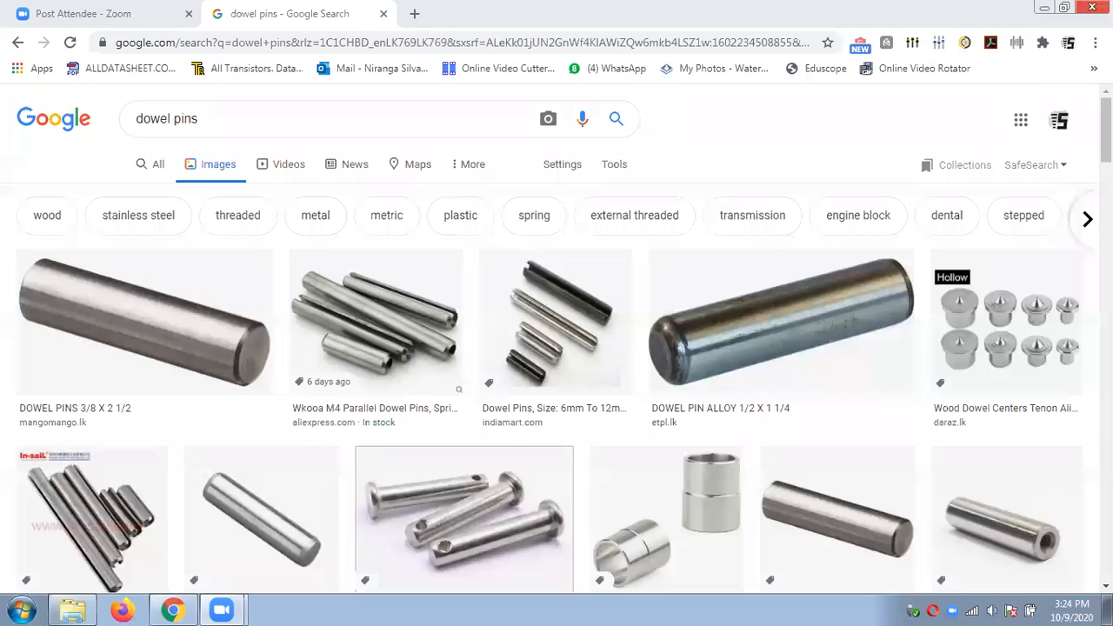
click(384, 14)
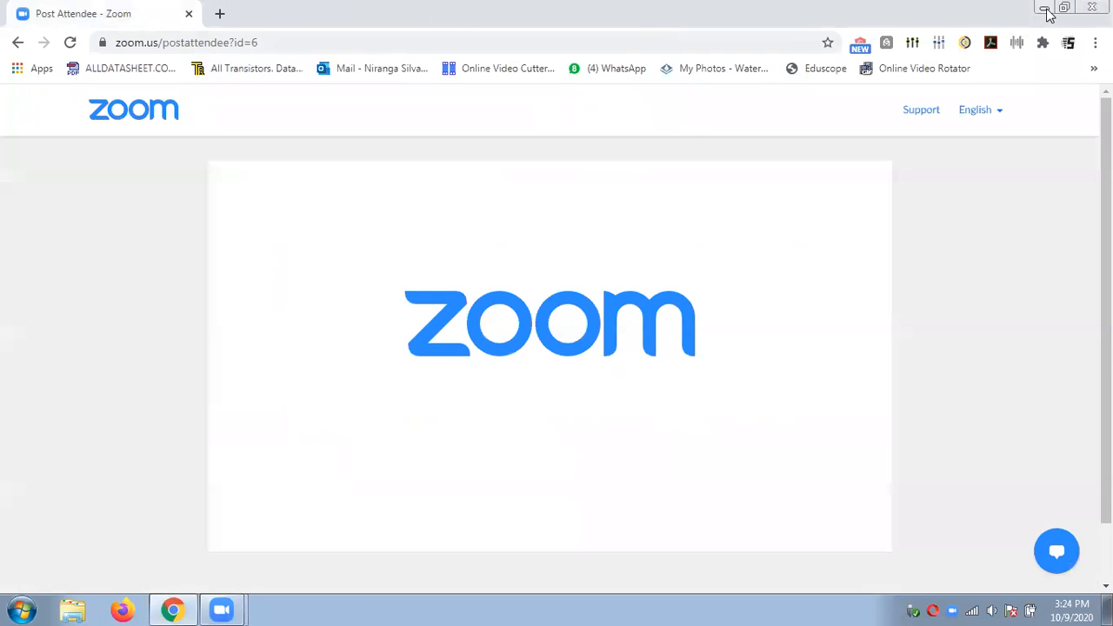
click(1045, 8)
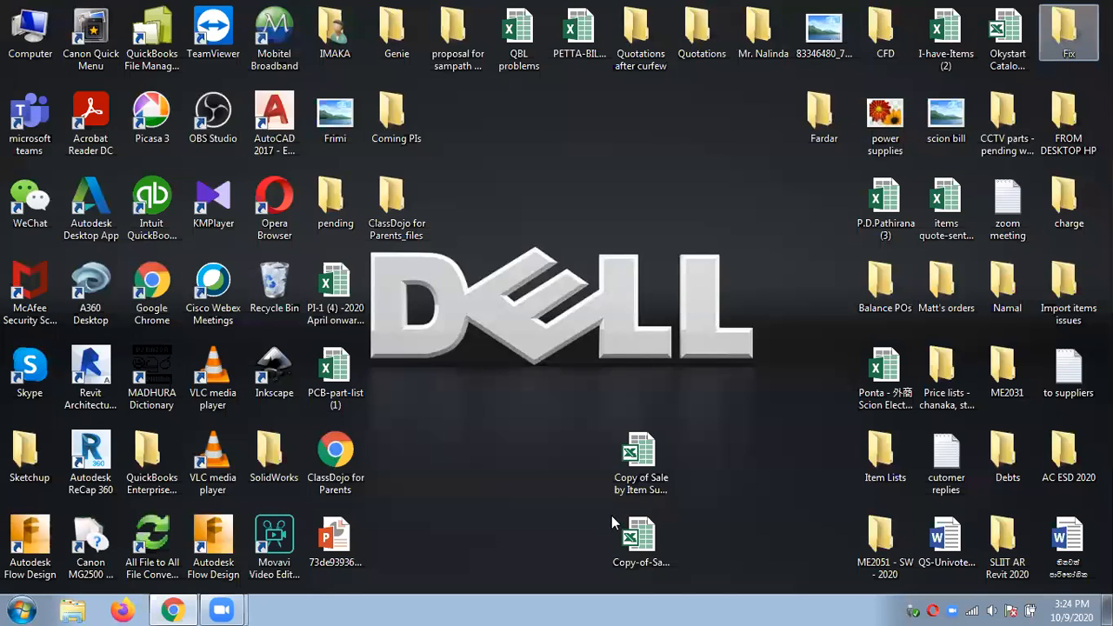